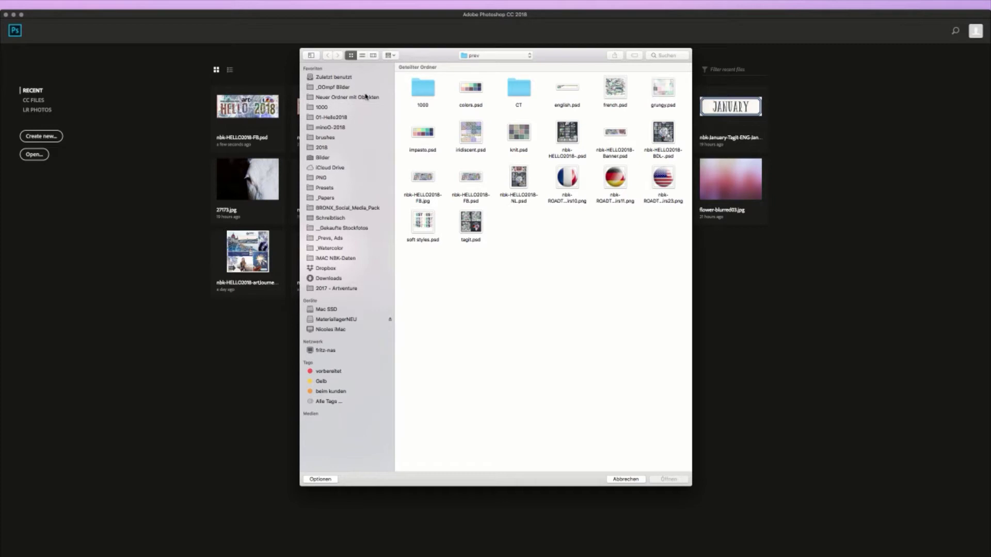
Browse to the 1000 folder inside the prev folder of 01-Hello2018, enlarging and repositioning the file dialog
click(345, 117)
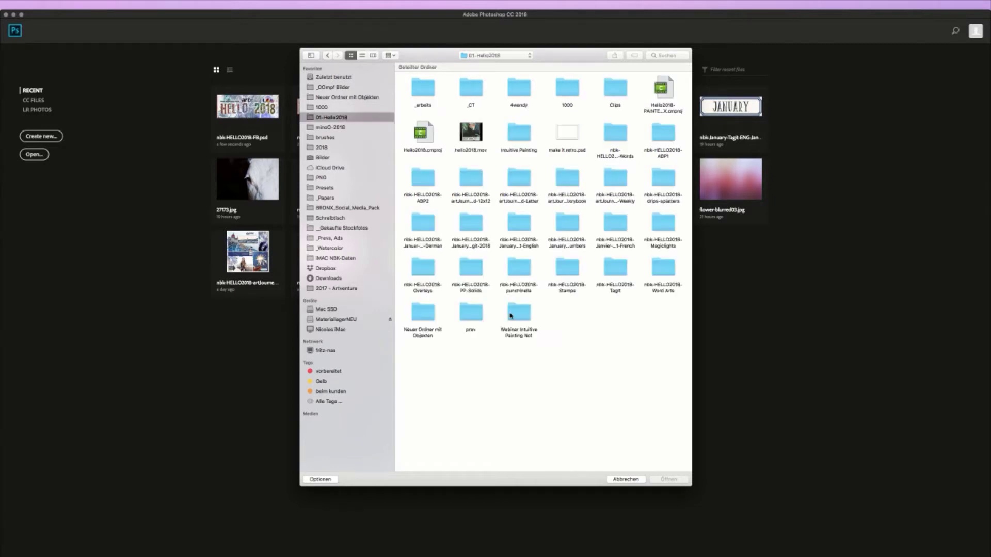
double_click(470, 312)
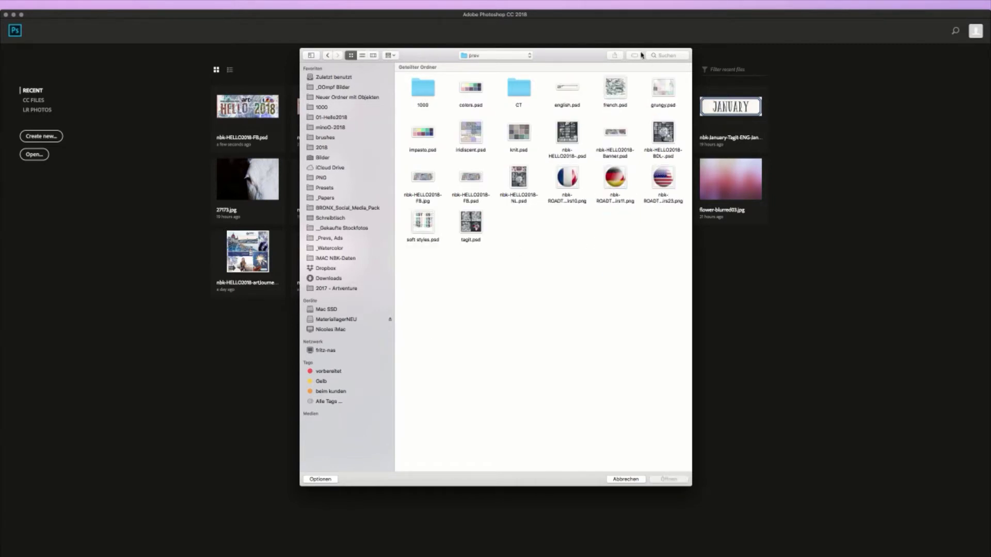
drag(592, 56, 595, 66)
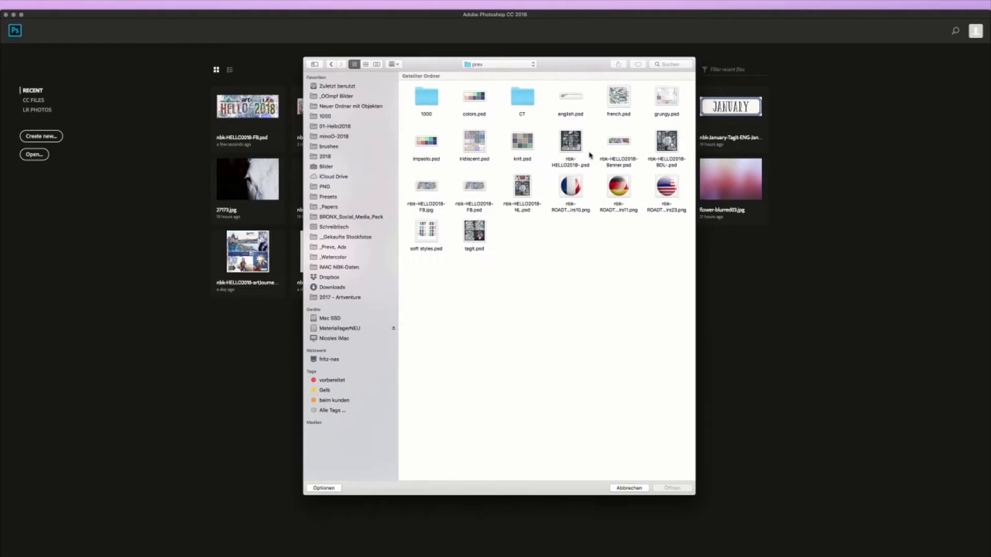
click(436, 100)
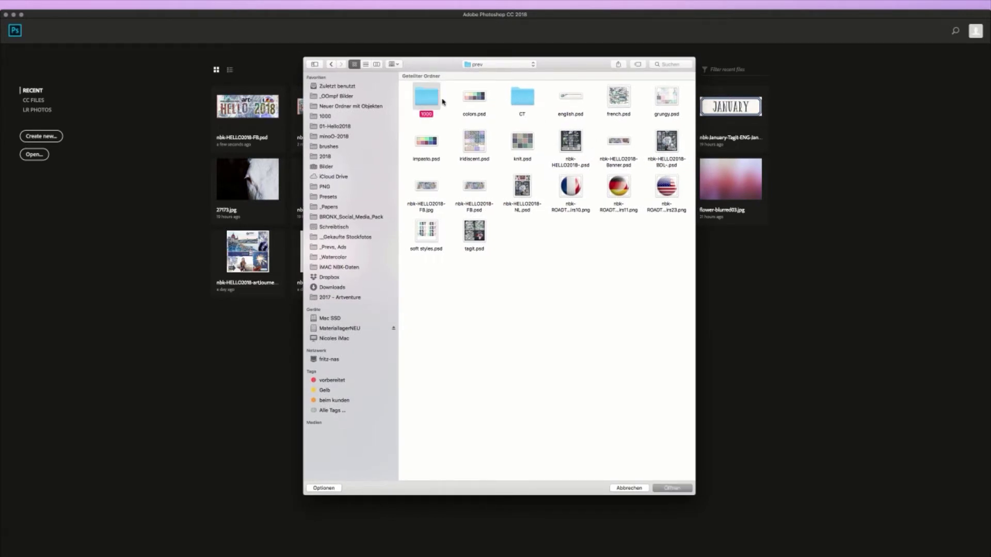
double_click(442, 101)
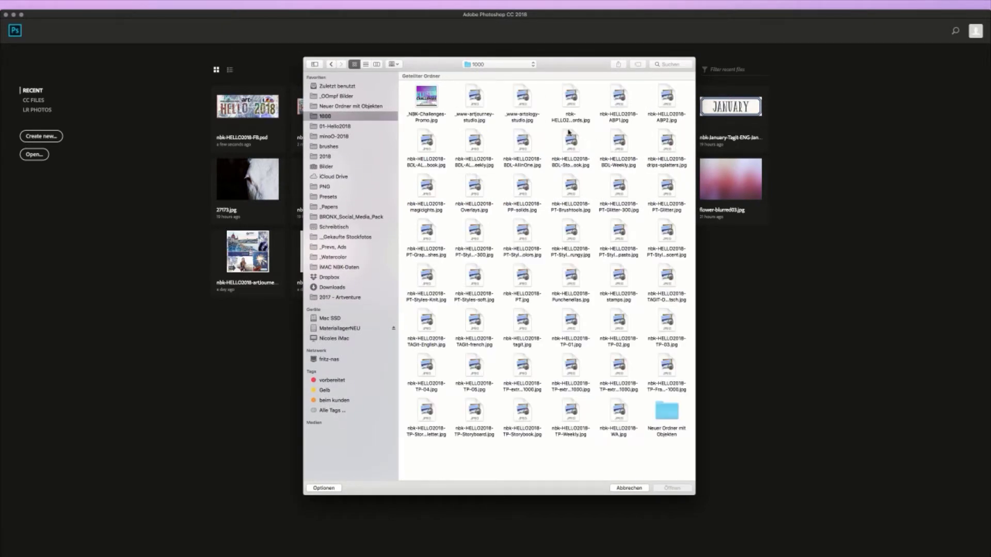
drag(577, 65, 557, 40)
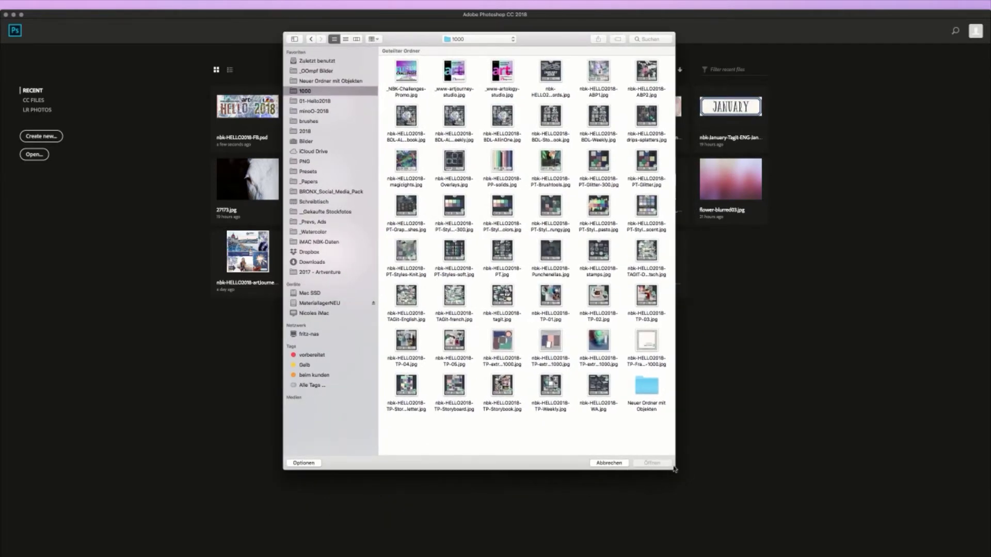
drag(675, 469, 699, 474)
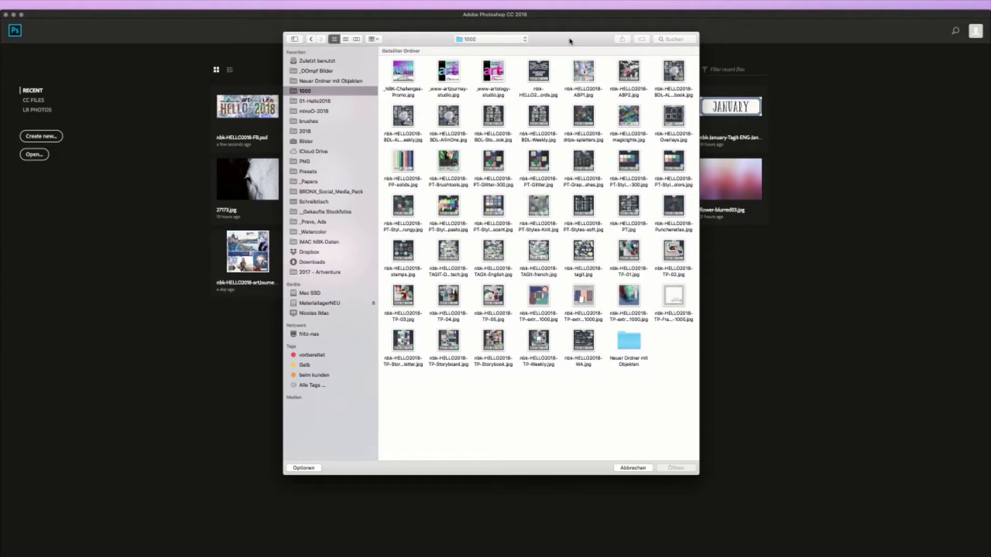
drag(569, 41, 577, 80)
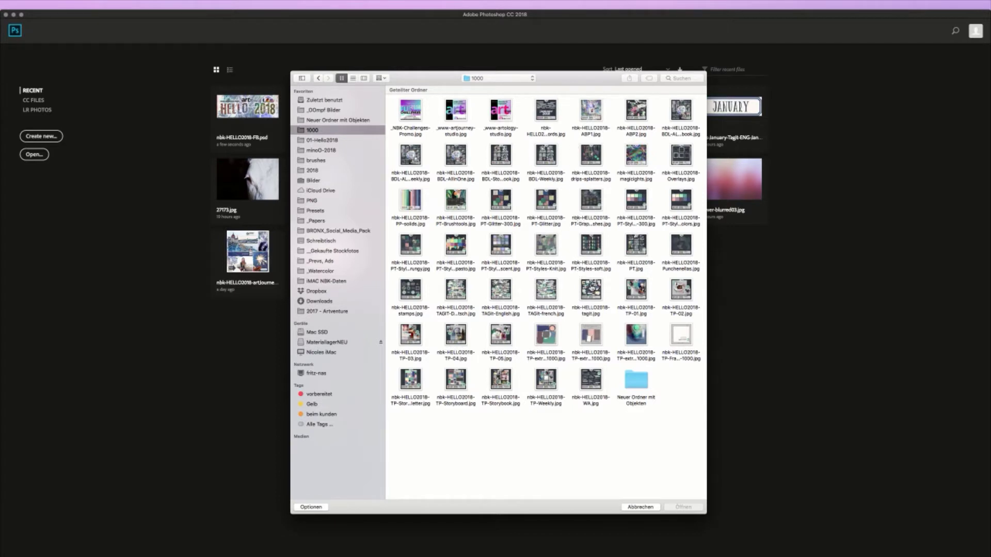
Select all nbk-HELLO2018-TP template previews, from TP-01 through TP-Weekly, and open them together
drag(614, 286, 693, 299)
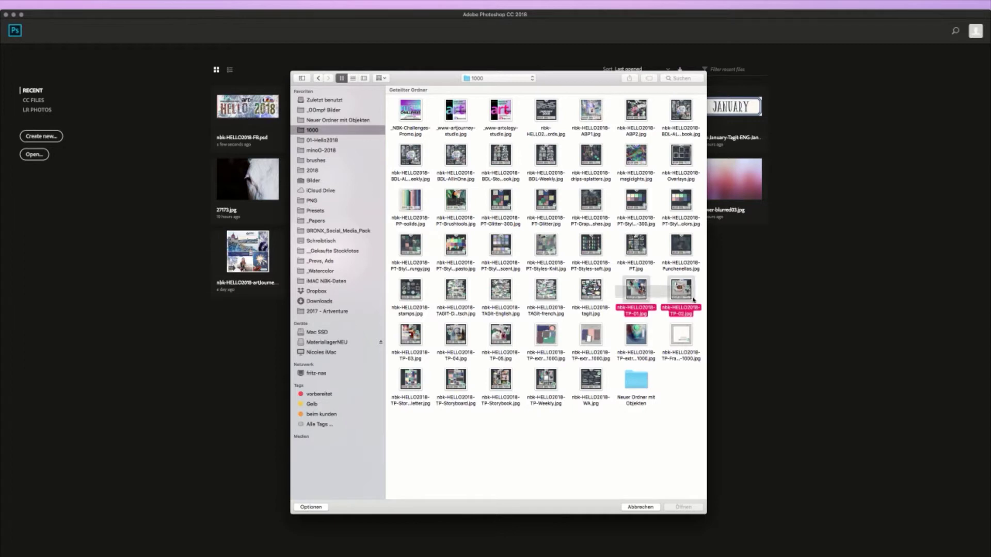
drag(390, 335, 640, 343)
super+click(685, 336)
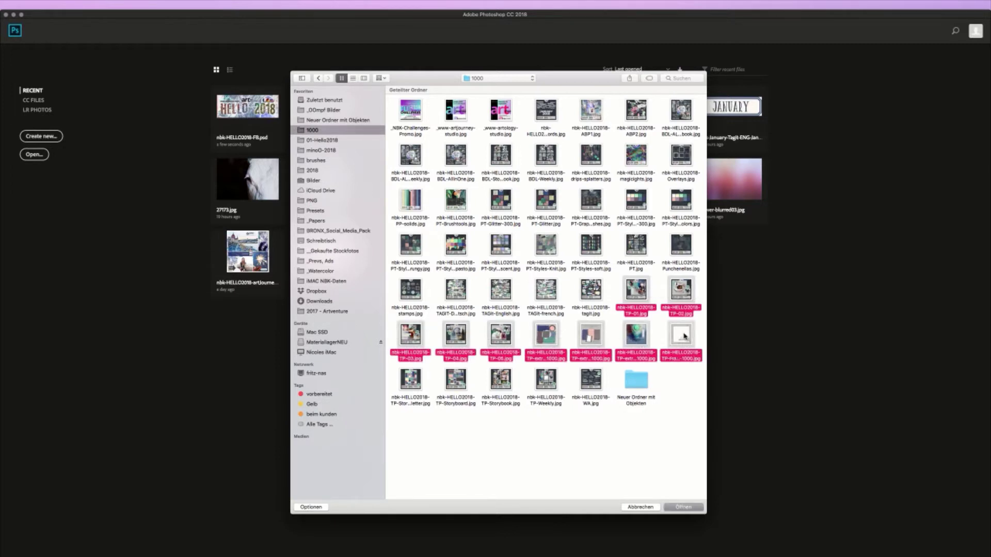
drag(400, 416, 567, 367)
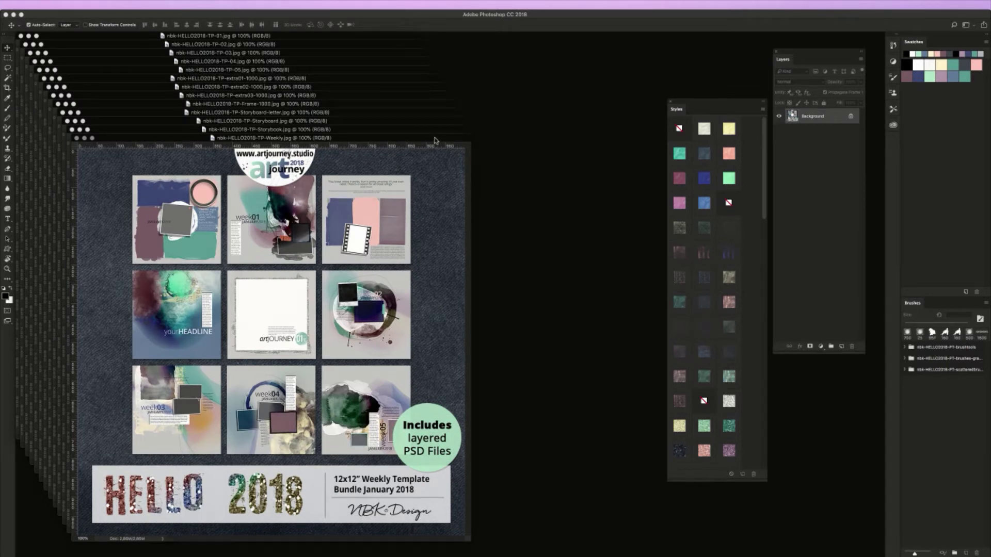
Move the nbk-HELLO2018-TP-Weekly.jpg window clear of the cascade and enlarge it so the whole preview shows
drag(434, 139, 576, 92)
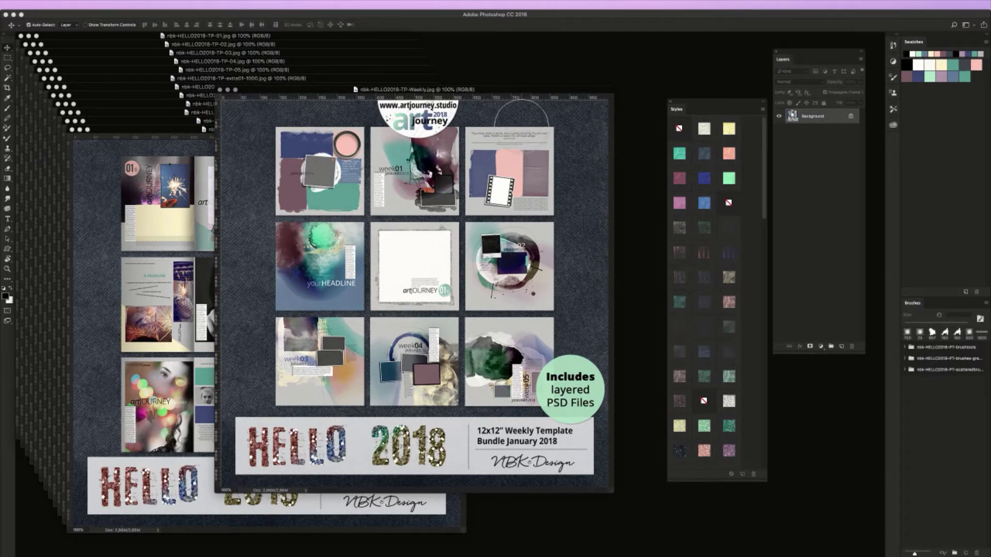
drag(509, 92, 510, 86)
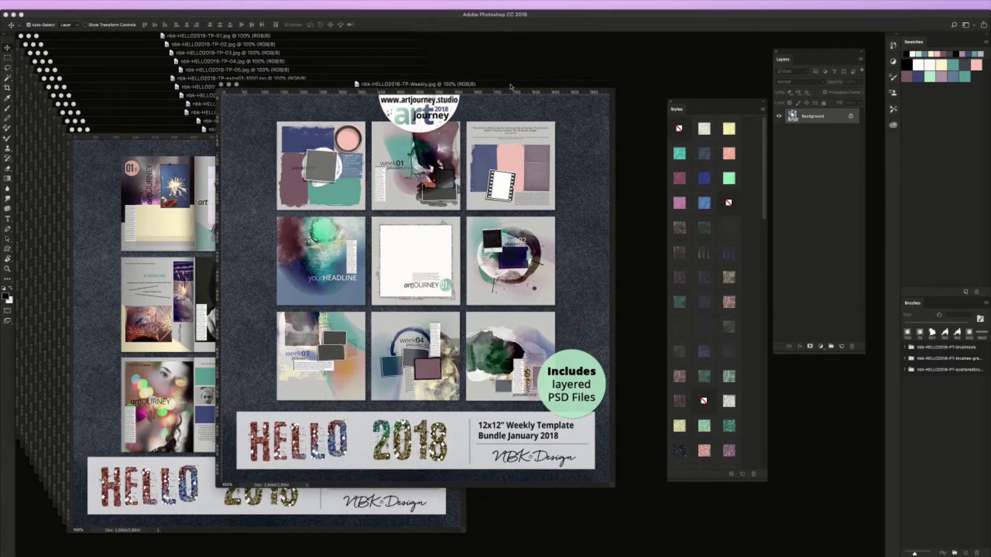
drag(613, 486, 649, 516)
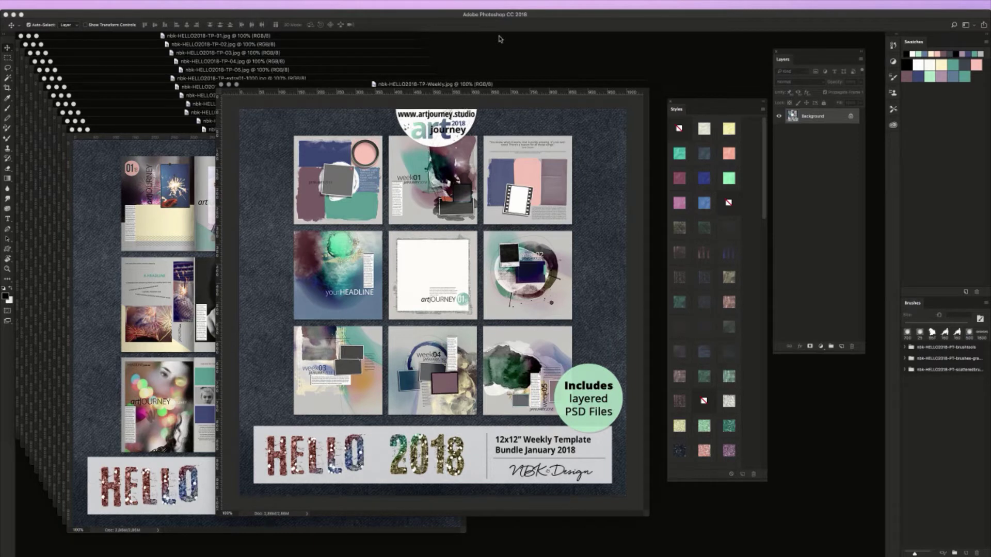
Bring the Storybook preview and then nbk-HELLO2018-TP-02.jpg to the front, shifting the TP-02 window slightly sideways
click(120, 234)
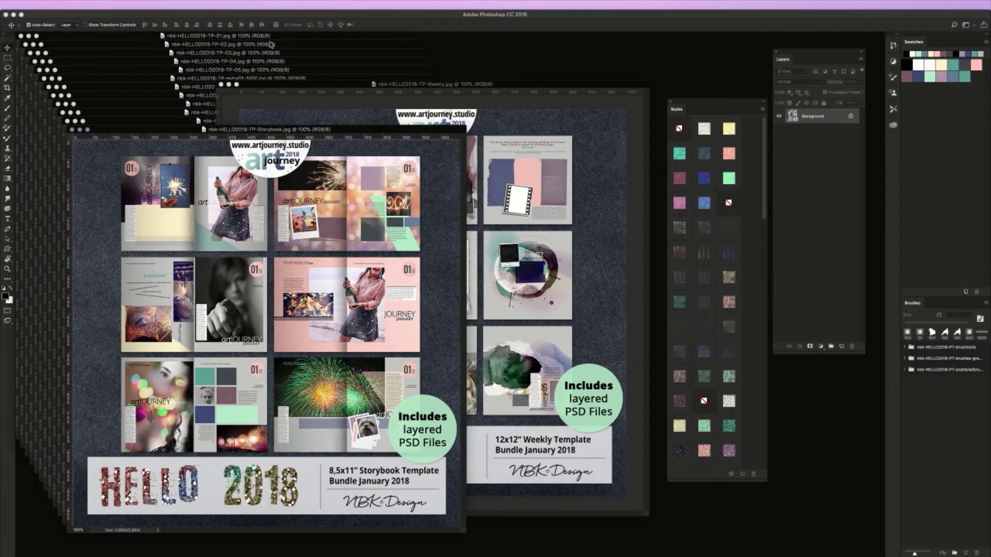
click(241, 45)
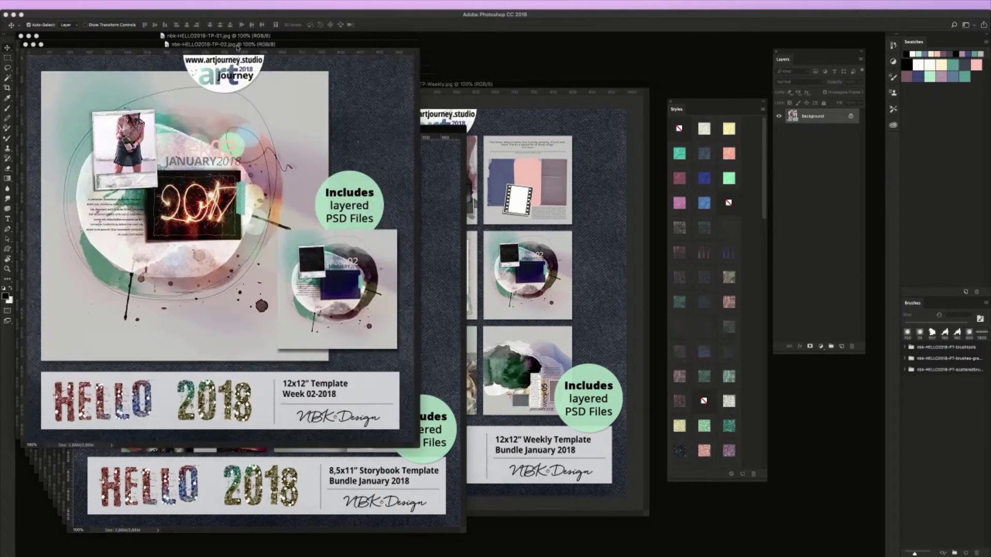
drag(265, 50, 298, 45)
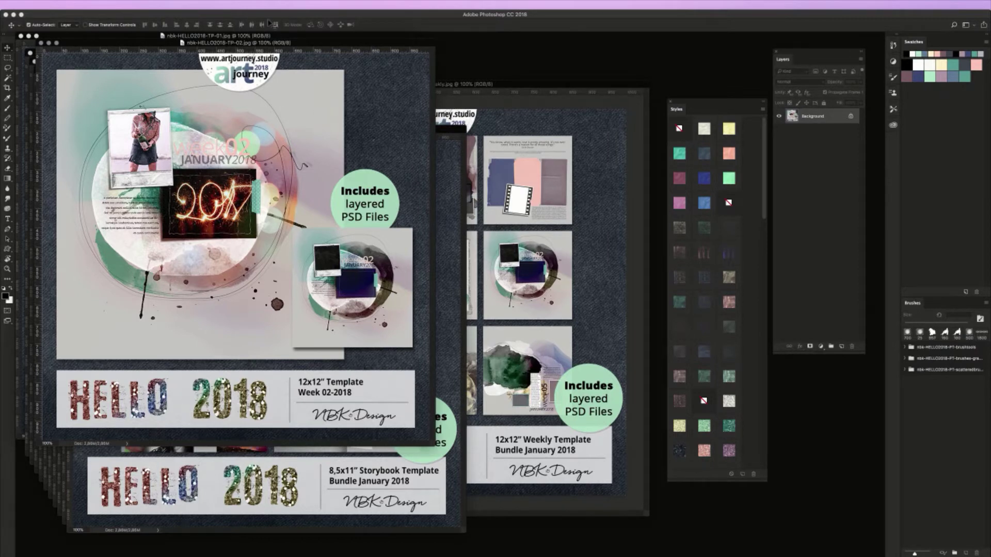
mouse_move(332, 45)
mouse_down()
mouse_move(355, 47)
mouse_move(346, 45)
mouse_up()
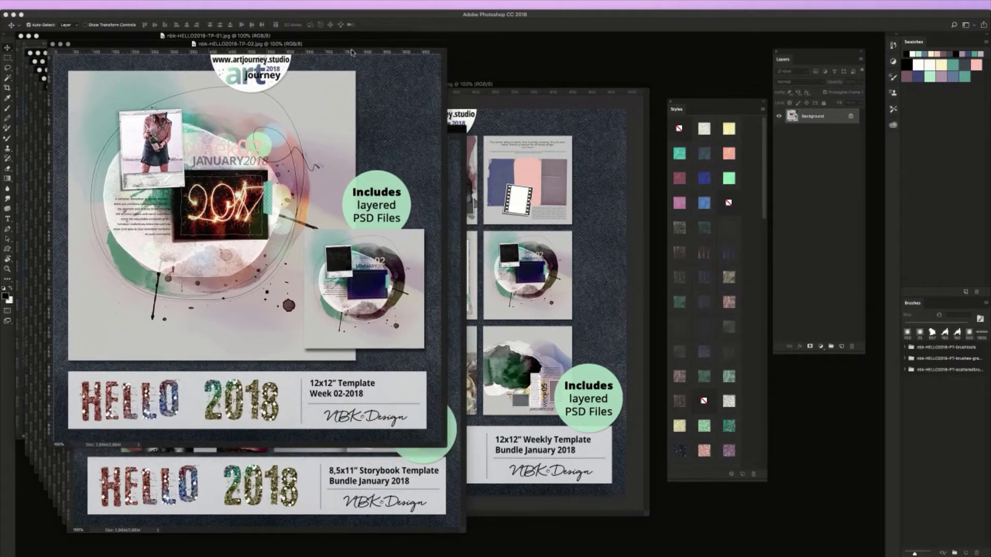
Move the Styles panel aside, shift the TP-Weekly window away from the cascade, and place the TP-02 window over it
click(531, 103)
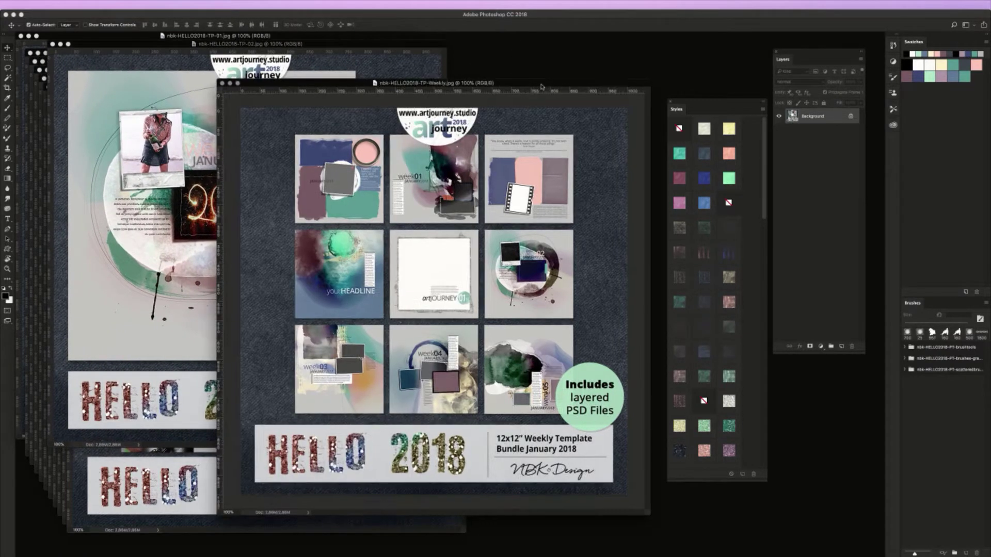
drag(541, 86, 562, 88)
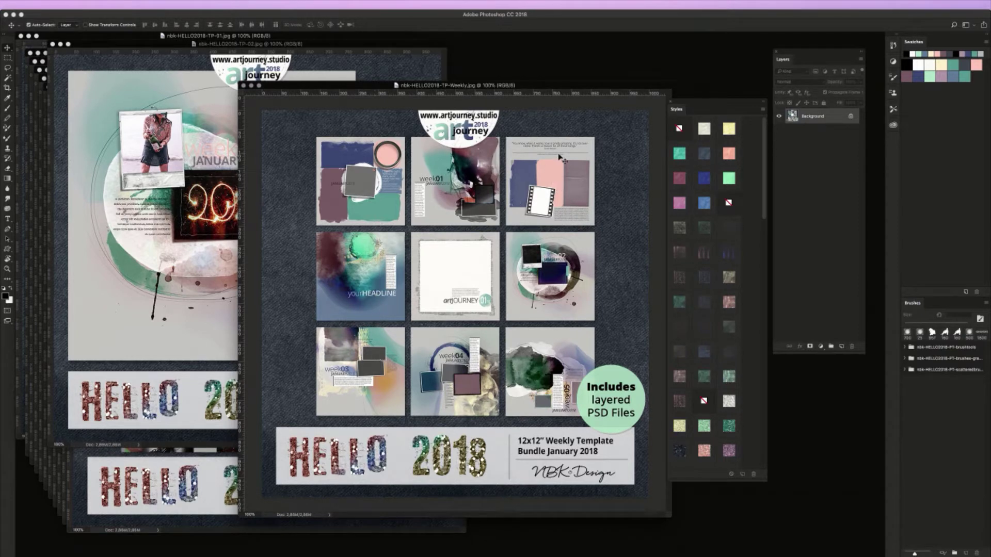
drag(519, 89, 534, 87)
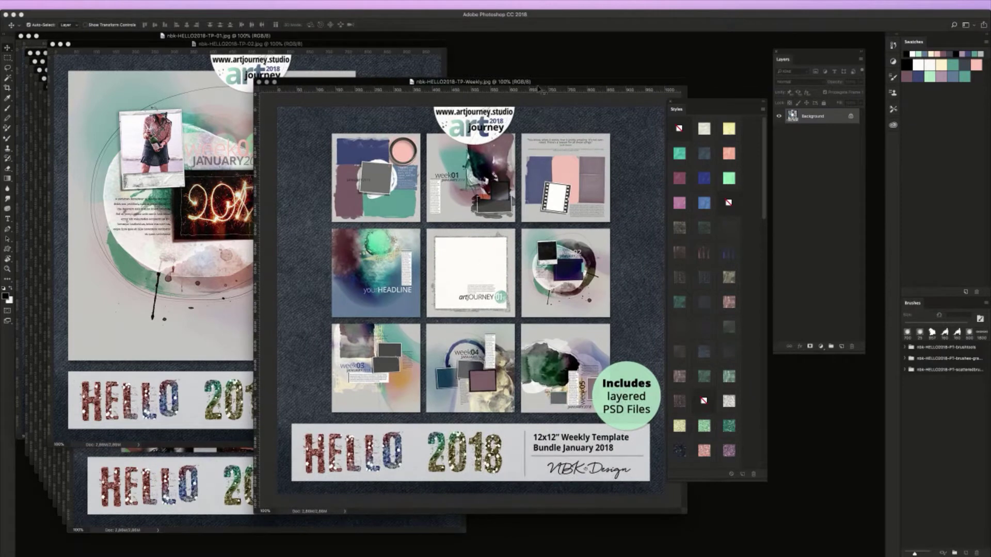
drag(693, 101, 781, 160)
drag(657, 78, 705, 66)
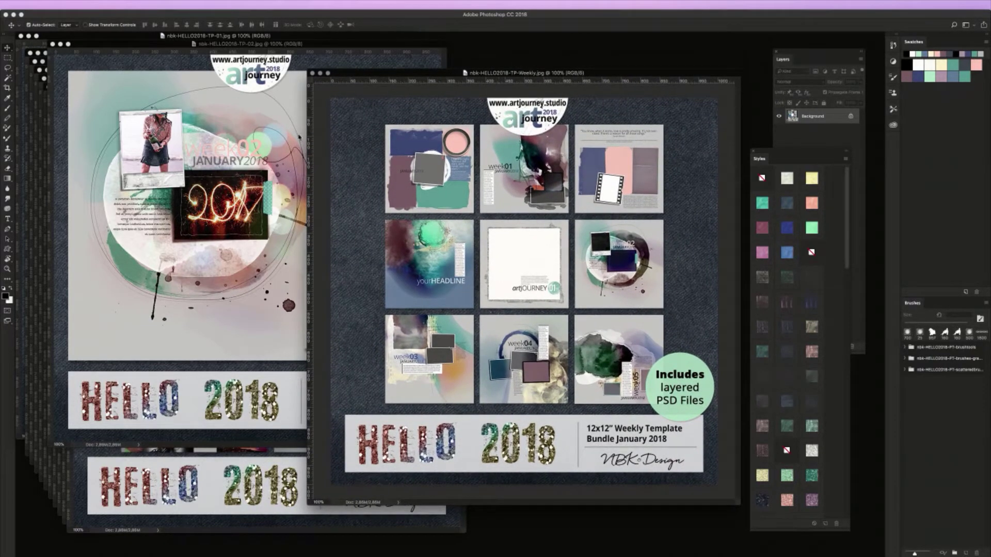
drag(313, 46, 523, 63)
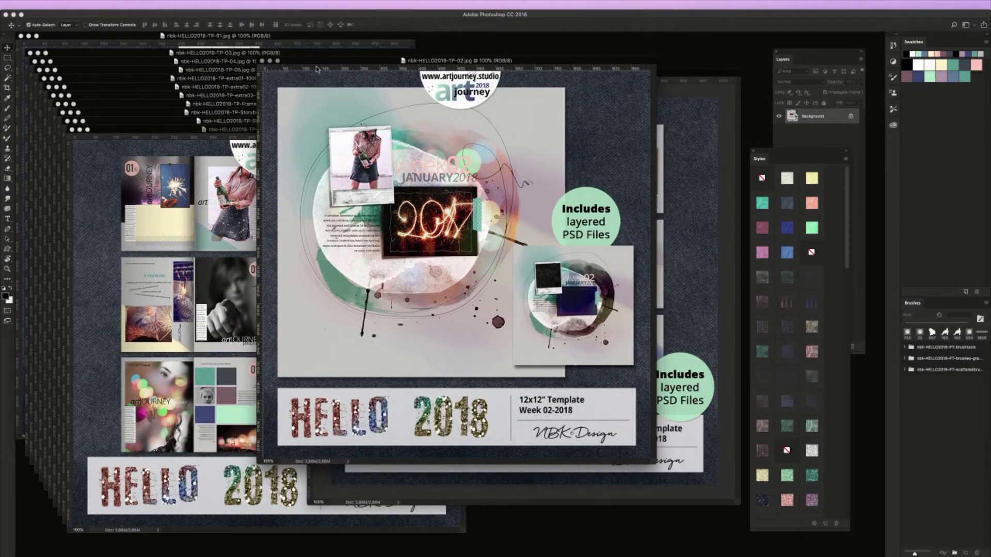
drag(325, 63, 428, 70)
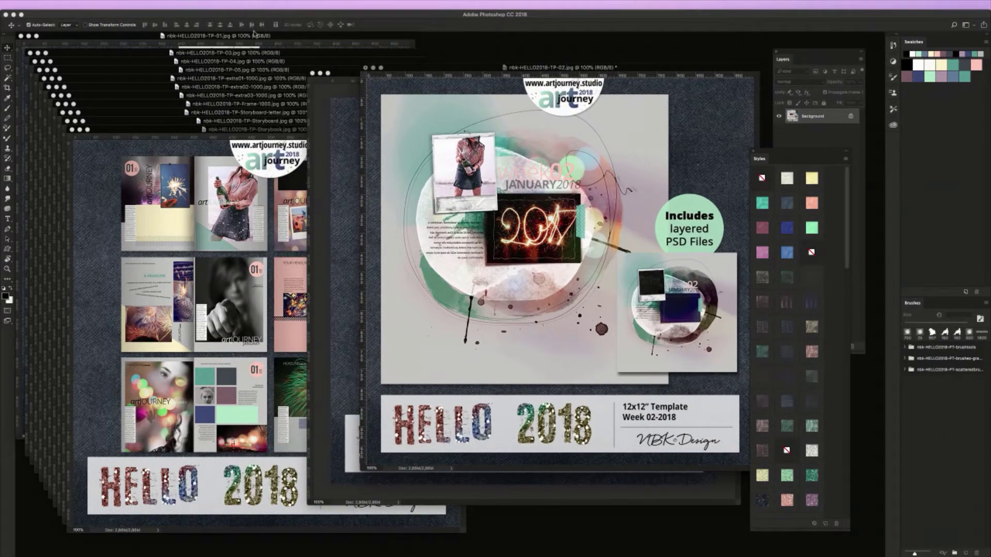
Bring nbk-HELLO2018-TP-01.jpg to the front, move it away from the cascade to view the Week 01 template, and close it
click(250, 4)
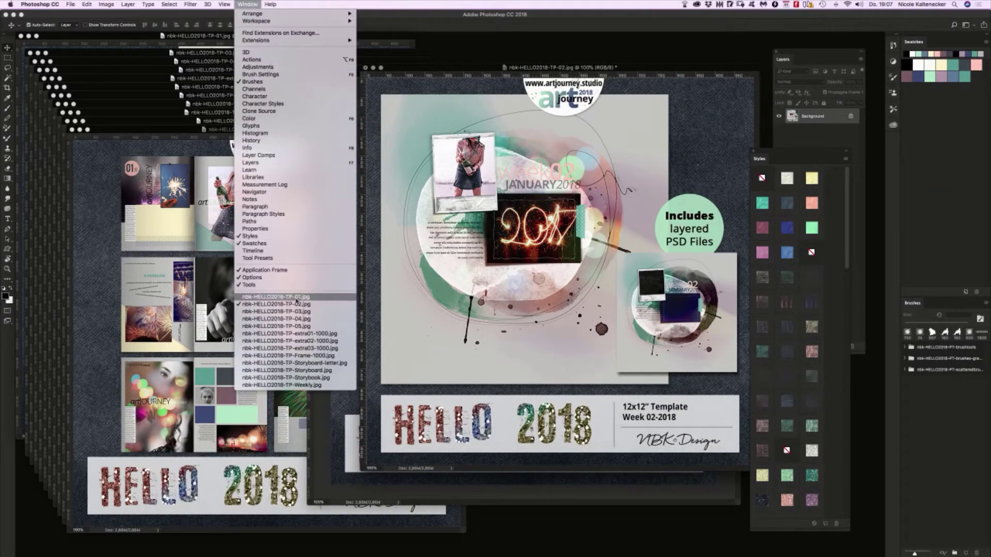
click(296, 298)
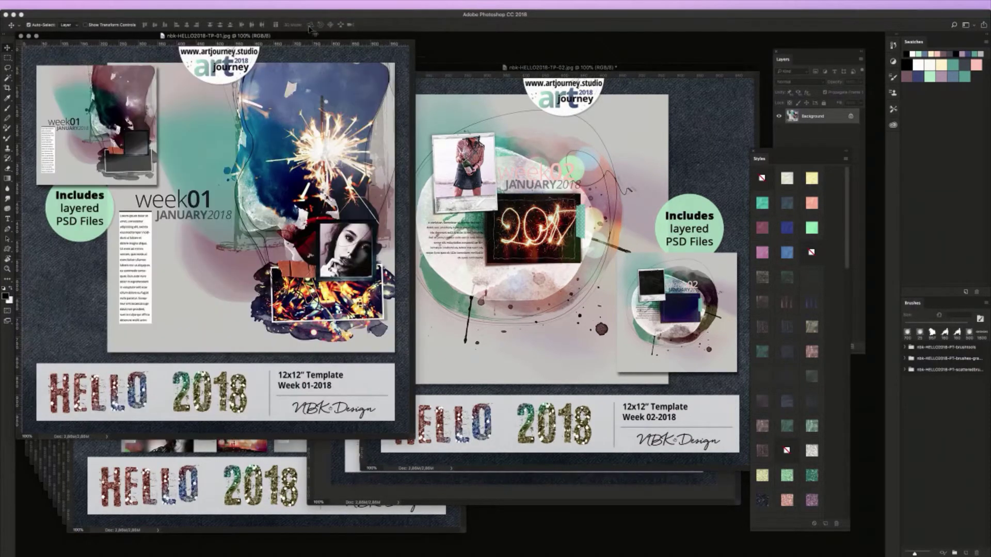
drag(310, 34, 497, 78)
click(388, 71)
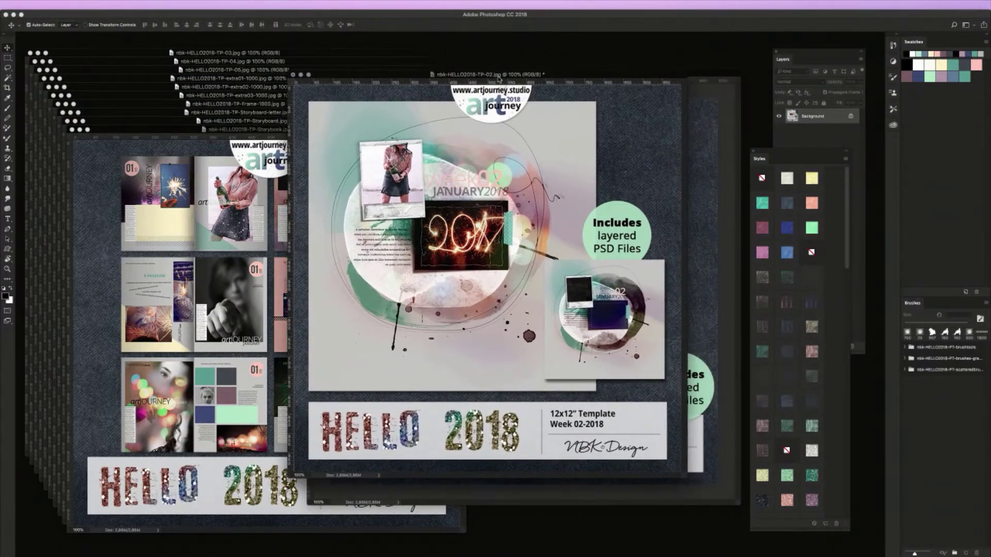
Close nbk-HELLO2018-TP-02.jpg without saving its changes
click(253, 3)
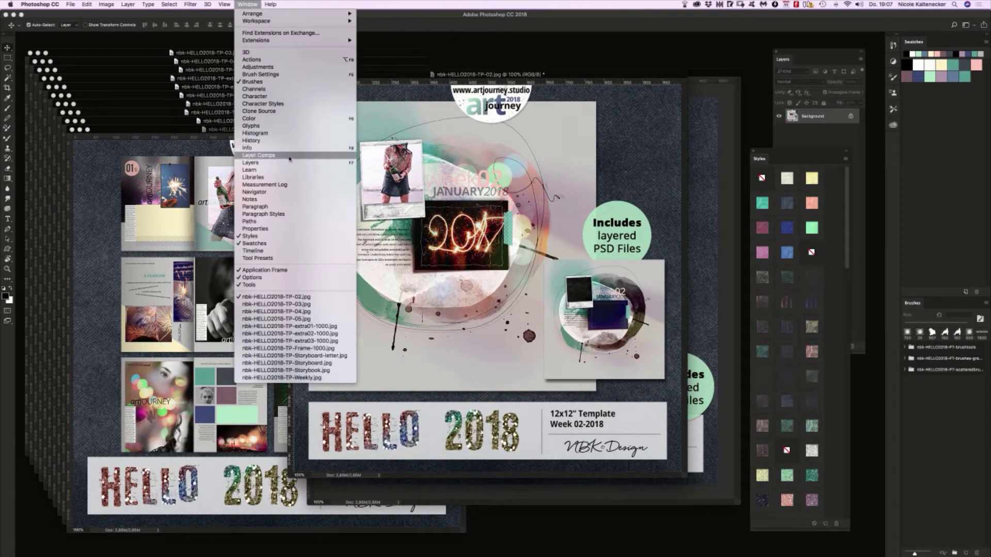
key(super+w)
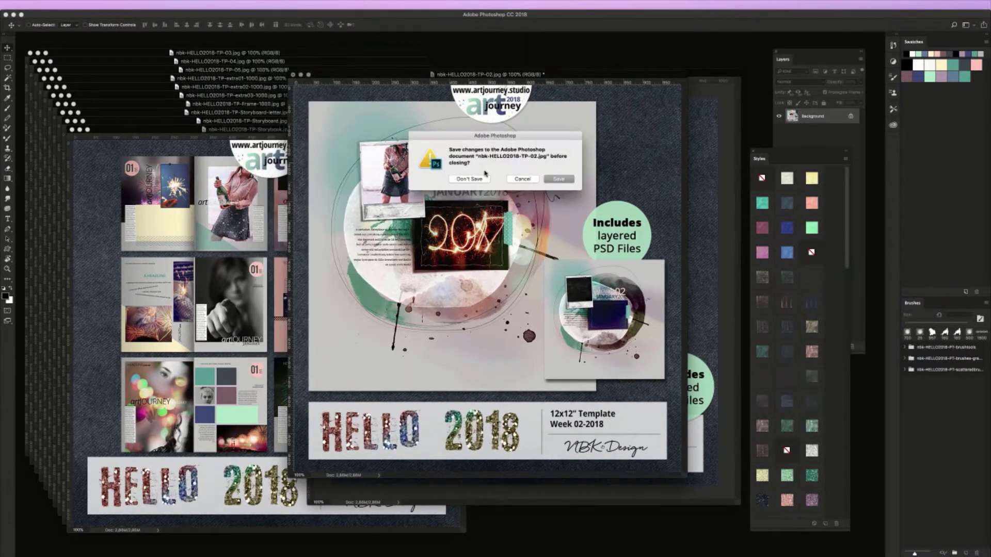
click(476, 179)
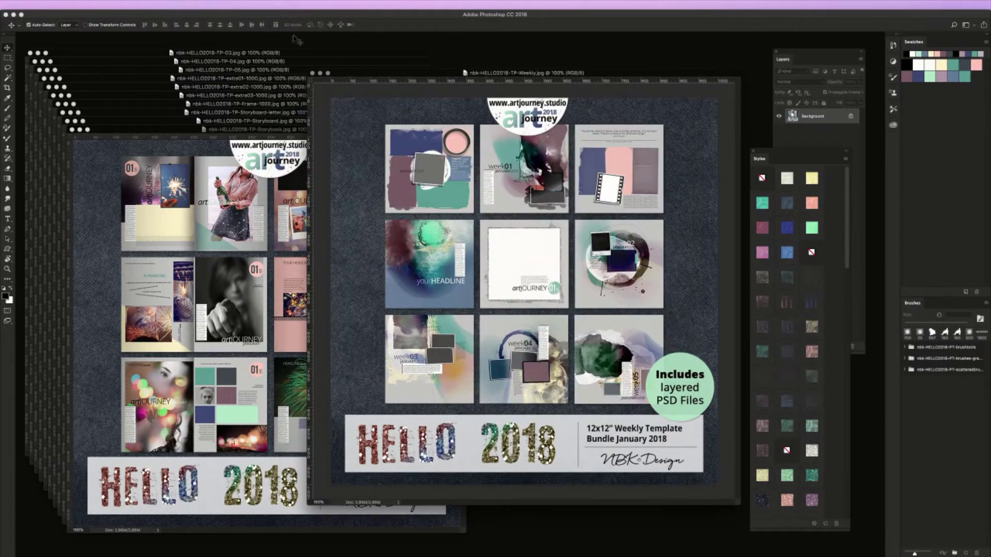
Bring nbk-HELLO2018-TP-03.jpg to the front, move it over the TP-Weekly window to view Week 03, and close it
click(248, 4)
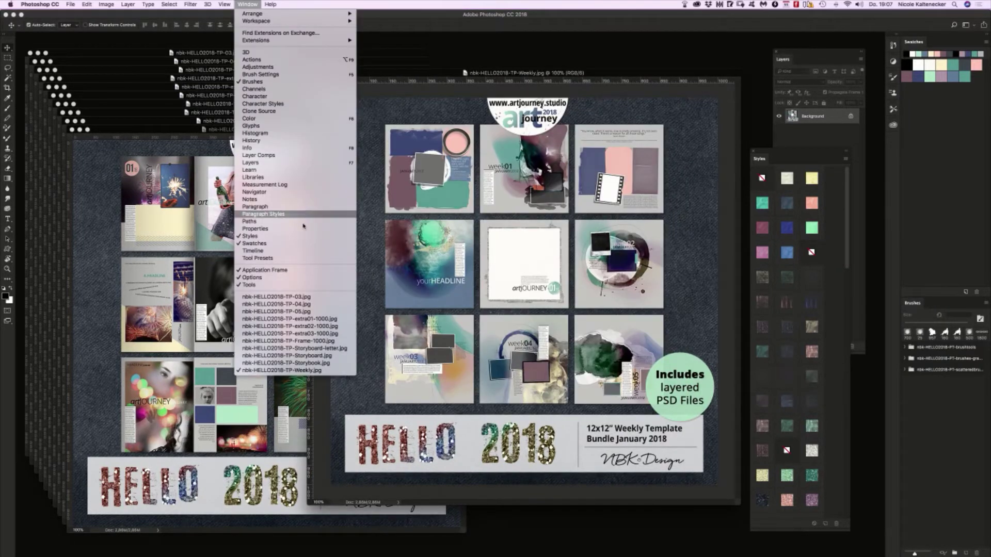
click(330, 298)
drag(368, 56, 635, 87)
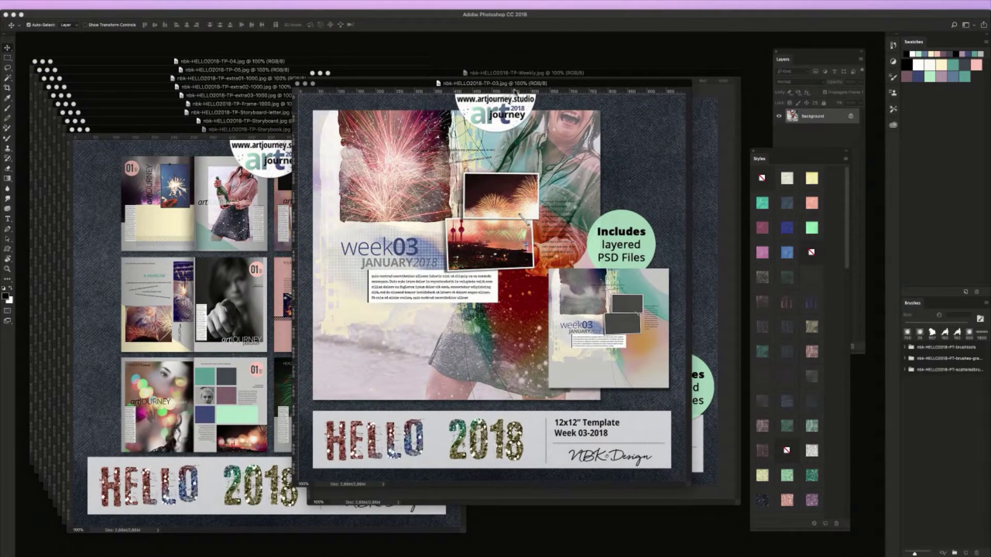
click(410, 71)
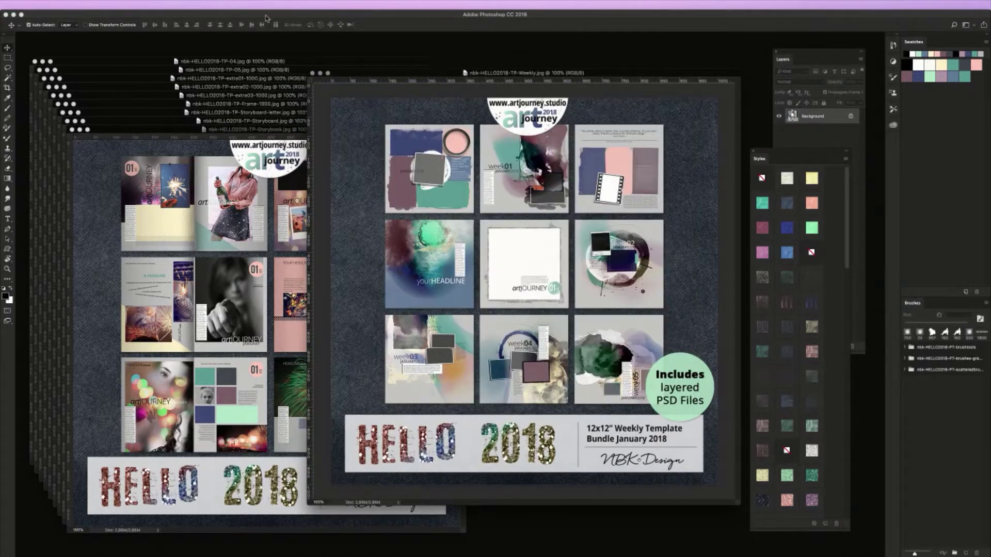
Bring nbk-HELLO2018-TP-04.jpg to the front and move it over the TP-Weekly window to view the Week 04 template
click(248, 4)
click(322, 297)
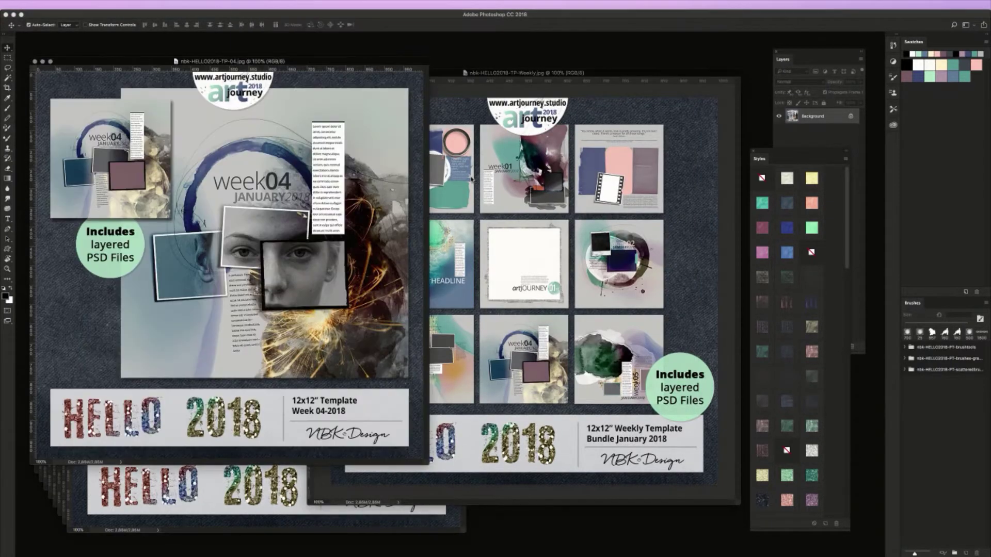
drag(374, 64, 655, 74)
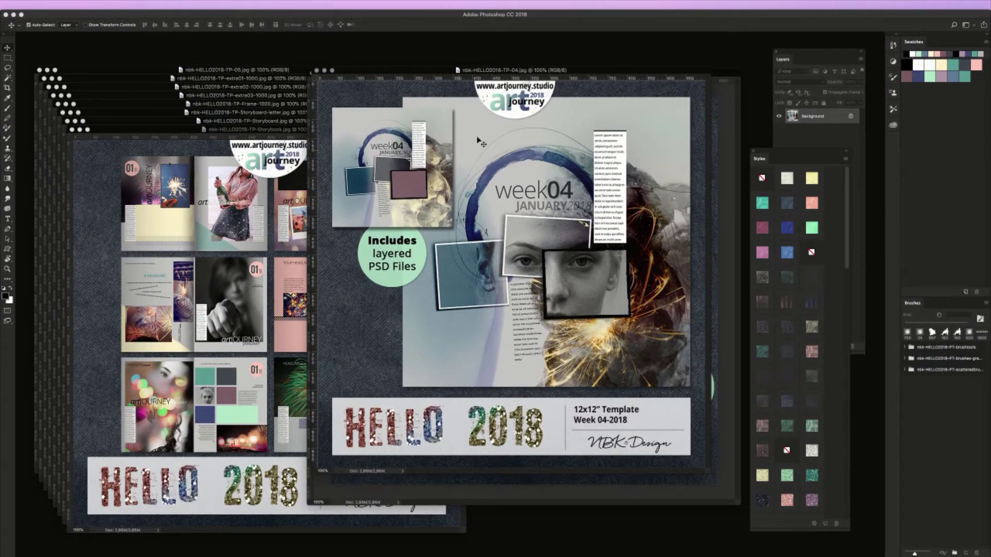
Close nbk-HELLO2018-TP-04.jpg, and bring nbk-HELLO2018-TP-05.jpg over the TP-Weekly window to view Week 05 before closing it
key(super+w)
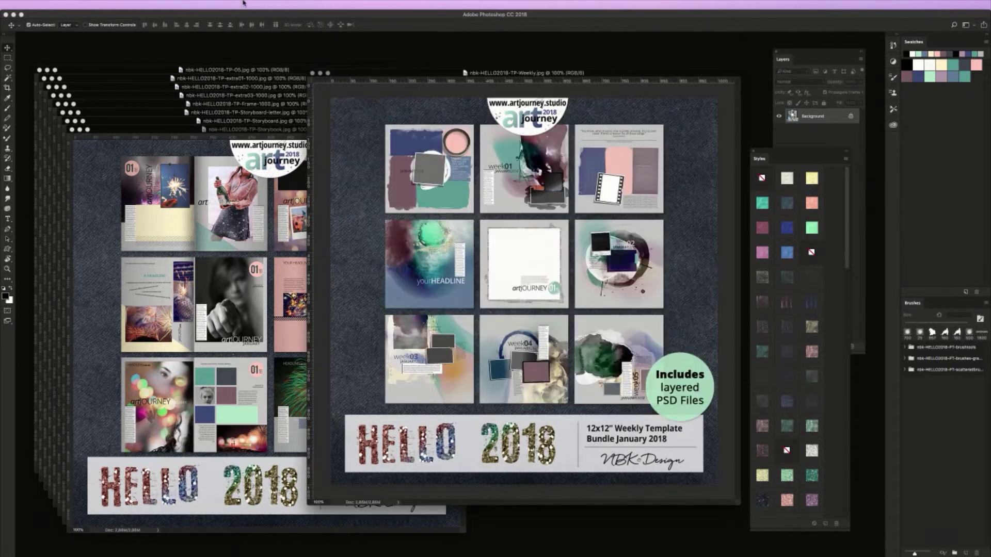
click(246, 3)
click(319, 297)
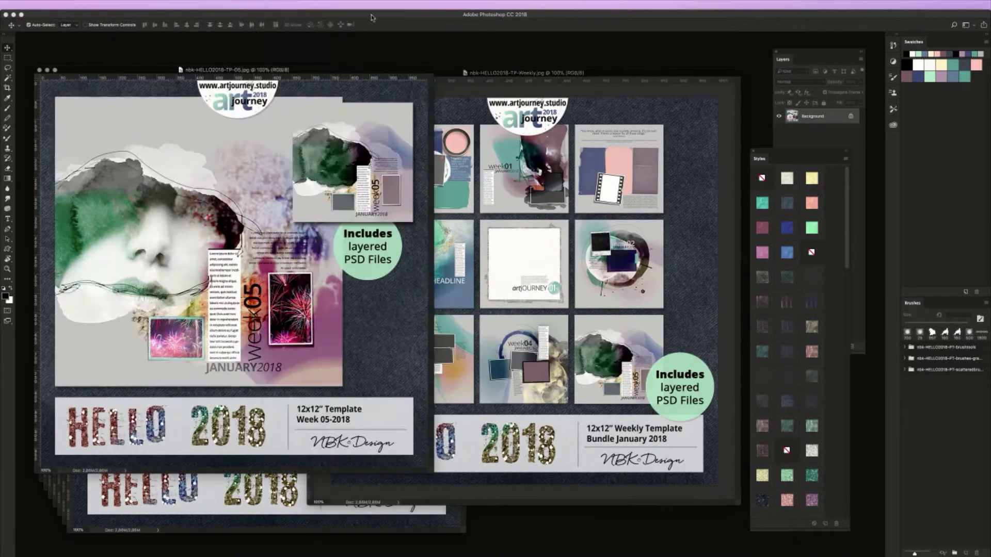
drag(369, 71, 645, 81)
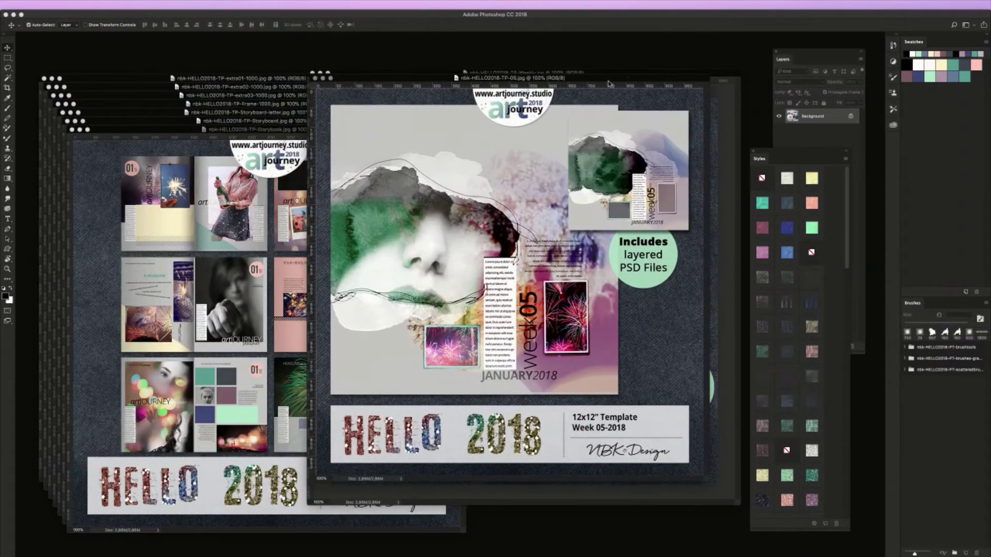
key(super+w)
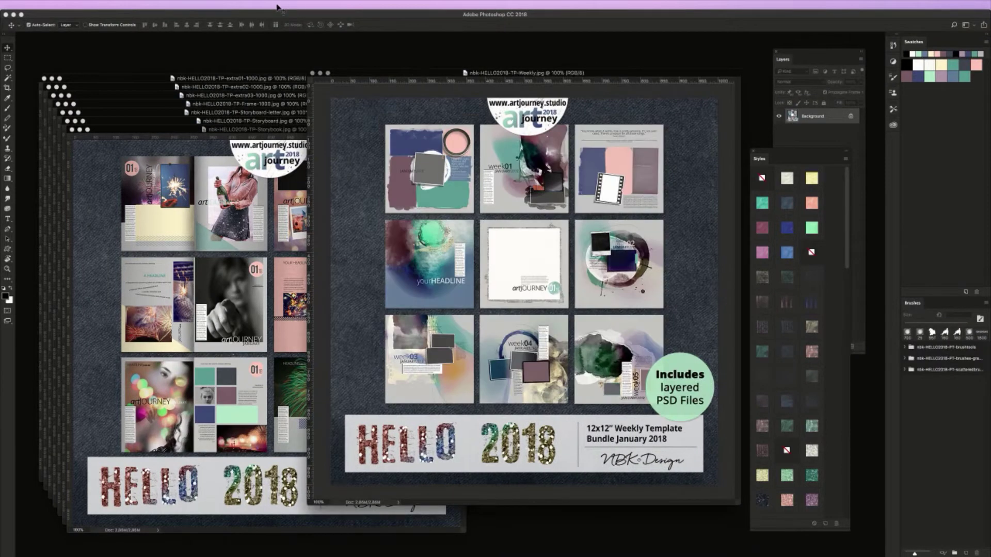
Bring nbk-HELLO2018-TP-extra01-1000.jpg to the front, move it over the TP-Weekly window to view the design, and close it
click(248, 4)
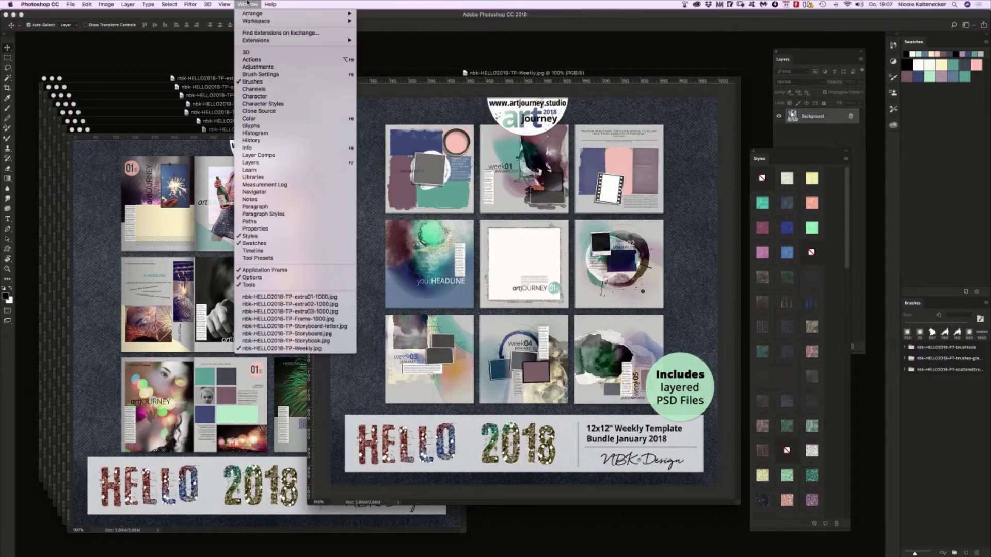
click(335, 296)
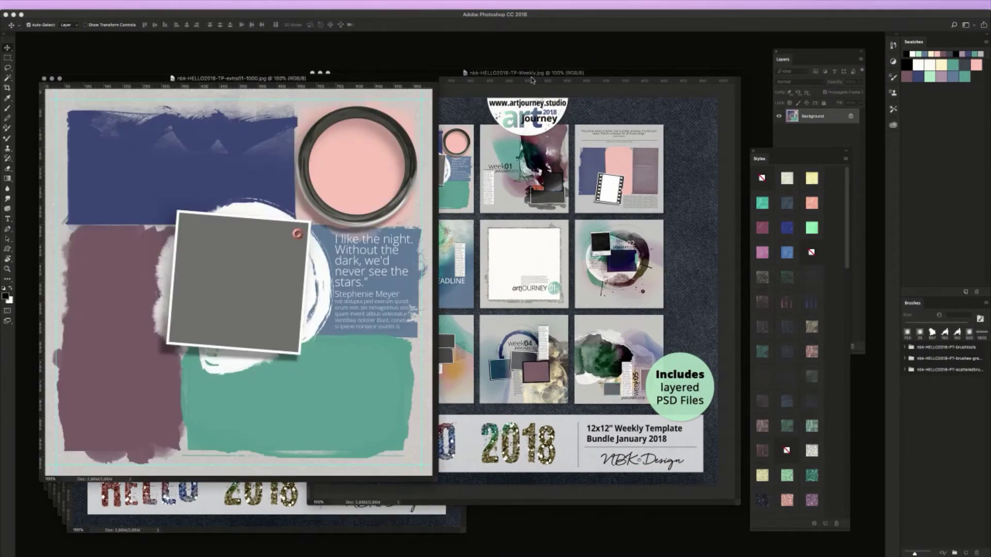
drag(384, 79, 647, 81)
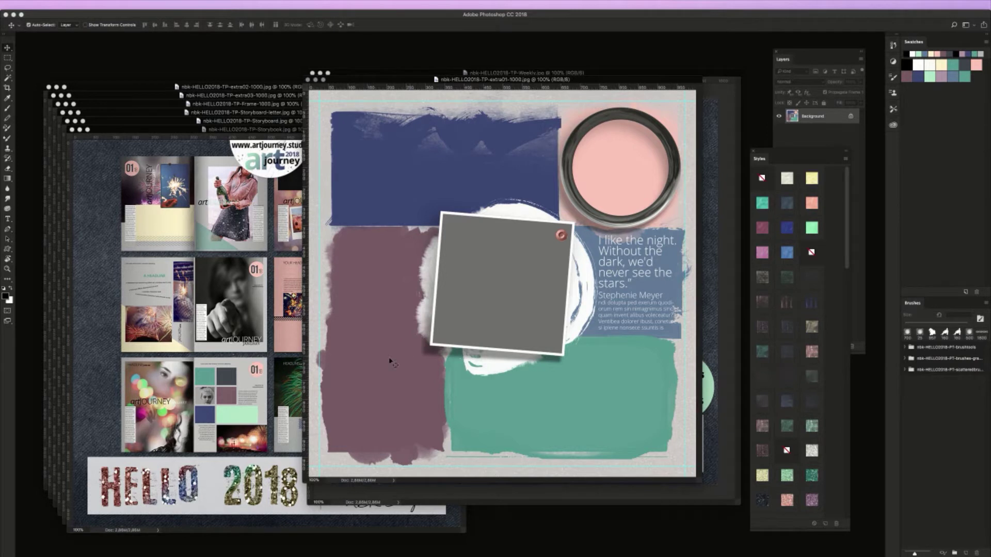
key(w)
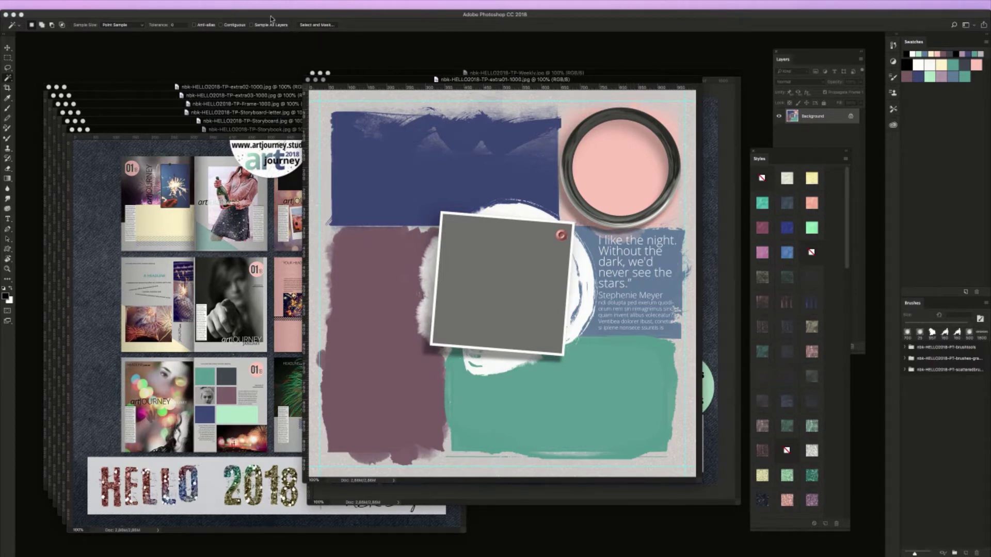
key(super+w)
Bring nbk-HELLO2018-TP-extra02-1000.jpg to the front, move it over the TP-Weekly window to view the filmstrip design, and close it
click(248, 4)
click(289, 304)
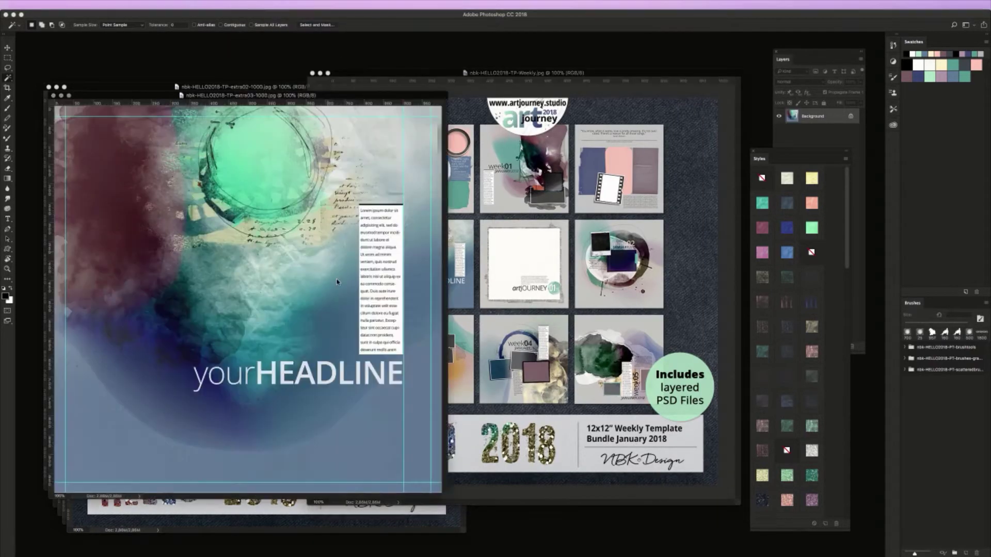
click(248, 4)
click(289, 296)
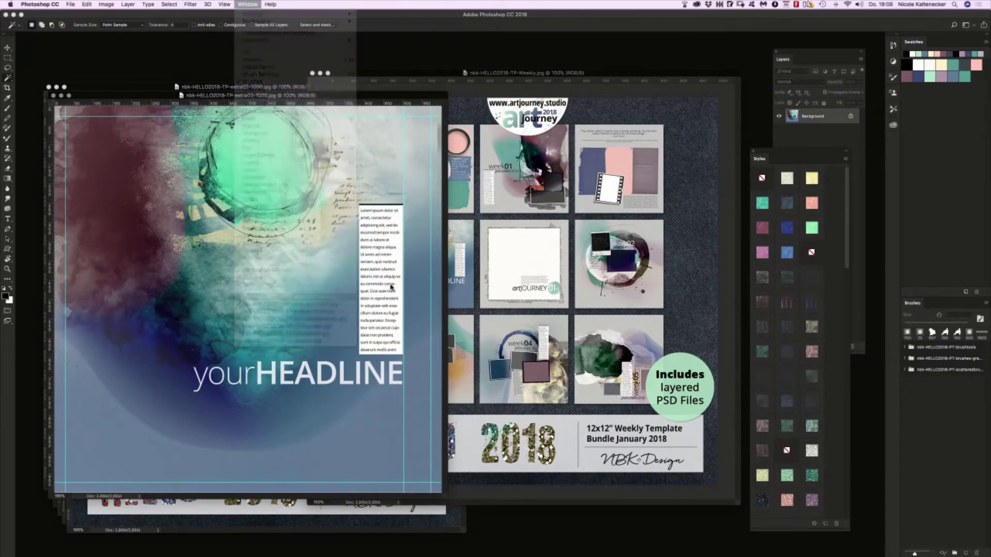
drag(392, 86, 665, 90)
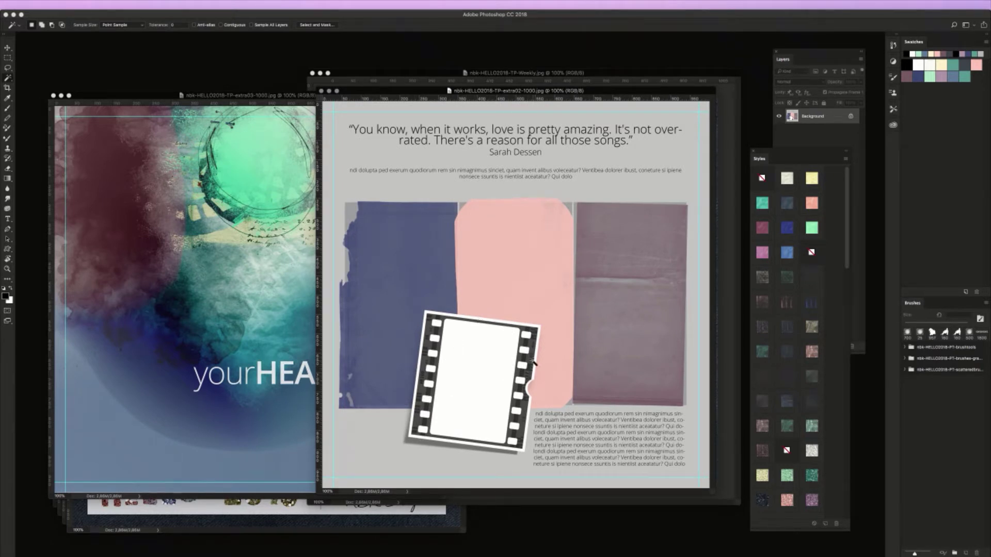
key(super+w)
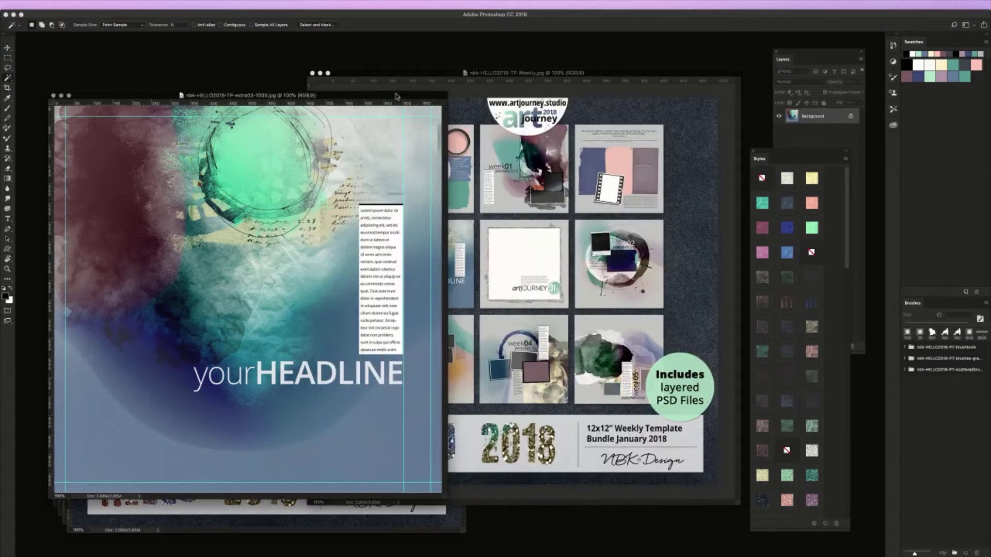
Move nbk-HELLO2018-TP-extra03-1000.jpg over the TP-Weekly window to view it, and close both it and nbk-HELLO2018-TP-Weekly.jpg
drag(396, 96, 643, 72)
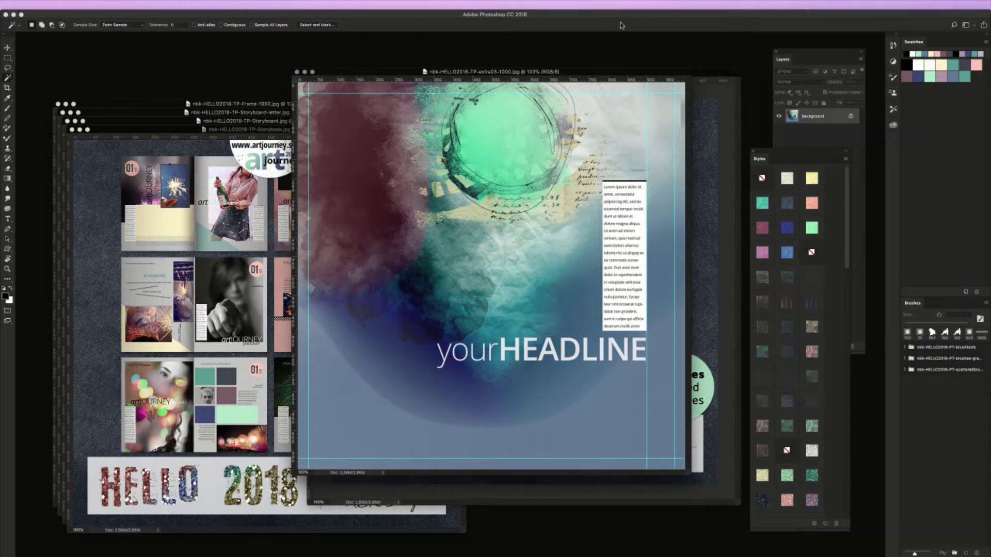
drag(586, 73, 588, 68)
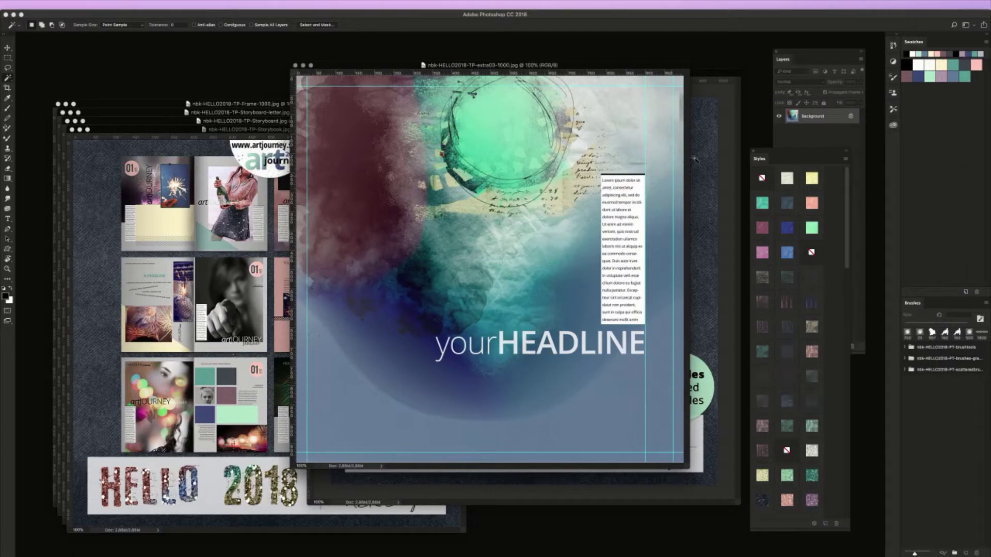
drag(638, 68, 640, 89)
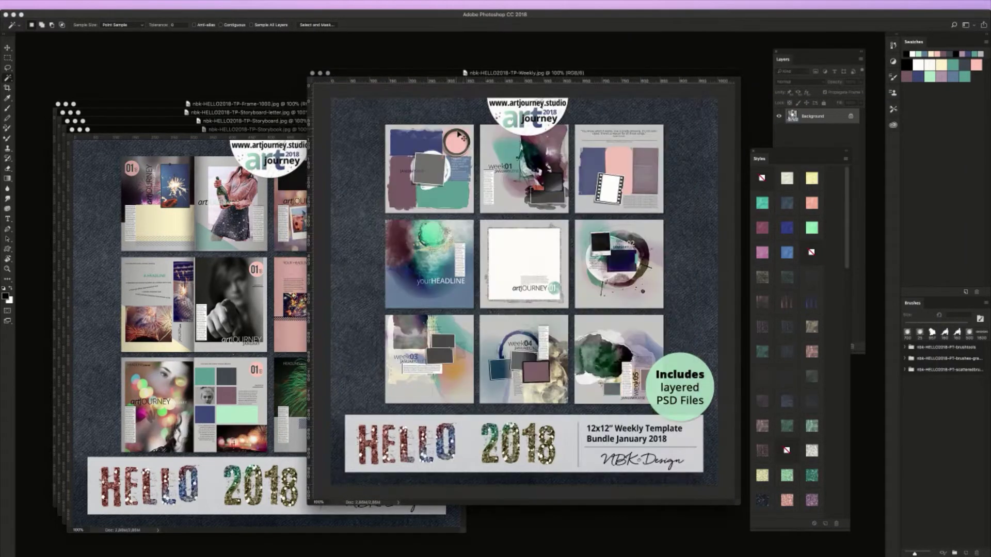
key(super+w)
mouse_move(423, 73)
mouse_down()
mouse_move(407, 70)
mouse_move(416, 70)
mouse_up()
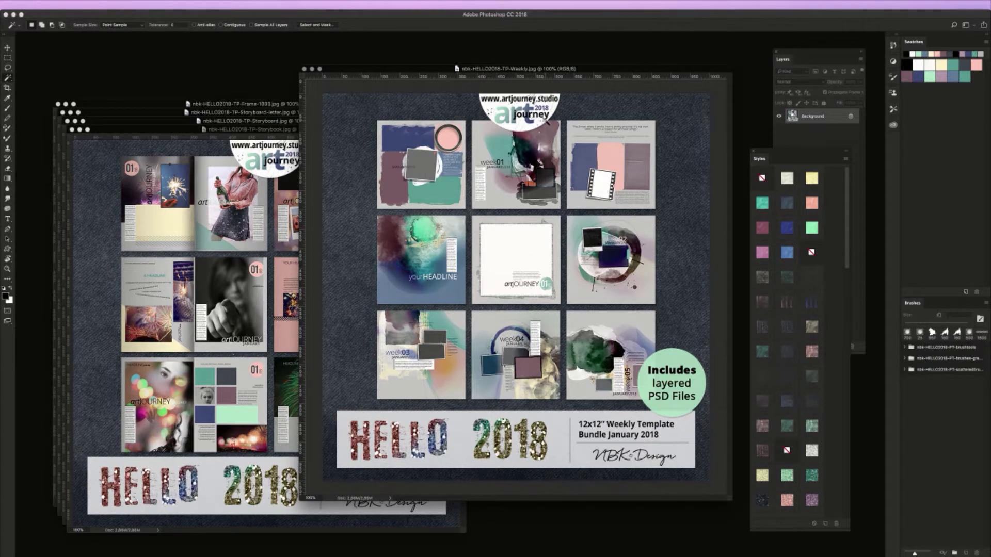
key(super+w)
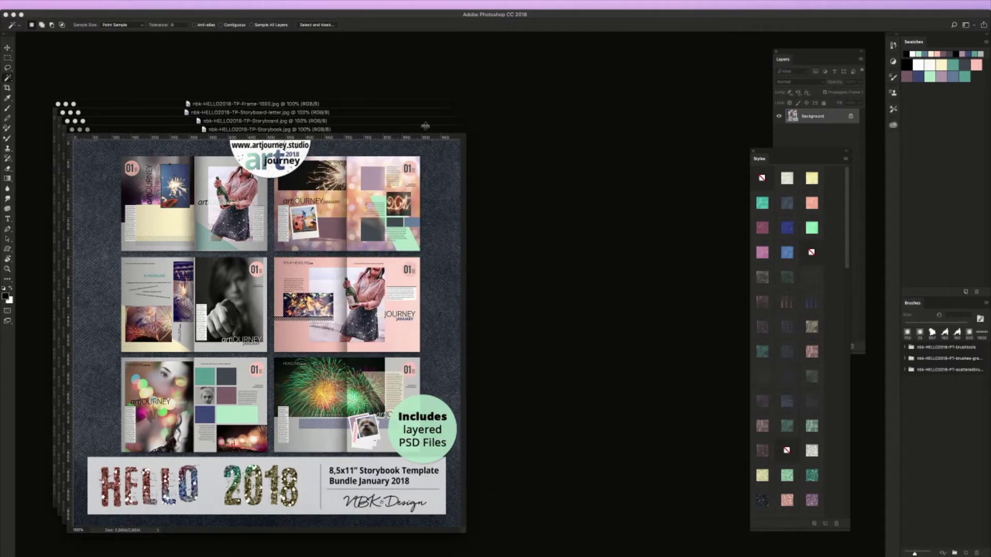
Move nbk-HELLO2018-TP-Storybook.jpg away from the cascade to view the 8,5x11" Storybook templates, and close it
drag(425, 126, 599, 88)
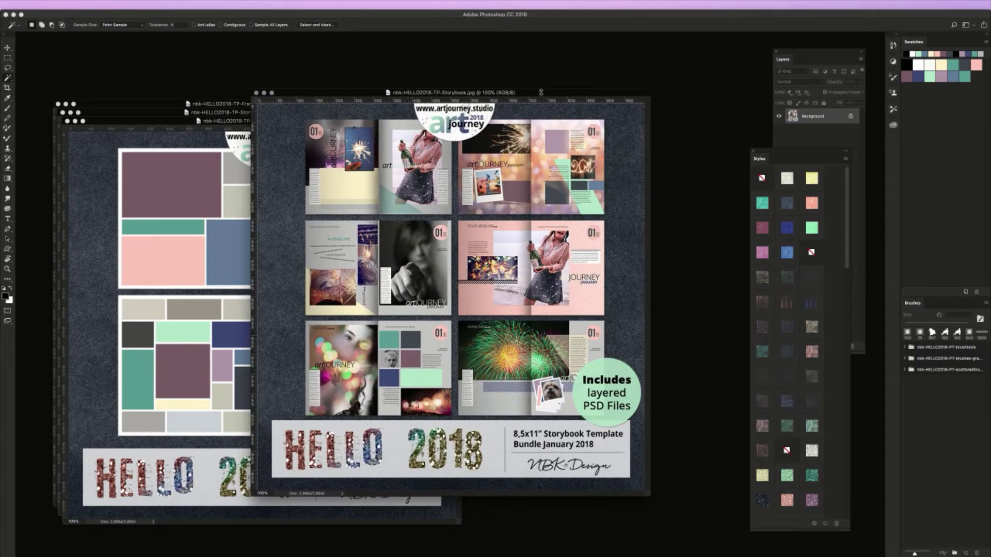
drag(540, 93, 572, 93)
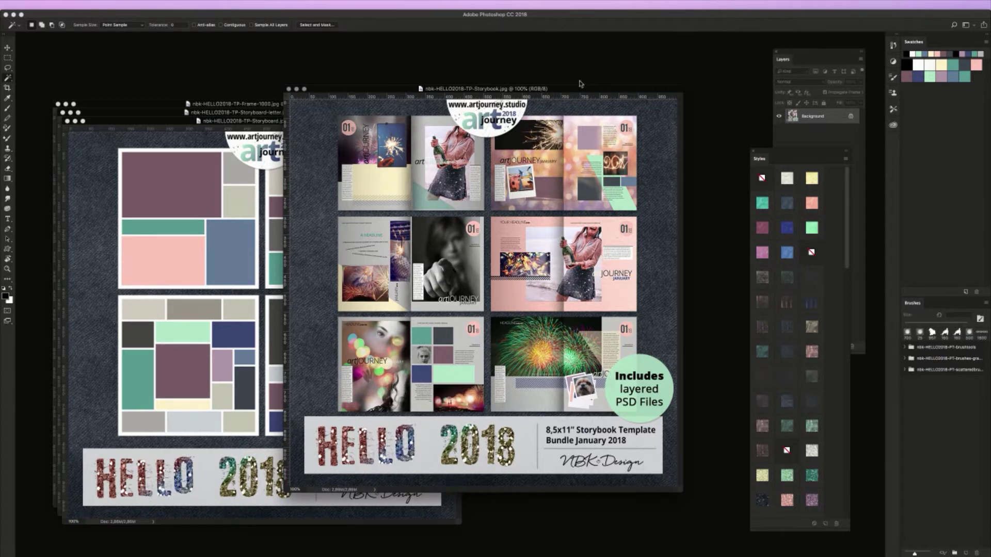
mouse_move(579, 89)
mouse_down()
mouse_move(585, 97)
mouse_move(575, 101)
mouse_up()
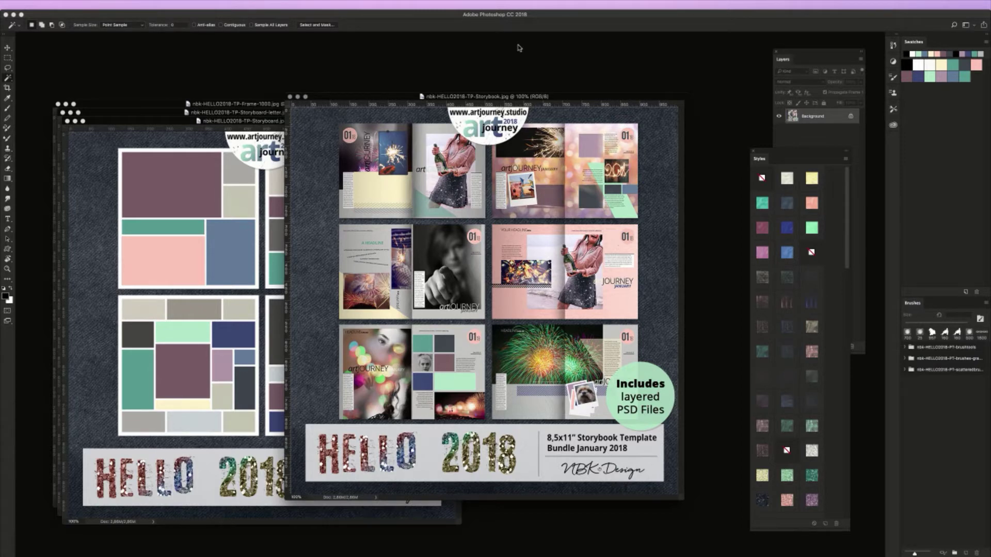
drag(557, 97, 555, 83)
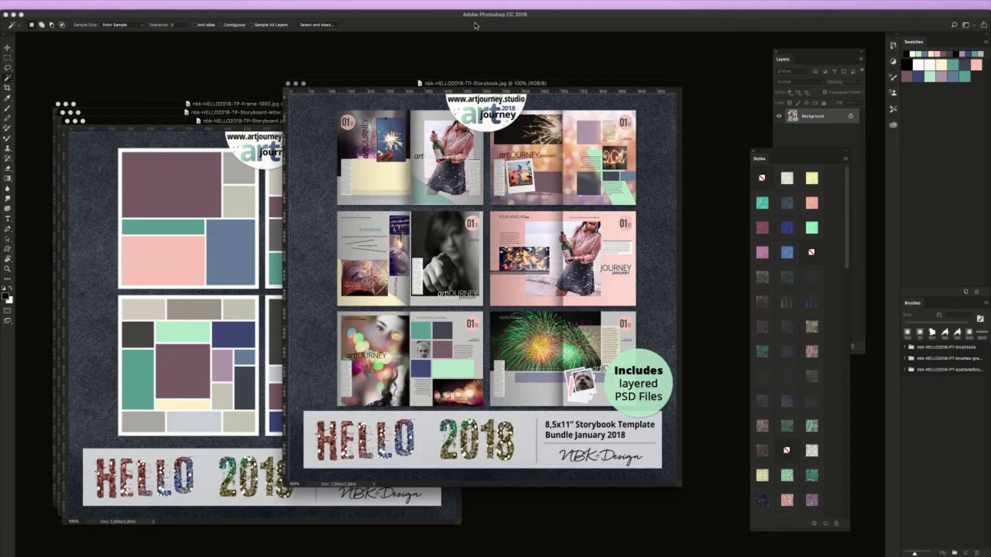
key(super+o)
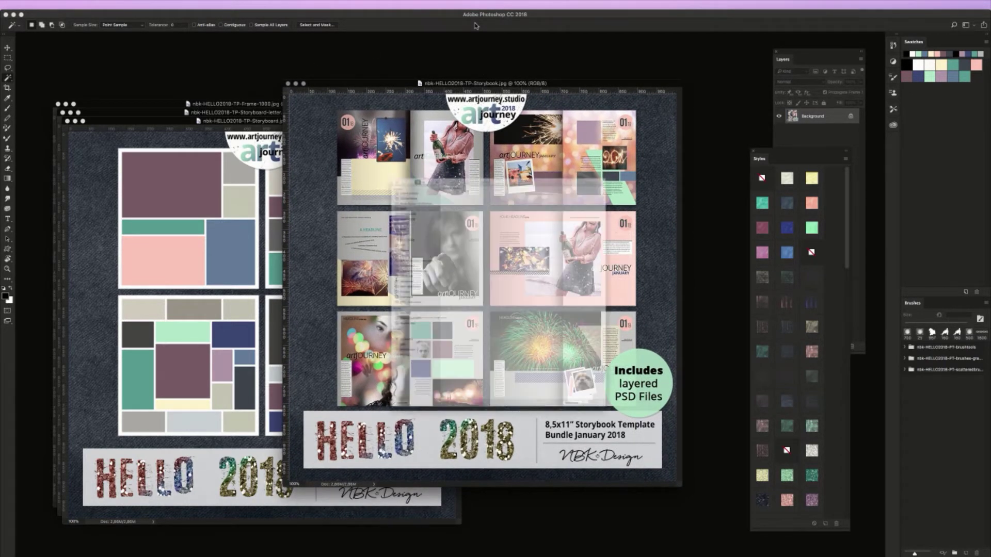
click(645, 508)
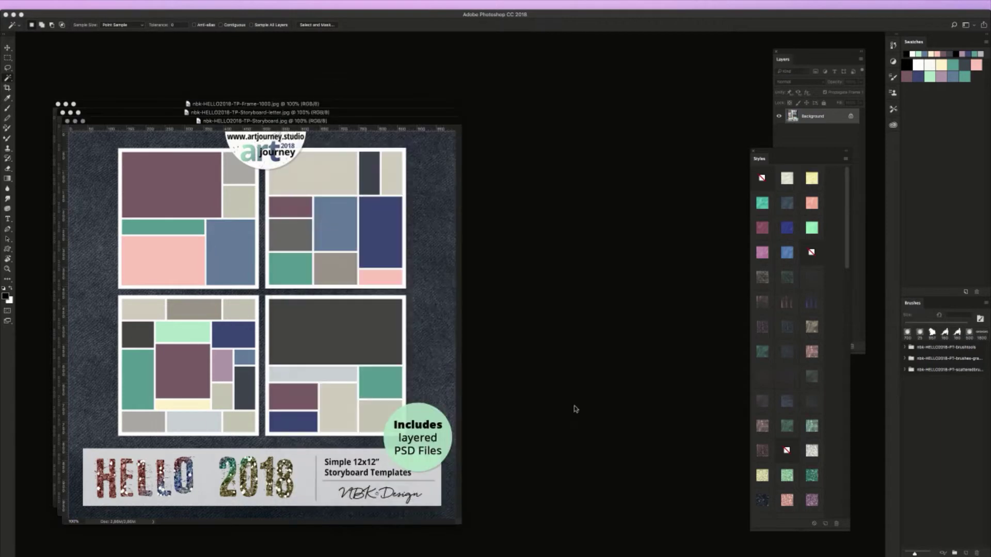
Move nbk-HELLO2018-TP-Storyboard.jpg away from the cascade, enlarge its window to view the 12x12" Storyboard templates, and close it
drag(436, 123, 591, 74)
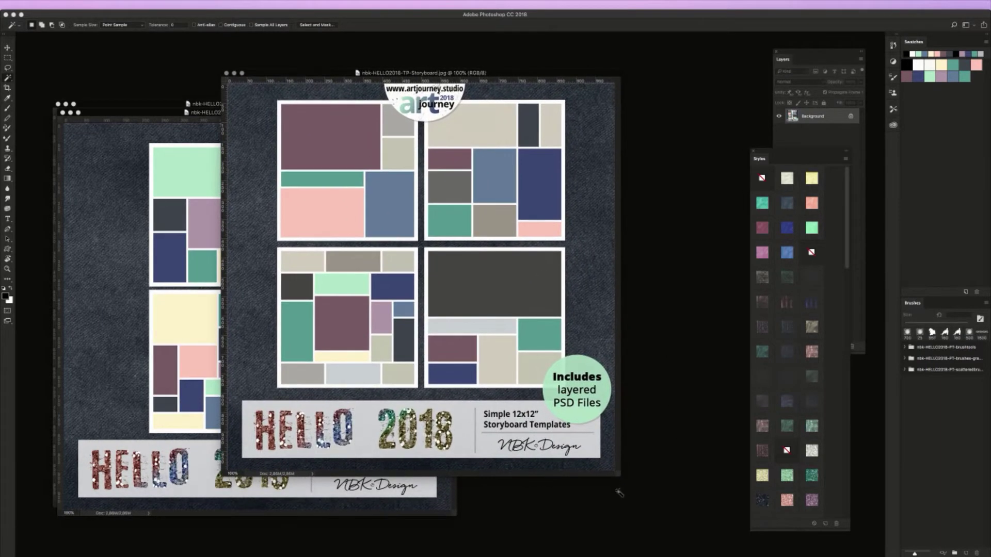
drag(621, 477, 681, 515)
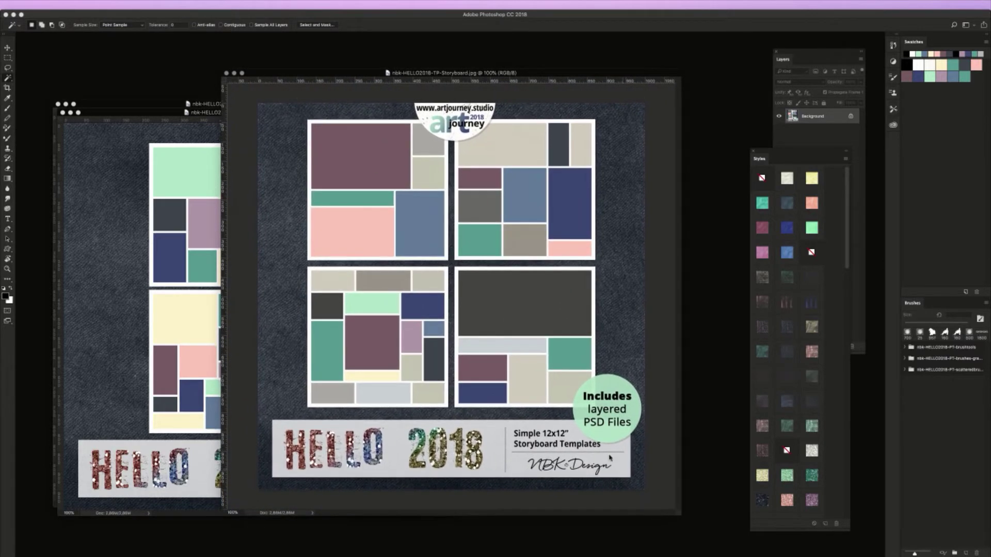
drag(551, 71, 570, 53)
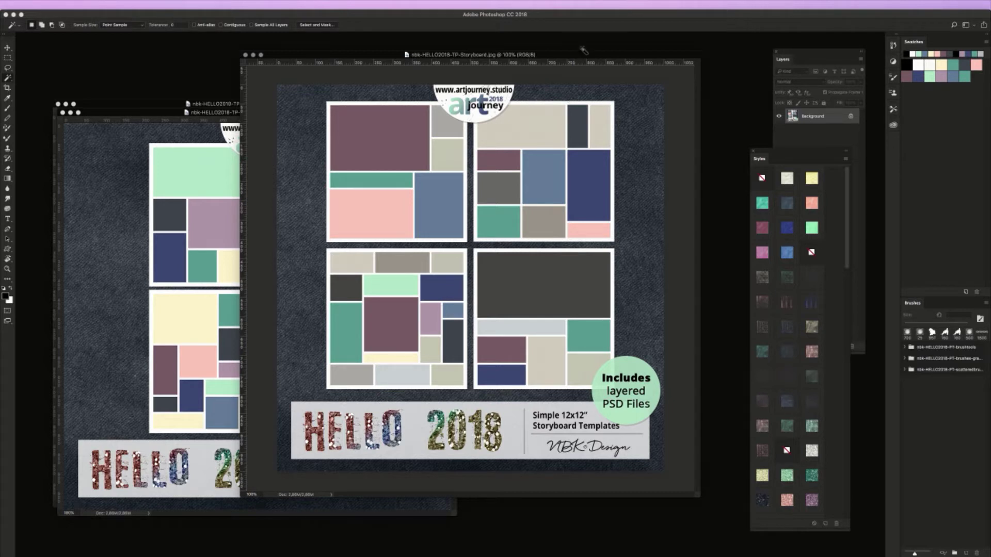
drag(573, 56, 589, 53)
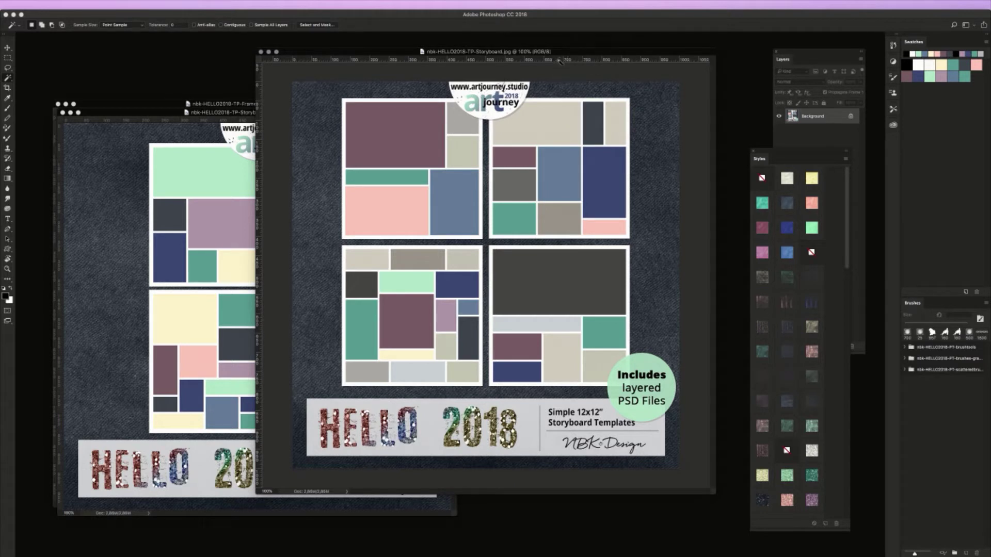
drag(556, 52, 548, 49)
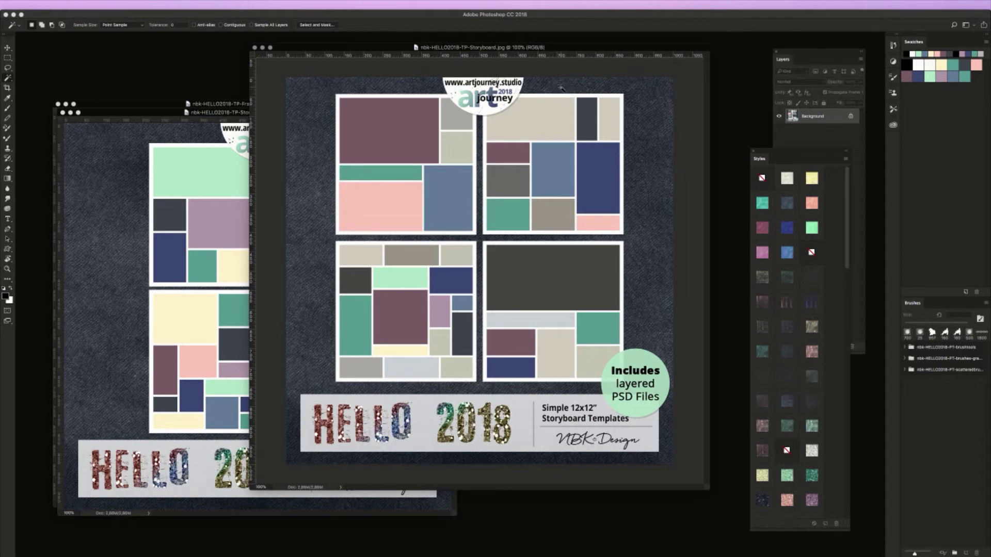
drag(551, 48, 551, 46)
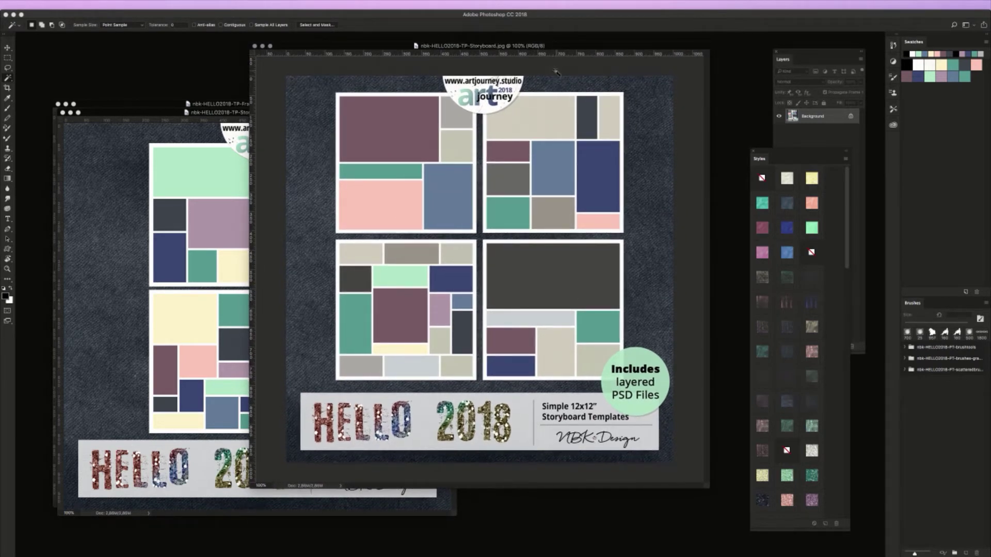
key(super+w)
Move nbk-HELLO2018-TP-Storyboard-letter.jpg away from the Frame preview to view the 8,5x11" Storyboard templates, and close it
drag(417, 113, 643, 70)
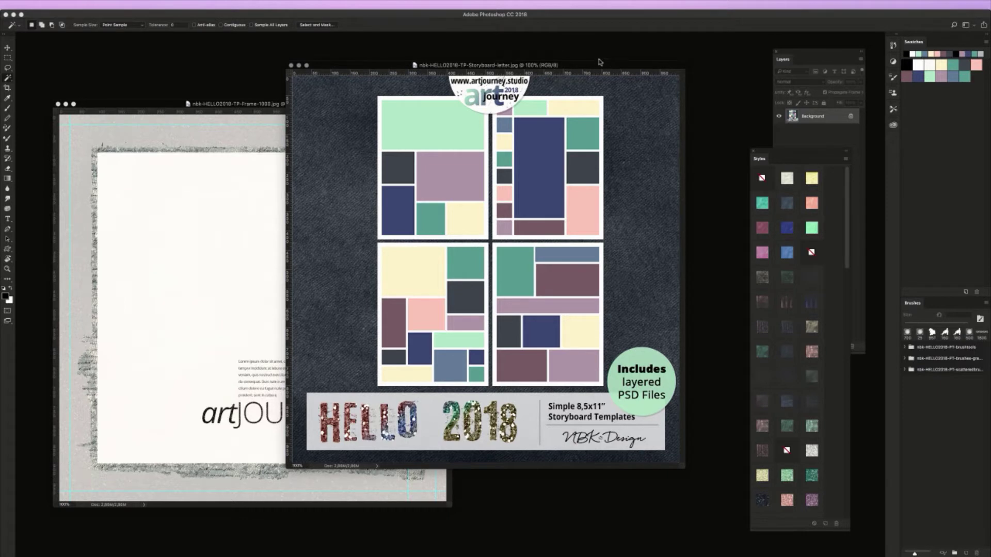
drag(583, 67, 579, 64)
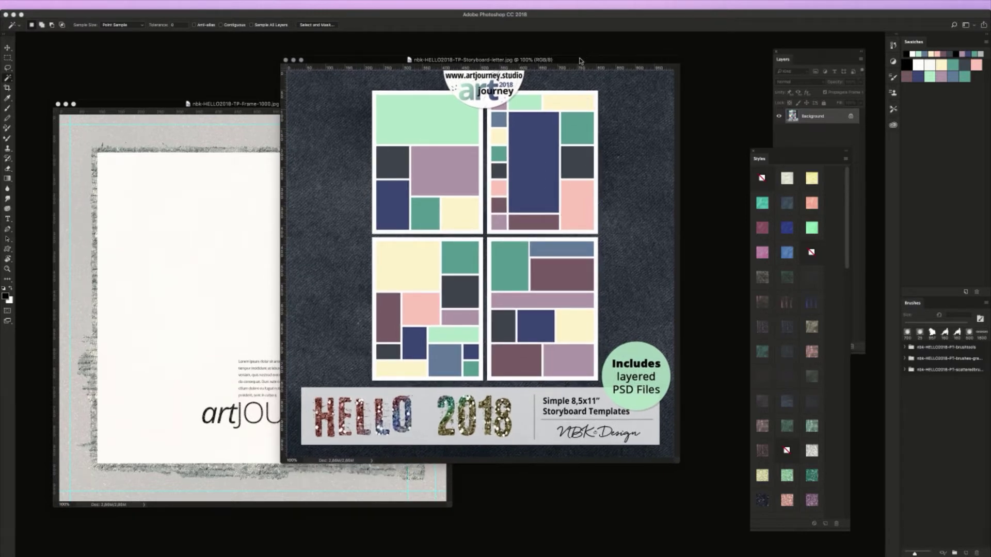
drag(580, 61, 599, 55)
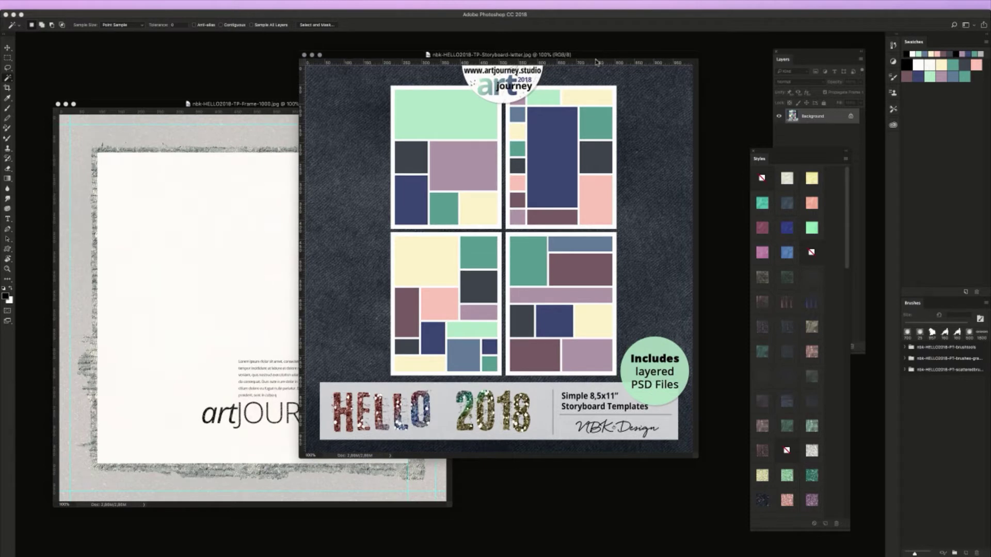
key(super+w)
Move nbk-HELLO2018-TP-Frame-1000.jpg to the middle of the workspace to view the frame template, and close it
drag(419, 104, 610, 71)
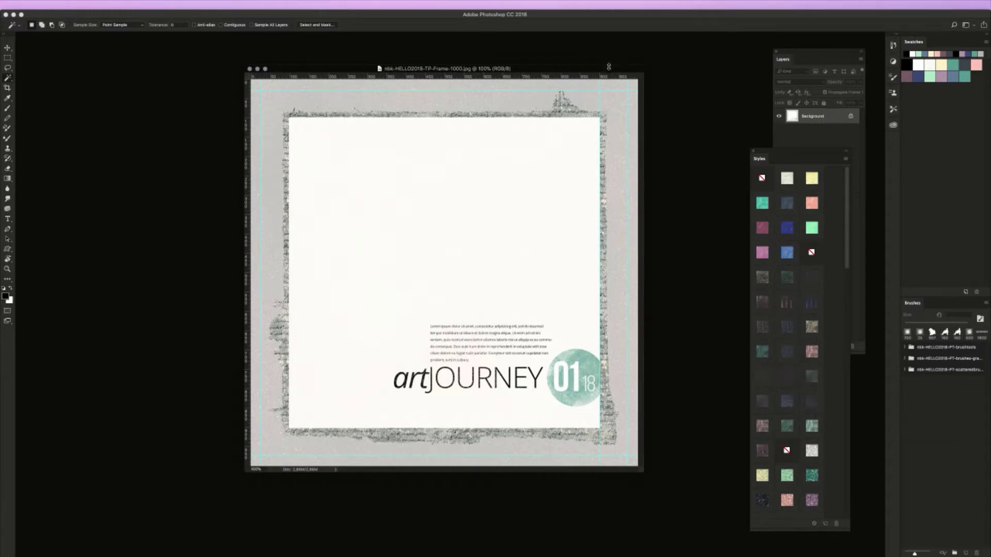
key(super+w)
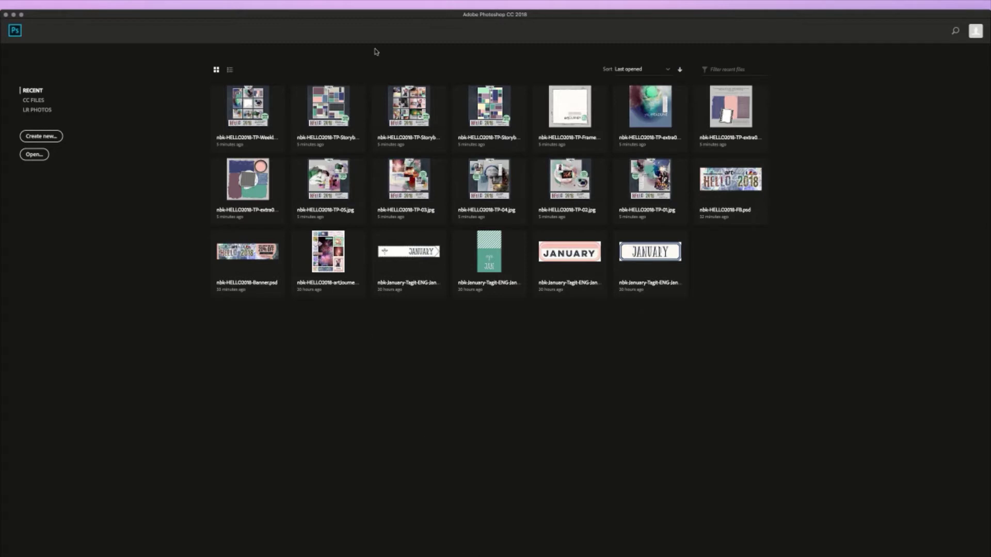
Open nbk-HELLO2018-TP-week01.psd from the week01 template folder inside the art journal folder of 01-Hello2018
key(super+o)
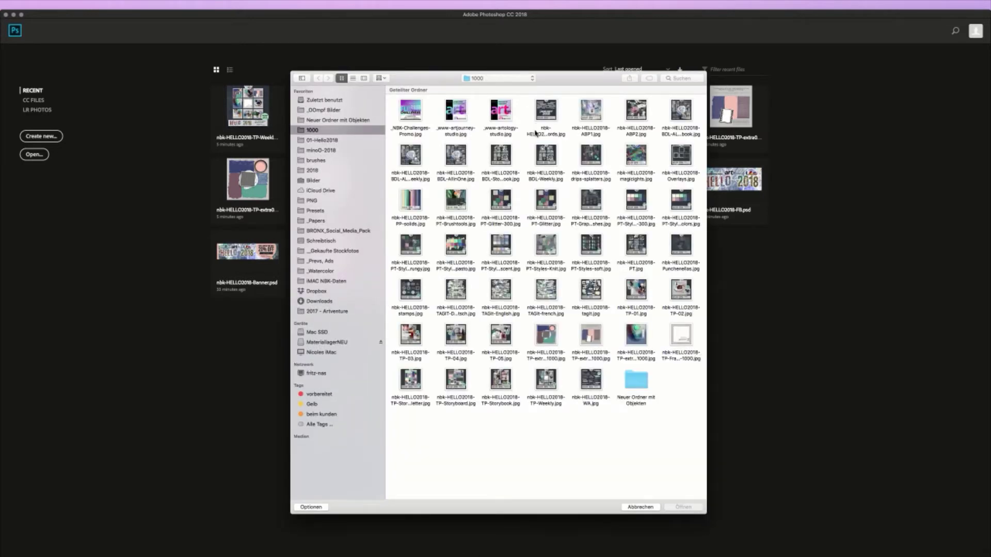
click(490, 81)
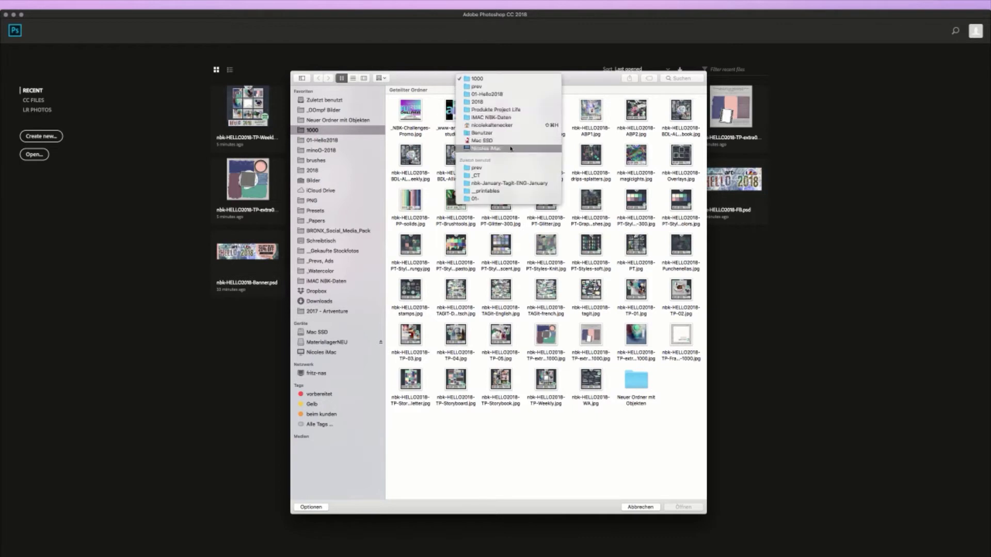
click(518, 294)
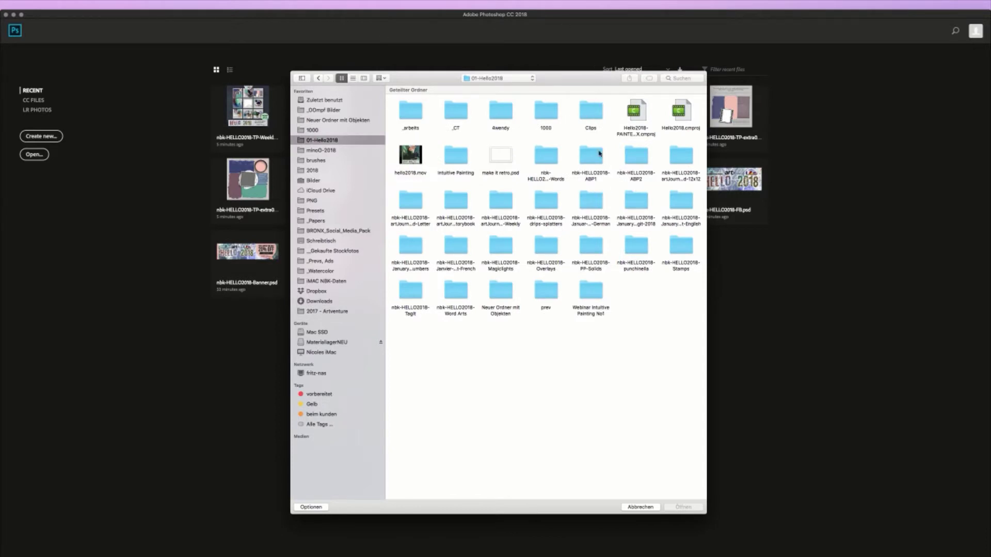
click(512, 208)
double_click(513, 205)
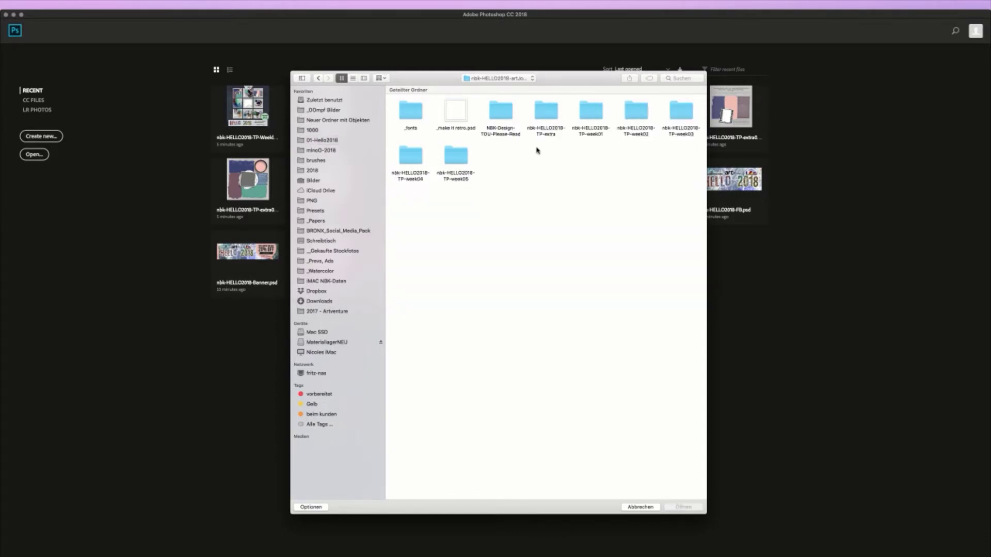
key(super+2)
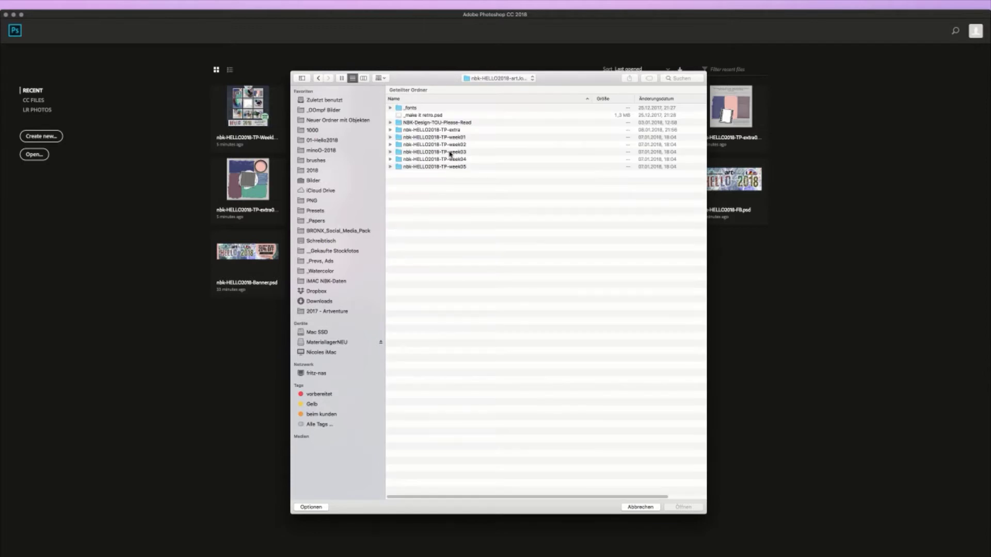
click(390, 137)
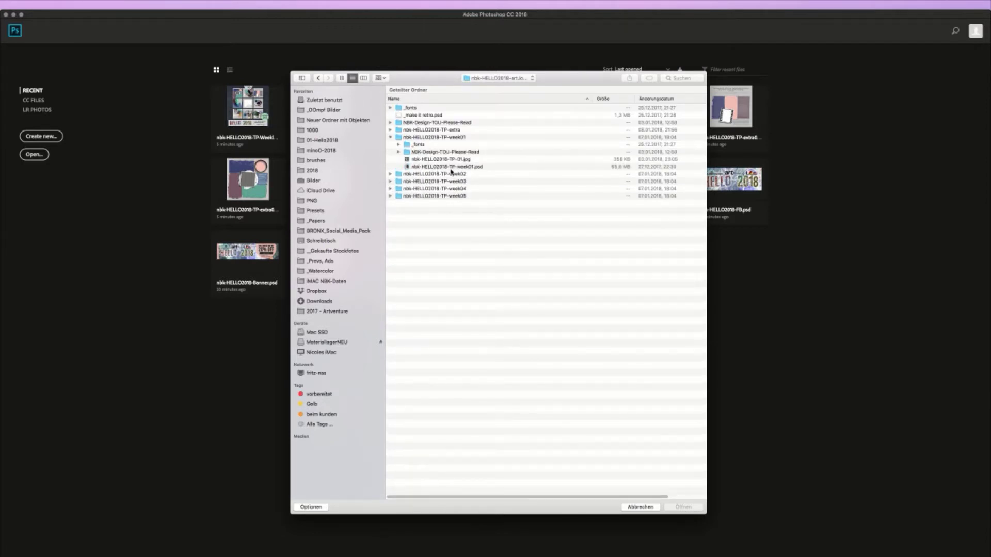
double_click(468, 167)
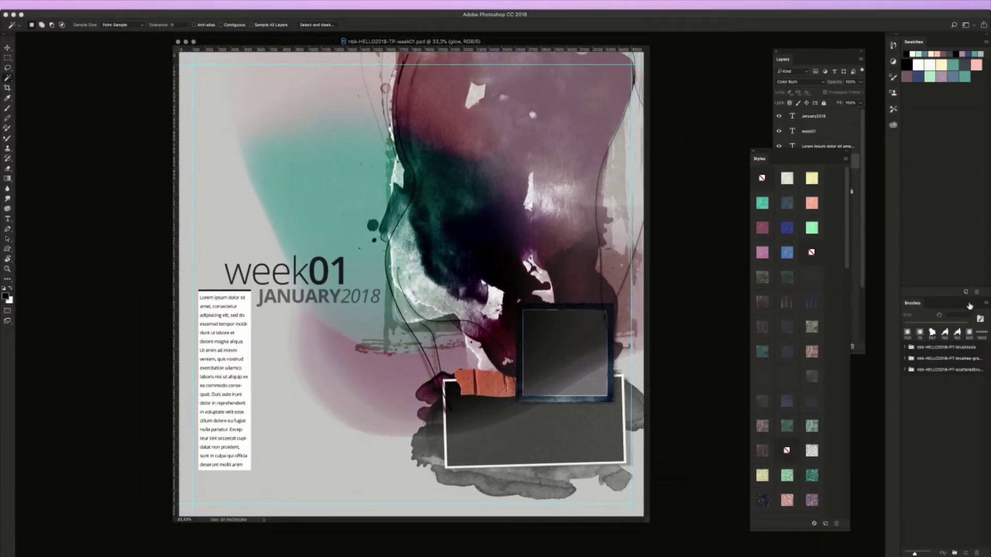
Place the Styles and Layers panels beside the week01 template and enlarge its document window slightly
drag(773, 157, 706, 120)
drag(795, 60, 813, 97)
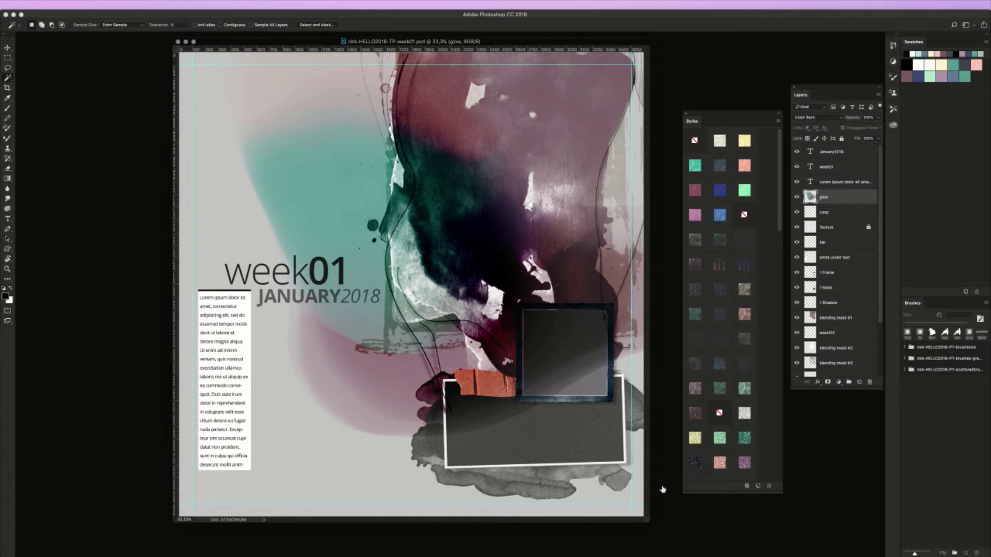
drag(648, 522, 669, 539)
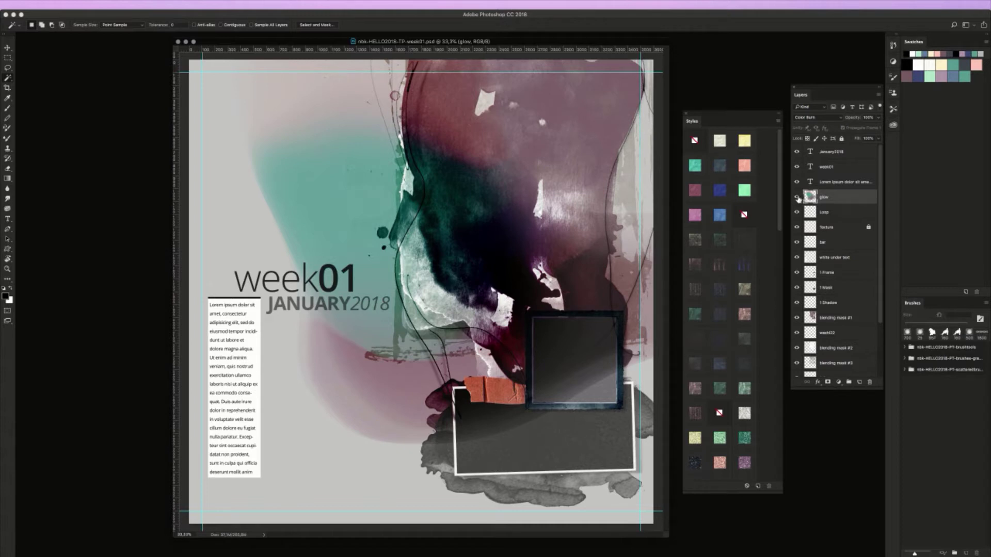
Hide and show the glow layer to compare its effect, and lock the layer completely
click(797, 197)
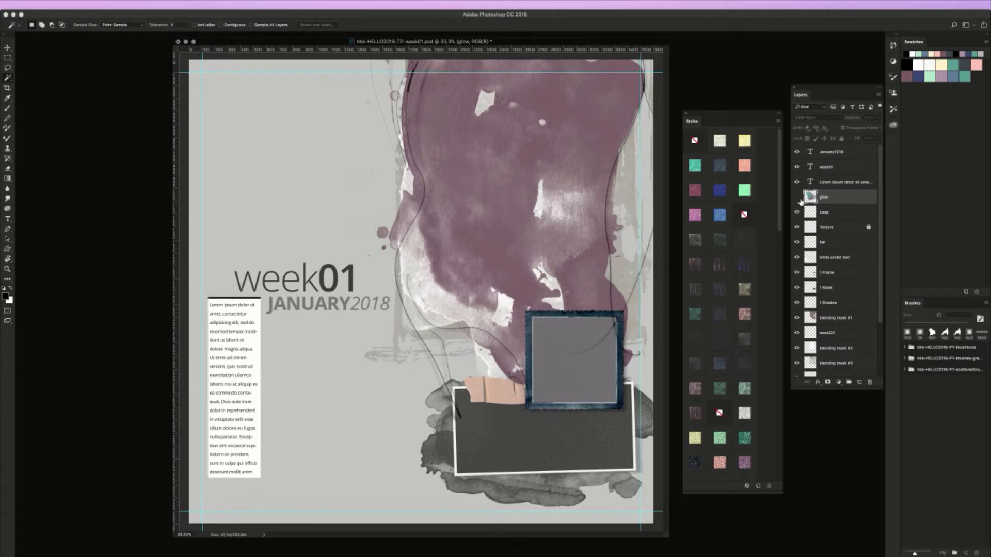
click(797, 197)
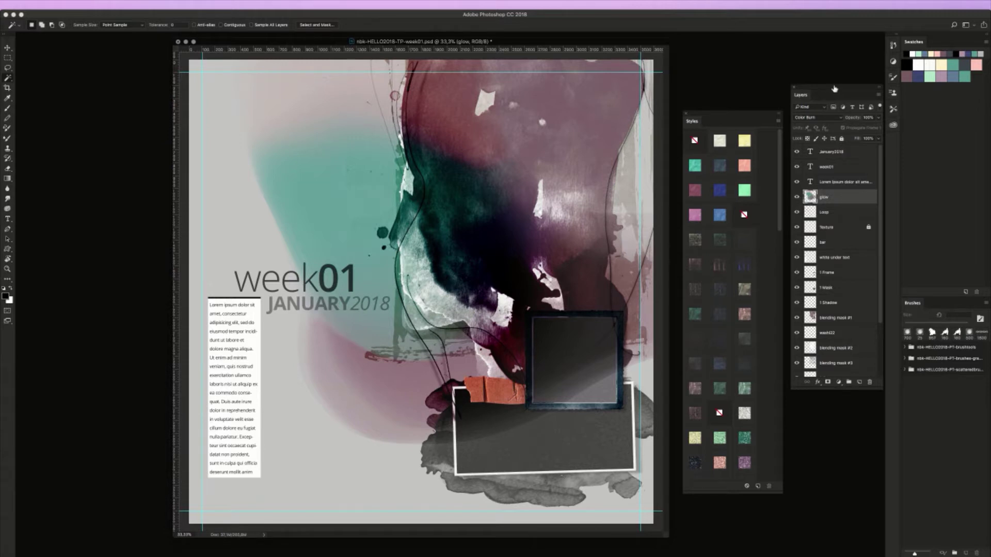
drag(834, 88, 827, 62)
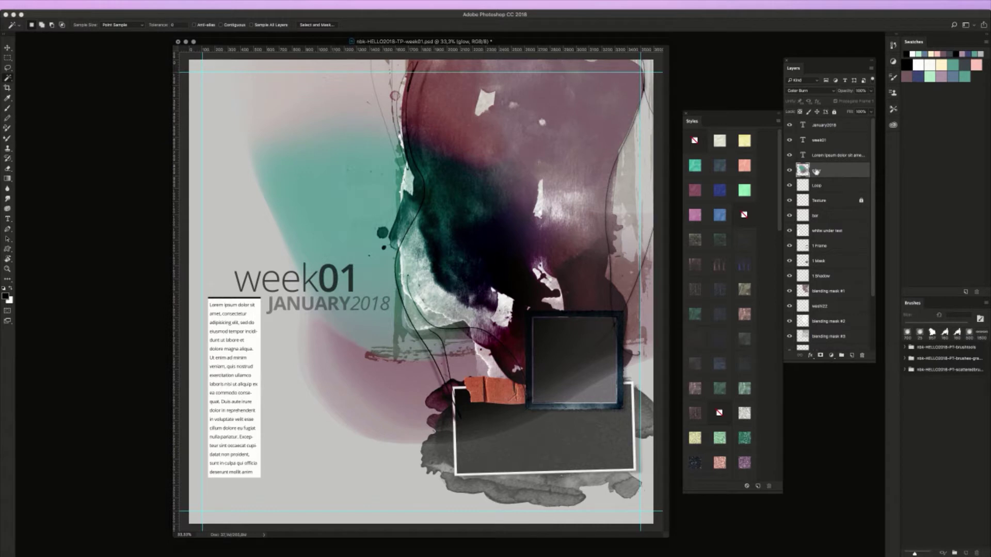
click(834, 113)
Select the Texture layer and examine its effect on the photo frames at 100% zoom, toggling its visibility
click(834, 204)
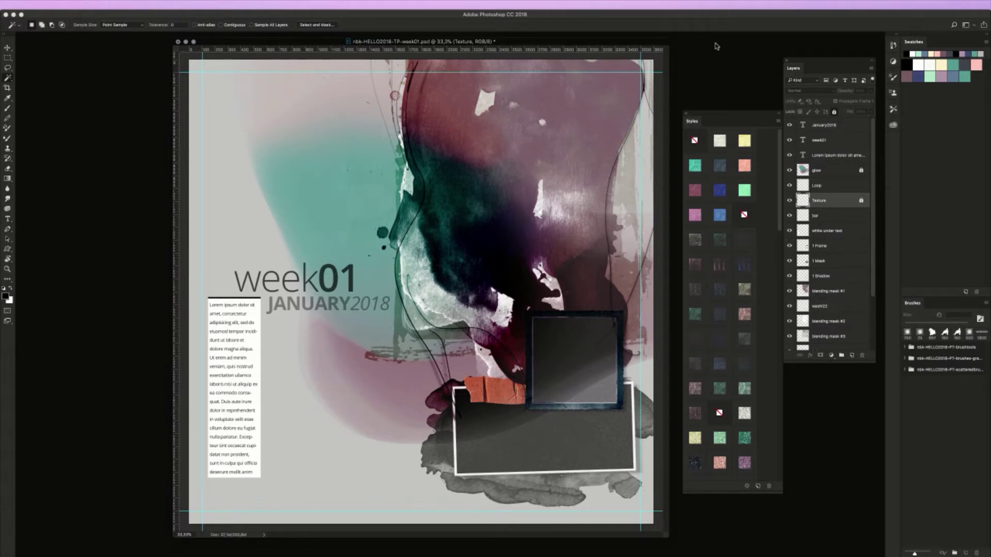
key(super+plus)
key(super+plus)
key(super+plus)
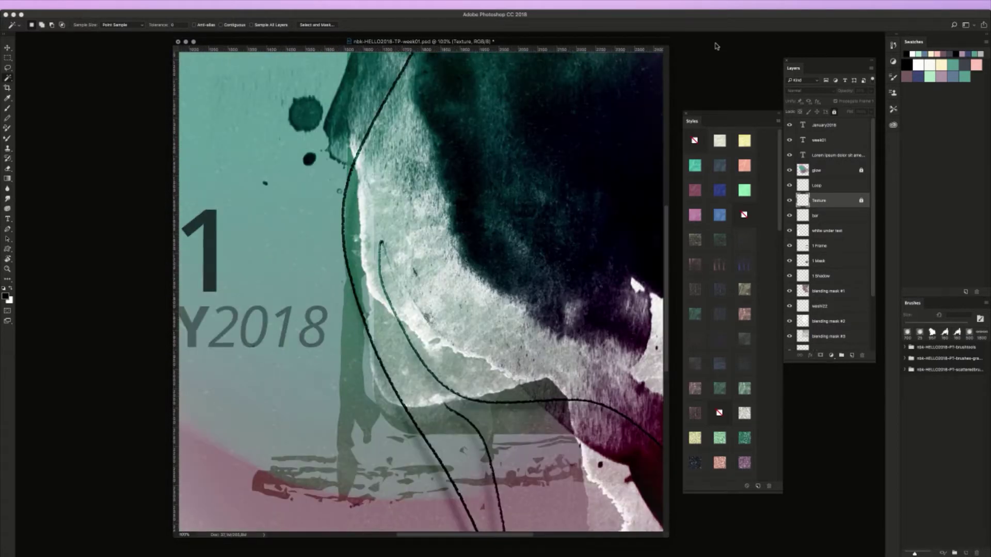
scroll(525, 250, down, 10)
scroll(526, 251, right, 10)
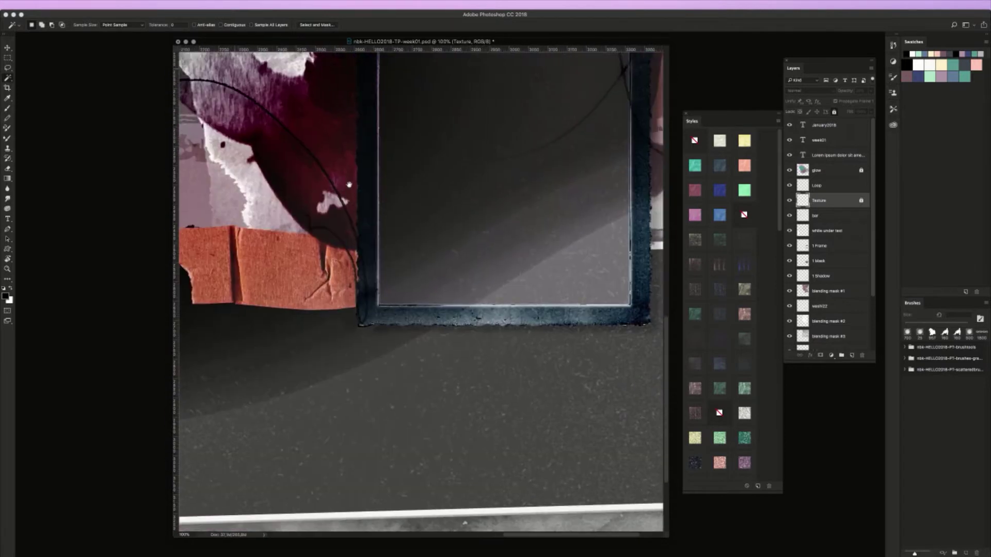
scroll(348, 184, down, 5)
scroll(506, 267, left, 2)
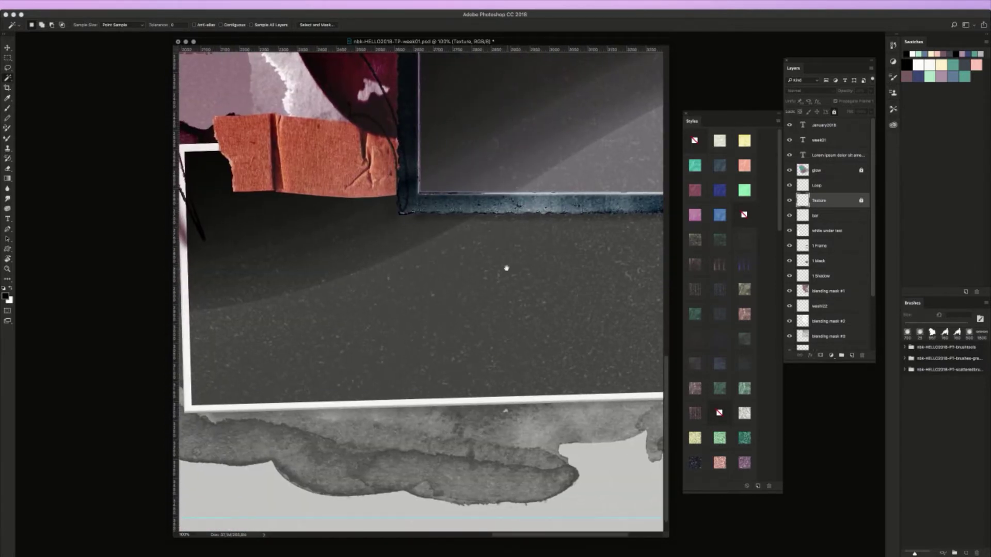
scroll(506, 268, down, 1)
scroll(506, 268, right, 1)
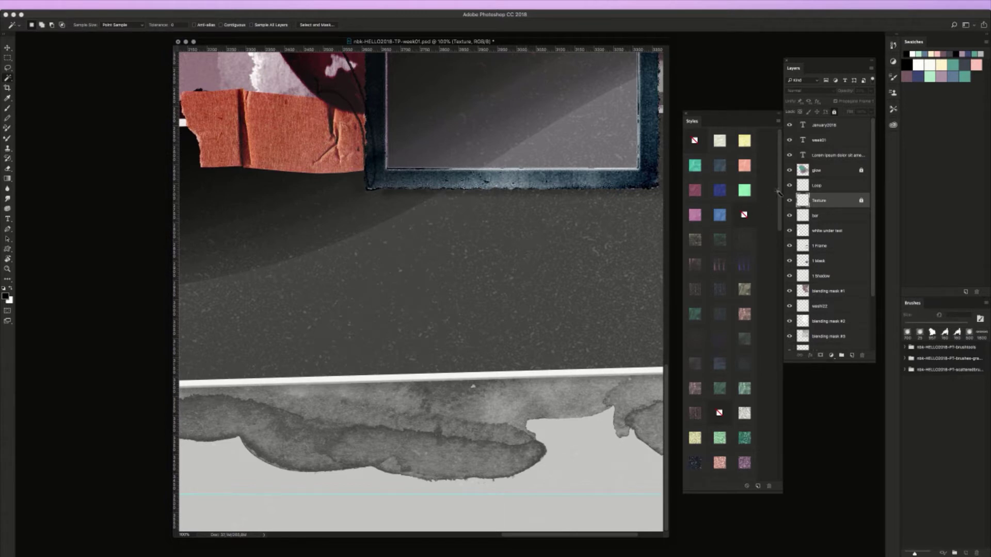
click(789, 201)
click(790, 200)
Unlock the Texture layer, try its opacity at 100%, reduce it to about 10%, and lock it again
click(861, 201)
click(872, 93)
drag(839, 103, 870, 101)
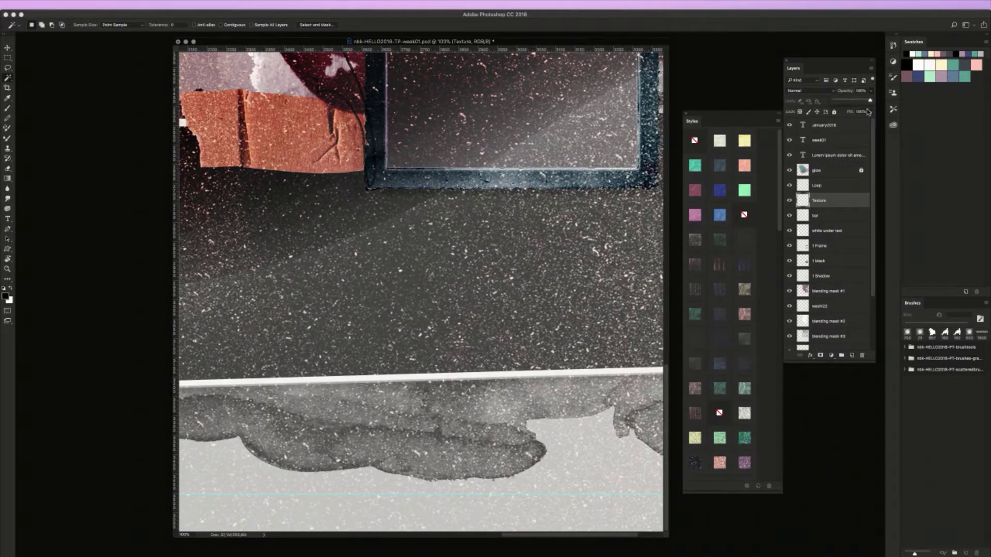
drag(868, 101, 845, 101)
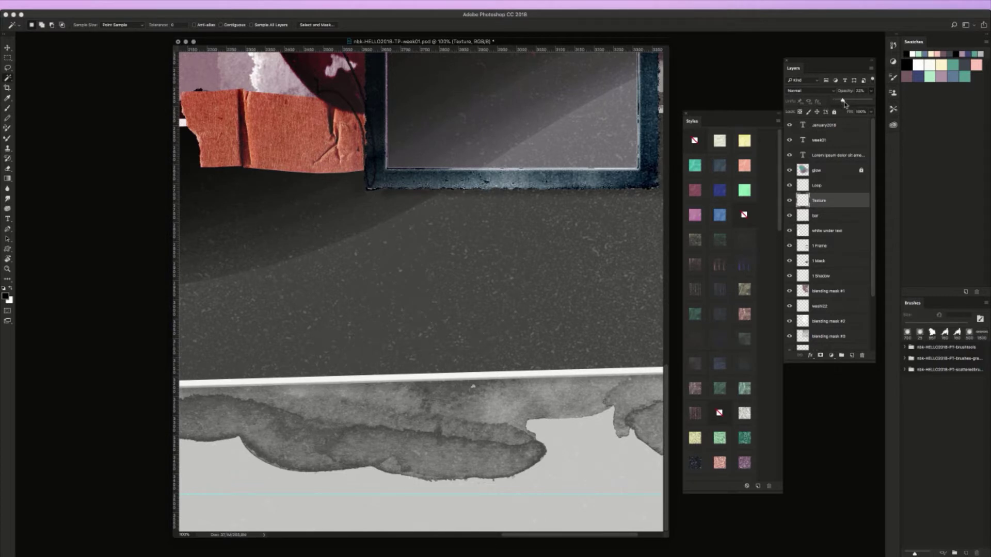
drag(844, 103, 839, 103)
drag(734, 119, 741, 109)
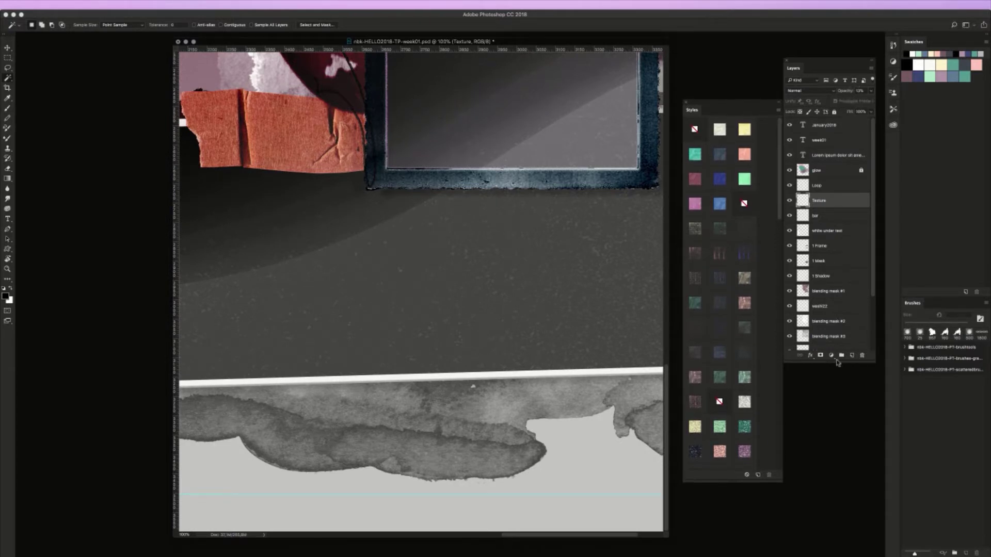
click(833, 112)
Fit the whole template page on screen and separate the document window from the Styles panel
key(super+0)
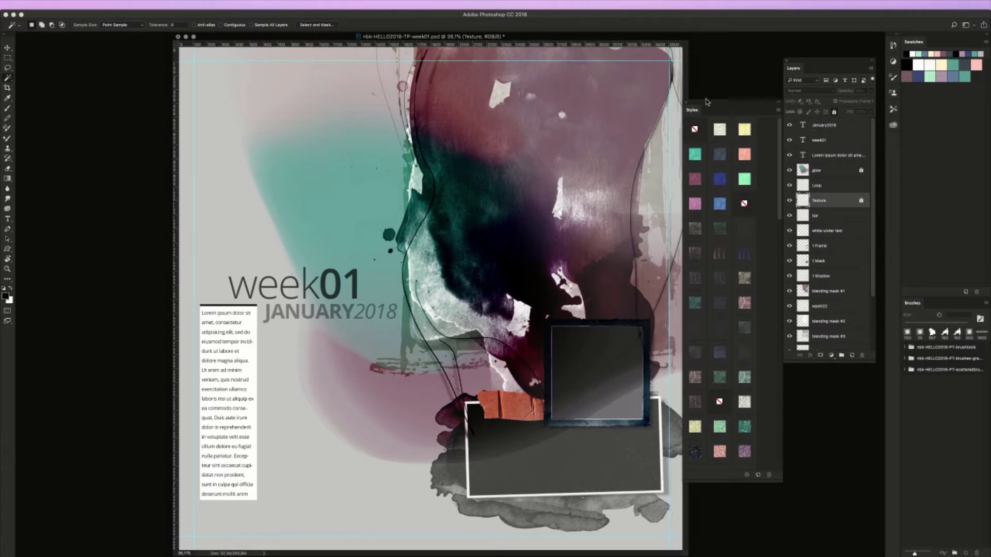
drag(704, 106, 711, 100)
drag(643, 37, 624, 38)
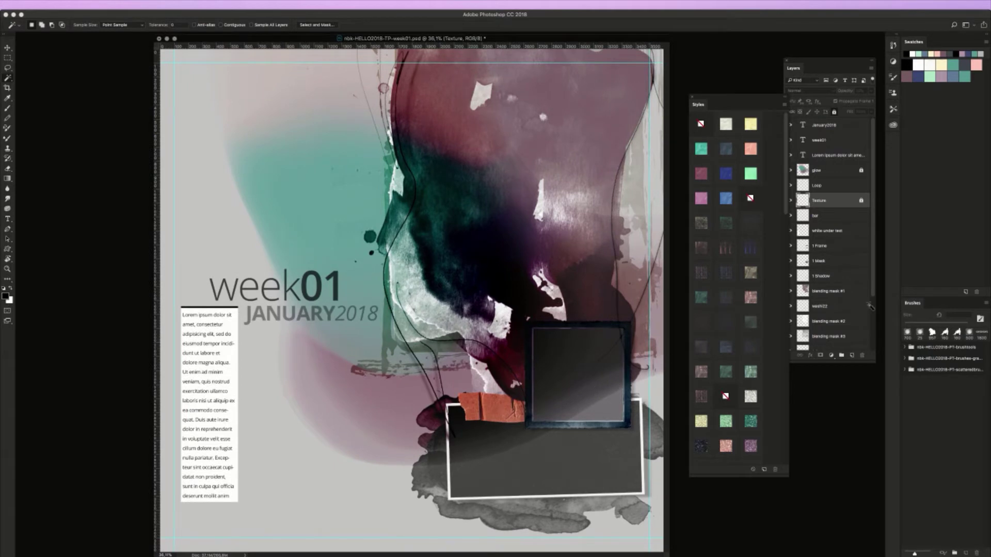
Clear the stray Magic Wand selection and auto-select the 2 Mask layer from the wide photo mask using the Move tool
scroll(873, 276, down, 5)
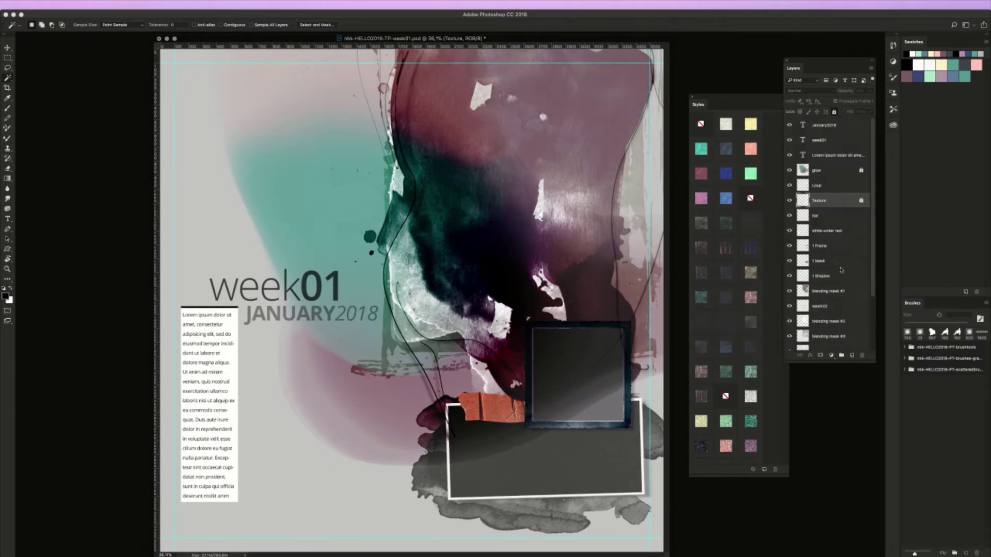
click(563, 481)
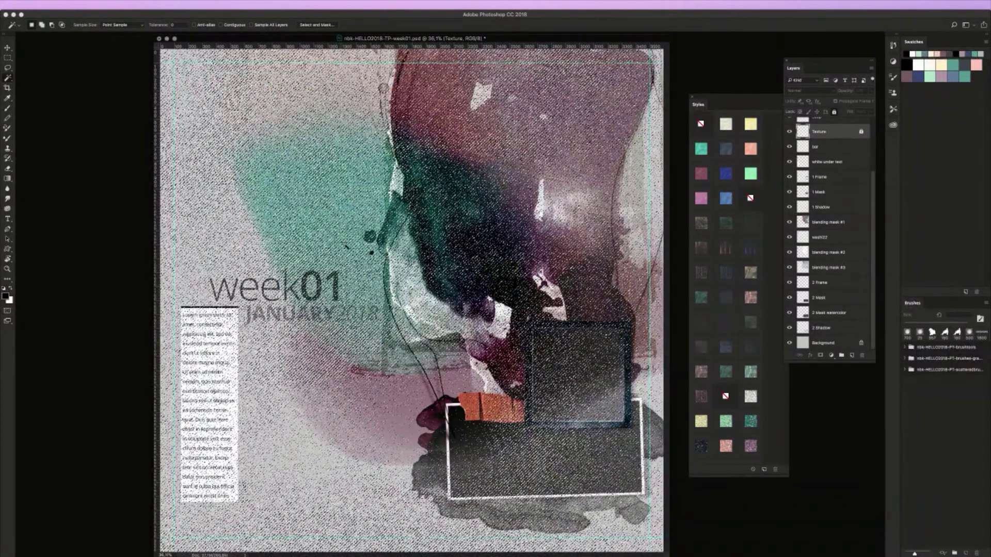
key(super+d)
click(8, 47)
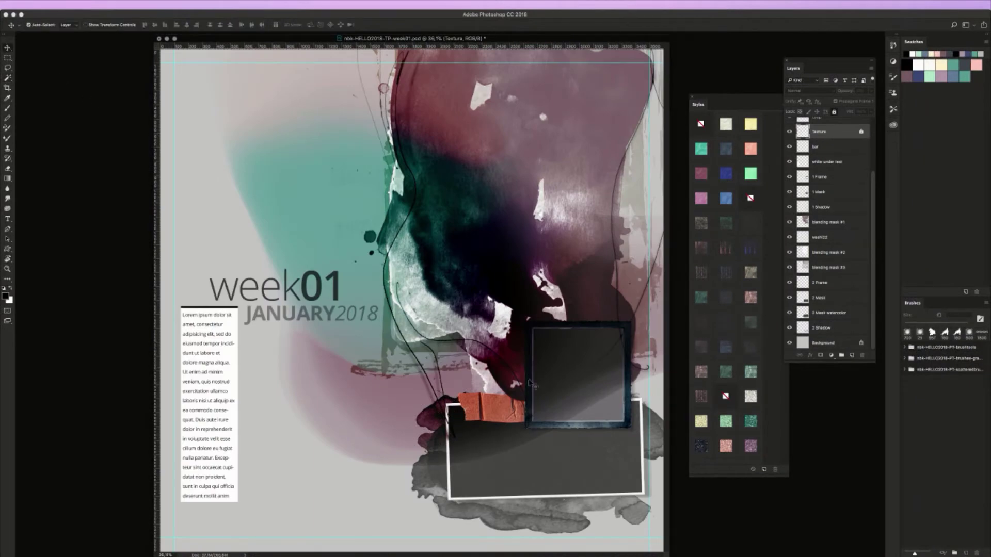
click(526, 483)
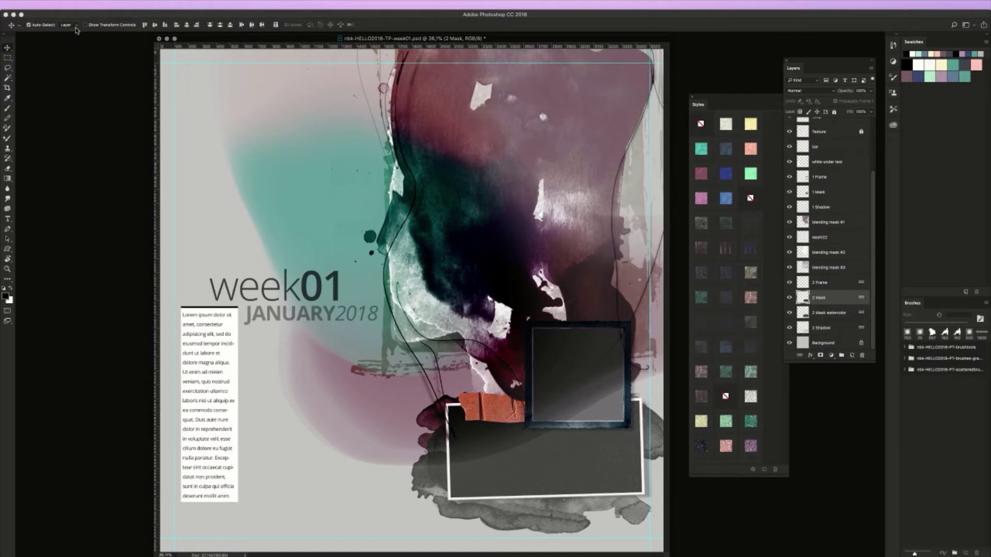
Review the Move tool's Auto-Select option with Layer as its target, and pick the wide photo mask again
click(76, 25)
click(75, 25)
click(29, 25)
drag(537, 481, 539, 479)
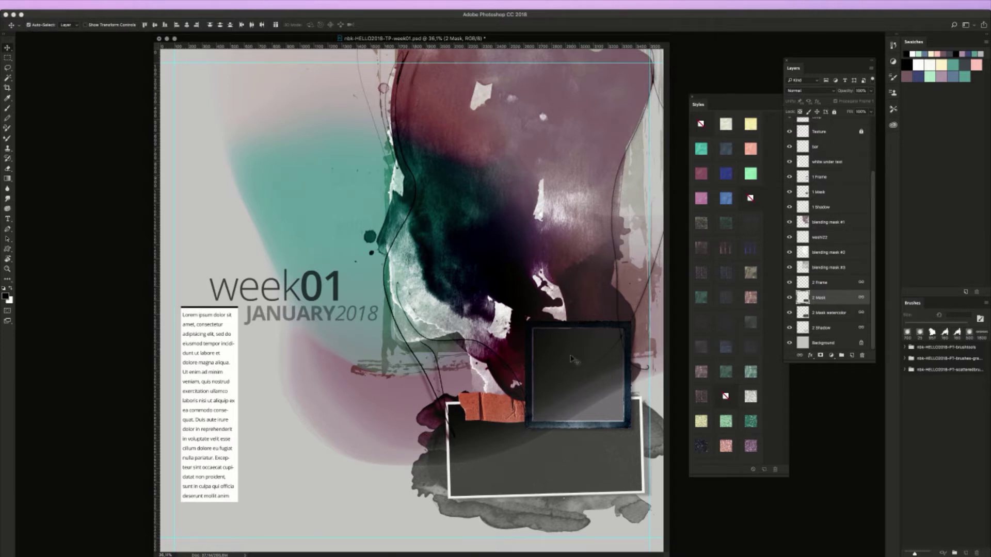
Select blending mask #1 and 1 Mask in turn directly on the page, and clear the layer selection
super+click(567, 146)
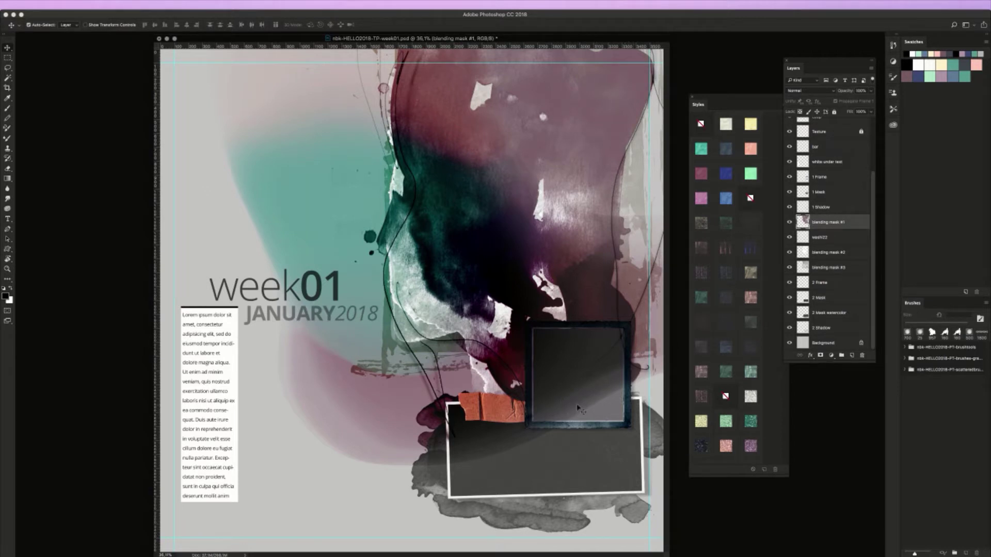
click(606, 418)
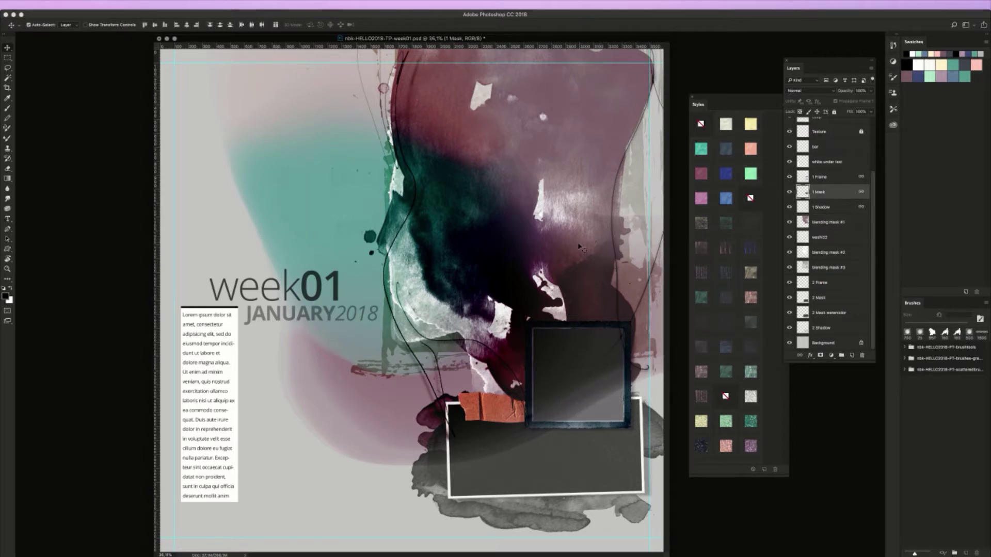
click(469, 253)
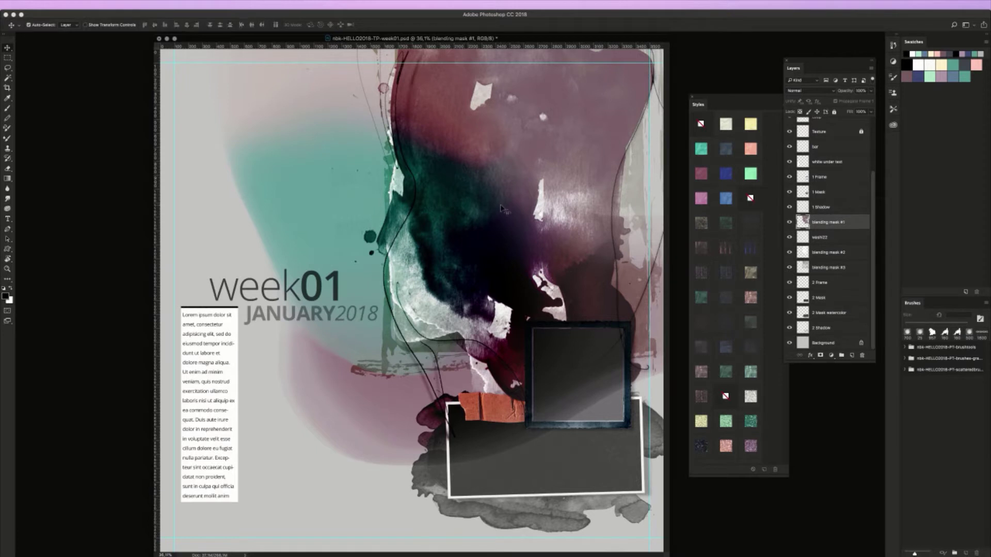
click(312, 180)
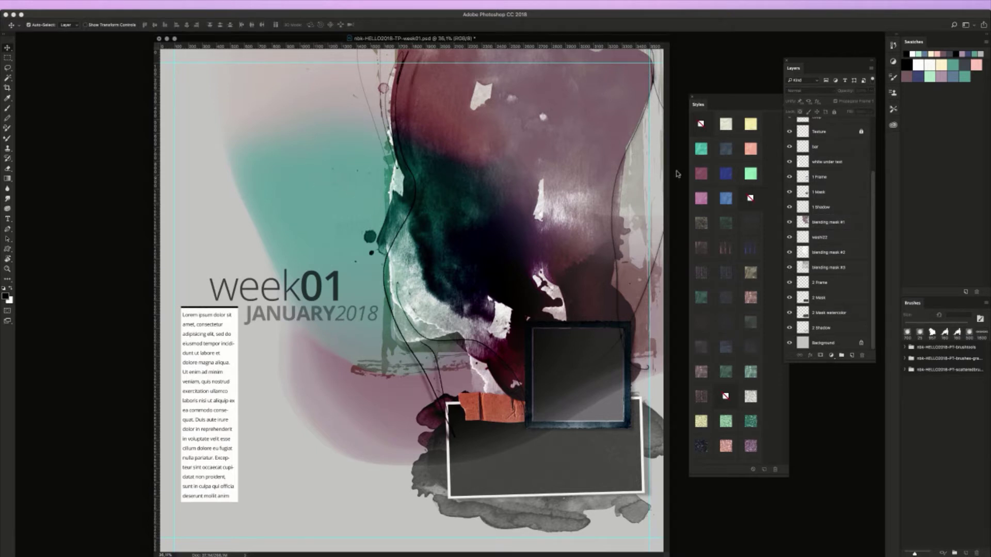
Pick blending mask #1 on the page and switch the selection to the 2 Mask layer of the wide frame
scroll(870, 162, up, 2)
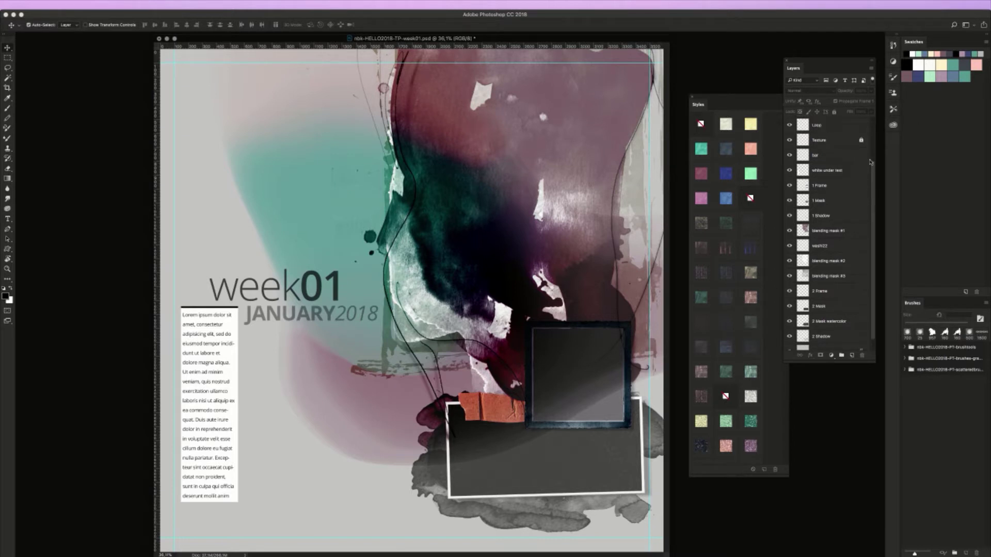
scroll(869, 162, up, 3)
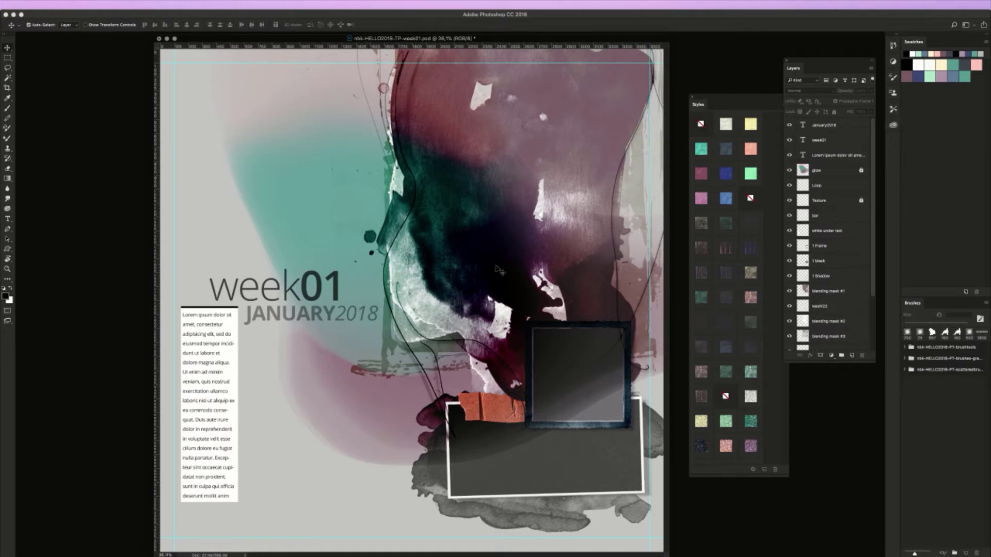
click(493, 255)
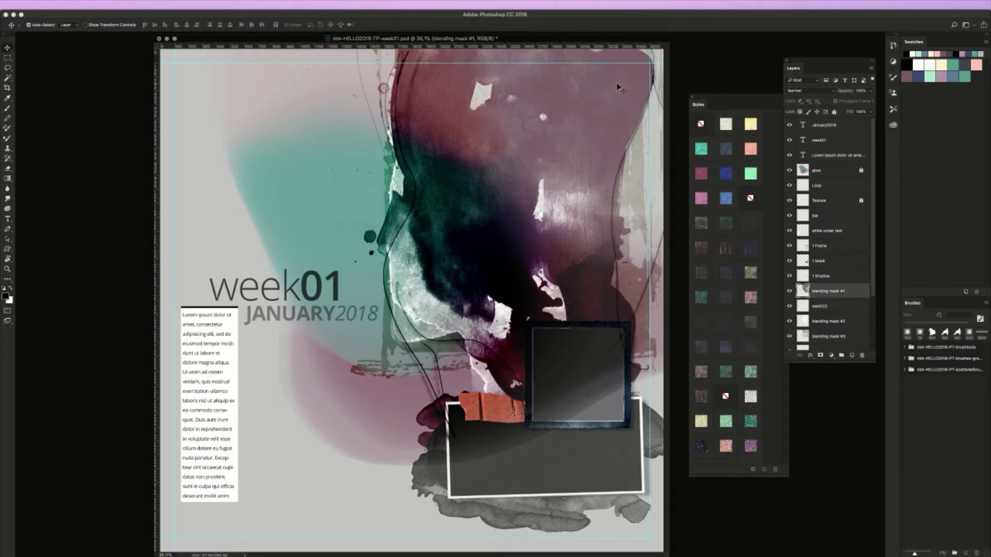
click(568, 469)
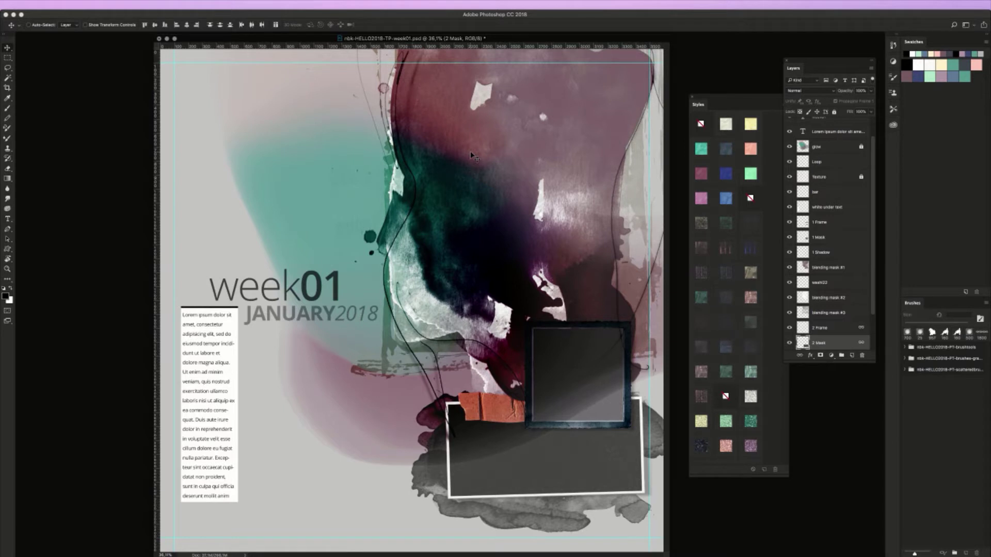
Open the Place dialog and browse the stock photos in _Gekaufte Stockfotos > _OOmpf Bilder as thumbnails
key(shift+super+p)
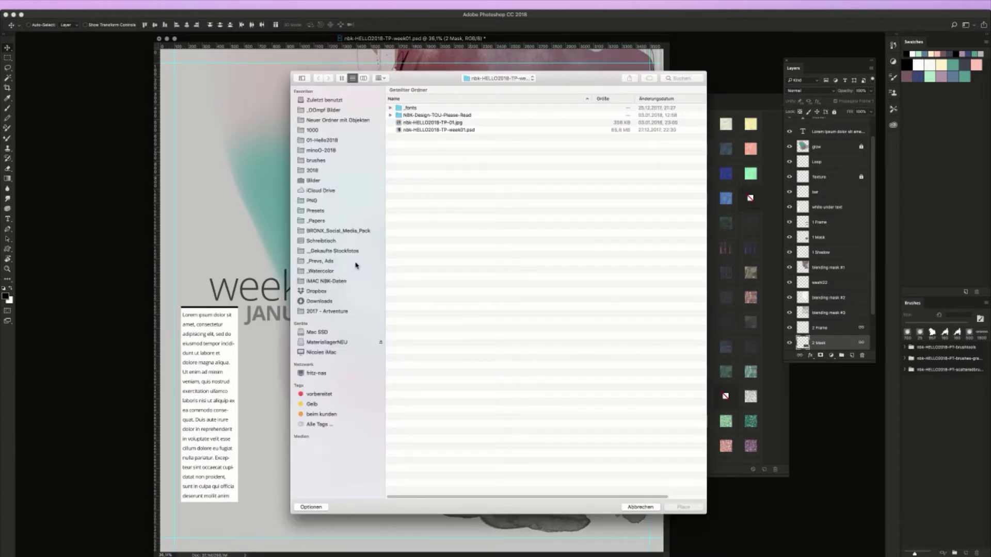
click(349, 253)
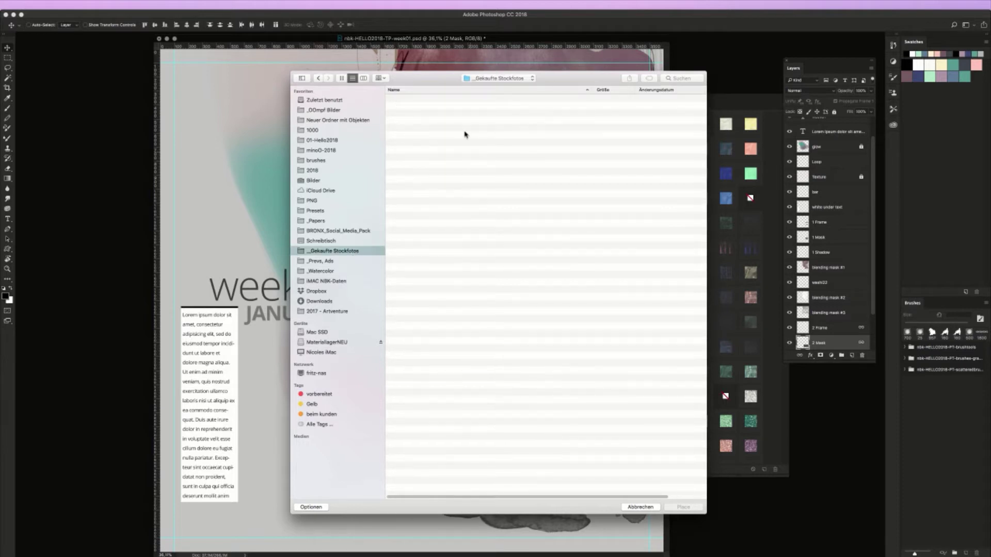
click(430, 99)
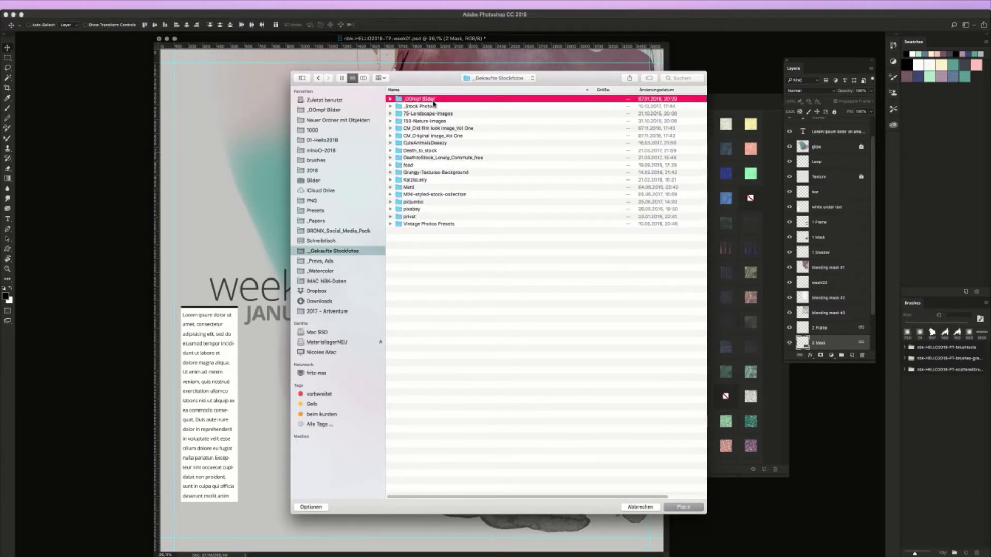
double_click(431, 100)
drag(439, 78, 446, 76)
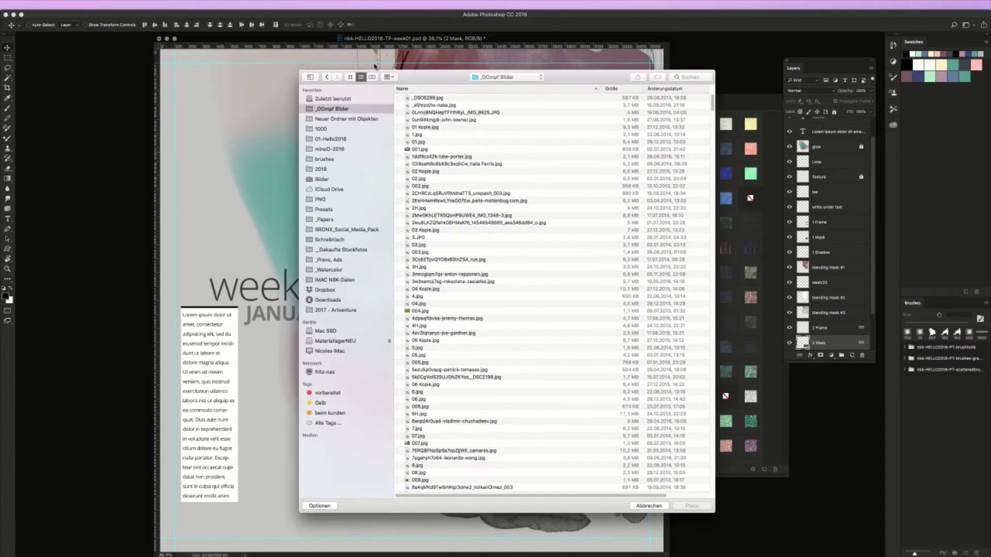
click(350, 77)
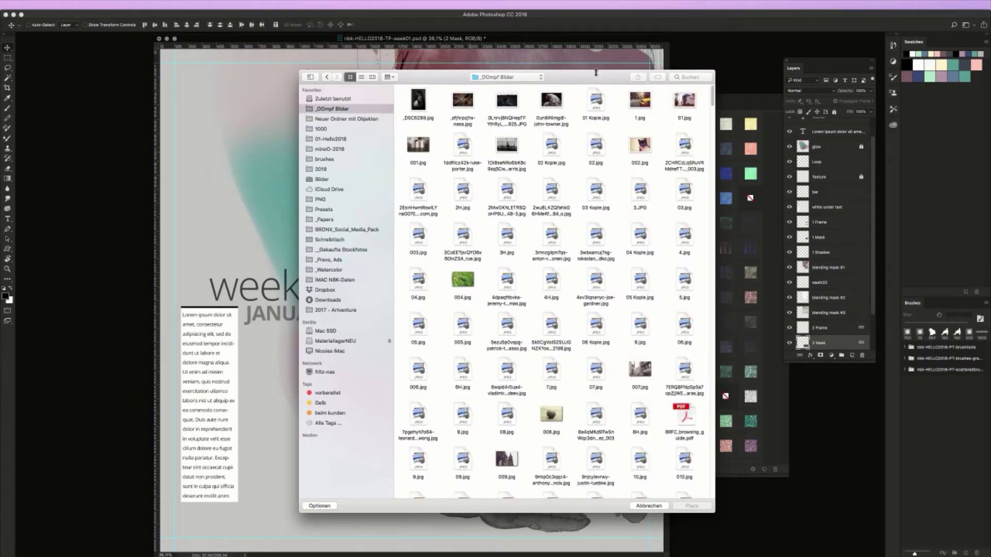
drag(597, 78, 595, 86)
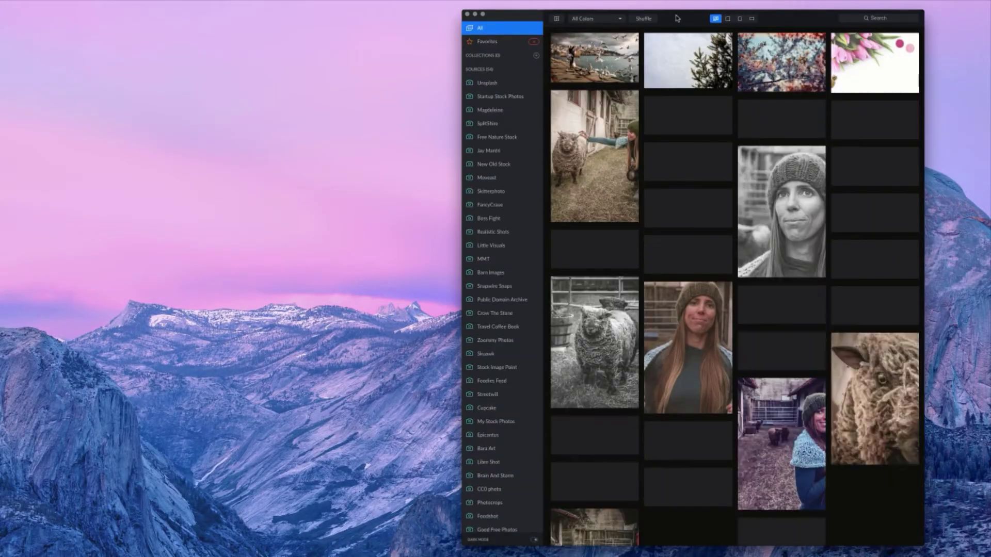
Switch to Zoommy, dismiss its update error and view the free stock photos from all sources
drag(680, 21, 650, 19)
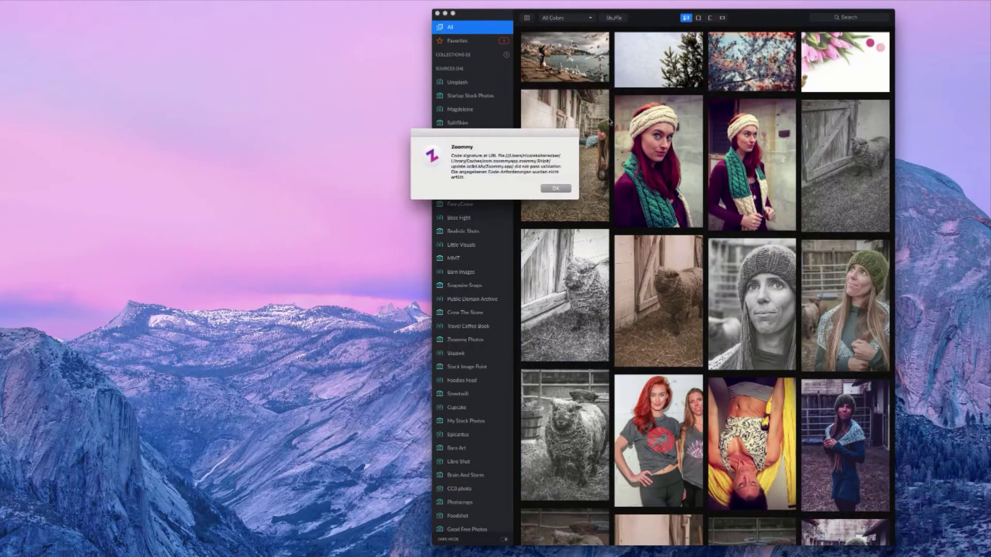
click(556, 188)
drag(754, 20, 785, 13)
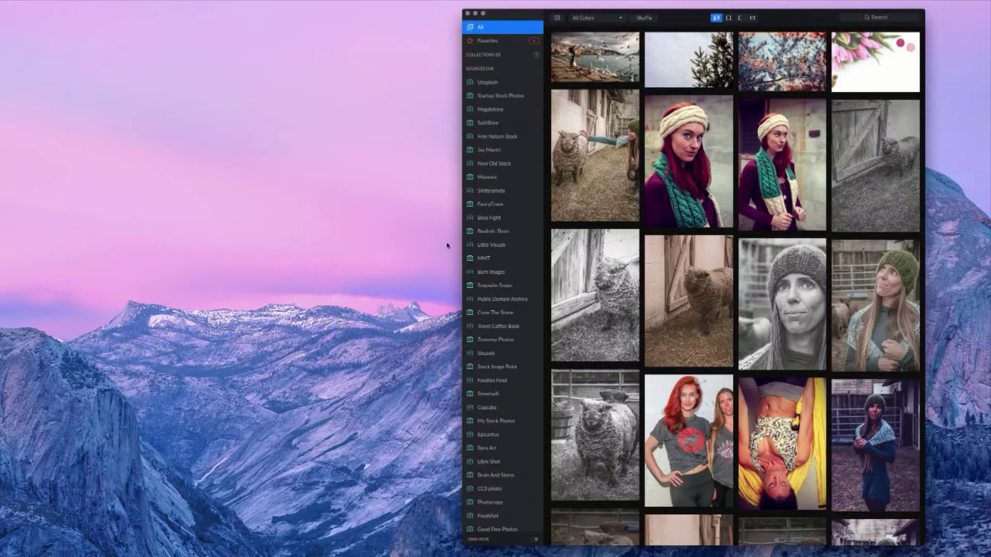
mouse_move(510, 11)
mouse_down()
mouse_move(490, 12)
mouse_move(518, 11)
mouse_up()
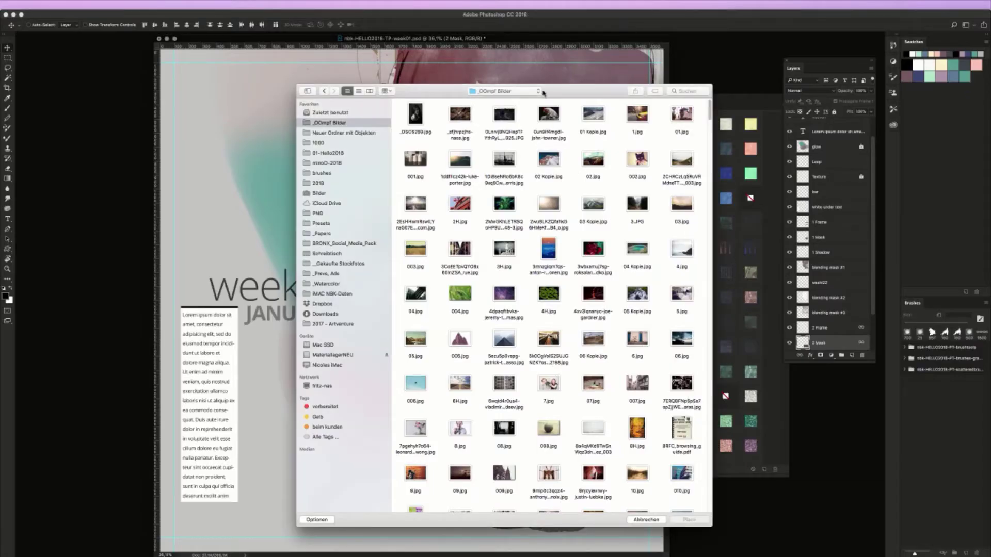
Return to Photoshop and cancel placing a photo from the _OOmpf Bilder folder
drag(544, 92, 564, 41)
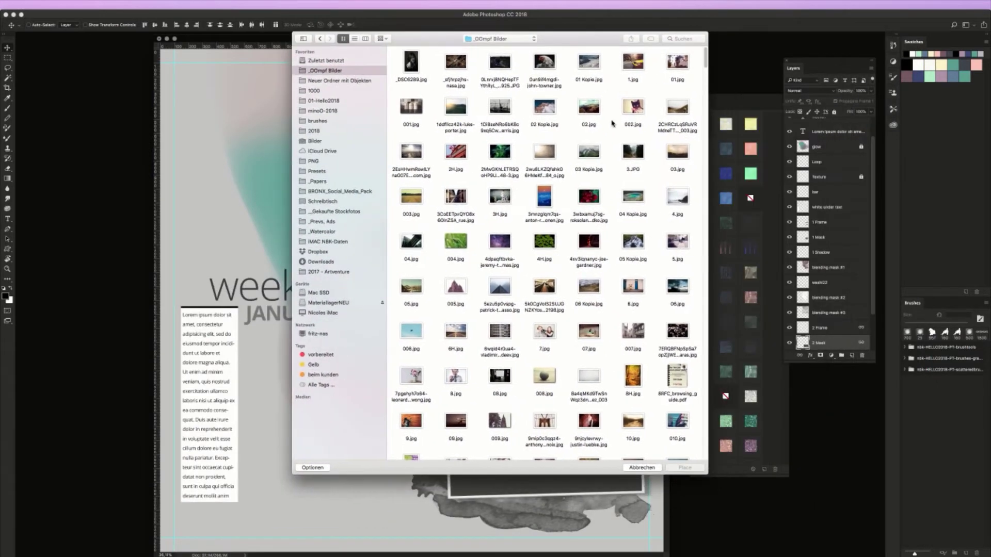
click(641, 468)
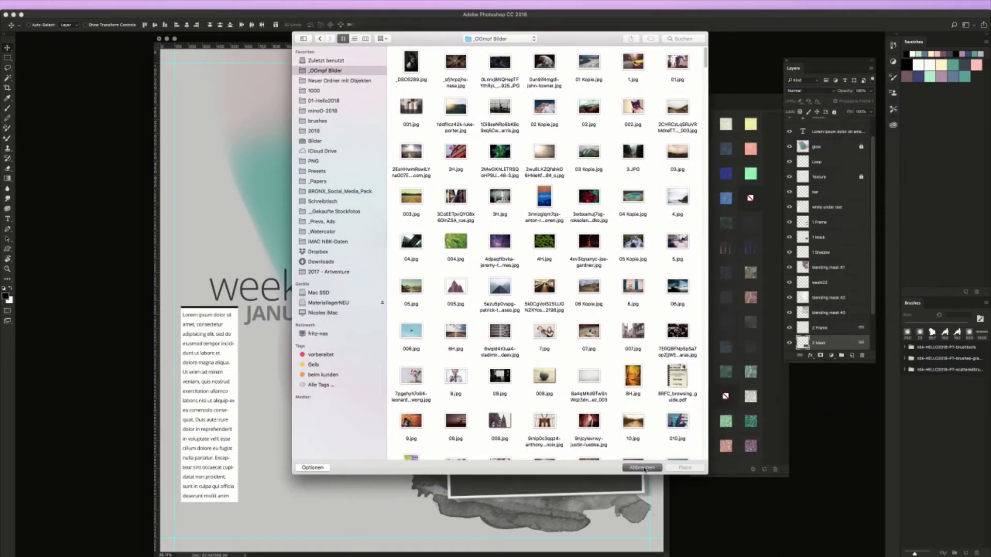
Switch to the image browser app and set its search location to MateriallagerNEU > _Gekaufte Stockfotos > _OOmpf Bilder on the local drives
click(785, 554)
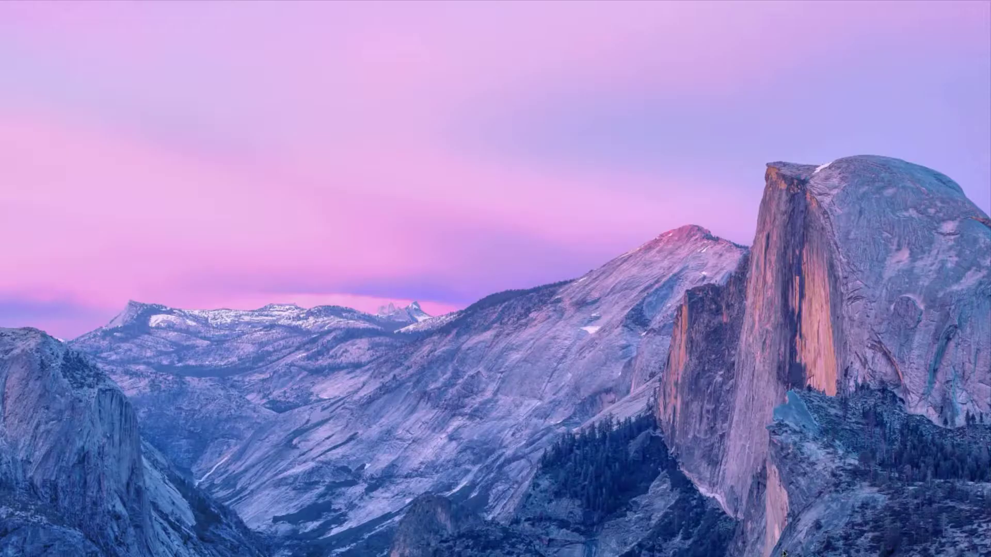
drag(472, 13, 610, 13)
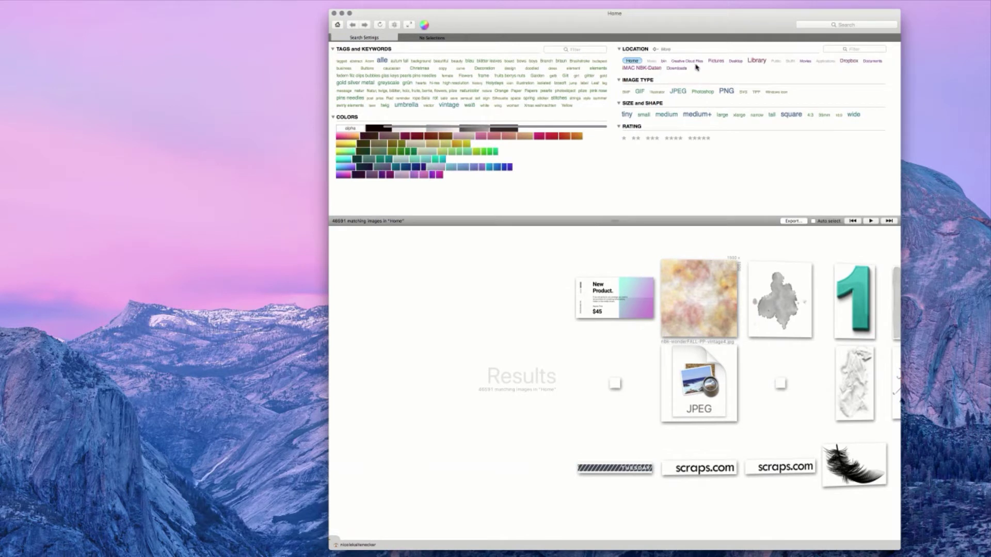
click(663, 49)
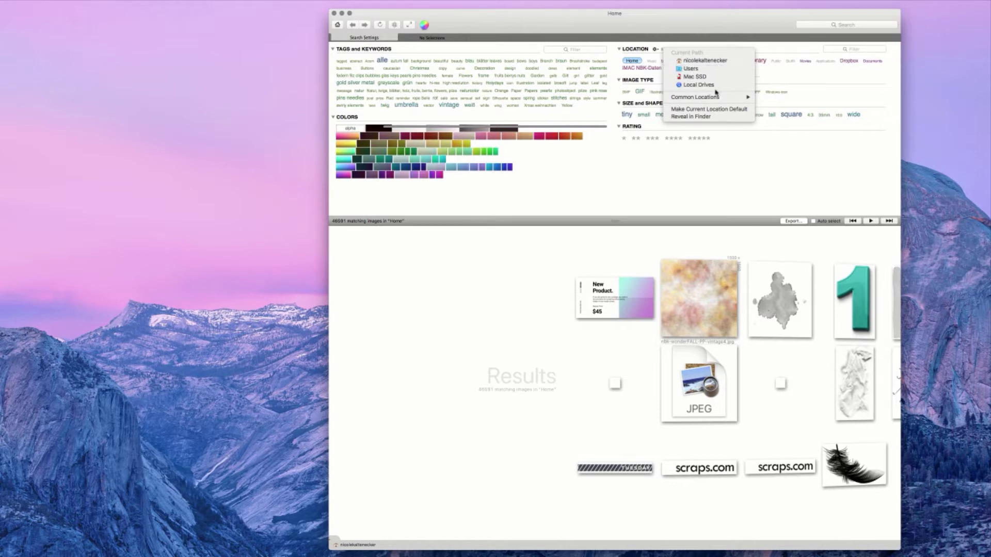
mouse_move(716, 97)
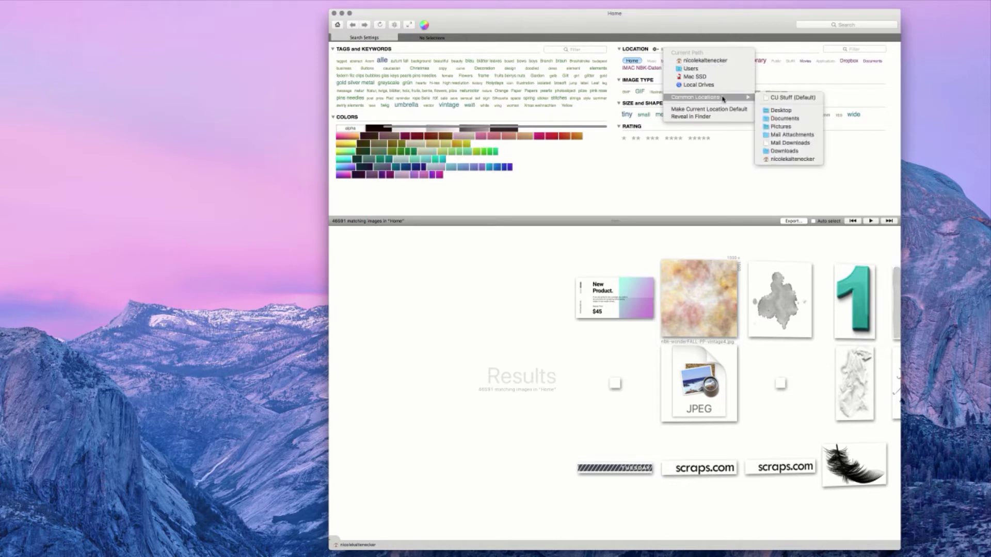
click(716, 90)
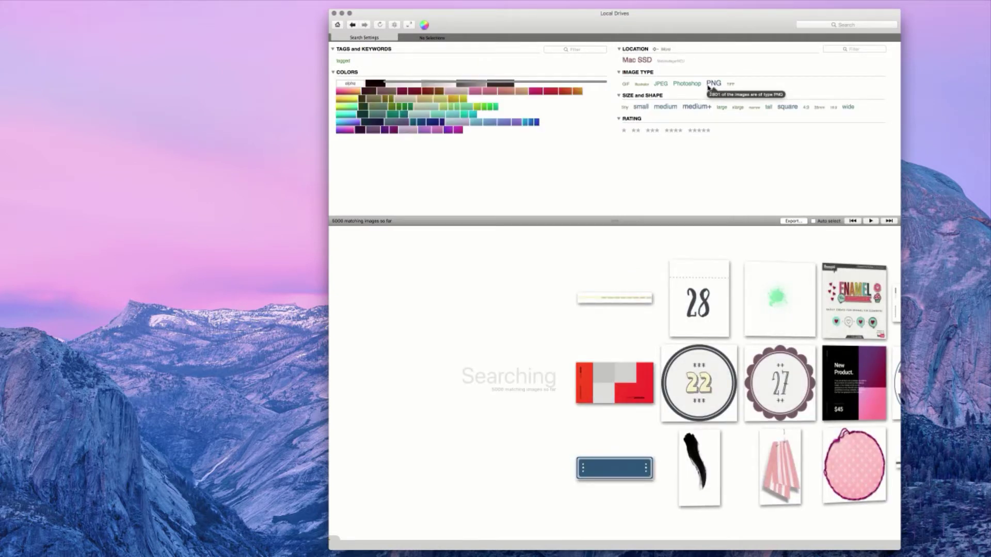
click(662, 62)
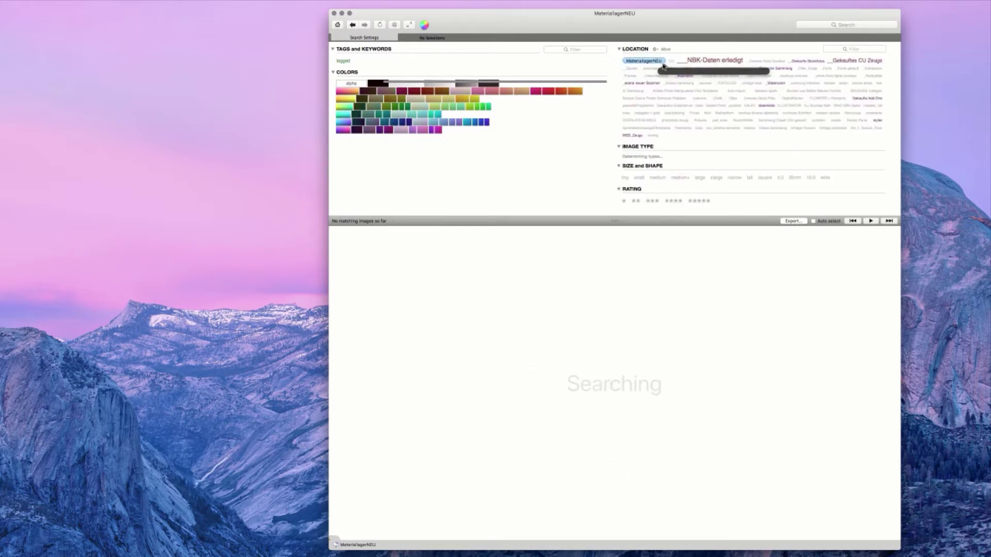
click(807, 62)
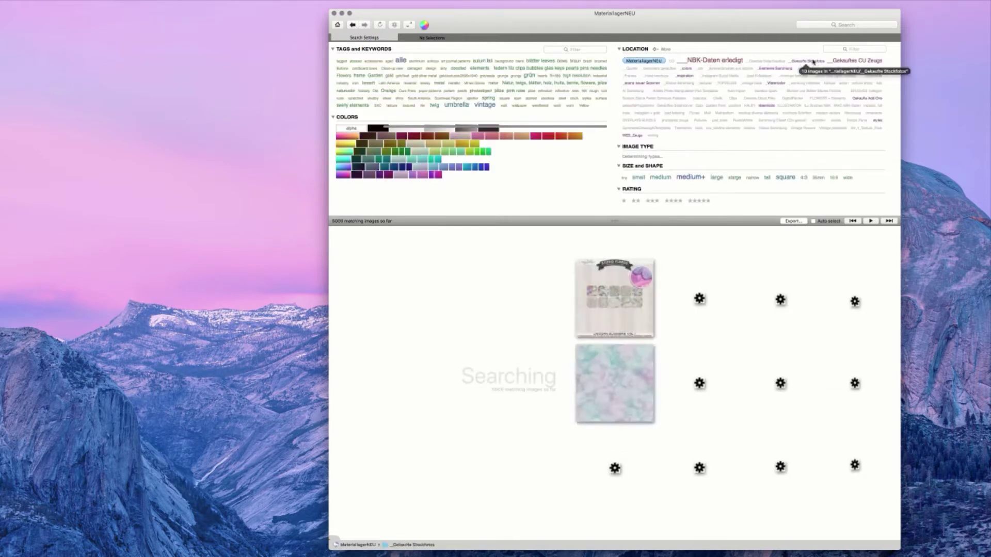
click(822, 61)
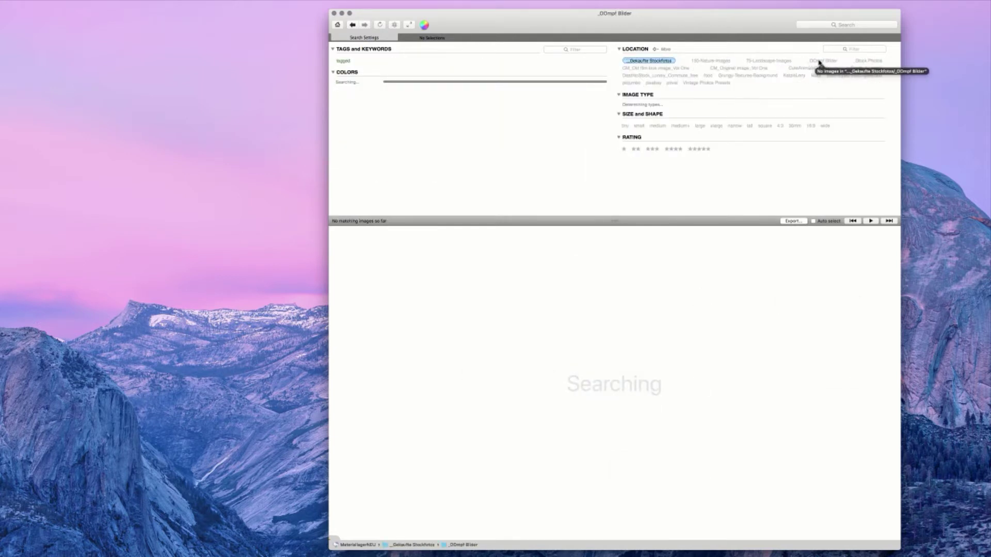
Filter the _OOmpf Bilder images by blue tones and preview Staffage_rt (109).jpg
drag(725, 26, 704, 7)
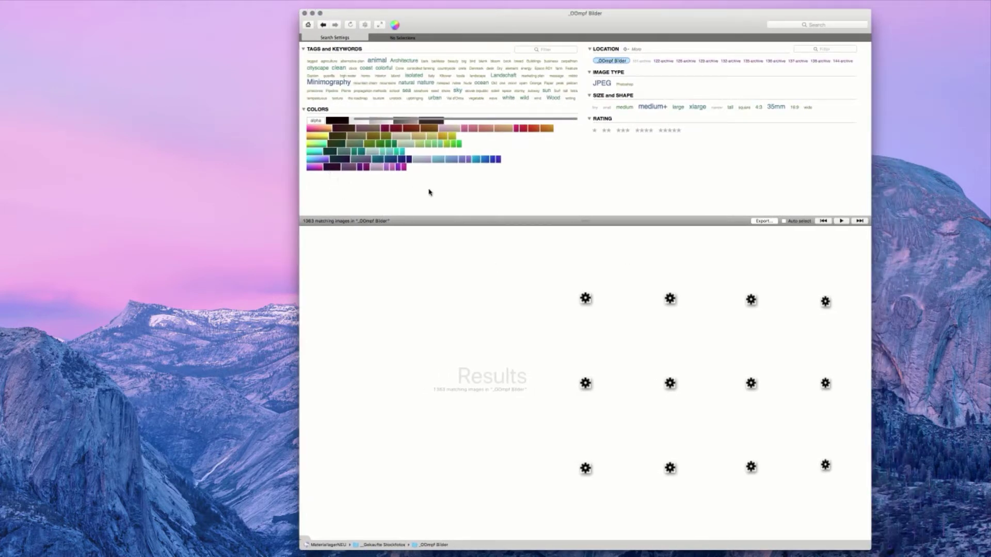
click(317, 158)
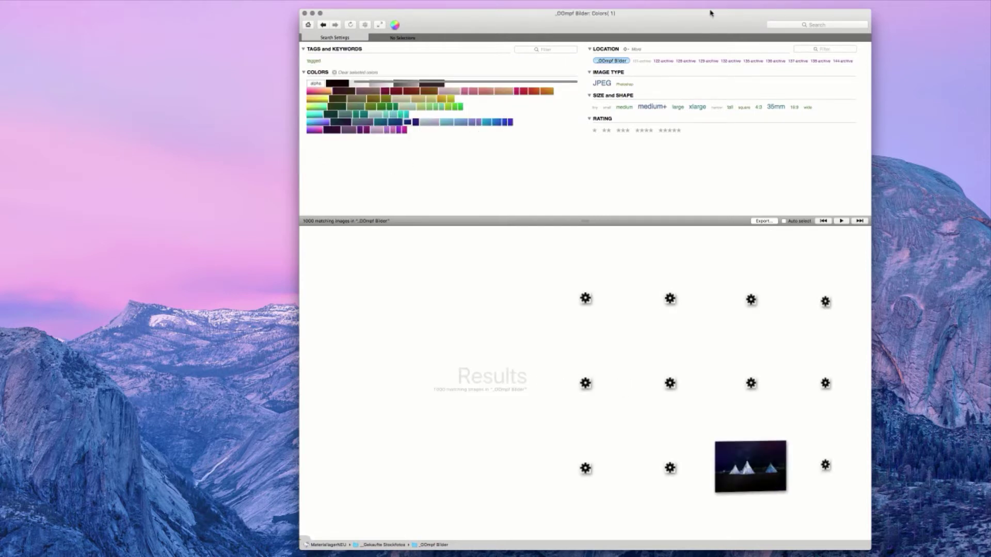
drag(710, 13, 762, 13)
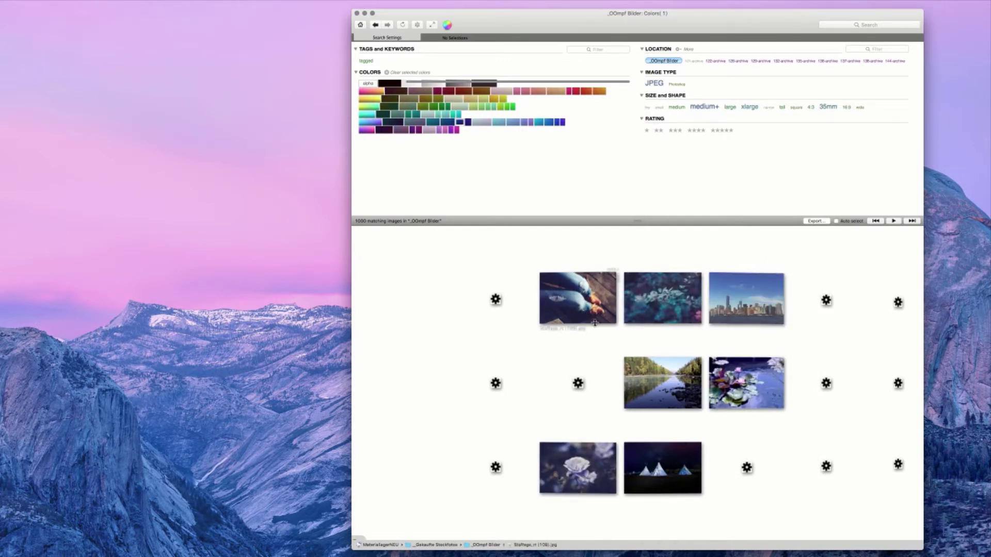
click(578, 297)
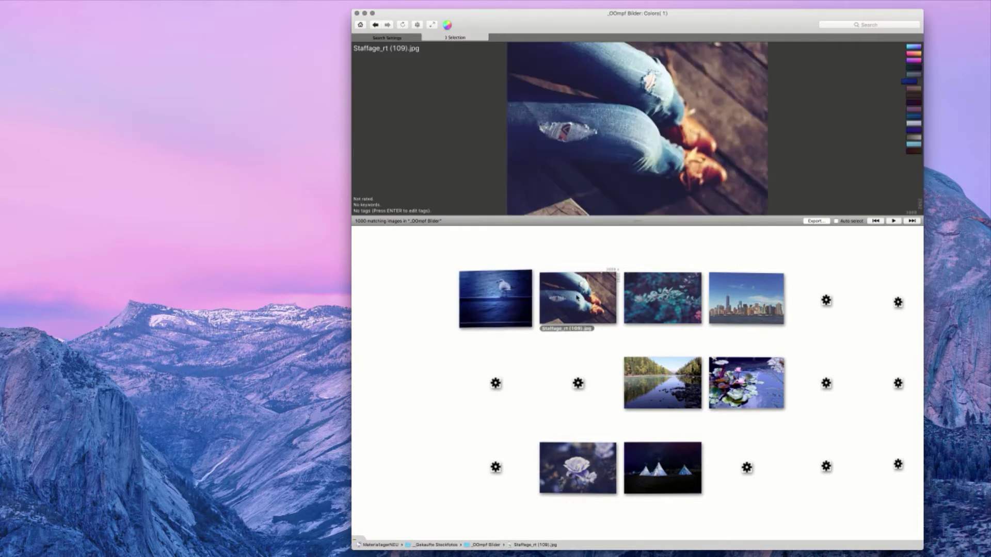
Check the Open With options for Staffage_rt (109).jpg and open the photo in Photoshop CC 2018
drag(577, 298, 651, 165)
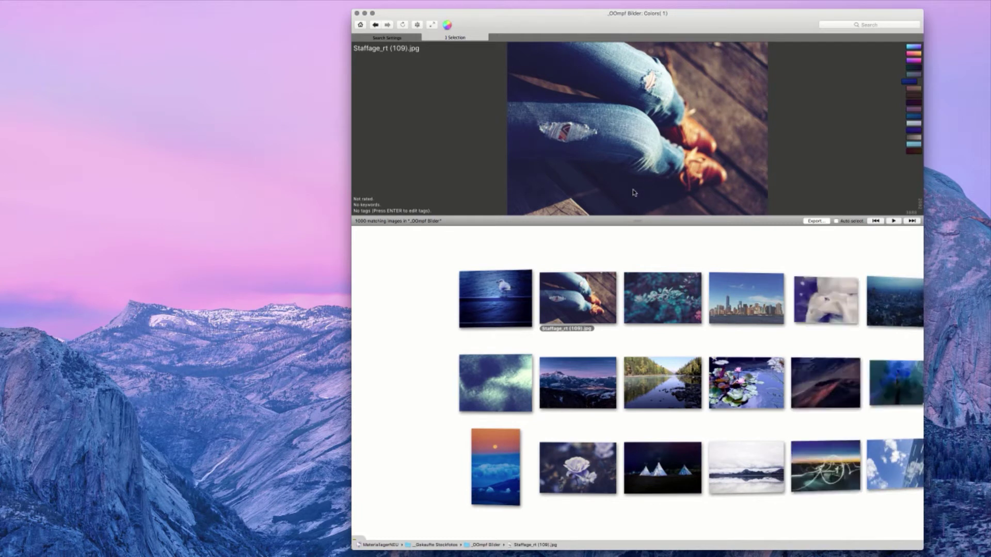
right_click(580, 307)
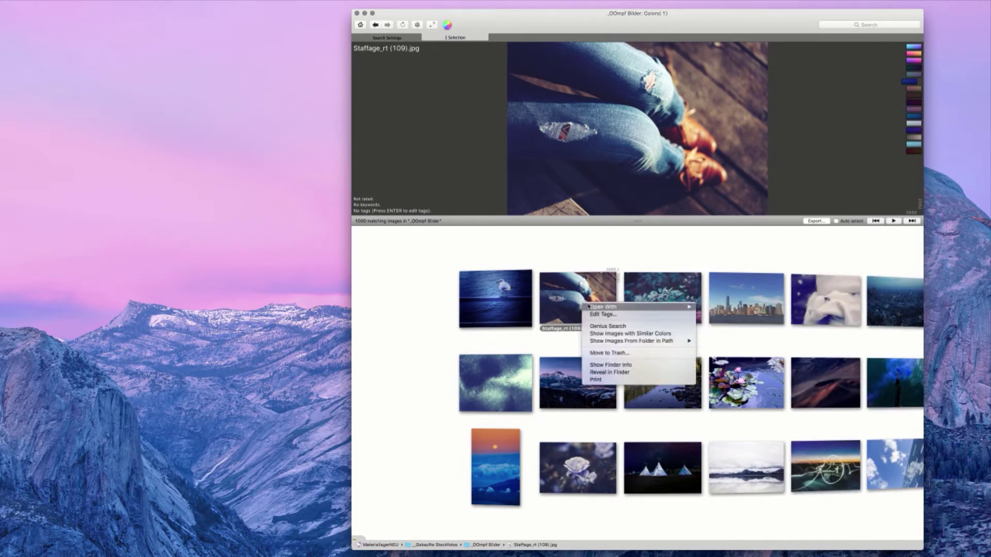
mouse_move(666, 307)
click(733, 319)
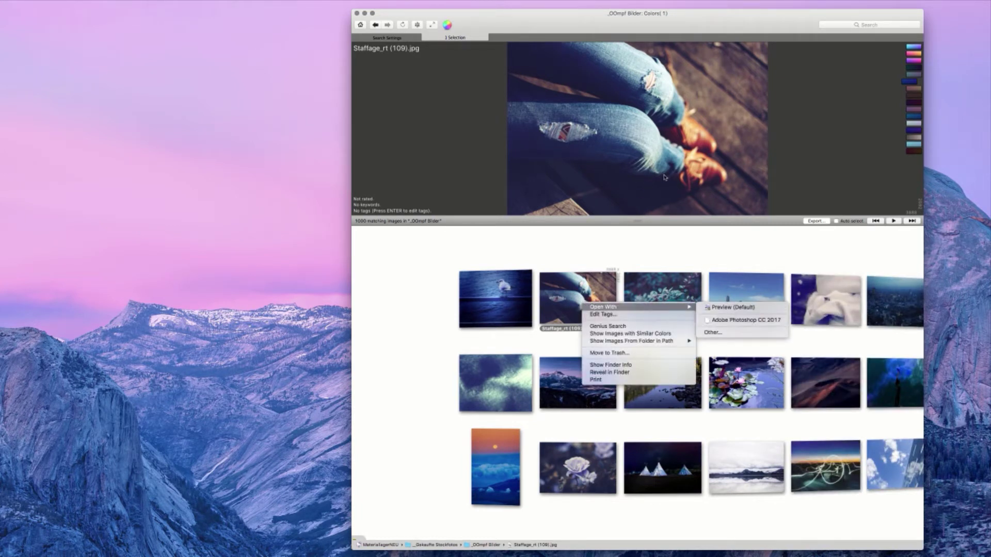
drag(605, 170, 447, 551)
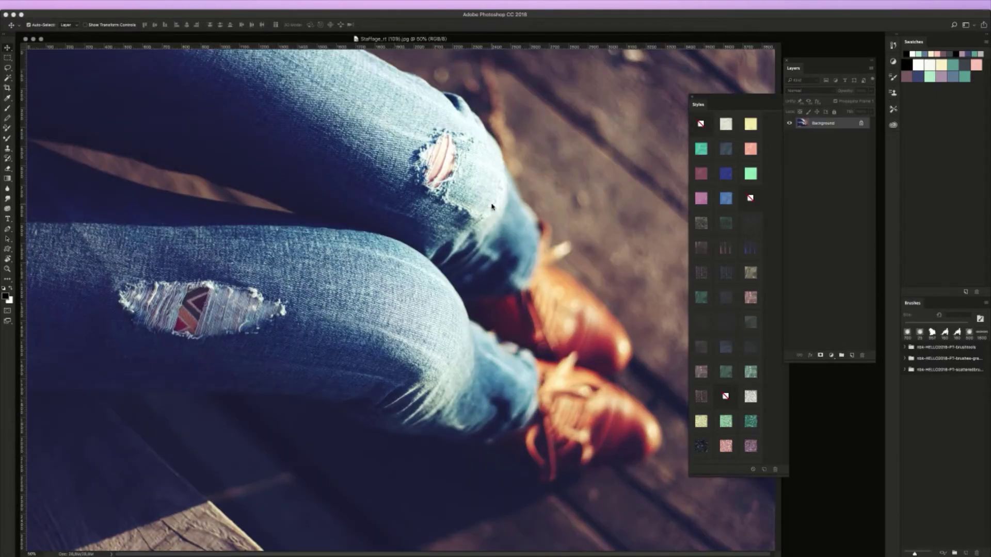
Copy the entire jeans photo and paste it into the week01 template directly above the 2 Mask layer
key(super+a)
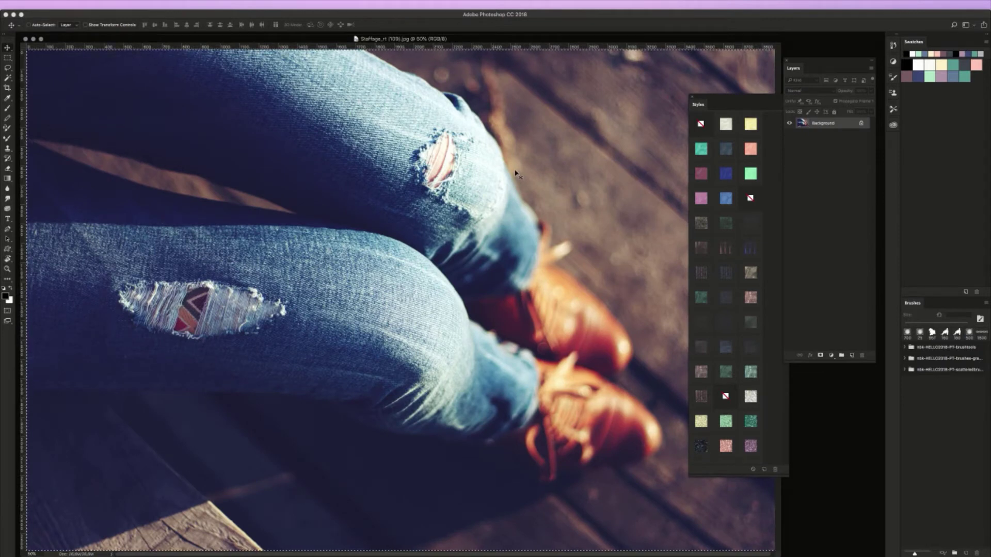
key(ctrl+Tab)
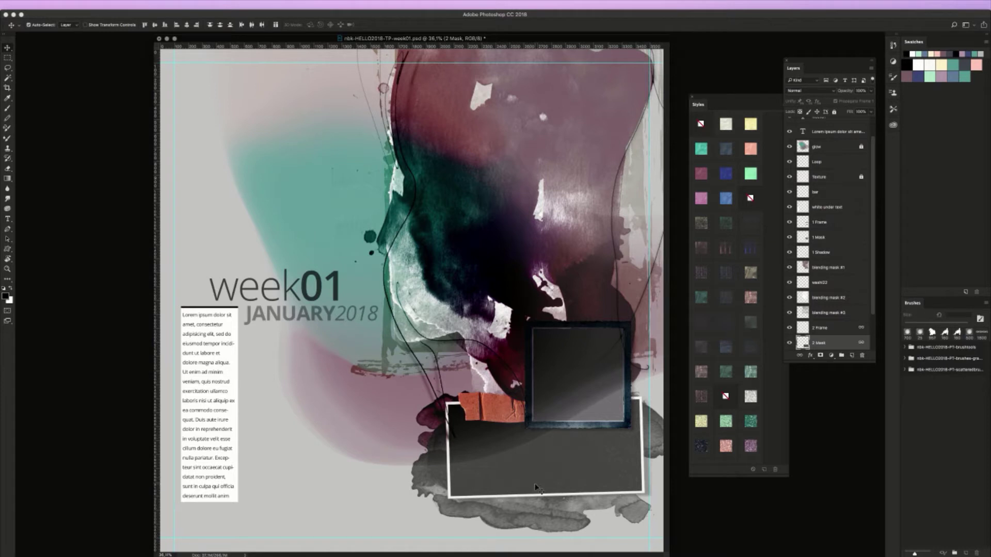
key(super+v)
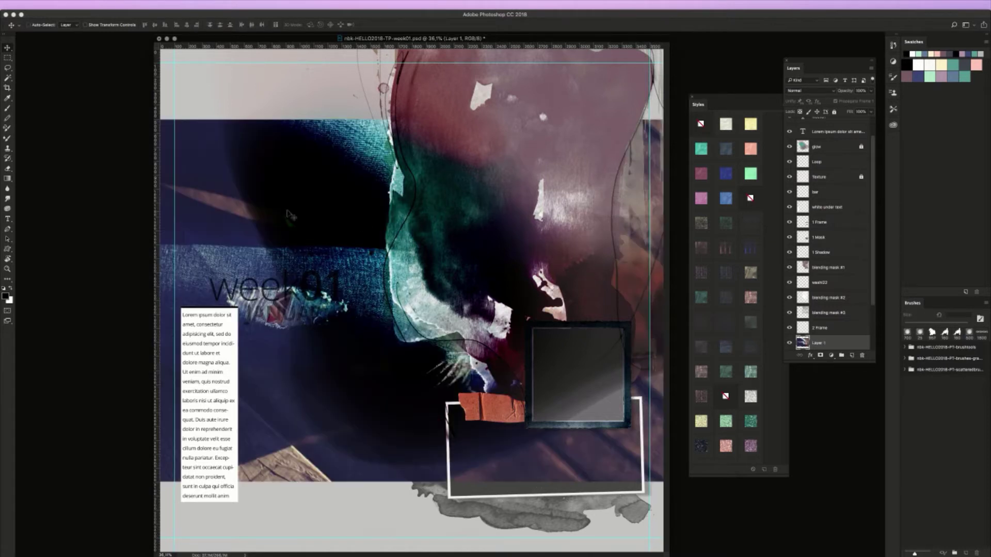
Scale down the pasted jeans photo, rotate it slightly counterclockwise and position it to cover the wide white frame
key(super+t)
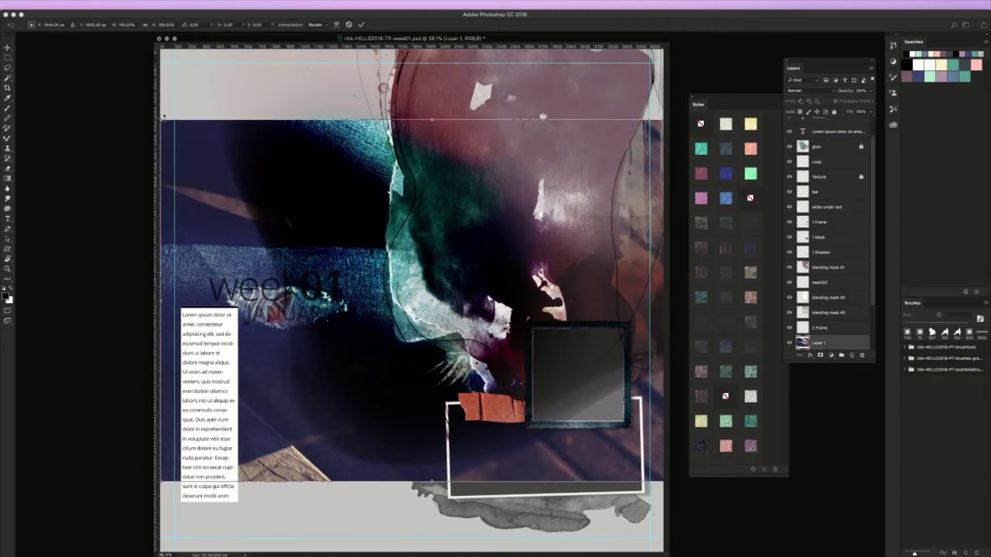
drag(162, 121, 512, 355)
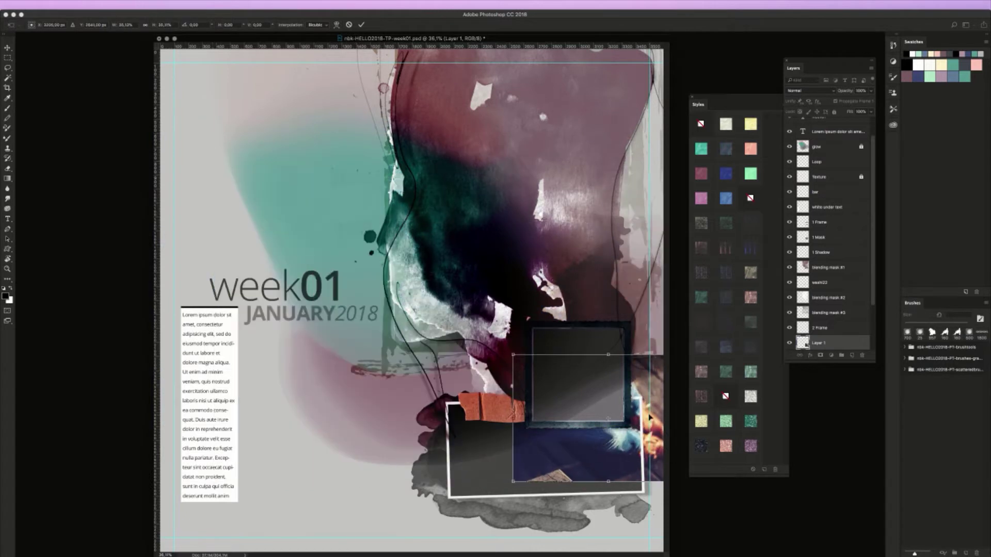
drag(646, 417, 587, 457)
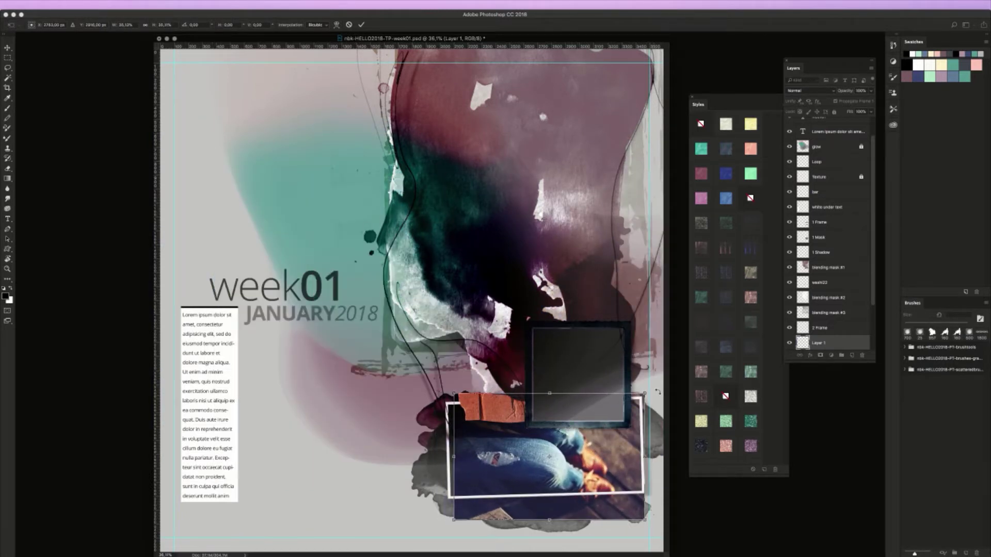
drag(657, 357, 655, 356)
drag(613, 452, 605, 449)
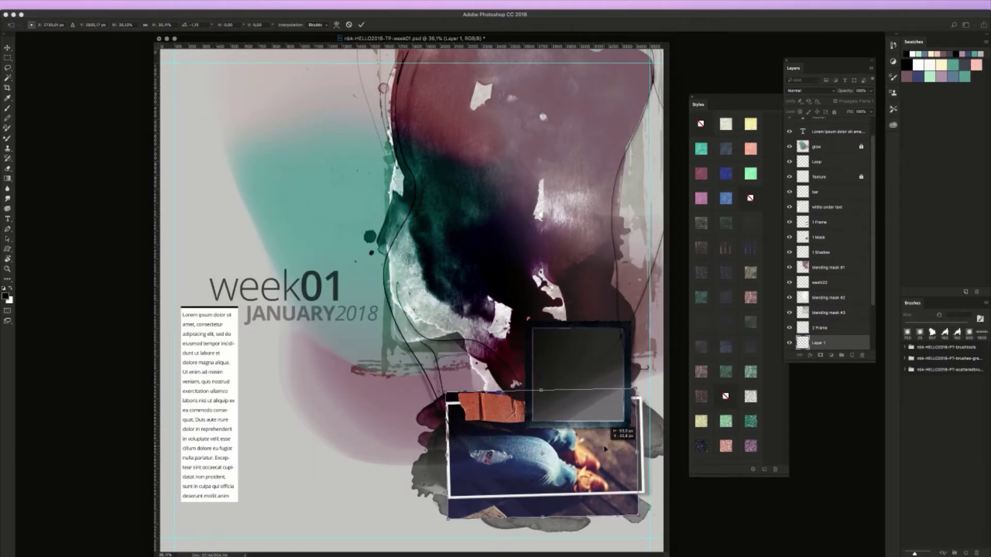
drag(638, 388, 643, 385)
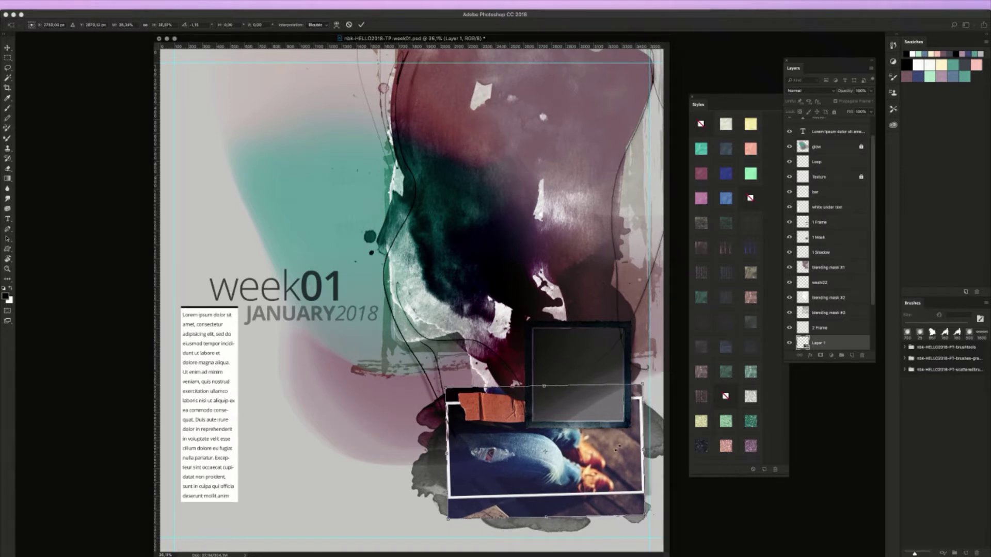
key(Return)
Clip the jeans photo to the 2 Mask layer and shift it slightly upward inside the wide frame
key(super+alt+g)
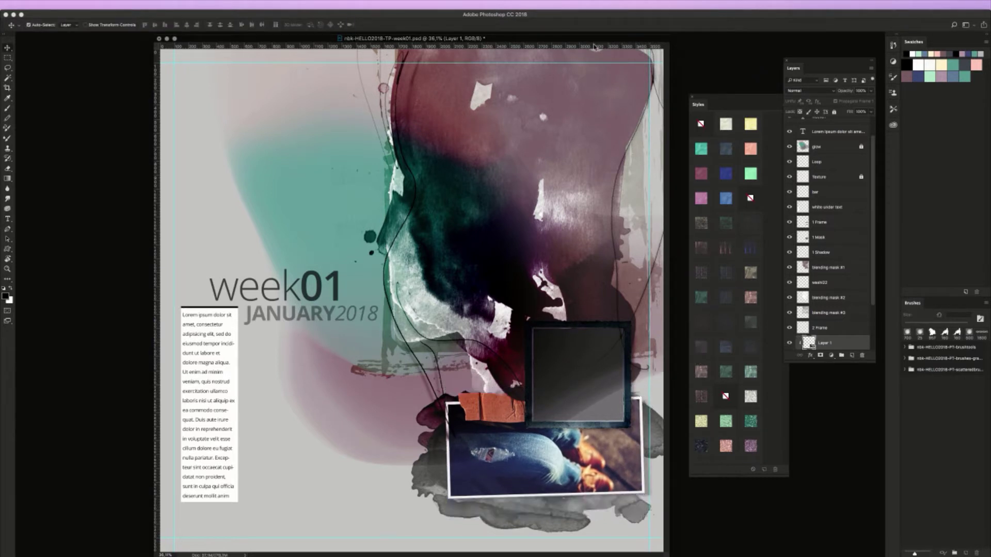
key(super+t)
drag(565, 474, 568, 468)
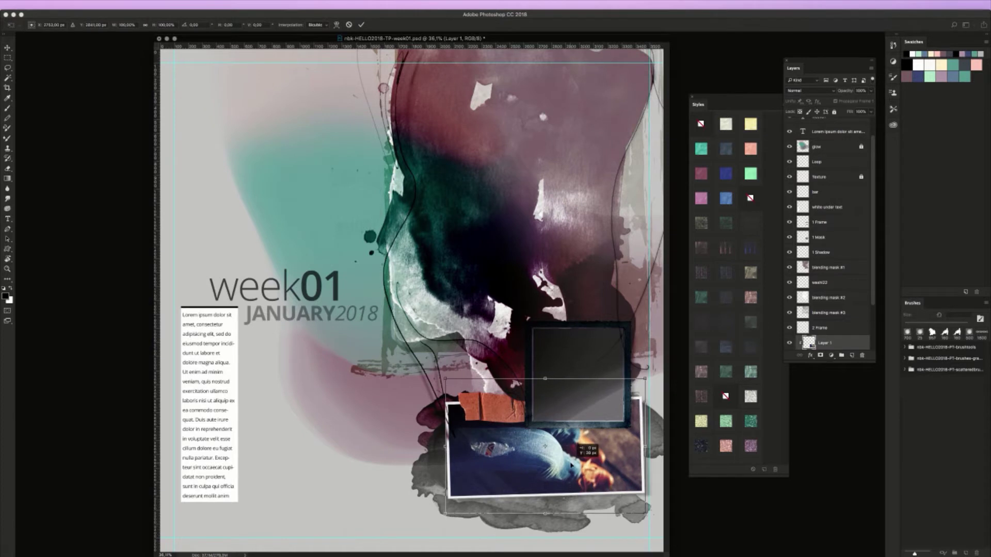
key(Return)
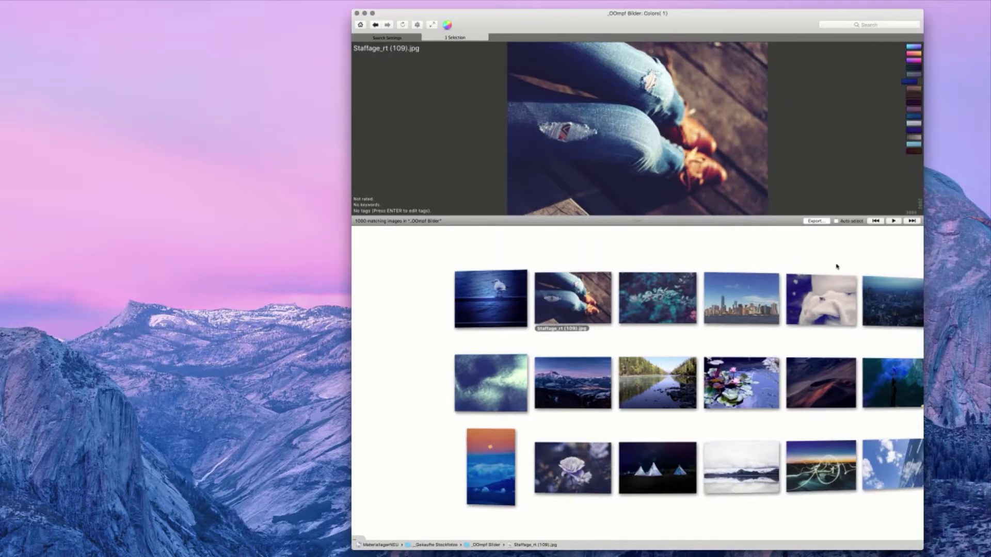
Return to the Deep image browser, browse further through the blue-toned photos and select unsplash_52509afaba7b1_1.JPG
drag(836, 266, 522, 277)
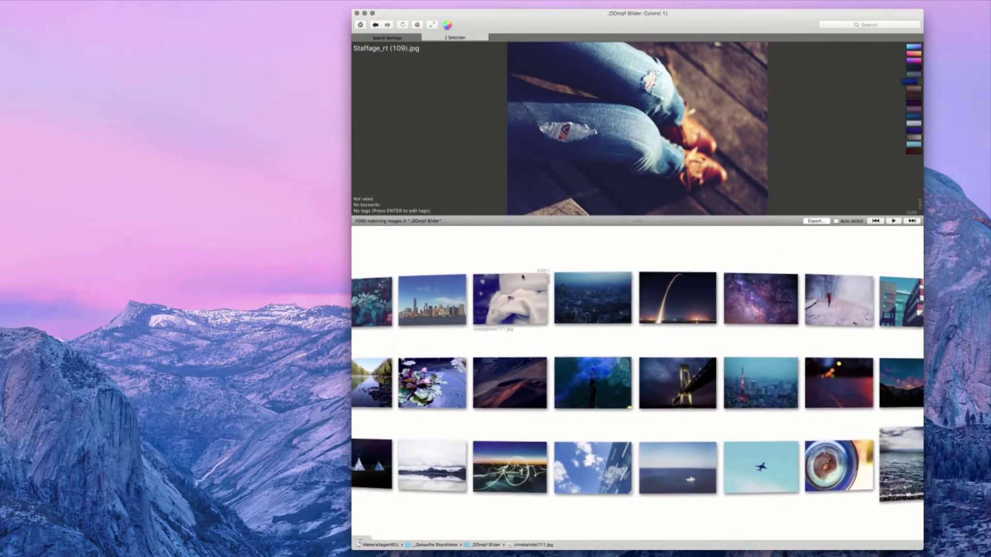
drag(853, 263, 663, 235)
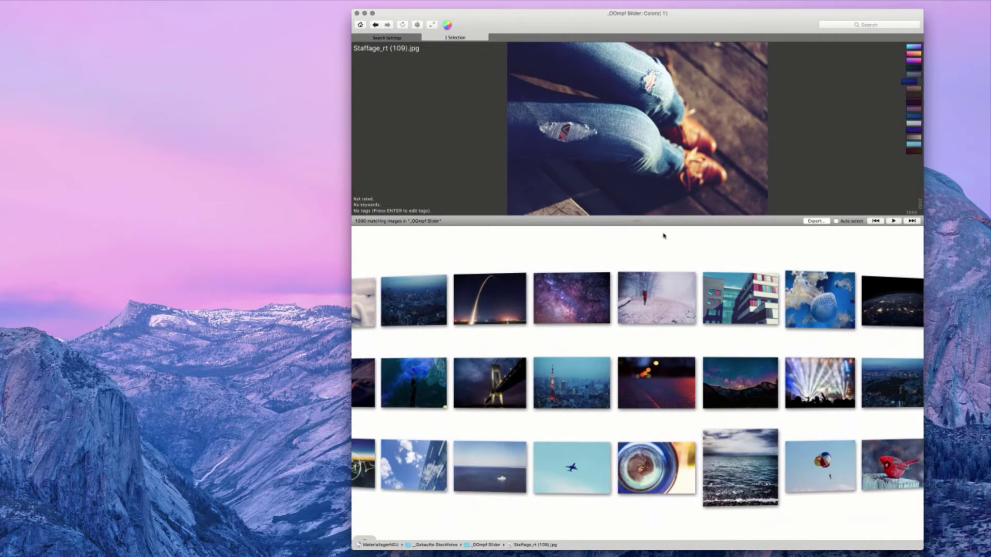
scroll(655, 233, right, 3)
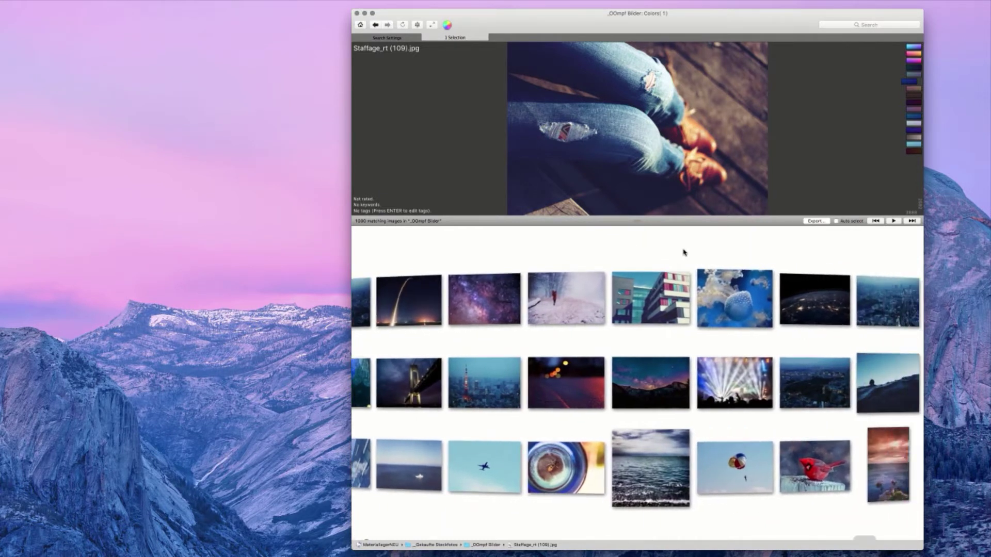
scroll(683, 252, right, 6)
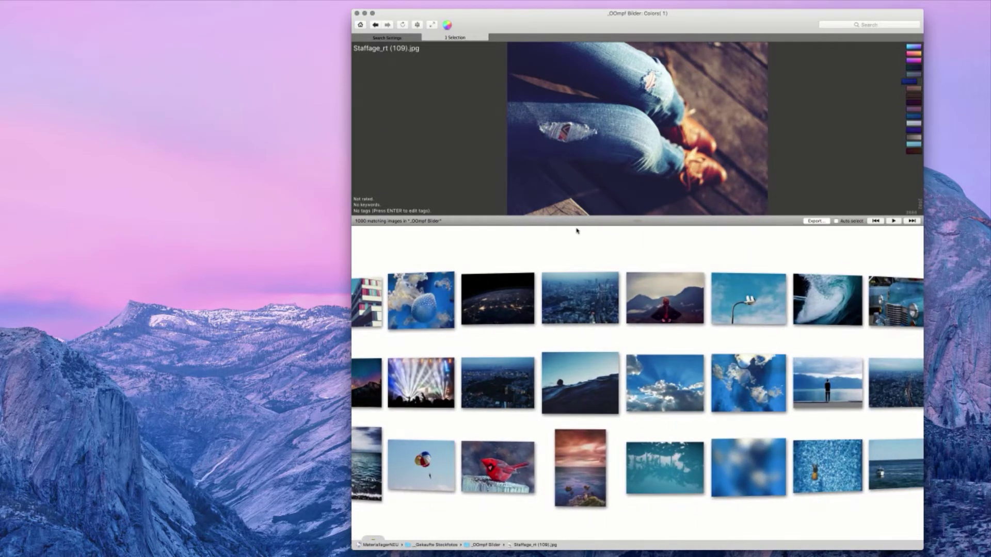
scroll(912, 264, right, 8)
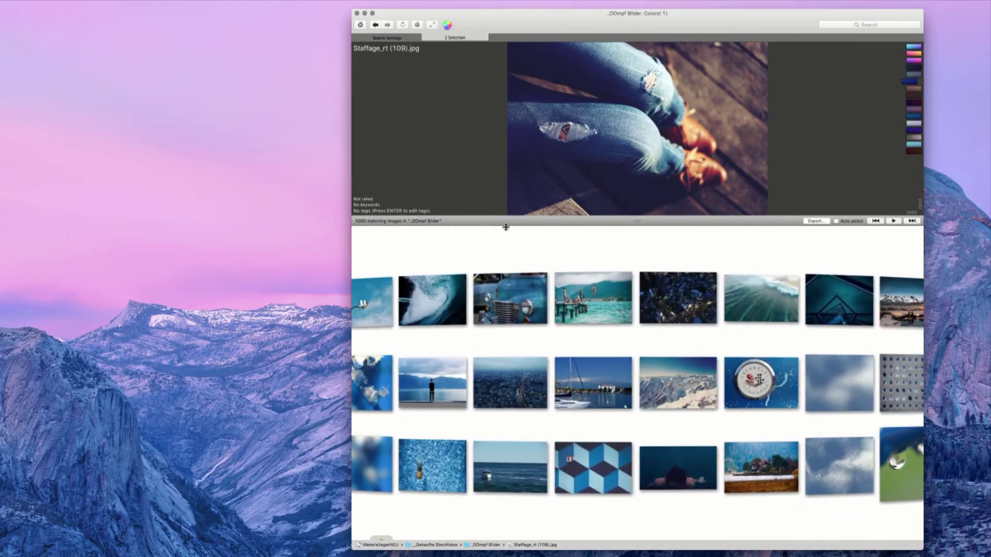
click(763, 475)
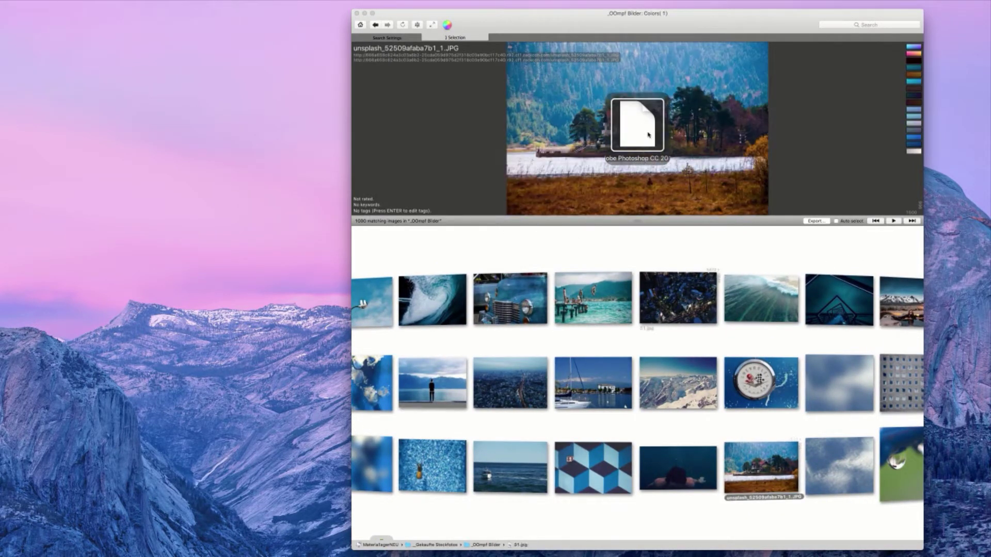
Add Adobe Photoshop CC 2018 to the applications Deep can open images with in its preferences
click(32, 3)
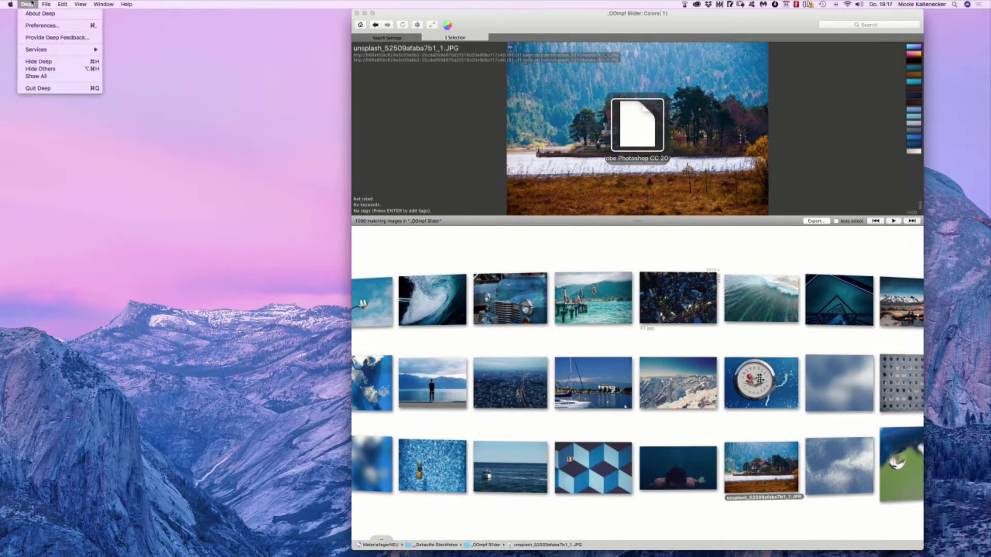
click(42, 25)
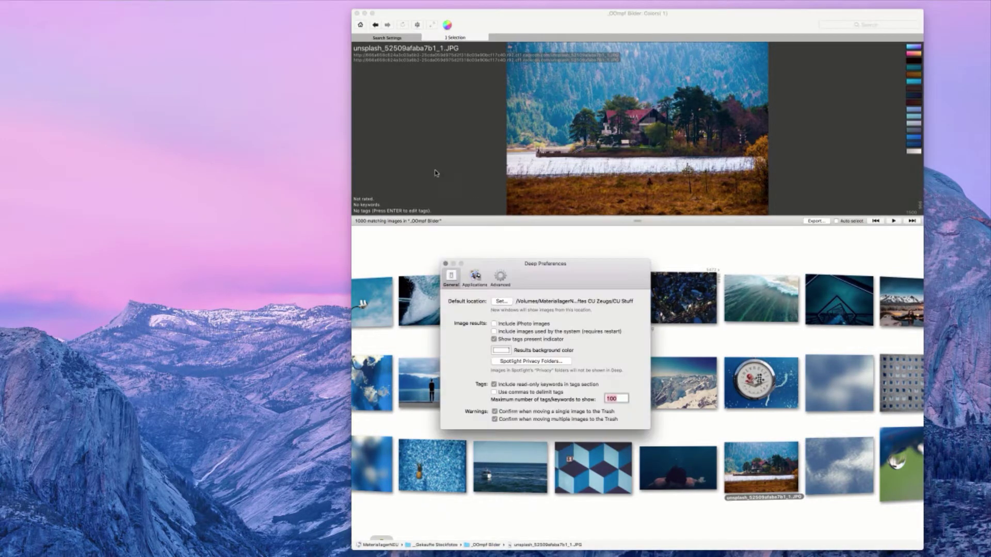
click(474, 279)
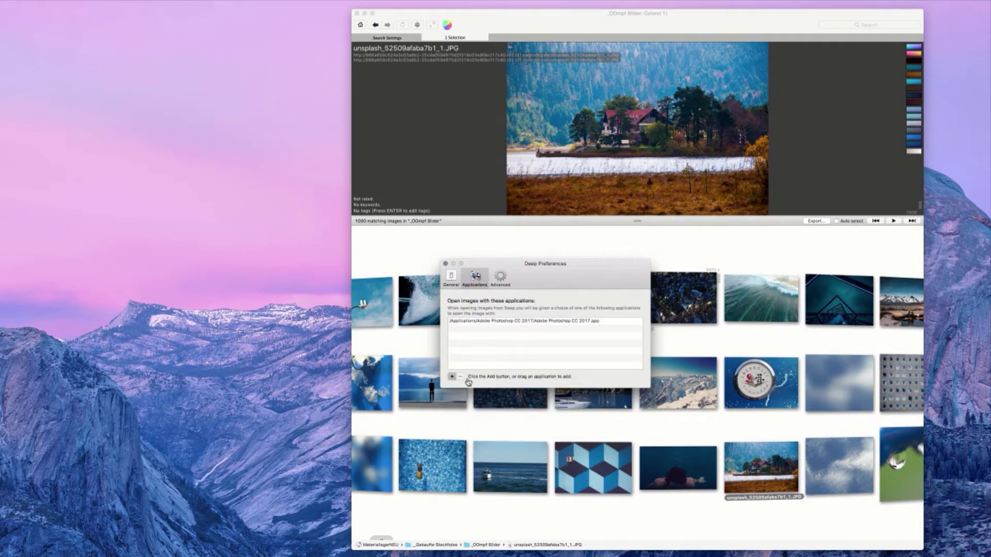
click(452, 377)
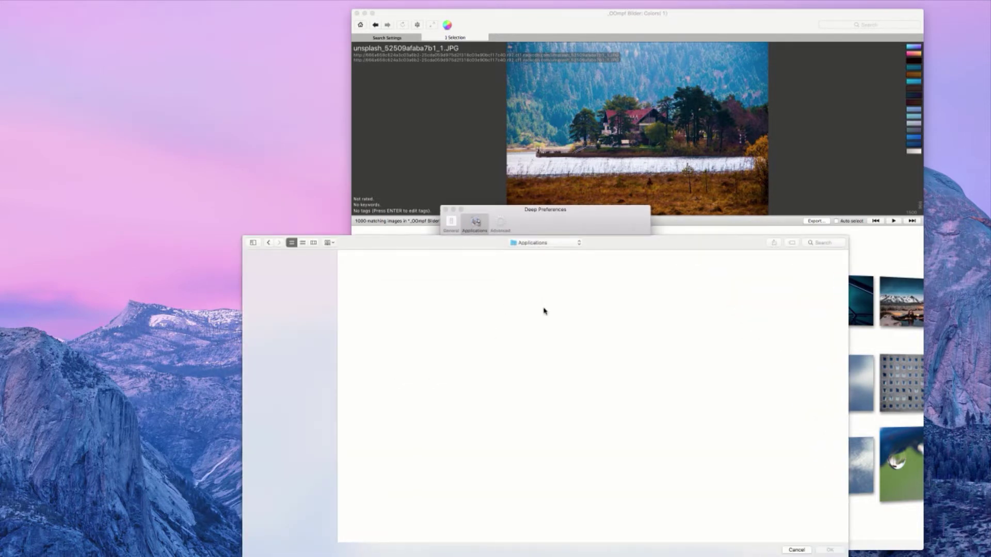
click(679, 316)
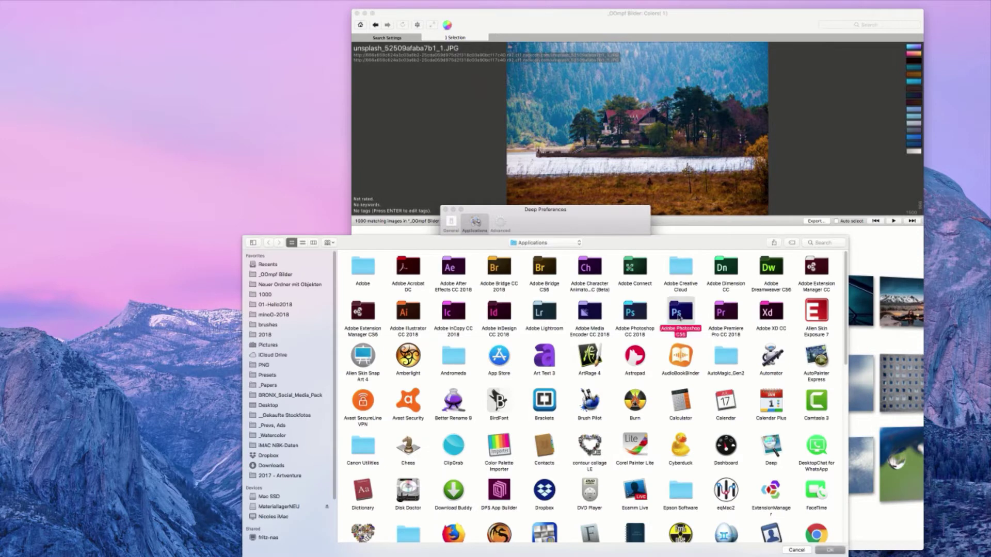
double_click(634, 310)
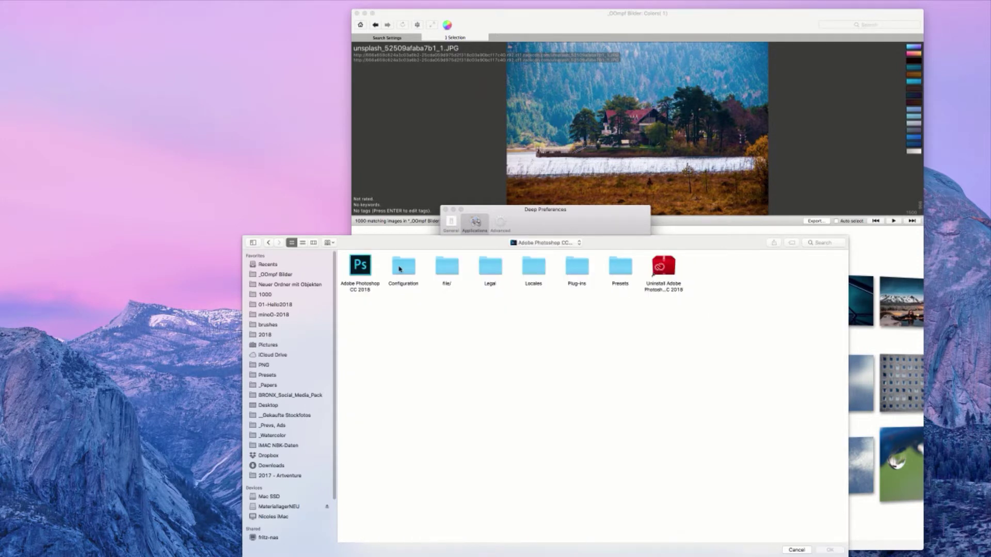
double_click(360, 266)
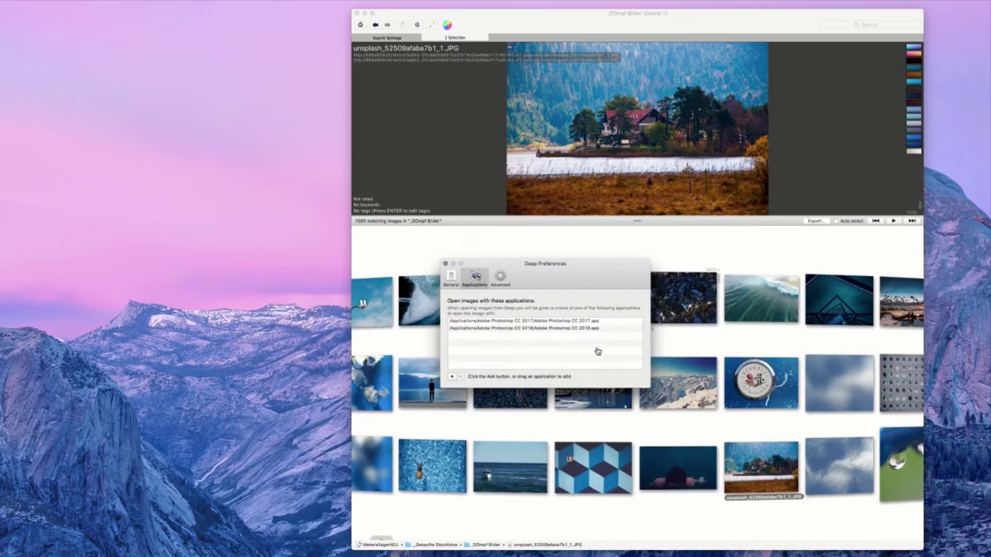
Remove Adobe Photoshop CC 2017 from Deep's list of opening applications and close the preferences
click(512, 324)
click(460, 377)
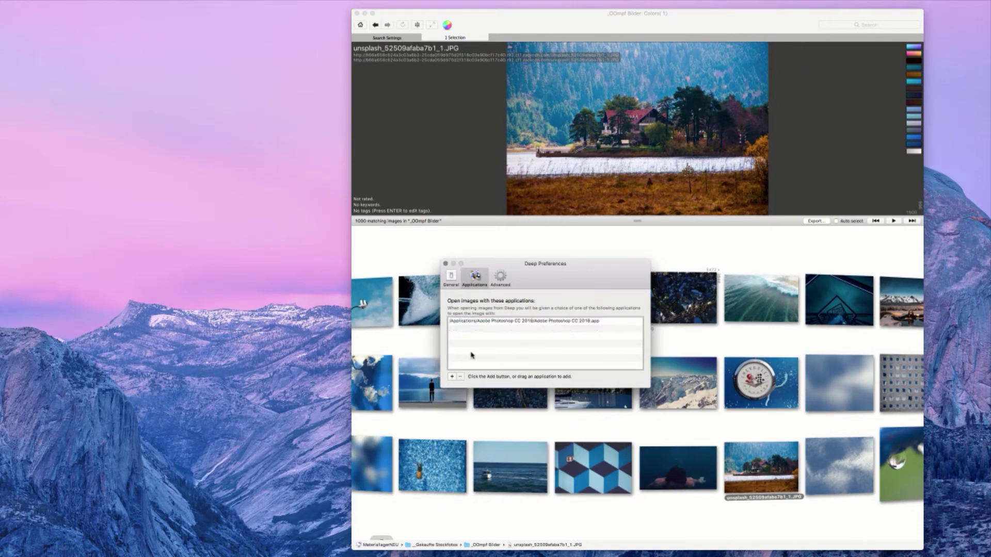
click(445, 265)
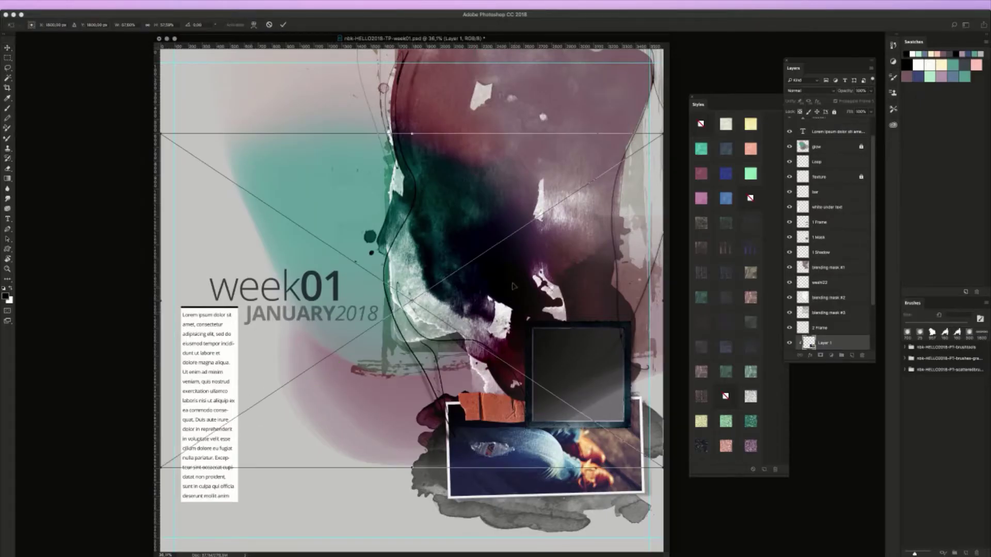
Place the lakeside house photo in the upper part of the week01 template and clip it directly above blending mask #1
drag(509, 273, 525, 188)
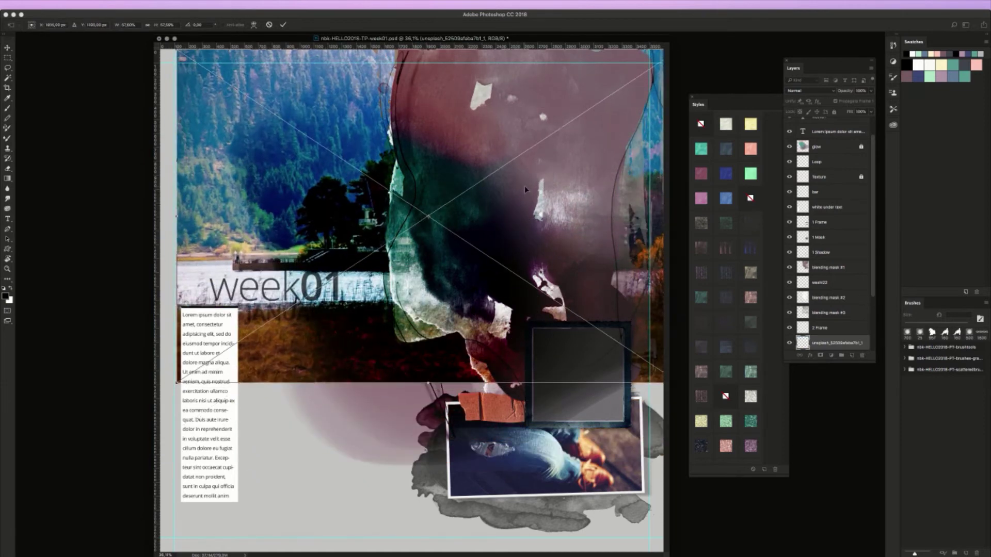
key(Return)
drag(824, 344, 827, 252)
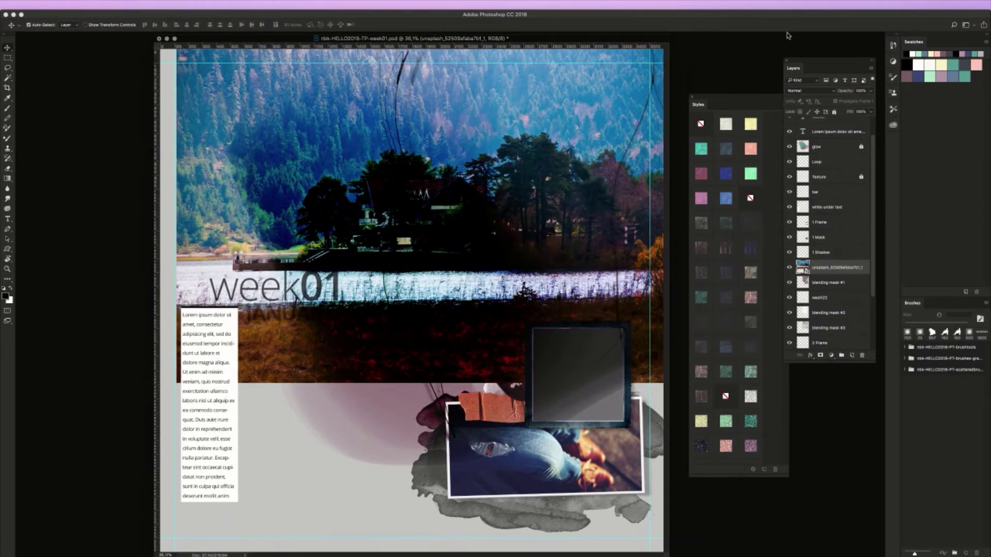
key(super+alt+g)
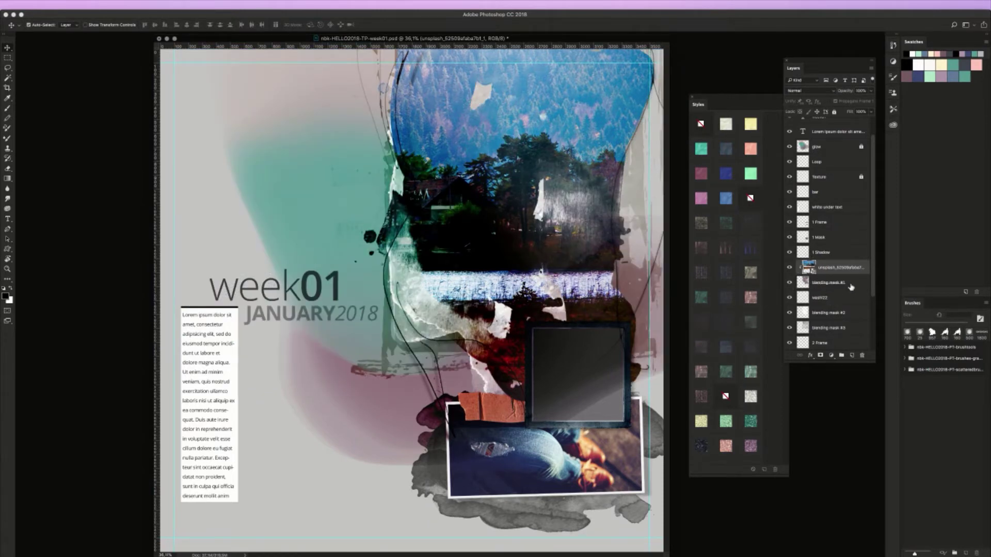
Try the Multiply blend mode on the clipped house photo and set it to Screen
click(811, 92)
click(813, 108)
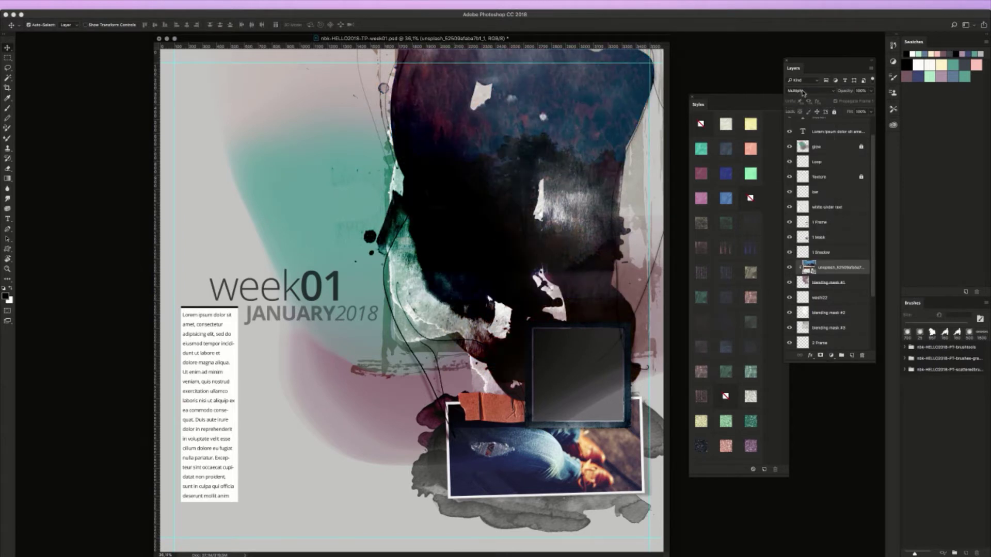
click(804, 92)
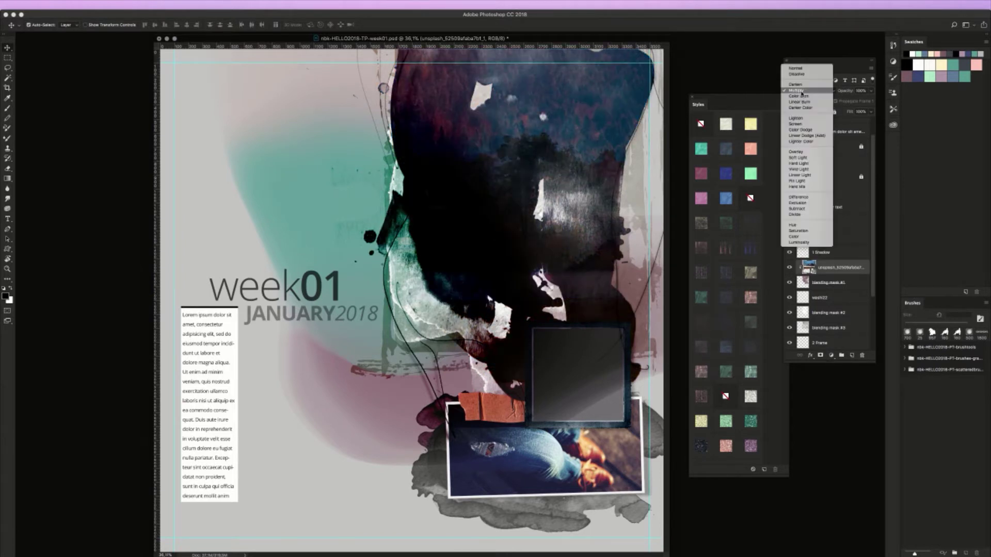
click(813, 125)
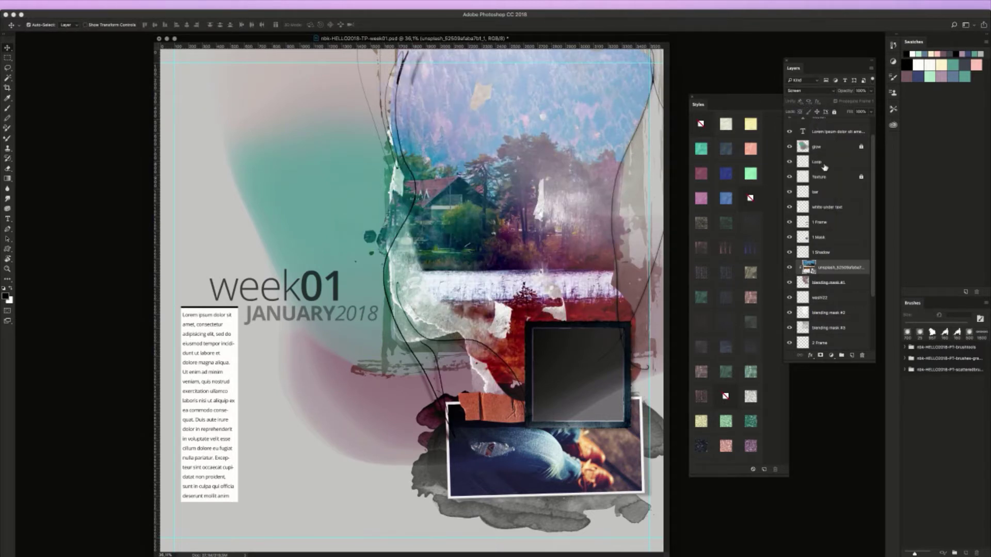
Toggle the glow layer's visibility to compare the page with and without it, leaving the layer visible
click(788, 149)
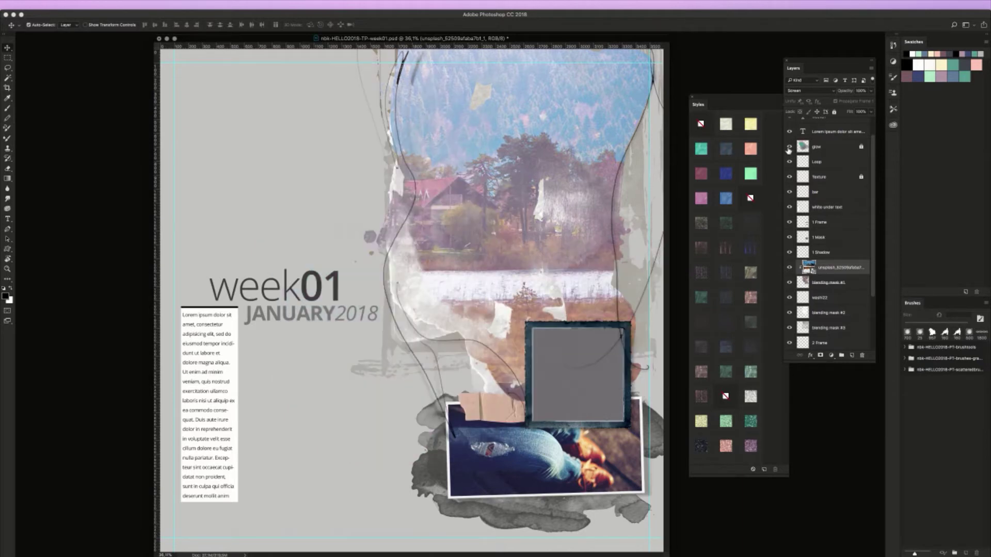
click(789, 148)
click(788, 148)
click(788, 149)
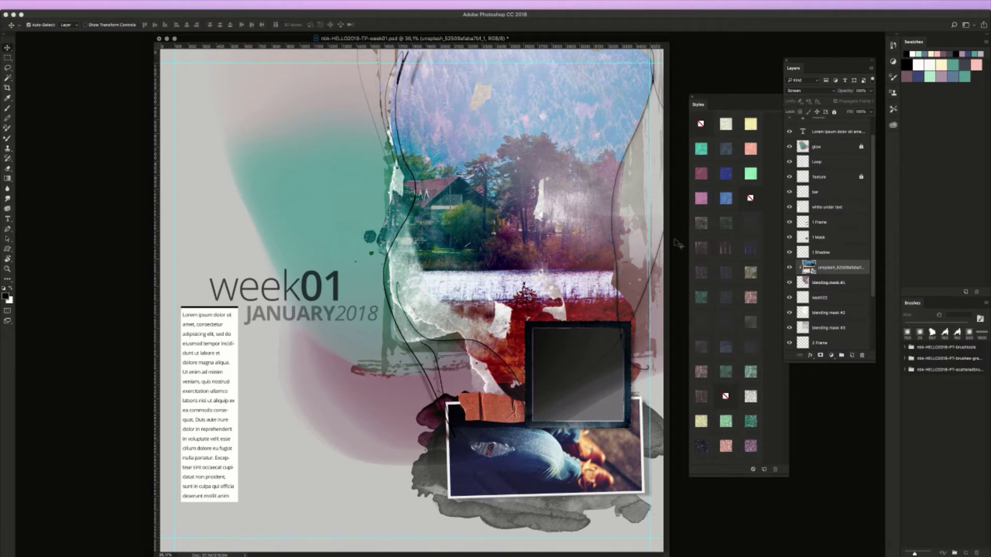
Place nbk-HELLO2018-PP-Solids10.jpg from the 01-Hello2018 PP-Solids folder as a full-page paper directly above the Background layer
scroll(873, 285, down, 5)
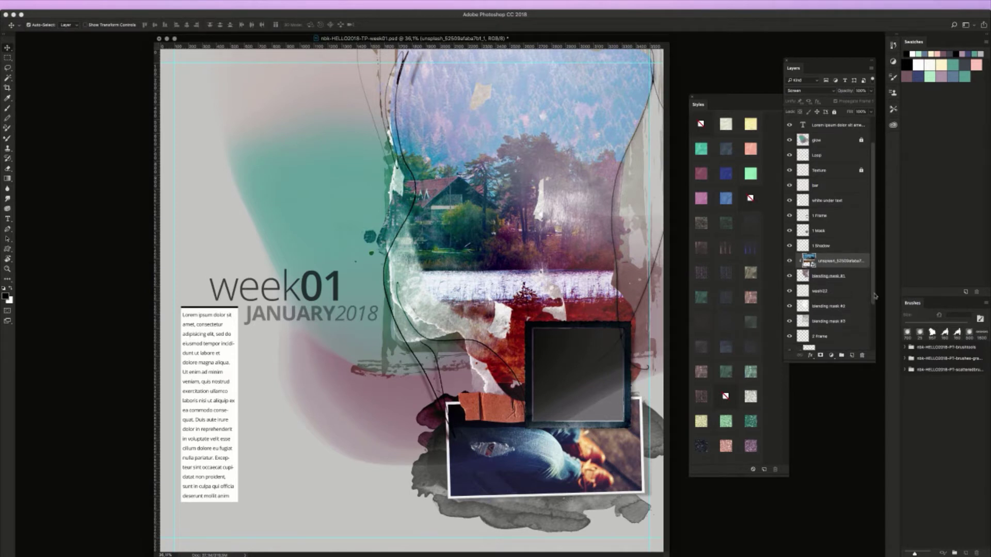
click(831, 343)
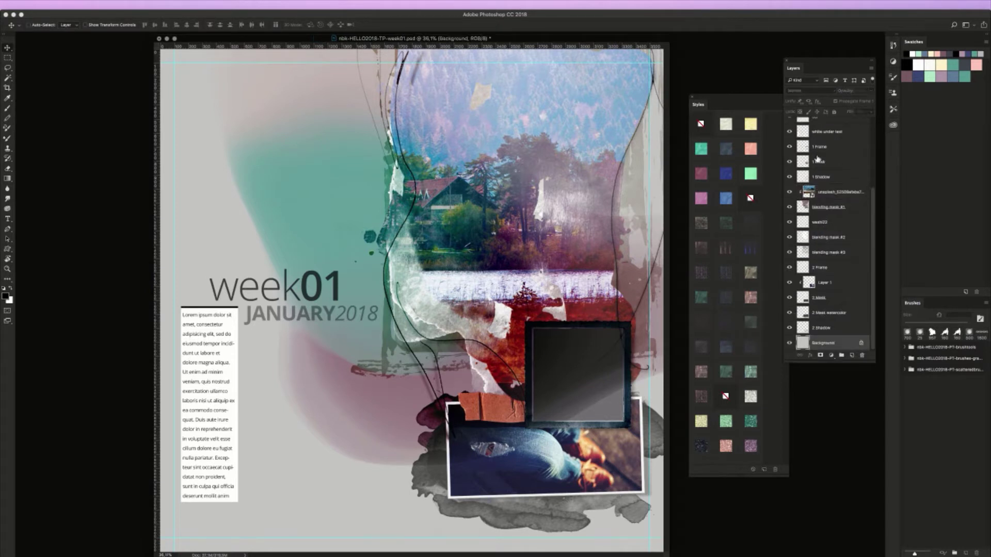
key(super+shift+p)
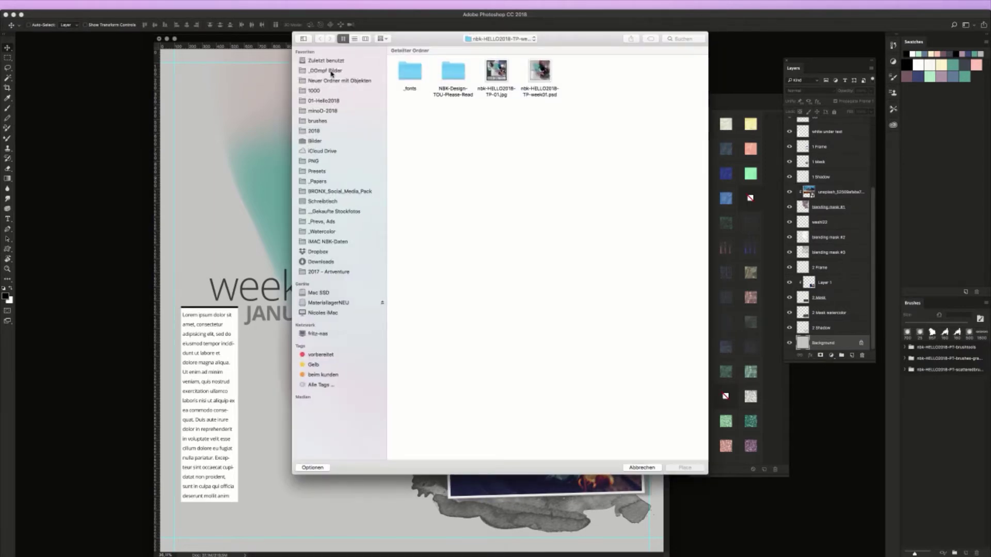
click(343, 102)
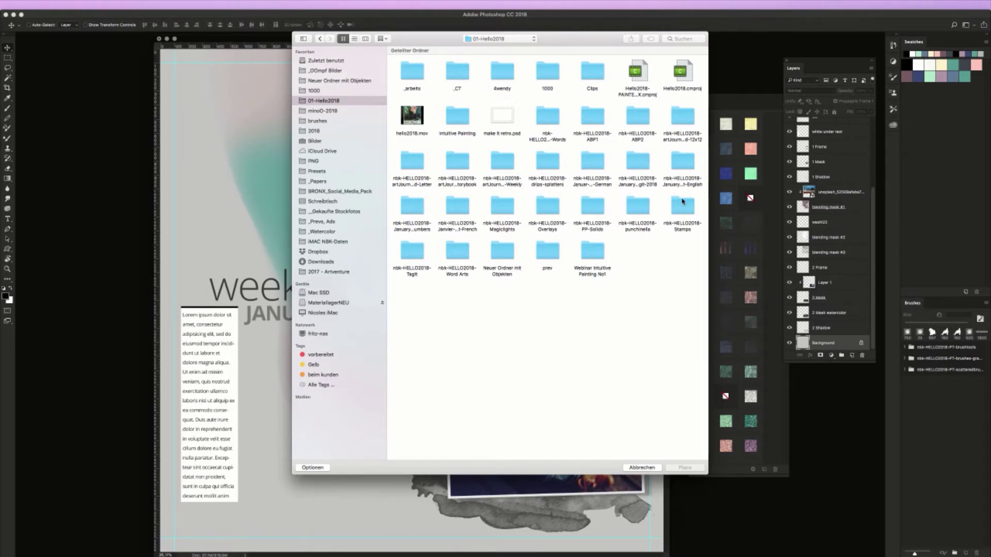
double_click(593, 206)
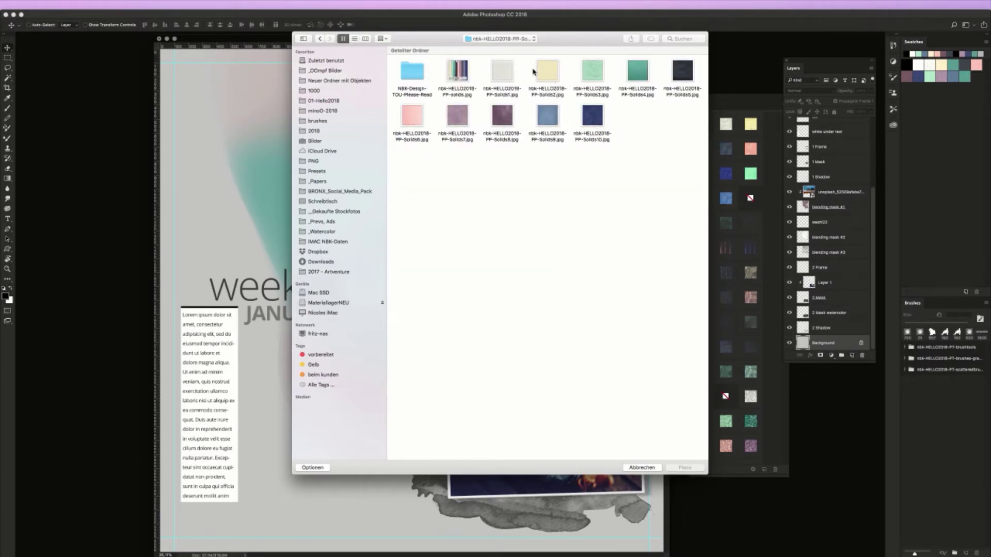
click(507, 76)
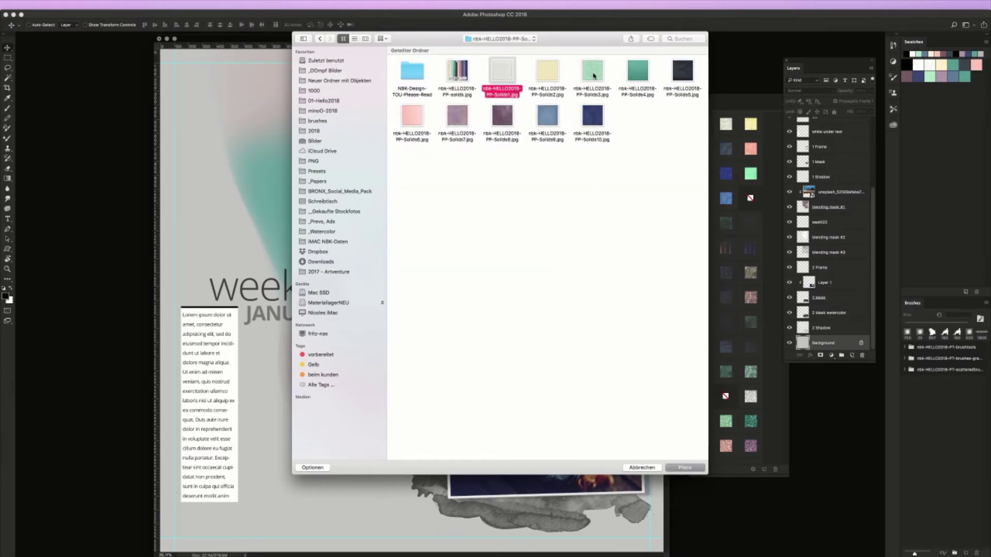
click(589, 118)
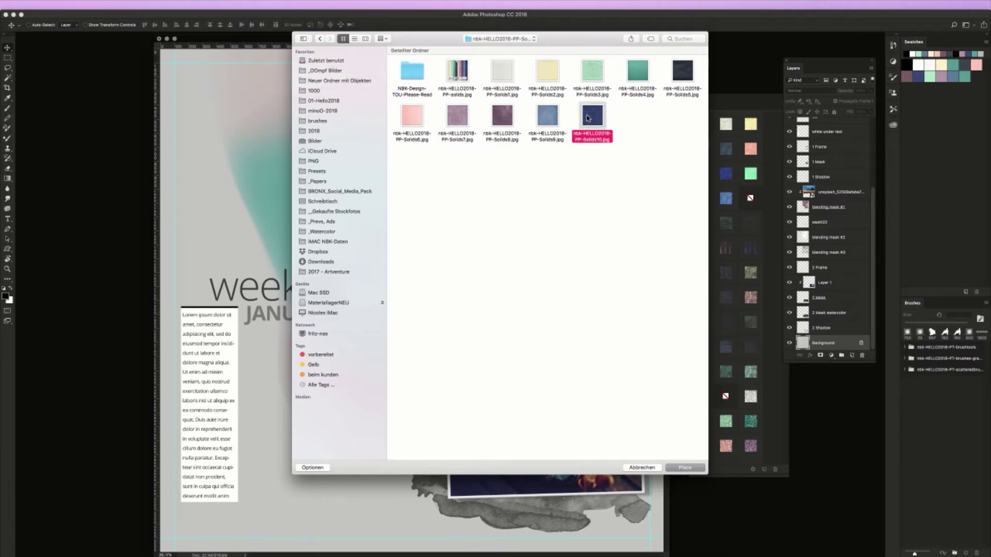
double_click(588, 118)
key(Return)
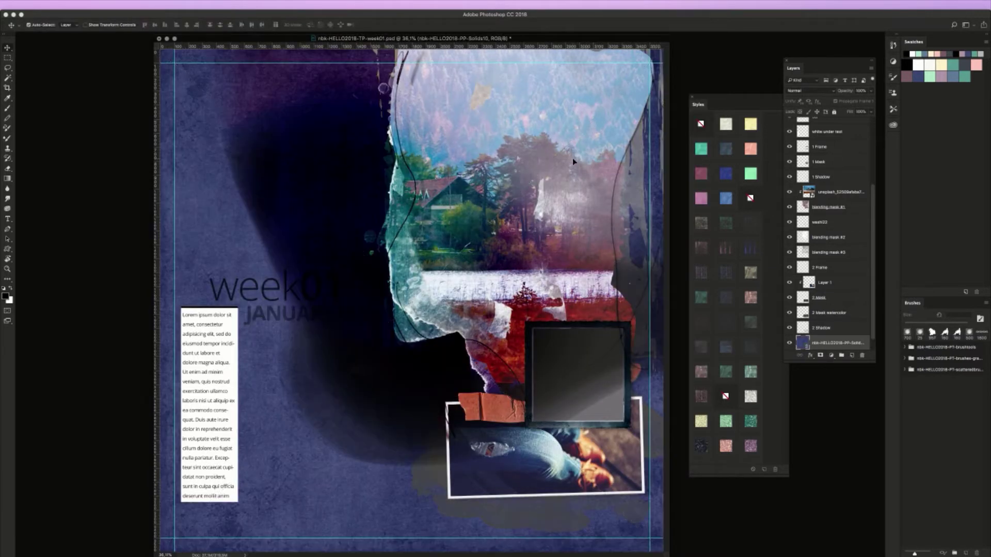
Place nbk-HELLO2018-PP-Solids9.jpg as a full-page paper directly above the dark blue Solids10 layer
scroll(846, 289, down, 2)
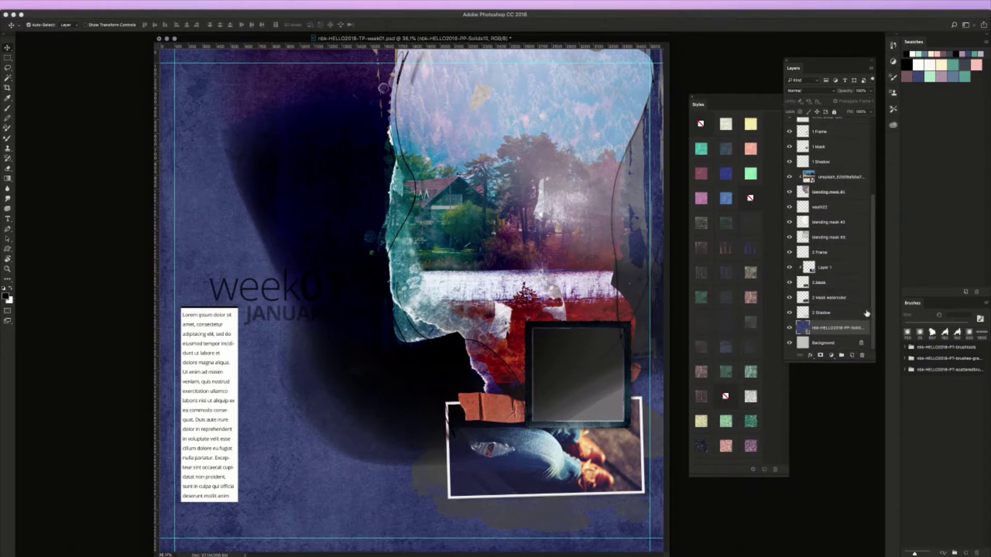
key(super)
key(shift+super+p)
double_click(546, 124)
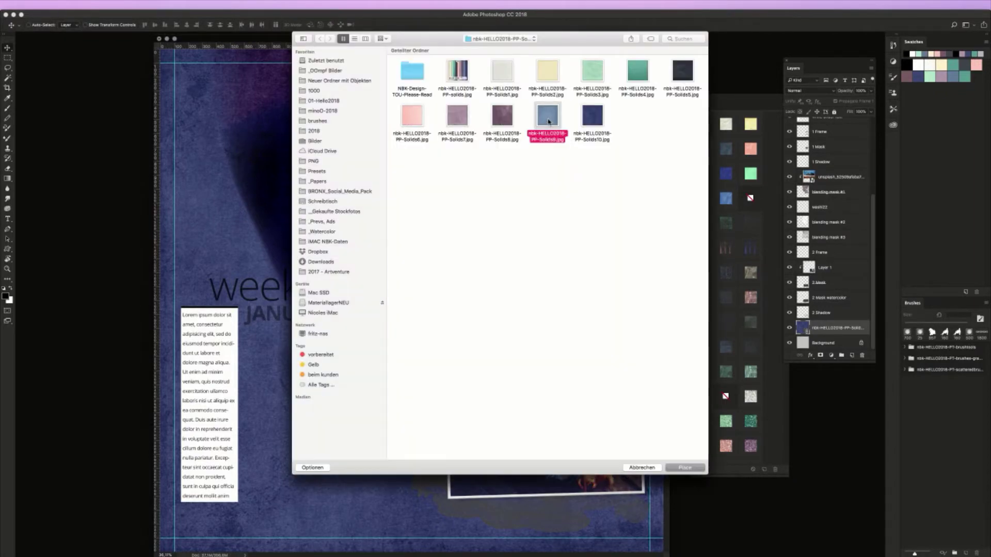
key(Return)
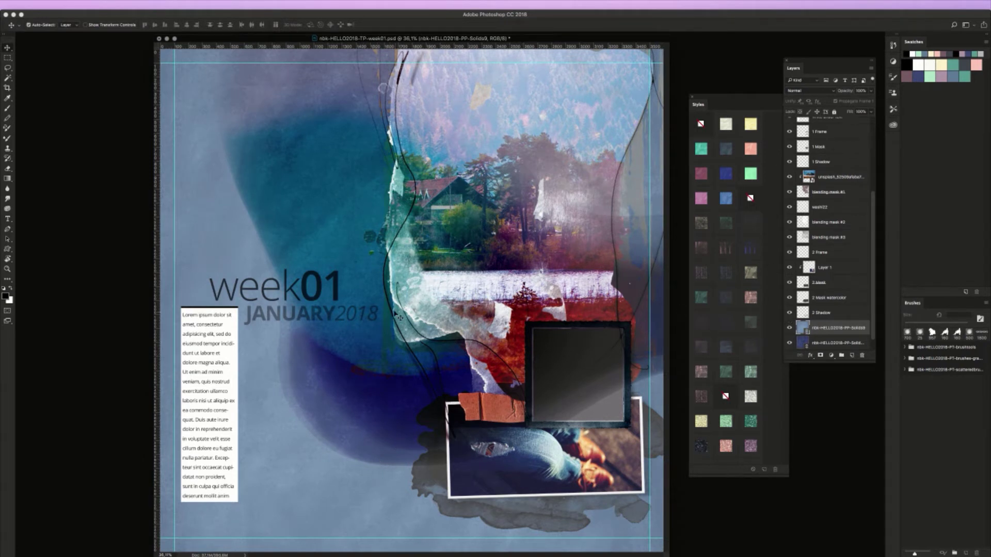
Show the Lorem ipsum placeholder text selected for replacement, and delete its text layer from the white strip
click(218, 413)
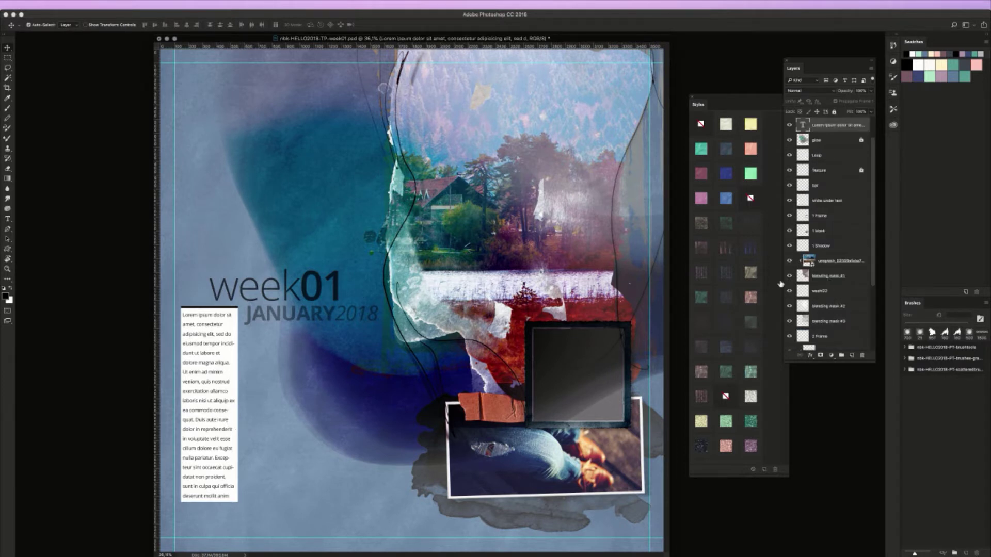
double_click(800, 124)
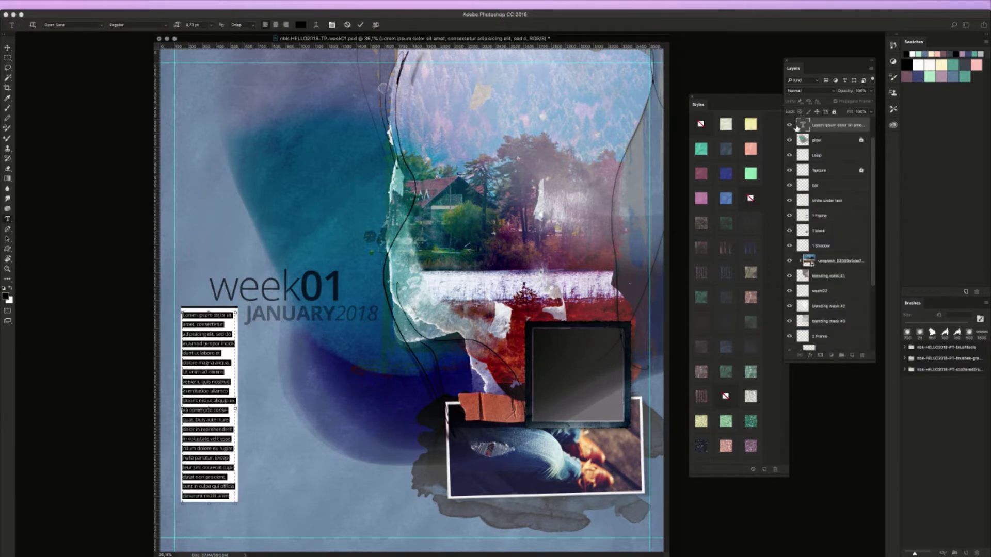
click(200, 400)
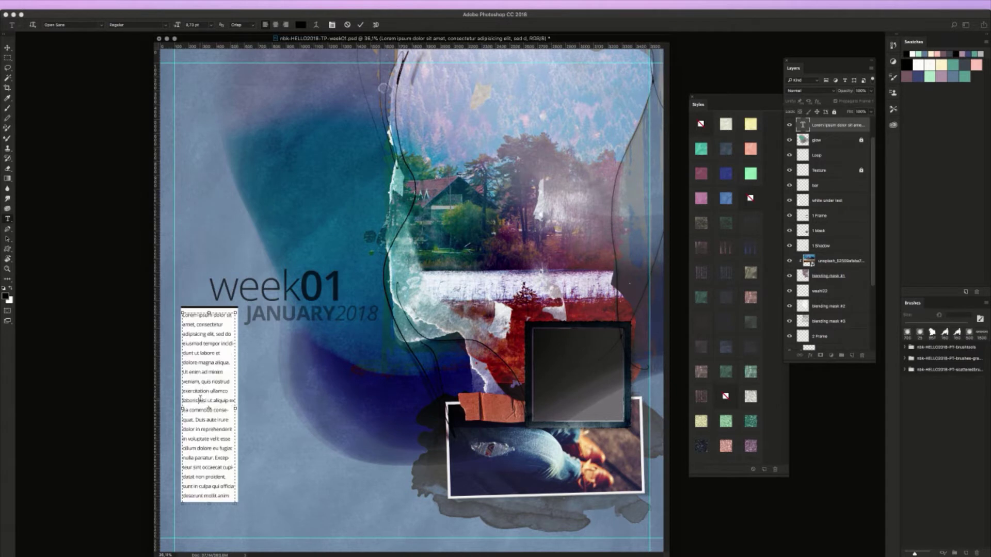
key(super+a)
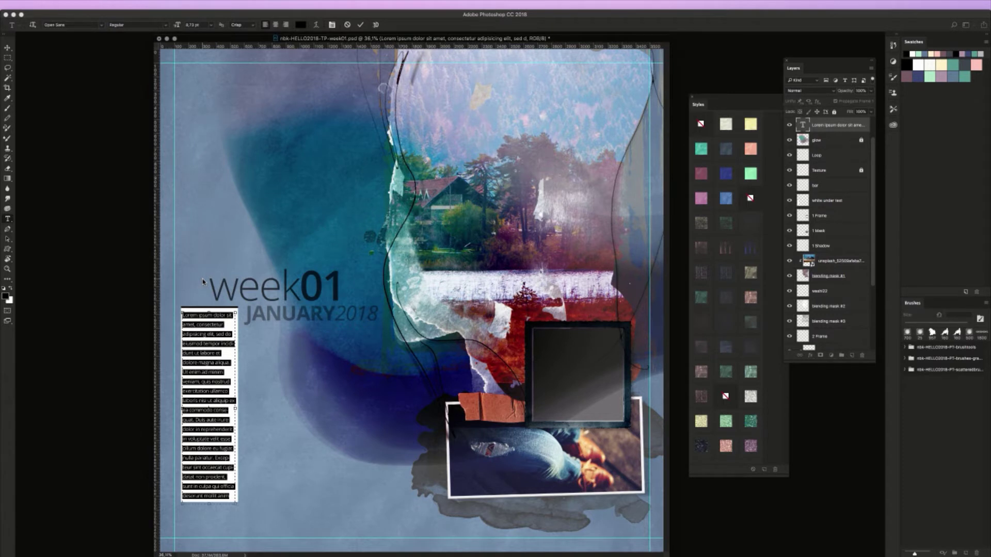
click(6, 49)
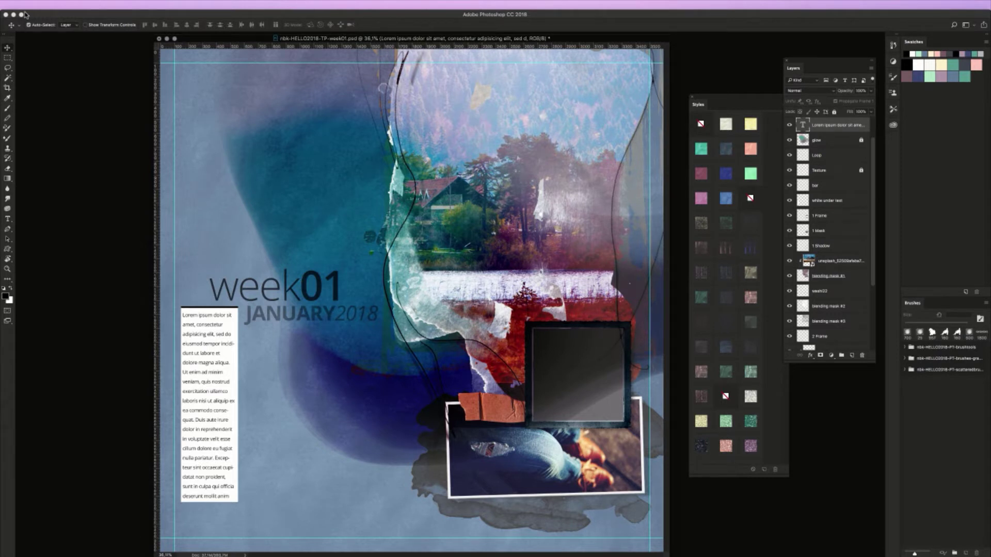
key(Delete)
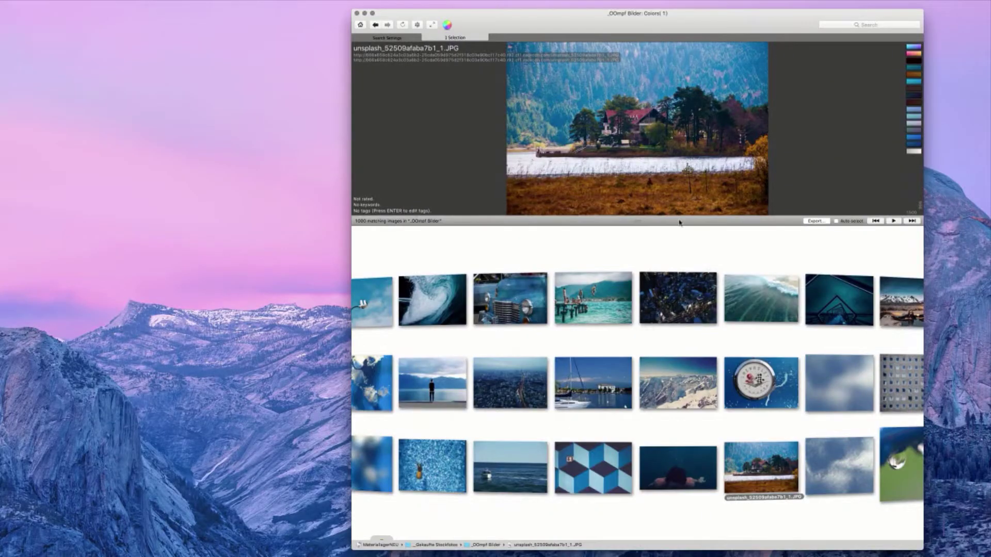
Find the green lighthouse photo 33507.jpg in Deep and place it over the white strip in the week01 template in Photoshop
scroll(696, 262, right, 10)
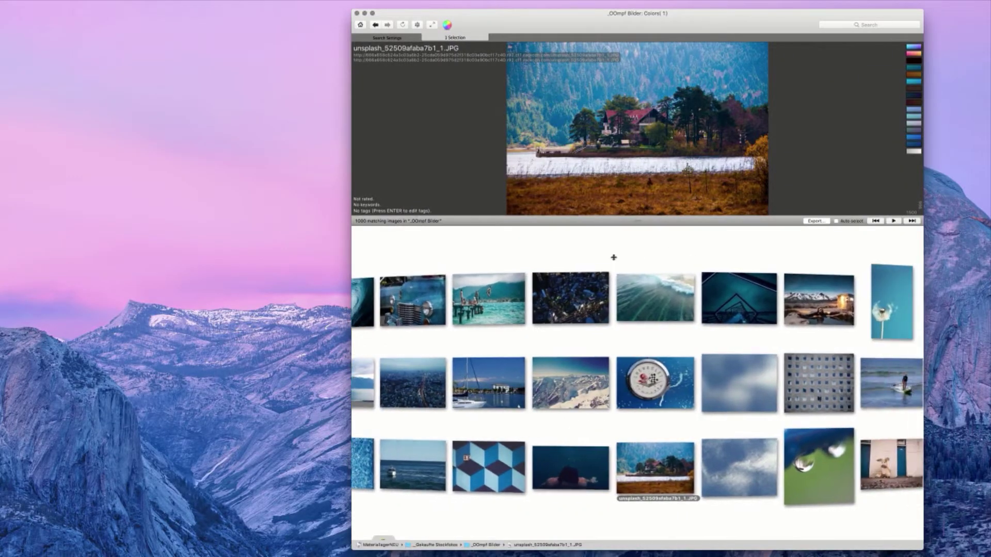
scroll(731, 257, right, 3)
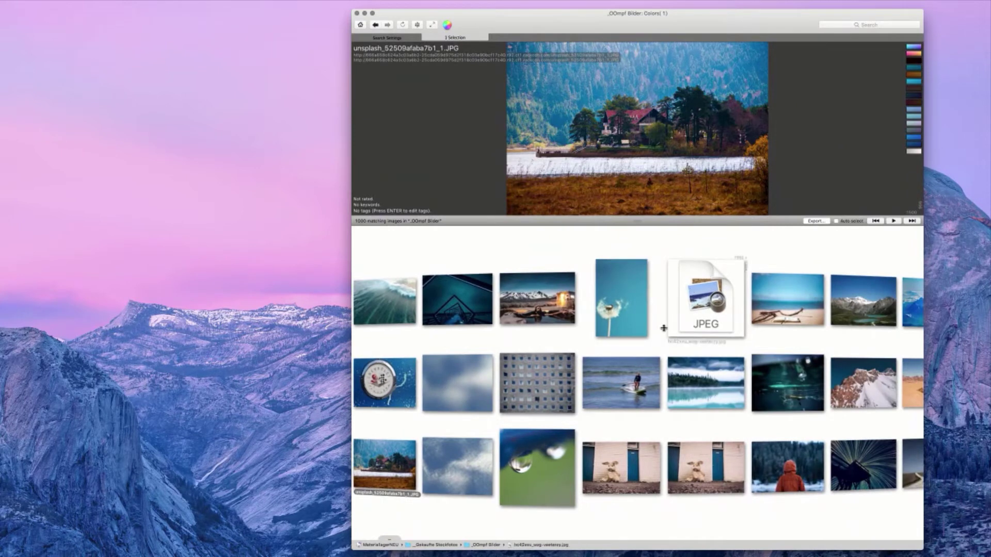
scroll(712, 263, right, 3)
scroll(699, 268, right, 3)
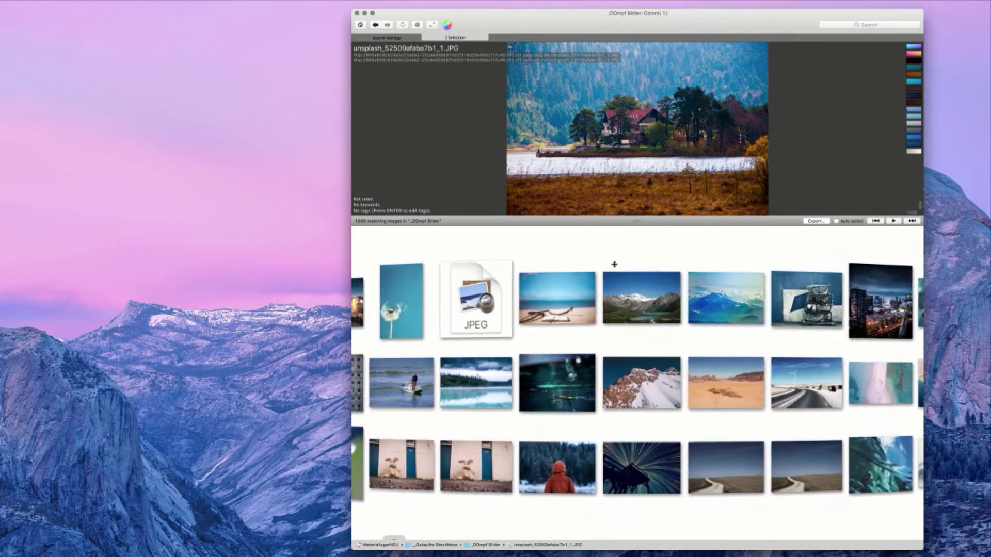
scroll(771, 250, right, 5)
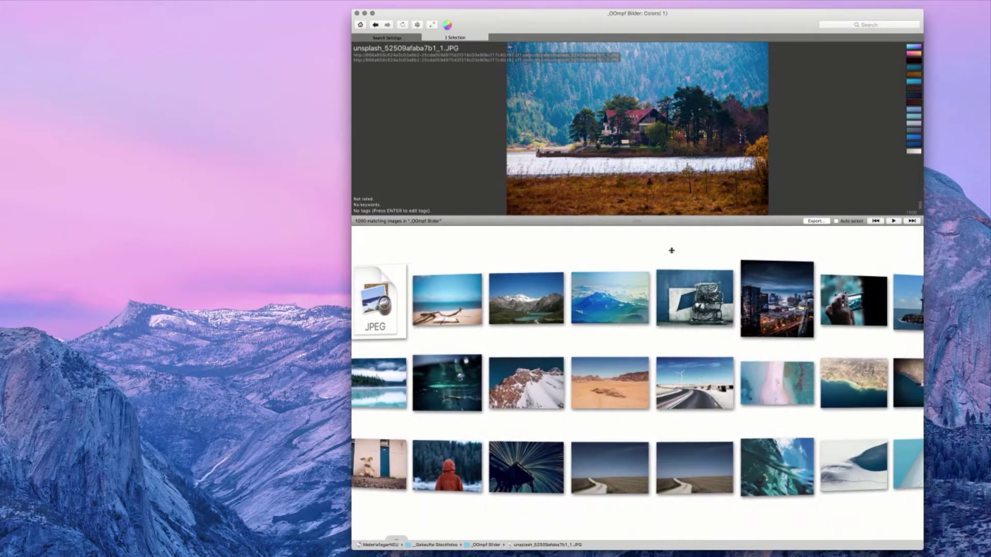
scroll(670, 250, right, 5)
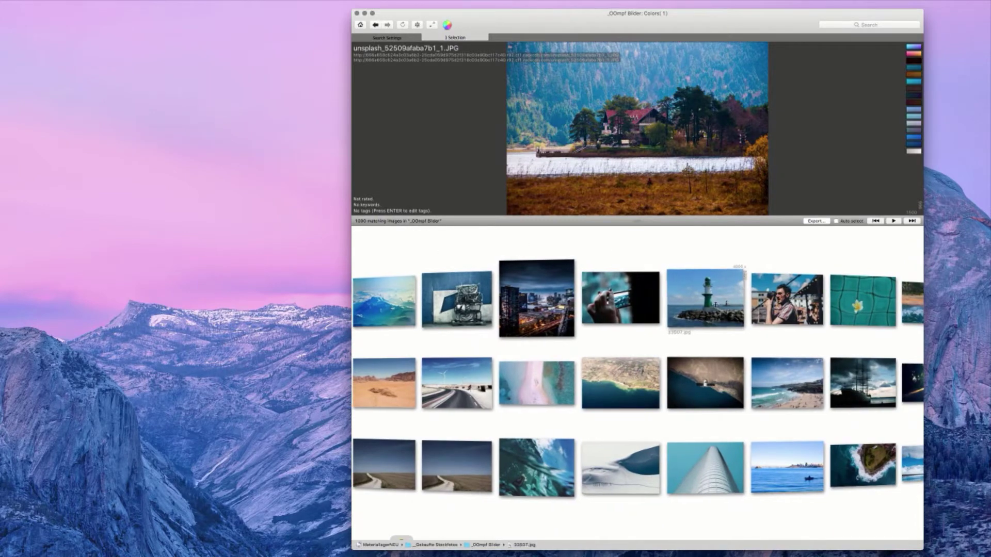
drag(719, 292, 219, 420)
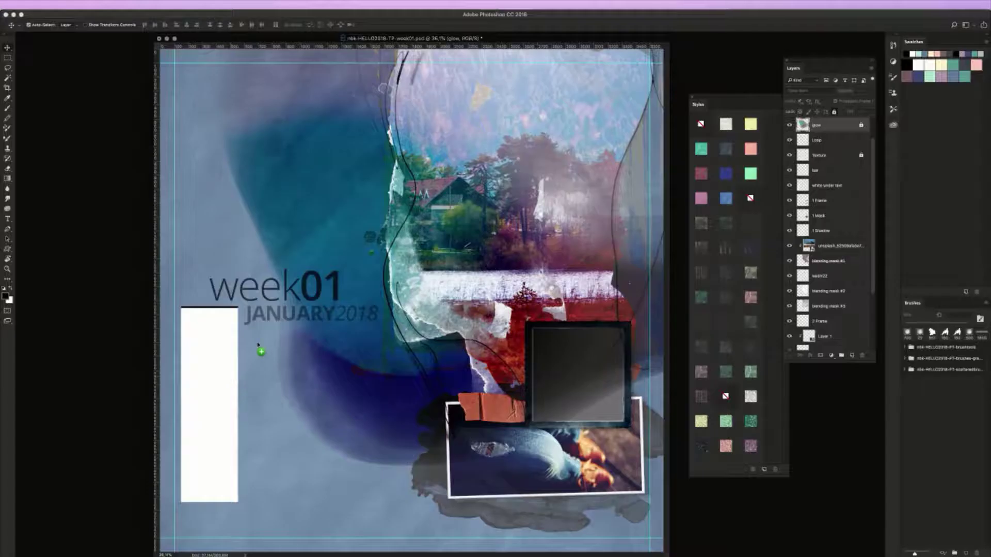
drag(261, 347, 261, 347)
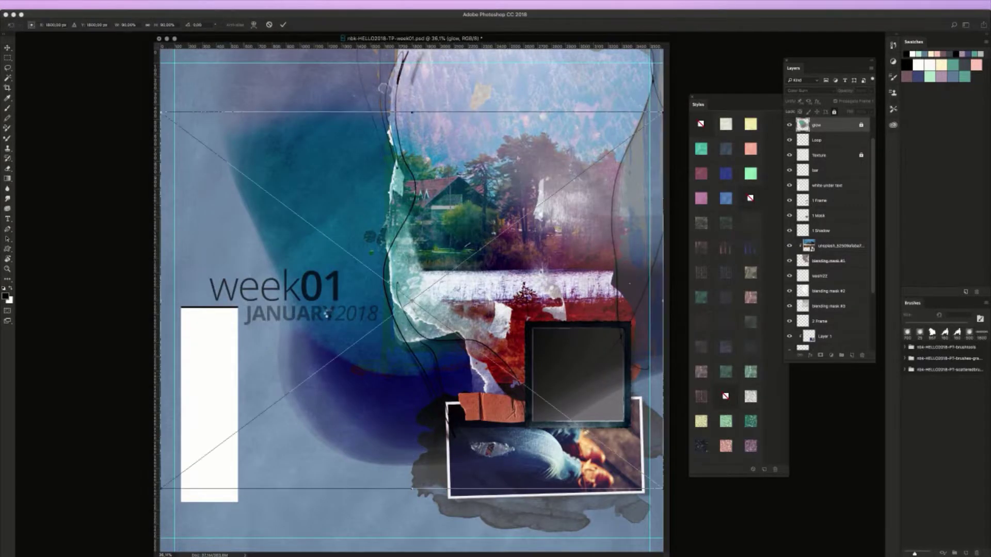
drag(159, 491, 187, 400)
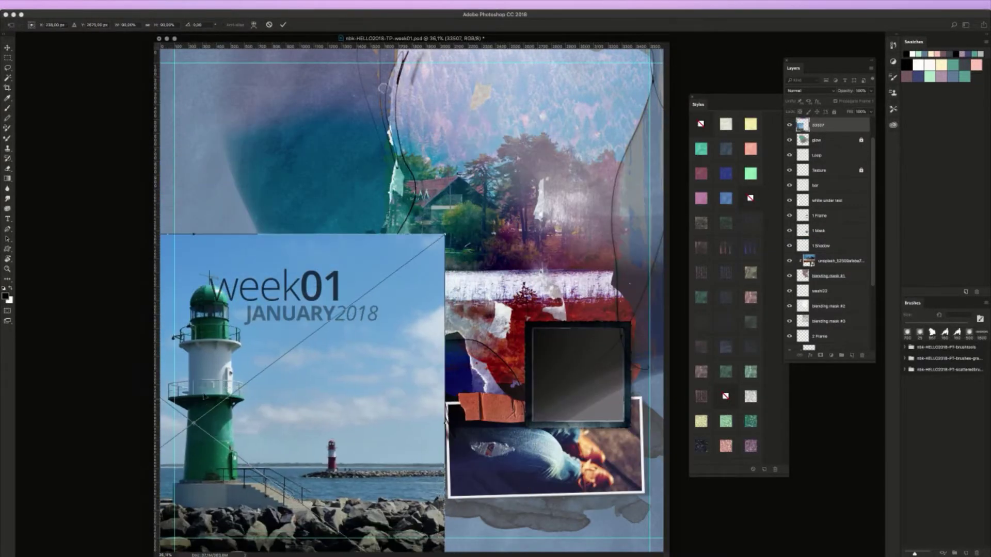
key(Return)
Move the lighthouse photo layer directly above the "white under text" layer, shift it over the white strip and clip it to that layer
key(super+alt+g)
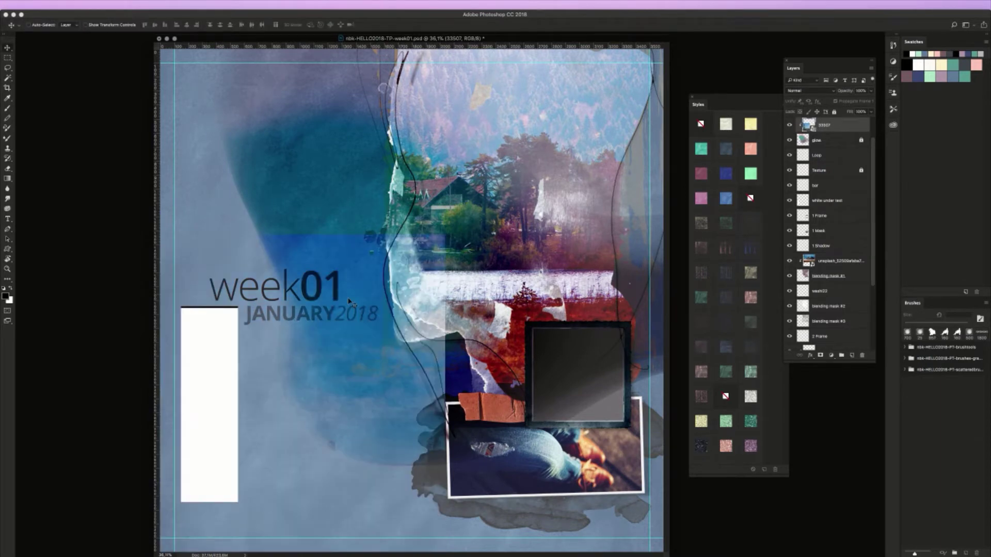
key(super+z)
drag(229, 377, 301, 254)
click(212, 498)
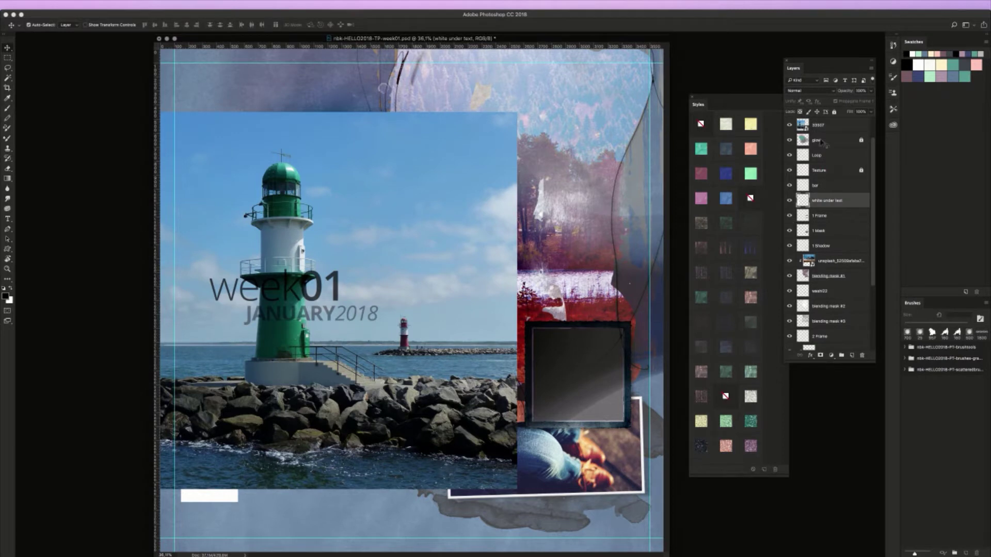
drag(821, 128, 823, 192)
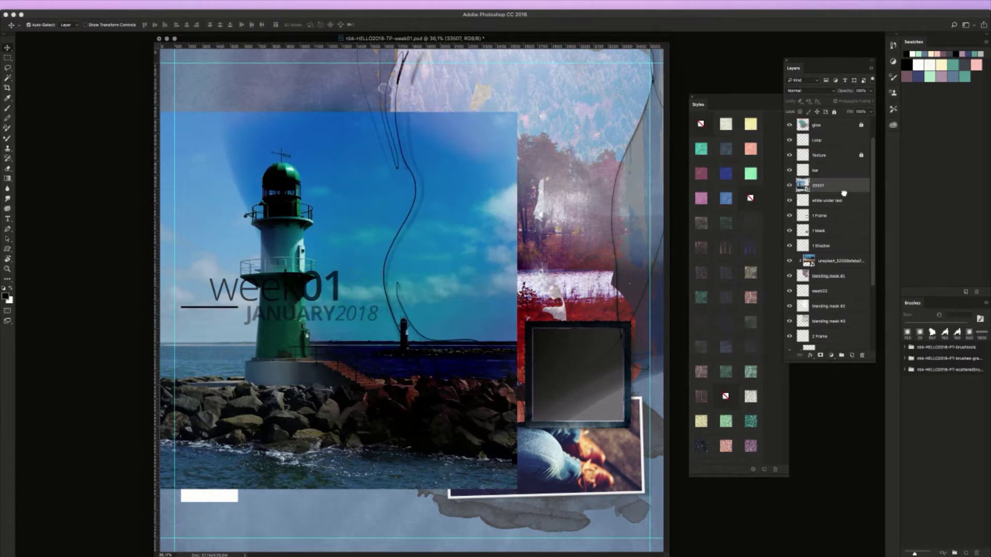
drag(234, 245, 188, 368)
key(super+alt+g)
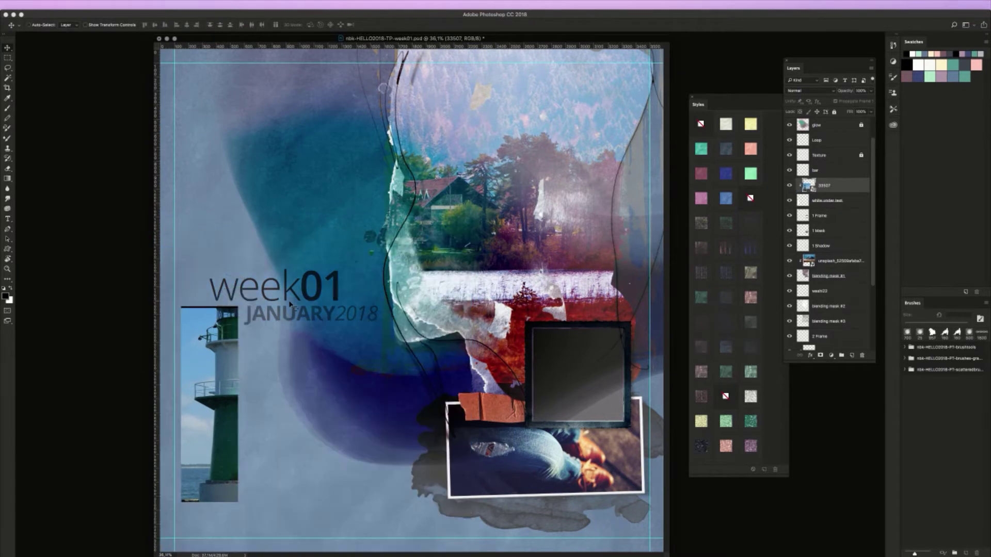
Scale the clipped lighthouse photo to about 48% and position it so the whole lighthouse fits inside the narrow strip
key(super+t)
drag(471, 234, 217, 431)
drag(193, 474, 297, 368)
drag(329, 313, 339, 307)
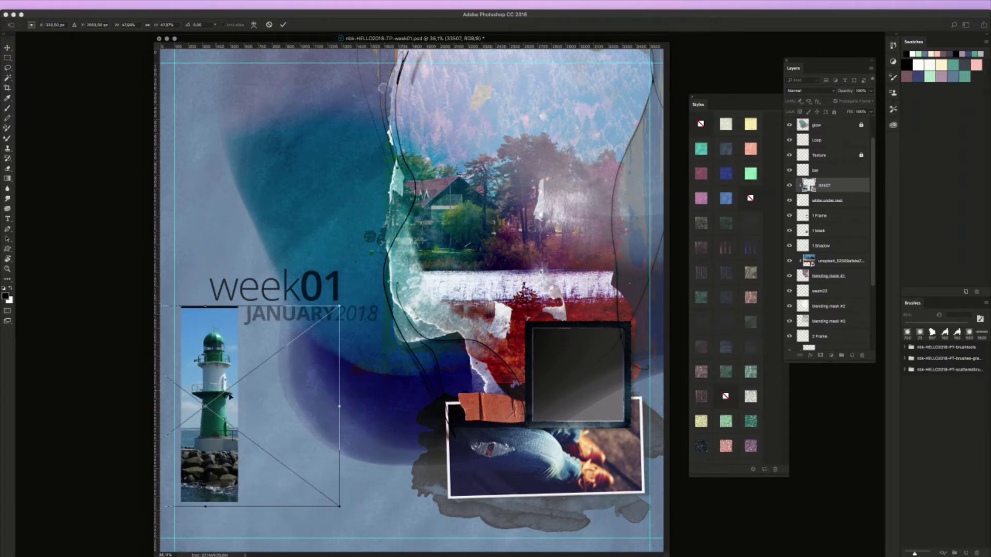
key(Return)
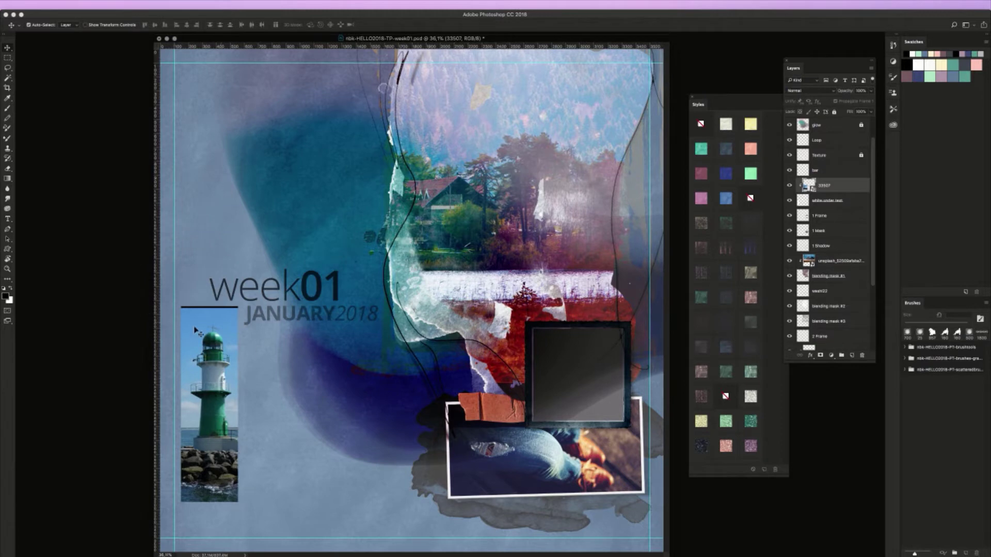
Select the thin black bar above the lighthouse photo and try a blue glitter style and a pale pearly style on it
click(233, 310)
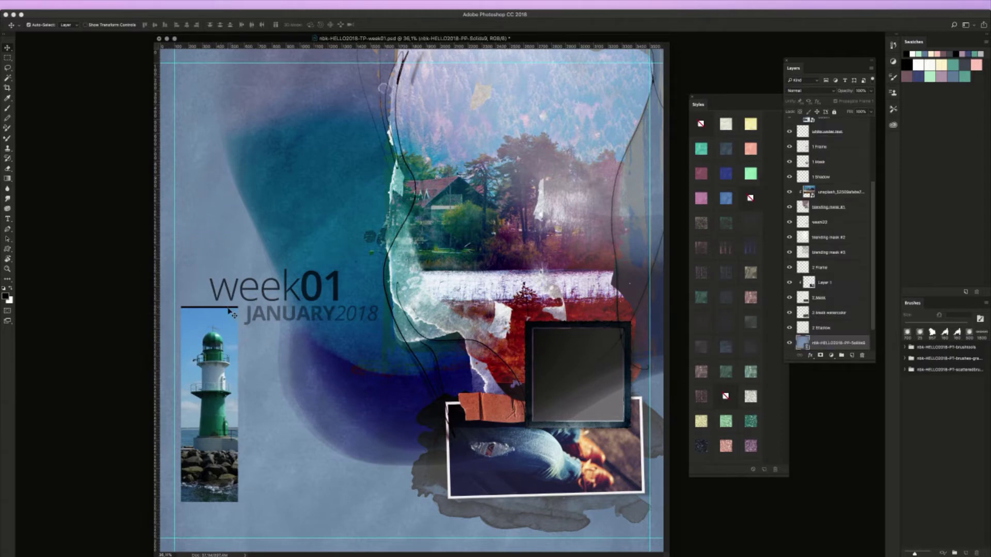
drag(192, 309, 244, 315)
click(241, 306)
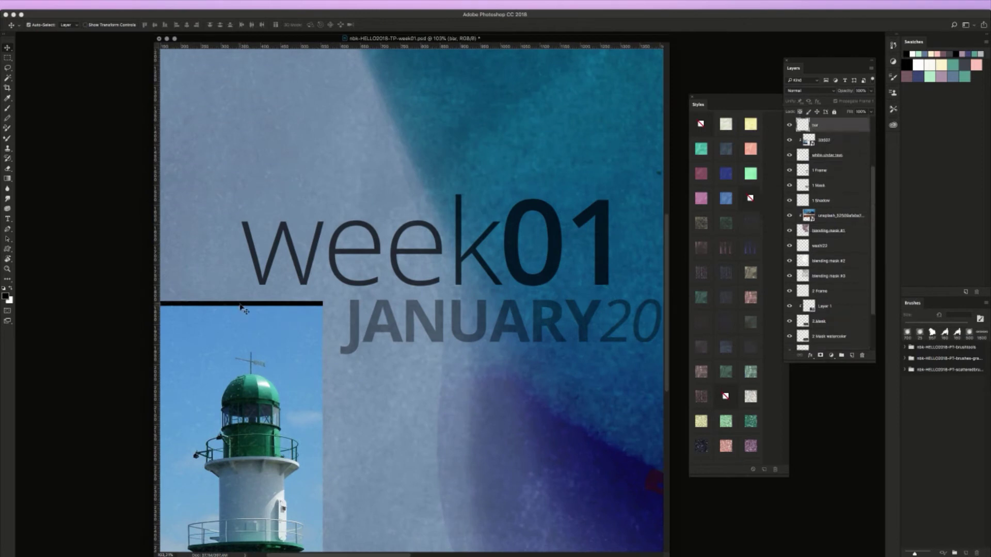
key(super+minus)
key(super+minus)
key(super+minus)
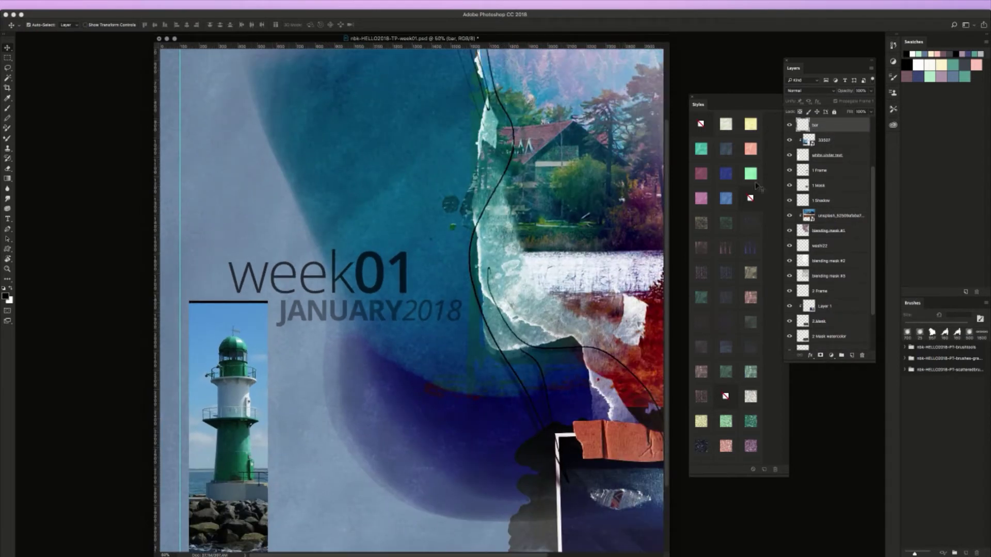
click(753, 97)
drag(753, 97, 747, 92)
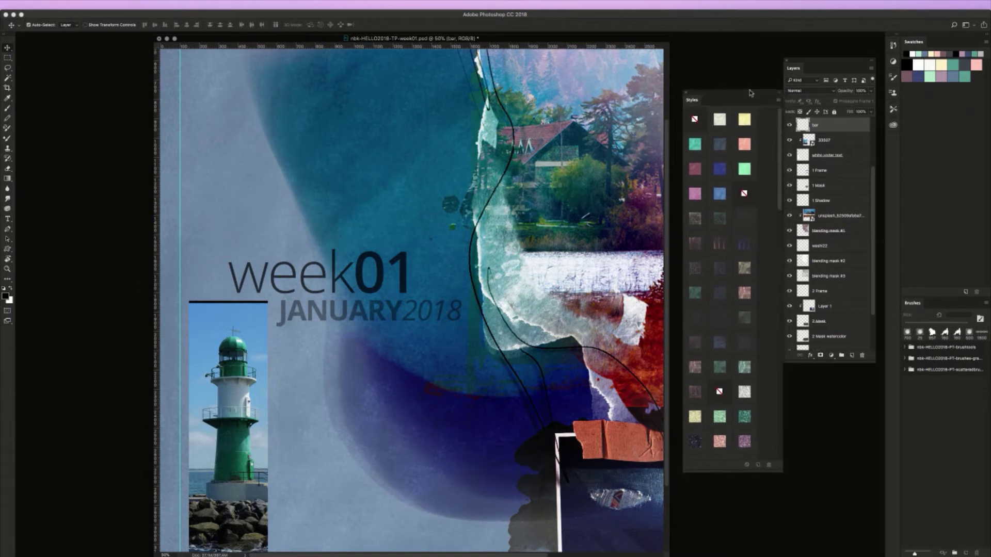
scroll(735, 267, down, 8)
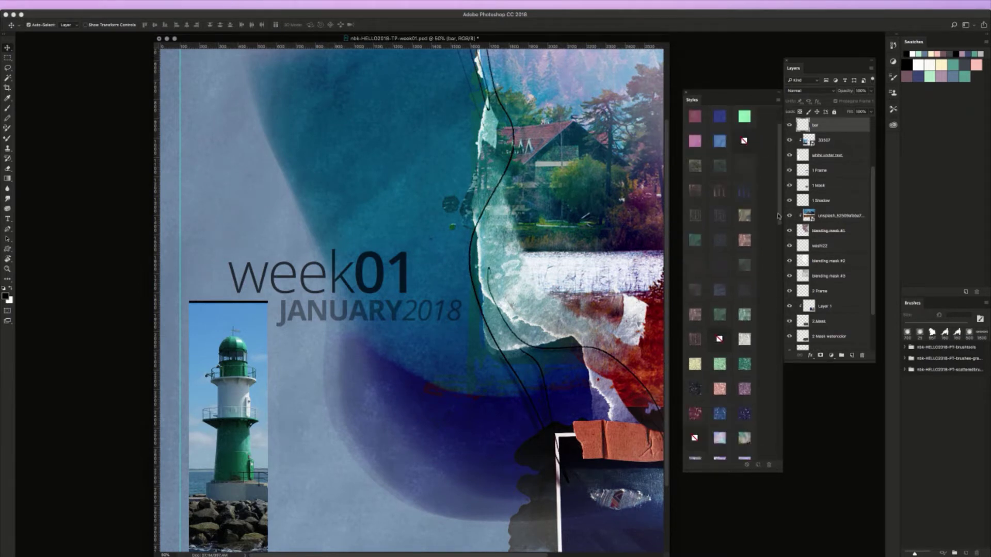
click(722, 280)
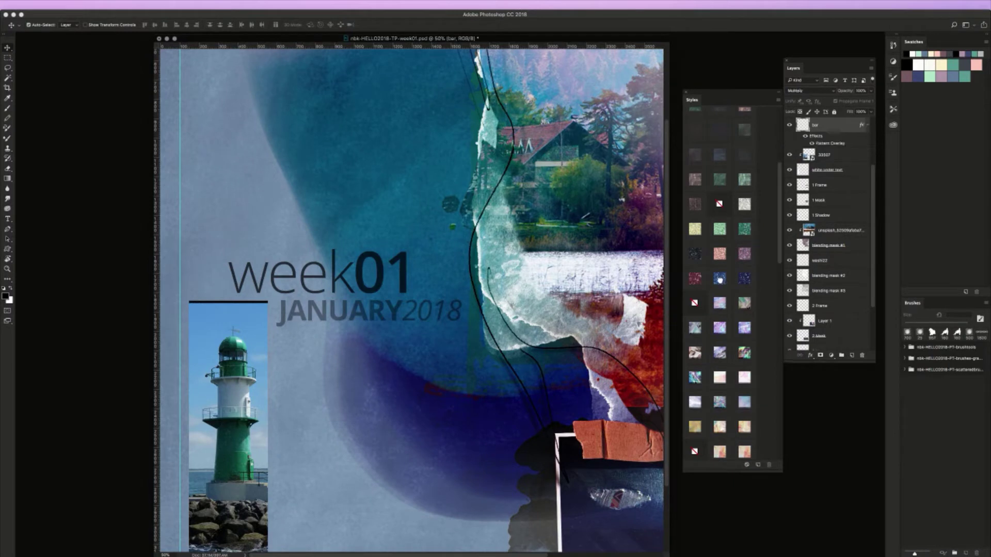
click(744, 378)
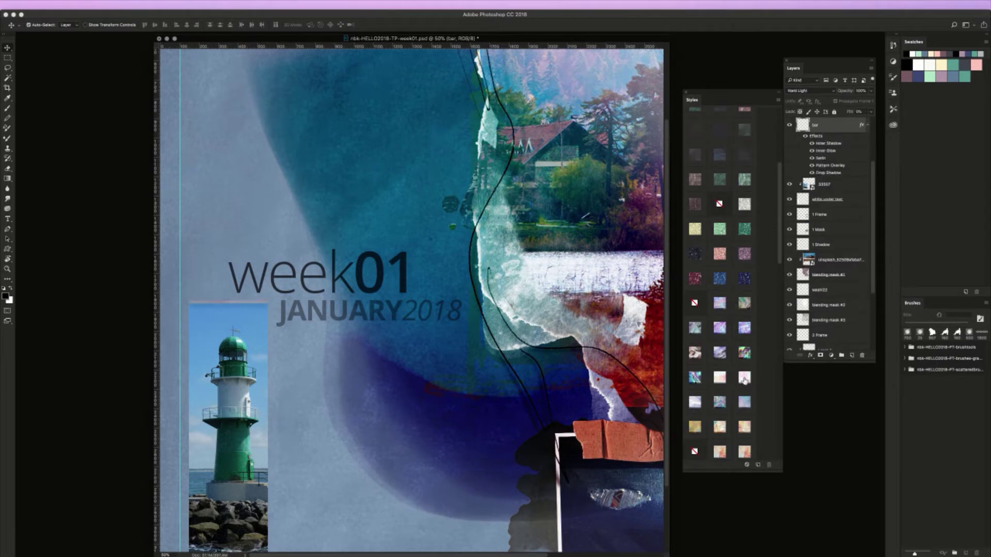
Try several solid colour styles on the bar above the lighthouse, including mauve, pink and blue, and finish with white
drag(779, 242, 766, 310)
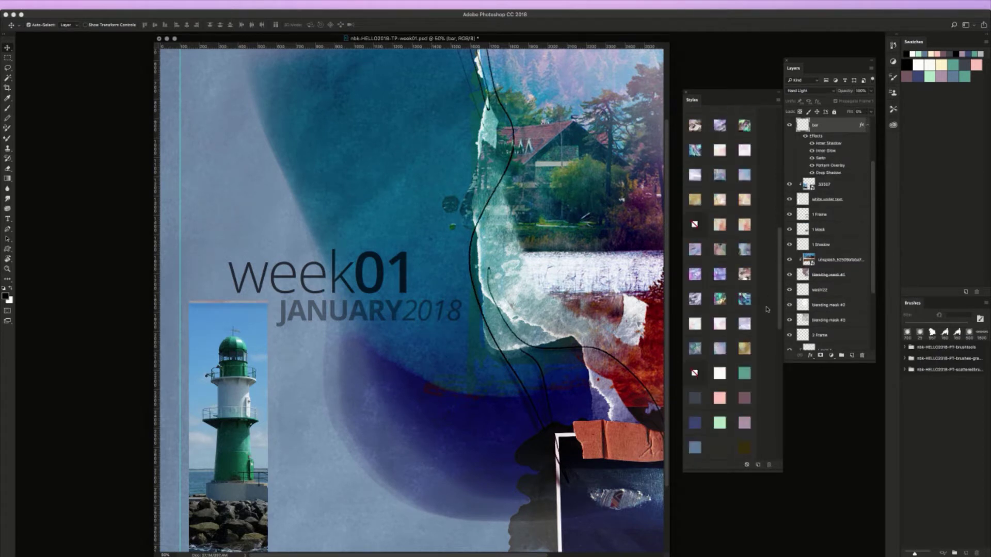
scroll(767, 309, down, 10)
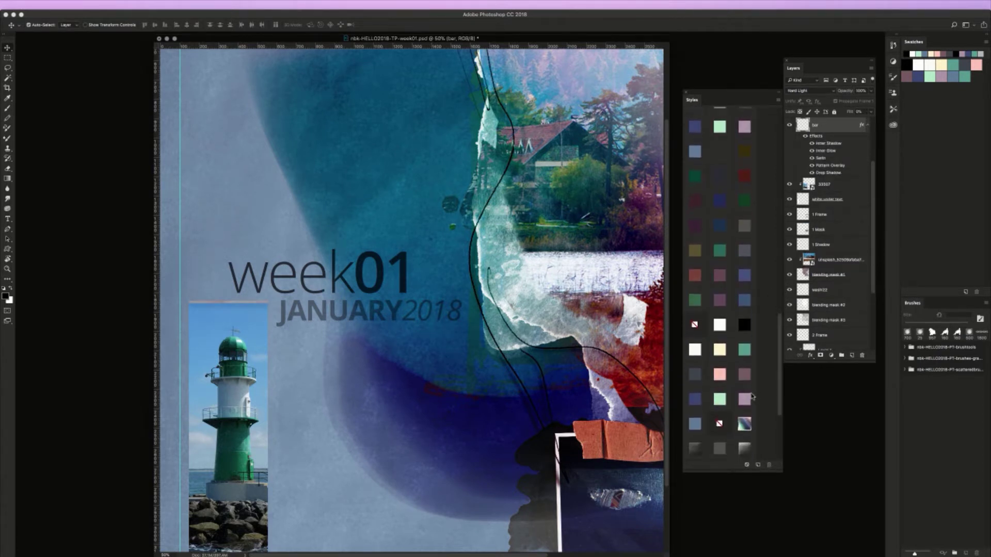
click(723, 397)
click(743, 402)
click(745, 378)
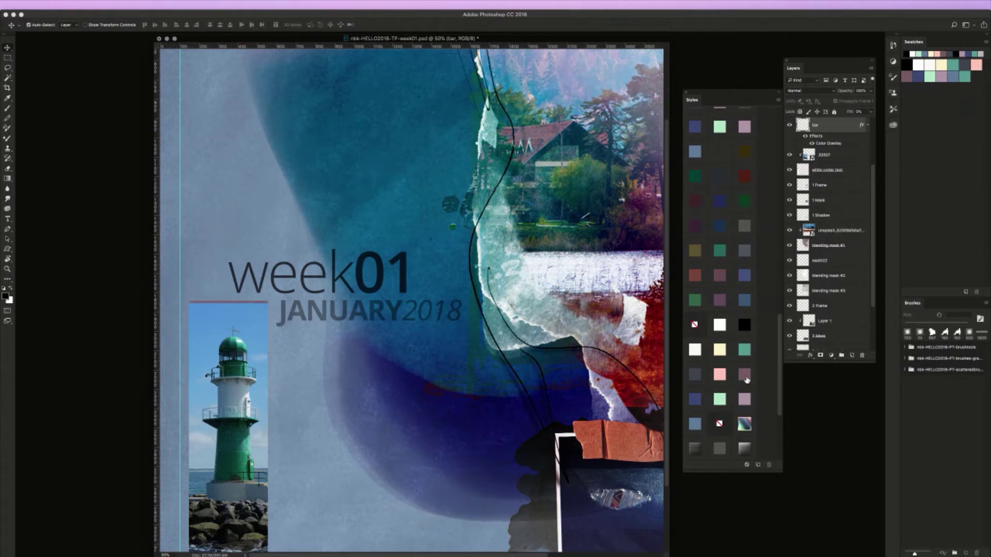
click(722, 375)
click(694, 401)
click(695, 426)
click(719, 325)
key(super+minus)
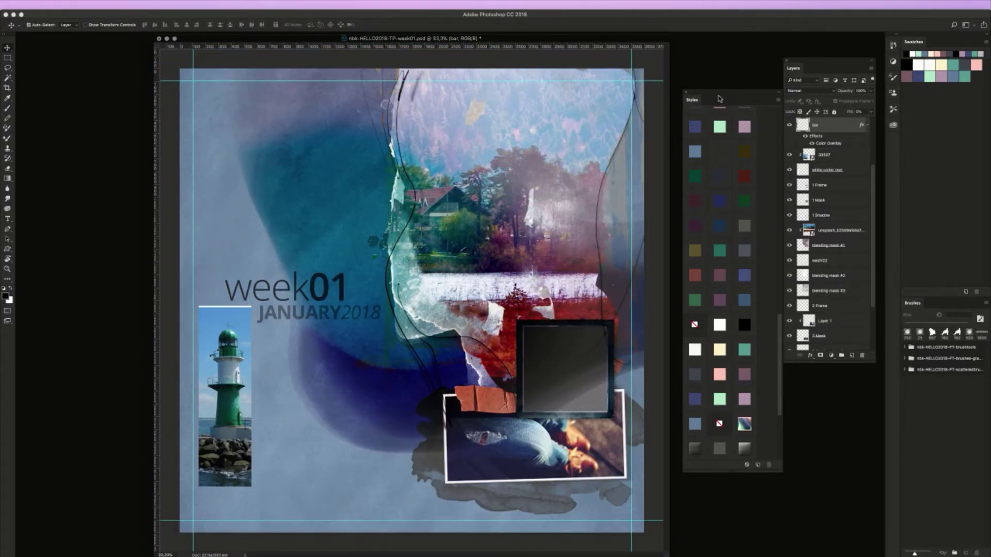
Select the "1 Mask" layer, find the dark sparkler photo in Deep and place it into the week01 template in Photoshop
click(589, 420)
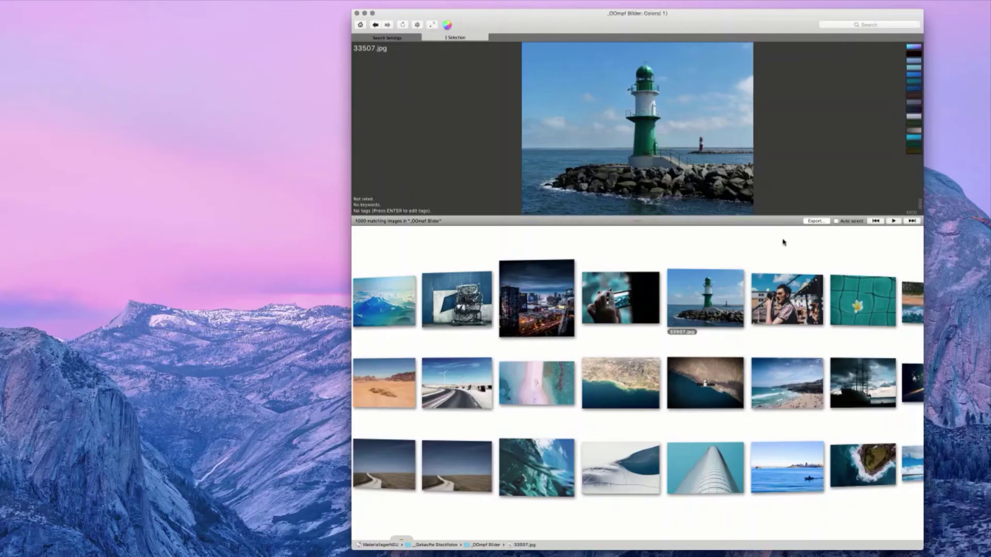
drag(802, 249, 435, 246)
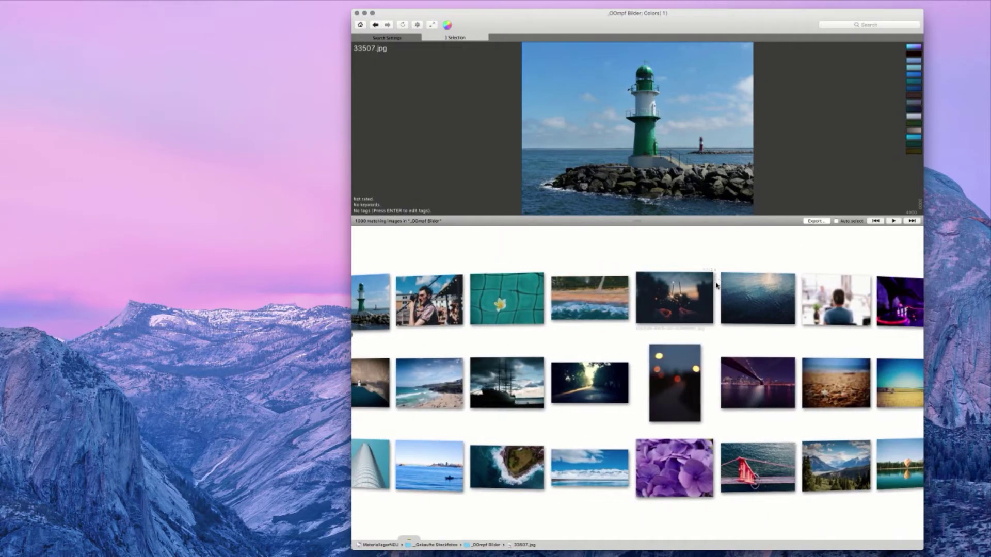
click(666, 292)
drag(665, 292, 223, 354)
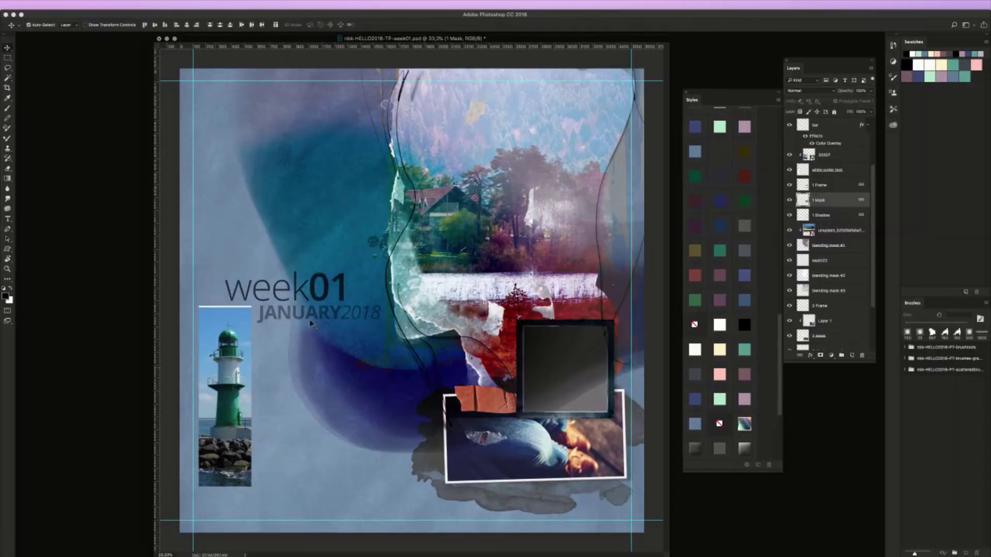
Scale down and position the sparkler photo over the small dark frame, and clip it to the "1 Mask" layer
drag(357, 283, 459, 323)
drag(316, 217, 454, 319)
drag(455, 304, 465, 325)
key(Return)
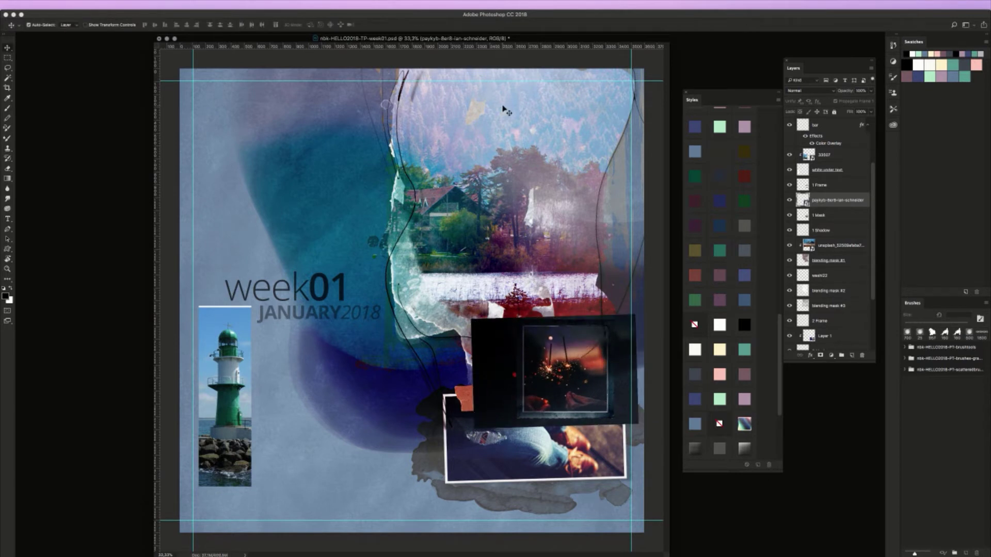
key(super+alt+g)
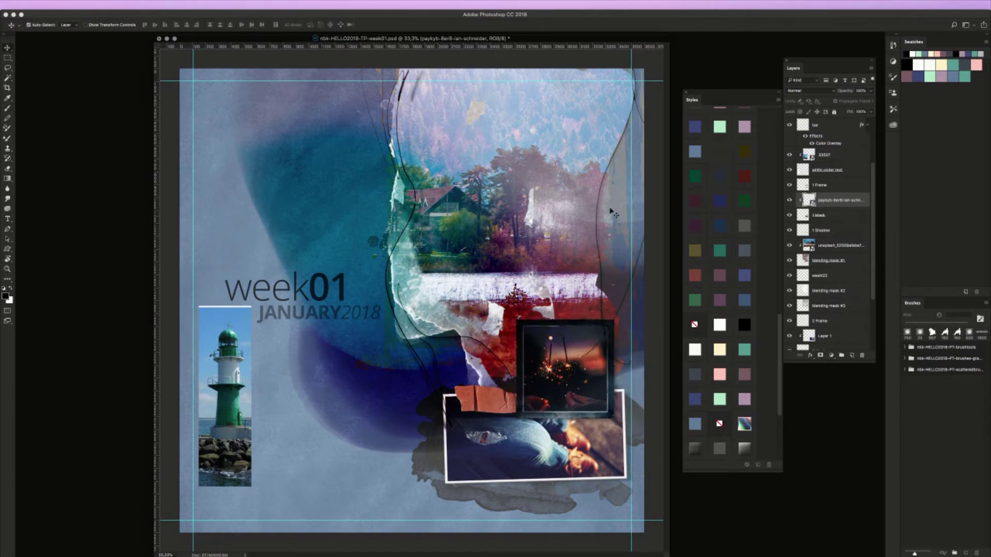
Replace the "week01" title text with "Our first Week"
click(342, 293)
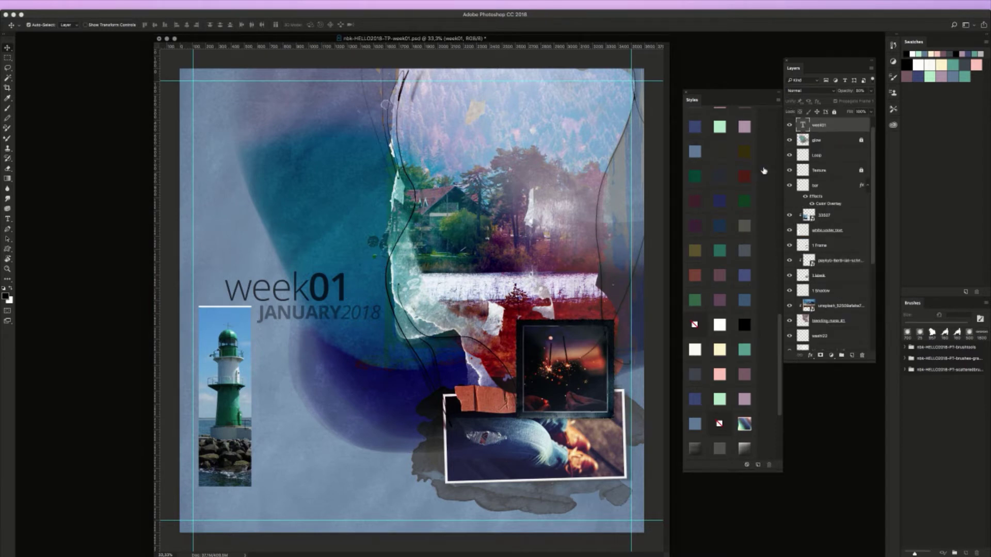
double_click(800, 126)
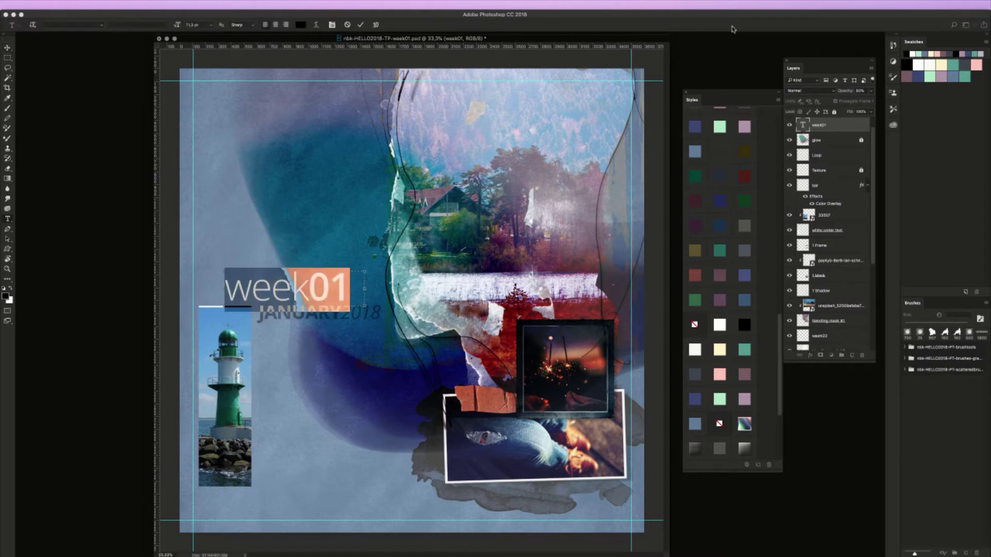
text(Our)
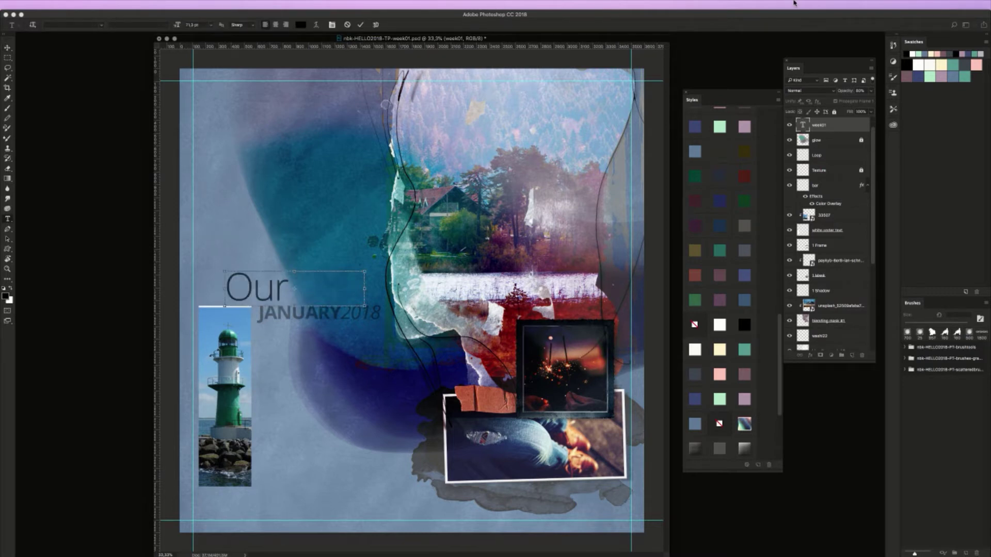
text(first)
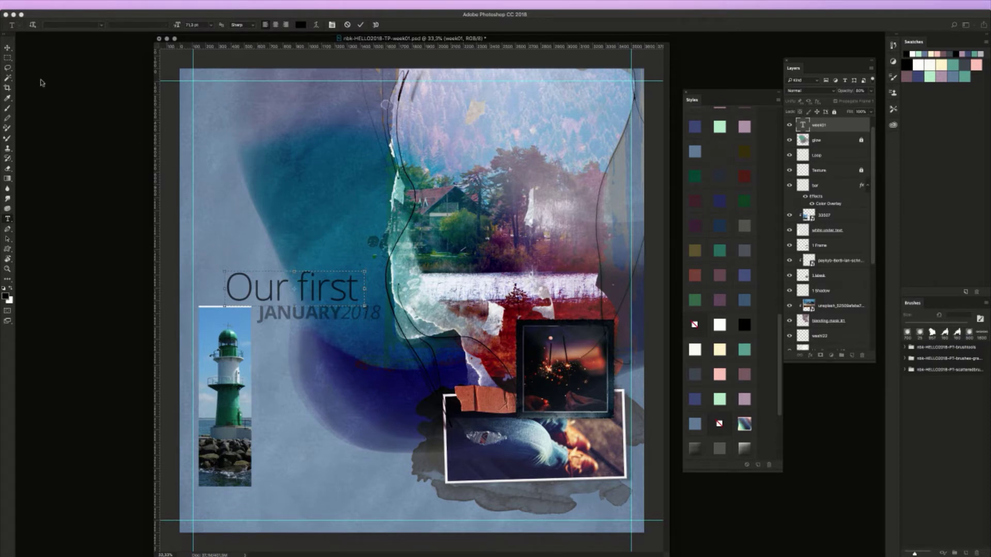
click(8, 48)
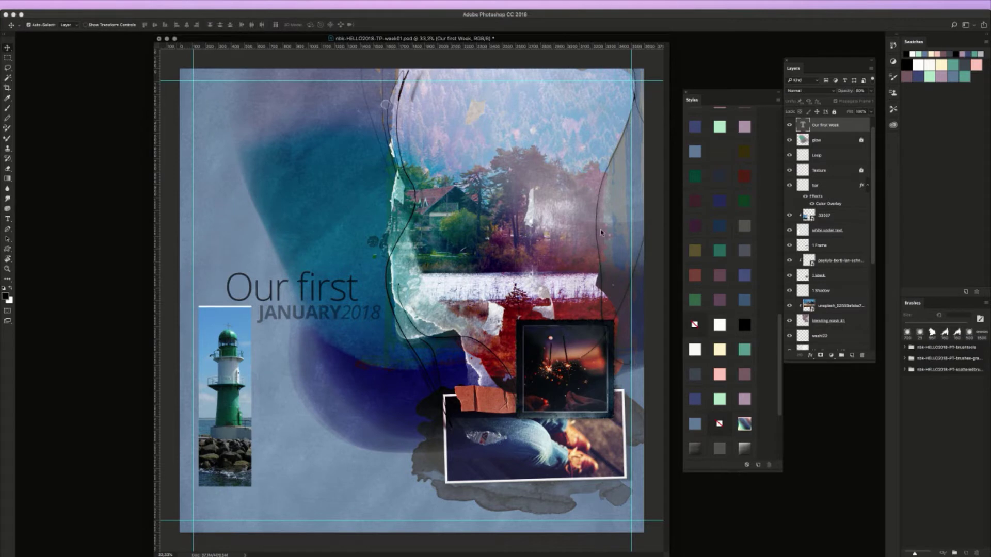
Enlarge the title's text box to fit all of "Our first Week" and align the title with the lighthouse strip's left edge
double_click(803, 126)
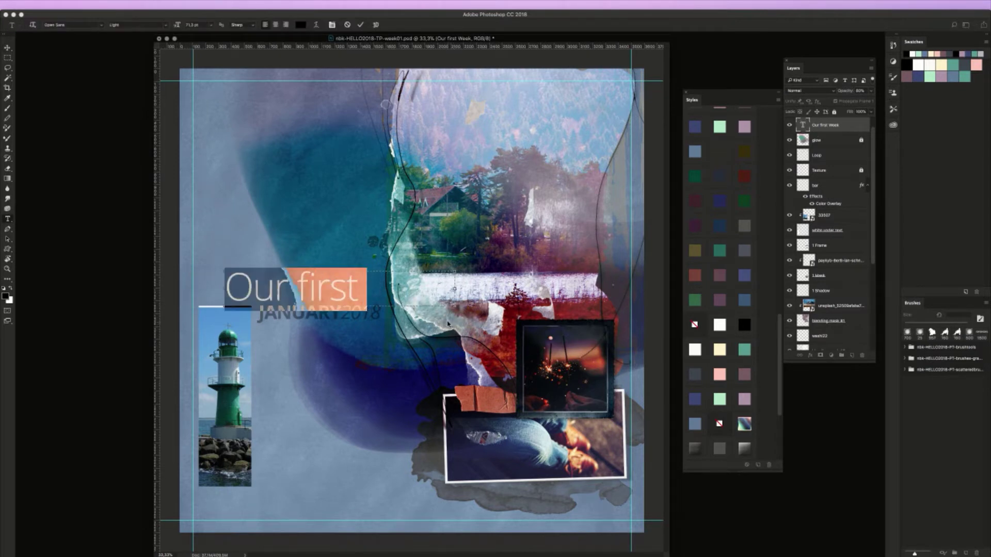
drag(455, 305, 534, 345)
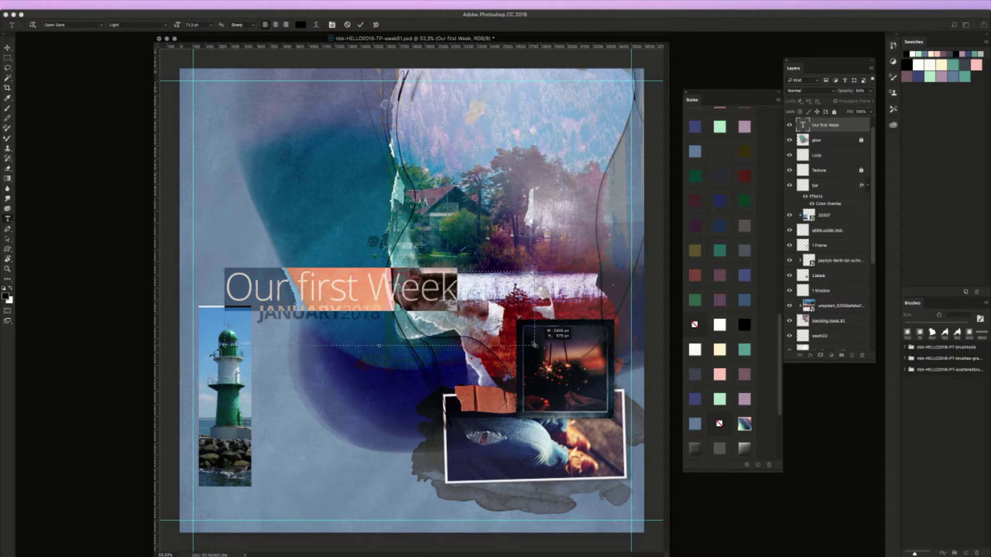
click(8, 47)
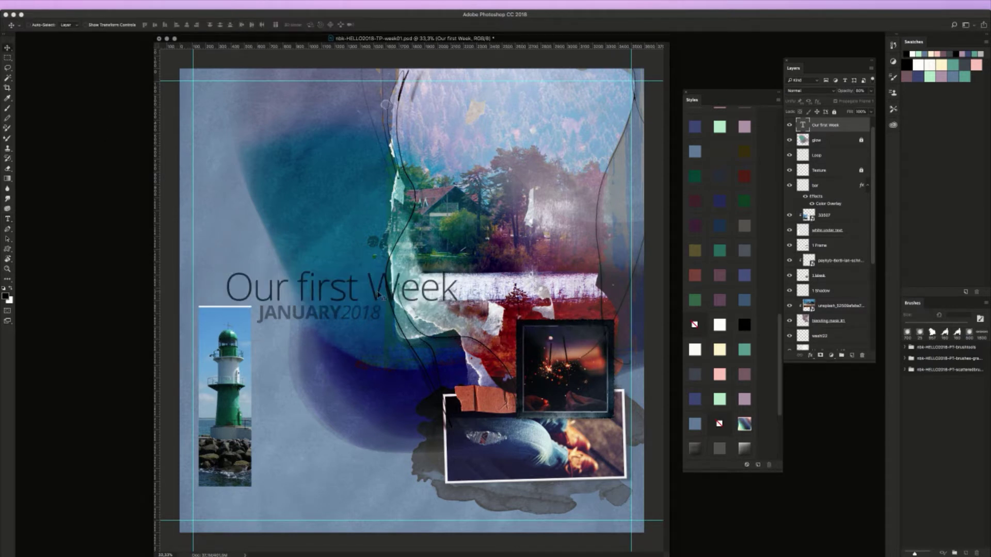
drag(382, 295, 356, 291)
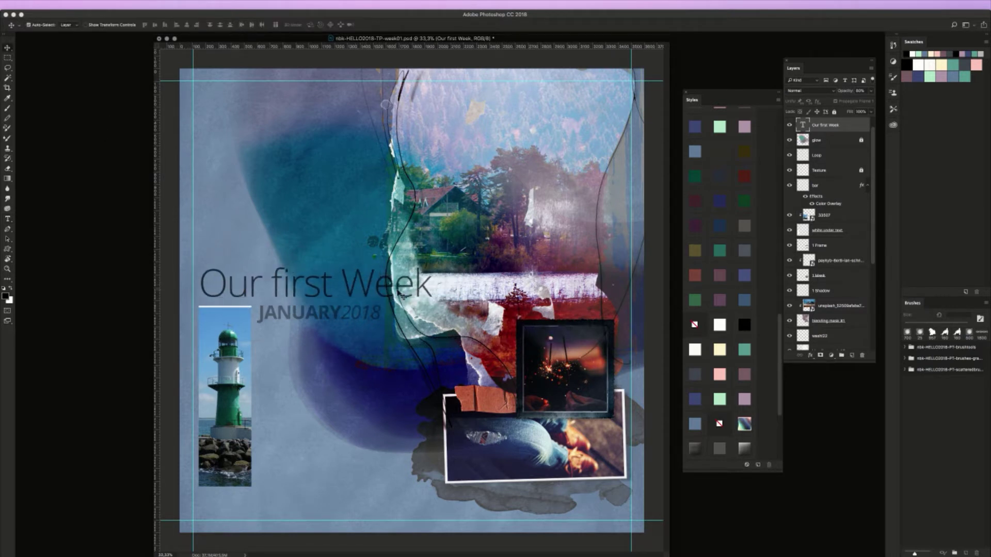
Put "Week" on a second line in a narrower text box and move the title up above the JANUARY2018 line
double_click(803, 125)
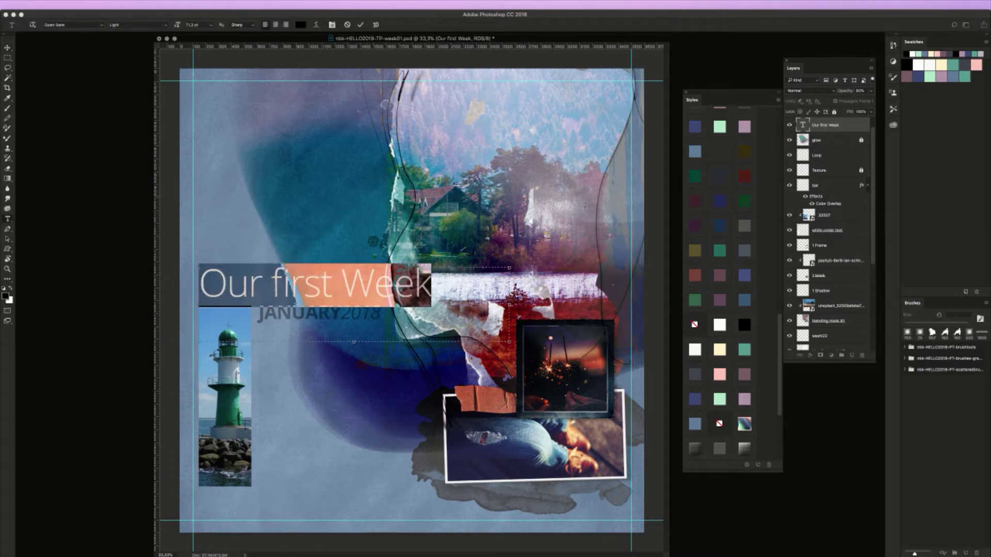
click(337, 282)
key(Return)
key(super+a)
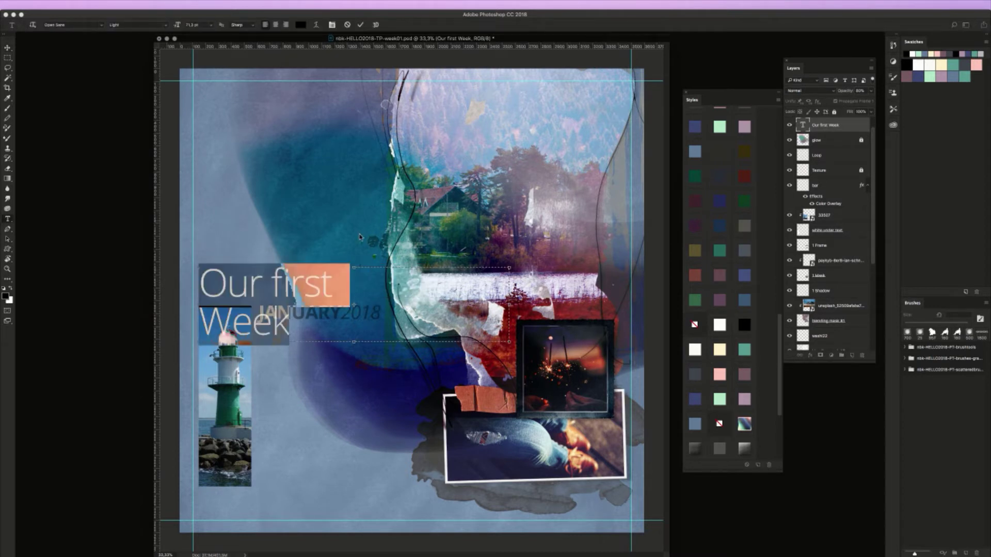
drag(509, 307, 350, 305)
click(8, 49)
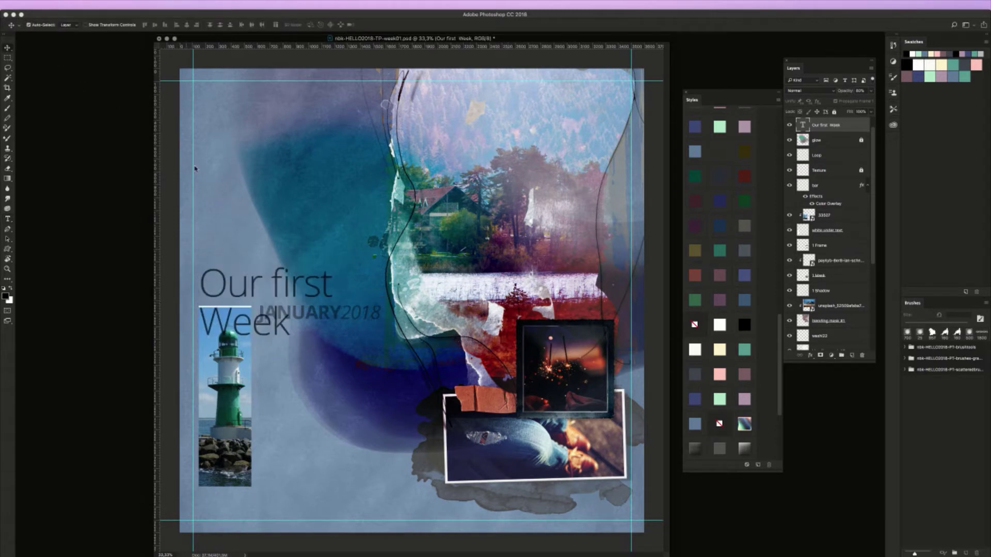
drag(291, 294, 317, 252)
Enlarge the text box of the JANUARY2018 date line downward and slightly wider, keeping its text
click(345, 315)
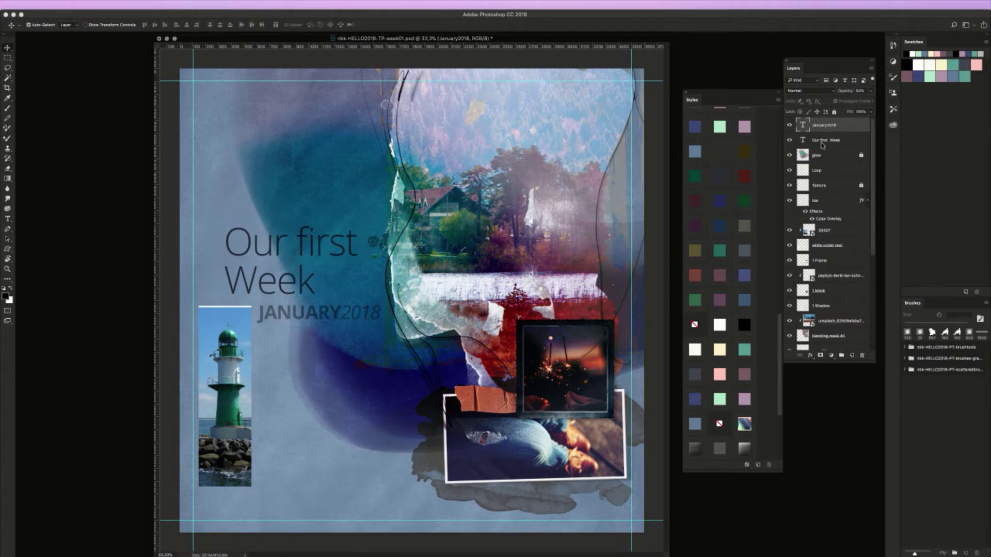
double_click(803, 125)
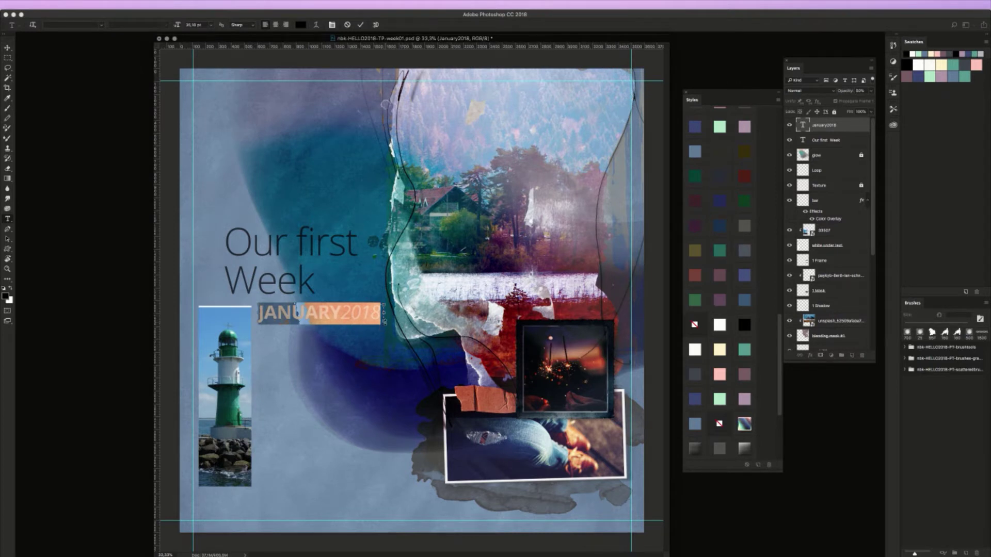
drag(384, 322, 395, 360)
click(345, 310)
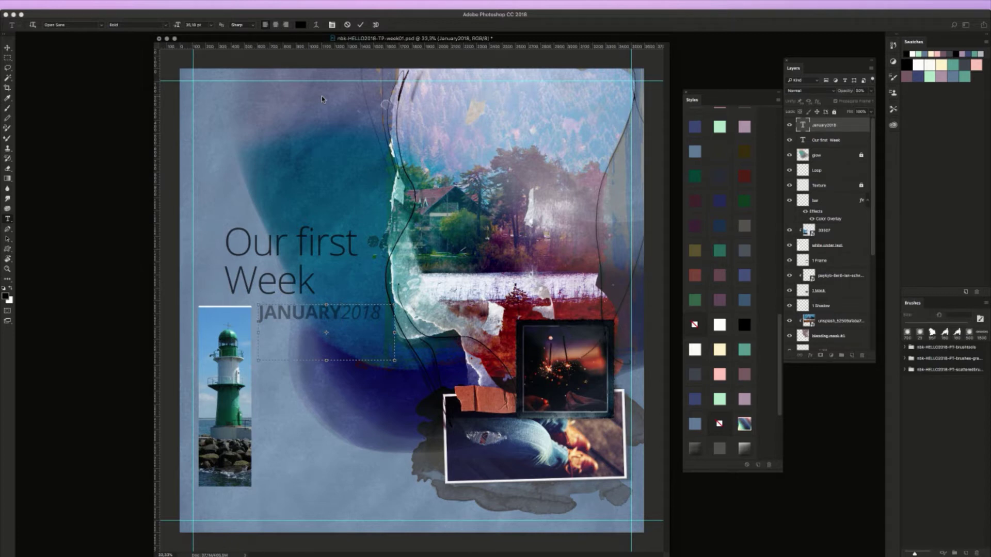
click(8, 48)
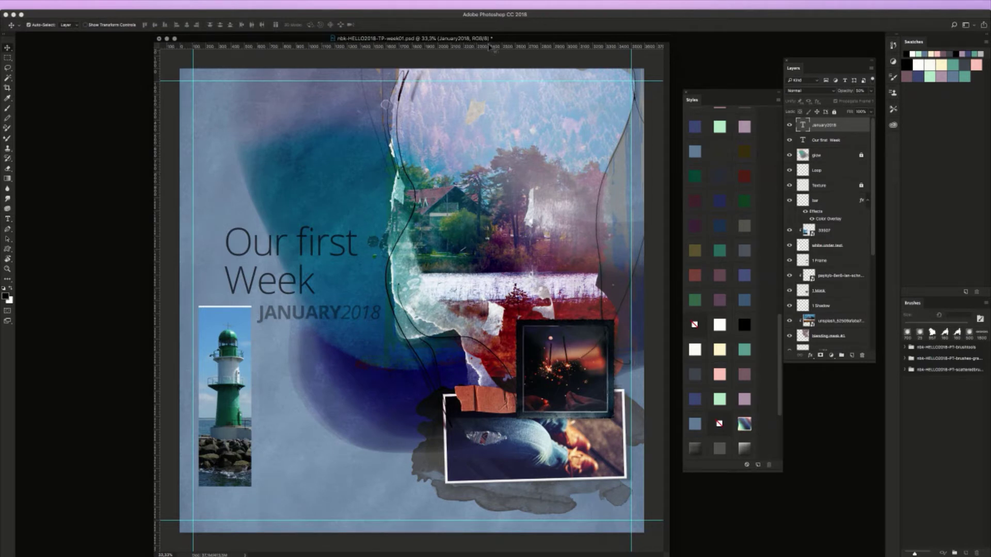
Look through the canvas rotation and flip options of the Image Rotation command for the week01 layout
mouse_move(497, 41)
mouse_down()
mouse_move(473, 40)
mouse_move(482, 48)
mouse_up()
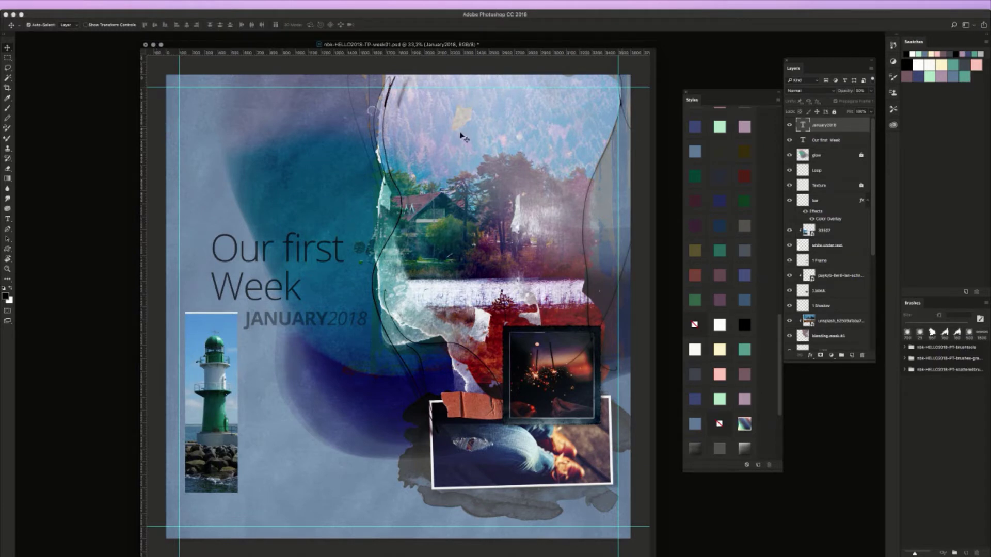
click(106, 4)
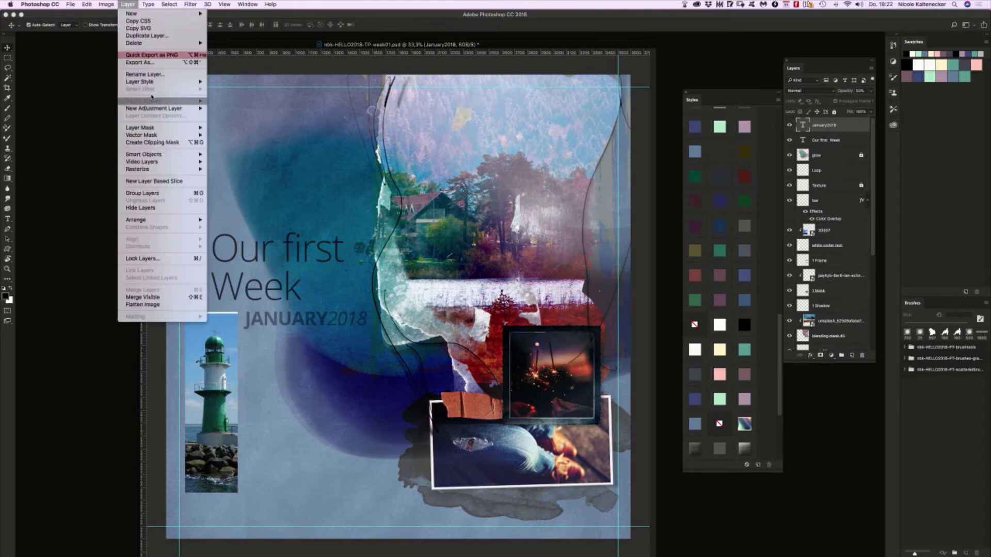
mouse_move(106, 3)
mouse_move(141, 81)
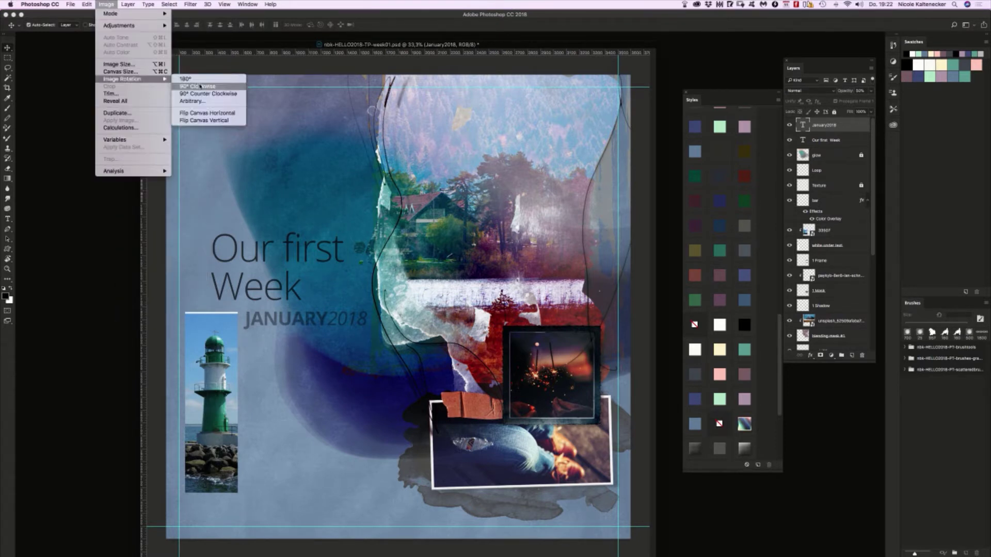
Open nbk-HELLO2018-TP-week02.psd from the nbk-HELLO2018-TP-week02 folder and position its window over the week01 document
key(super+o)
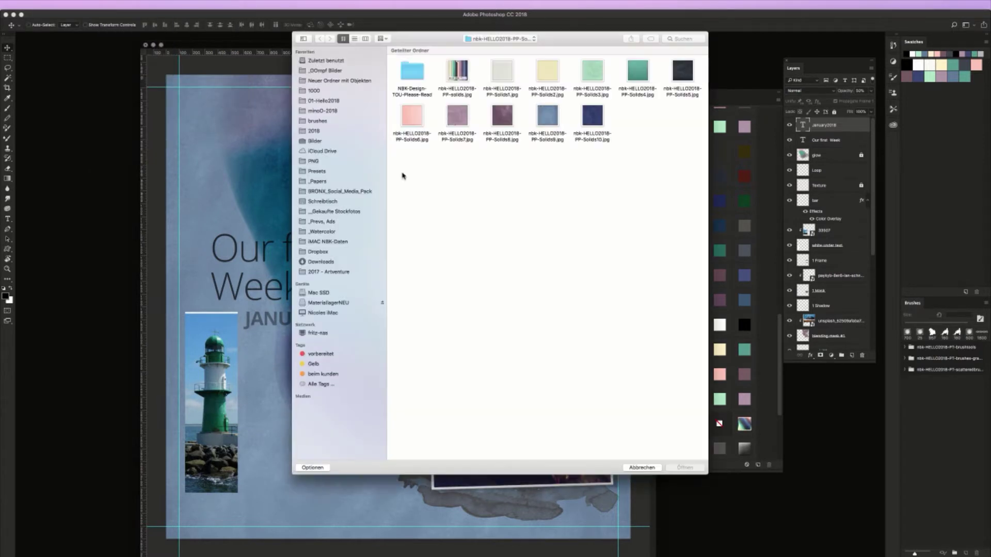
click(513, 38)
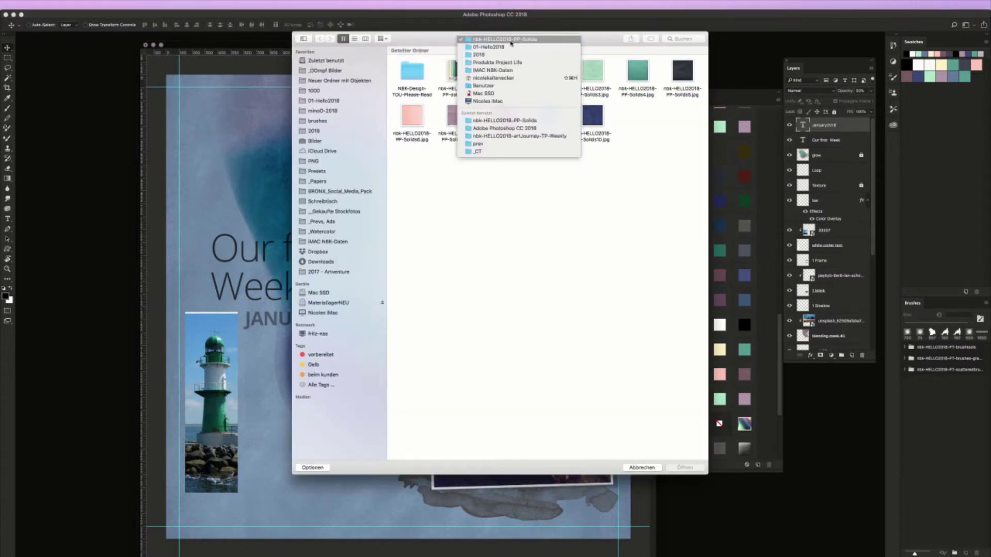
click(546, 136)
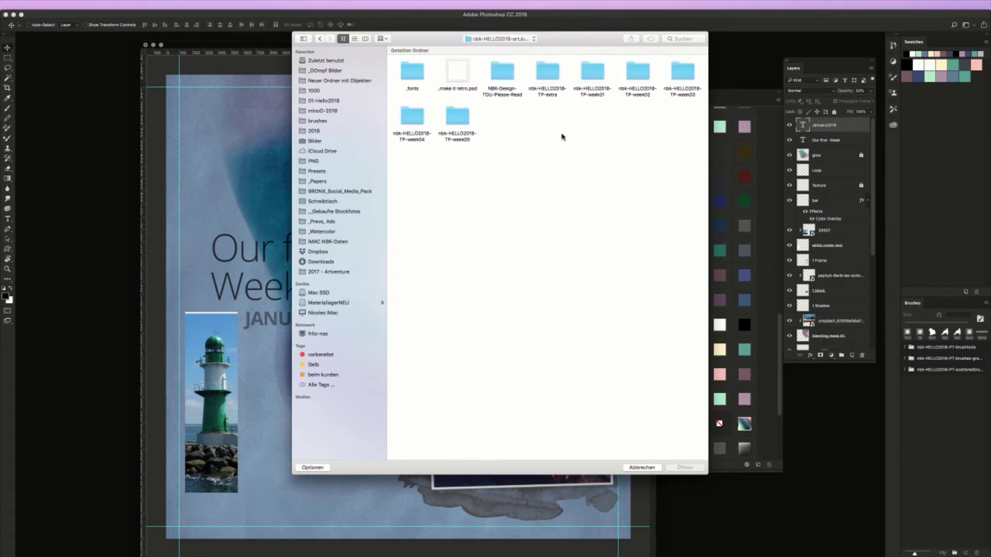
double_click(639, 74)
click(548, 77)
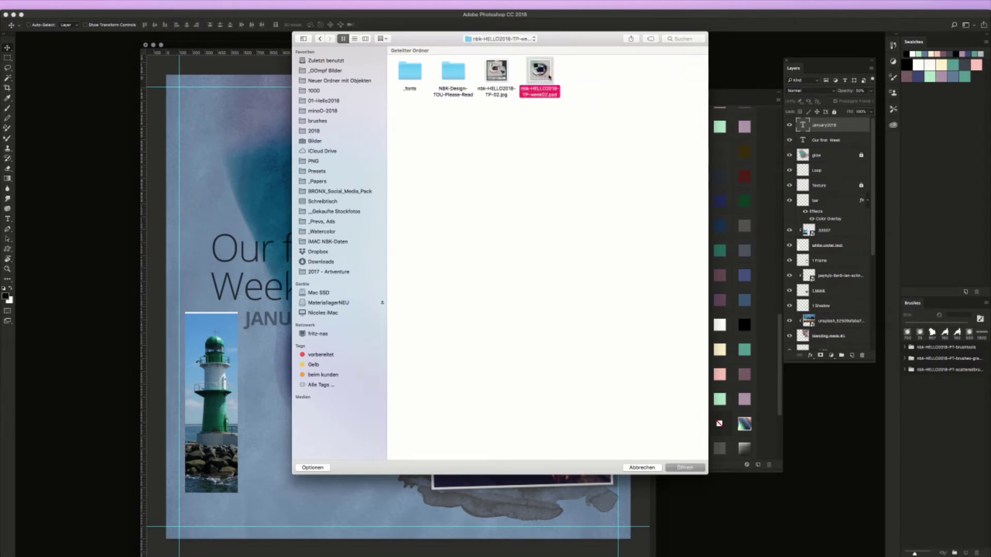
double_click(549, 77)
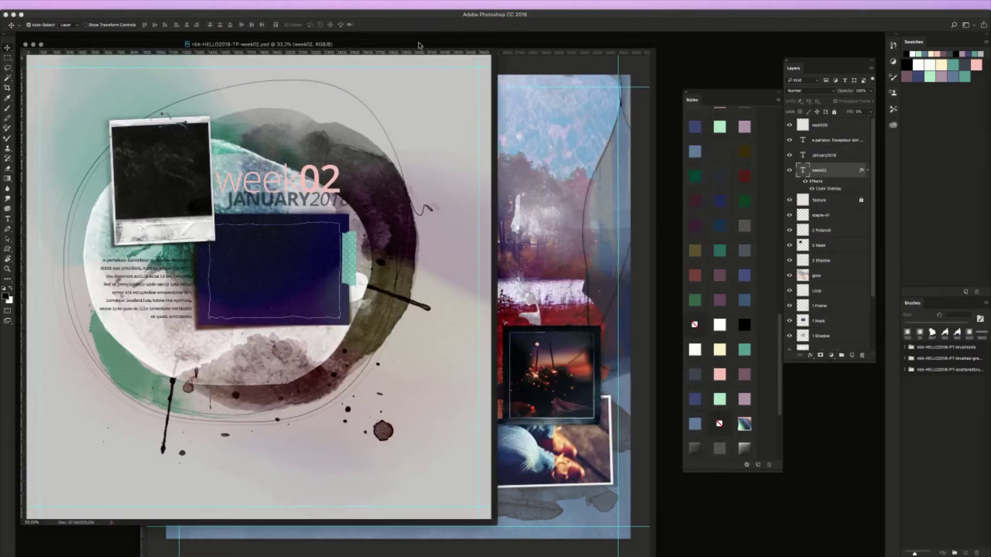
drag(419, 45, 550, 68)
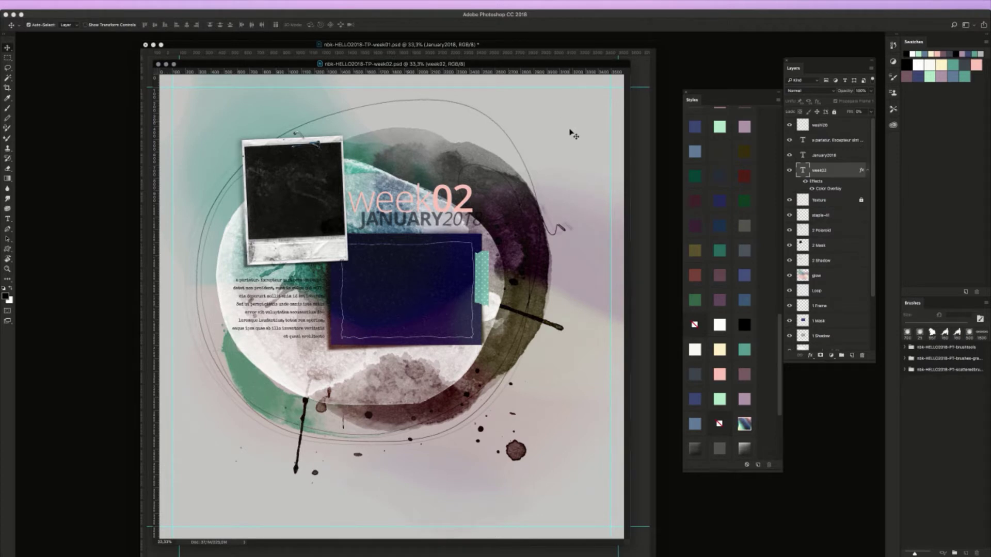
Rotate all elements of the week02 layout together 90° clockwise with Free Transform
drag(192, 503, 591, 92)
key(super+t)
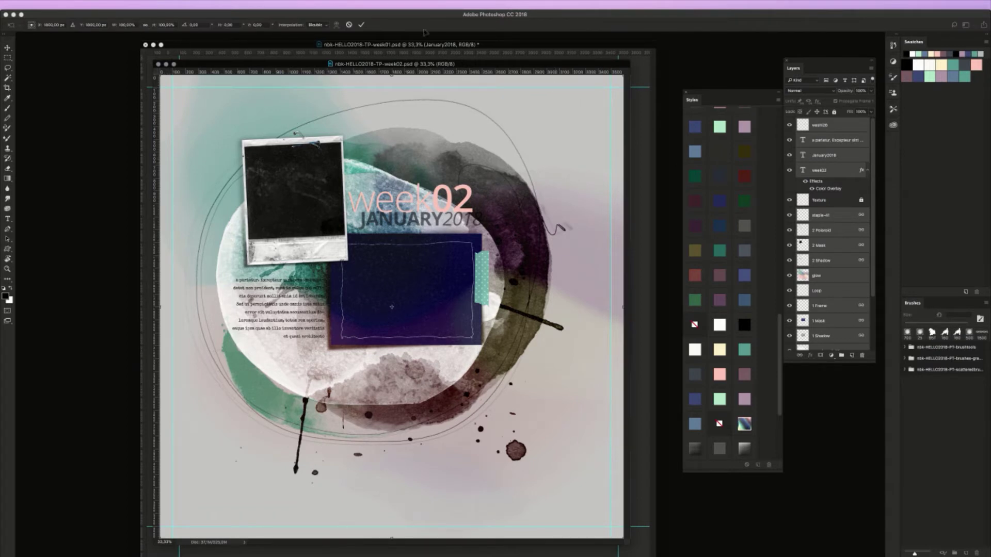
key(super+minus)
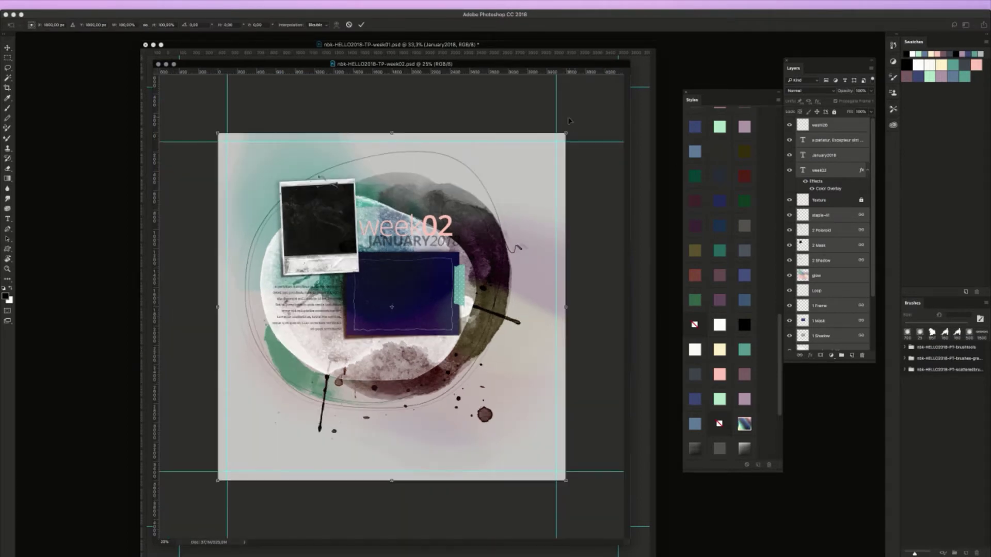
drag(569, 120, 484, 379)
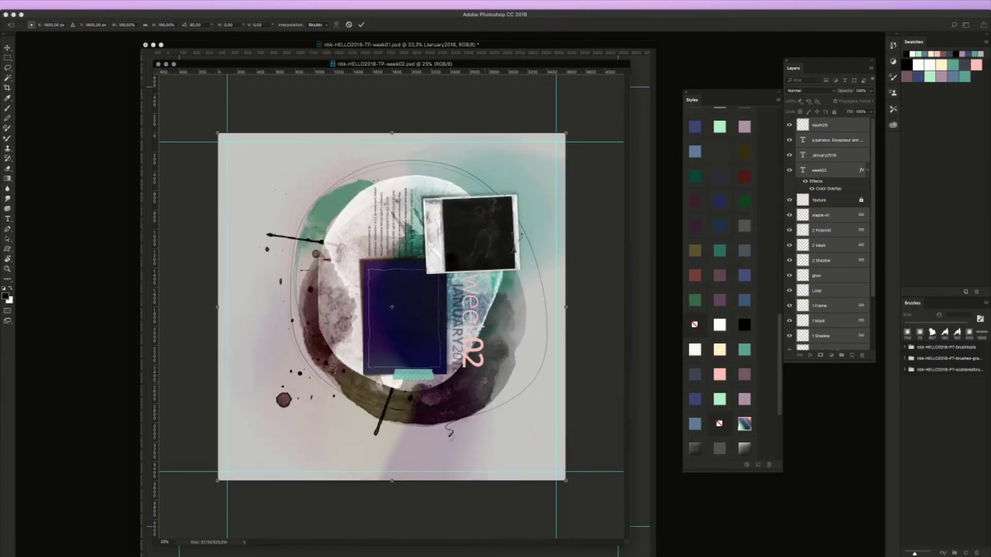
key(Return)
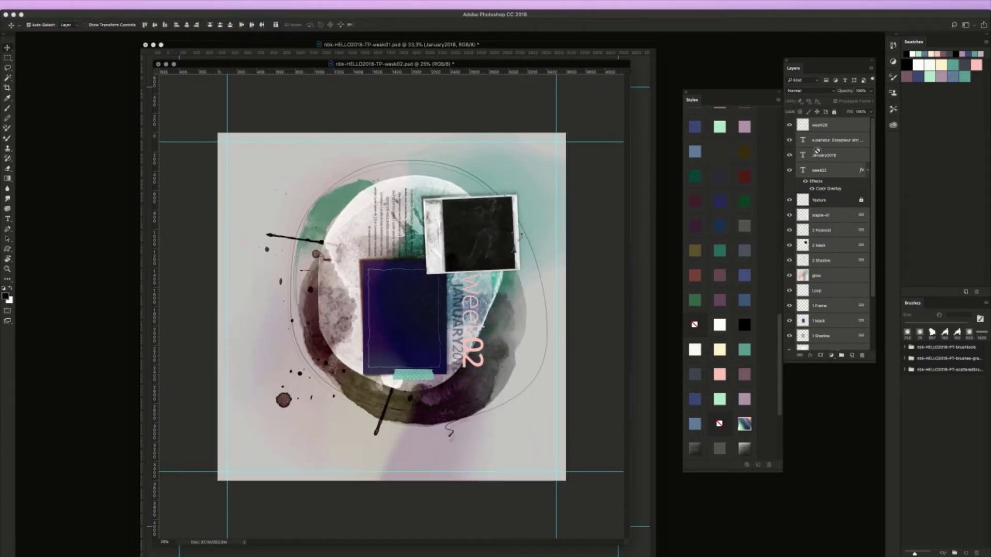
Rotate the paragraph, January2018 and week02 text layers together 90° counterclockwise so they read horizontally
click(826, 144)
shift+click(830, 170)
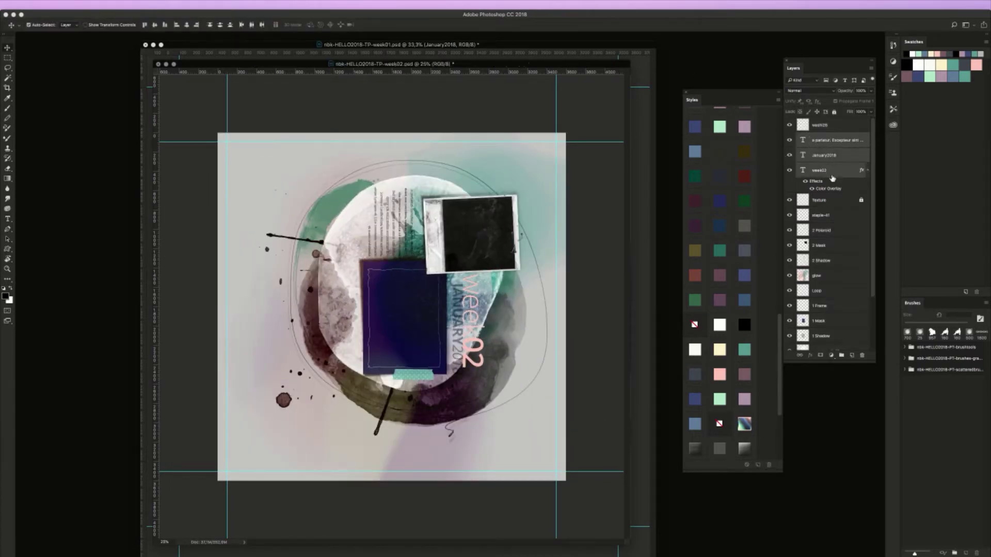
key(super+t)
drag(527, 133, 309, 215)
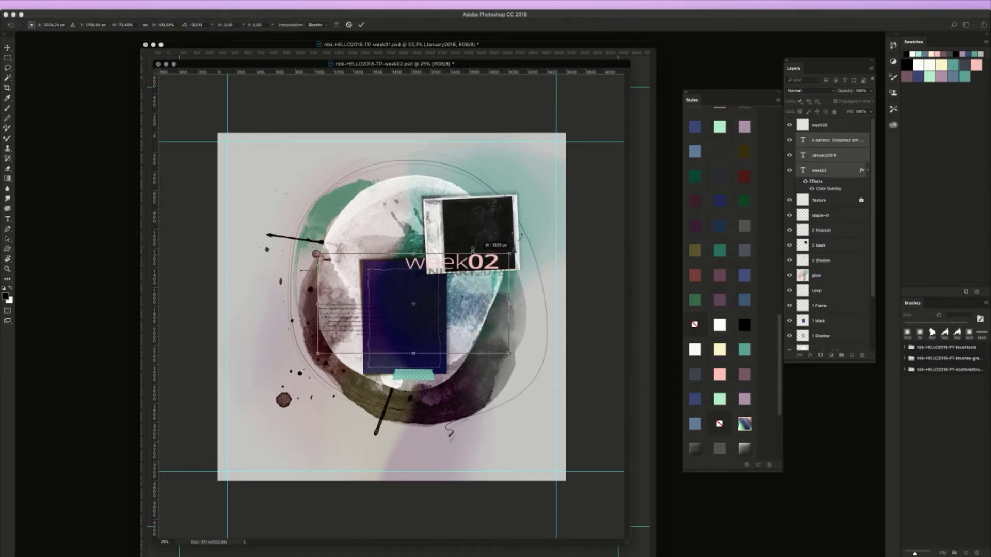
Move the week02 title just below the blue photo mask and JANUARY2018 beside the paragraph near the page's lower edge
drag(474, 226, 487, 384)
key(Return)
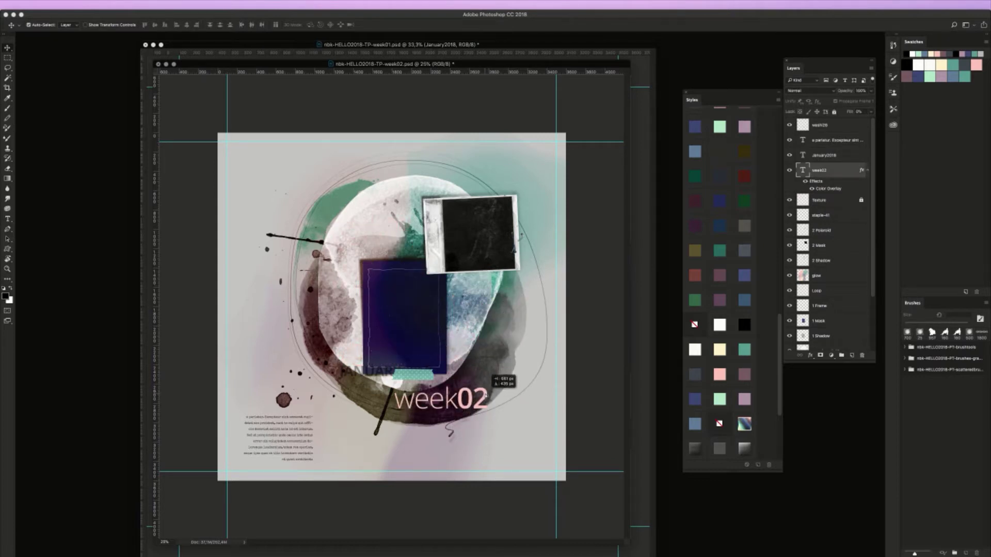
drag(380, 373, 340, 459)
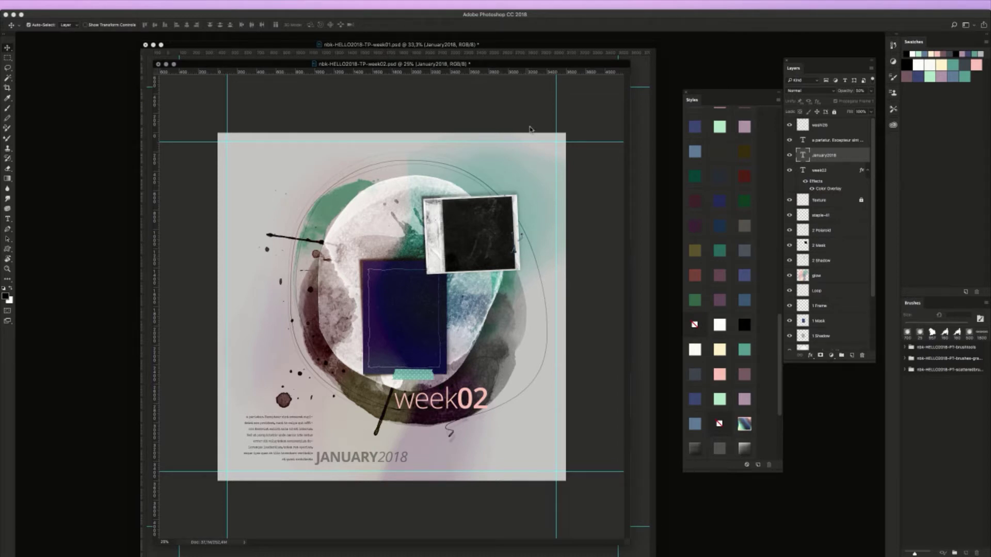
Rotate the linked Polaroid counterclockwise to stand upright with a slight tilt and move it beside the blue mask's right edge
click(488, 228)
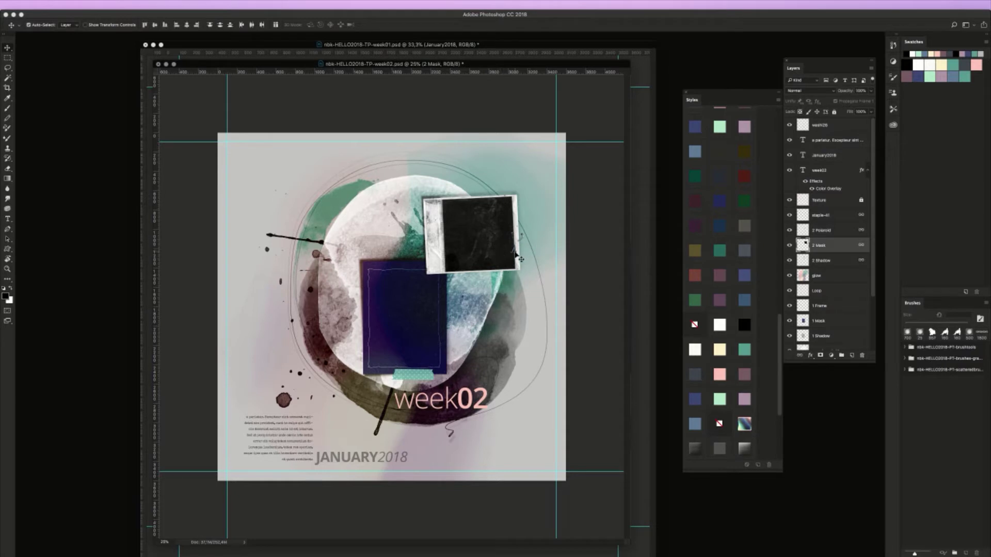
drag(517, 256, 512, 258)
click(471, 232)
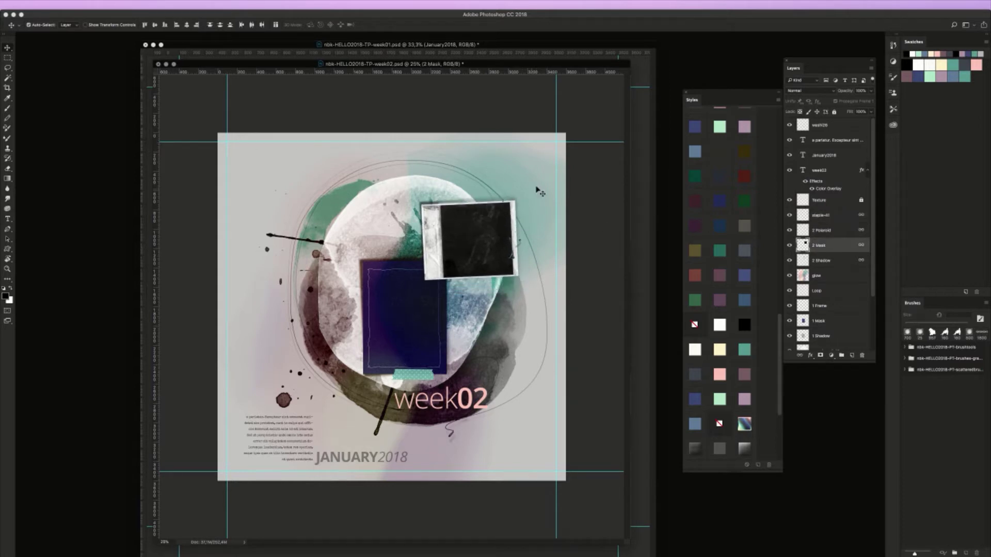
key(ctrl+t)
drag(531, 144, 400, 181)
drag(505, 236, 527, 305)
key(Return)
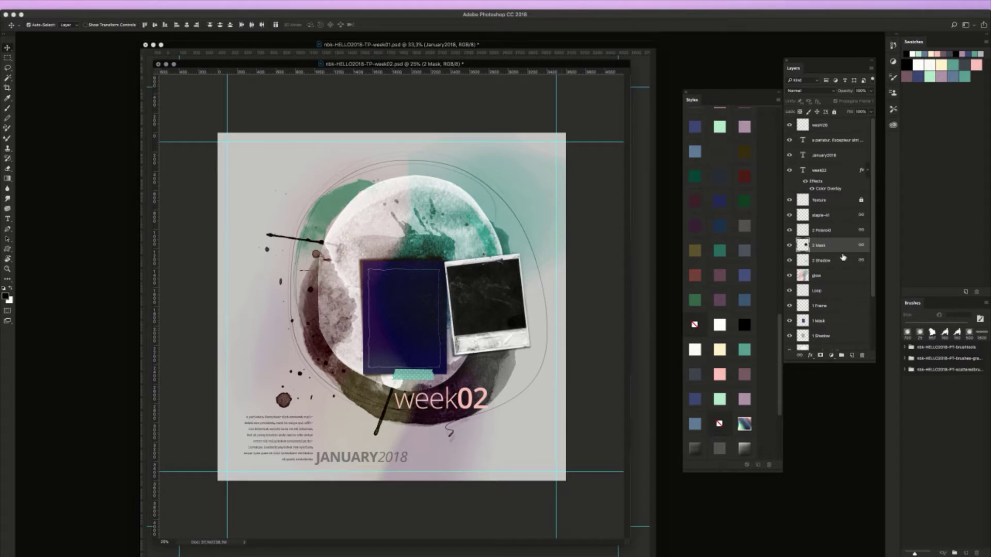
Shift the Polaroid up and left to overlap the blue mask, lengthen the layer list and select the 2 Mask layer
drag(510, 301, 515, 268)
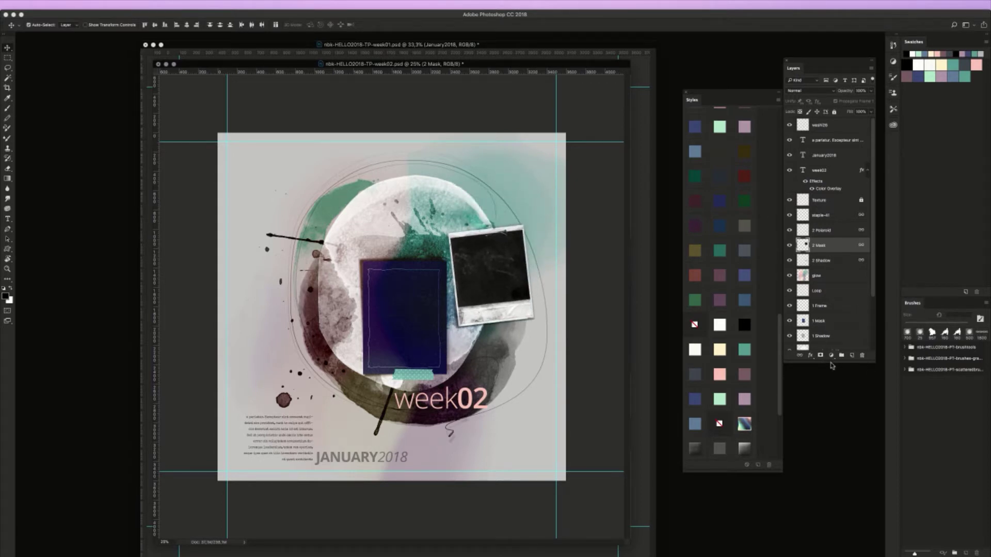
drag(829, 362, 813, 543)
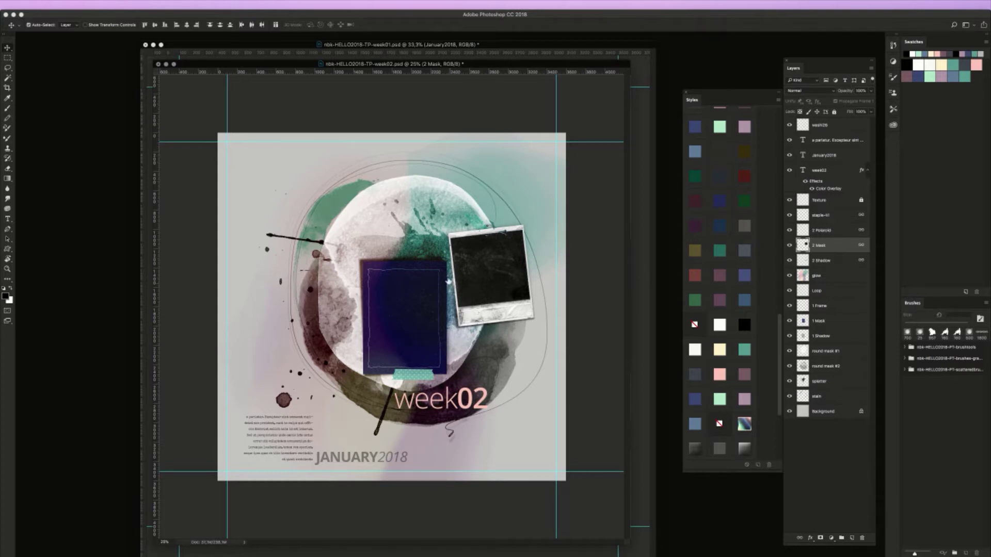
mouse_move(516, 312)
mouse_down()
mouse_move(540, 212)
mouse_move(470, 262)
mouse_move(525, 284)
mouse_move(513, 253)
mouse_move(503, 276)
mouse_move(535, 289)
mouse_move(497, 285)
mouse_move(500, 313)
mouse_up()
click(821, 247)
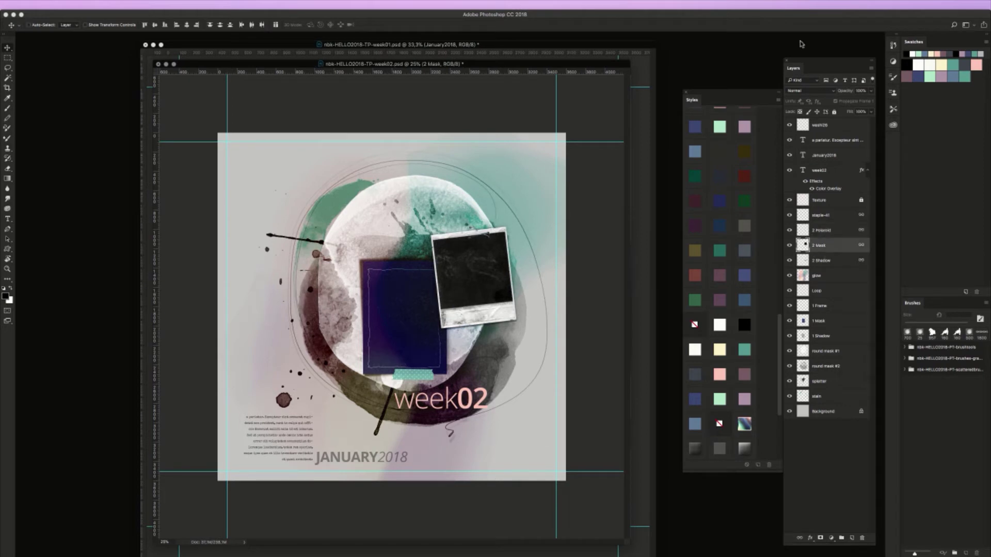
key(super+shift+p)
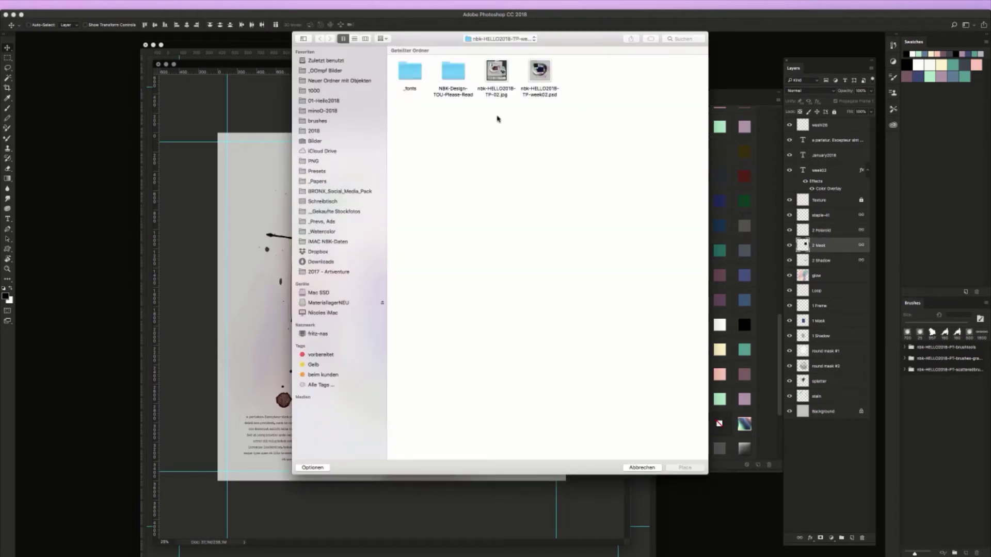
click(333, 262)
click(642, 467)
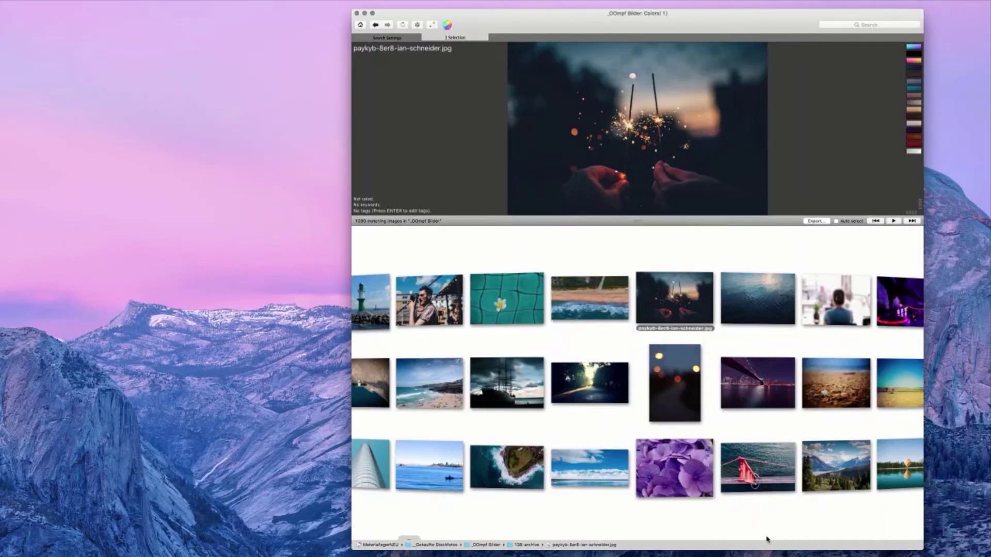
Find the NASA nebula photo in the stock image browser and place it into the week02 document above the 2 Mask layer
scroll(816, 259, right, 5)
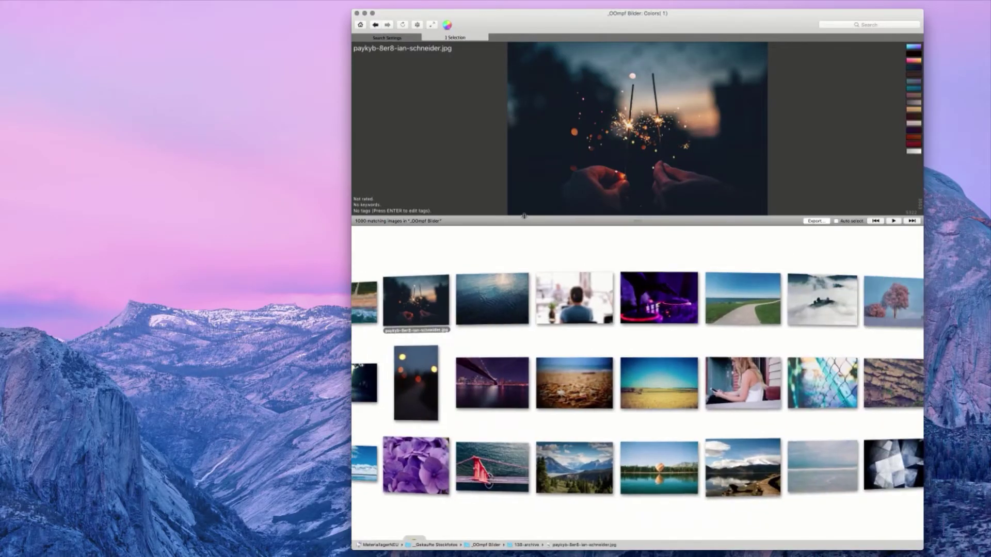
scroll(854, 261, right, 3)
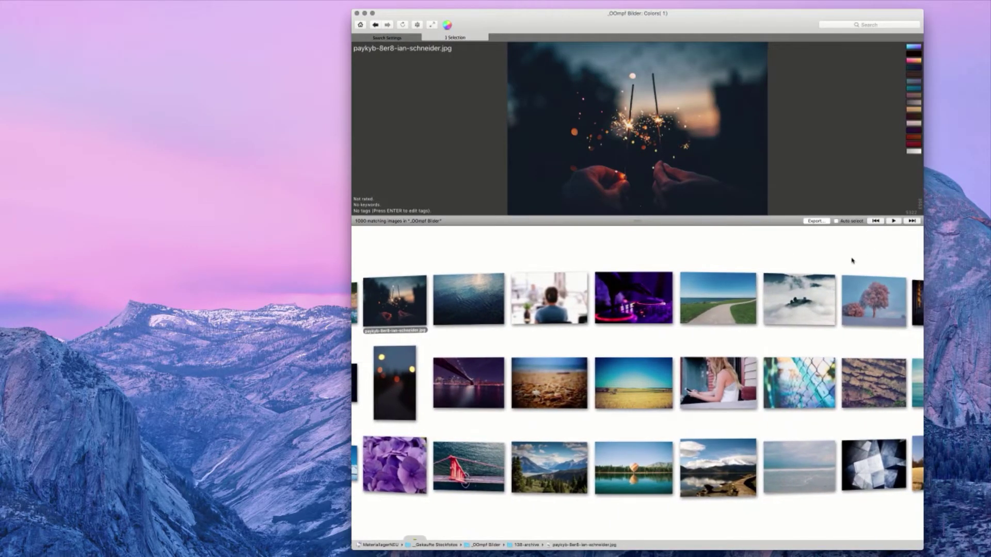
scroll(613, 269, right, 3)
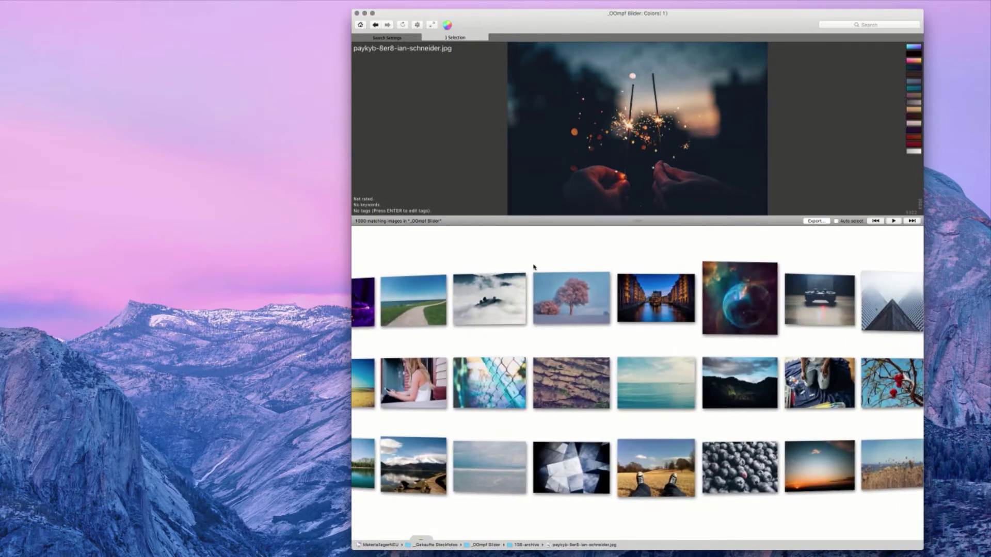
drag(740, 297, 307, 301)
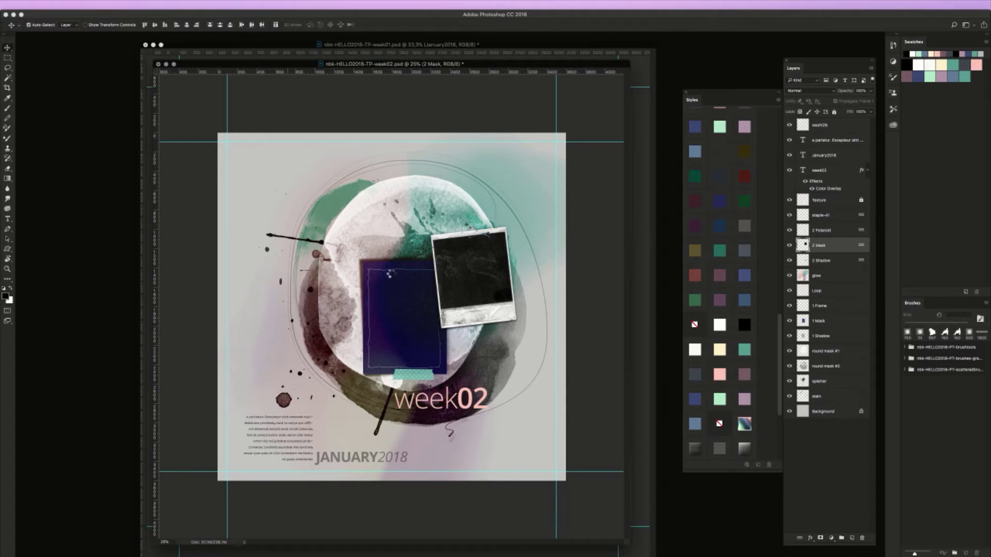
drag(391, 277, 391, 278)
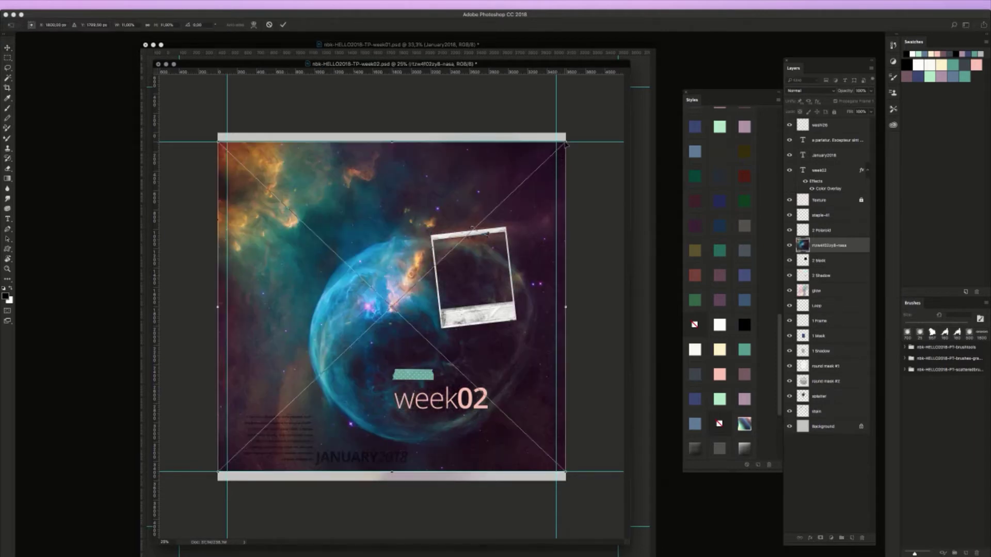
Scale the nebula photo down, tilt it to match the Polaroid's opening and clip it to the 2 Mask layer
drag(566, 145, 341, 355)
drag(316, 410, 501, 259)
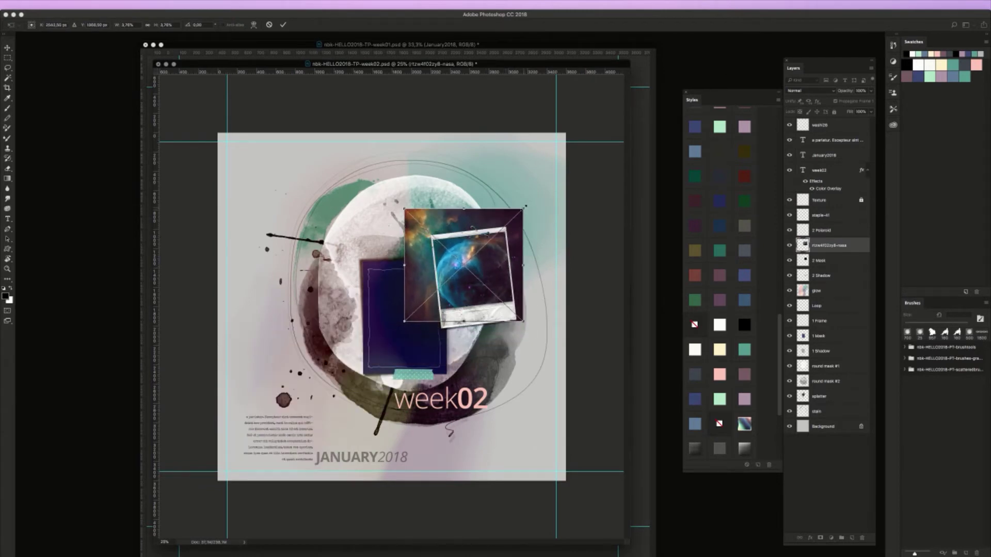
mouse_move(524, 207)
mouse_down()
mouse_move(502, 227)
mouse_move(502, 189)
mouse_move(512, 195)
mouse_up()
drag(410, 241, 423, 238)
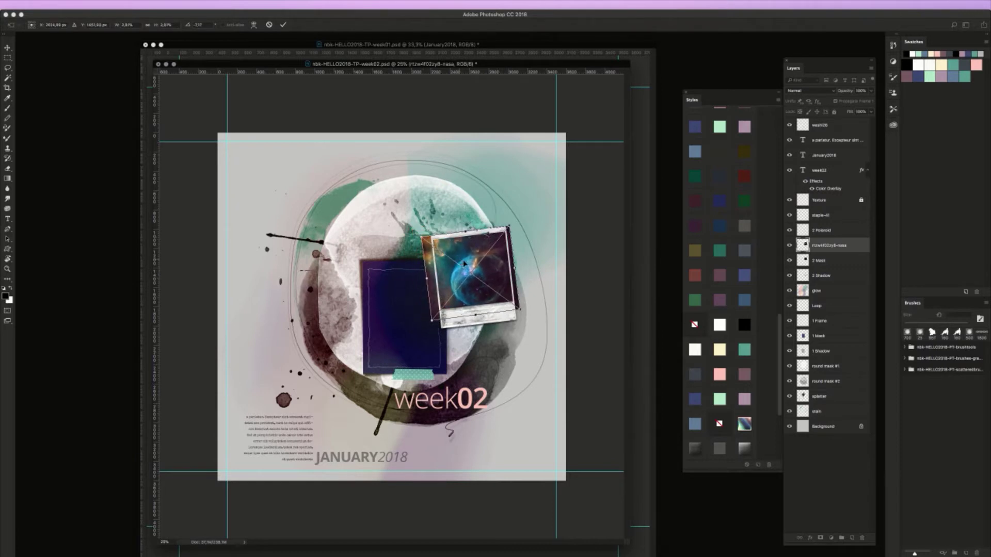
key(Return)
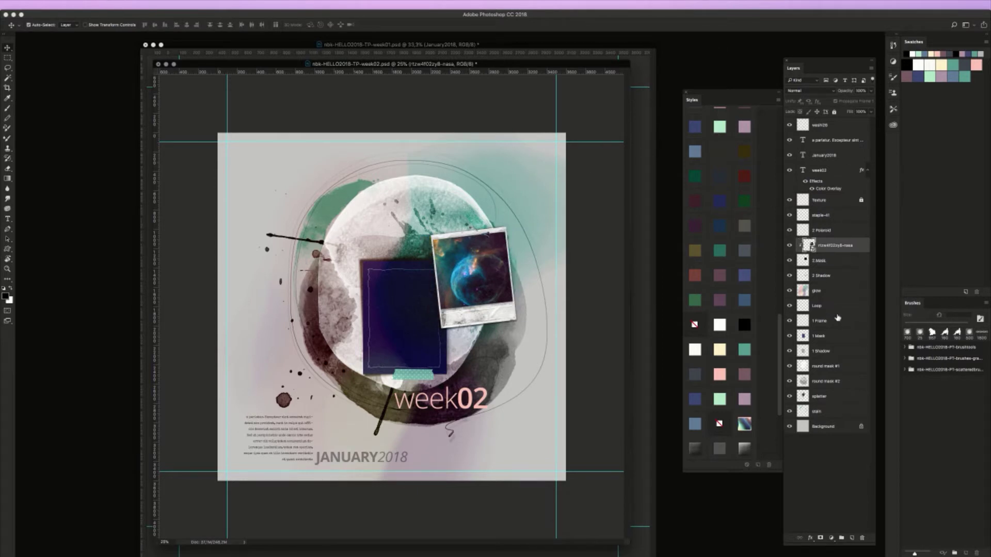
Check the links of the Polaroid's layers by selecting the 2 Polaroid, nebula photo and staple layers in turn
click(499, 317)
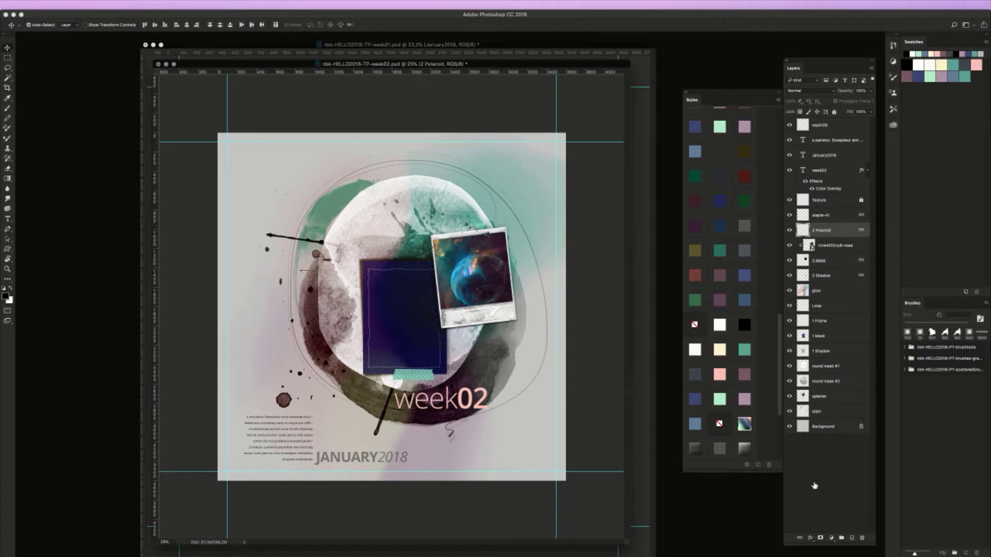
click(847, 247)
click(846, 229)
click(855, 215)
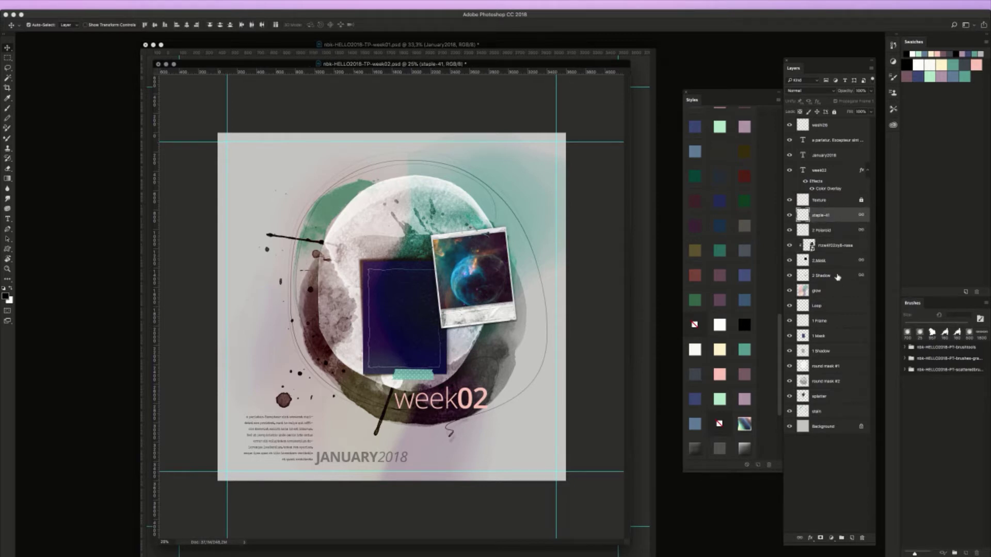
Link the Polaroid's layers from the staple down to 2 Shadow, including the nebula photo, and shift the Polaroid slightly to the right
shift+click(839, 275)
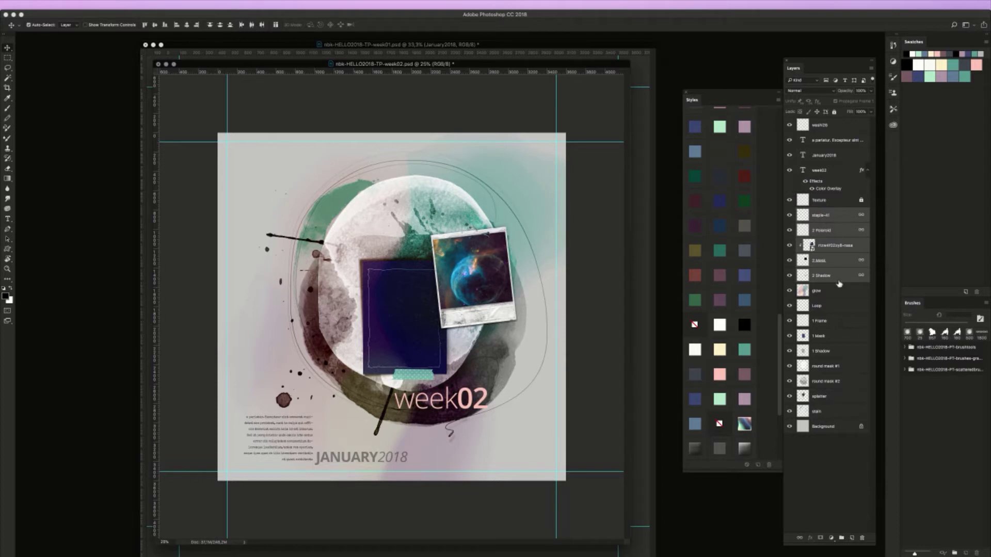
click(842, 219)
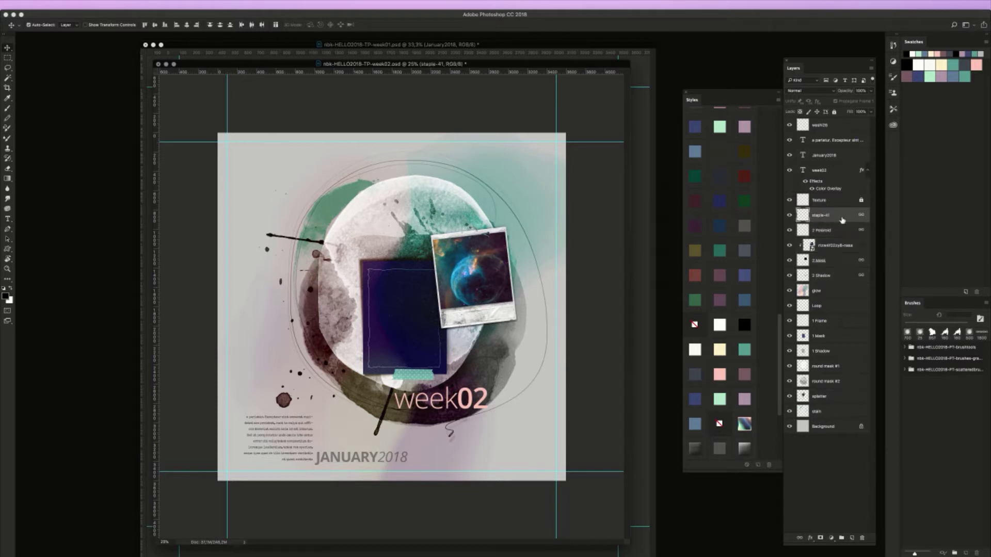
shift+click(839, 277)
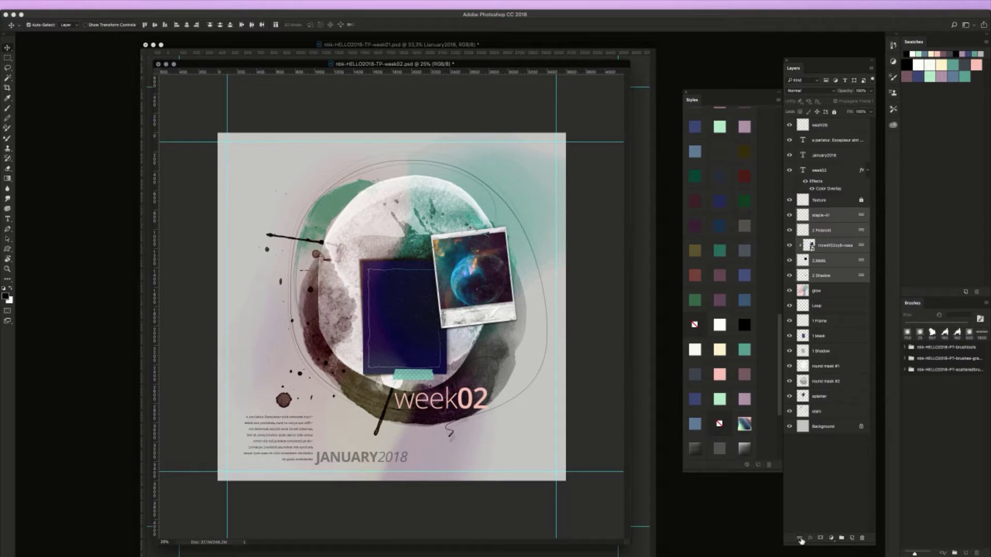
drag(495, 253, 496, 276)
Lock the glow layer and move the linked blue mask, frame and shadow up within the white circle
drag(401, 318, 405, 297)
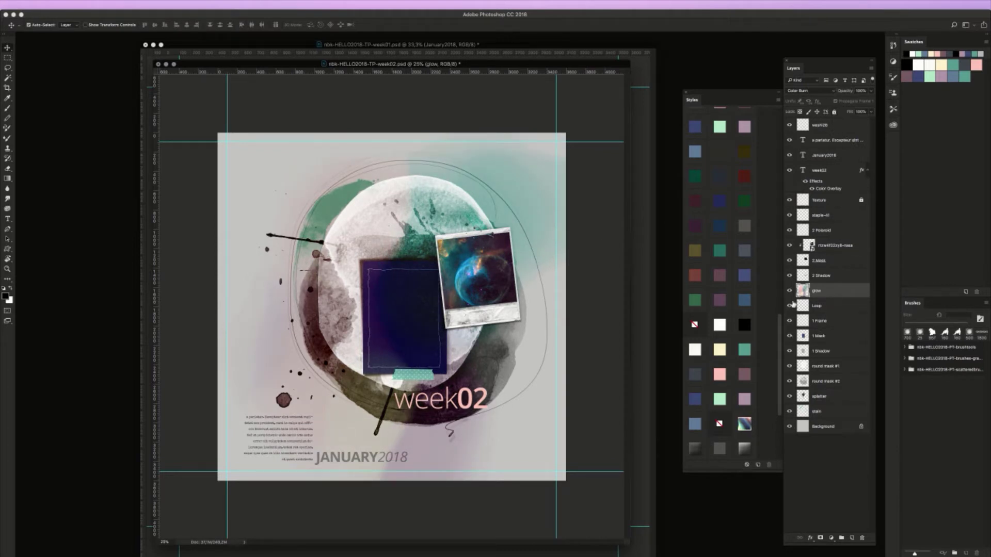
click(834, 113)
mouse_move(424, 323)
mouse_down()
mouse_move(386, 301)
mouse_move(364, 239)
mouse_move(315, 214)
mouse_move(281, 216)
mouse_move(320, 324)
mouse_move(324, 305)
mouse_move(382, 304)
mouse_move(277, 328)
mouse_move(336, 241)
mouse_move(389, 325)
mouse_move(388, 302)
mouse_move(384, 318)
mouse_move(390, 289)
mouse_move(407, 324)
mouse_up()
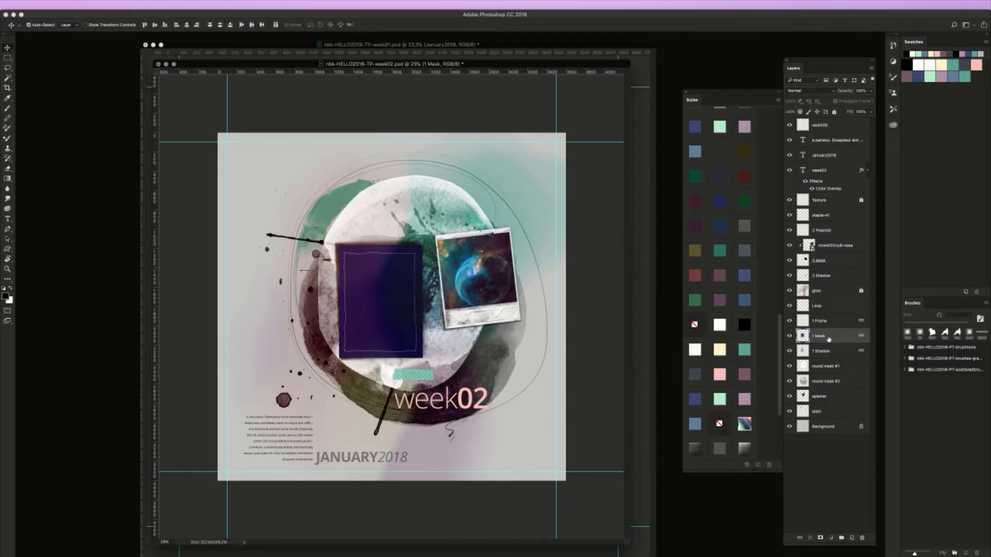
drag(828, 339, 840, 111)
mouse_move(401, 302)
mouse_down()
mouse_move(393, 187)
mouse_move(282, 245)
mouse_move(437, 288)
mouse_move(447, 203)
mouse_move(356, 282)
mouse_move(368, 236)
mouse_move(411, 303)
mouse_move(411, 291)
mouse_up()
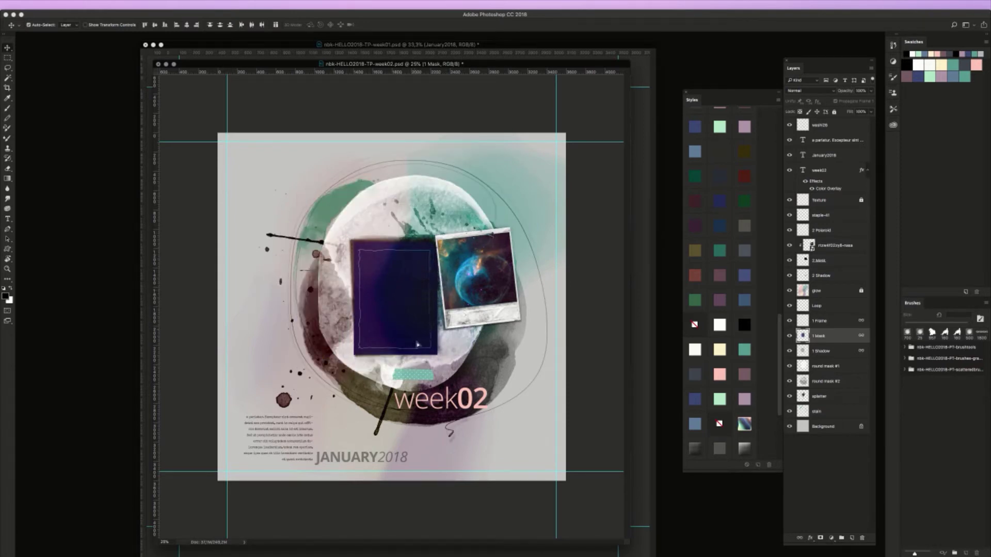
Lower the blue mask group towards the week02 title and place the washi tape over the mask's lower right corner
drag(428, 378, 428, 358)
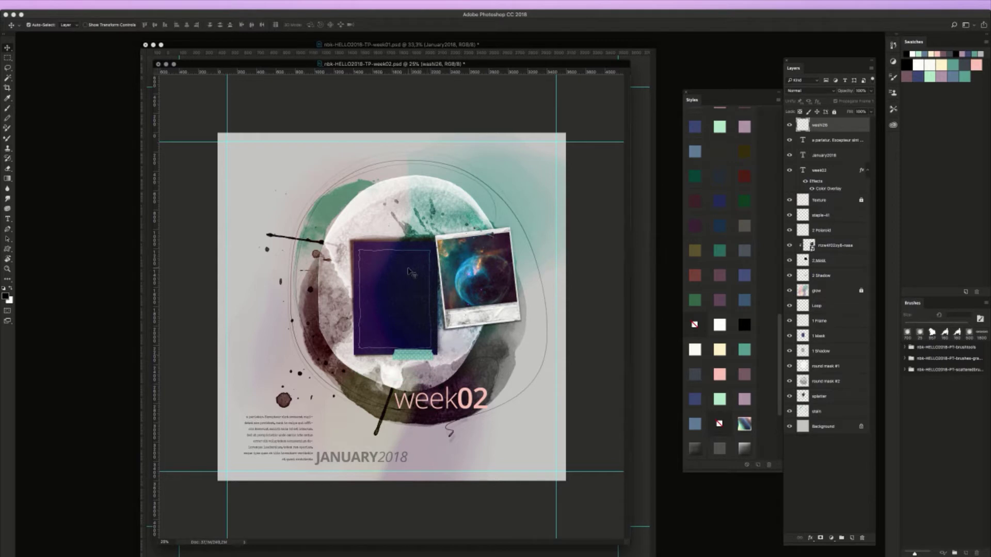
drag(410, 275, 419, 298)
click(517, 469)
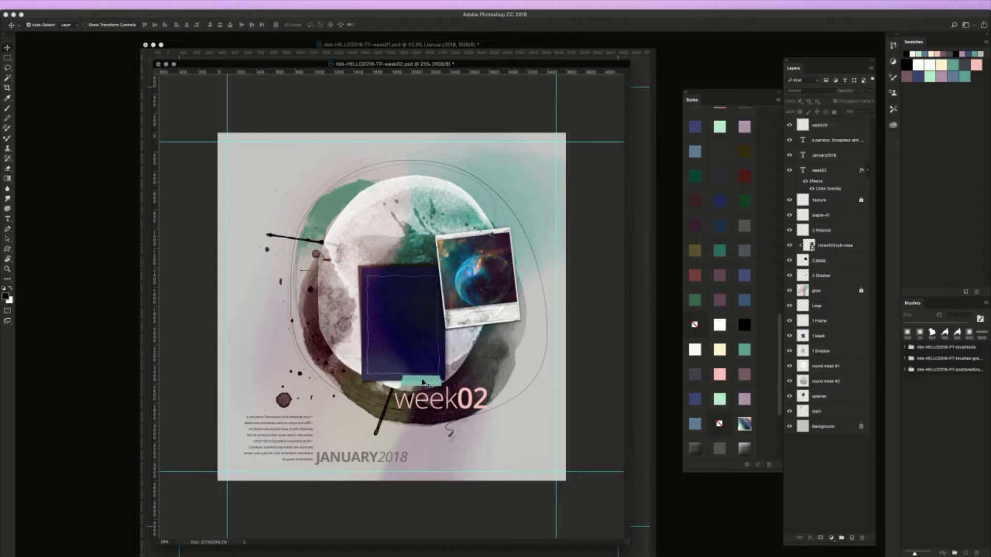
drag(423, 381, 450, 361)
click(450, 361)
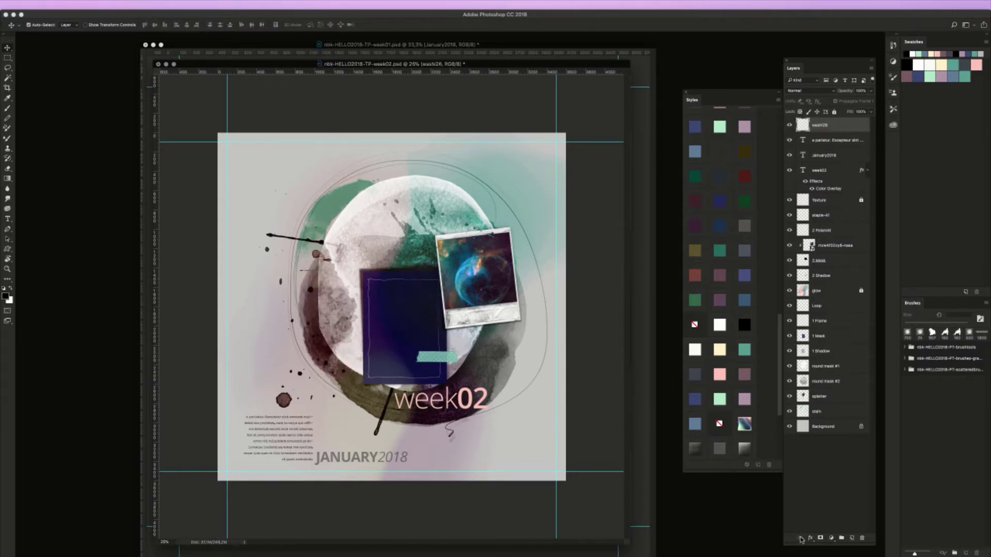
Restack the washi tape layer first beneath the 1 Mask layer and finally directly above the Loop layer
drag(837, 126, 852, 343)
click(841, 321)
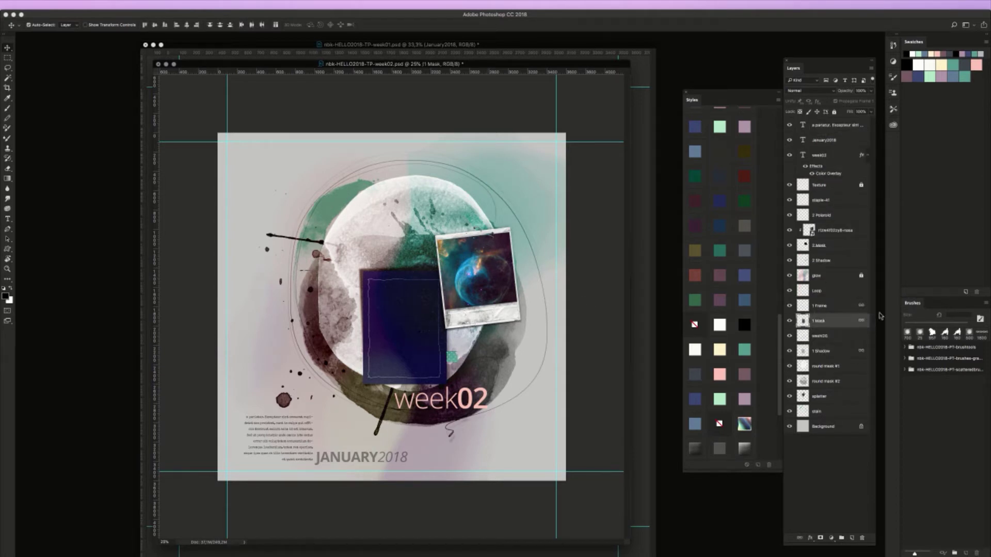
click(452, 357)
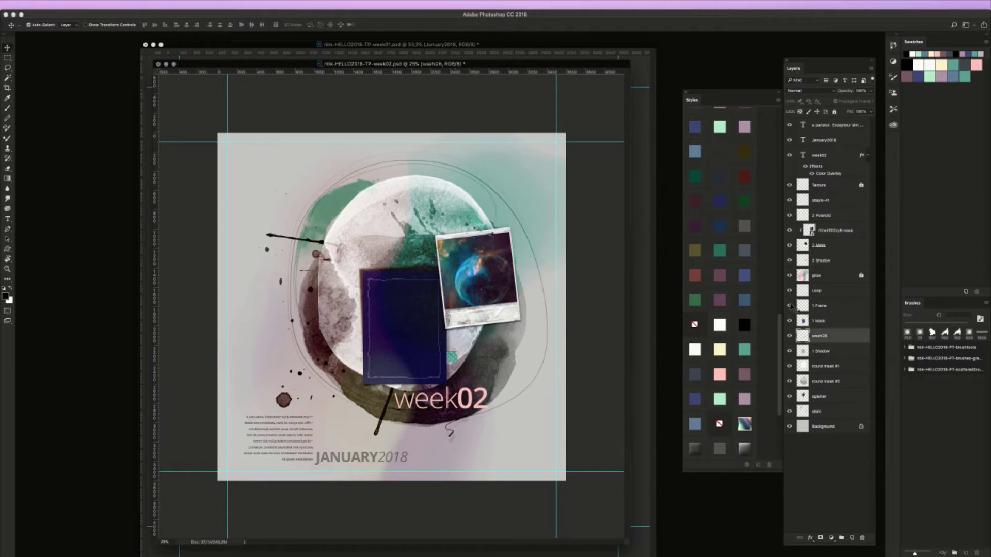
drag(833, 336, 827, 289)
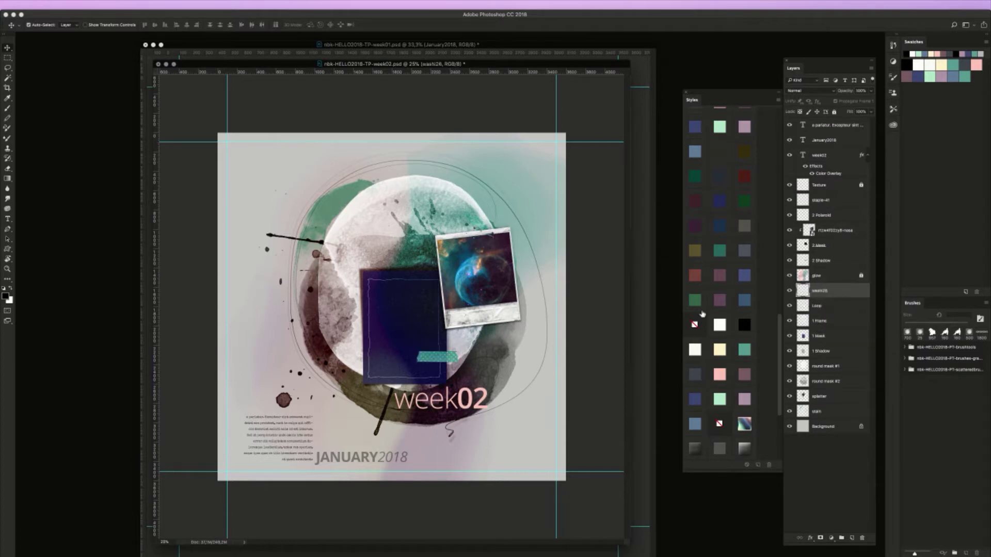
mouse_move(441, 350)
mouse_down()
mouse_move(454, 349)
mouse_move(438, 350)
mouse_up()
click(438, 324)
Check the links of the 1 Frame to 1 Shadow layers and nudge the washi tape up by itself
click(848, 326)
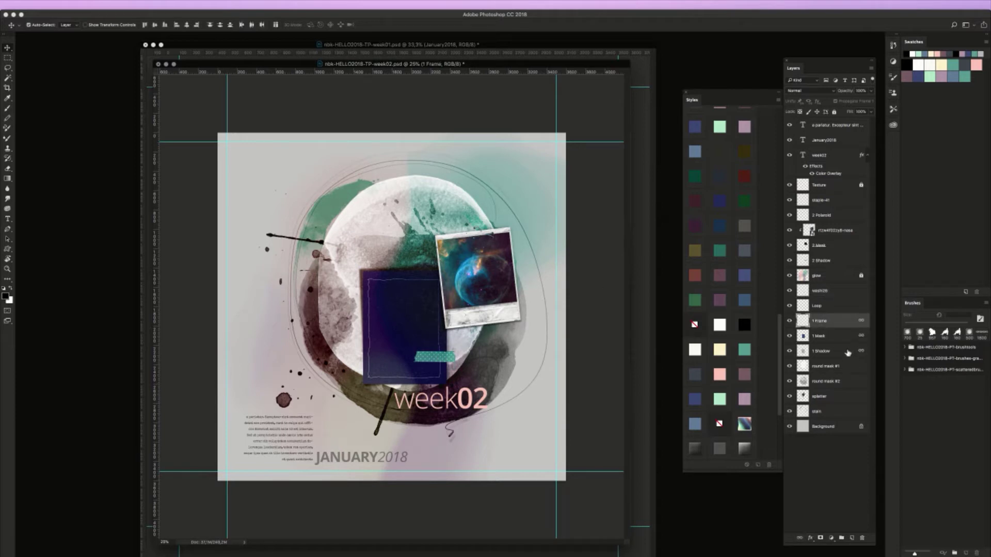
shift+click(850, 352)
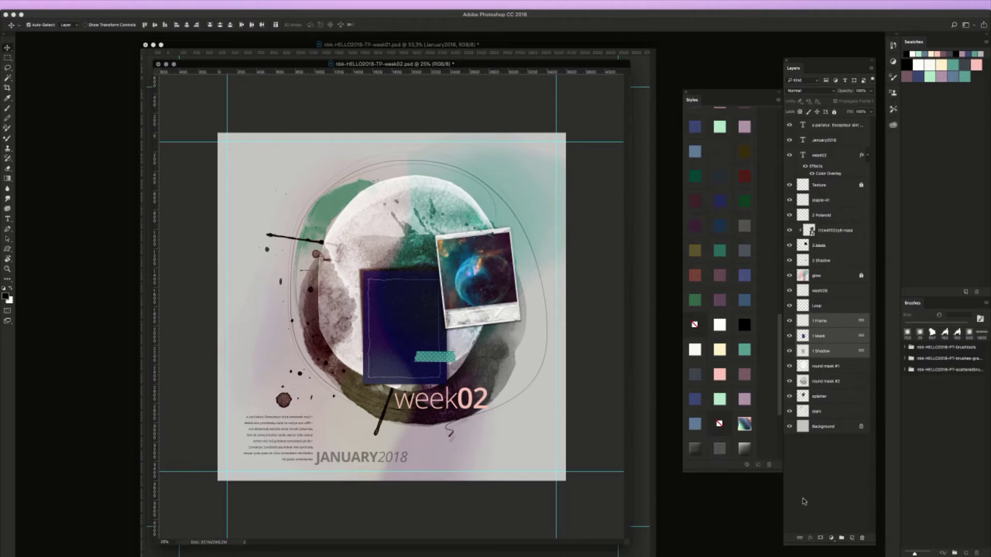
click(840, 294)
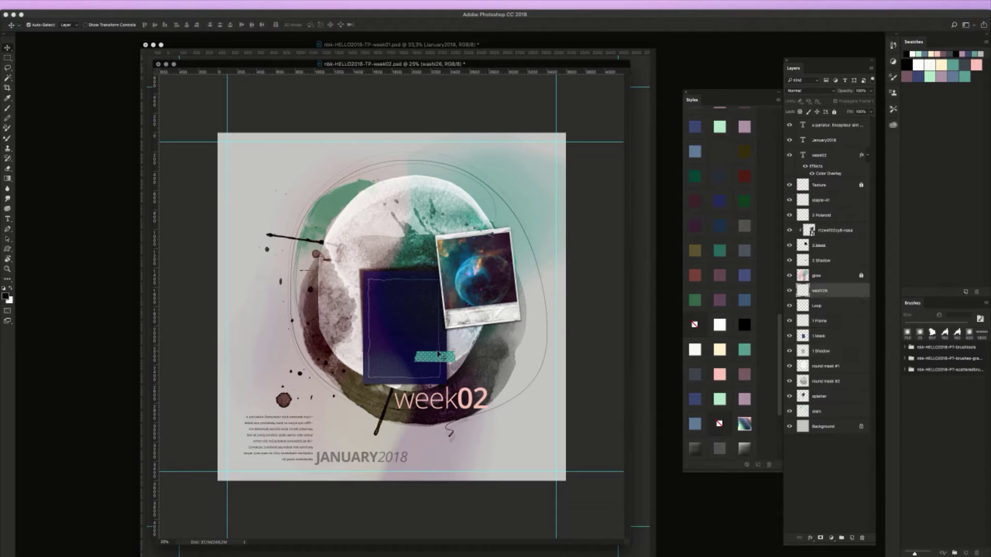
mouse_move(441, 351)
mouse_down()
mouse_move(411, 274)
mouse_move(439, 341)
mouse_up()
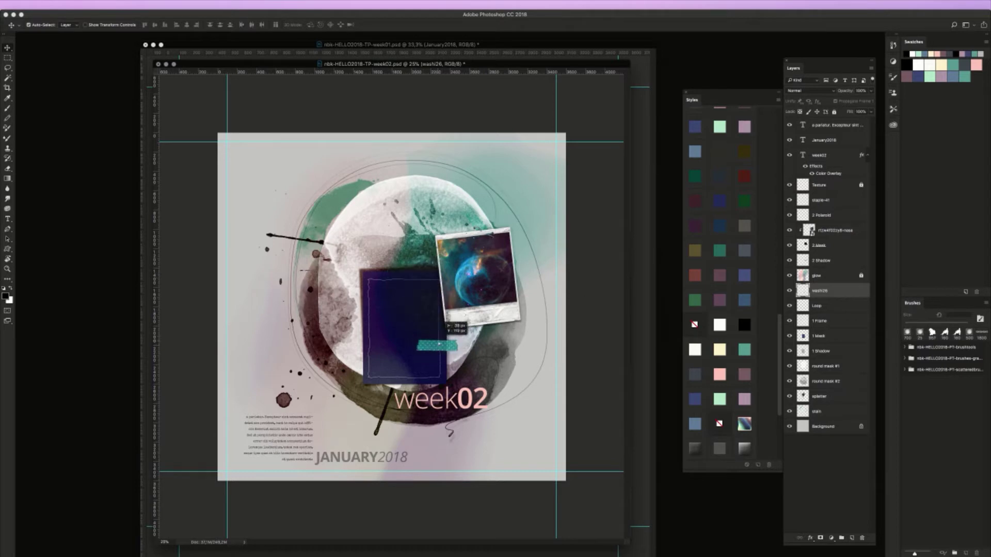
Link the washi tape layer with 1 Frame, 1 Mask and 1 Shadow, and move the linked group slightly up and right
click(405, 364)
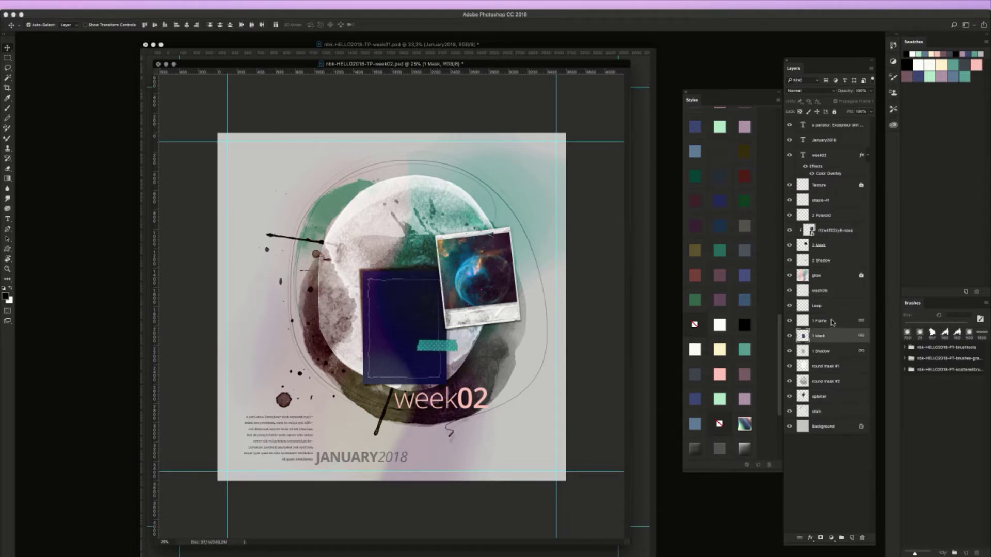
click(831, 322)
shift+click(842, 351)
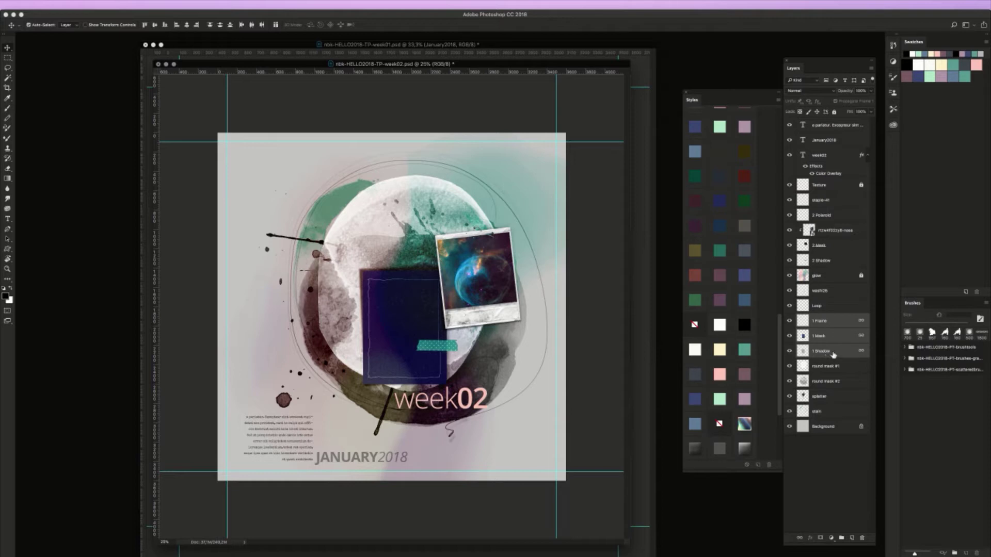
super+click(844, 294)
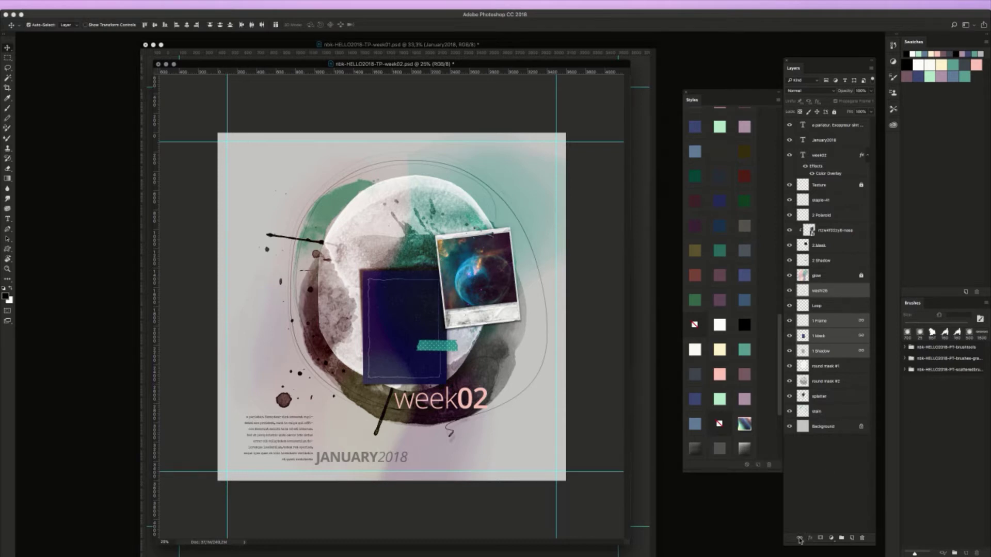
click(799, 538)
mouse_move(447, 352)
mouse_down()
mouse_move(420, 335)
mouse_move(458, 353)
mouse_move(442, 359)
mouse_up()
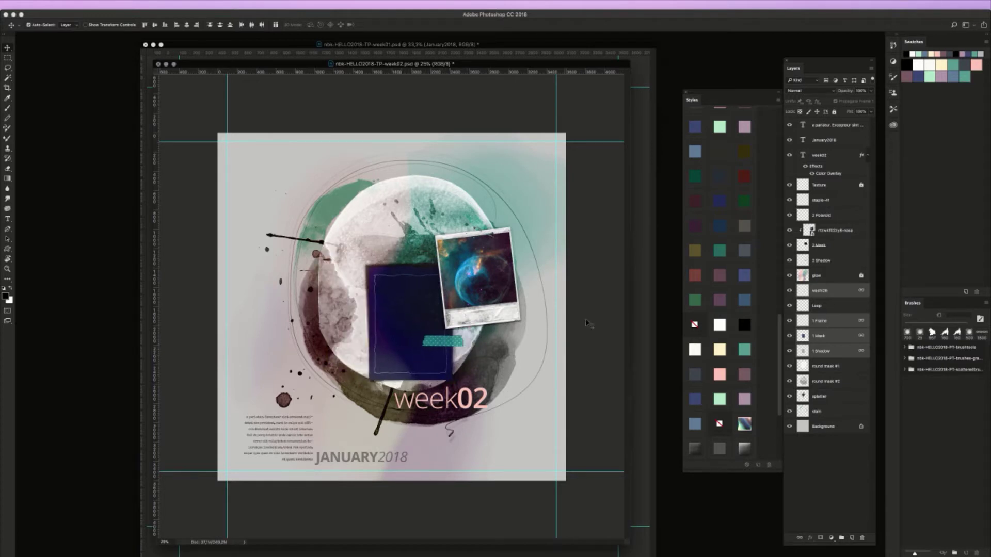
Unlink the washi tape, rotate it upright and position it against the blue mask's left edge
click(845, 292)
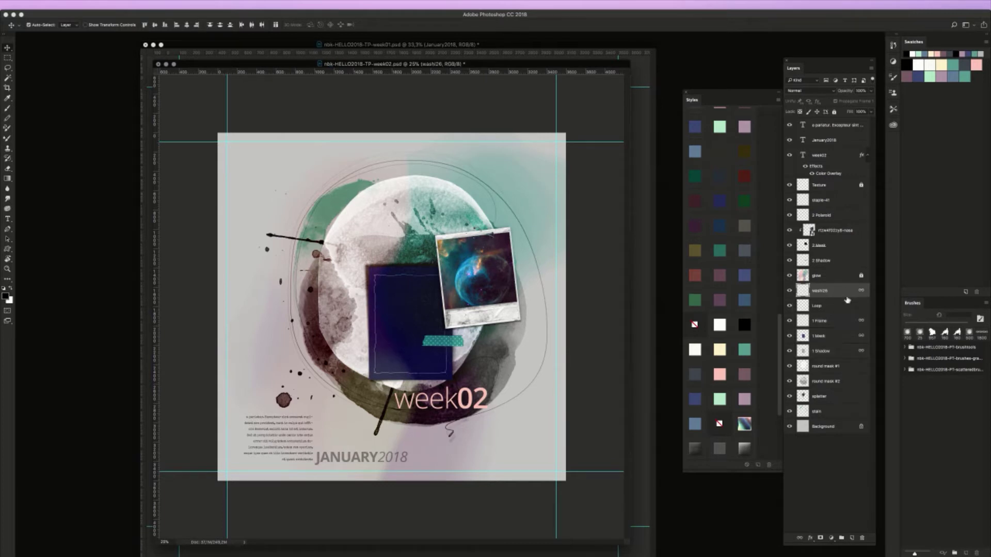
click(800, 539)
drag(457, 342, 334, 225)
key(ctrl+t)
key(Return)
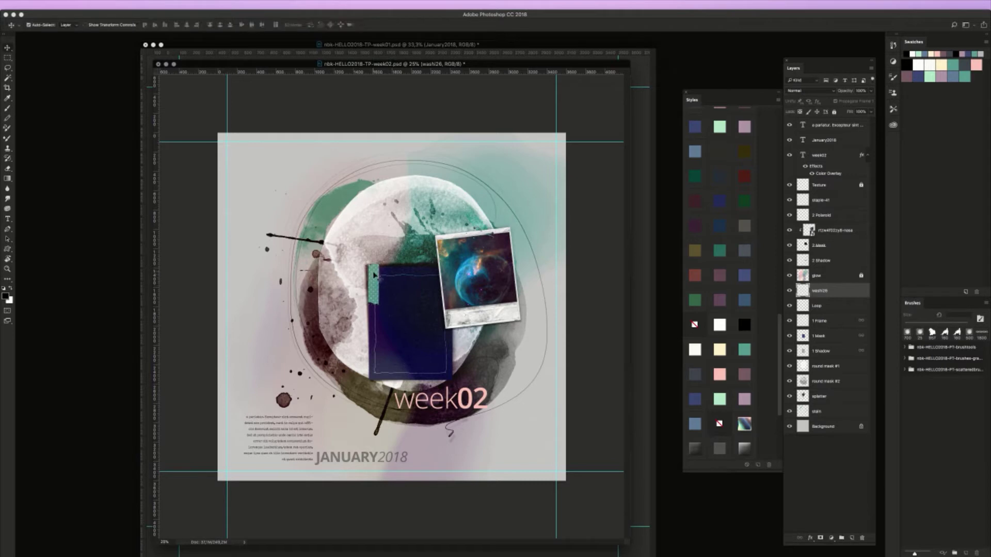
drag(372, 278, 360, 291)
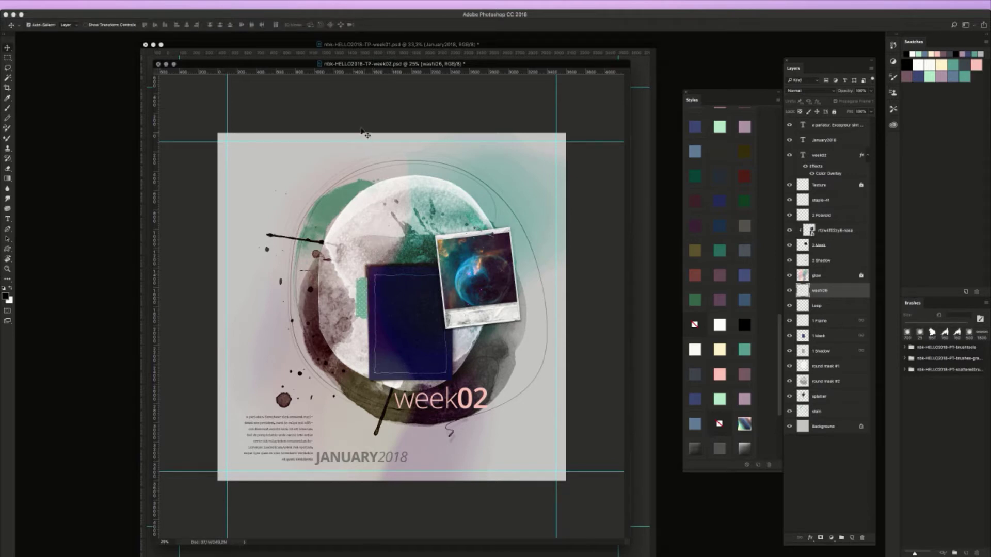
Bring the week01 document to the front and start opening a file from the 01-Hello2018 folder
click(440, 54)
drag(549, 45, 546, 37)
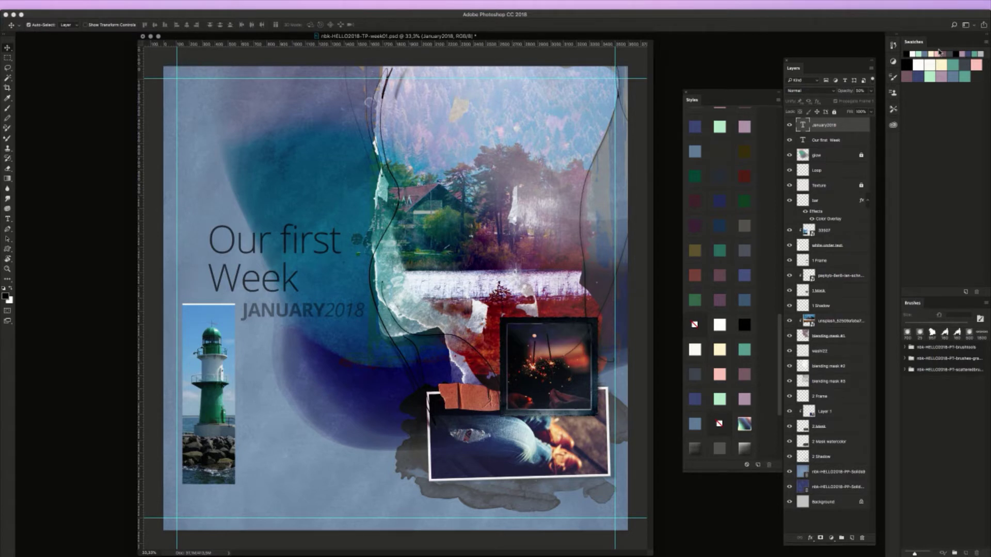
key(super+o)
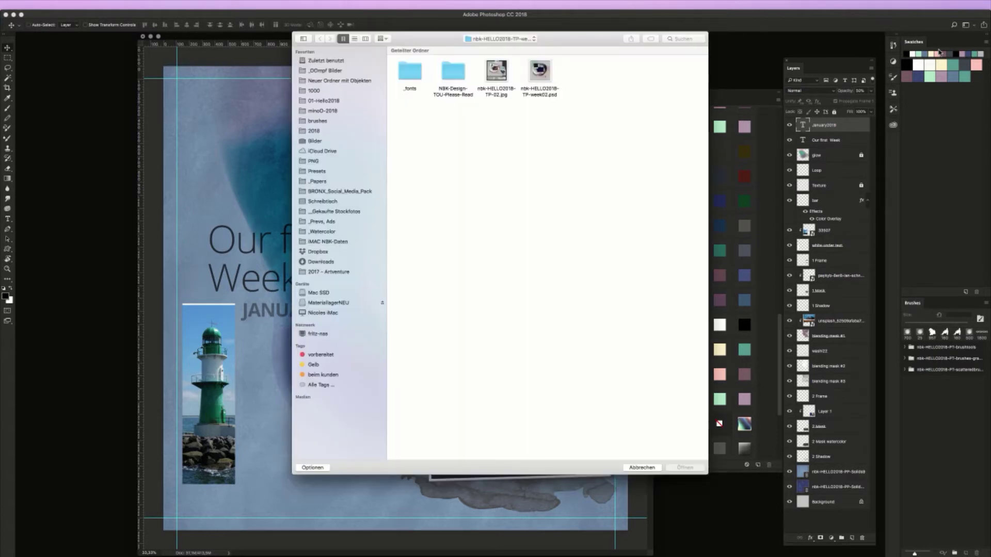
click(345, 103)
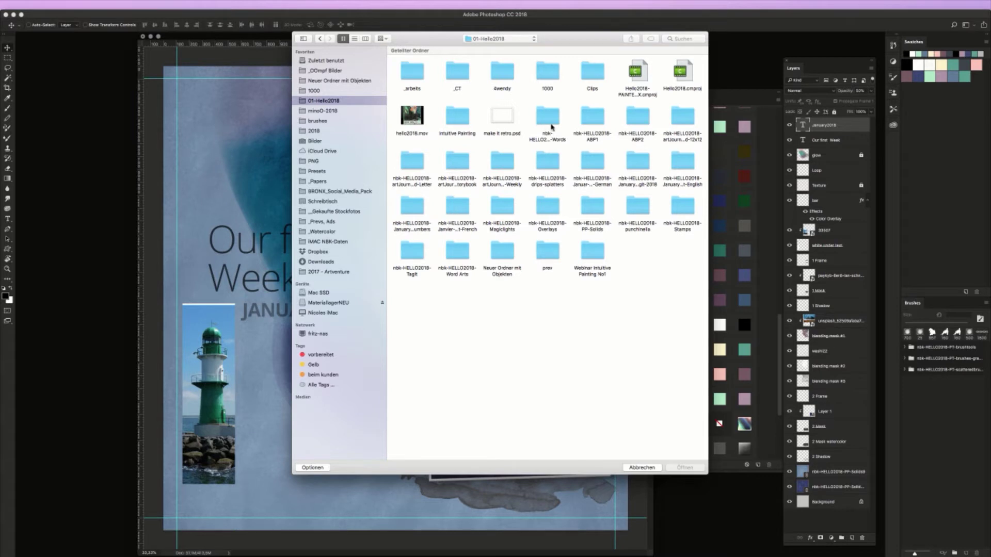
drag(560, 45, 562, 84)
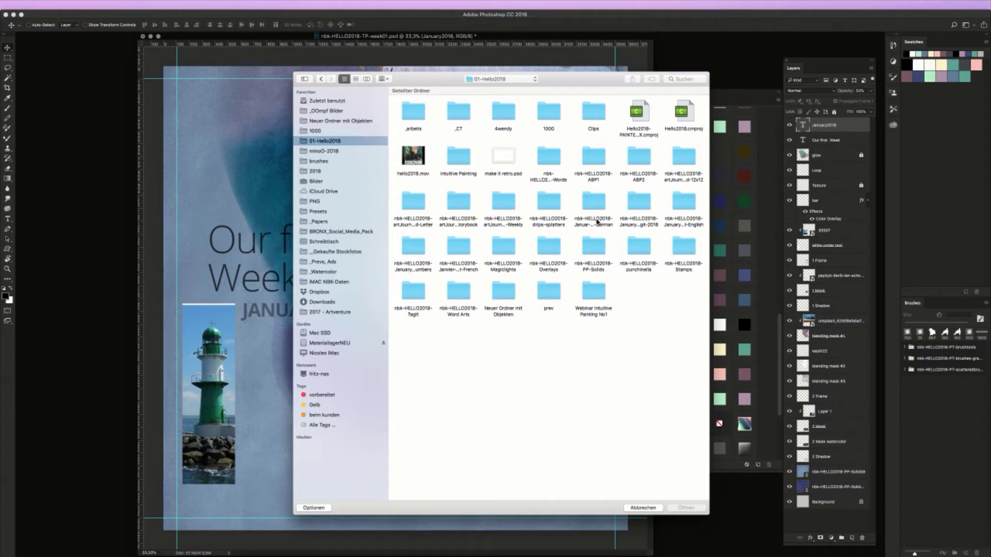
Look into the German January TagIt folder and return to the 01-Hello2018 folder
click(683, 207)
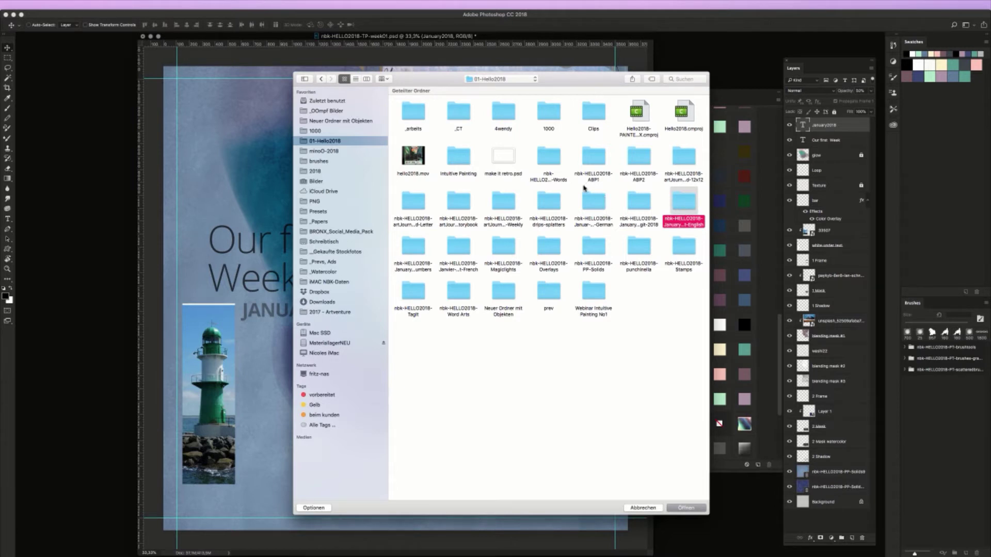
double_click(603, 206)
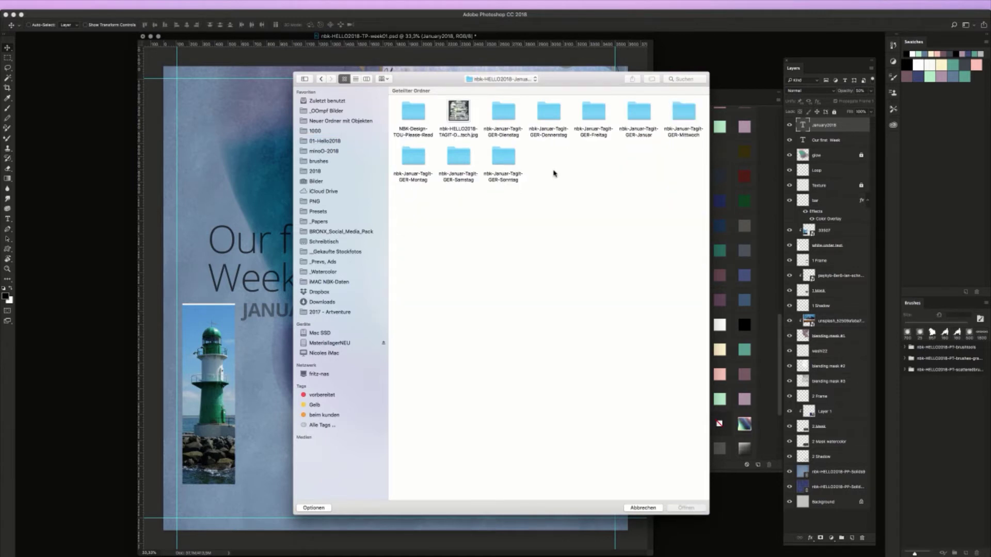
drag(567, 82, 632, 101)
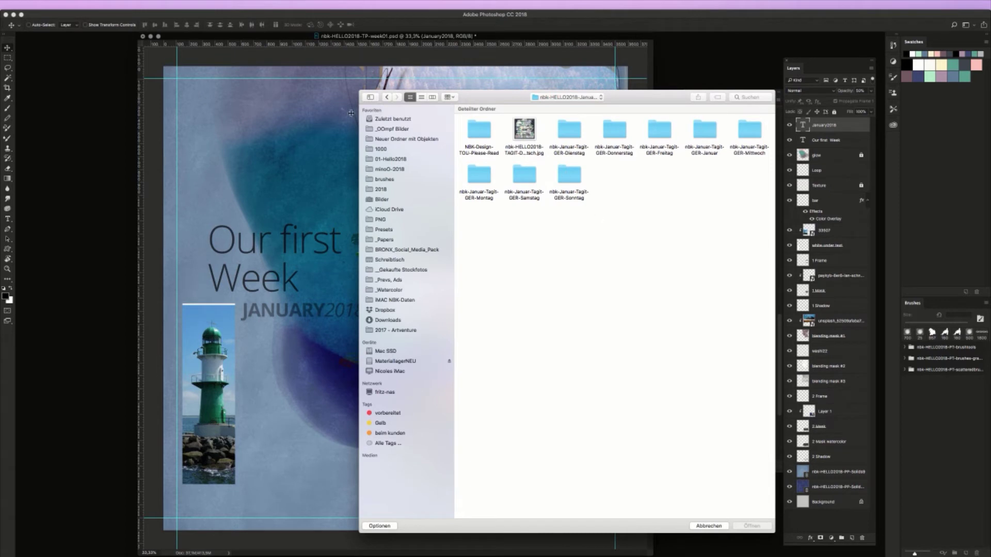
click(386, 97)
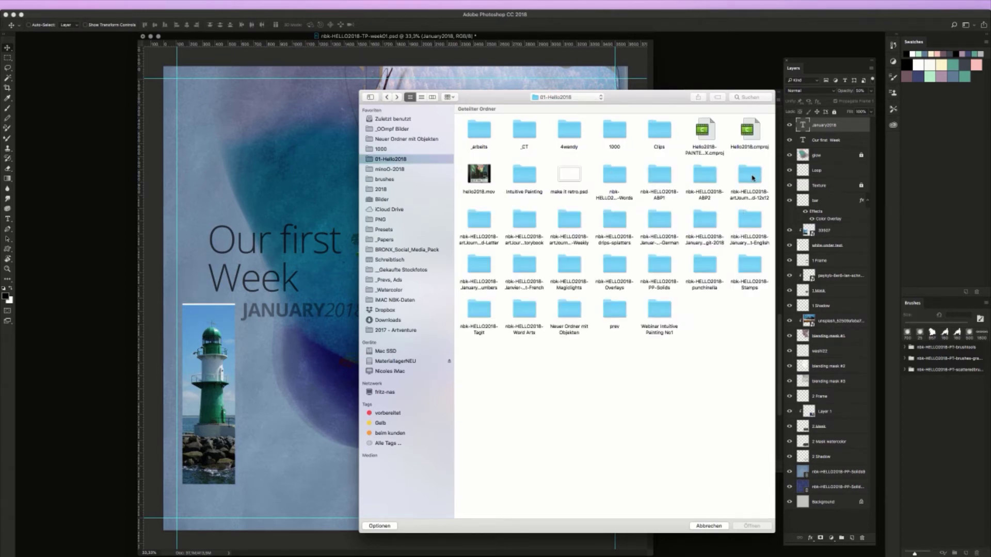
Go into the English January TagIt folder, look through its Friday tags and open its January tags folder
double_click(751, 222)
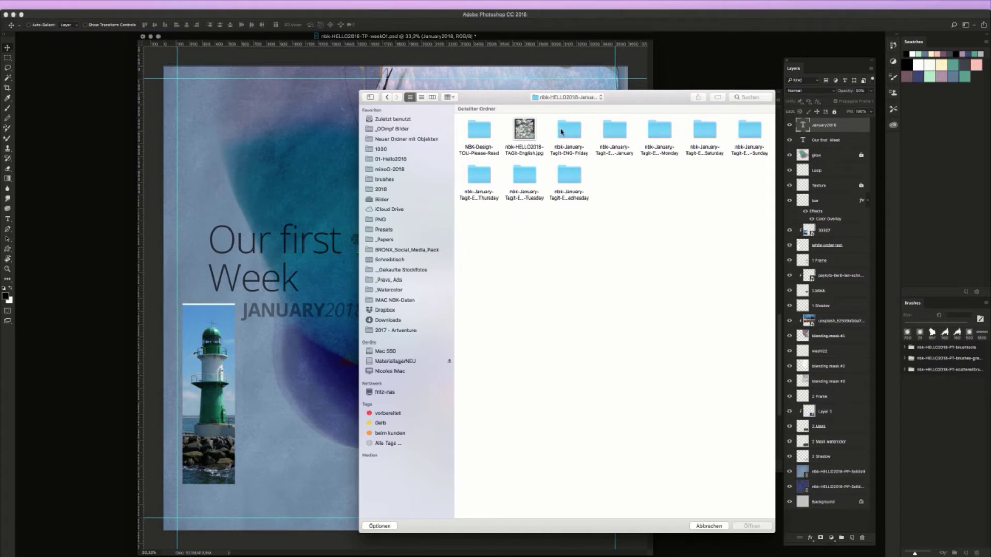
double_click(562, 130)
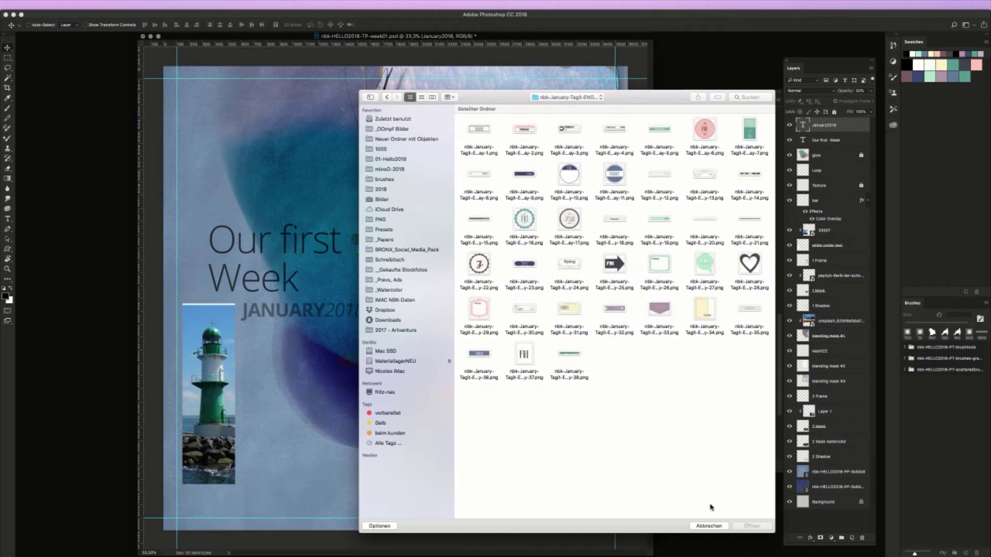
key(super+Up)
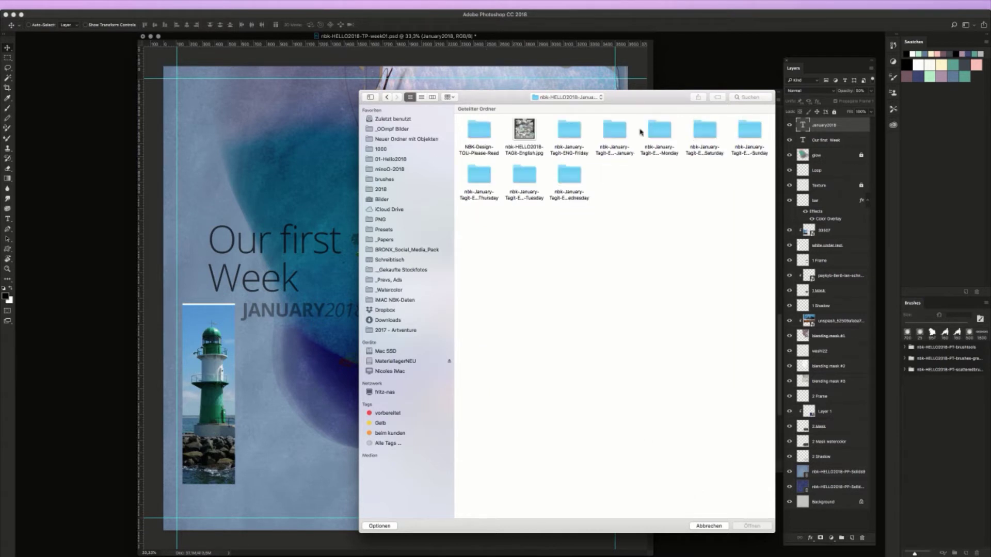
double_click(615, 133)
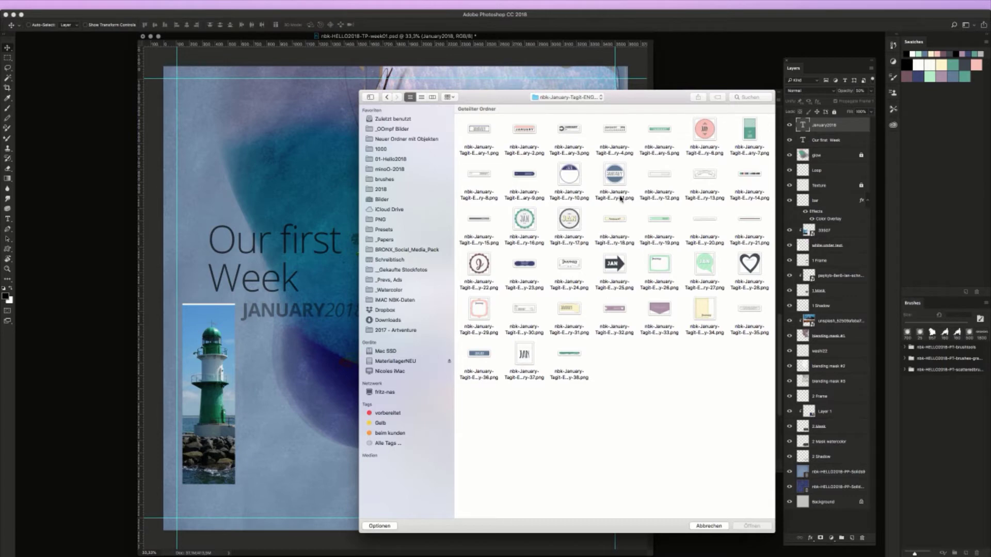
Place the pink tag nbk-January-TagIt-ENG-January-2.png on the week01 page and delete the "JANUARY2018" text layer
click(521, 130)
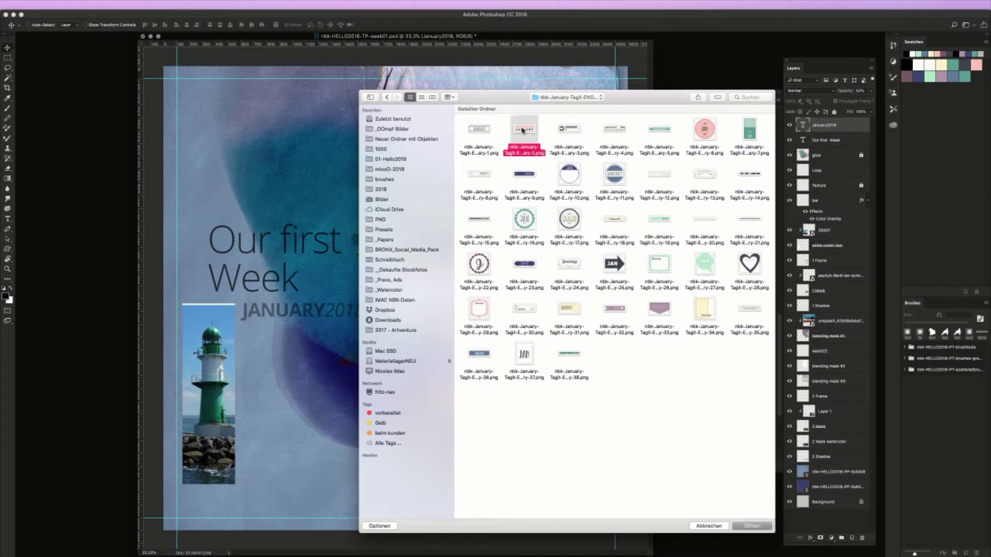
double_click(522, 130)
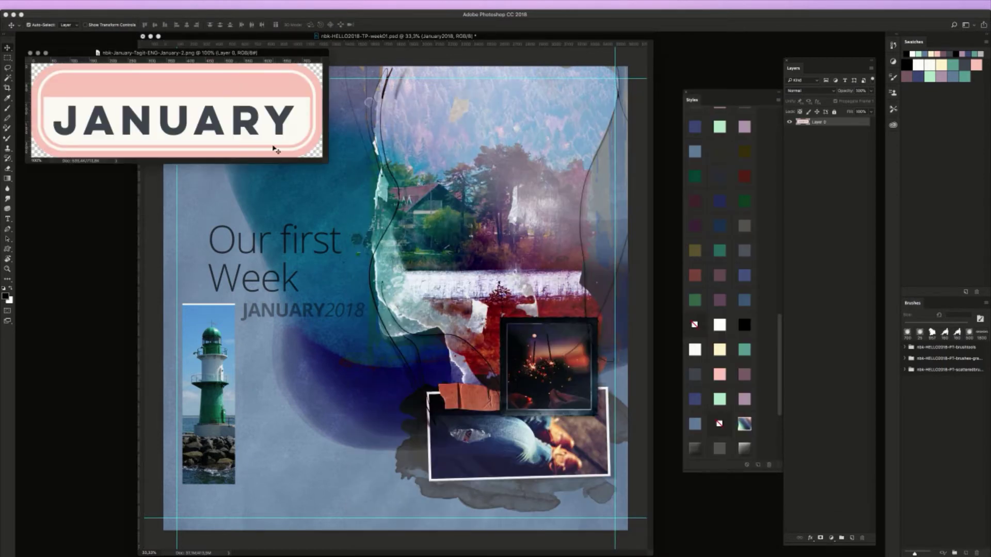
drag(408, 362, 351, 355)
drag(313, 311, 322, 307)
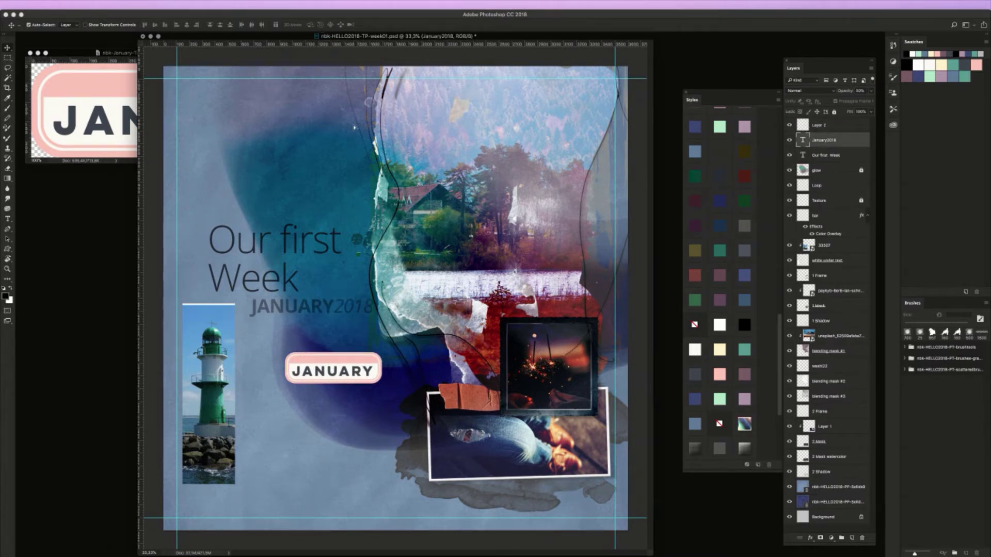
key(Delete)
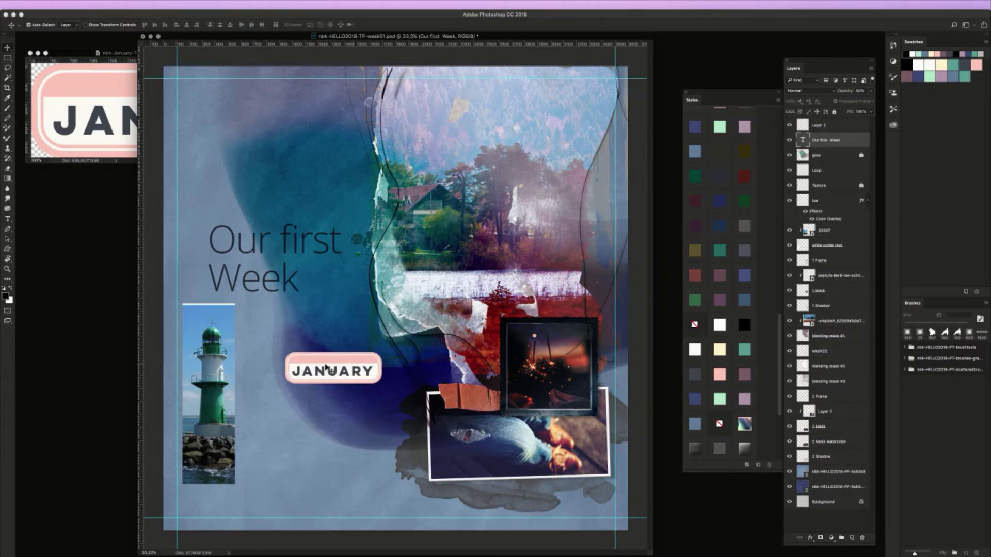
Place the JANUARY tag just below the word "Week" and rotate it slightly counterclockwise
drag(327, 364, 310, 308)
key(ctrl+t)
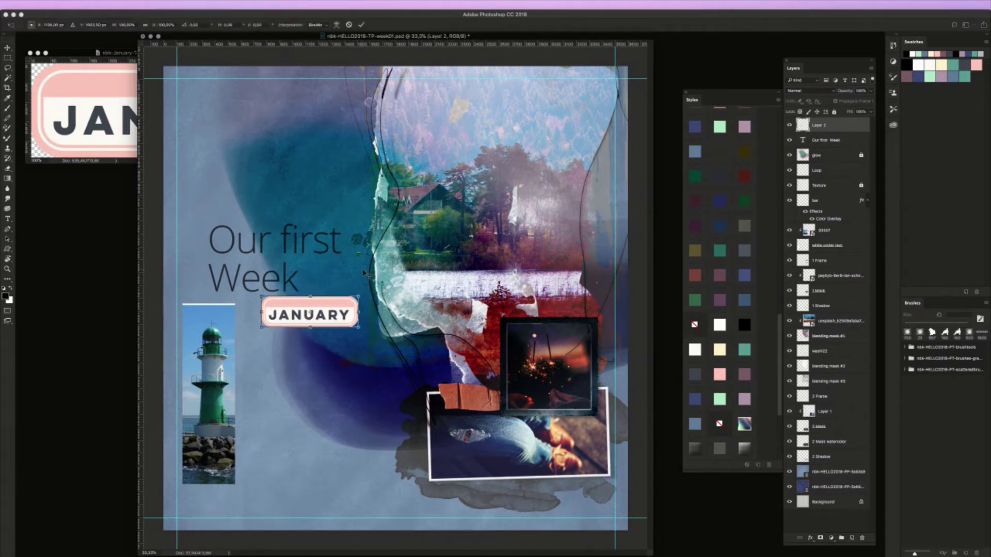
drag(376, 258, 368, 242)
key(Return)
mouse_move(335, 308)
mouse_down()
mouse_move(339, 294)
mouse_move(335, 303)
mouse_up()
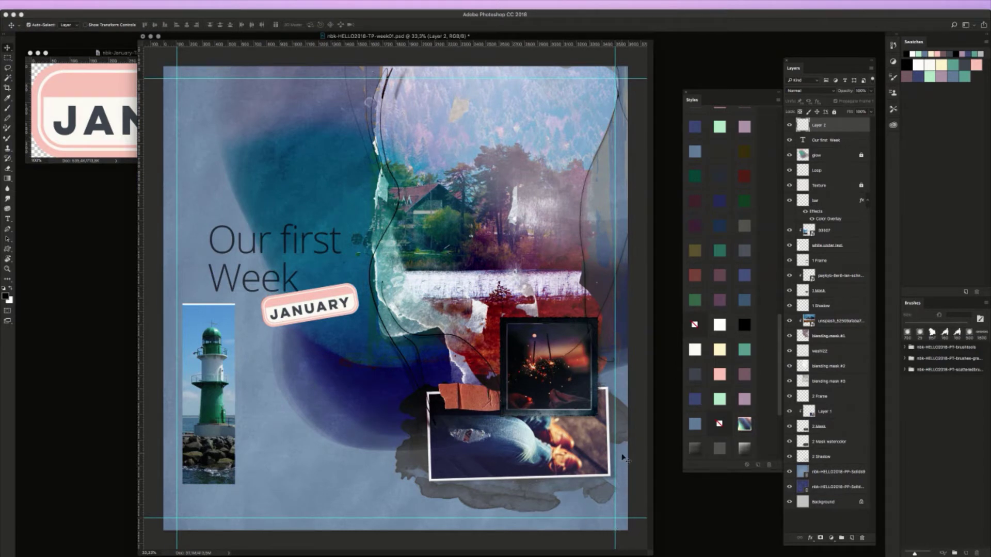
Apply the white color overlay style to the "Our first Week" title text
click(337, 250)
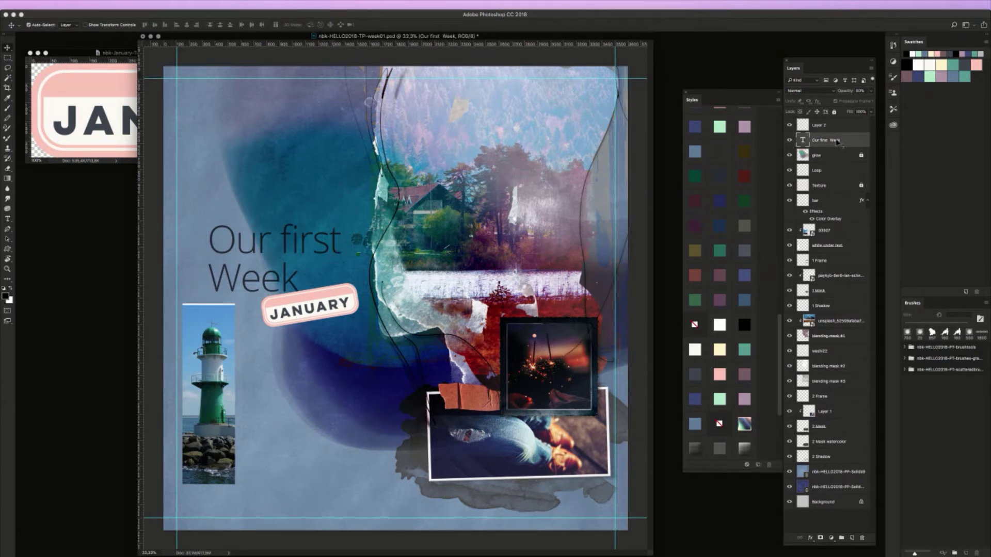
click(720, 324)
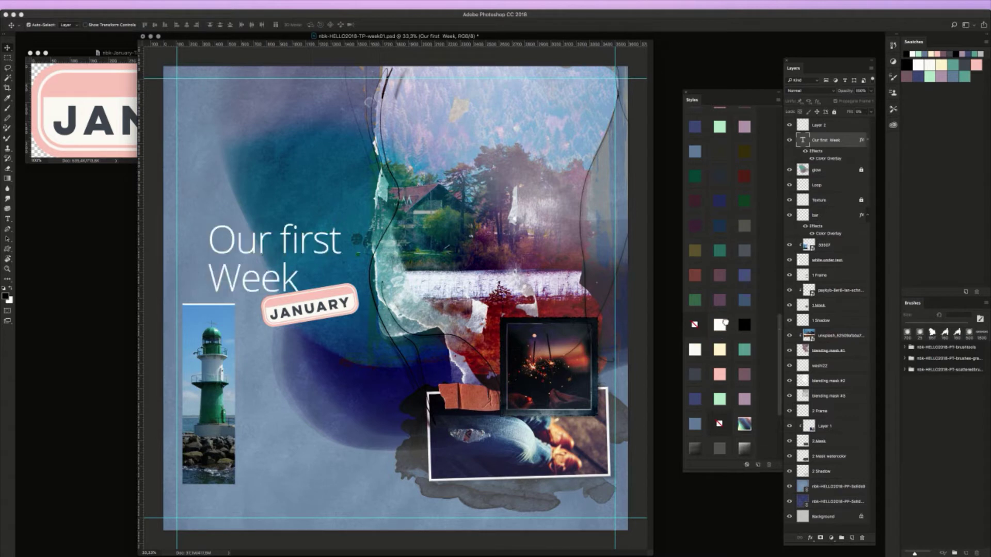
Apply the layer style with bevel, inner shadow, pattern overlay and drop shadow to the JANUARY tag
click(343, 303)
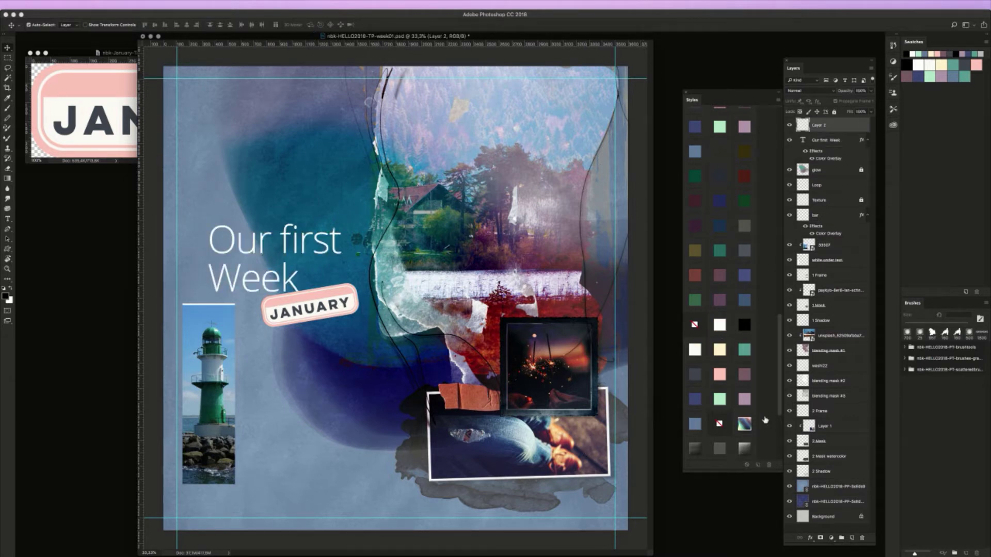
scroll(780, 374, down, 1)
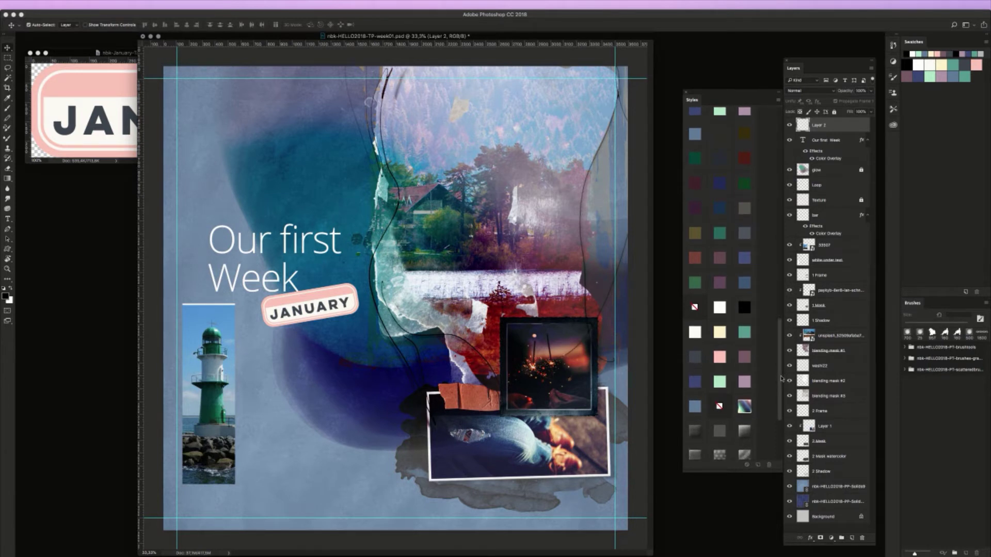
scroll(751, 382, down, 6)
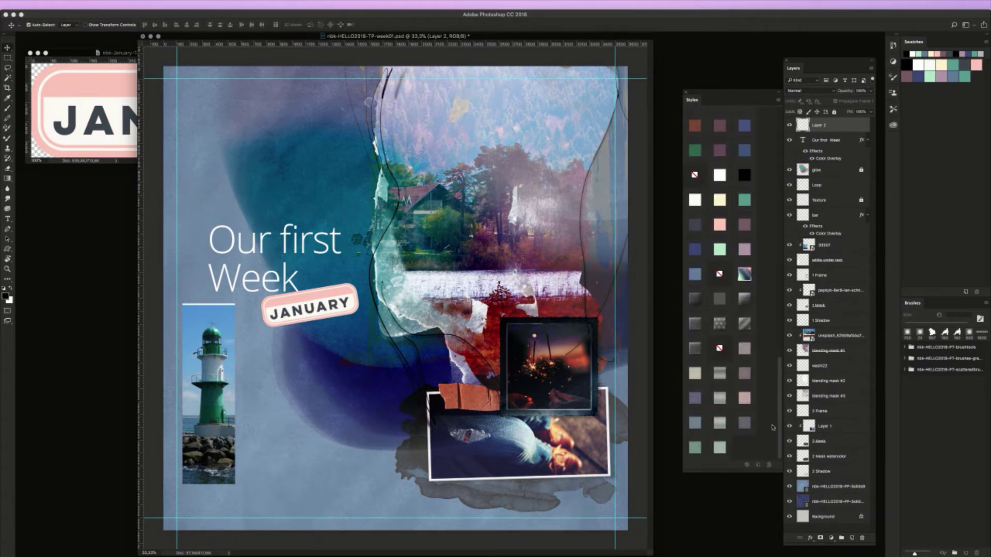
click(697, 303)
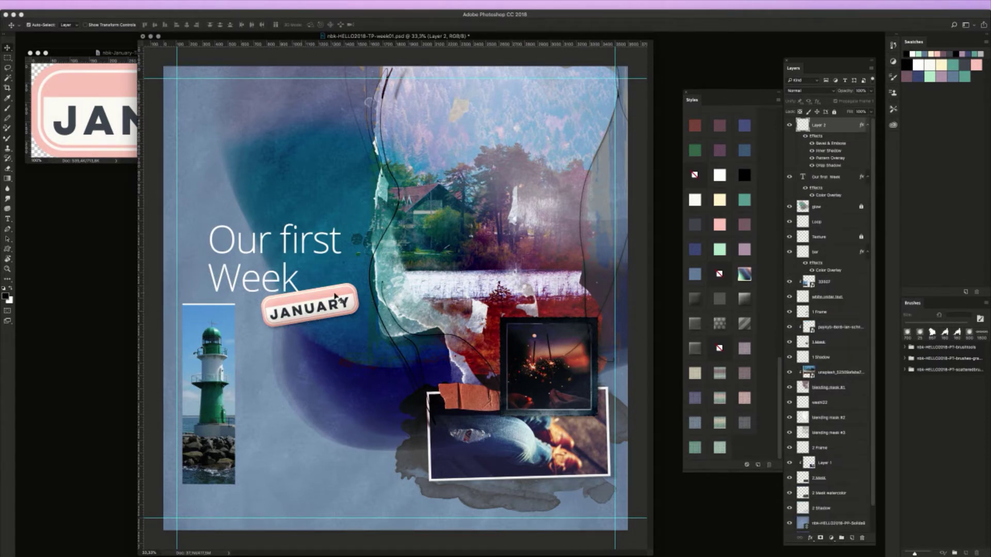
Try the flatter style without pattern overlay on the JANUARY tag and compare it up close with the textured style
click(721, 299)
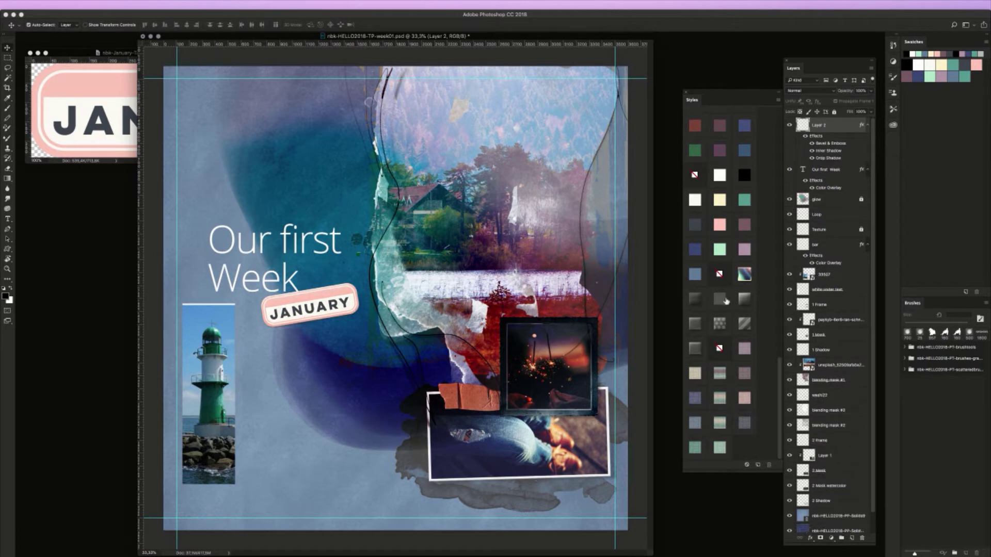
drag(298, 316, 350, 278)
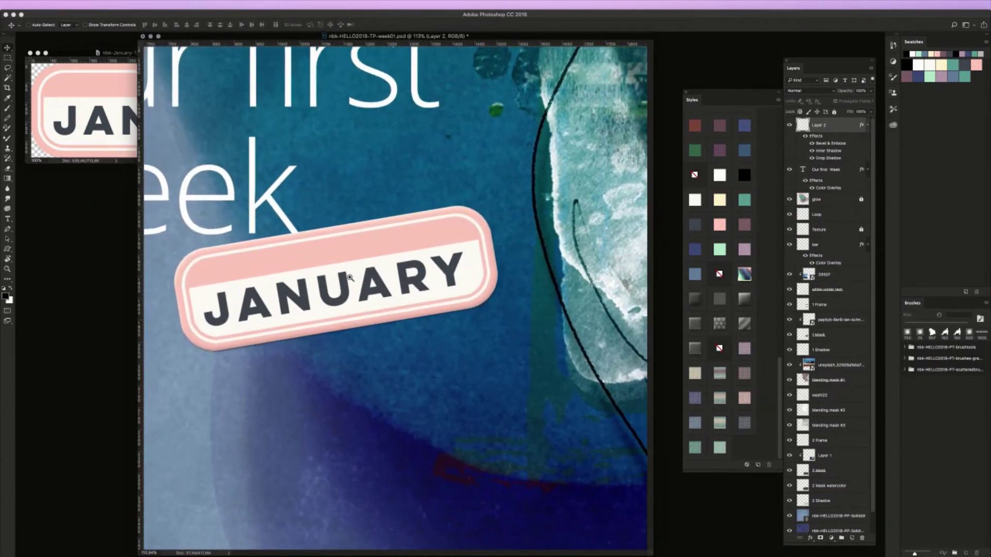
click(697, 302)
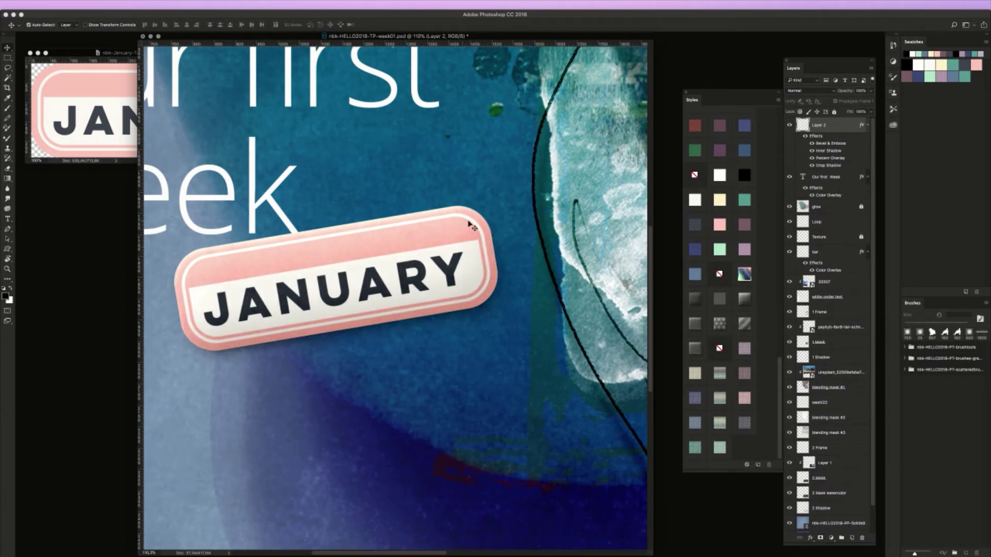
key(super+z)
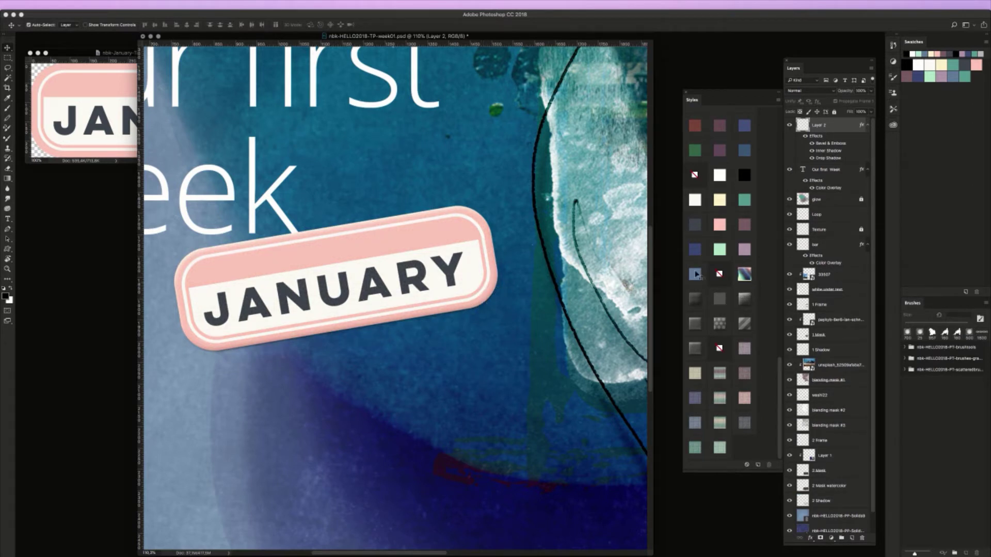
Try the glossy, dotted, striped and satin layer styles on the JANUARY tag
click(746, 301)
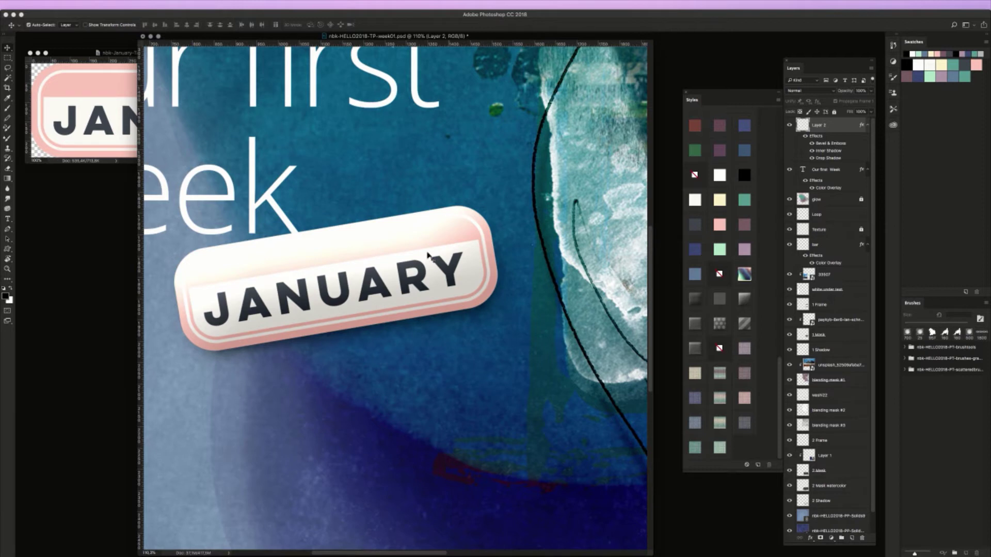
mouse_move(415, 243)
mouse_down()
mouse_move(428, 248)
mouse_move(423, 238)
mouse_up()
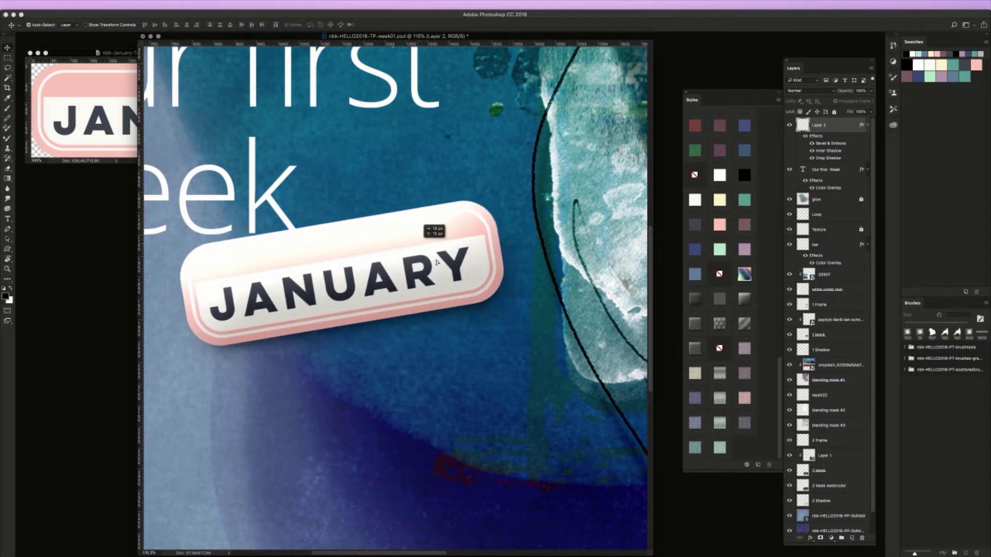
click(699, 323)
click(719, 326)
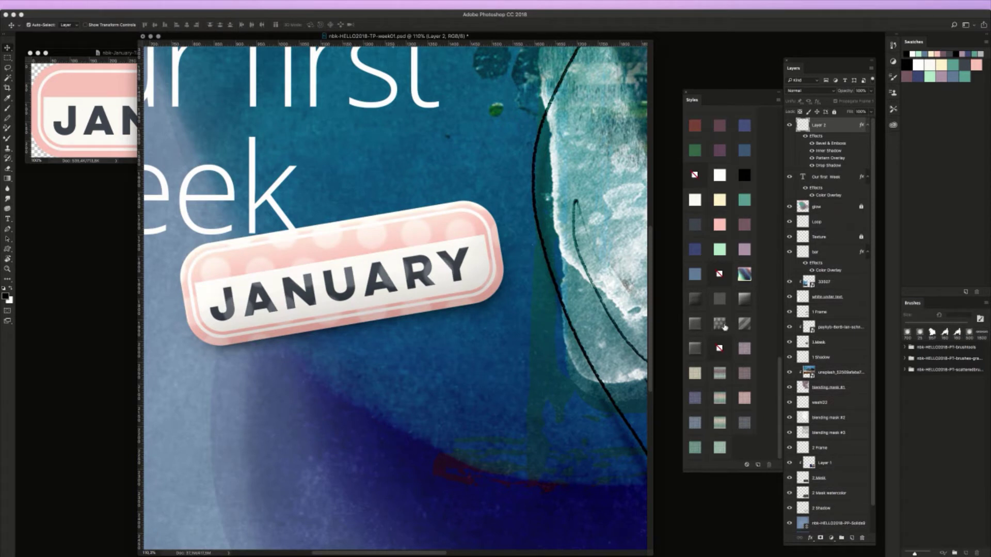
click(745, 325)
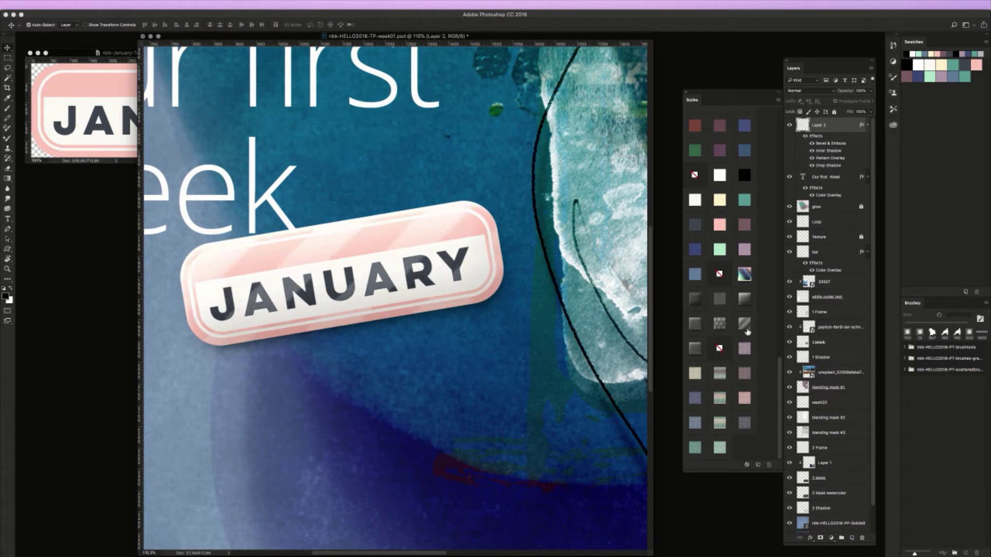
click(696, 348)
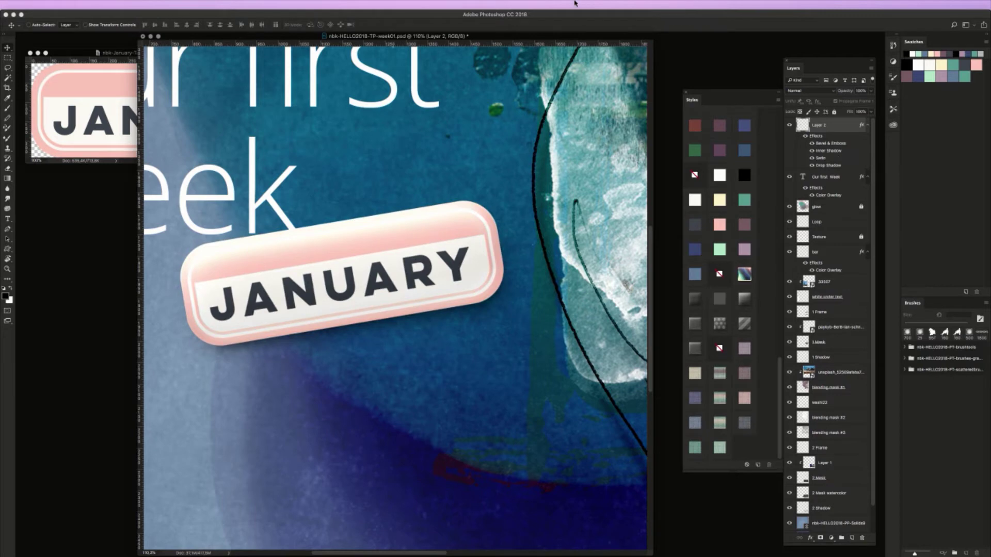
Give the JANUARY tag the textured style with bevel, inner shadow, pattern overlay and drop shadow, and nudge it slightly
key(super+0)
drag(330, 307, 330, 307)
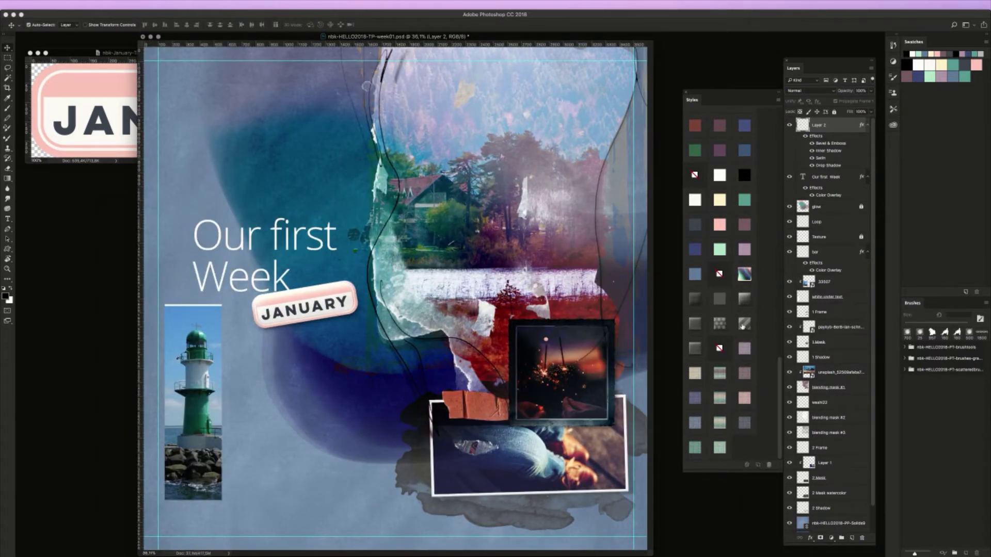
click(744, 325)
click(695, 324)
click(702, 303)
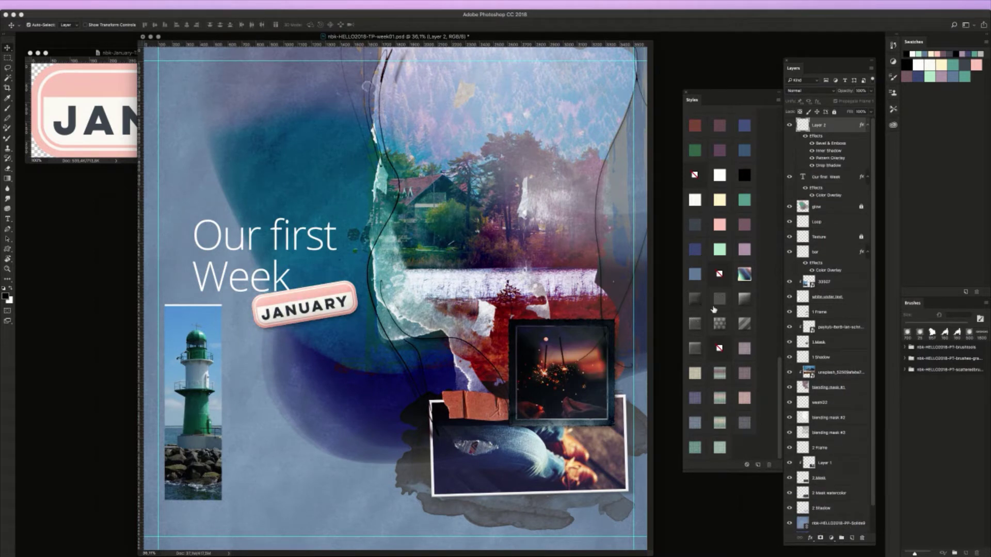
drag(340, 307, 340, 309)
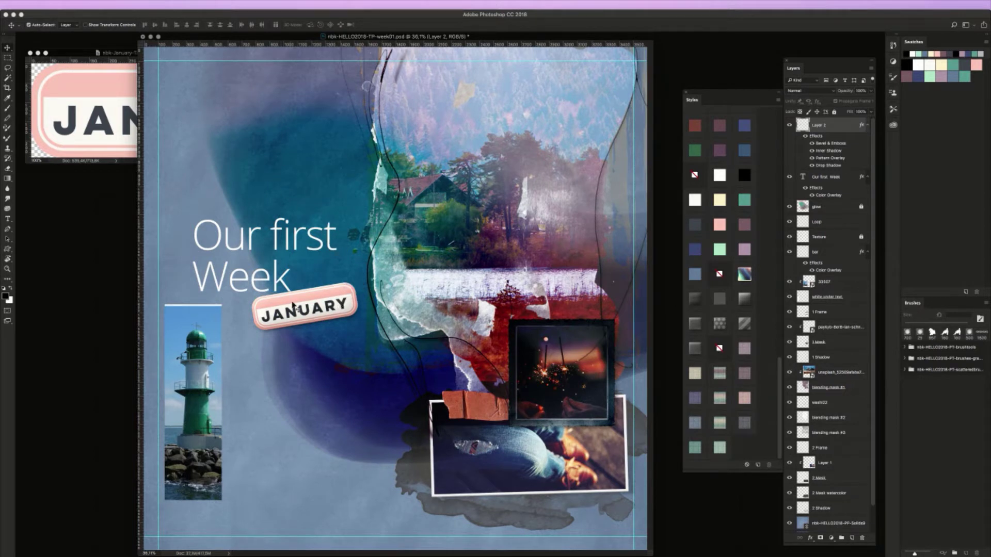
Duplicate the title text above the original, replace its wording with "in" and shrink its text box to fit
drag(283, 279, 356, 239)
double_click(803, 177)
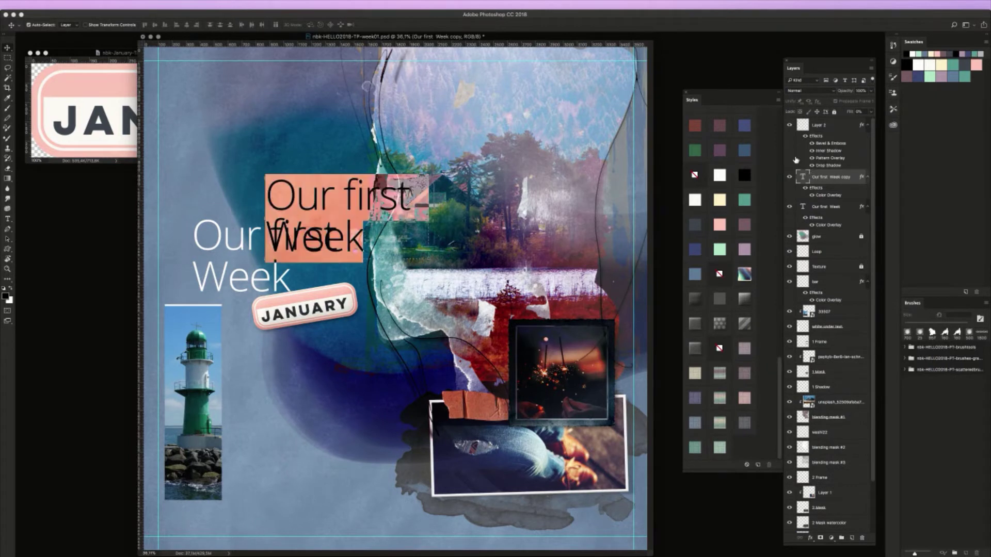
text(in)
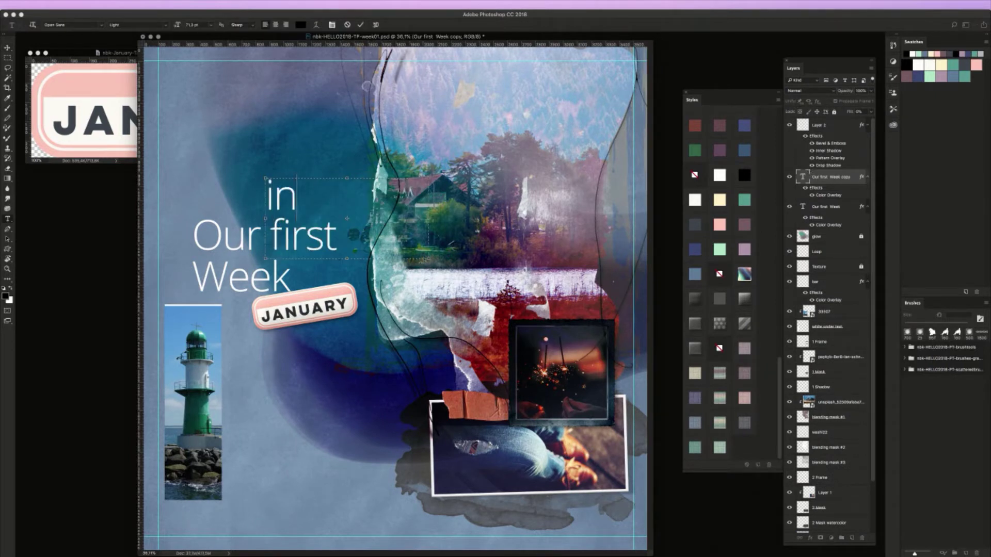
drag(427, 257, 305, 215)
Set the word "in" to the Open Sans Italic font style and leave text editing
key(super+a)
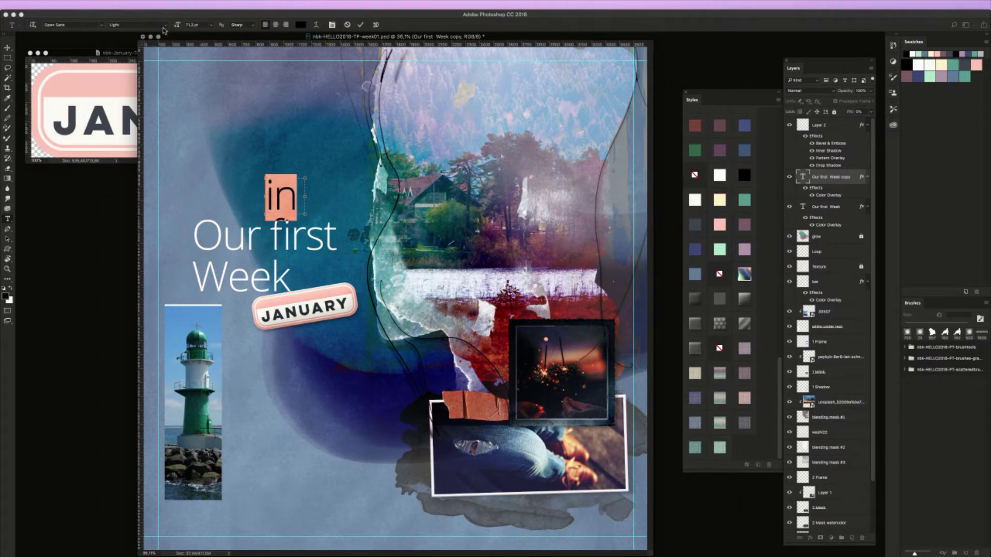
click(166, 25)
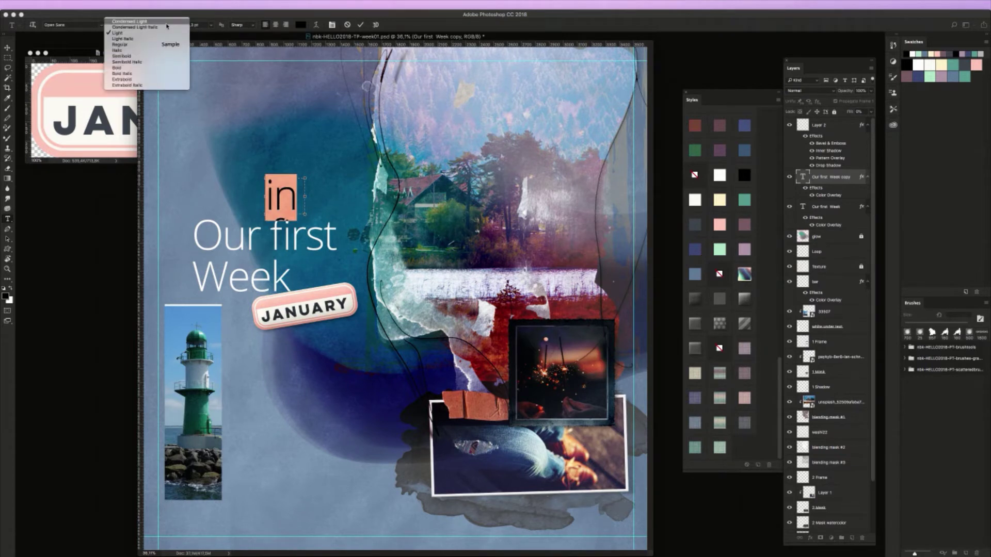
click(169, 51)
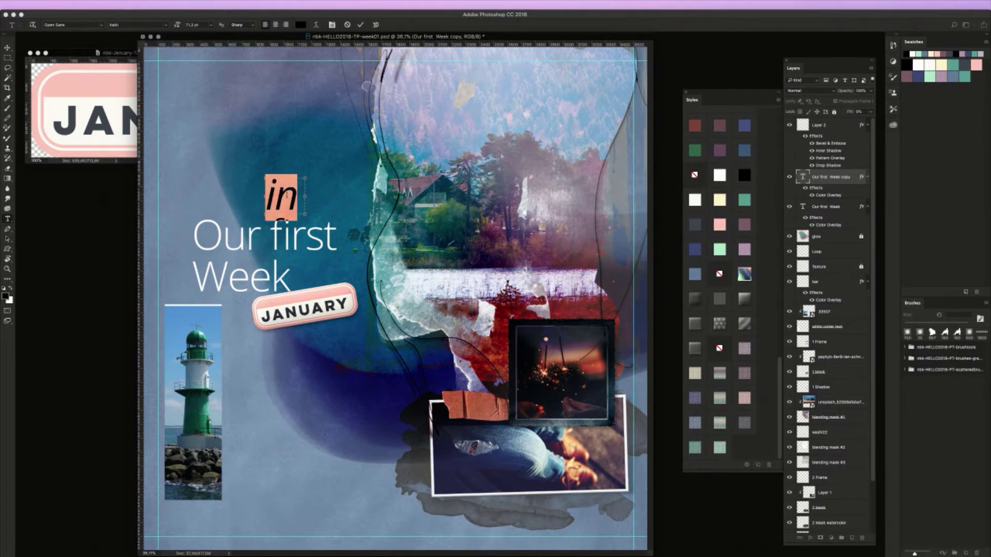
click(299, 182)
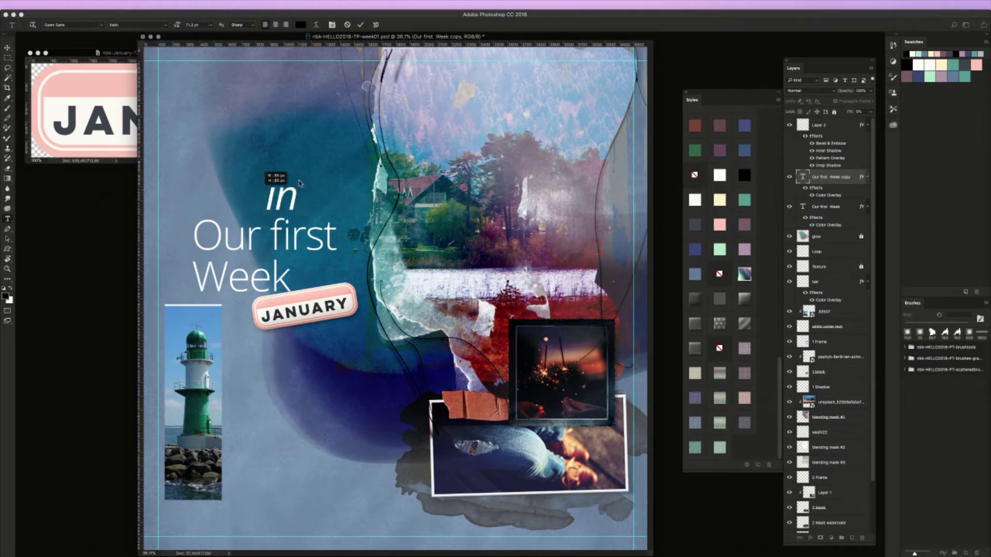
key(Escape)
key(v)
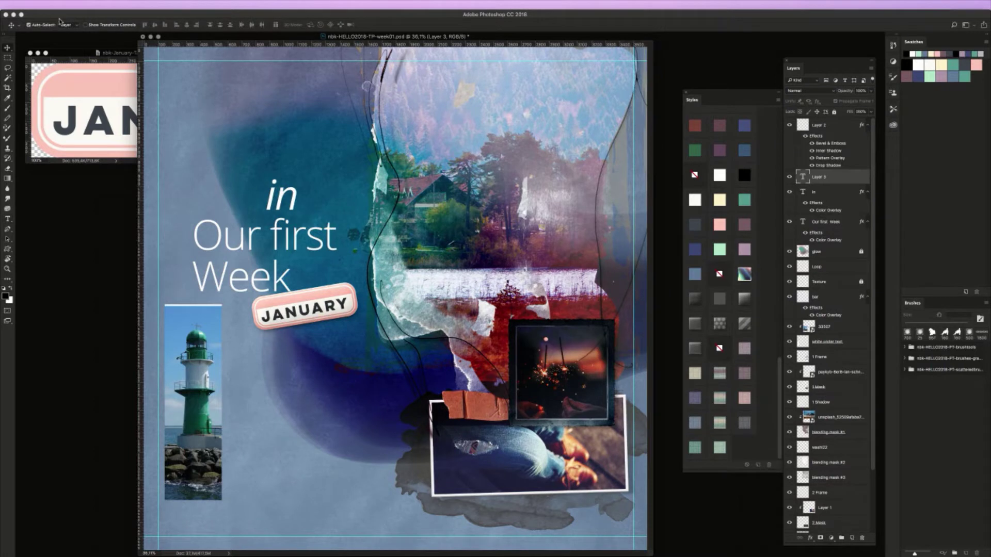
Scale down the "in" text and position it right after "Week", above the JANUARY tag
key(ctrl+t)
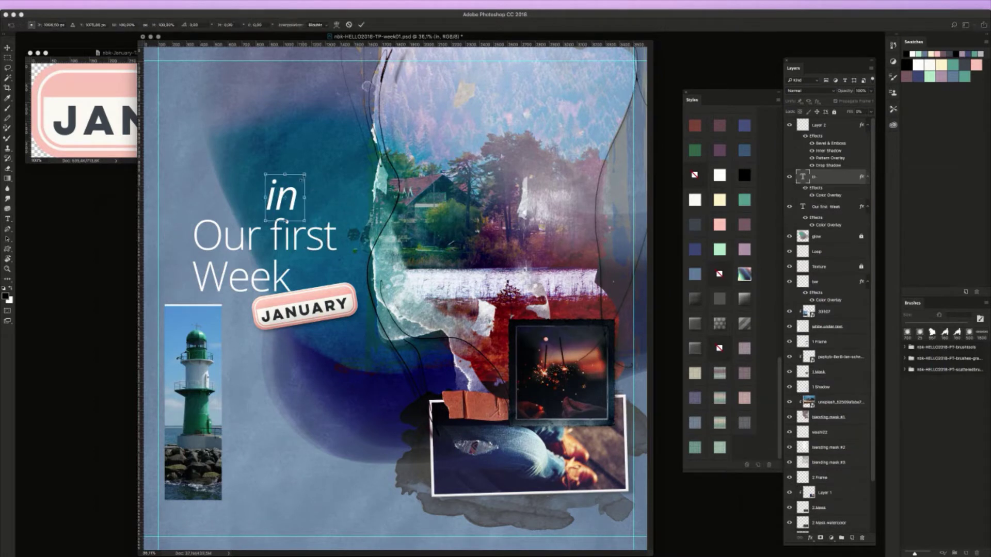
drag(303, 176, 305, 278)
key(Return)
Set the word "Our" in the title to the Open Sans Bold style and enlarge the title's text box slightly
click(8, 219)
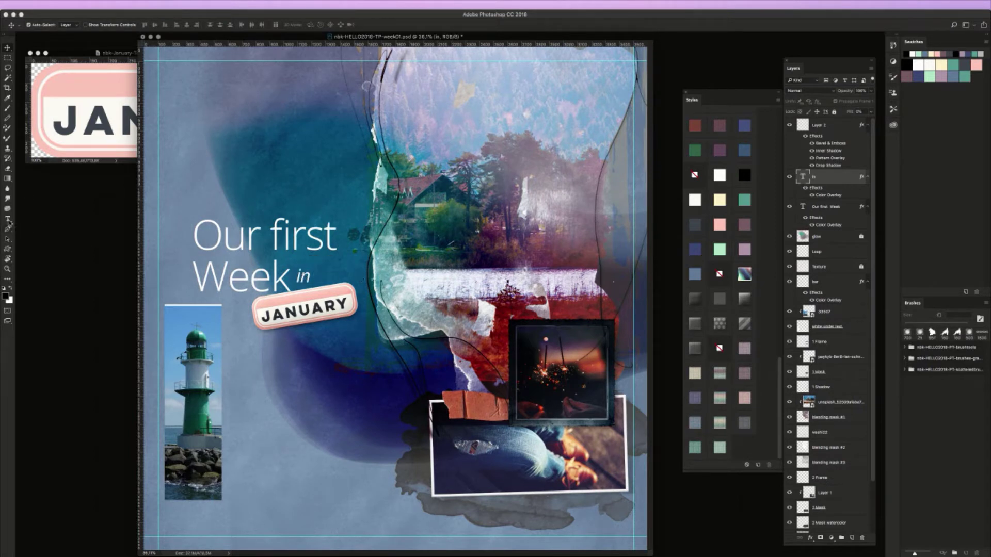
drag(270, 227, 193, 233)
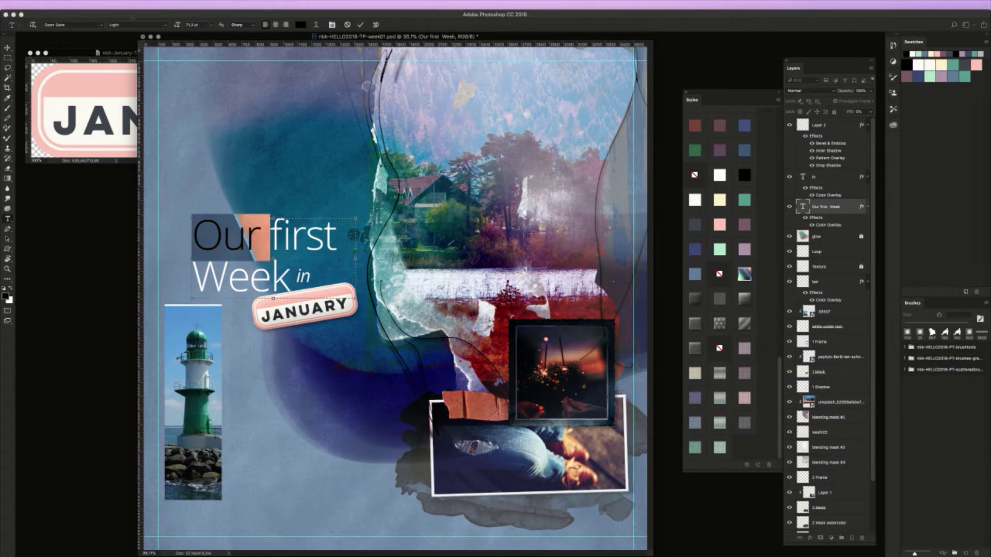
click(165, 27)
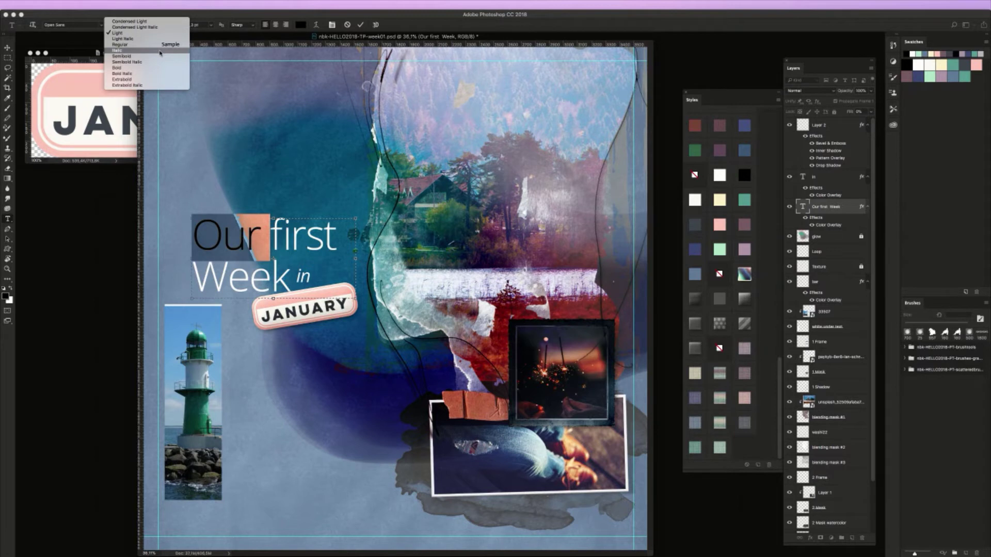
click(155, 68)
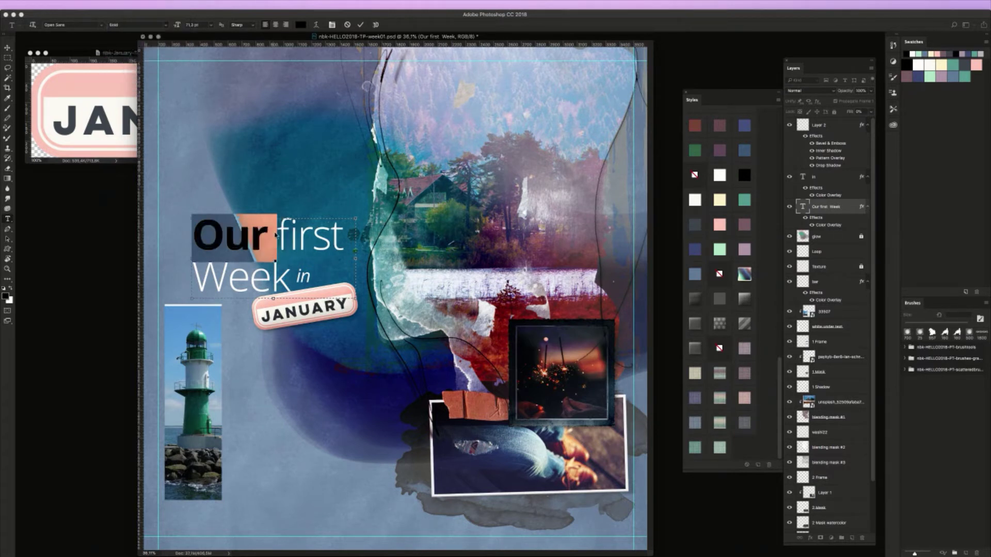
drag(356, 298, 367, 304)
click(277, 239)
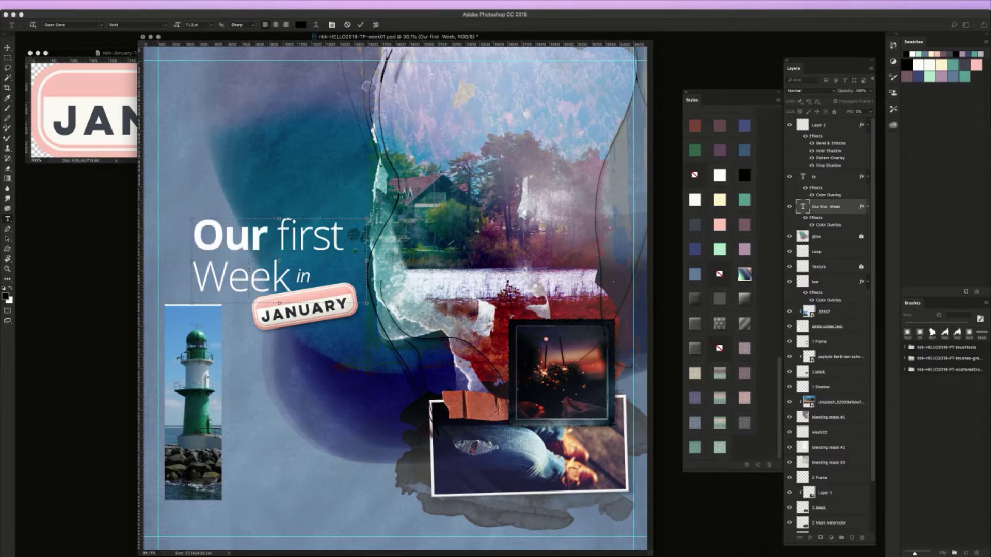
Set the word "Week" in the title to the Open Sans Regular style
double_click(250, 270)
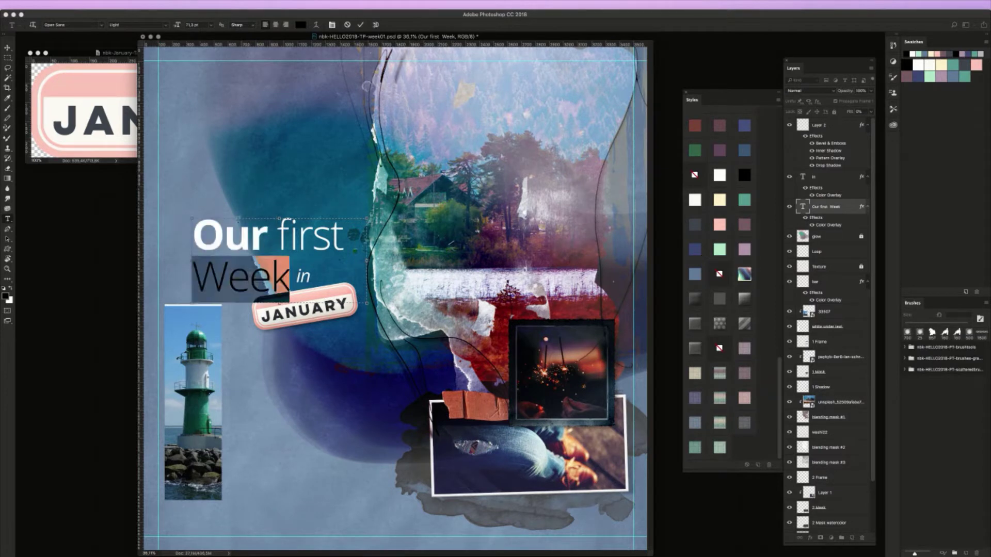
click(167, 27)
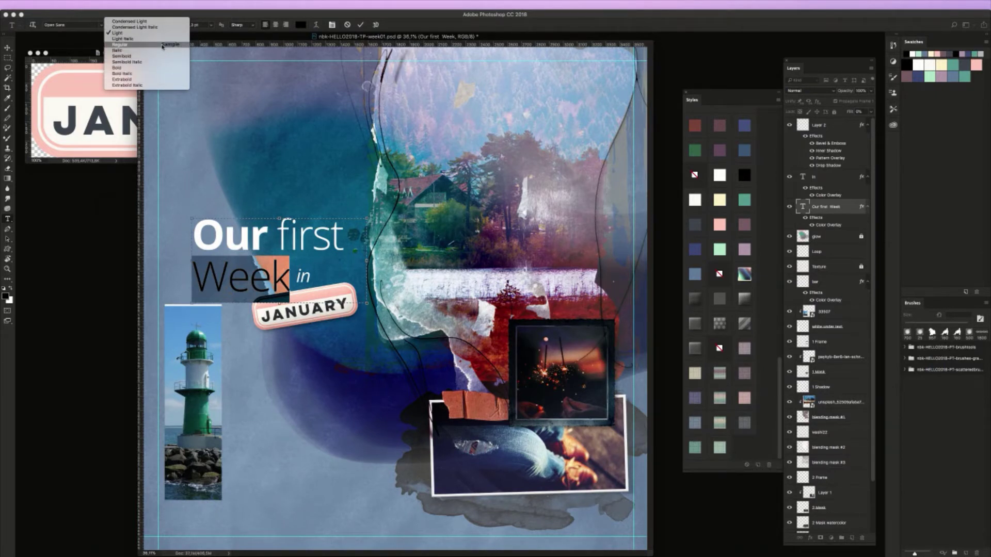
click(161, 50)
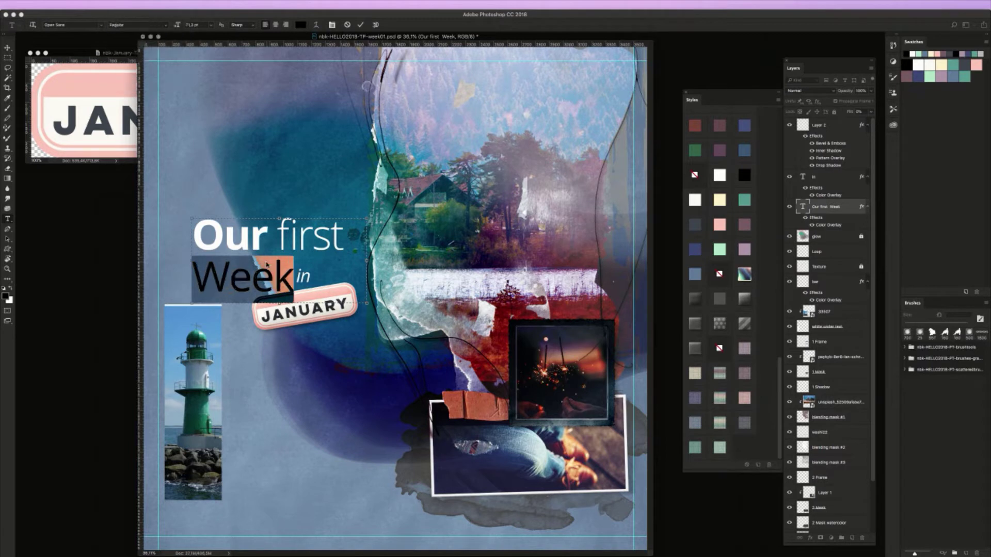
Reduce the word "first" in the title to 50 pt and leave text editing
click(273, 241)
double_click(307, 232)
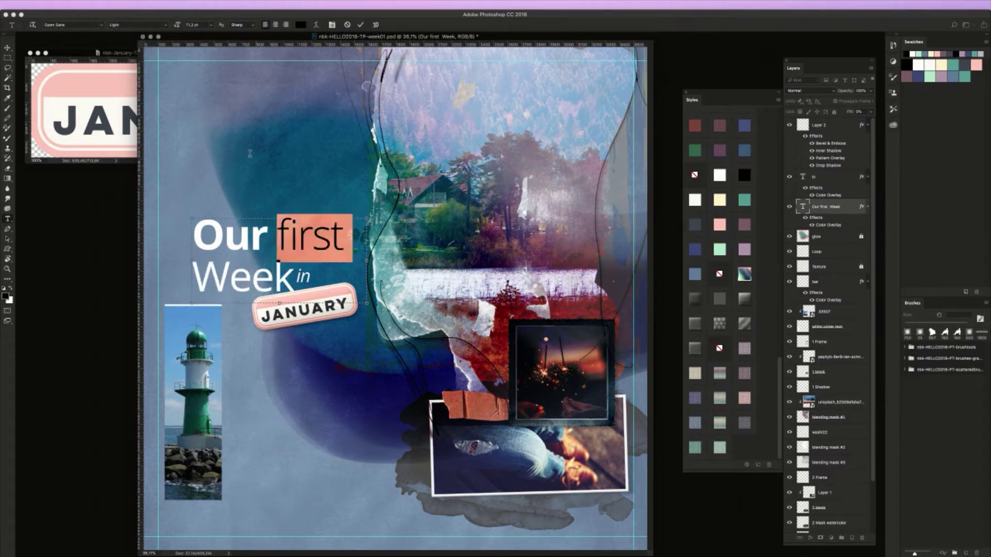
click(201, 26)
key(Return)
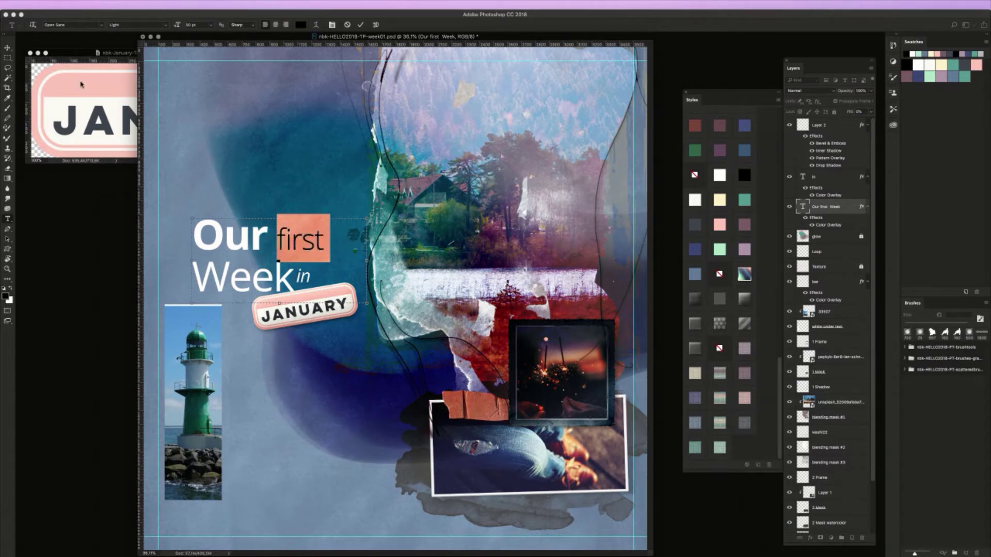
click(7, 47)
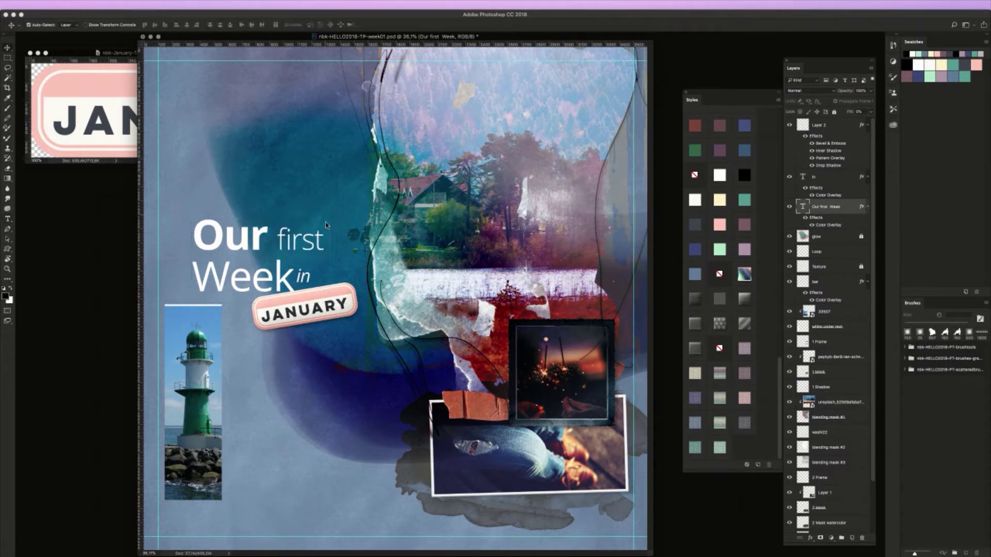
Move the JANUARY tag slightly up and to the right, bring the "in" text layer in front of it and nudge the text
drag(317, 301, 312, 279)
key(super+bracketright)
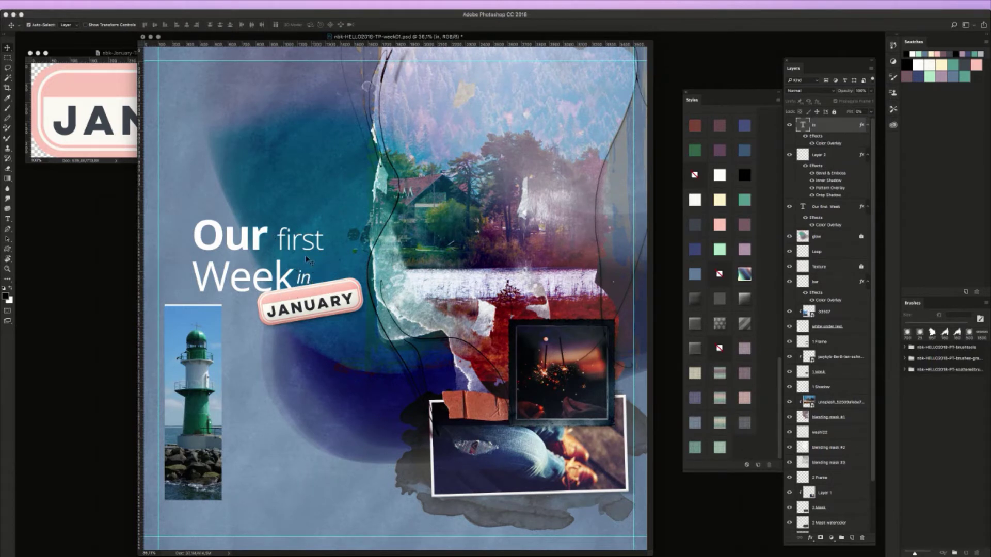
key(Up)
key(Up)
key(Up)
key(Left)
key(Left)
key(Left)
key(Left)
Set the word "in" to the Open Sans Light style and shift the JANUARY tag slightly away from it
double_click(800, 125)
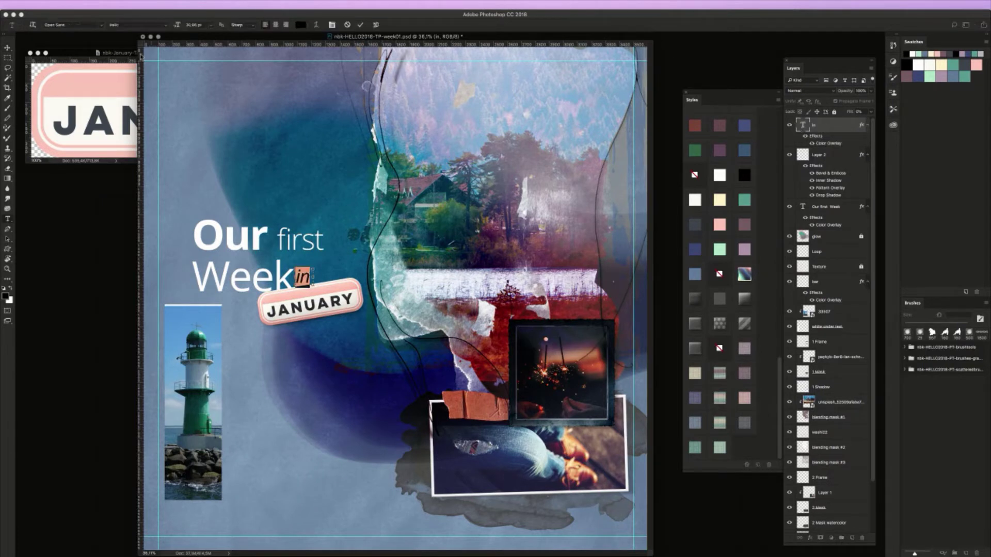
click(165, 25)
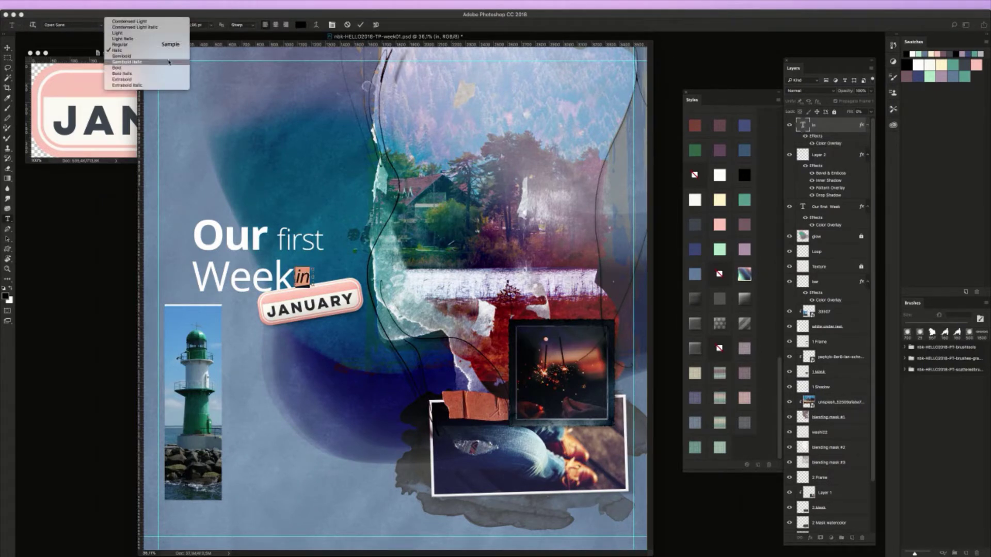
click(161, 35)
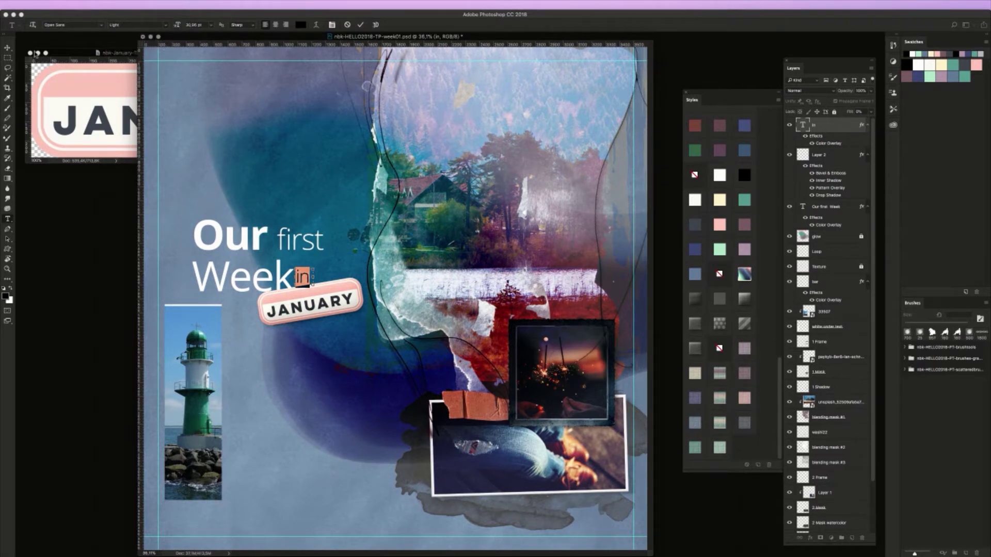
click(8, 49)
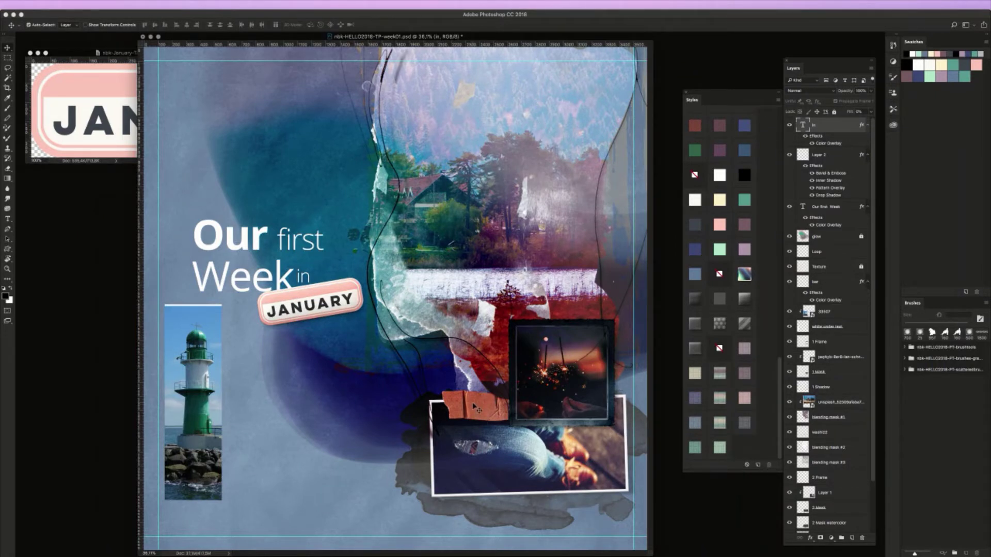
drag(332, 283, 335, 284)
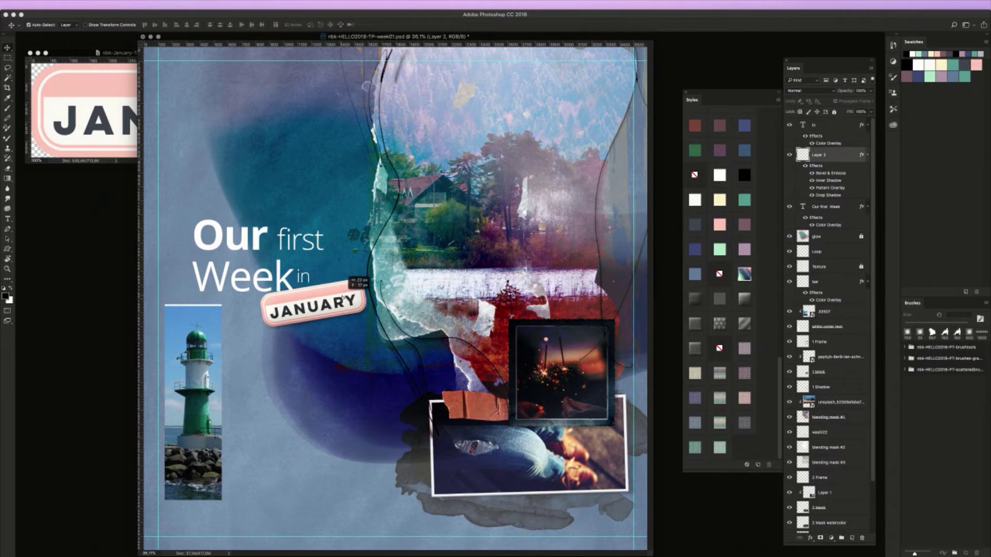
Place the staple PNG from the nbk-HELLO2018-ABP2 folder inside 01-Hello2018 on the page
key(super+shift+p)
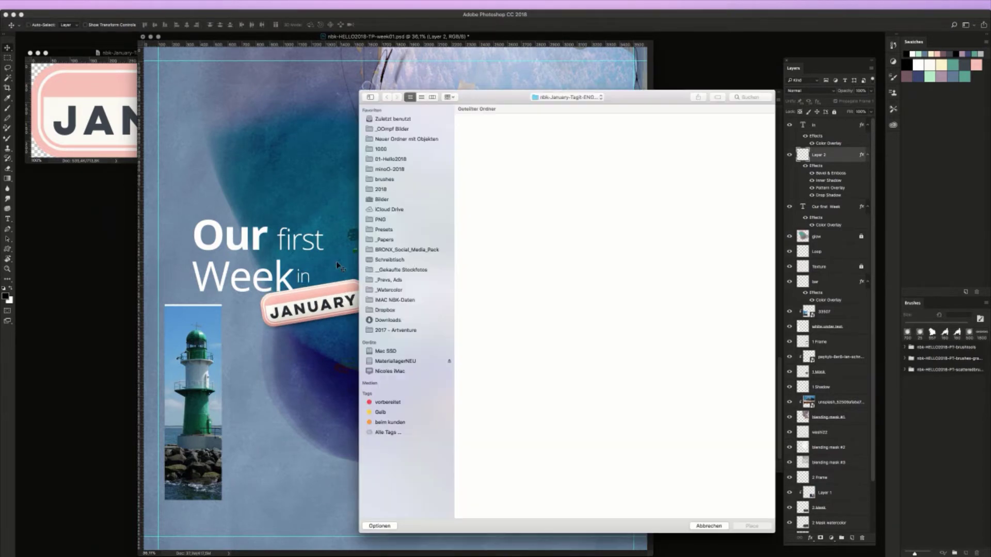
click(558, 102)
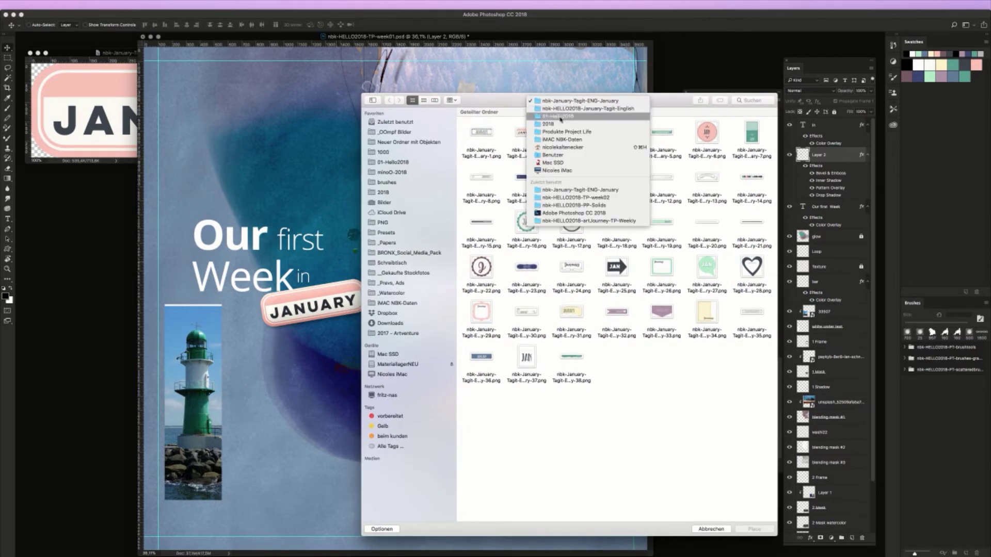
click(561, 116)
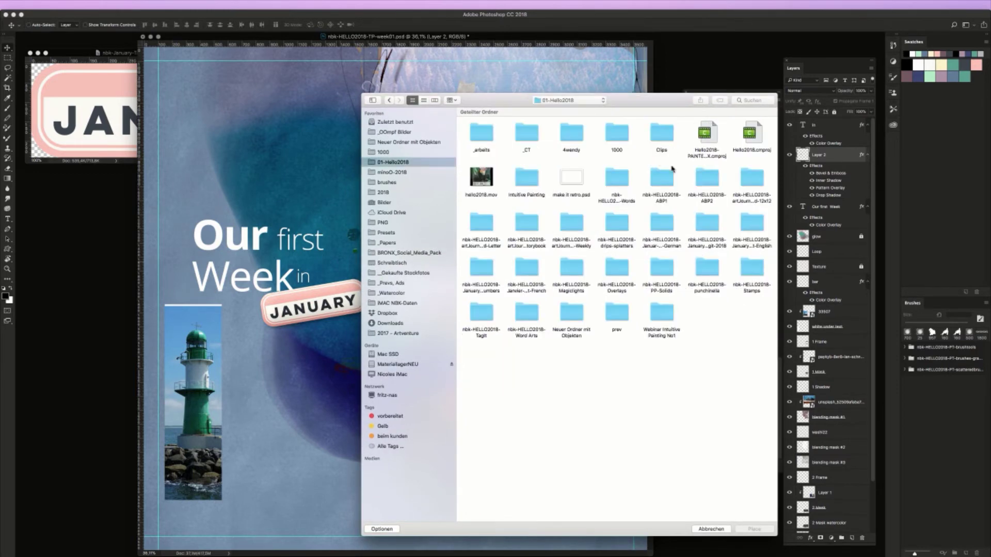
double_click(706, 177)
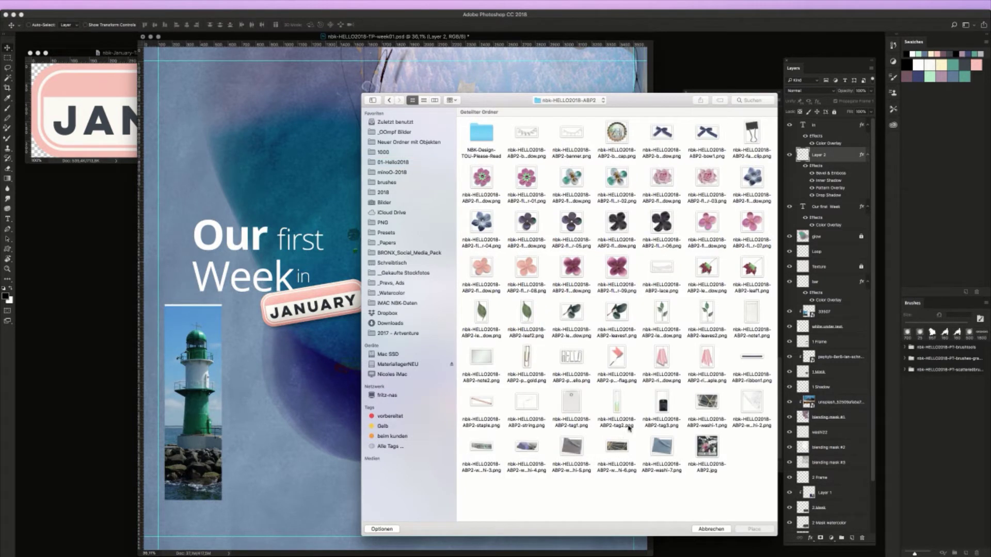
double_click(483, 404)
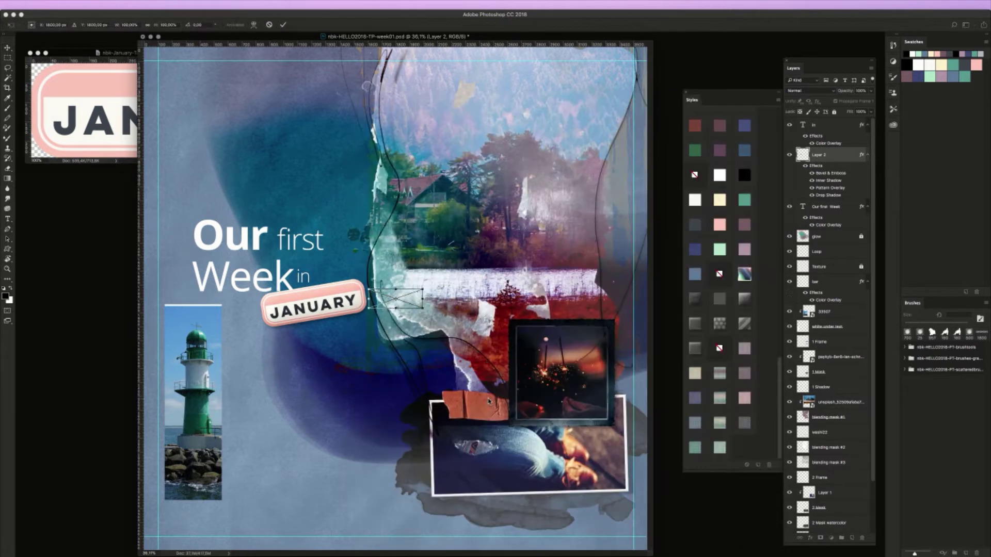
key(Return)
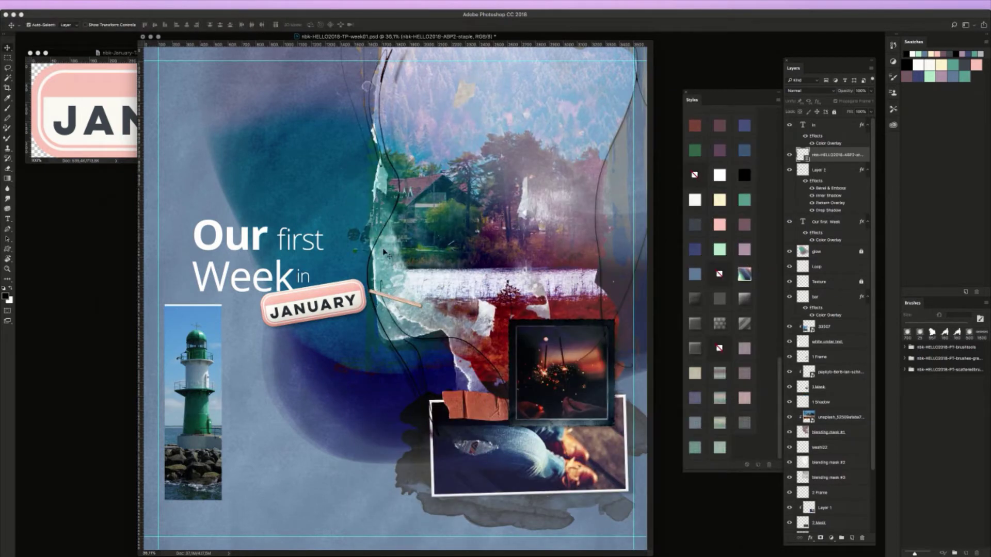
Position the staple across the upper edge of the JANUARY tag and adjust its transform to fit
drag(409, 301, 341, 284)
key(ctrl+t)
key(Return)
drag(602, 38, 610, 40)
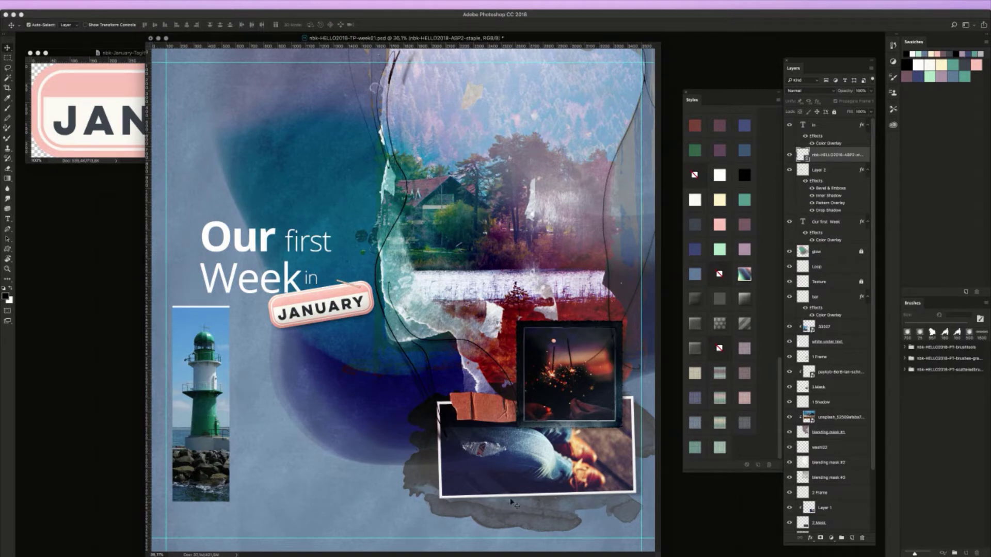
Duplicate the jeans photo layer, Layer 1, and move the copy directly above the 2 Mask watercolor layer
click(520, 467)
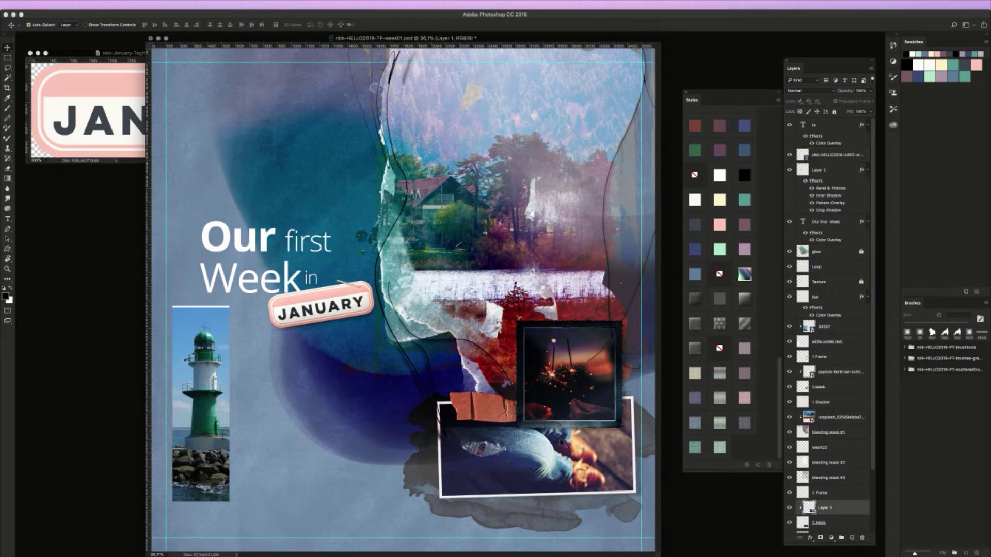
scroll(856, 407, down, 3)
scroll(855, 407, down, 1)
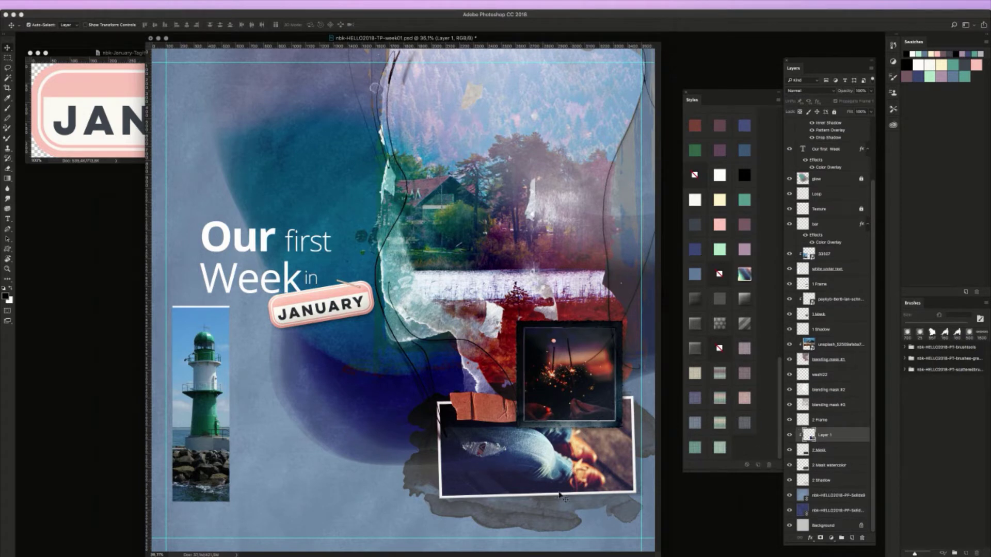
click(527, 527)
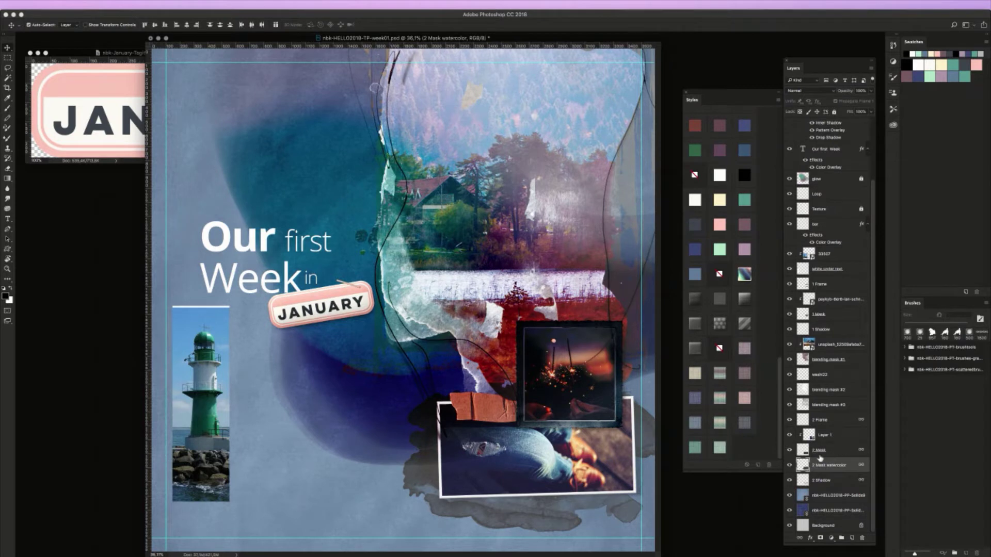
click(572, 467)
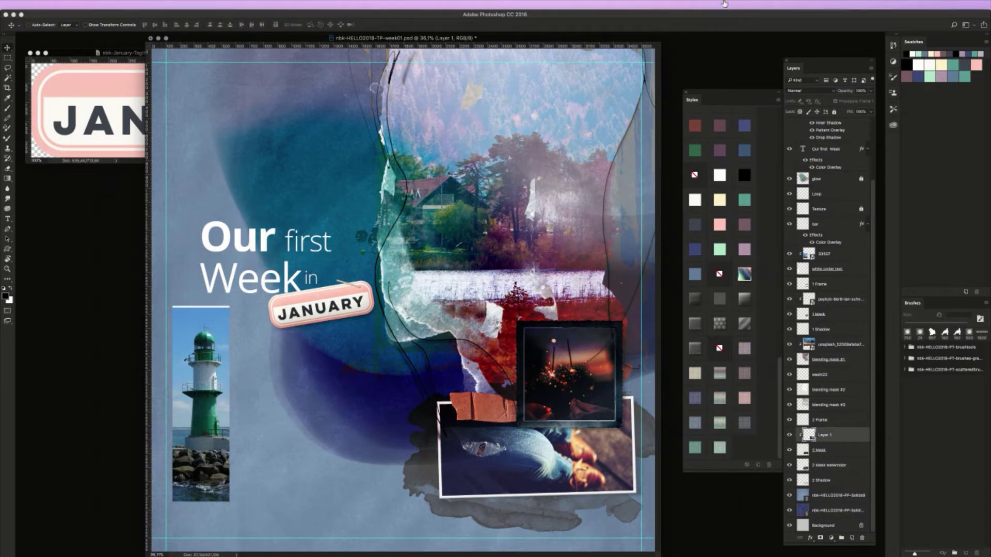
key(ctrl+j)
drag(830, 437, 833, 472)
Scale up the copied jeans photo and position it so it extends beyond the white frame over the watercolor stain
key(ctrl+t)
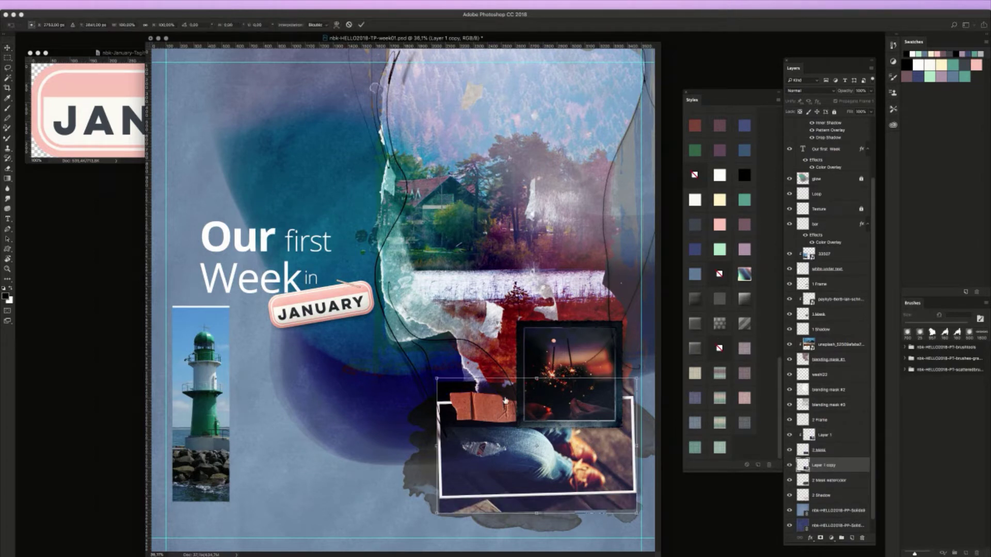
drag(636, 379, 666, 363)
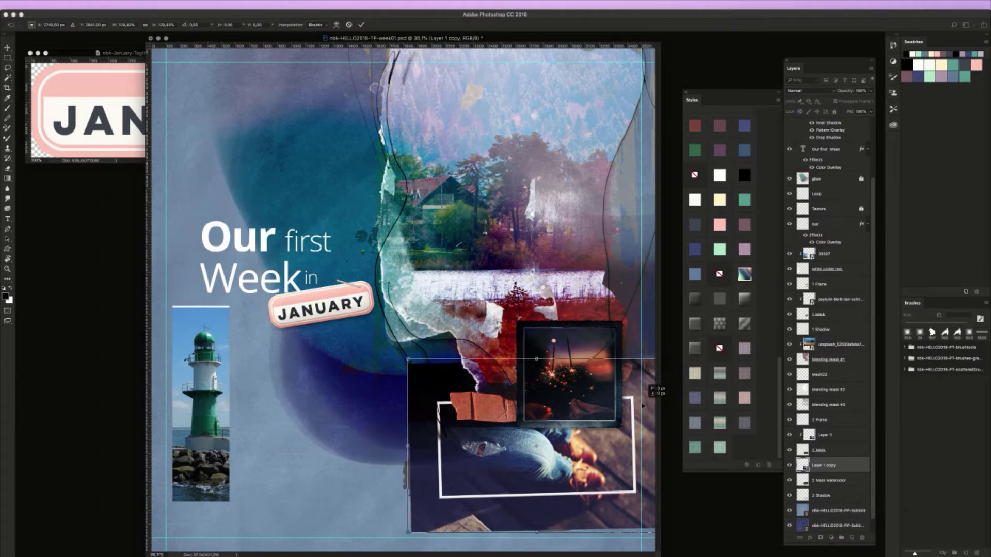
key(Return)
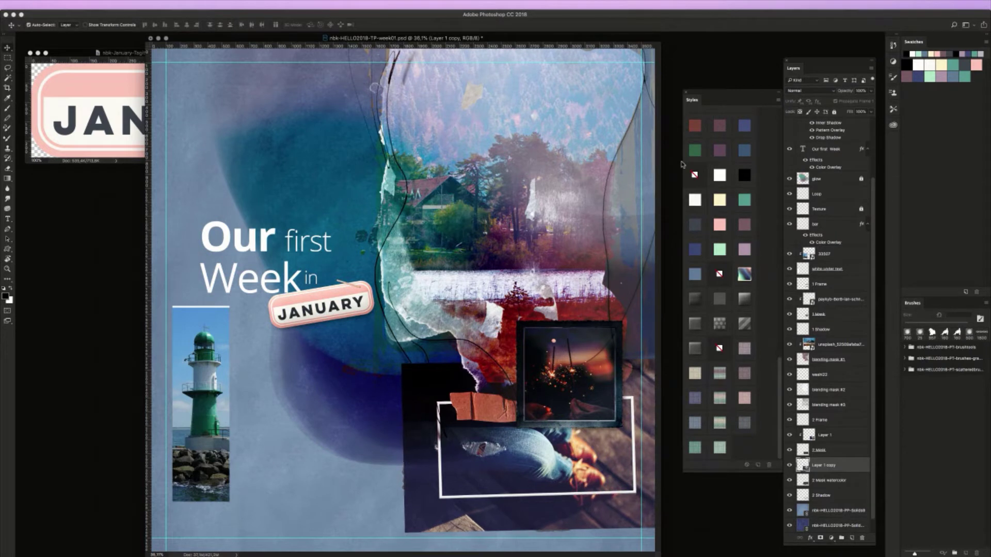
Clip the enlarged photo copy to the 2 Mask watercolor layer and toggle its visibility to compare the effect
key(super+alt+g)
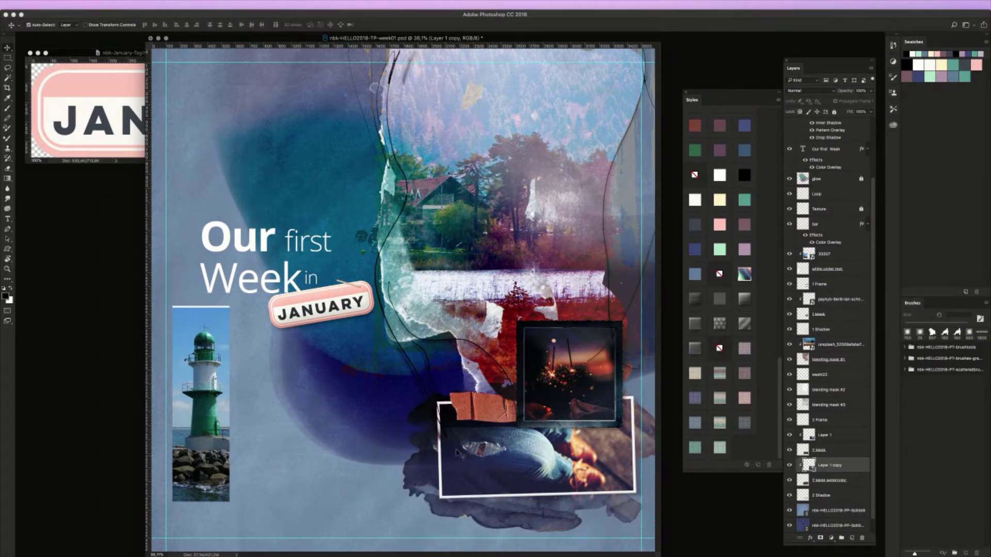
click(790, 466)
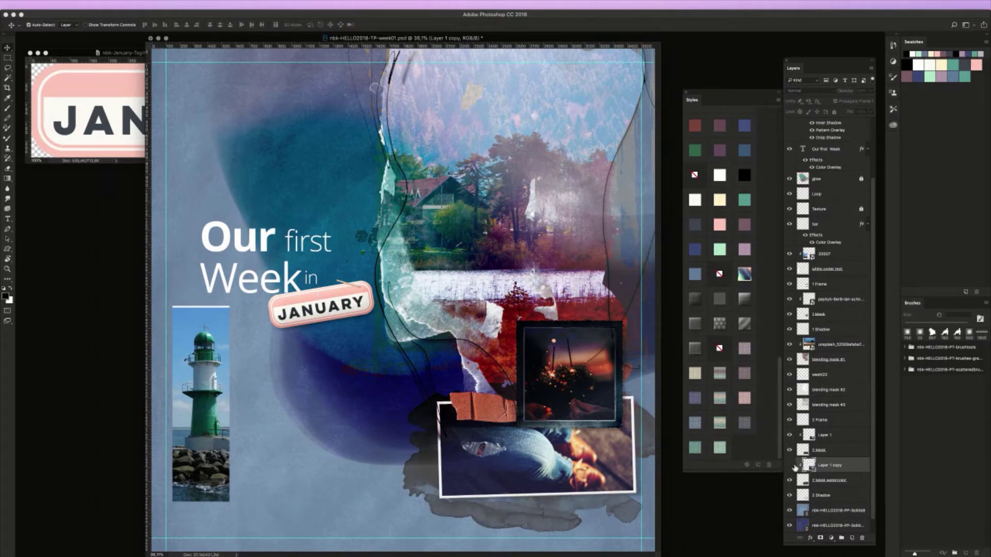
click(790, 466)
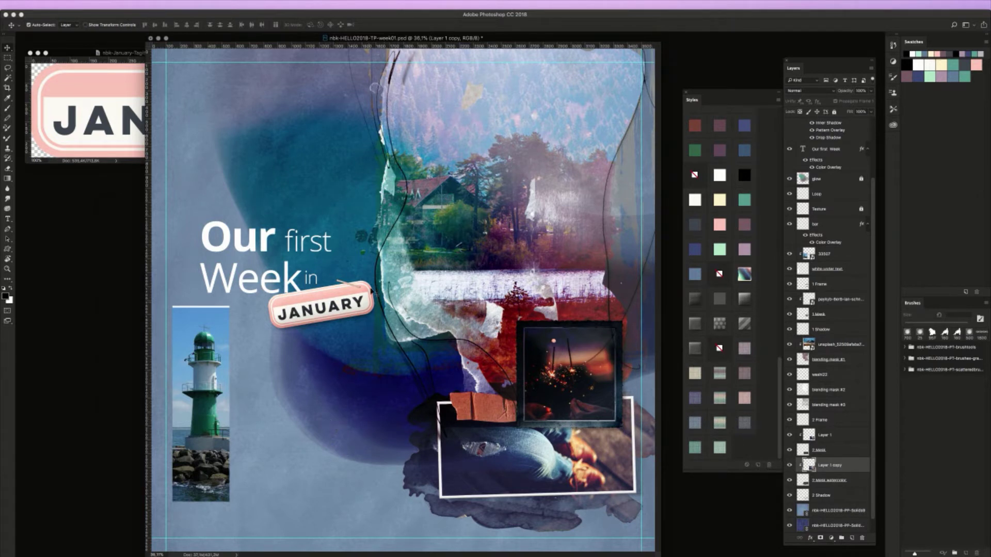
click(313, 181)
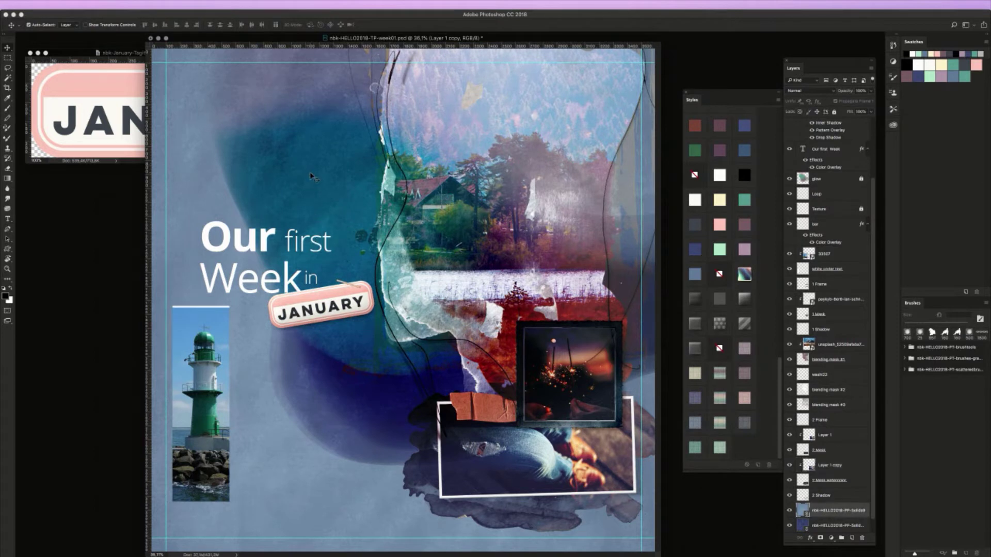
Unlock and select the glow layer, and bring the pink tree photo 30680.jpg from the image browser onto the page above it
click(850, 180)
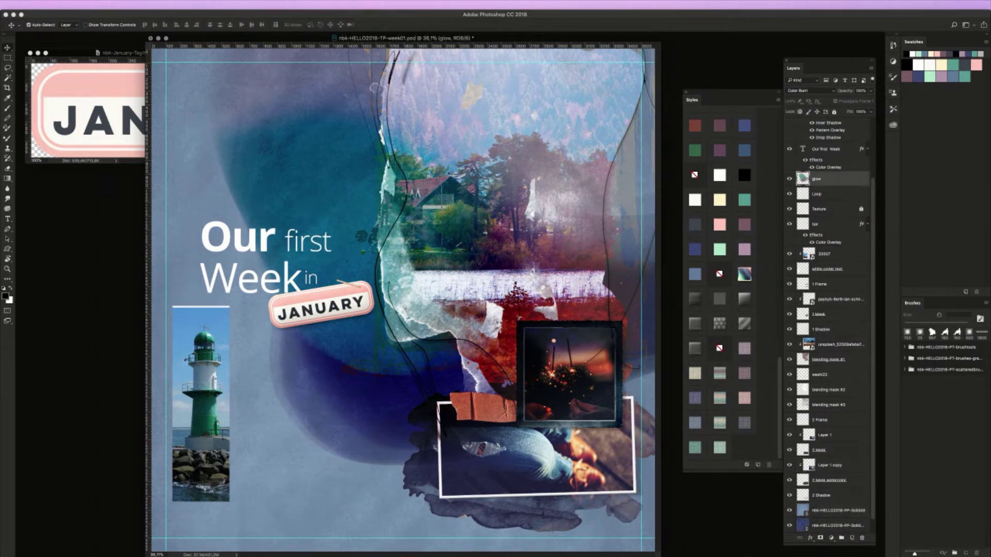
click(781, 553)
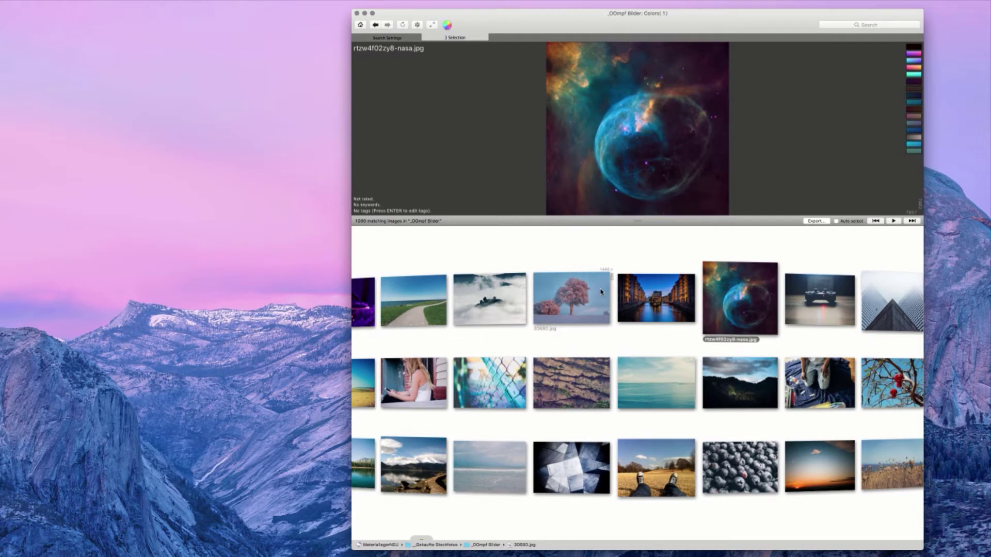
click(582, 299)
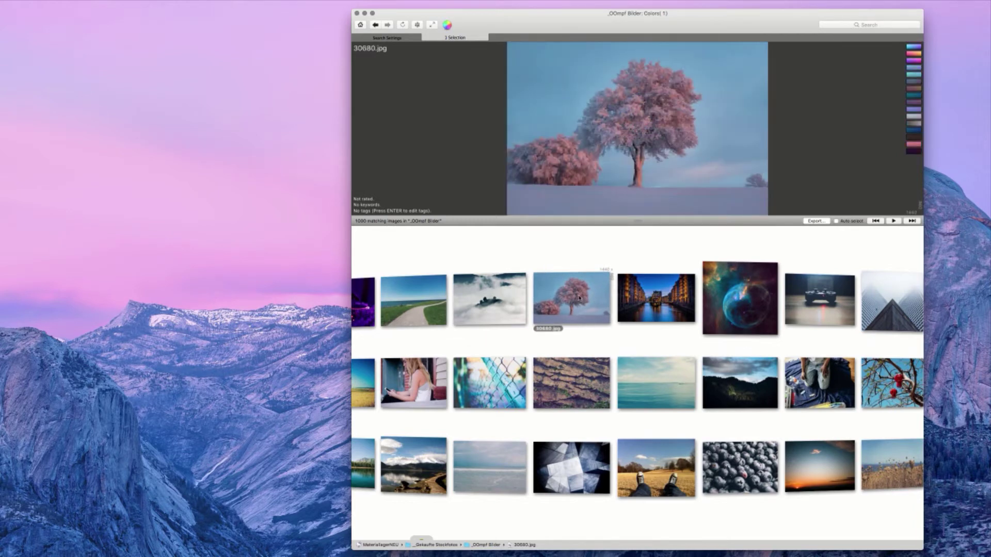
drag(580, 298, 283, 280)
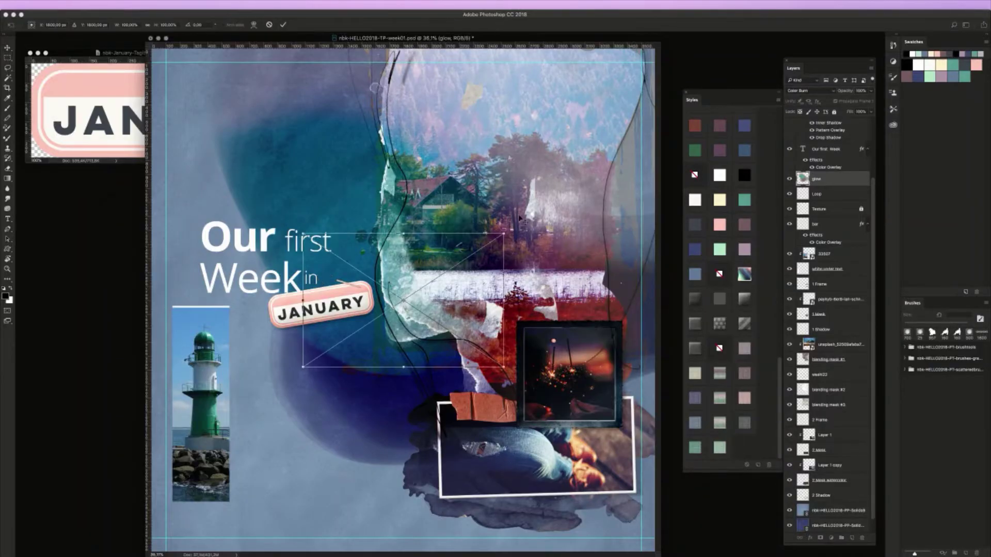
Enlarge the tree photo to fill the page width and shift it so the tree stands behind the title
drag(504, 234, 724, 35)
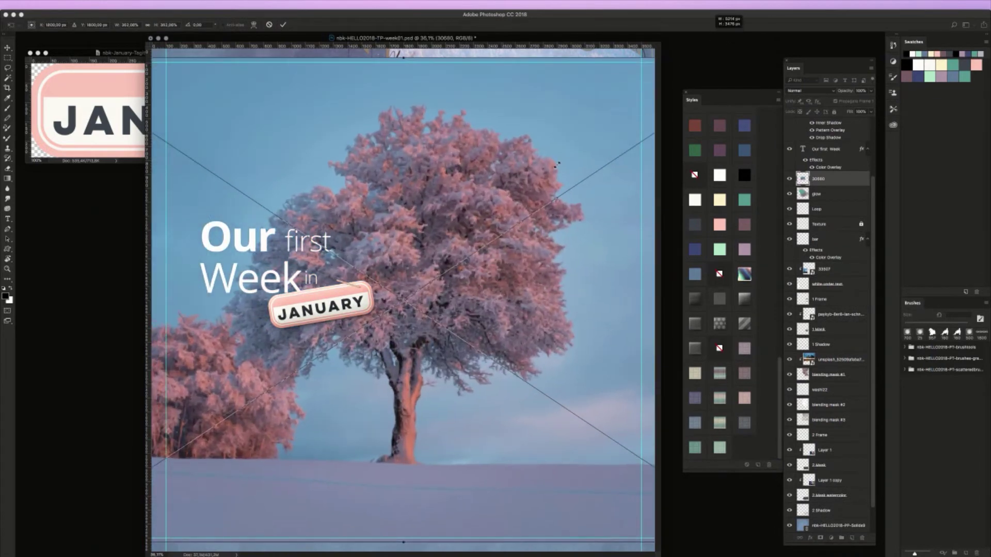
drag(533, 225, 485, 210)
key(Return)
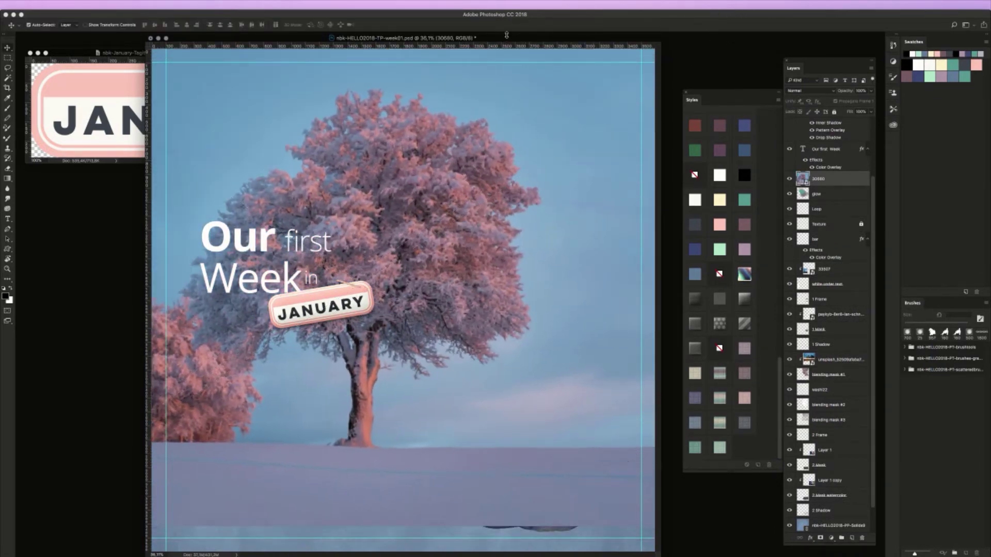
Clip the tree photo to the glow layer and toggle its visibility to compare the effect
key(super+alt+g)
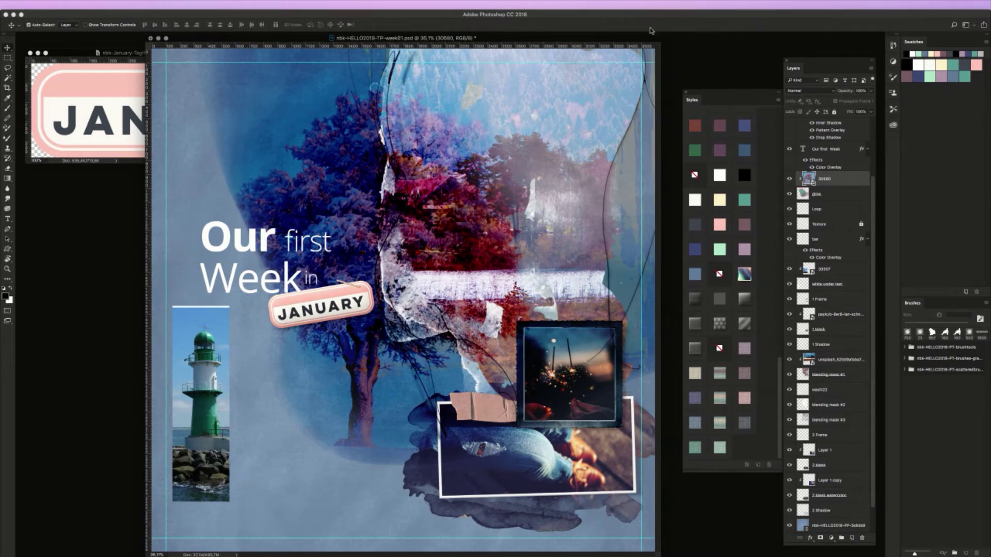
click(790, 179)
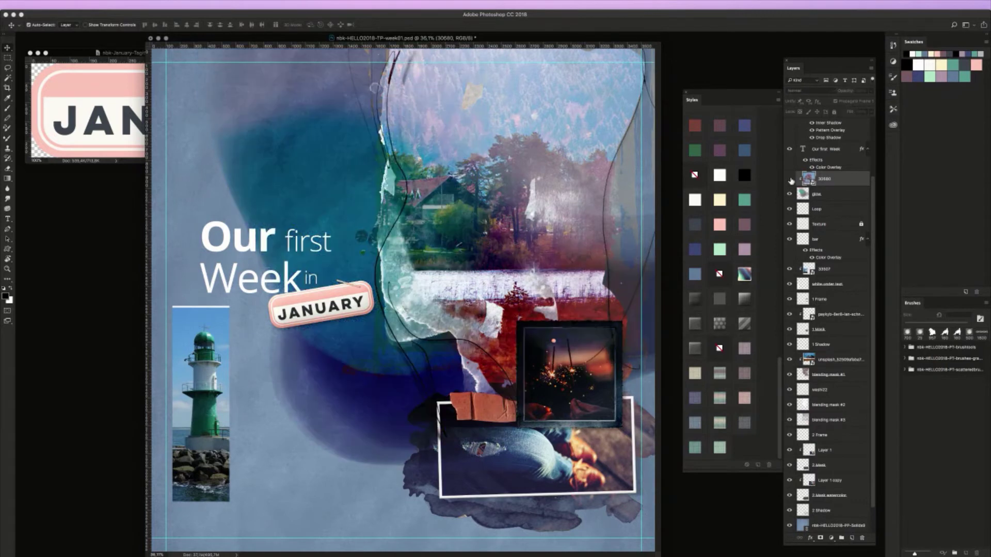
click(790, 180)
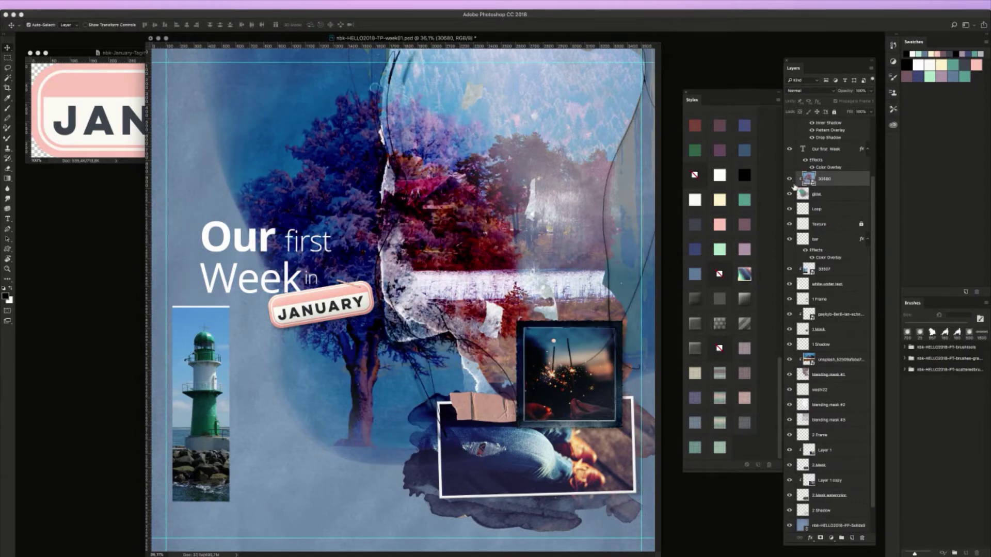
Reposition the lake house photo inside the large torn-paper mask so the house sits near the middle of the mask
click(579, 114)
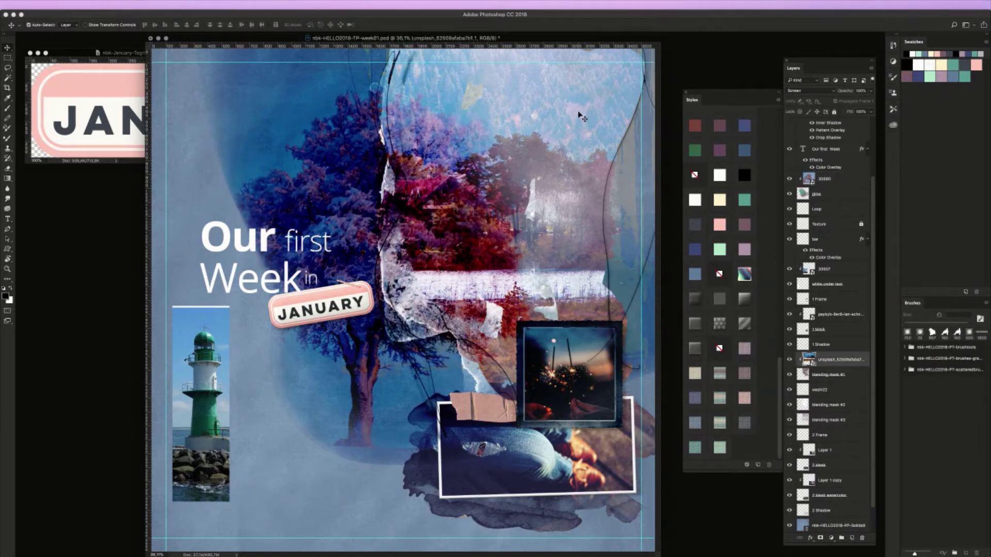
key(ctrl+t)
drag(576, 138, 565, 179)
key(Return)
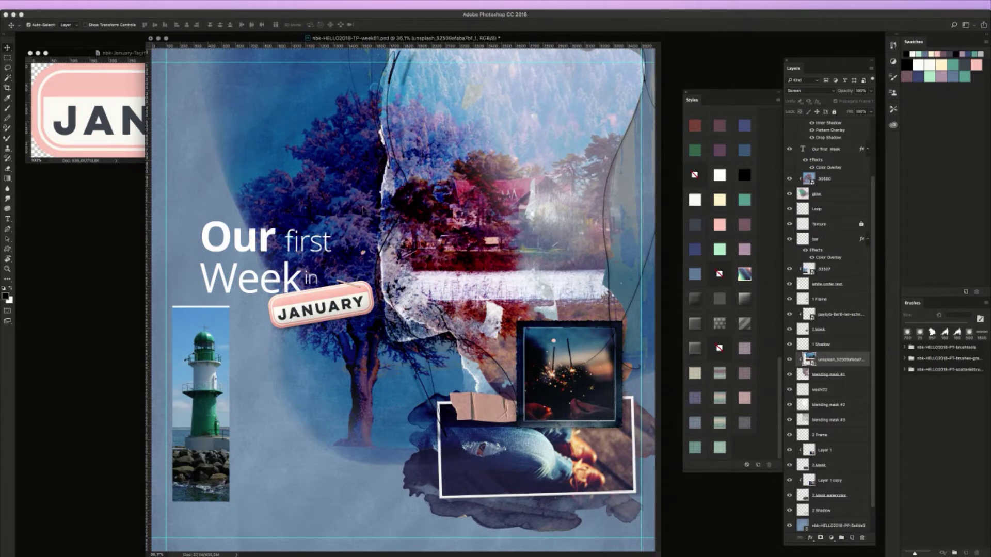
Try the Multiply, Color Burn and Screen blend modes on the clipped tree photo layer, 30680
click(353, 174)
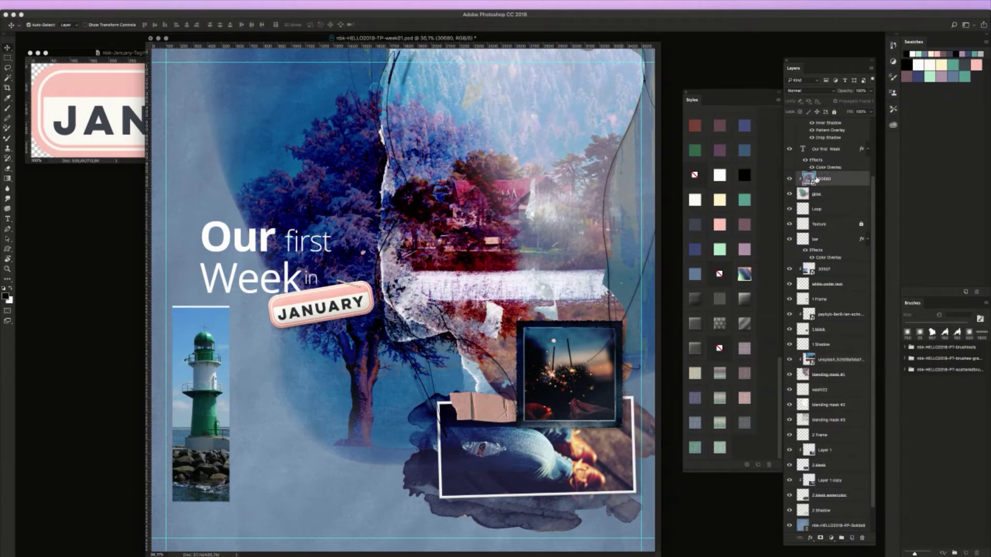
click(808, 92)
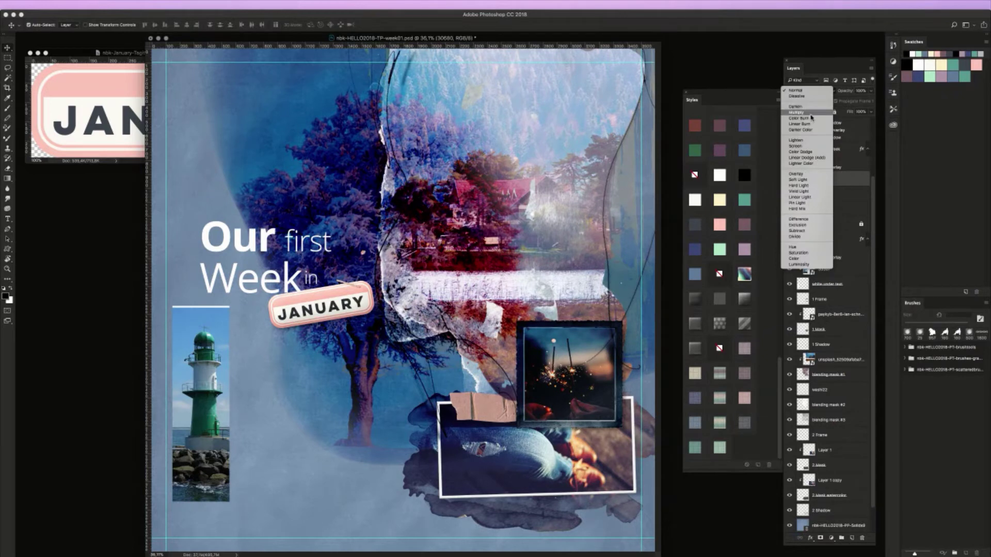
click(814, 116)
click(816, 93)
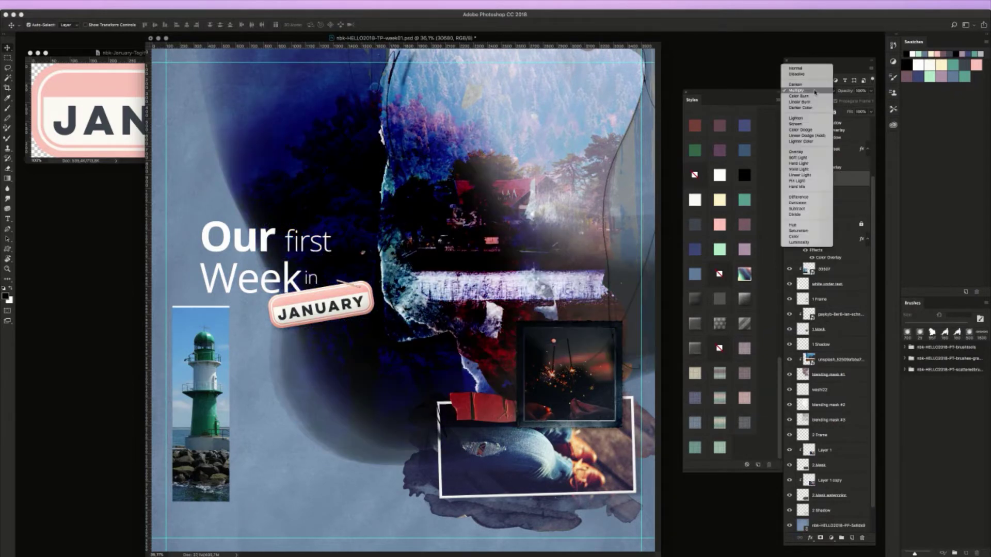
click(814, 96)
click(813, 93)
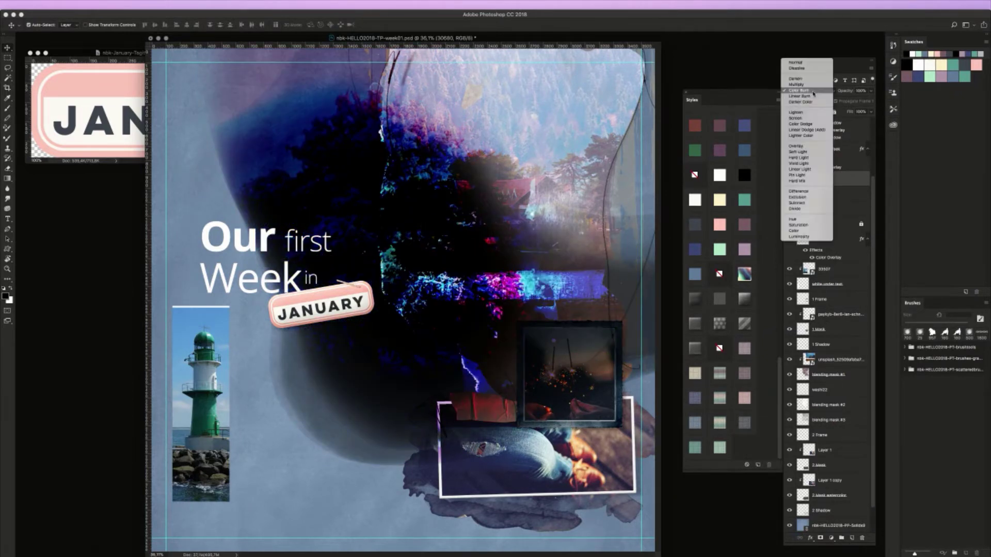
click(820, 118)
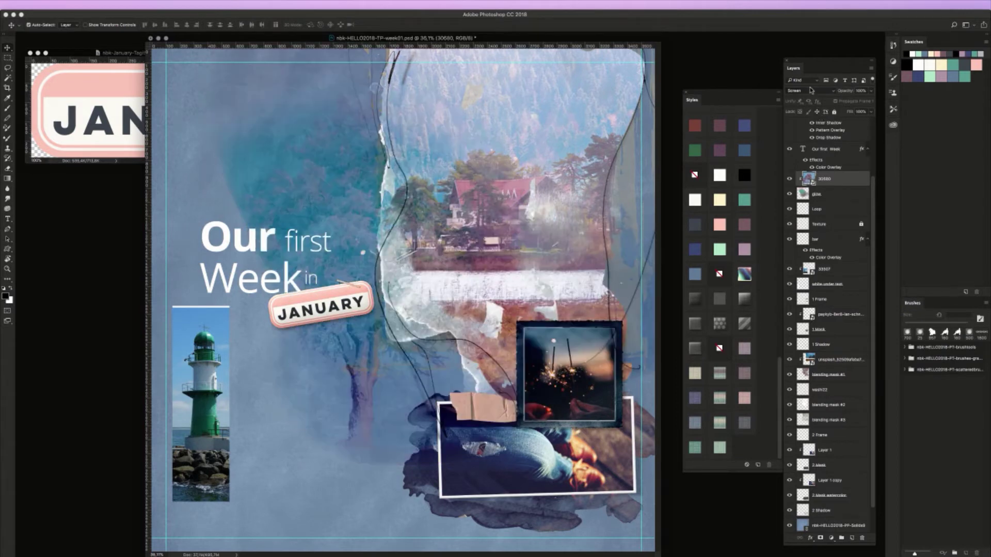
Try the Color Dodge and Linear Dodge (Add) blend modes on the tree photo layer
click(809, 92)
click(812, 99)
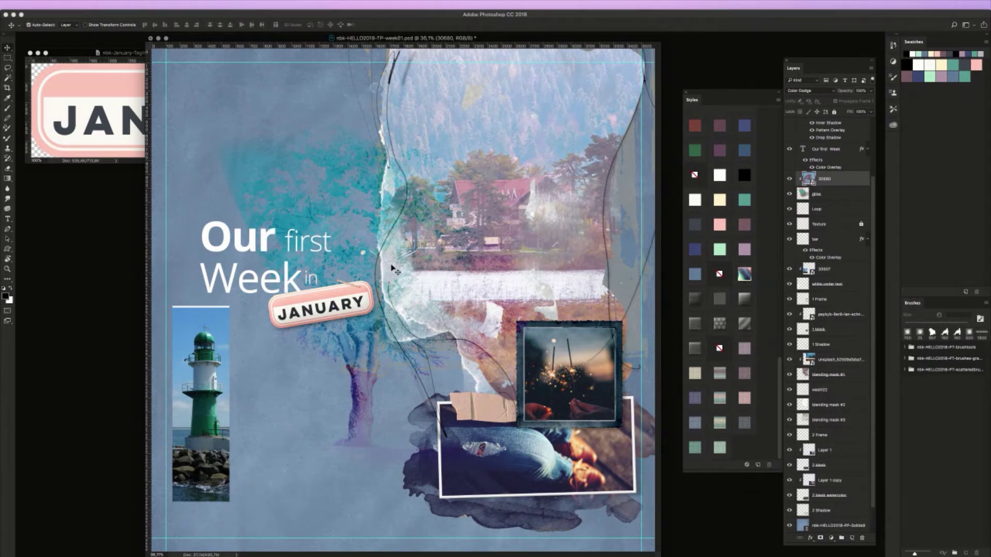
click(811, 92)
click(818, 102)
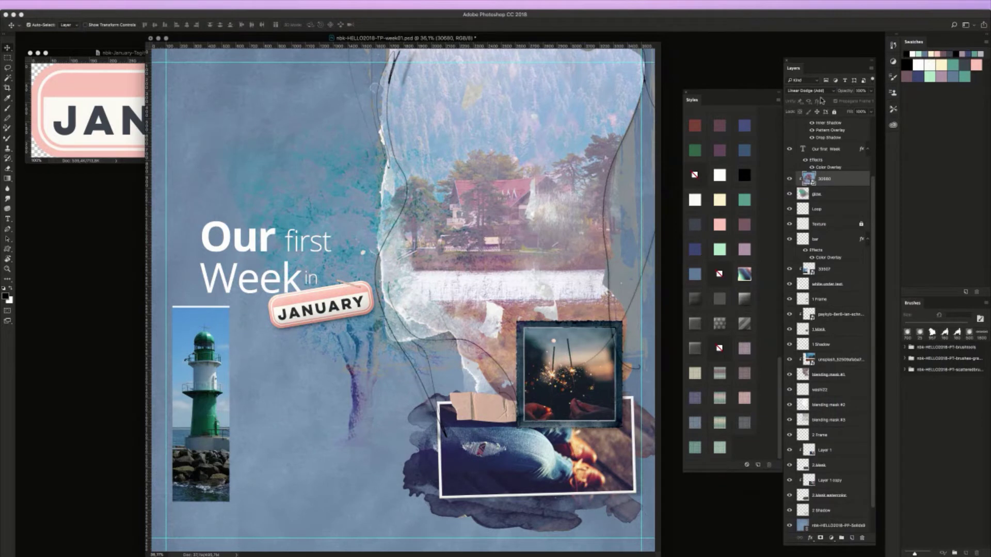
click(809, 93)
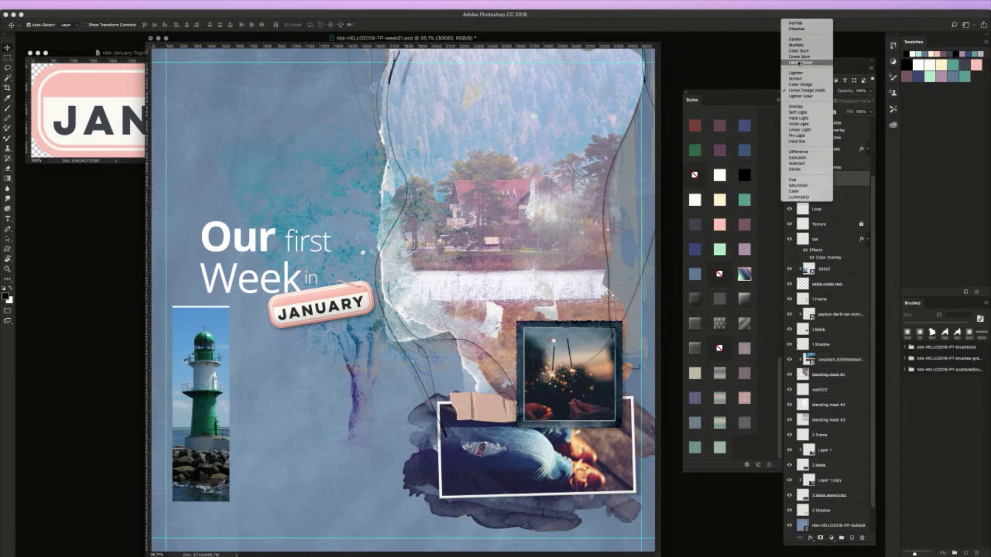
click(868, 96)
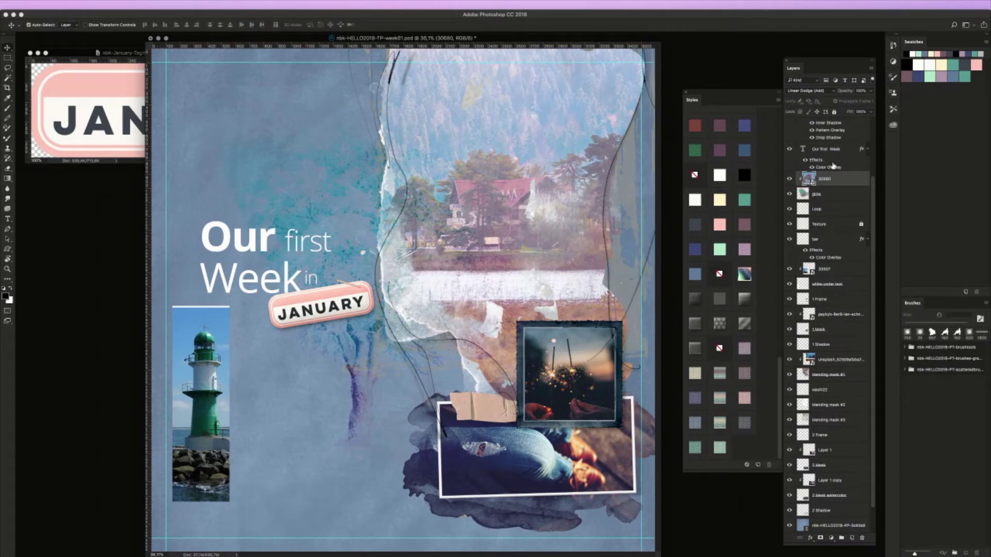
Try Vivid Light on the tree photo layer and settle on the Linear Light blend mode
click(815, 91)
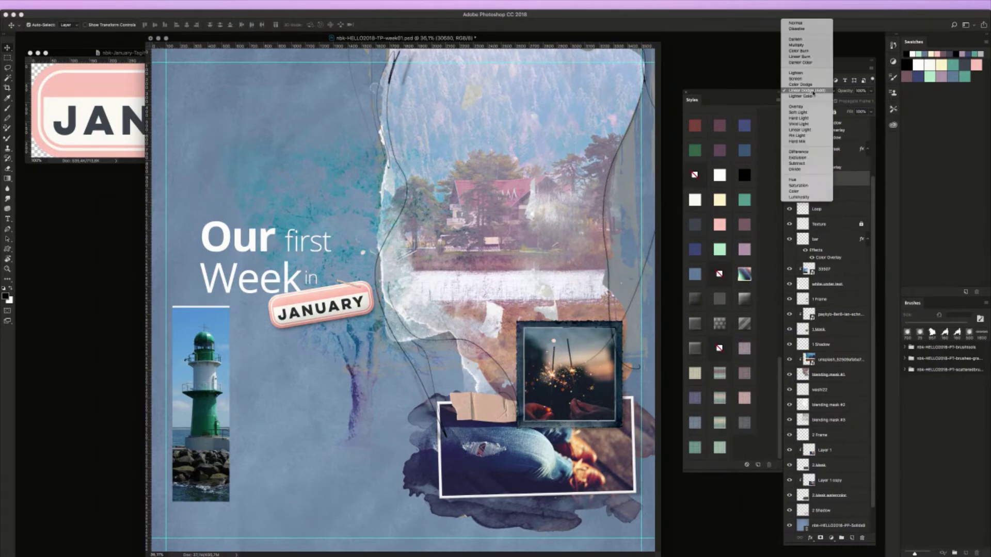
click(822, 124)
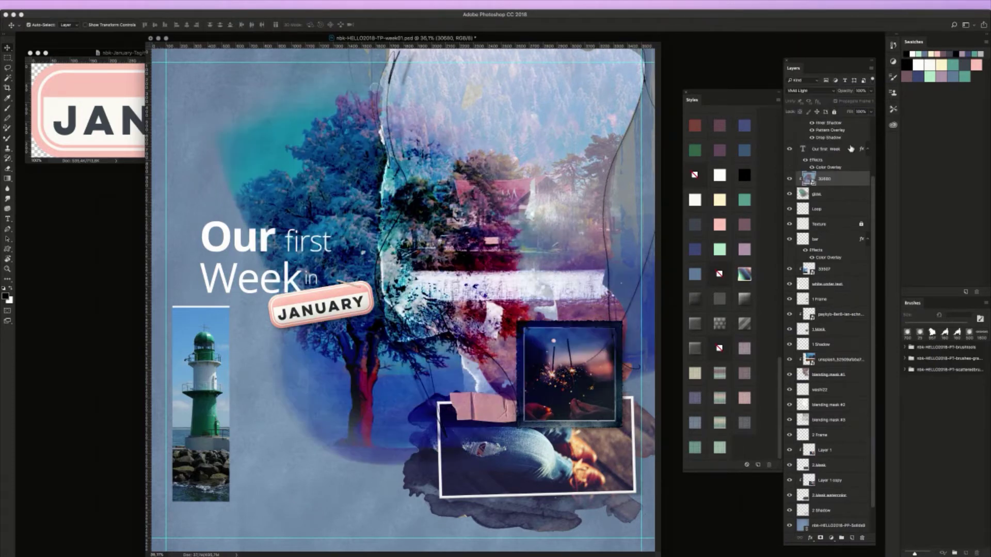
click(811, 92)
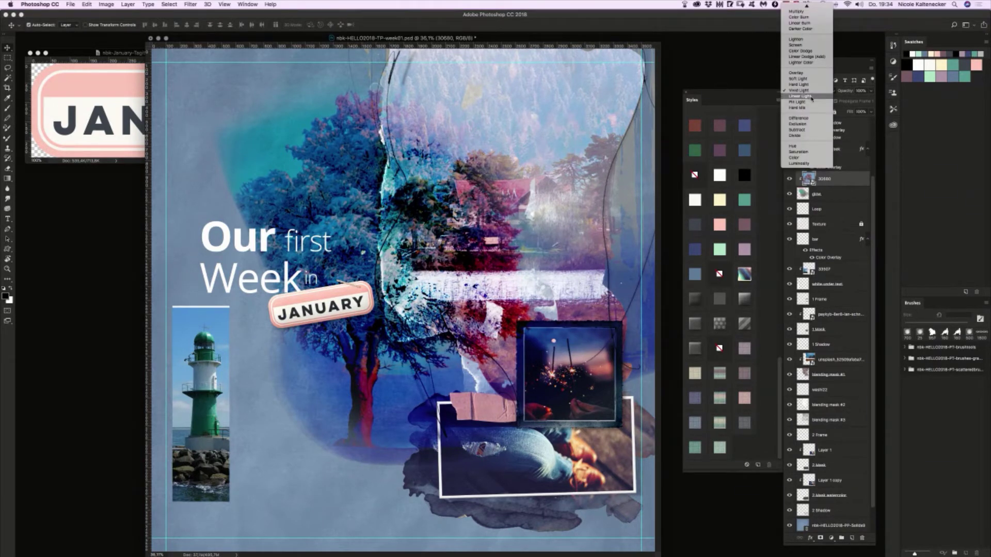
click(812, 97)
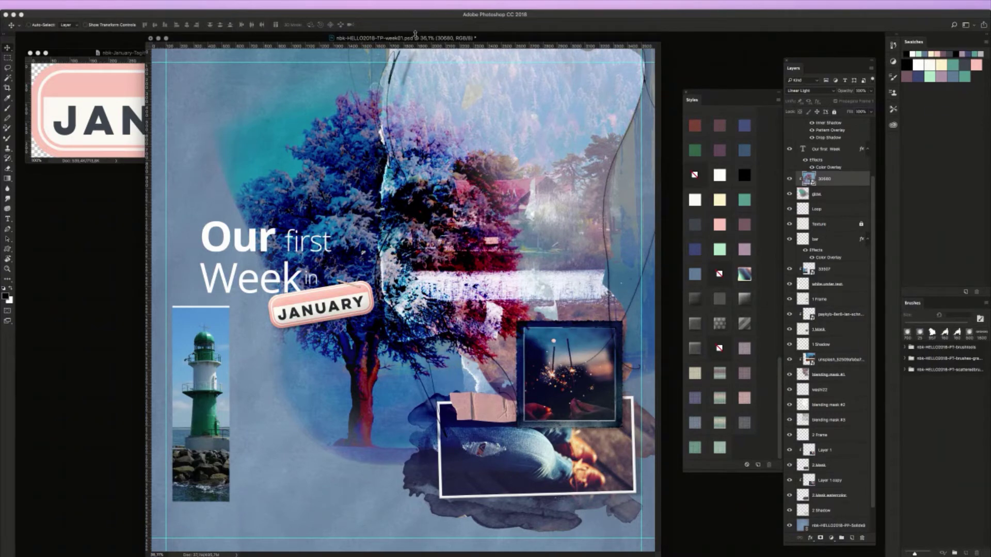
Start placing a file and browse from the 01-Hello2018 folder to the nbk-HELLO2018-Magiclights folder
key(super+shift+p)
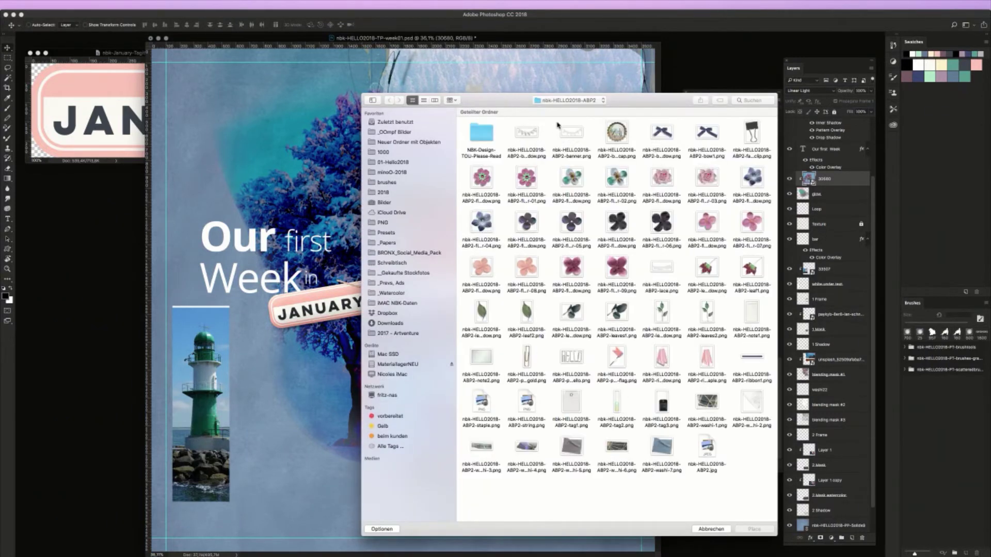
click(555, 101)
click(557, 109)
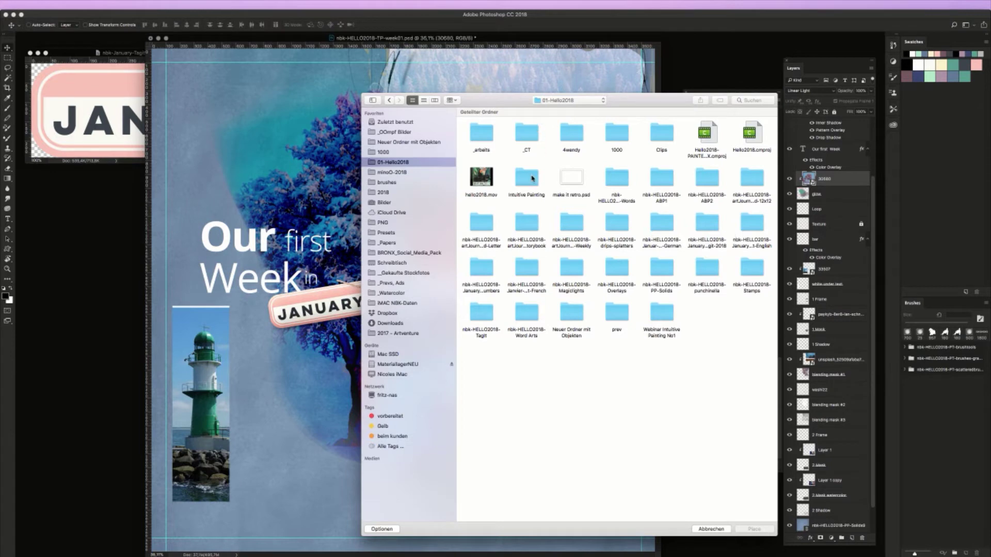
double_click(570, 279)
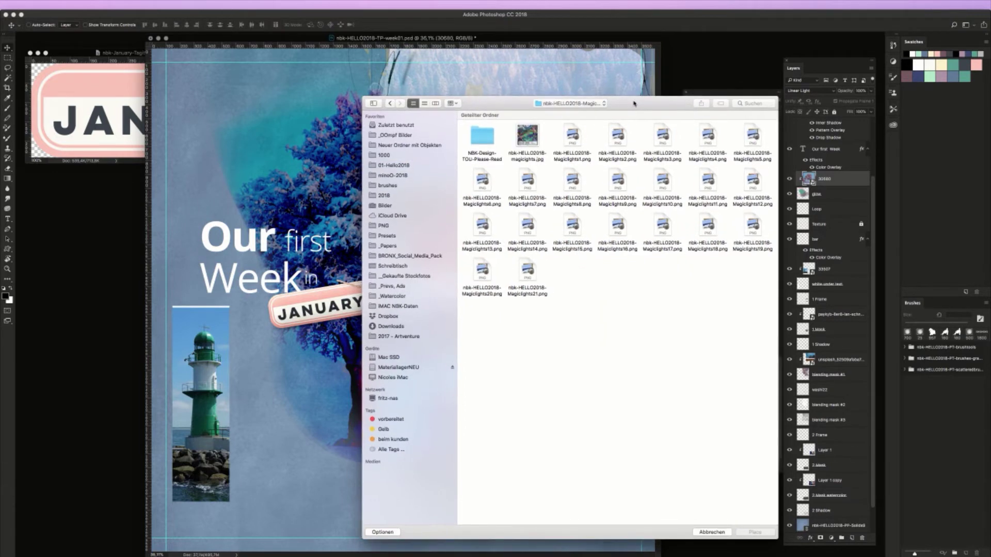
drag(637, 95, 640, 101)
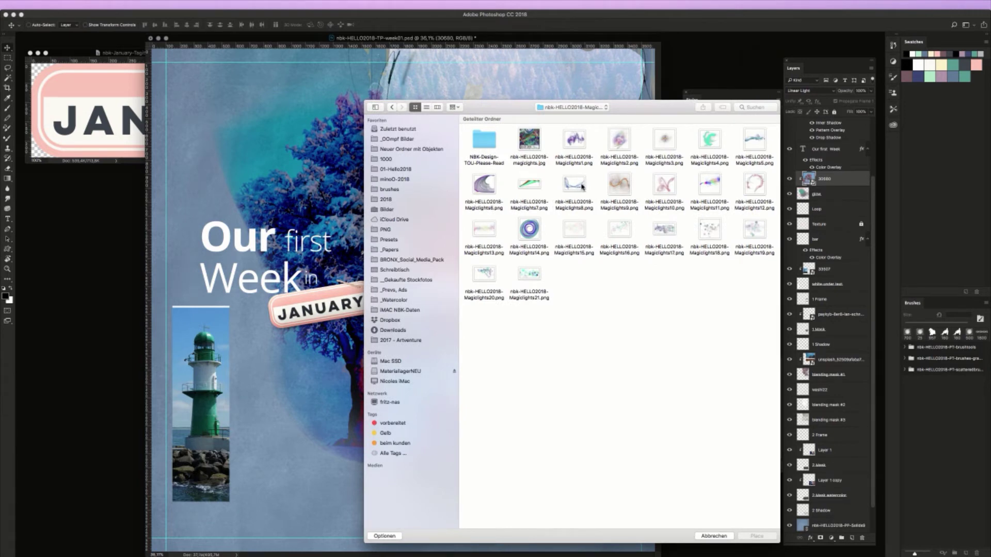
Place nbk-HELLO2018-Magiclights12.png and position the light ring around the tree's crown
click(756, 185)
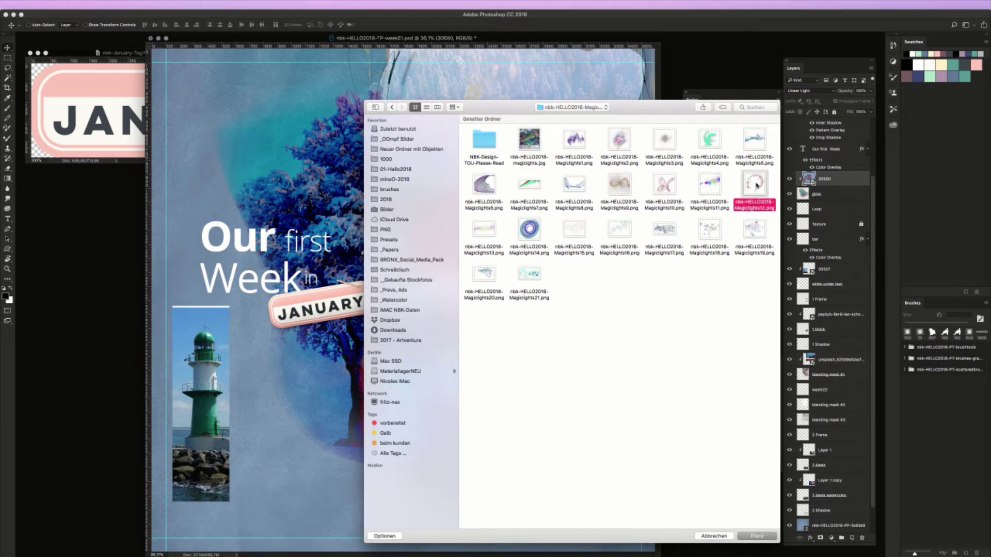
double_click(757, 186)
drag(428, 262, 392, 224)
key(Return)
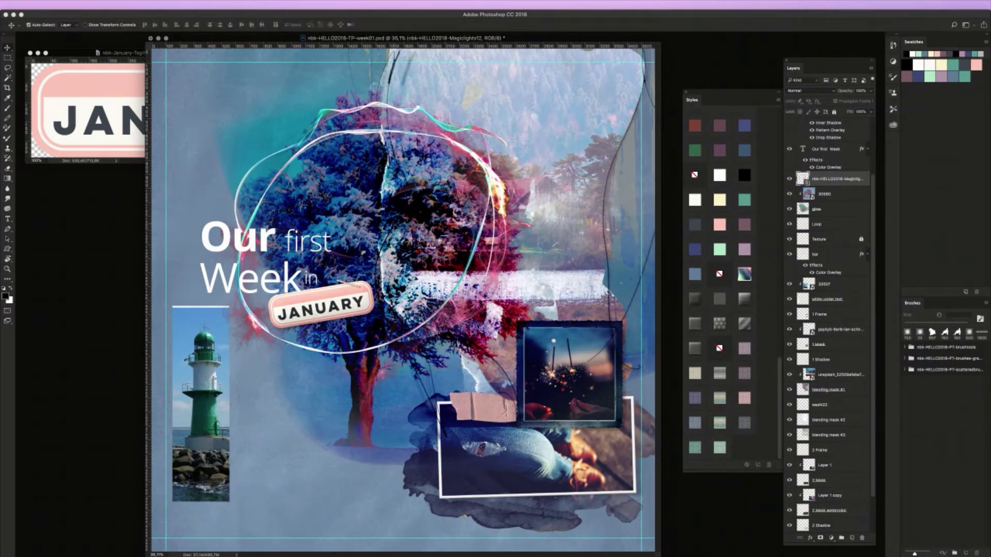
Try Color Burn on the light ring layer and settle on the Color Dodge blend mode
click(806, 91)
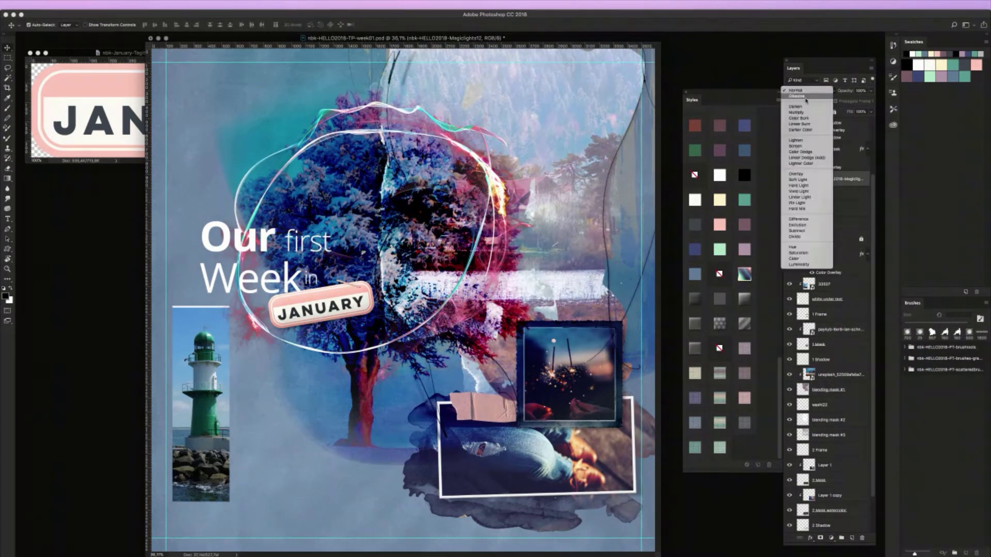
click(820, 119)
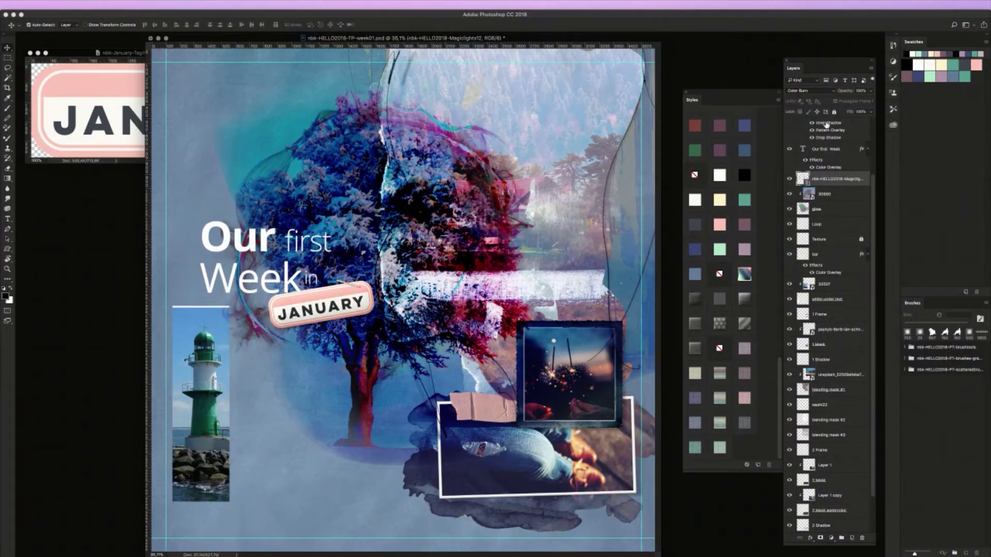
click(814, 93)
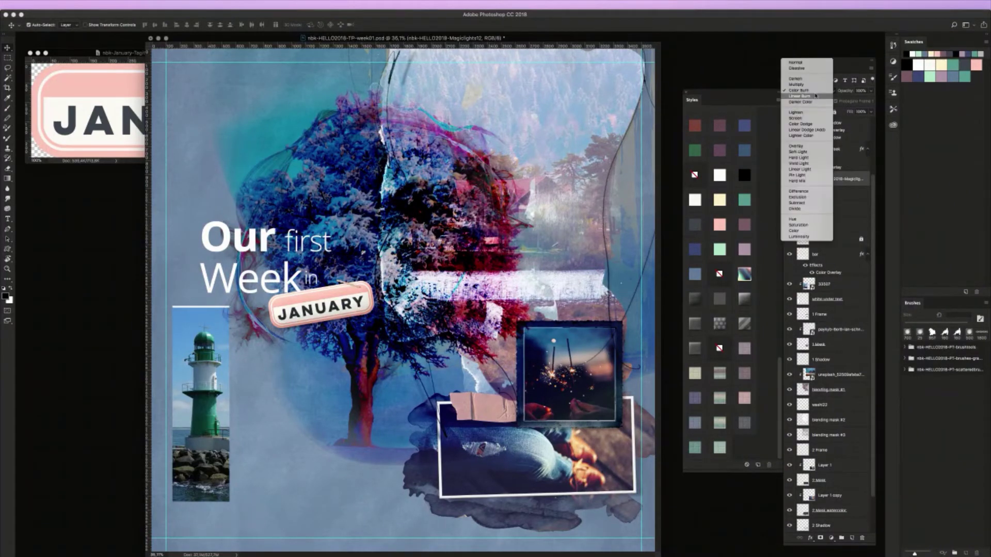
click(833, 125)
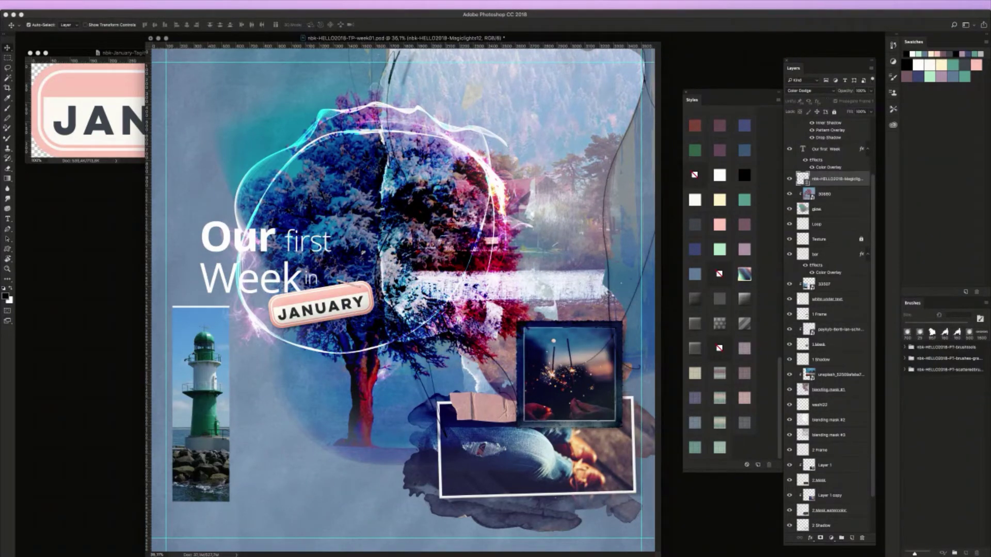
Move the "Our first Week in" title beside the lower part of the lighthouse photo and place the JANUARY tag just beneath it
click(315, 280)
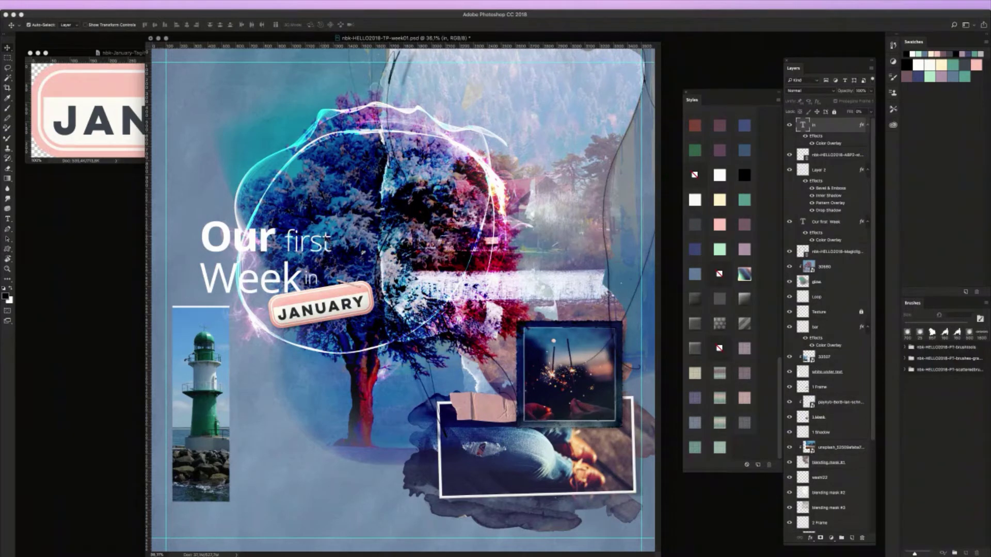
drag(328, 241, 362, 429)
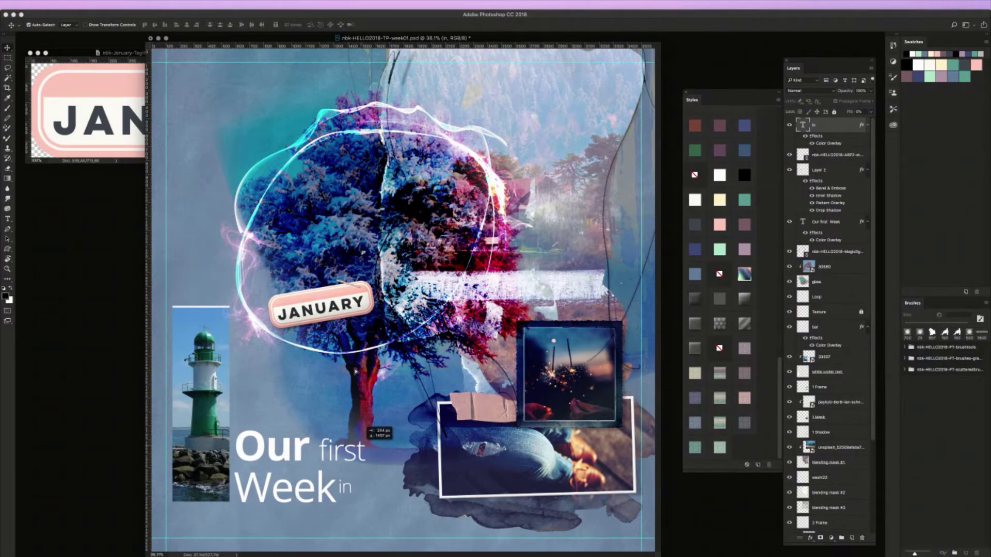
click(355, 288)
click(359, 287)
shift+click(362, 297)
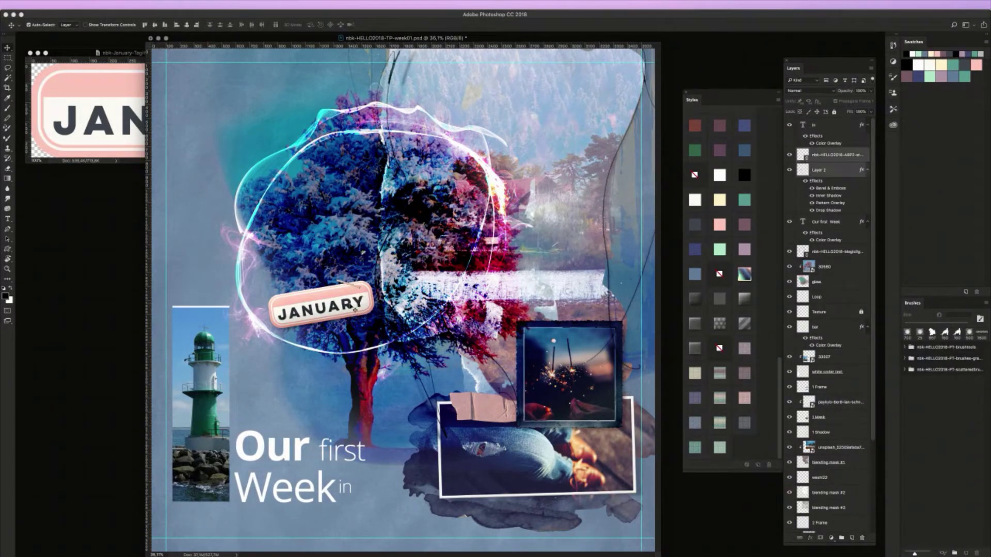
drag(355, 309, 366, 519)
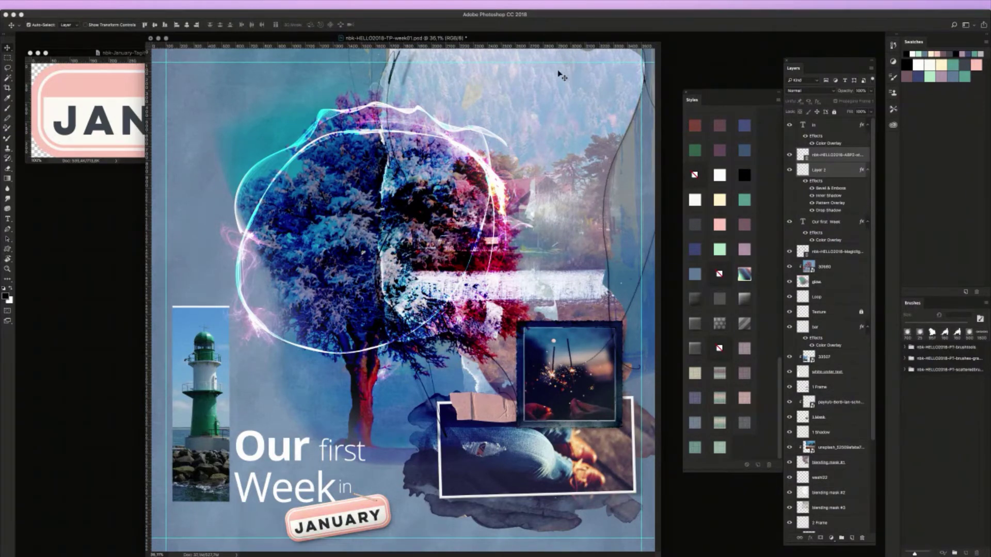
drag(532, 37, 524, 30)
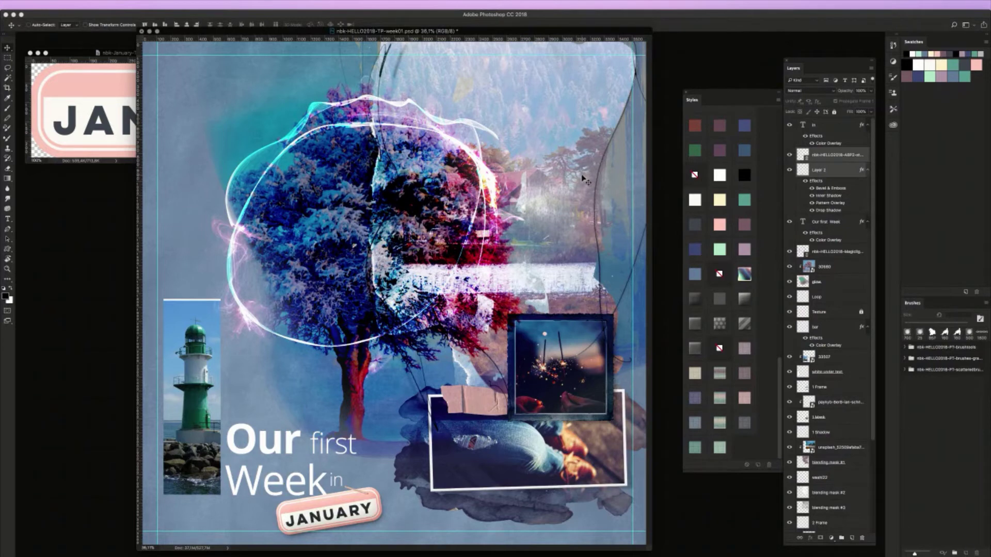
Save a copy of the page as nbk-HELLO2018-TP-week01-a.psd in the _CT folder inside 01-Hello2018
key(super+shift+s)
click(503, 55)
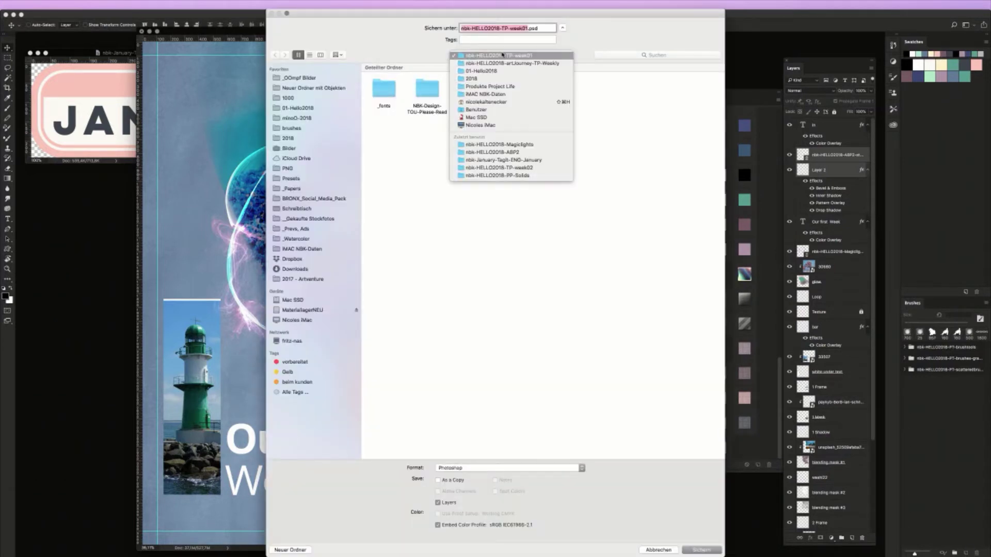
click(503, 55)
click(523, 57)
click(513, 62)
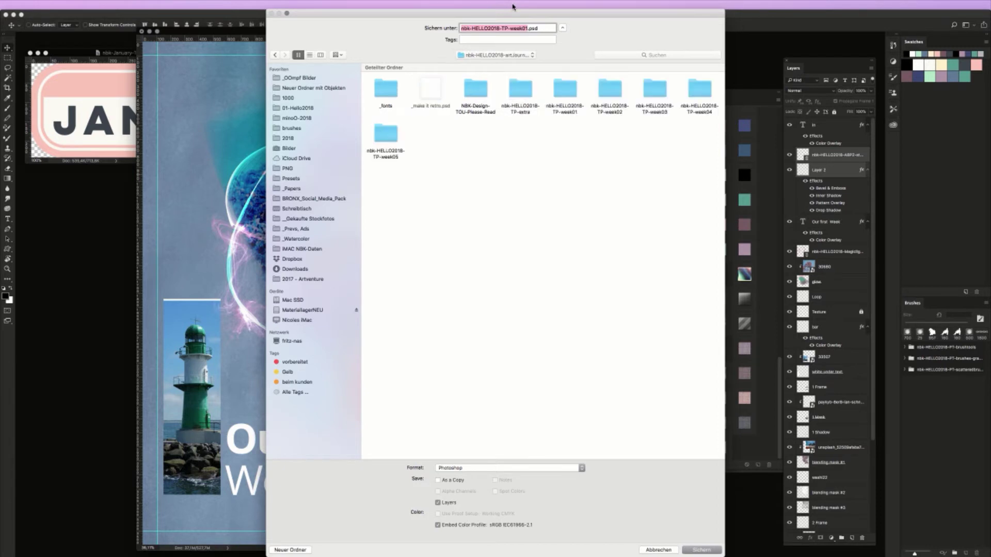
key(super+Up)
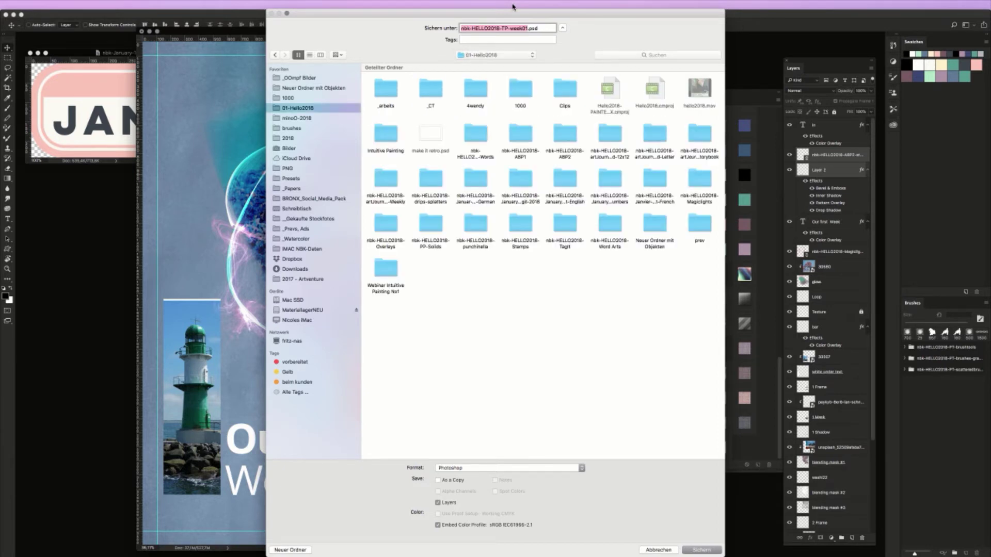
double_click(432, 89)
key(Return)
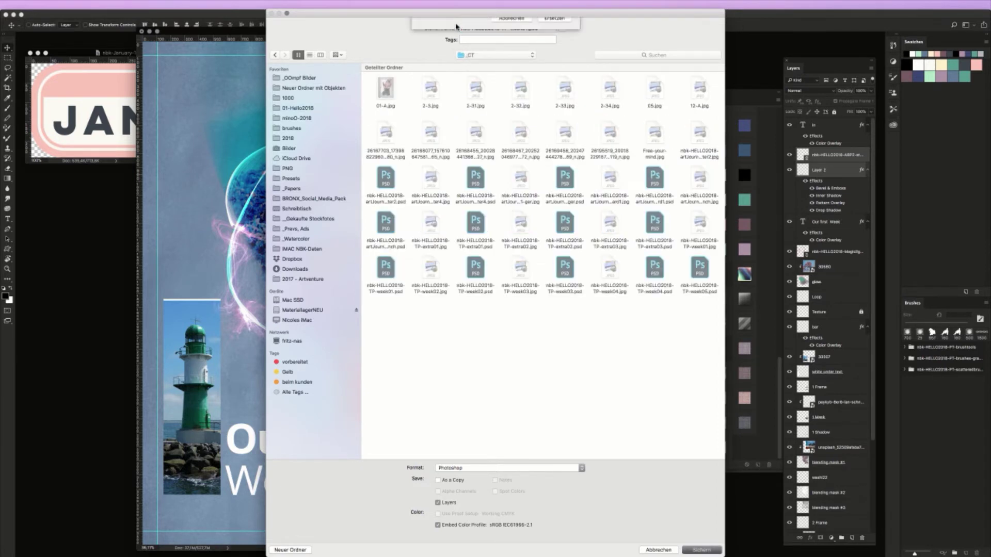
key(Escape)
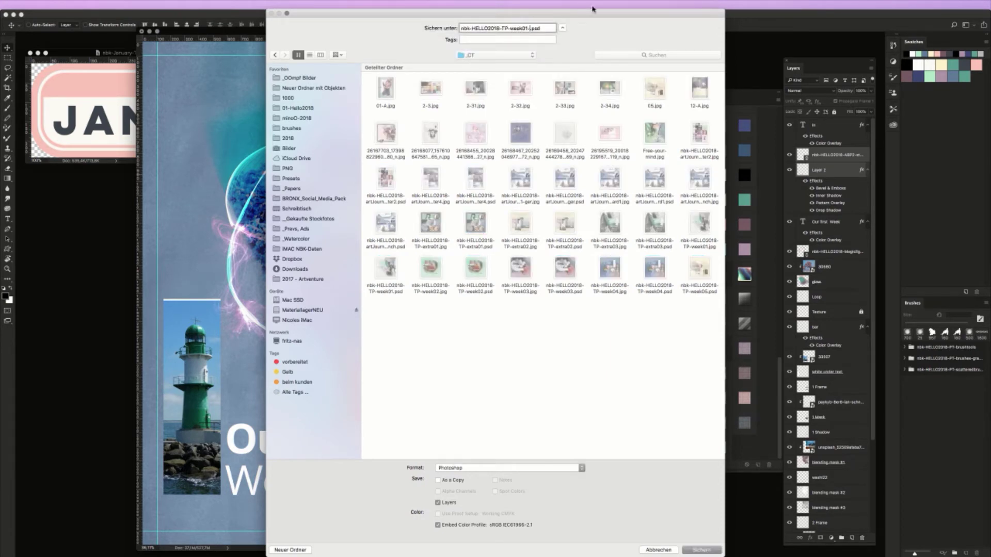
key(Return)
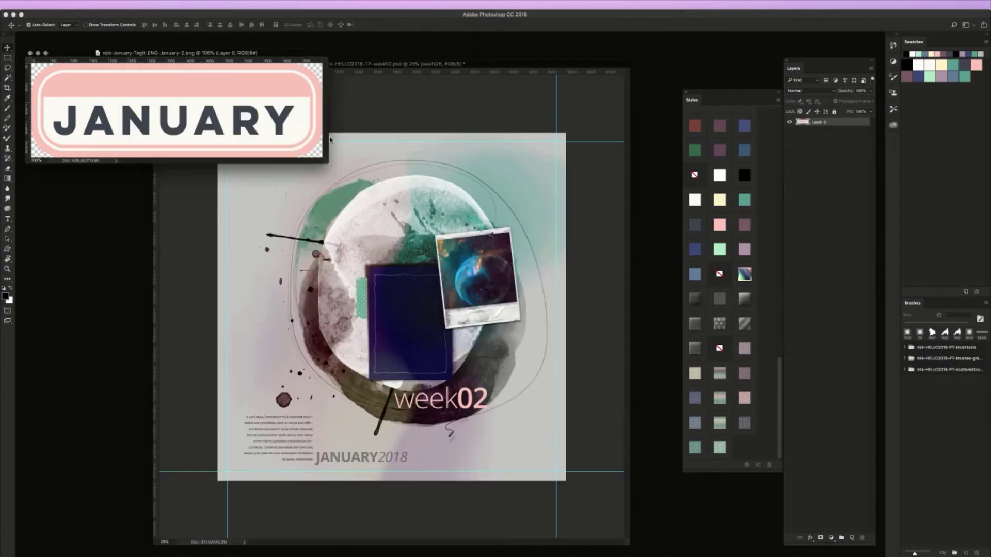
Close the JANUARY tag image and nbk-HELLO2018-TP-week02.psd without saving the template's changes
key(super+w)
key(super+w)
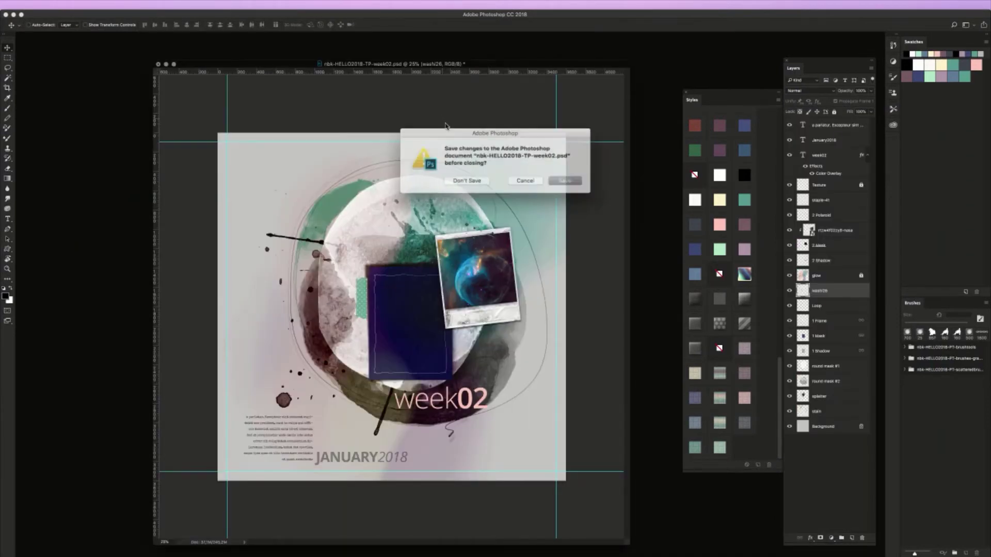
click(469, 179)
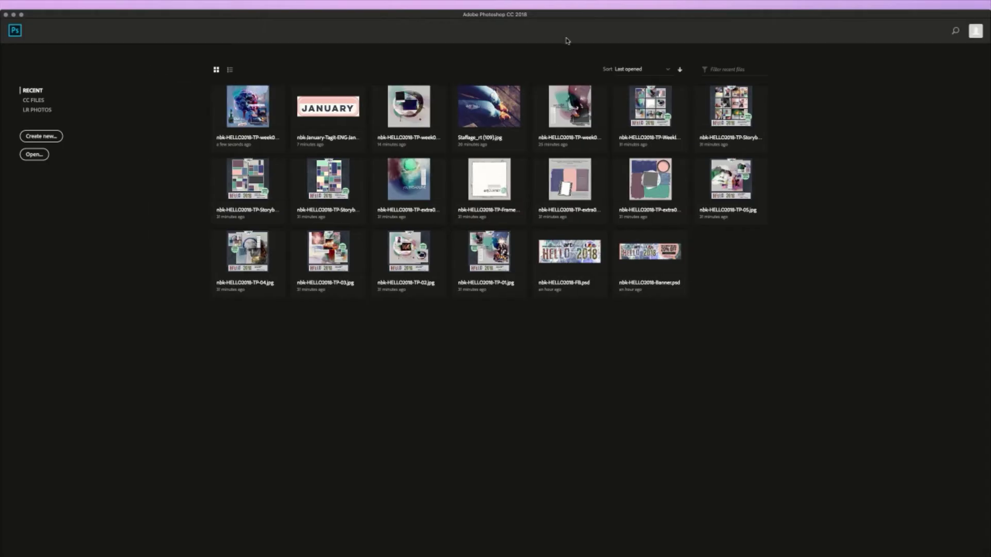
Open nbk-HELLO2018-TP-Storybook-01.psd from the artJourney Storybook folder inside 01-Hello2018
key(super+o)
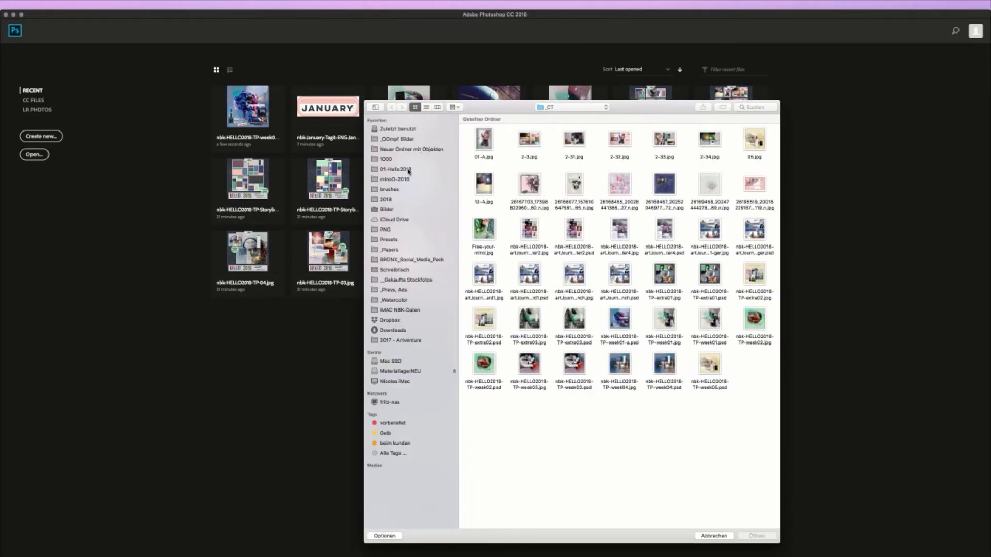
click(409, 172)
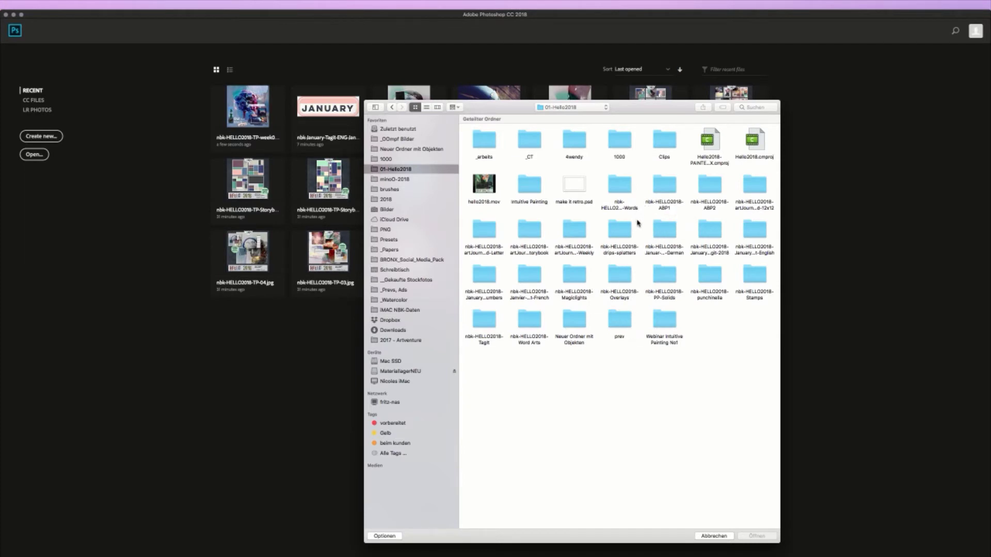
click(580, 232)
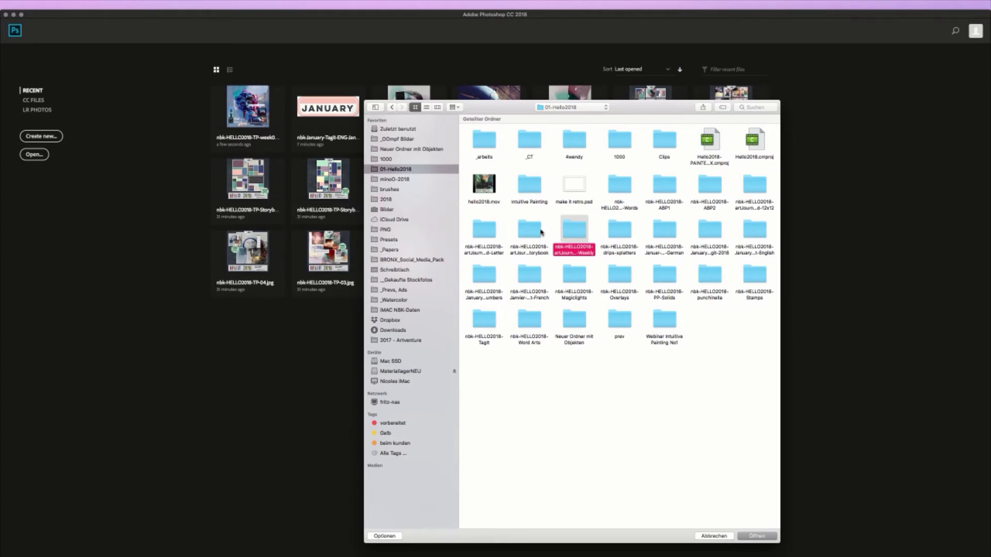
click(544, 232)
double_click(537, 233)
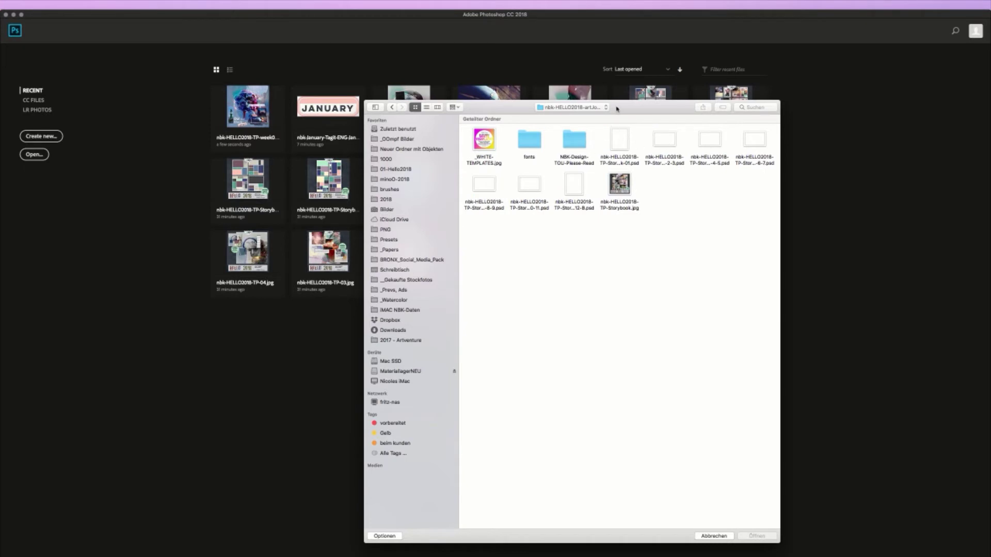
drag(618, 111, 575, 107)
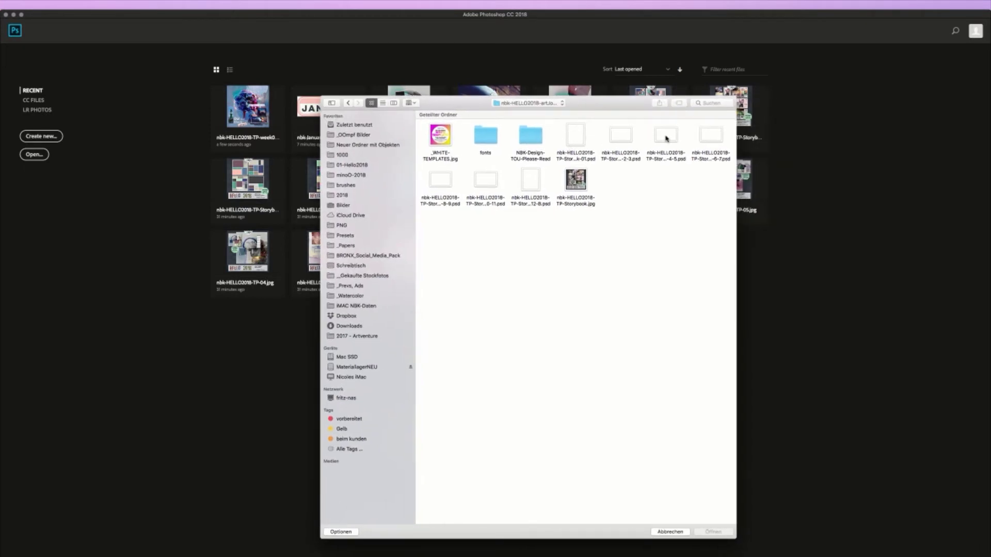
click(576, 145)
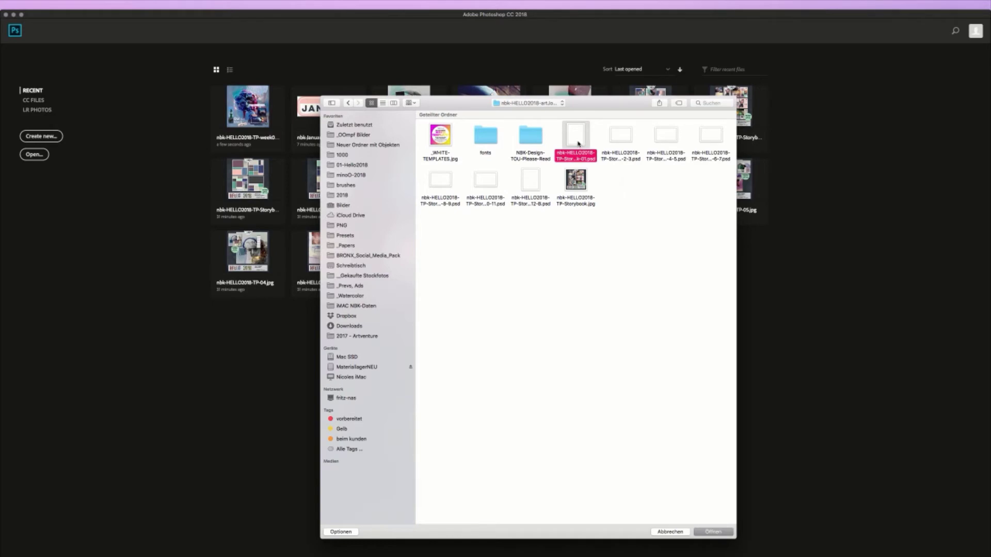
double_click(577, 144)
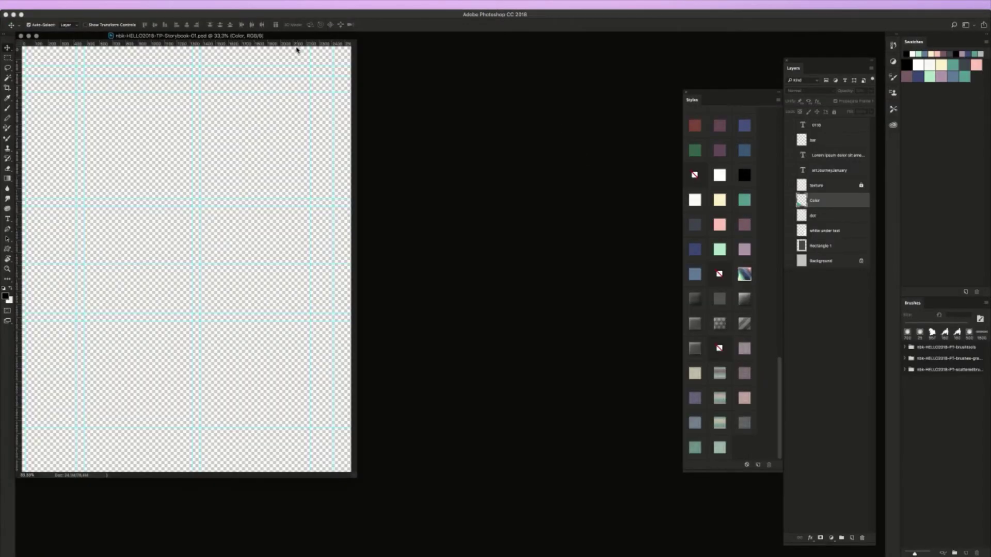
Show all layers of the Storybook-01 page, enlarge its document window and hide the guides
drag(296, 38, 476, 52)
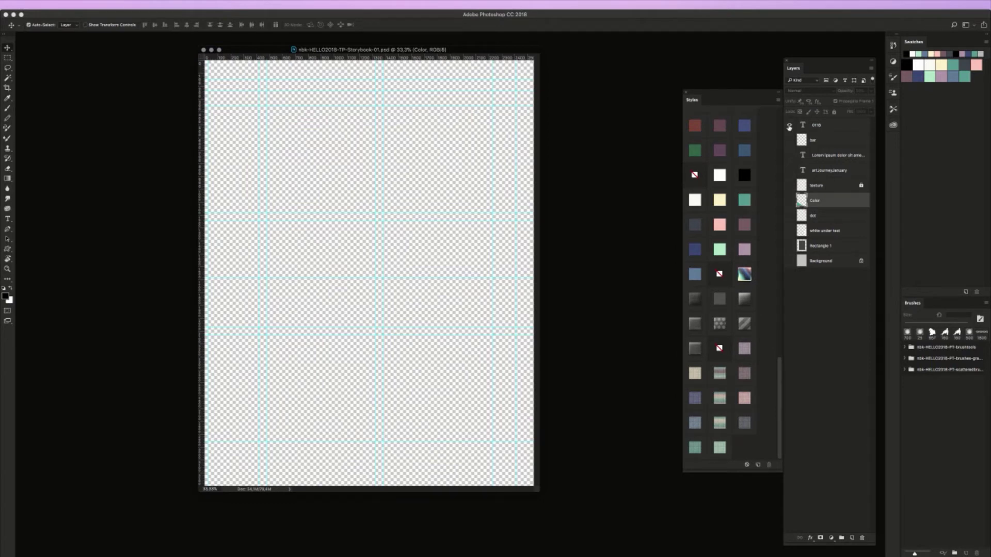
drag(791, 133, 791, 199)
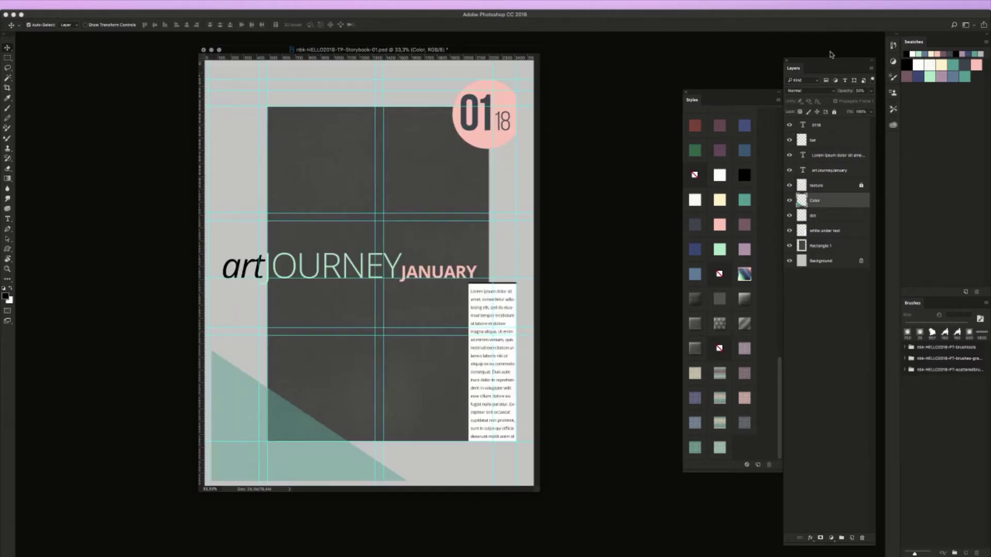
drag(539, 491, 618, 530)
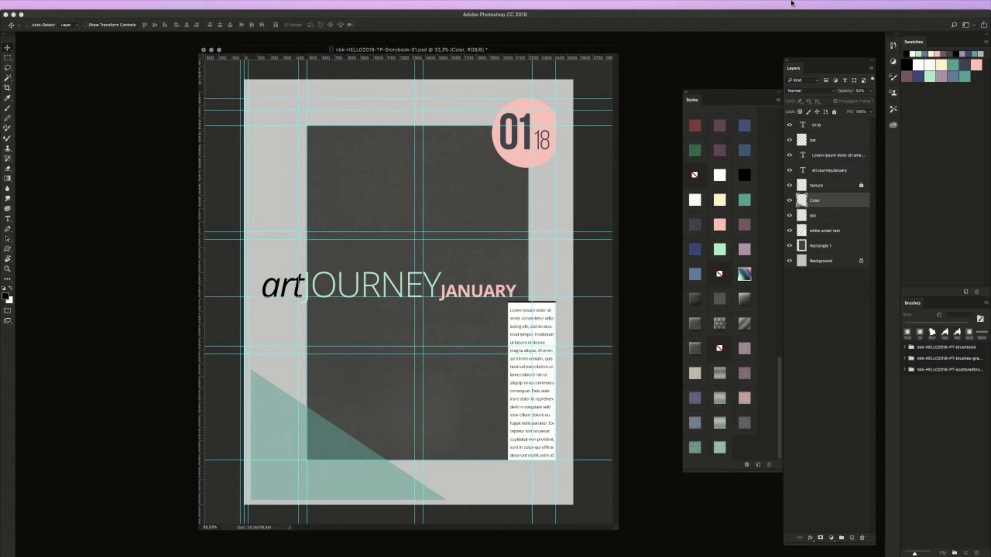
key(super+semicolon)
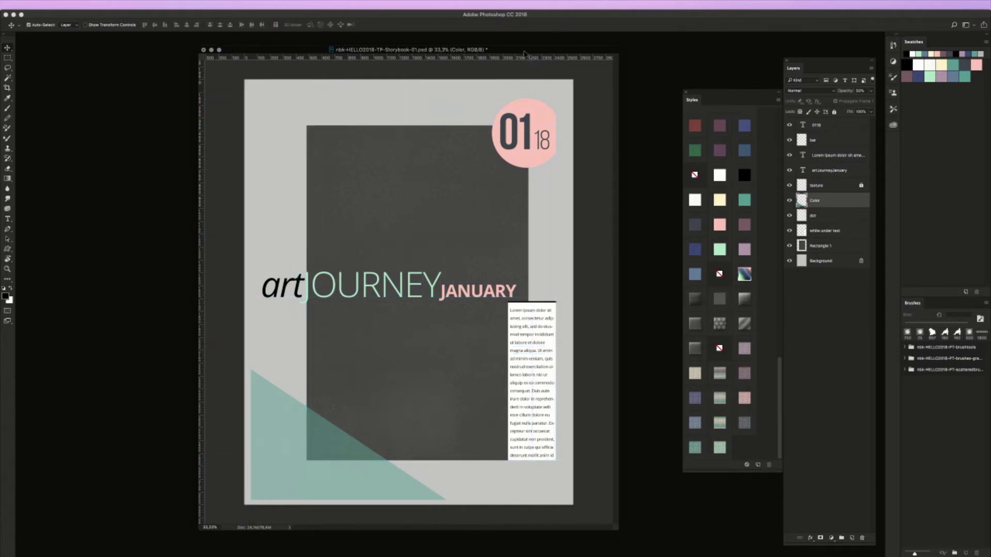
drag(521, 51, 491, 55)
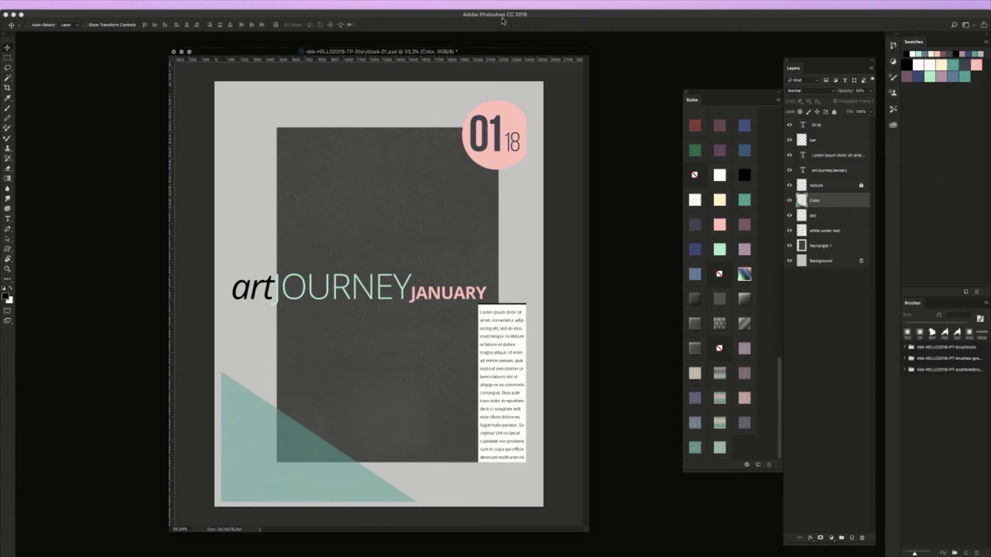
Open the six remaining Storybook template PSDs together and show all layers of the last single page
key(super+o)
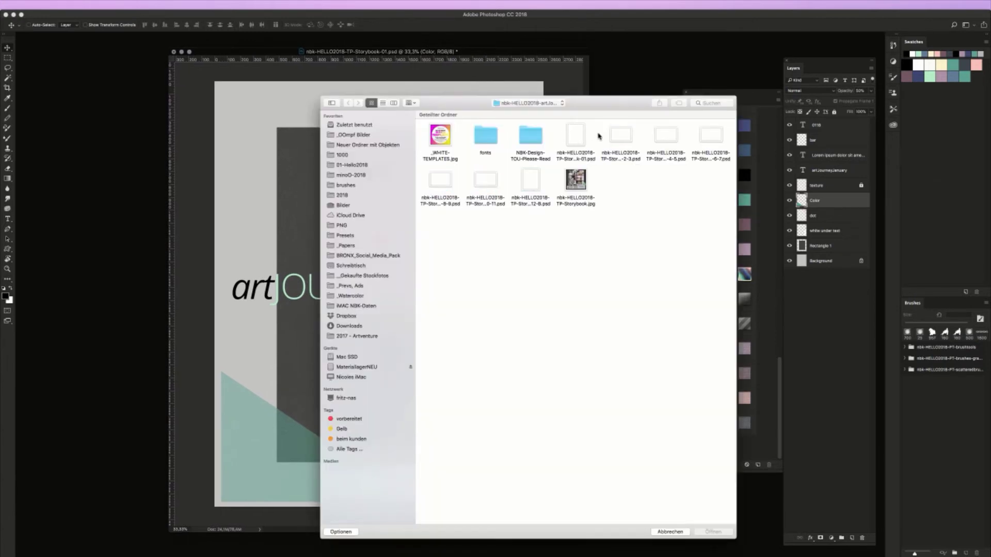
drag(599, 135, 718, 144)
drag(437, 208, 550, 173)
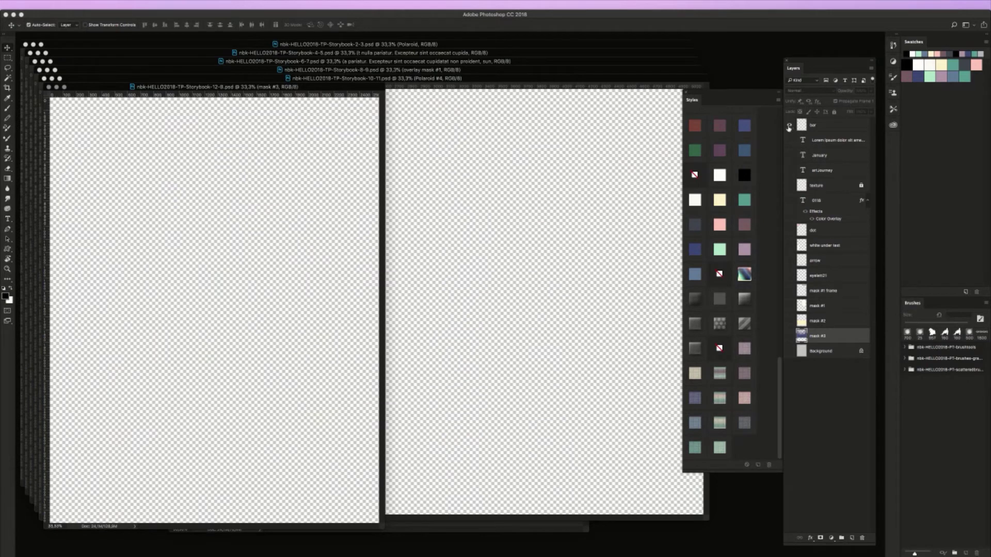
click(788, 125)
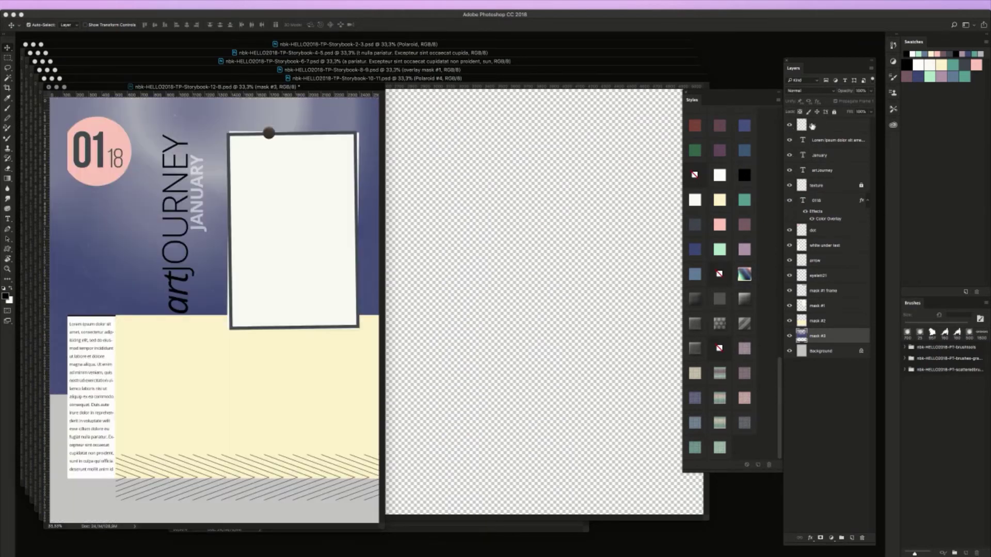
Bring nbk-HELLO2018-TP-Storybook-10-11.psd to the front and make its hidden layers visible
click(603, 182)
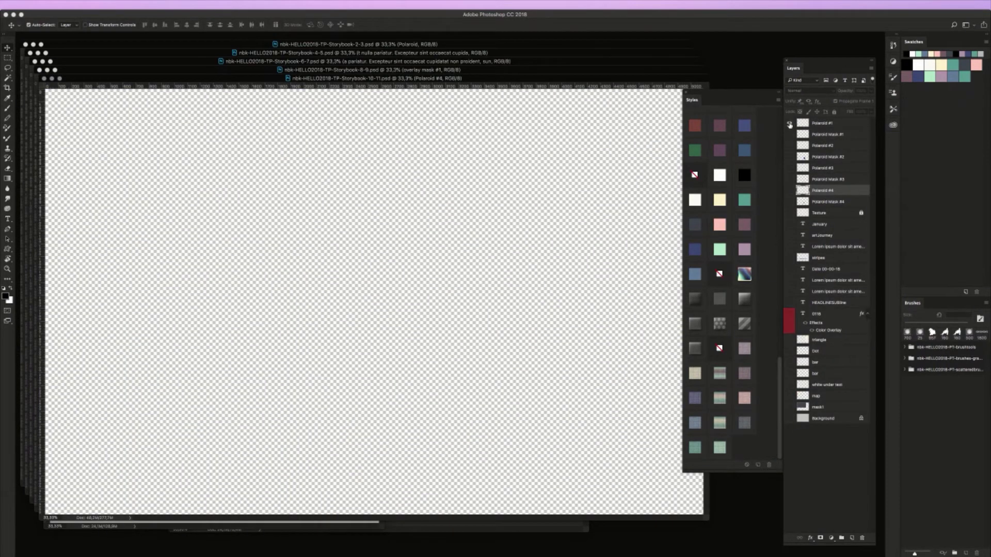
drag(789, 128, 795, 251)
drag(791, 382, 789, 432)
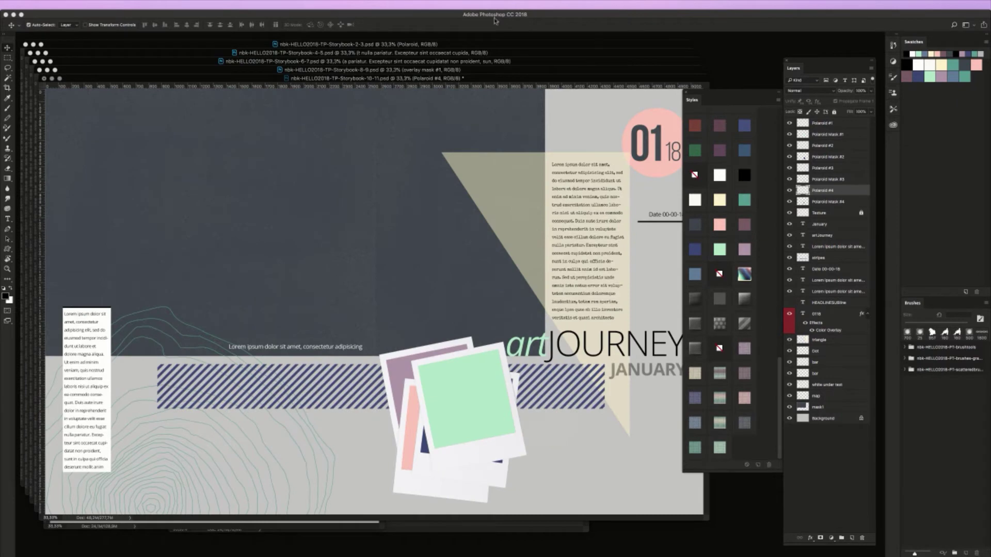
Bring nbk-HELLO2018-TP-Storybook-8-9.psd to the front and make its hidden layers visible
click(535, 72)
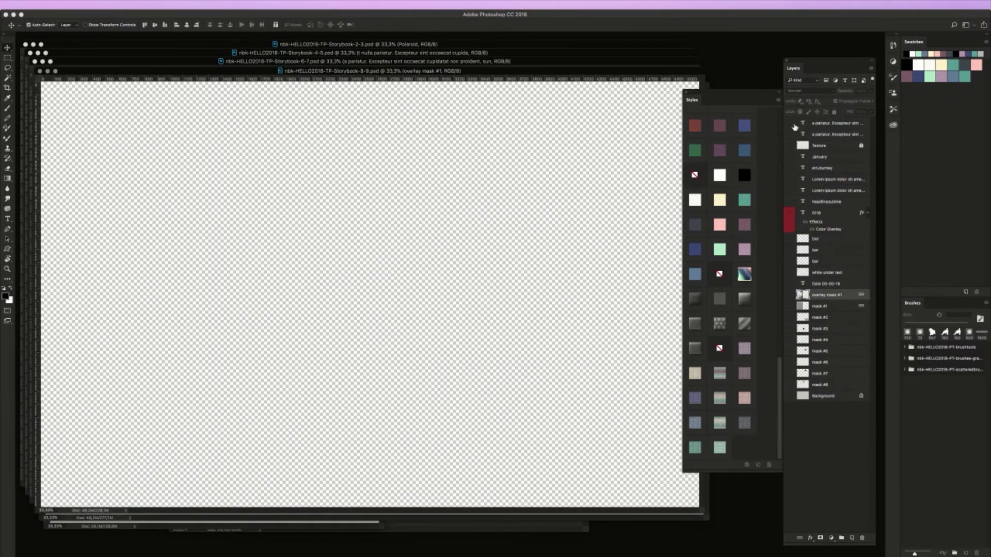
drag(794, 126, 792, 155)
drag(791, 329, 789, 424)
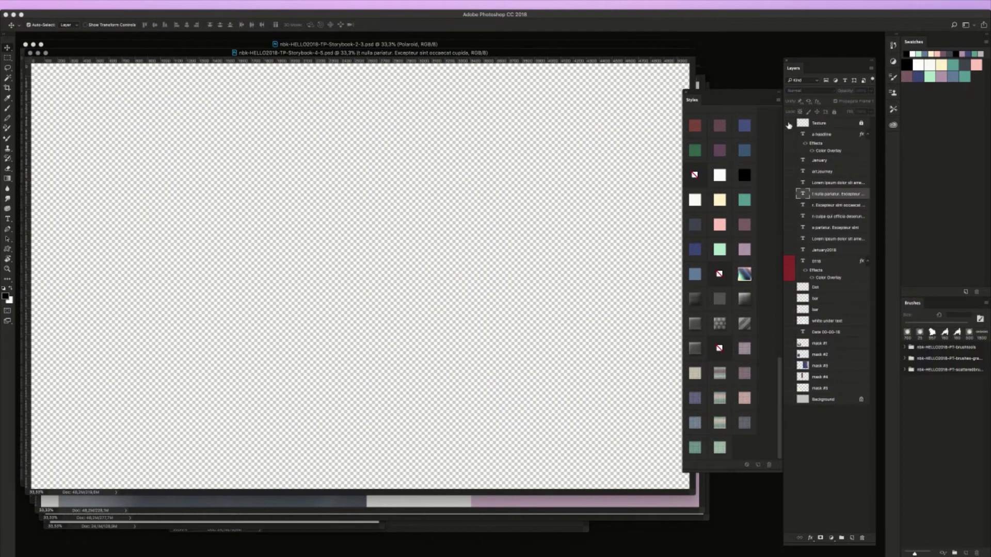
Show all layers of nbk-HELLO2018-TP-Storybook-4-5.psd and bring nbk-HELLO2018-TP-Storybook-2-3.psd to the front
drag(788, 125, 780, 406)
drag(443, 56, 458, 62)
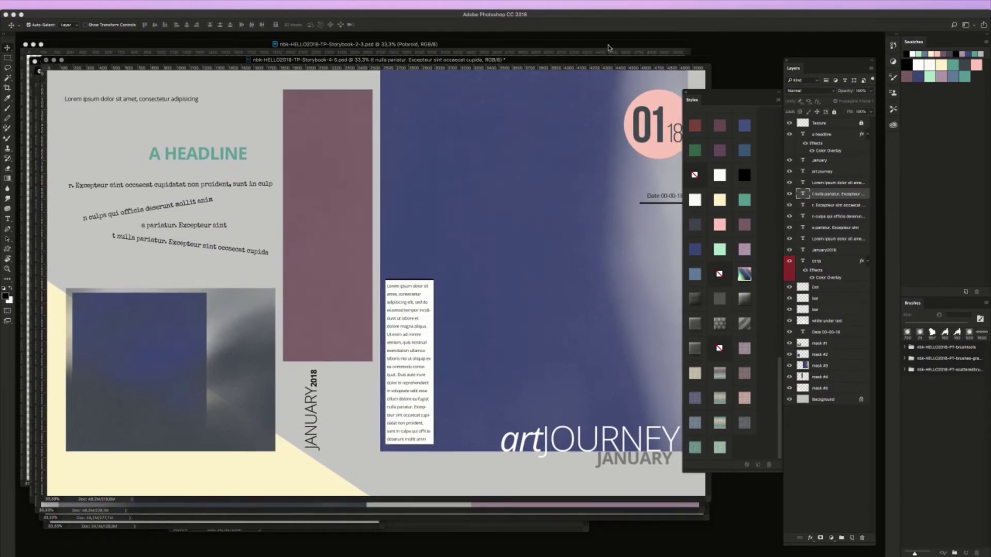
click(250, 4)
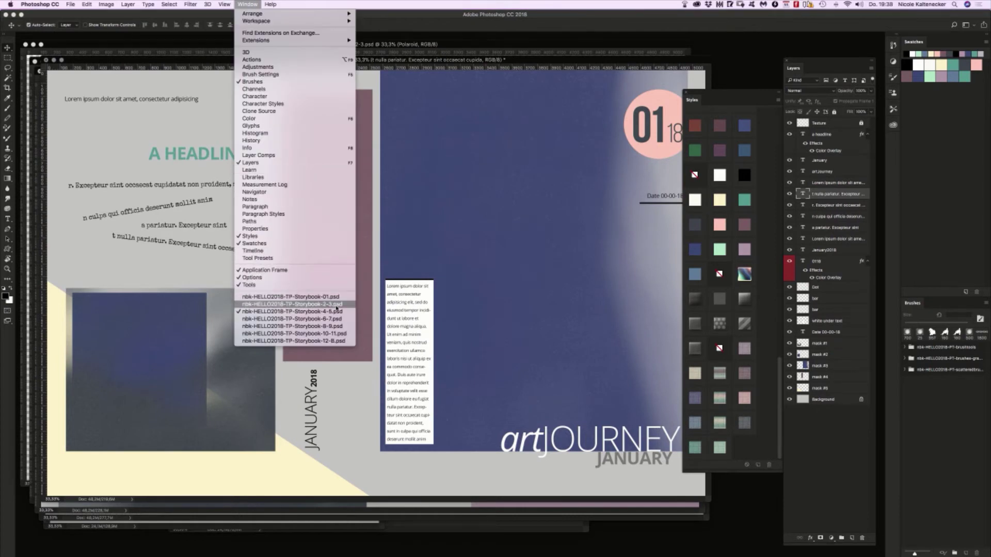
click(310, 304)
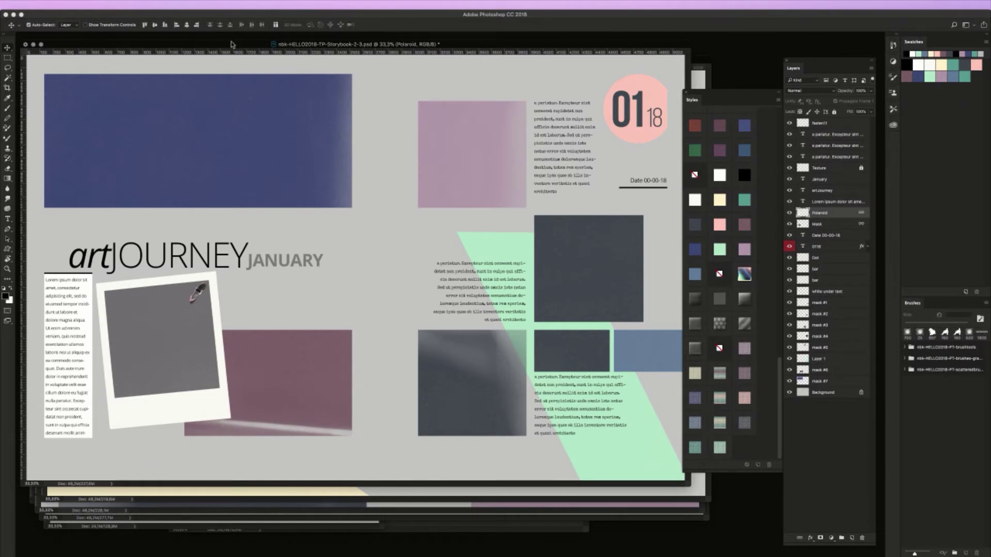
Toggle the Texture layer off and on and examine its grain close up on the dark blocks beside the text
mouse_move(513, 45)
mouse_down()
mouse_move(524, 64)
mouse_move(515, 58)
mouse_up()
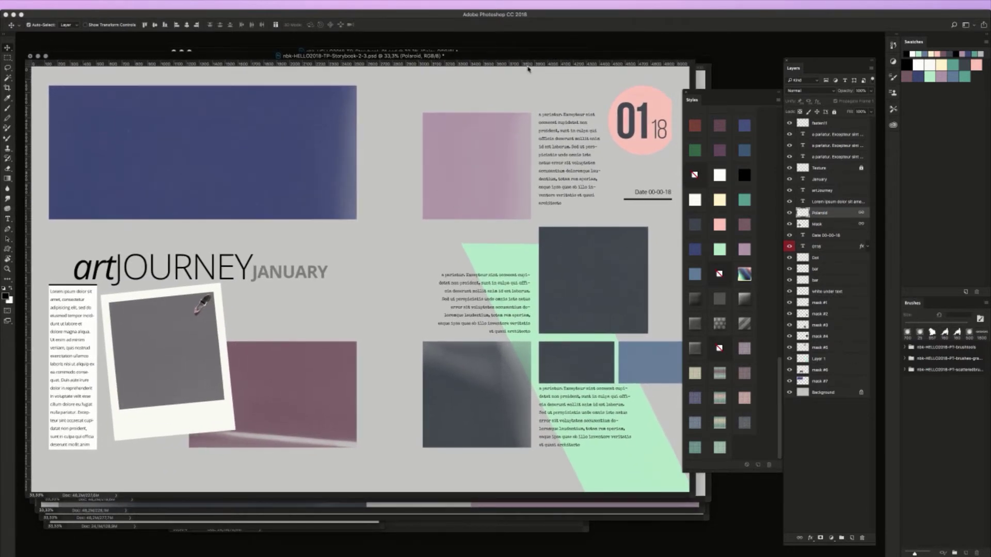
click(839, 169)
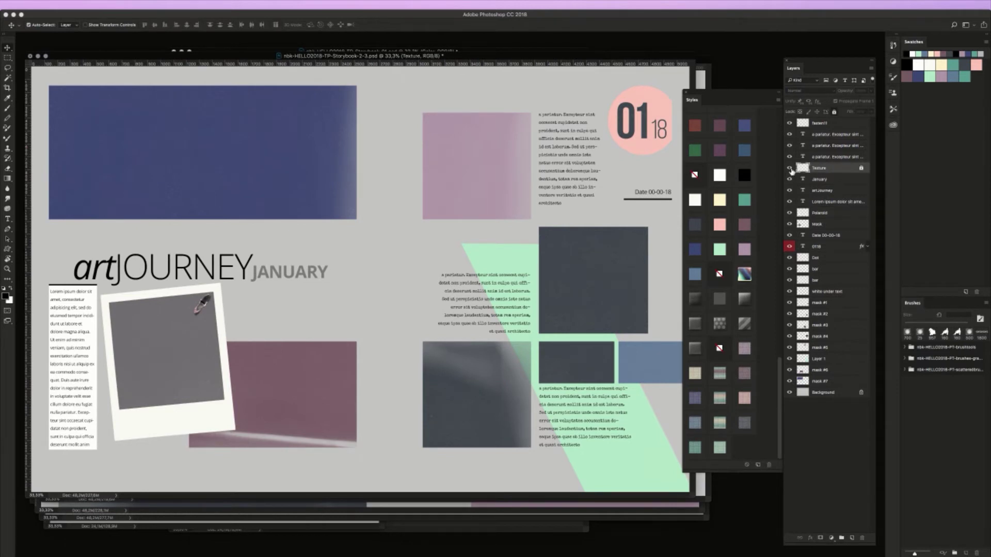
click(788, 168)
click(789, 168)
scroll(573, 282, up, 10)
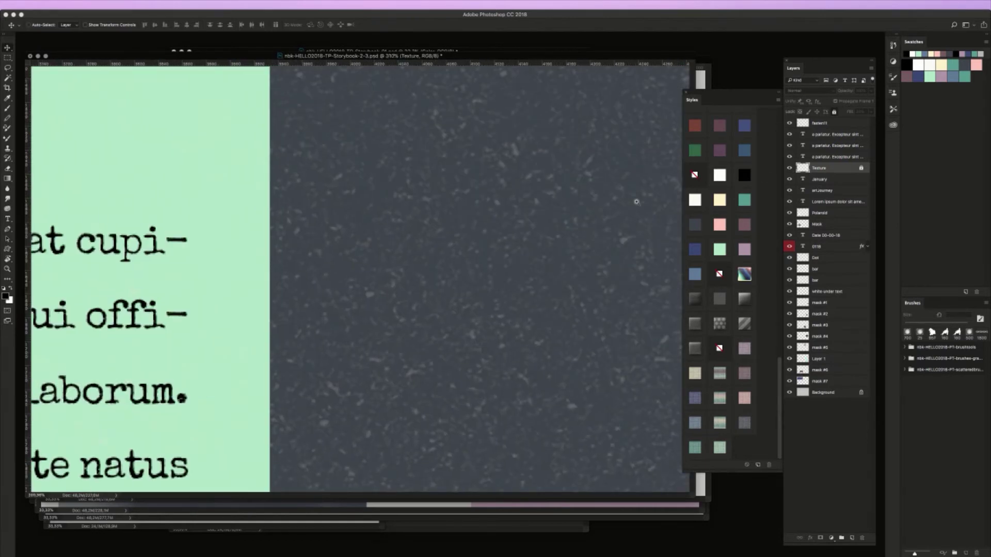
scroll(573, 282, down, 5)
scroll(608, 247, right, 6)
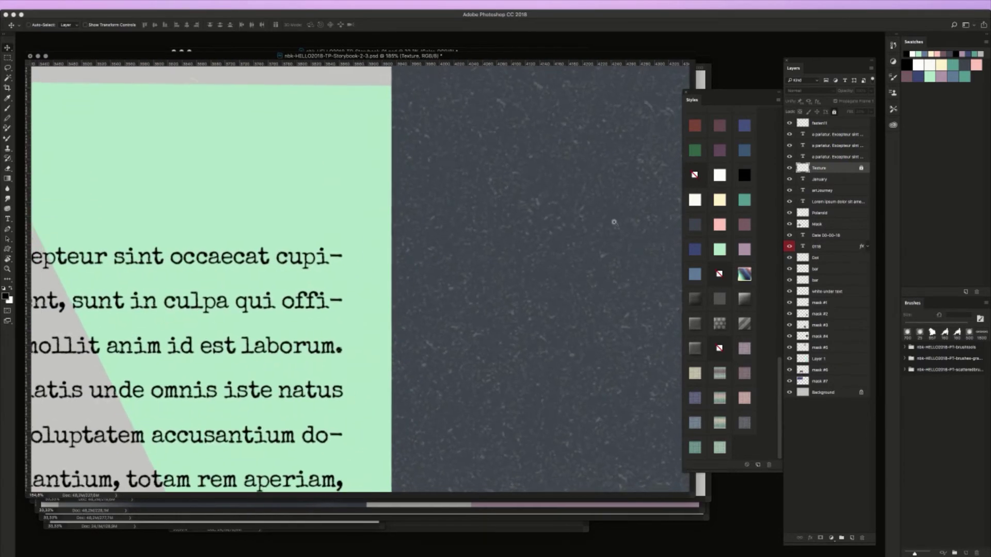
scroll(593, 247, down, 3)
scroll(593, 248, up, 2)
scroll(604, 217, up, 2)
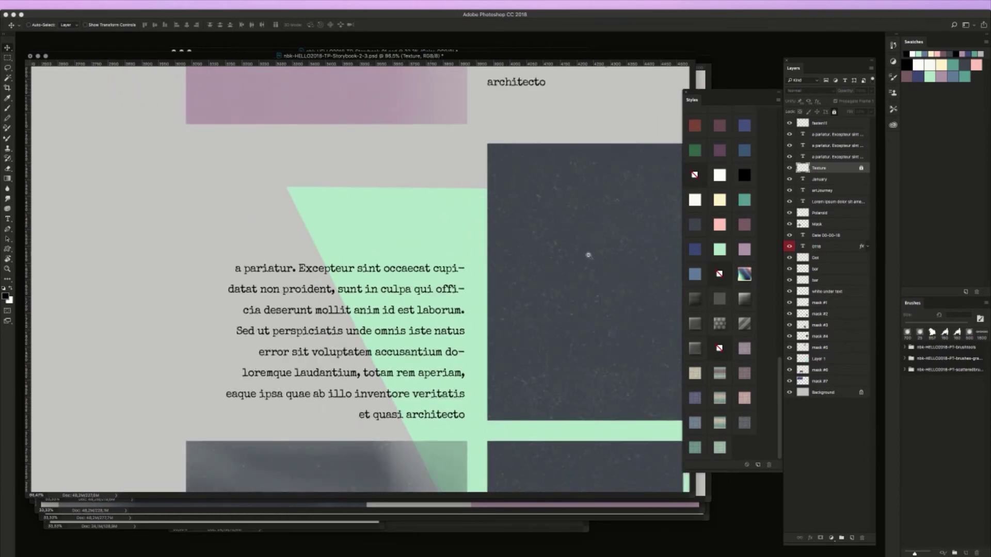
scroll(586, 254, down, 4)
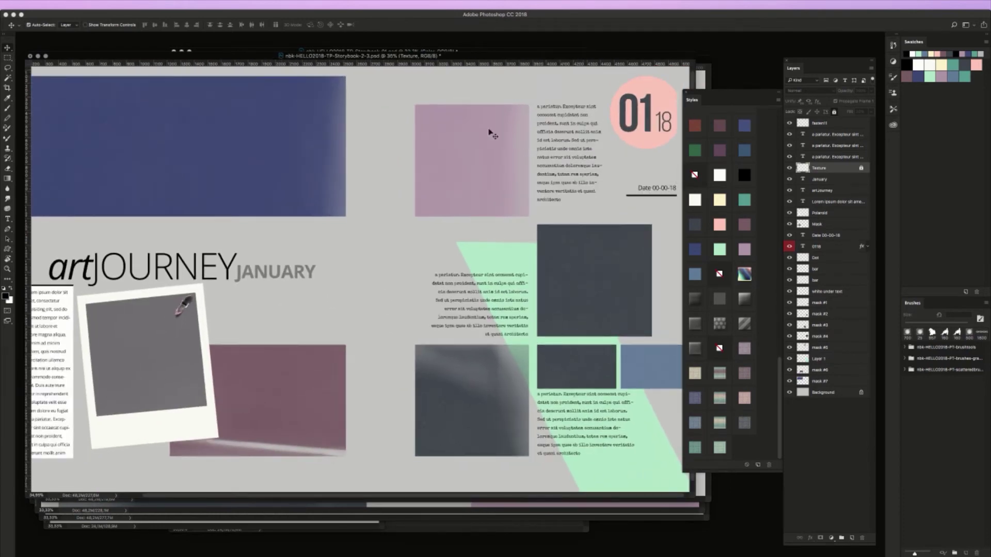
scroll(405, 250, up, 1)
scroll(426, 251, up, 1)
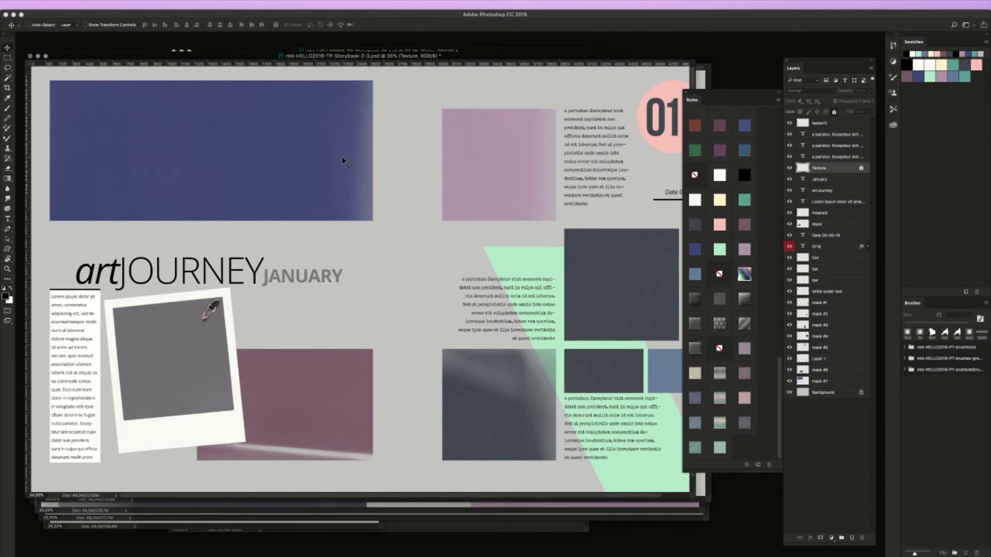
key(super+minus)
Select the mask layer under the Polaroid frame and place the vintage car photo from the image browser above it
drag(502, 56, 546, 68)
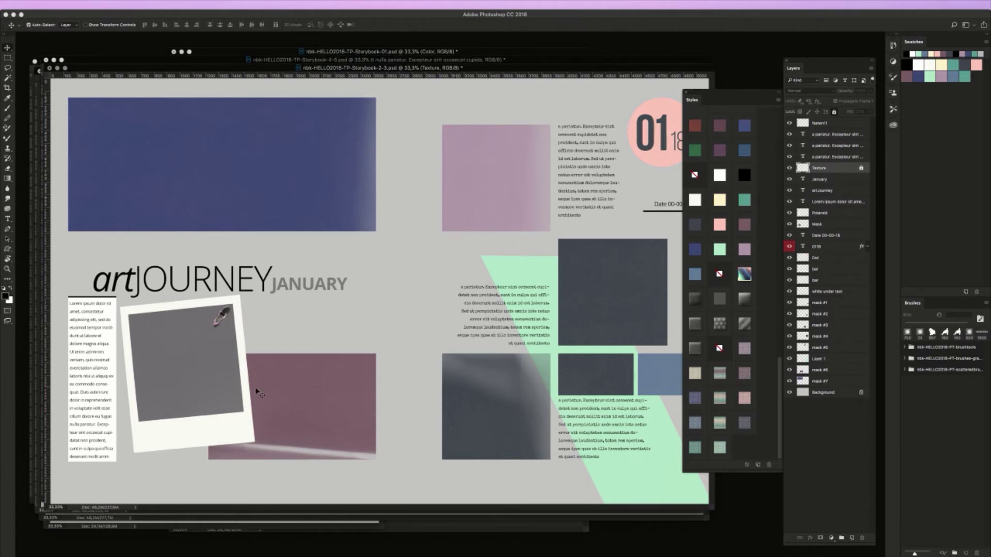
click(93, 353)
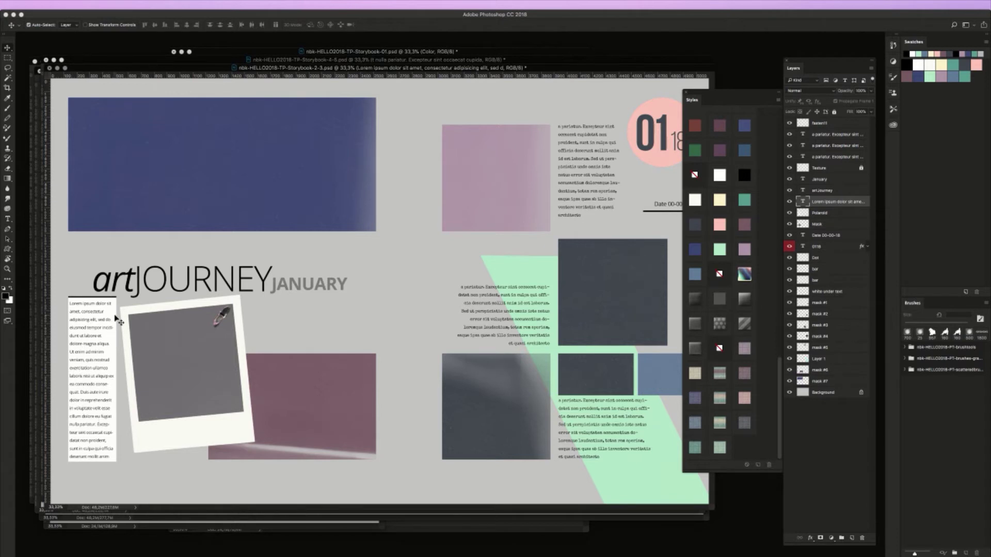
drag(197, 68, 199, 73)
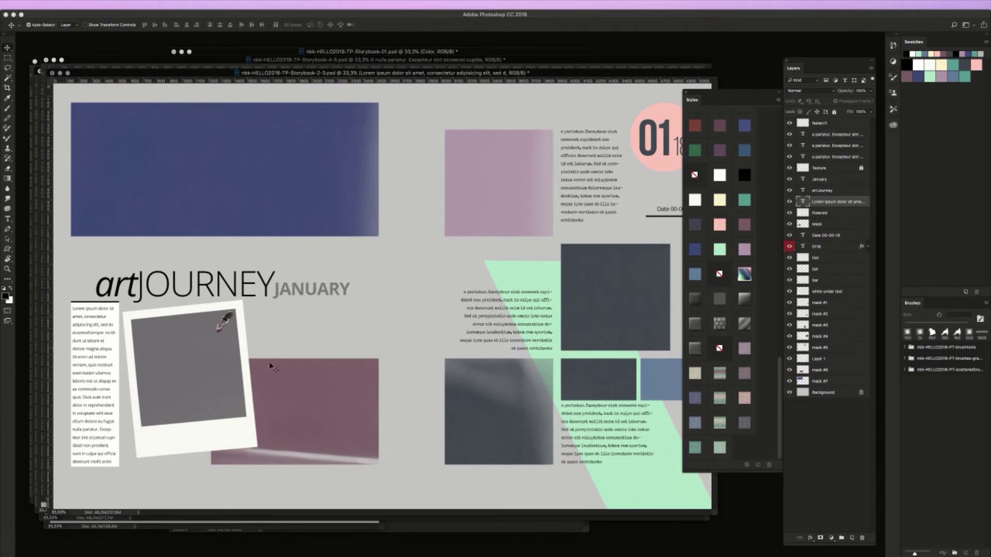
click(226, 382)
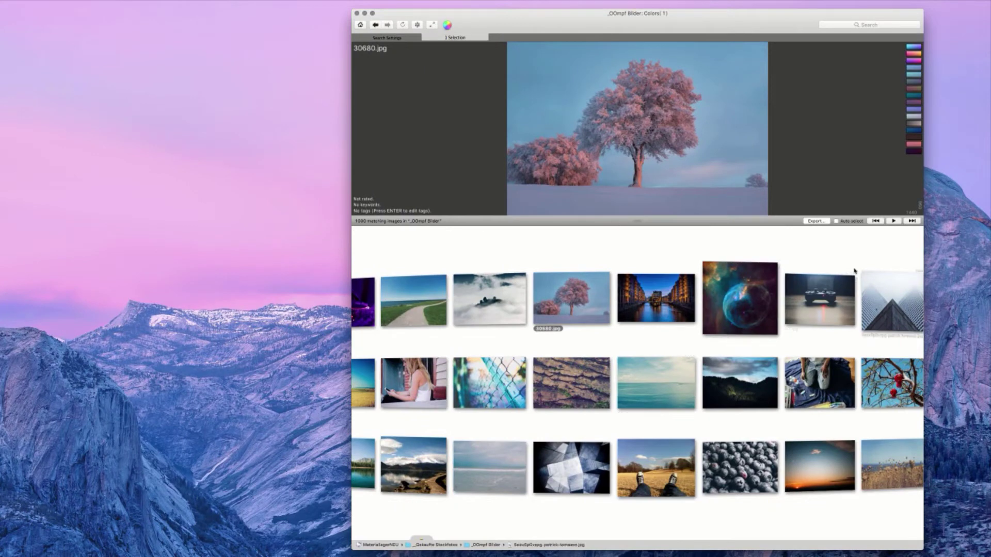
scroll(854, 271, right, 5)
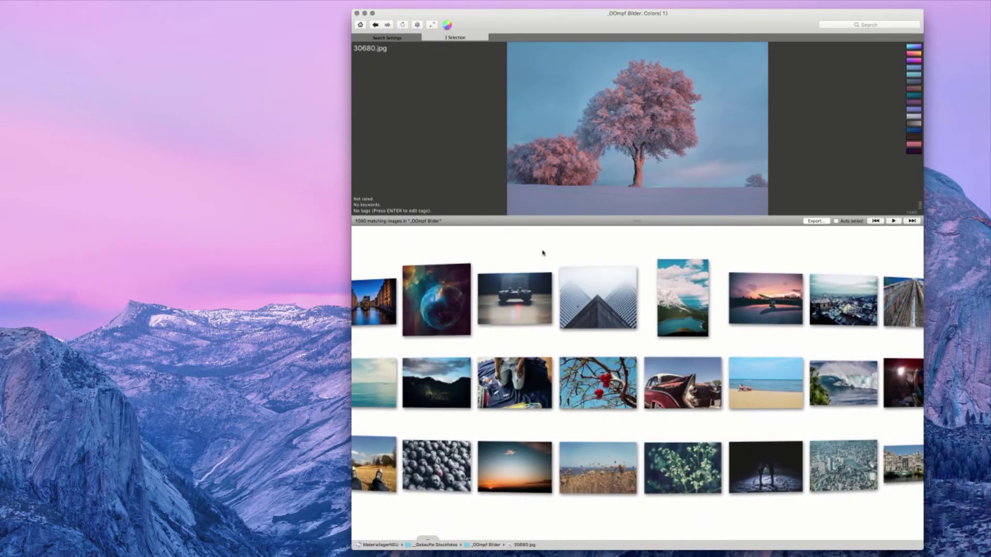
click(699, 400)
drag(699, 366, 229, 330)
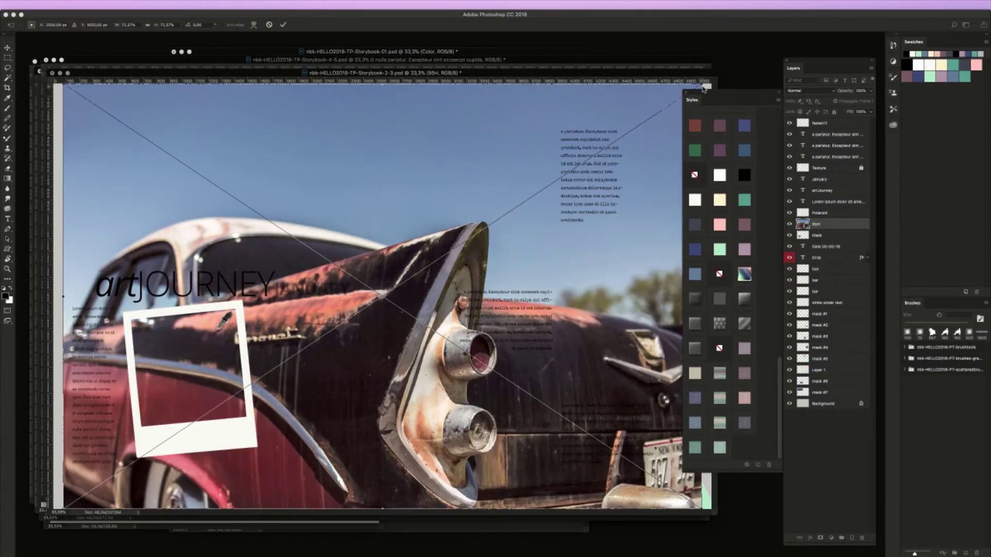
Scale the car photo to about 26%, position it over the Polaroid opening and clip it to the mask layer
drag(701, 84, 283, 362)
drag(280, 433, 302, 350)
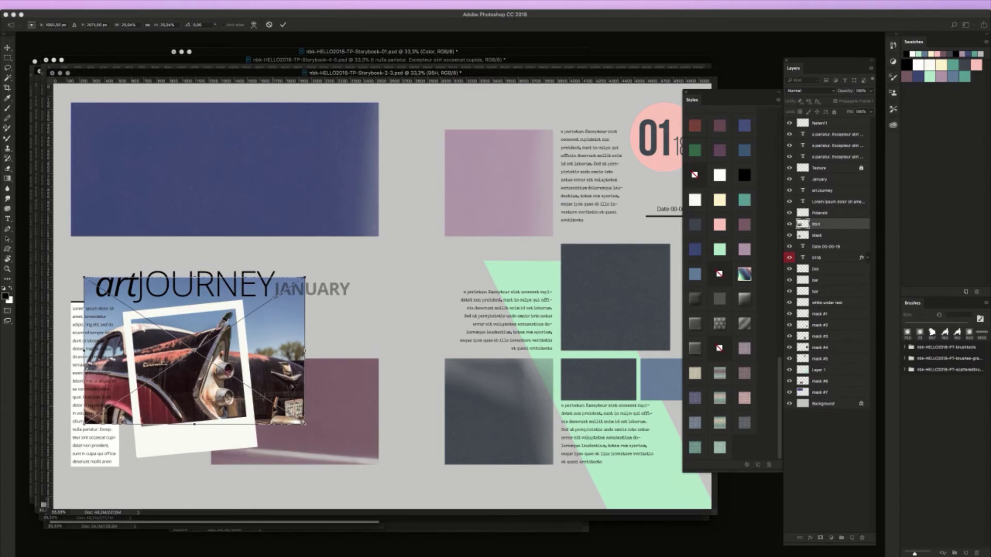
drag(283, 389, 284, 394)
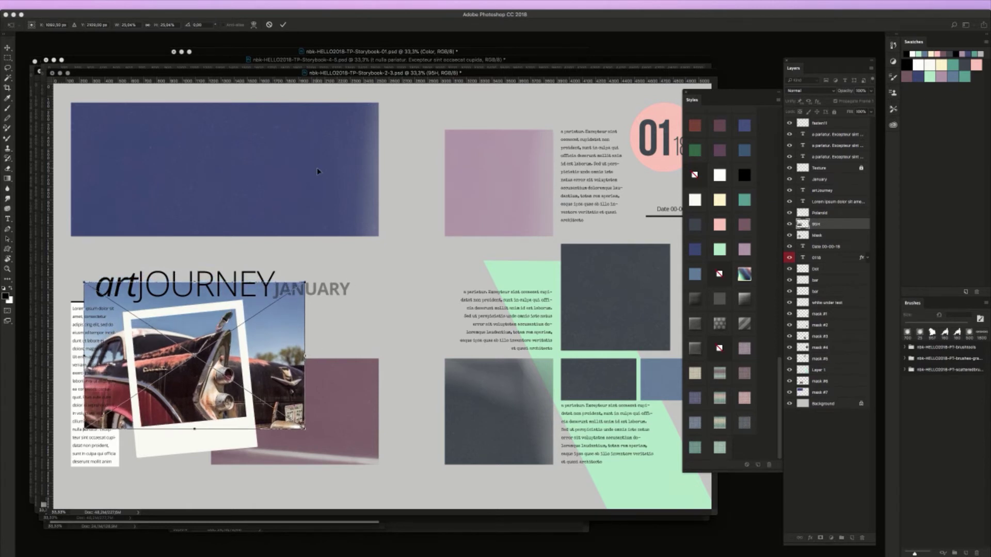
key(Return)
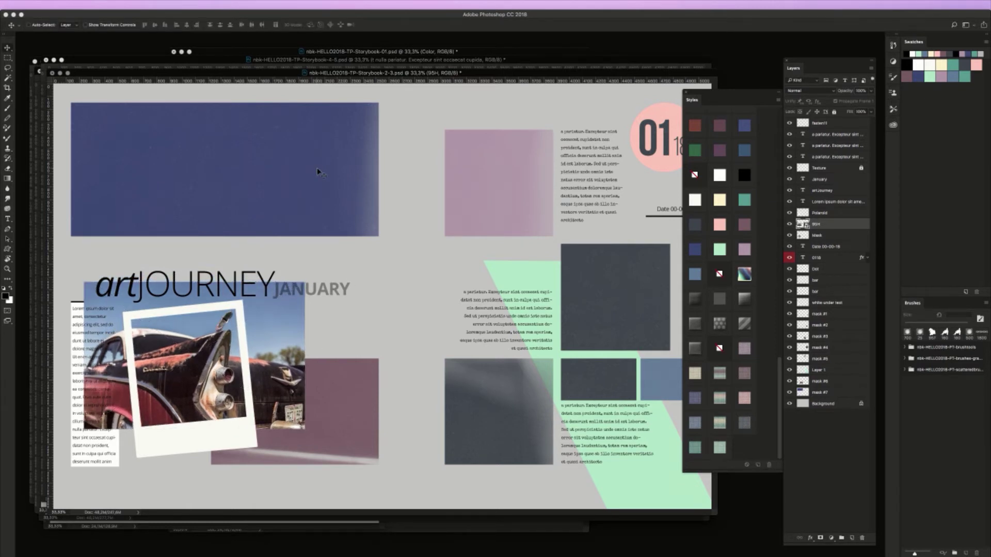
key(super+alt+g)
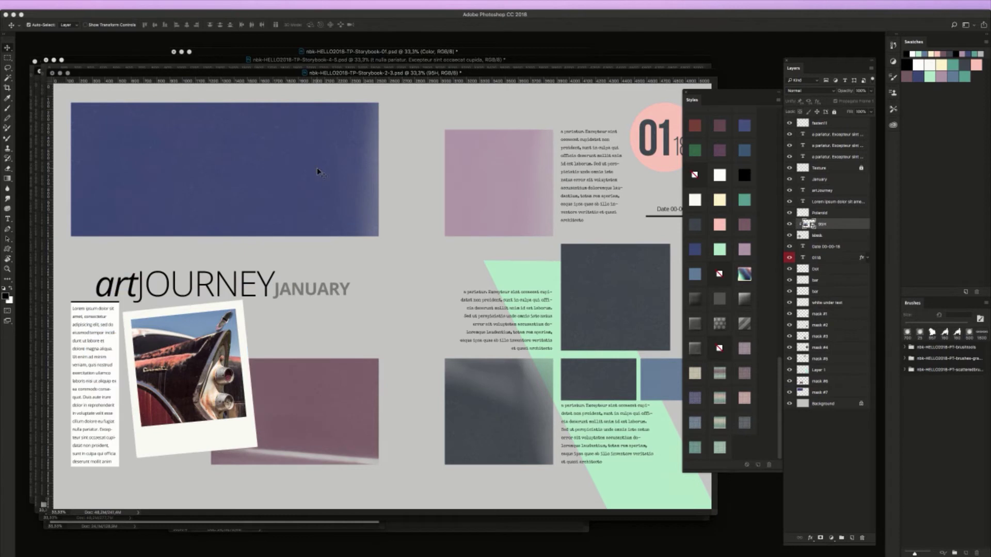
Move the Polaroid frame and its linked mask slightly to the right, away from the text column
click(229, 439)
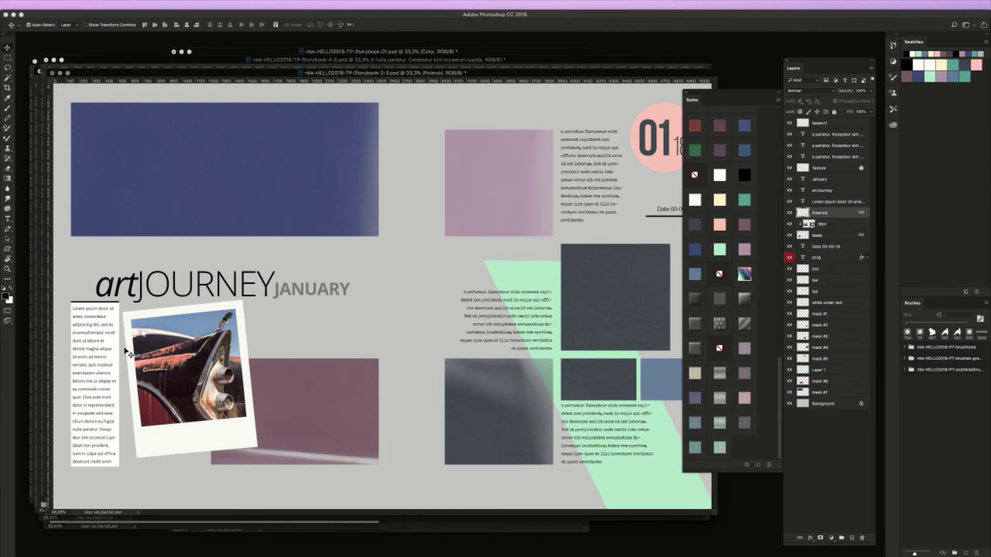
mouse_move(217, 435)
mouse_down()
mouse_move(352, 437)
mouse_move(214, 441)
mouse_move(223, 438)
mouse_up()
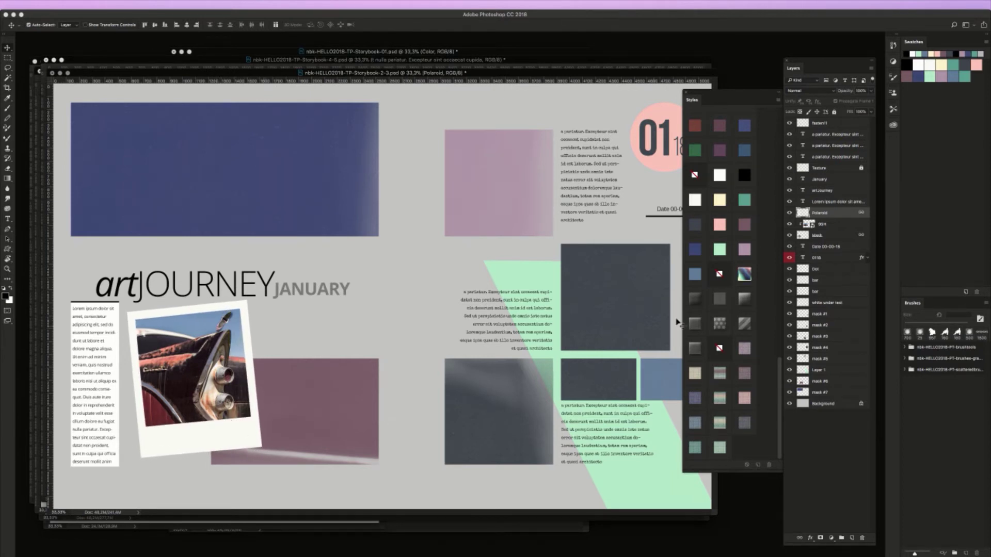
mouse_move(254, 449)
mouse_down()
mouse_move(256, 431)
mouse_move(242, 437)
mouse_move(250, 434)
mouse_up()
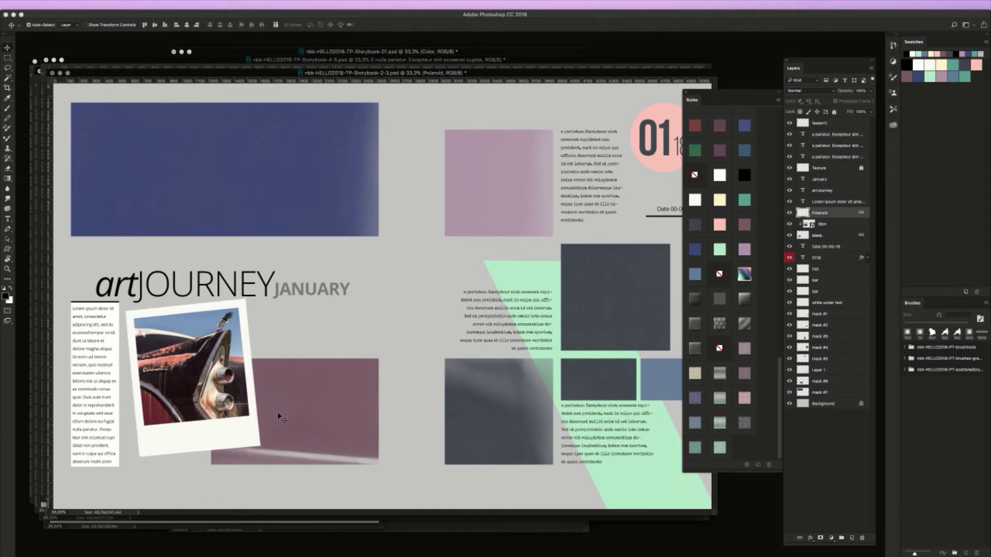
Link the Polaroid, car photo and mask layers and test moving them together
shift+click(827, 236)
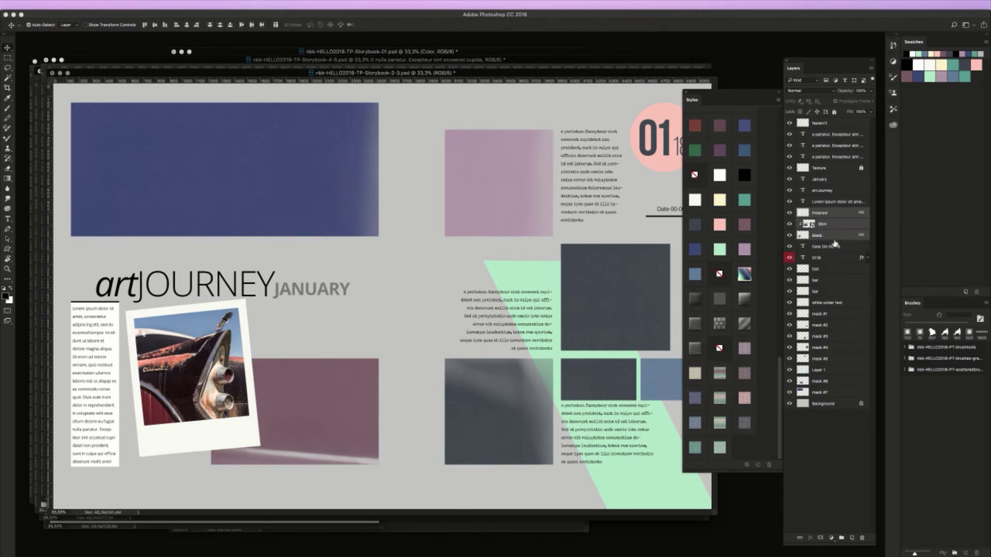
click(800, 538)
drag(230, 381, 230, 357)
Nudge the fastener slightly upward on the Polaroid and restack its layer directly above the Polaroid layer
click(226, 316)
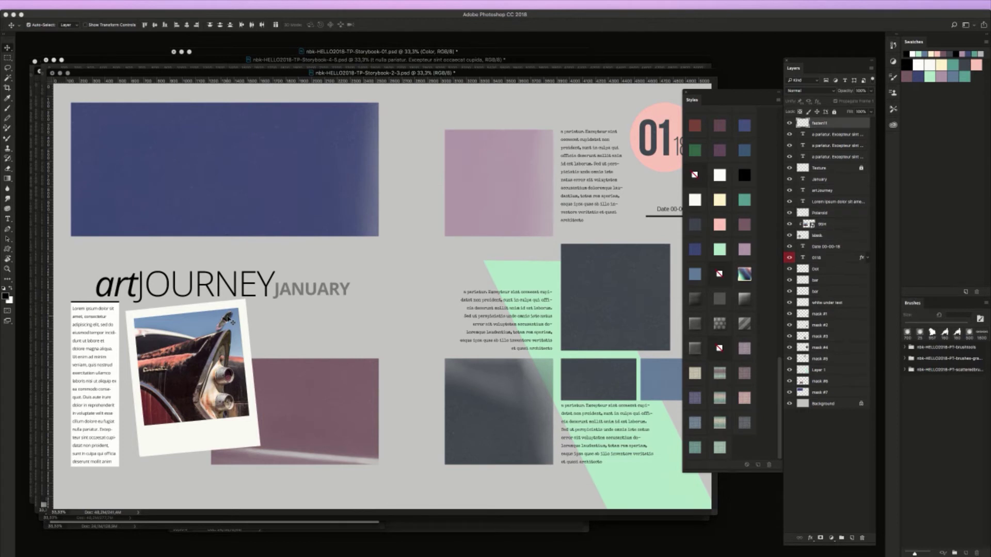
mouse_move(227, 318)
mouse_down()
mouse_move(242, 309)
mouse_move(229, 314)
mouse_up()
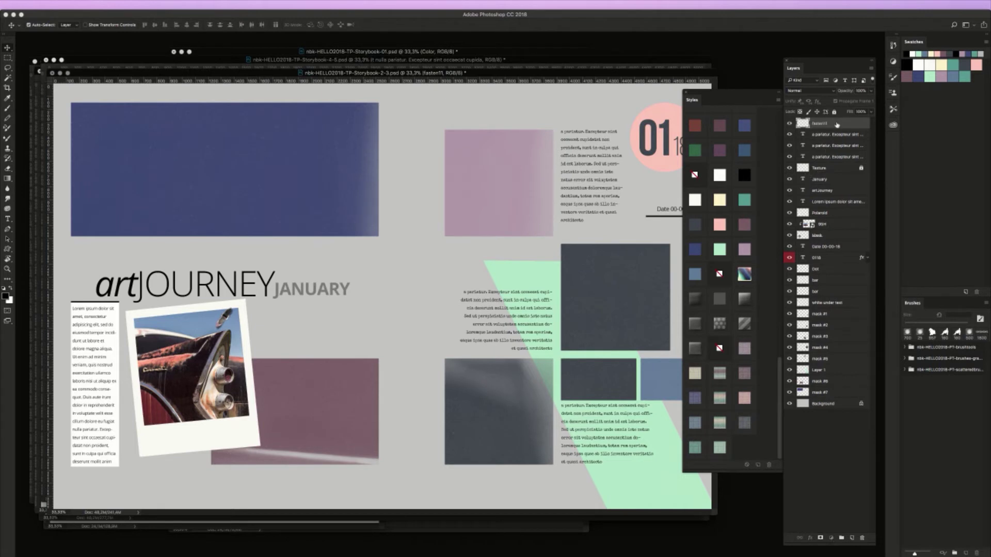
mouse_move(817, 203)
mouse_down()
mouse_move(826, 174)
mouse_move(835, 207)
mouse_up()
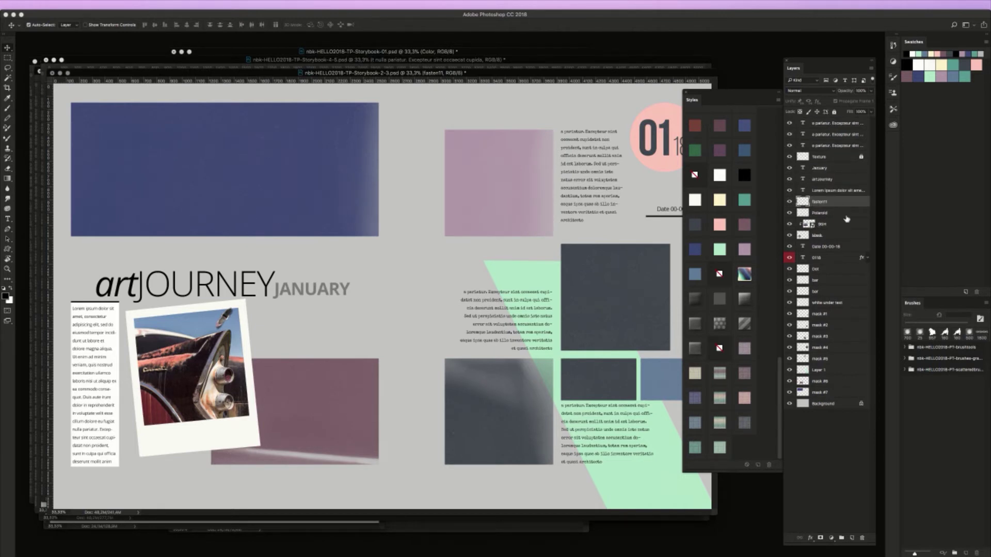
Link the fastener, Polaroid, car photo and mask layers and test moving the whole group
click(828, 214)
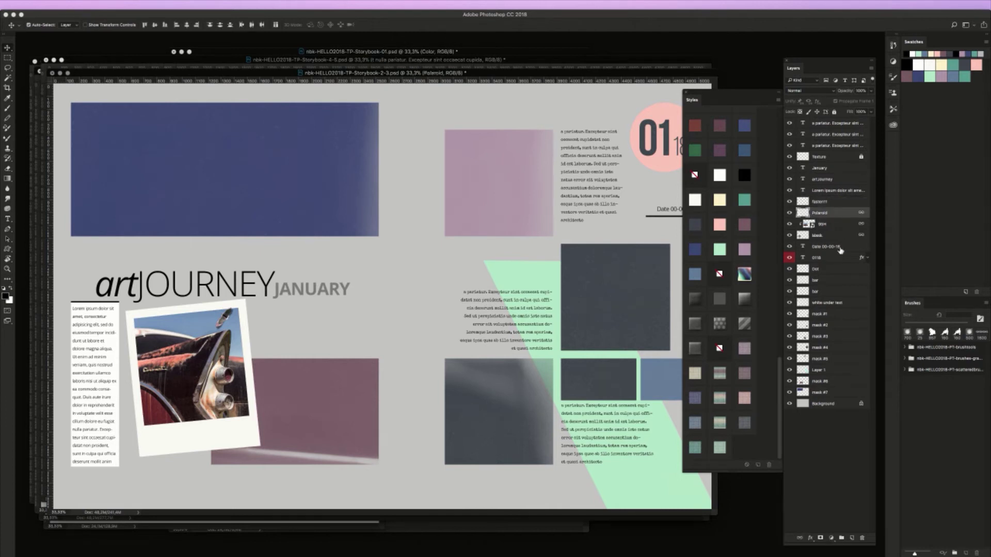
shift+click(837, 236)
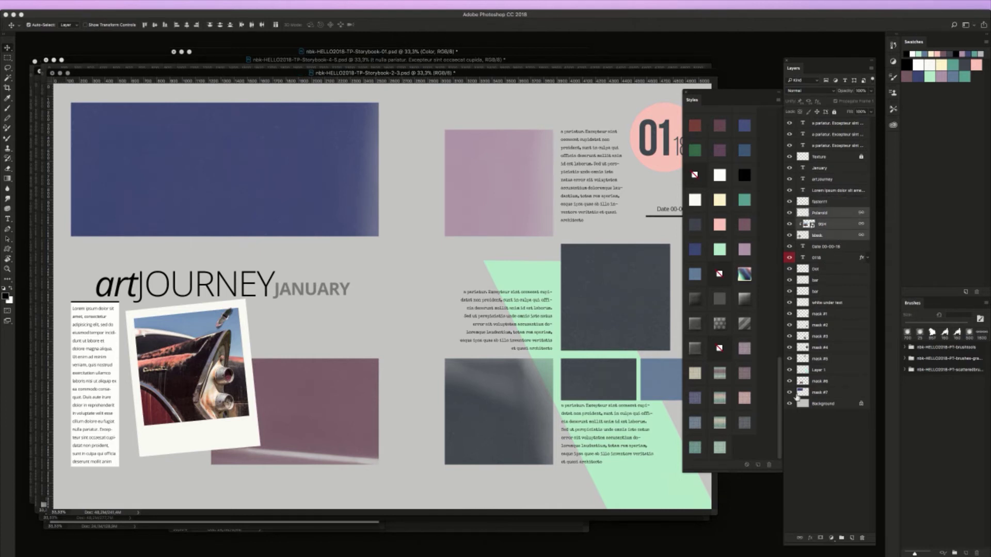
shift+click(834, 204)
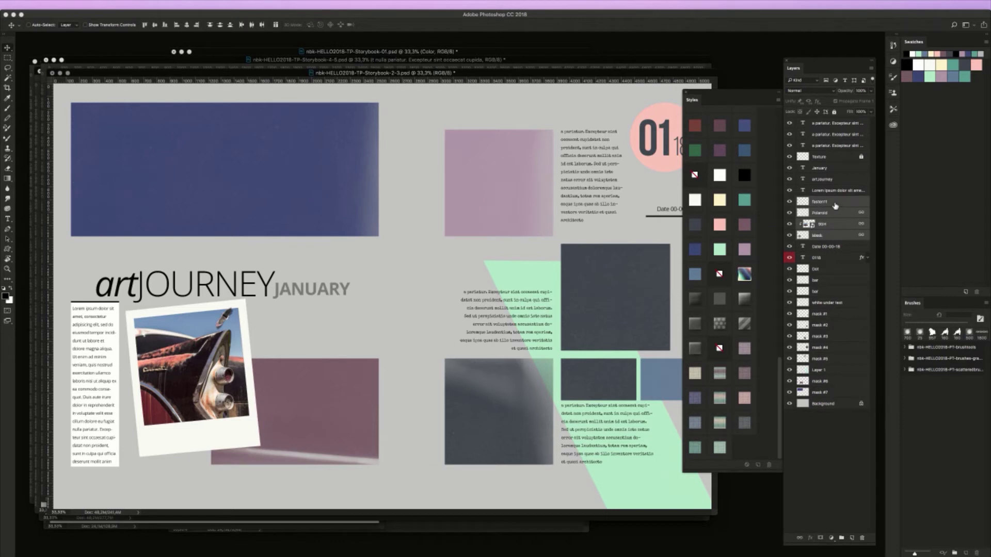
click(800, 538)
drag(215, 354, 242, 419)
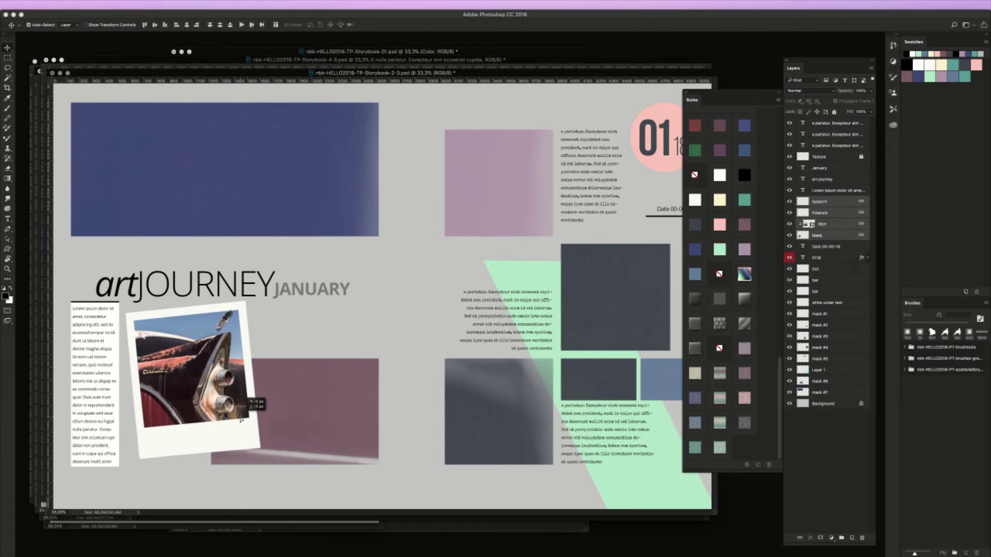
Try several preset styles on the Polaroid frame, ending with a gradient one combining Bevel & Emboss, Inner Shadow, Pattern Overlay and Drop Shadow
click(300, 355)
click(223, 445)
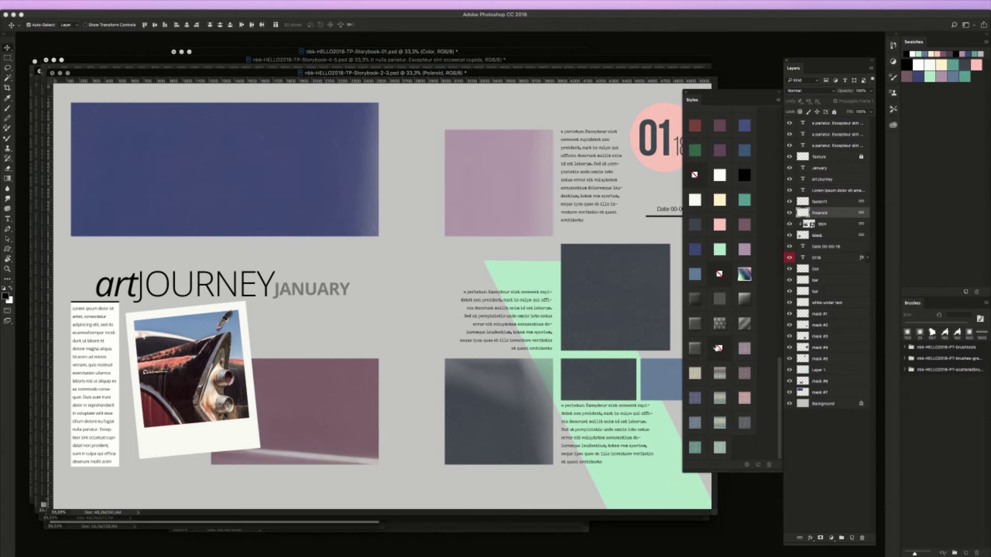
click(720, 299)
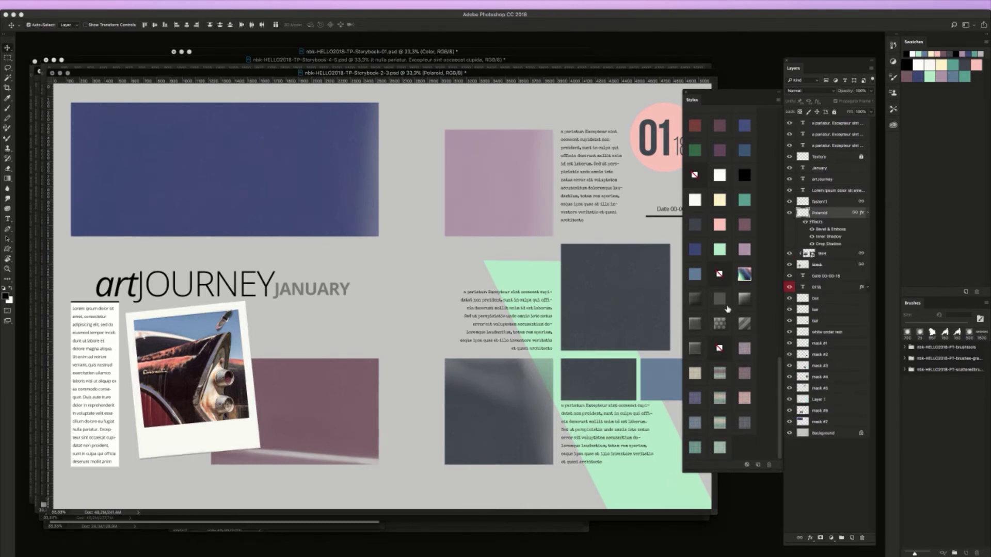
drag(239, 451, 410, 396)
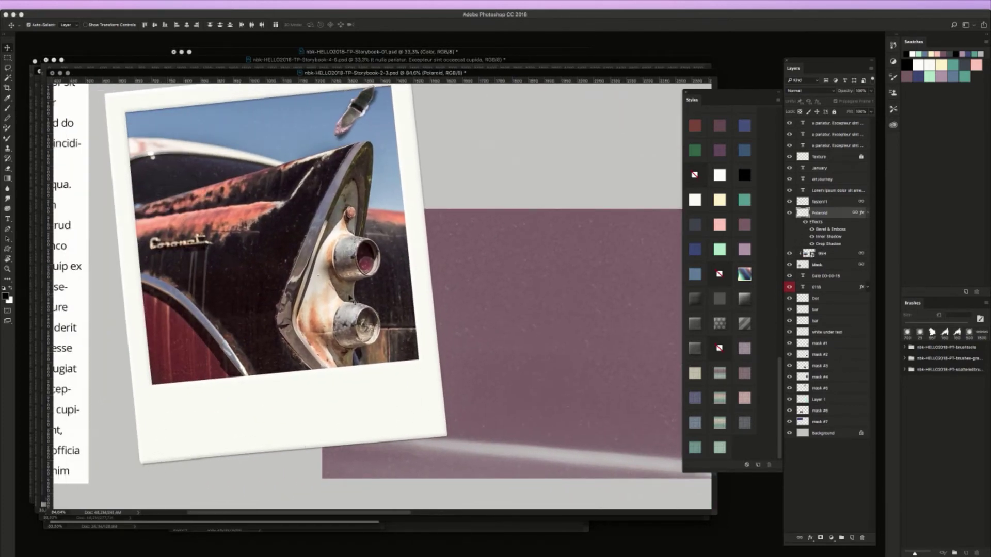
drag(353, 300, 371, 331)
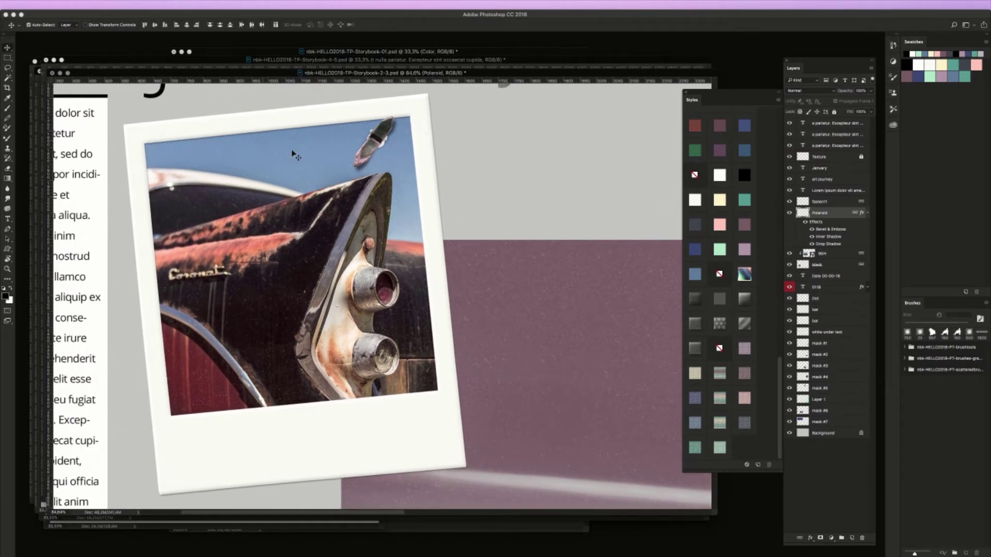
click(743, 323)
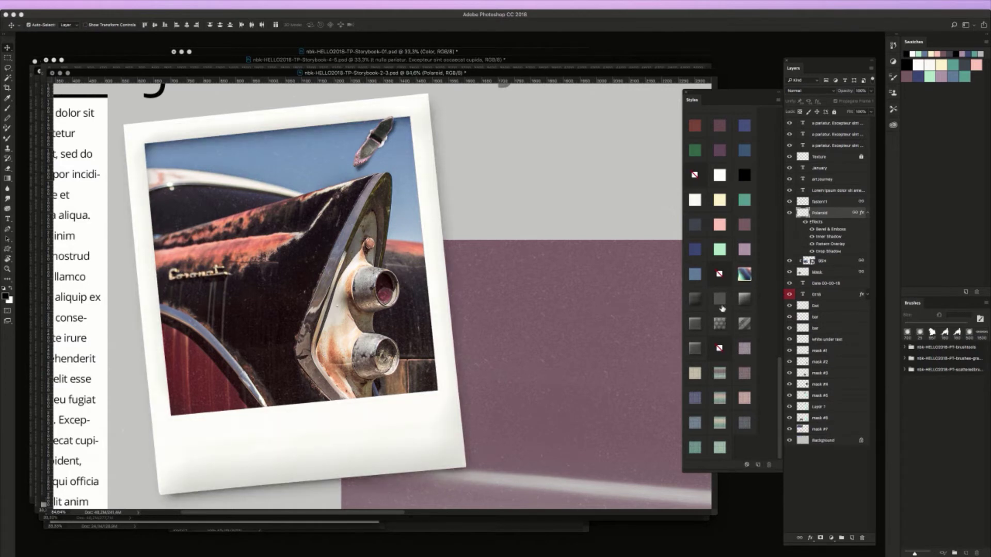
click(744, 300)
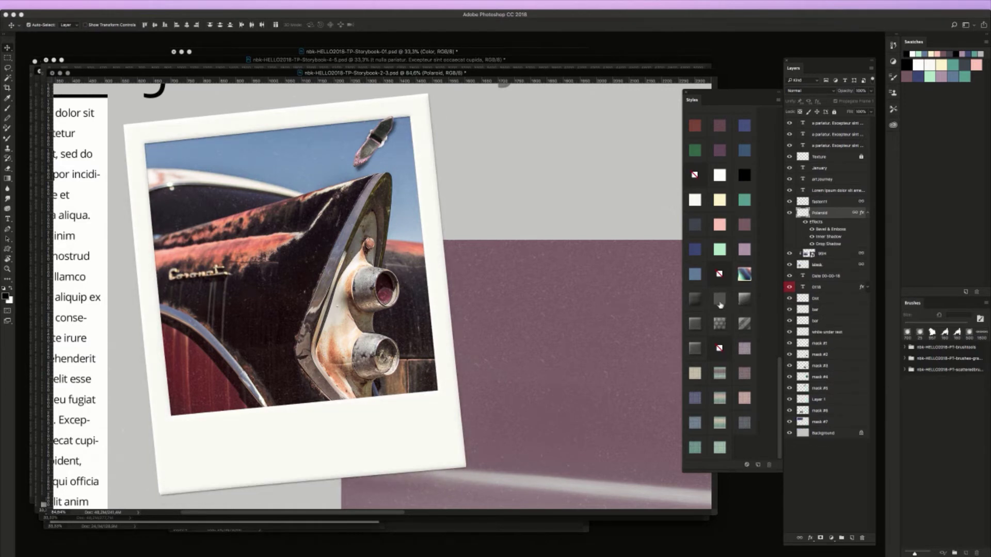
click(699, 302)
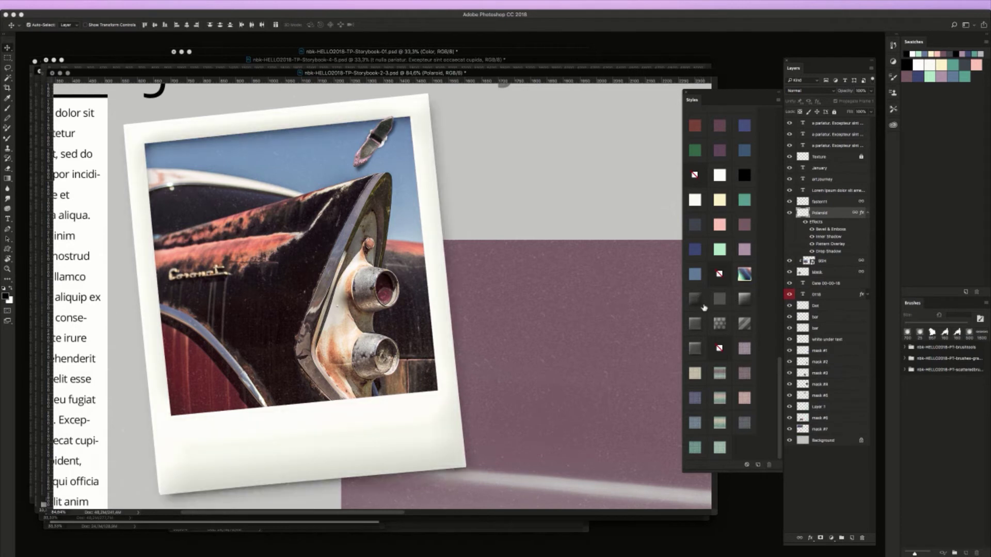
Try other preset styles on the Polaroid frame, including a satin and a blue one, ending with the mint green Color Overlay
click(696, 345)
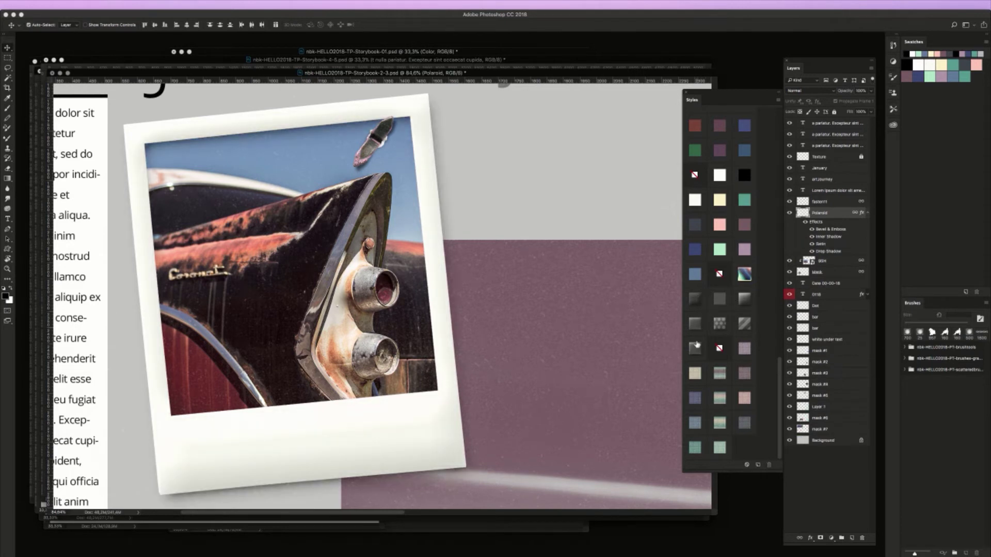
click(700, 277)
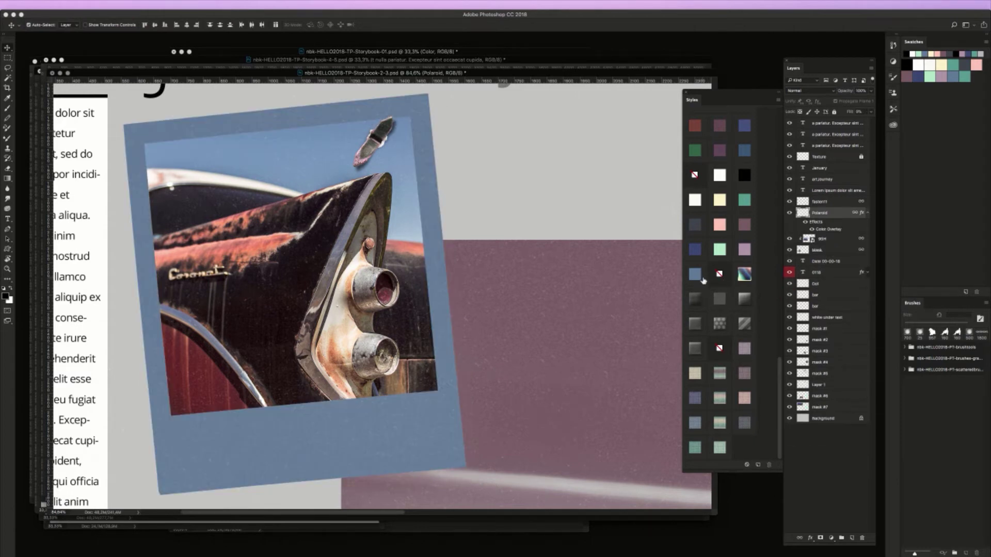
click(720, 249)
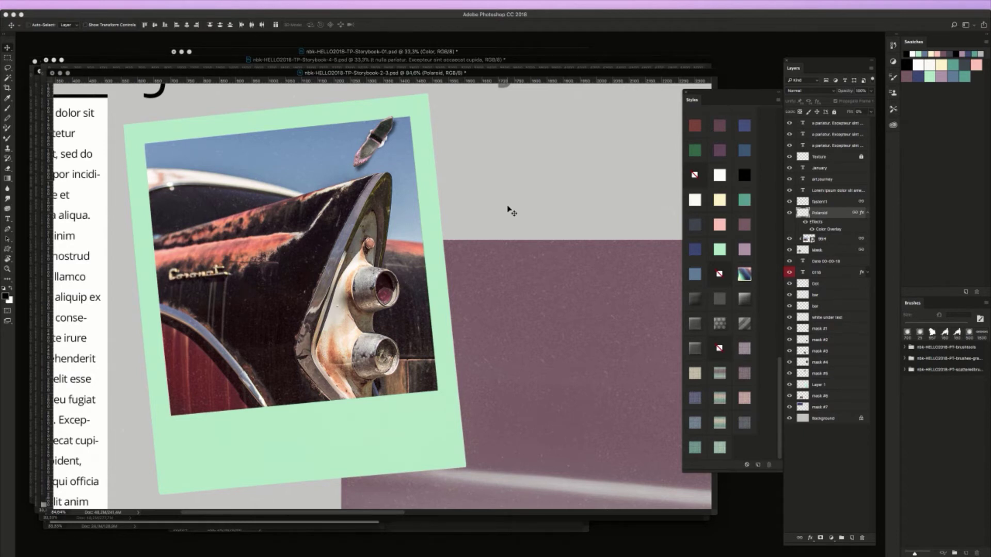
Duplicate the mint green Polaroid layer and apply the preset with Bevel & Emboss, Inner Shadow and Drop Shadow to the copy
key(super+j)
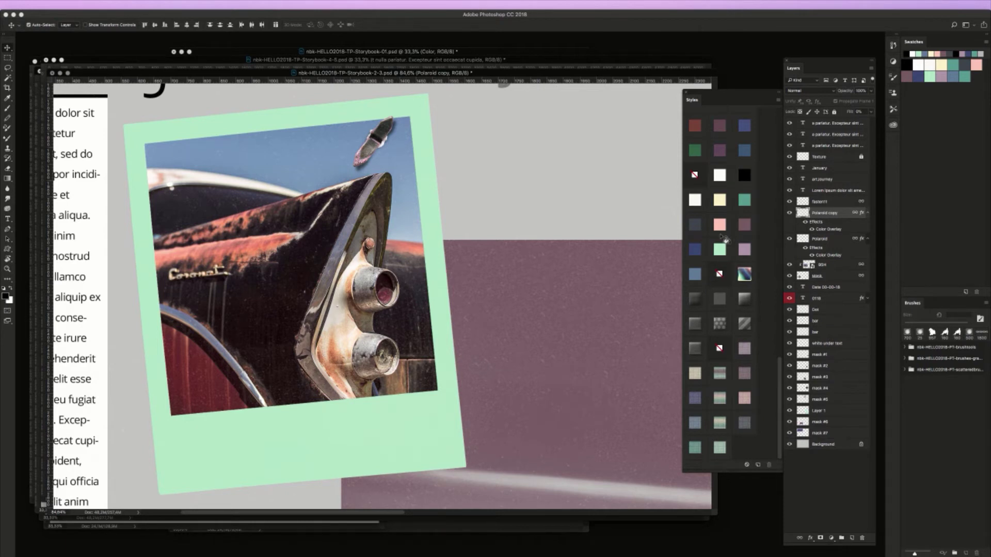
click(720, 303)
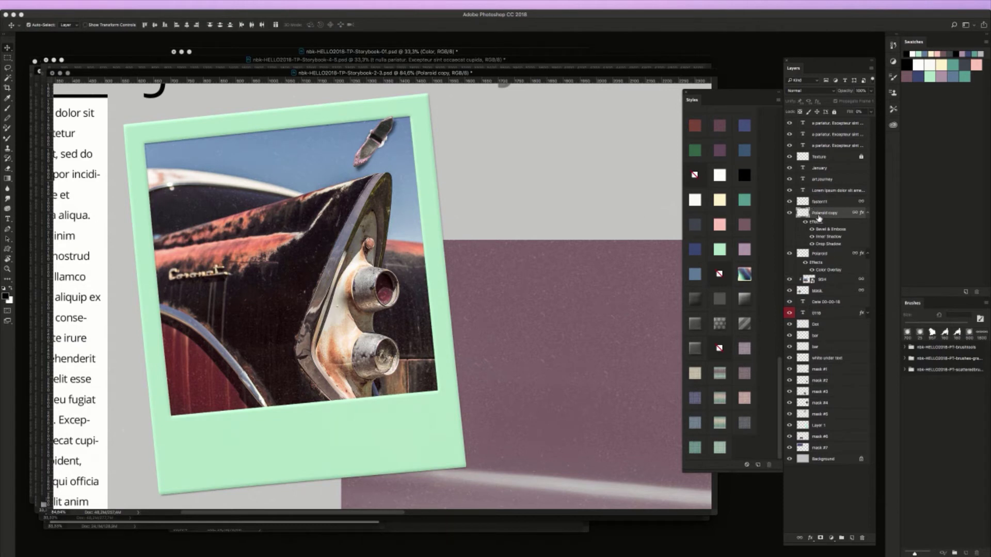
Check the linking of both Polaroid layers, the car photo, mask and fastener by nudging the group slightly
shift+click(827, 254)
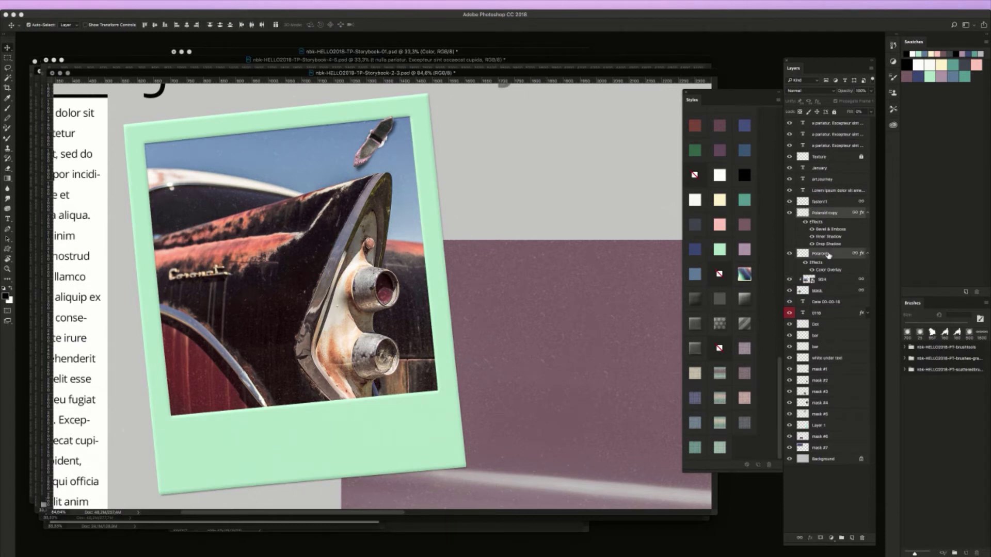
shift+click(821, 280)
shift+click(831, 292)
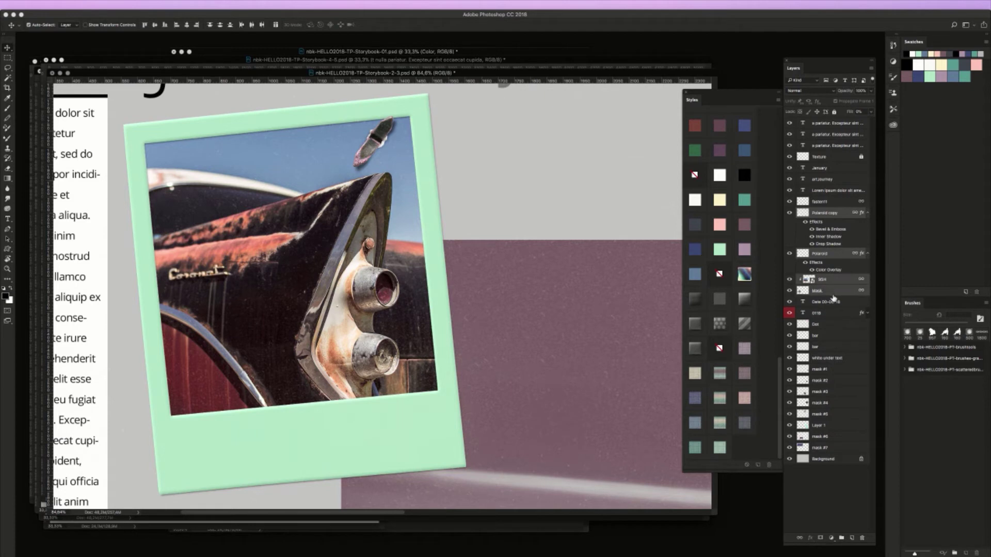
click(832, 201)
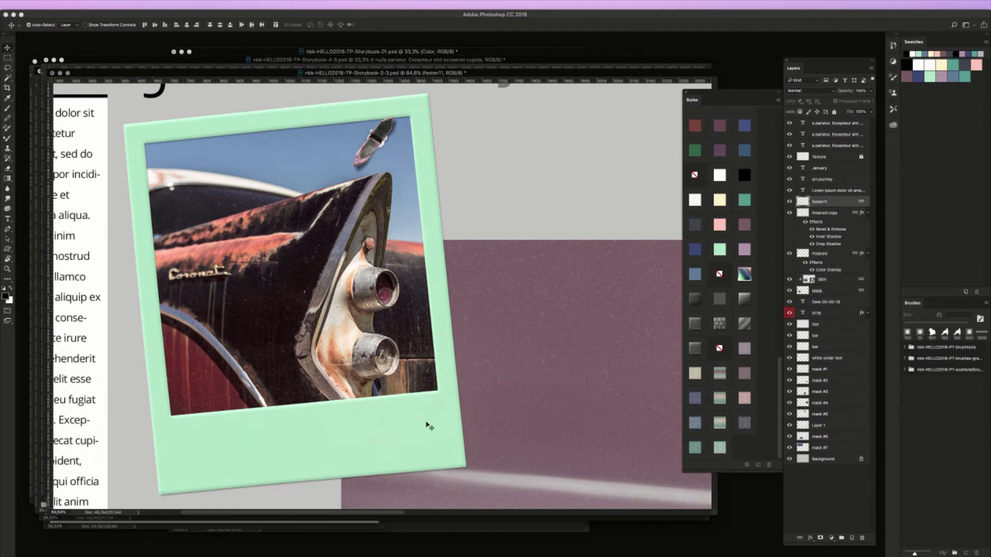
mouse_move(438, 441)
mouse_down()
mouse_move(478, 421)
mouse_move(480, 442)
mouse_move(400, 423)
mouse_move(428, 438)
mouse_up()
drag(425, 308, 423, 308)
key(super+0)
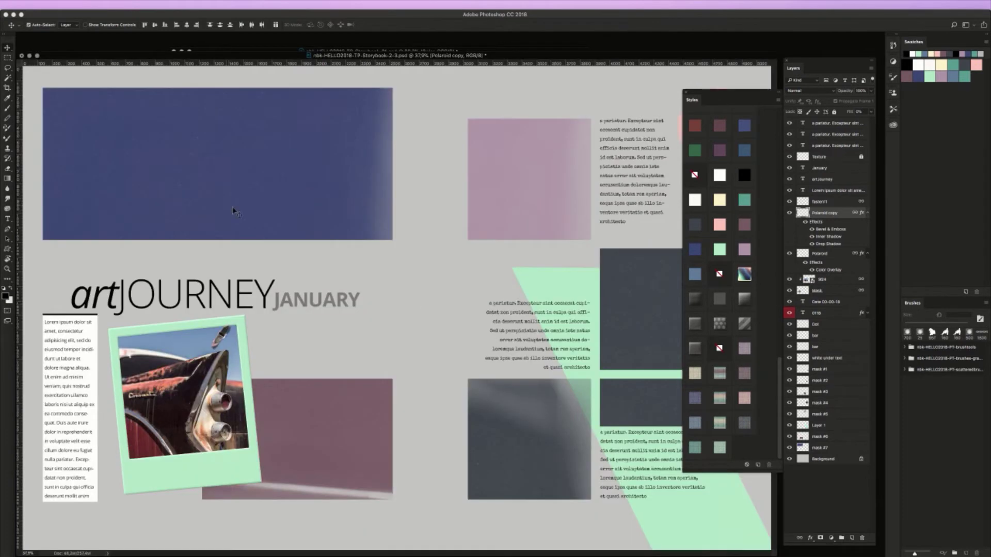
Place the skateboard sunset photo from the image browser directly above mask #7, the large blue frame's layer
click(308, 203)
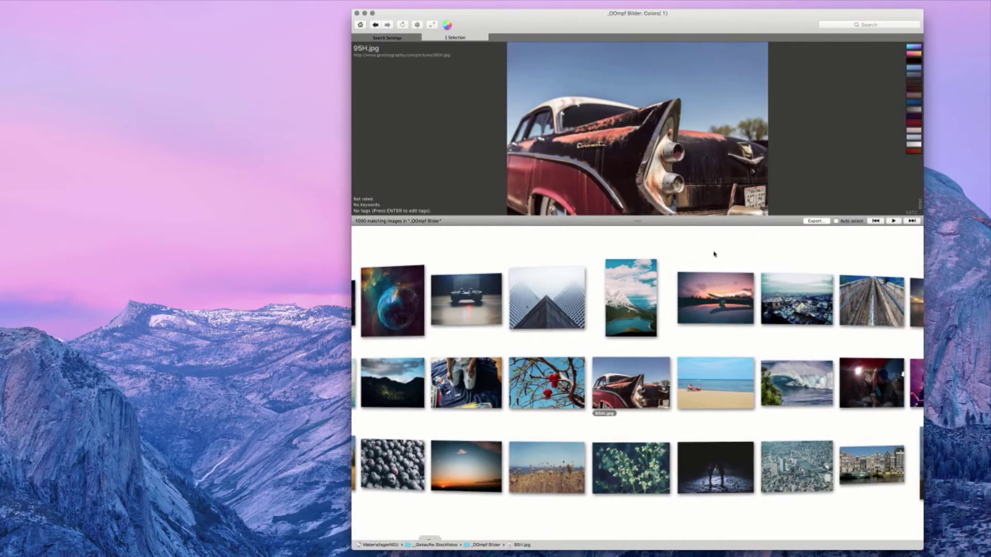
scroll(714, 254, right, 5)
mouse_move(607, 268)
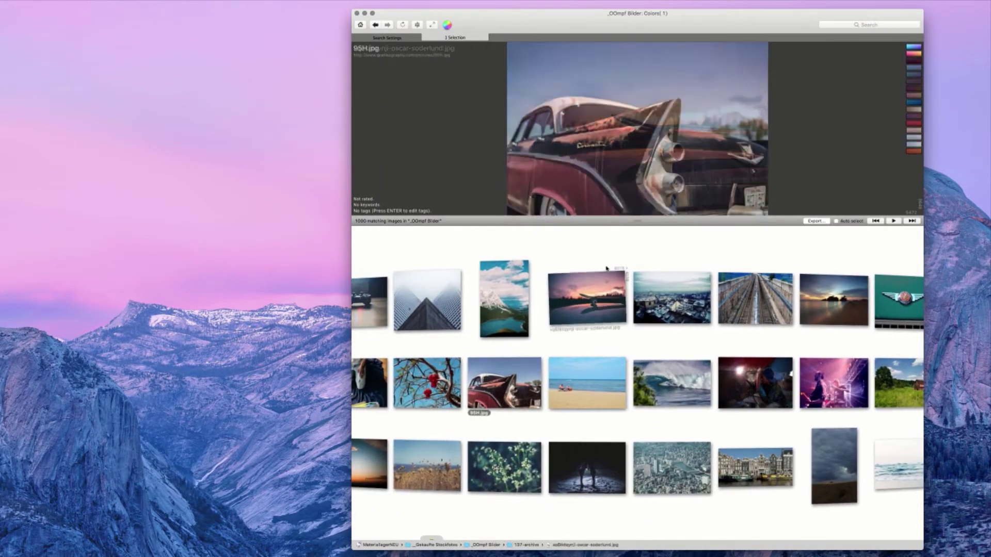
drag(606, 268, 164, 171)
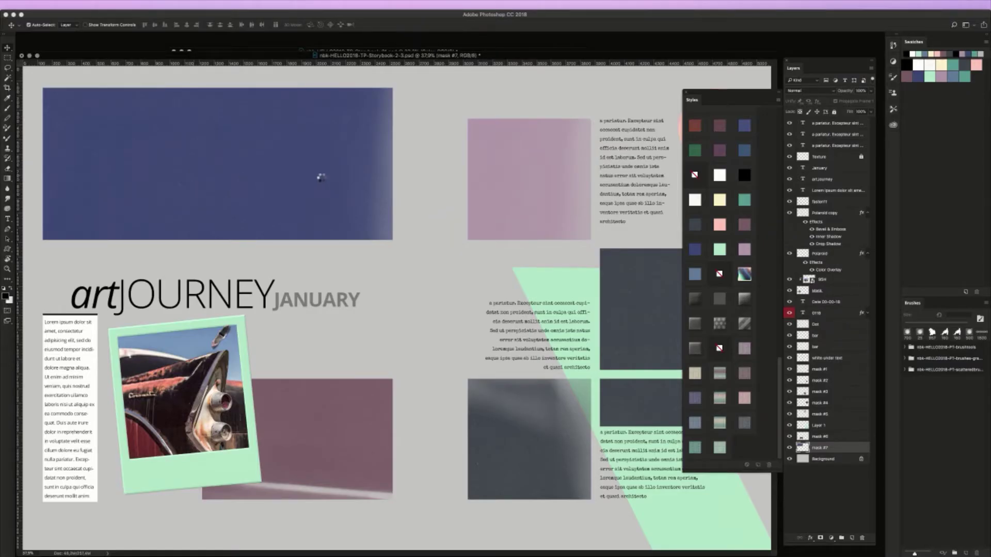
drag(321, 178, 323, 184)
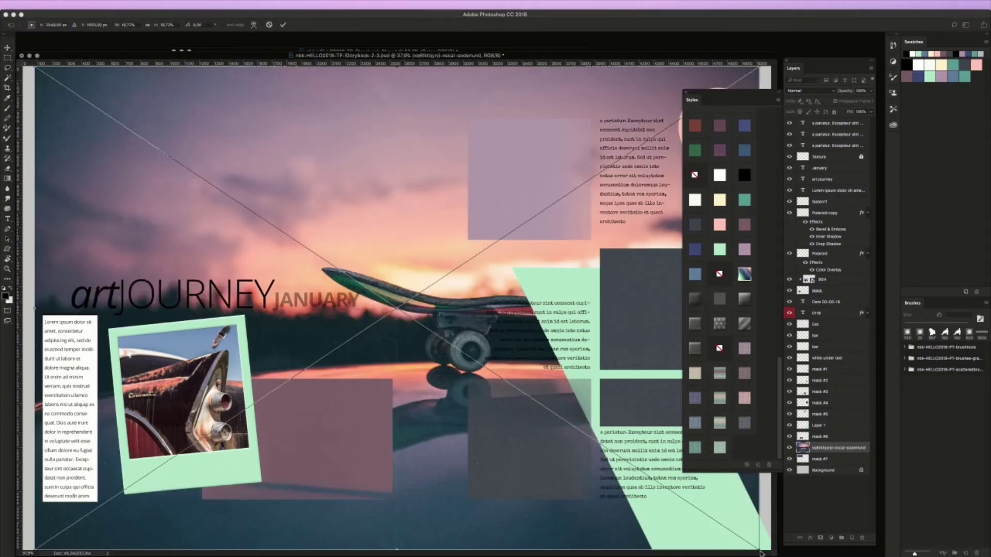
Scale the skateboard photo down to cover the blue frame, clip it to mask #7 and shift it slightly up and left
drag(760, 552, 405, 299)
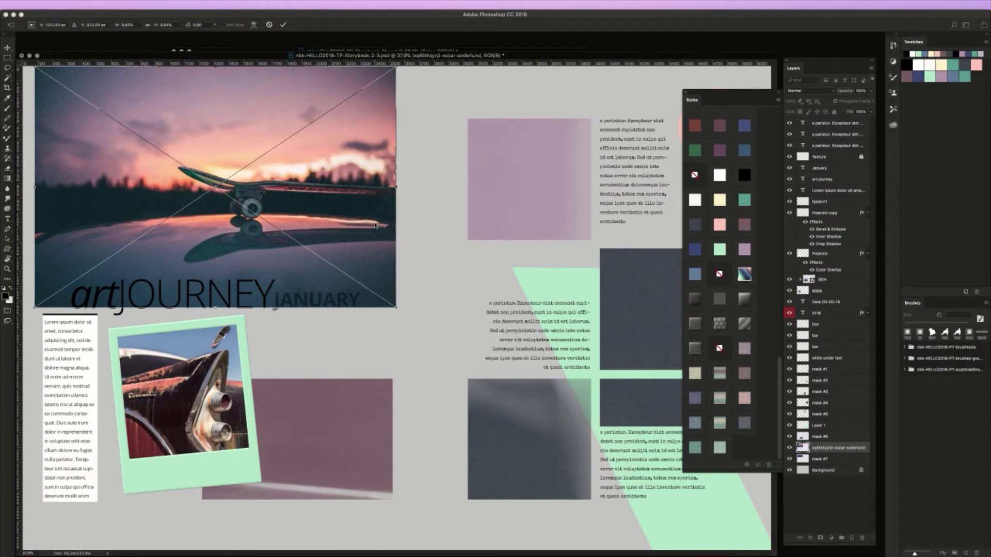
key(Return)
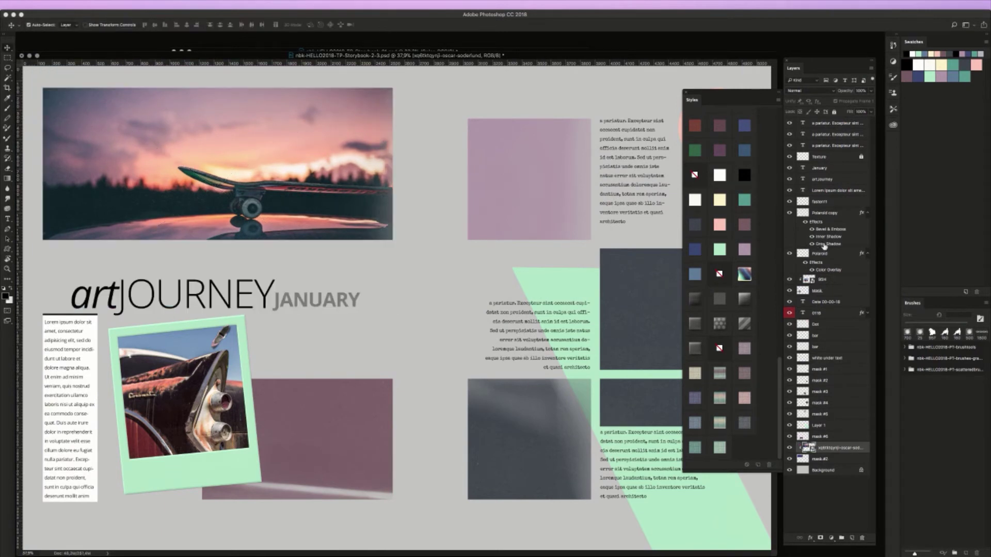
drag(327, 201, 320, 195)
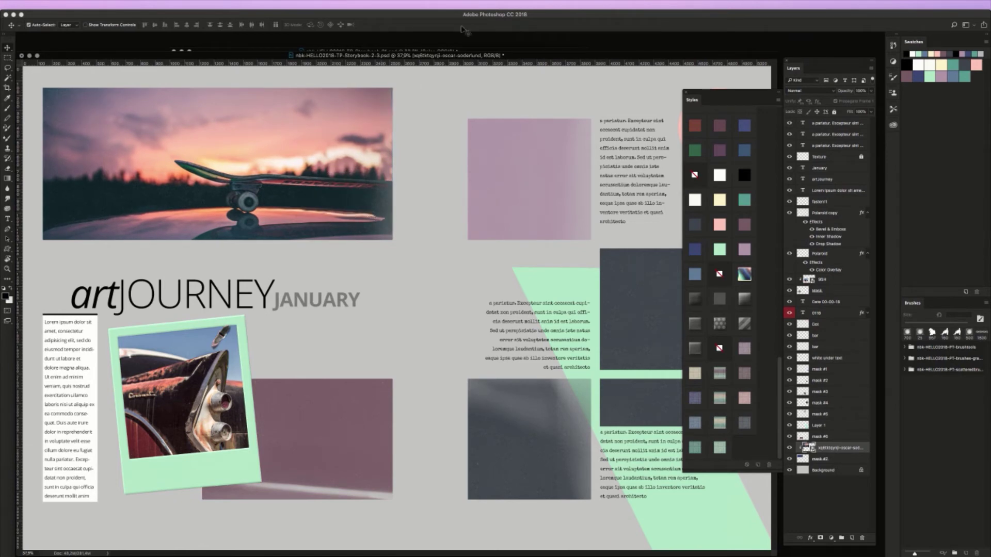
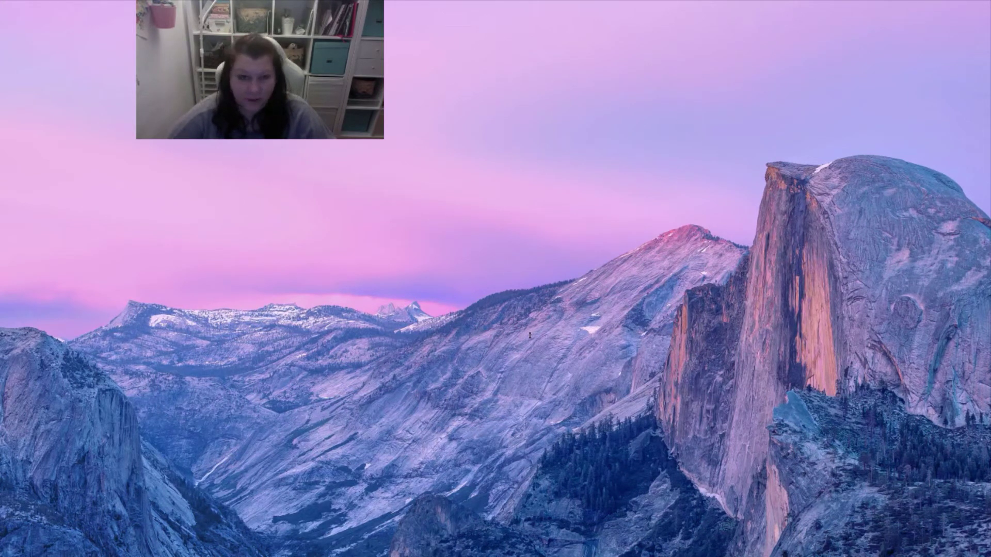
Switch back to Photoshop and bring the nbk-HELLO2018-ABP1-3 floral element in above the skateboard photo
key(super+Tab)
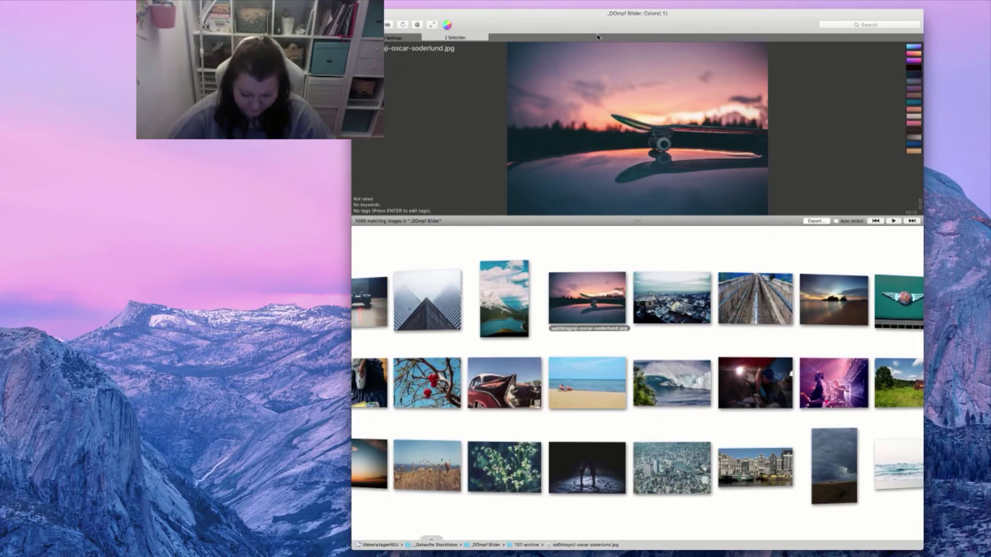
key(super+Tab)
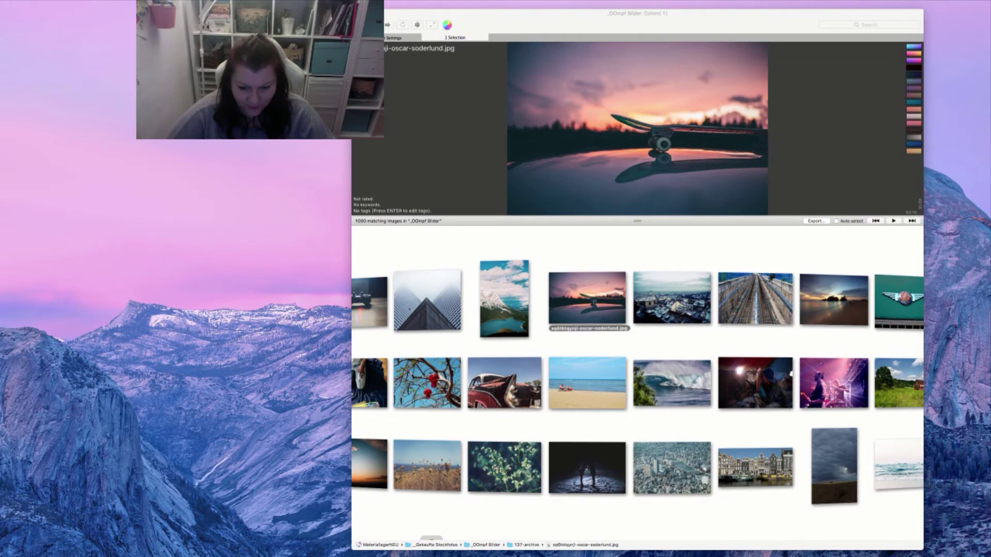
click(447, 553)
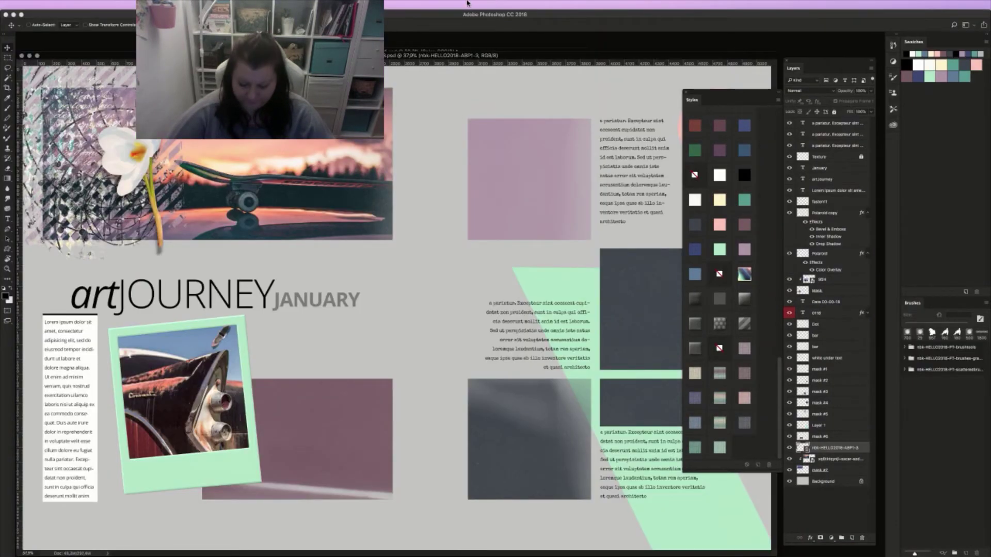
key(super+minus)
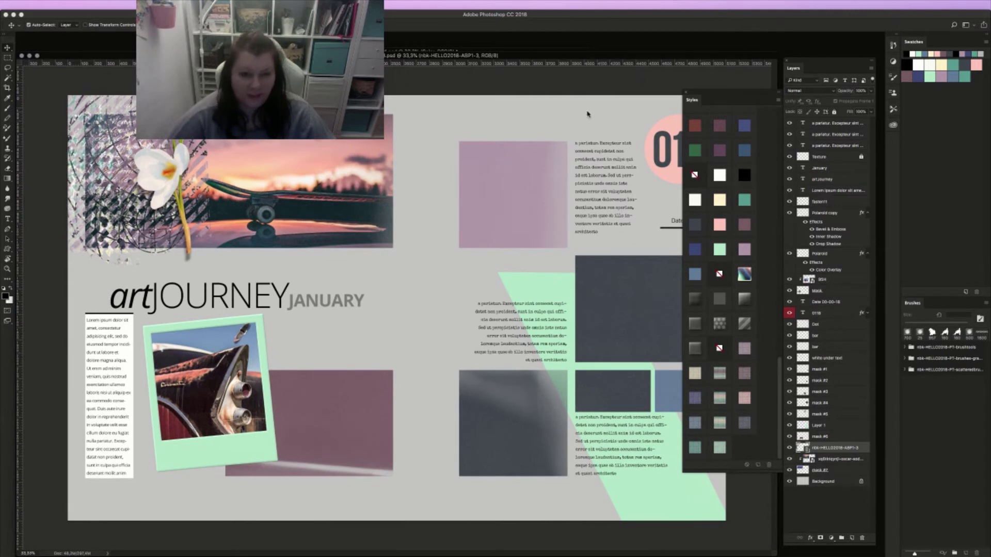
Scale the nbk-HELLO2018-ABP1-3 floral element down and position it over the skateboard photo's left edge
mouse_move(164, 163)
mouse_down()
mouse_move(178, 186)
mouse_move(207, 178)
mouse_move(165, 183)
mouse_move(170, 175)
mouse_move(440, 133)
mouse_move(444, 274)
mouse_move(165, 206)
mouse_move(176, 178)
mouse_up()
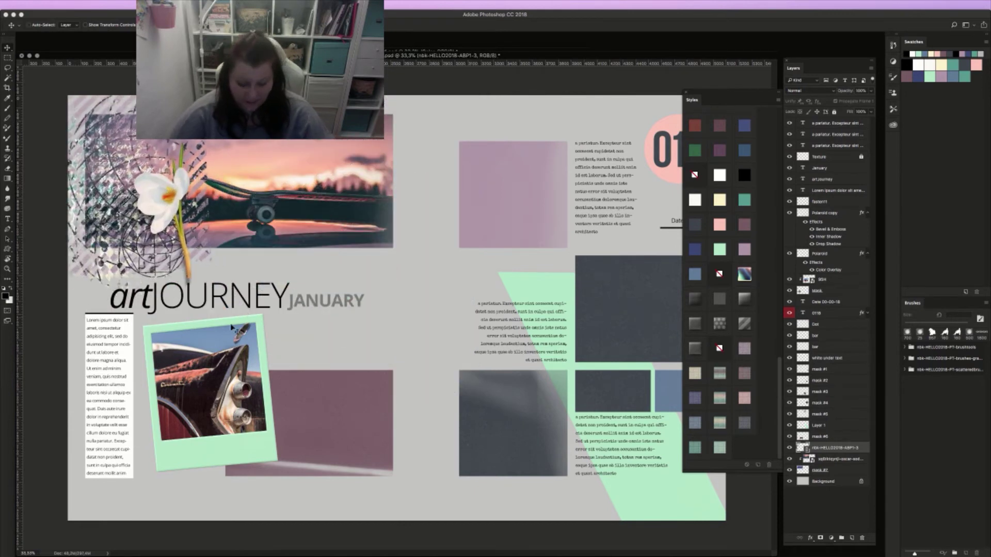
key(ctrl+t)
drag(212, 299, 170, 253)
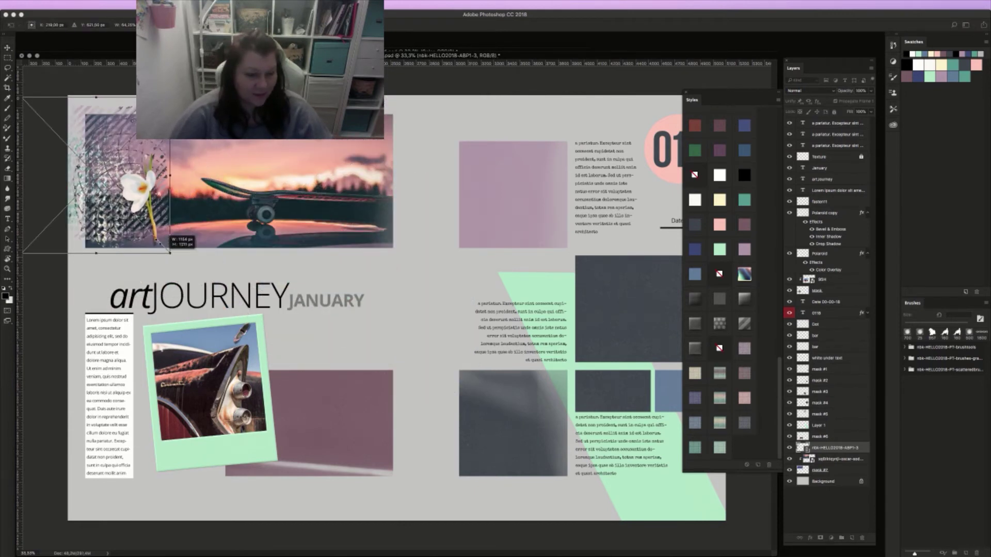
mouse_move(139, 201)
mouse_down()
mouse_move(163, 217)
mouse_move(153, 197)
mouse_up()
key(Return)
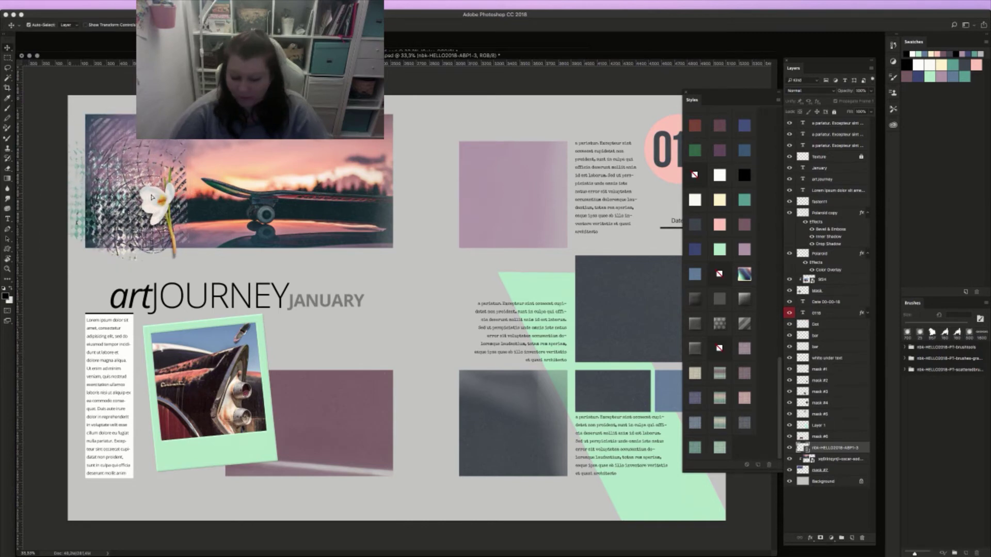
Place Loop-shadow1 from the nbk-HELLO2018-ABP1 folder and position its thread loop at the skateboard photo's lower right corner
key(super+shift+p)
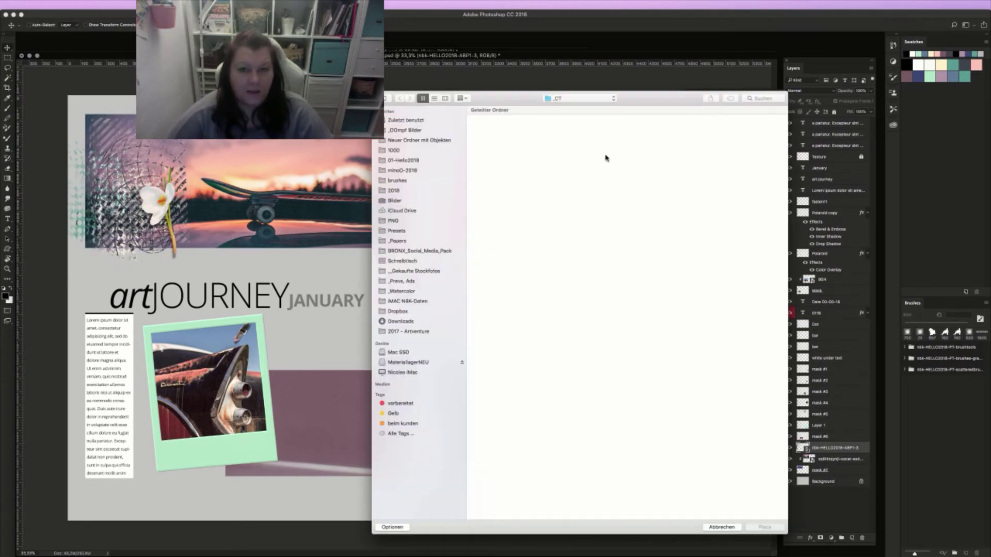
drag(595, 106, 597, 103)
click(606, 97)
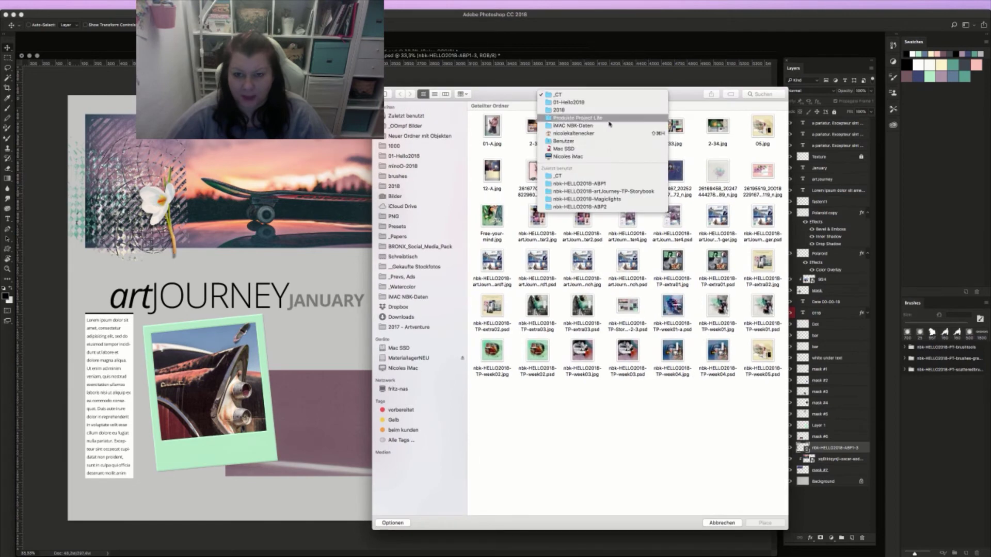
click(633, 186)
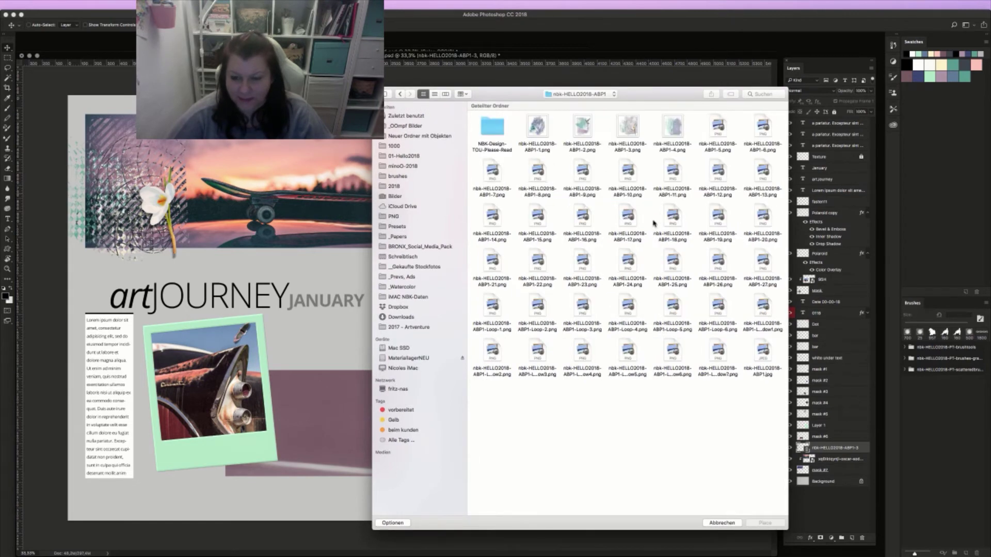
click(718, 304)
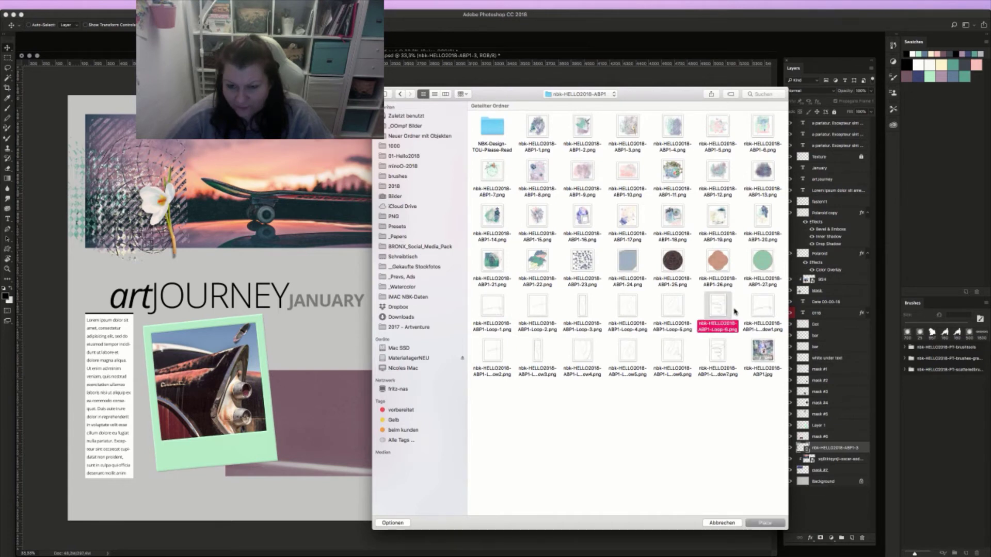
click(768, 309)
double_click(766, 308)
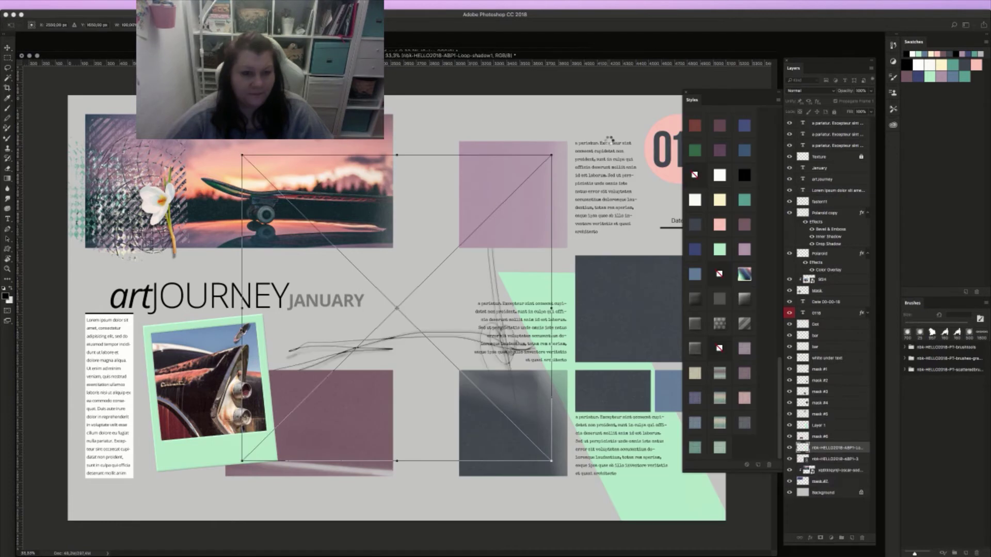
drag(507, 348, 400, 247)
key(Return)
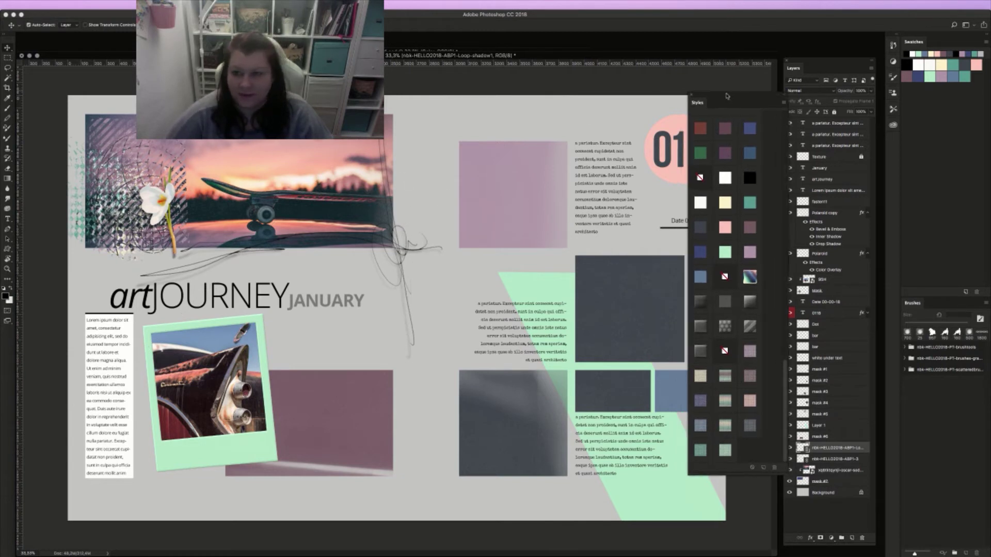
Fill the spread's Background layer with white
drag(720, 96, 728, 63)
click(828, 494)
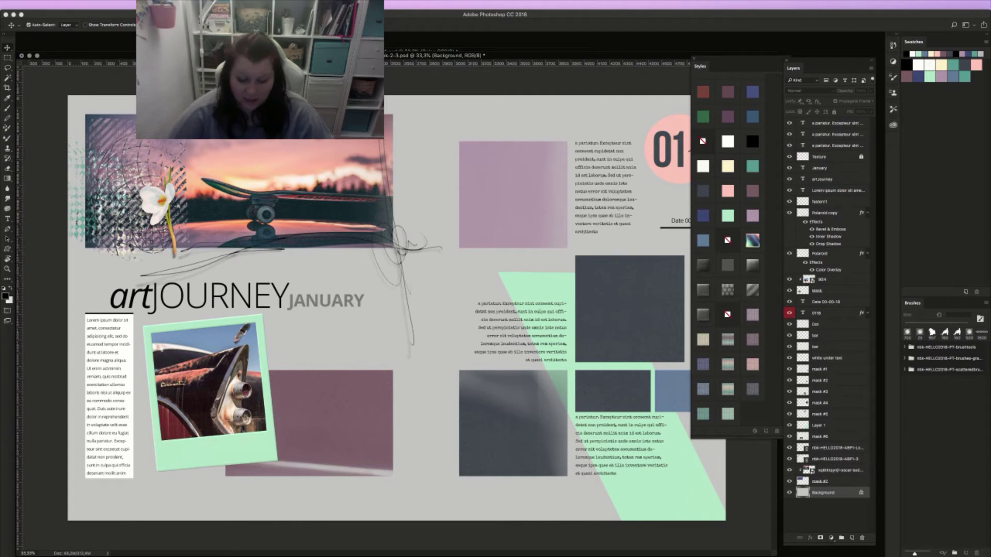
key(super+BackSpace)
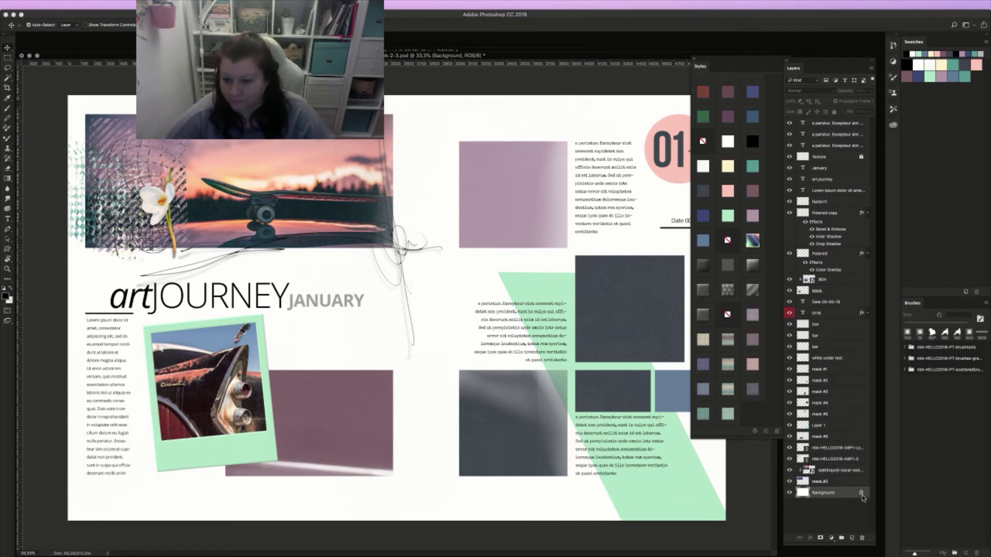
Place the cream nbk-HELLO2018-PP-Solids2 paper from the PP-Solids folder directly above the white background, aligned with the spread's left edge
click(852, 539)
key(super+shift+p)
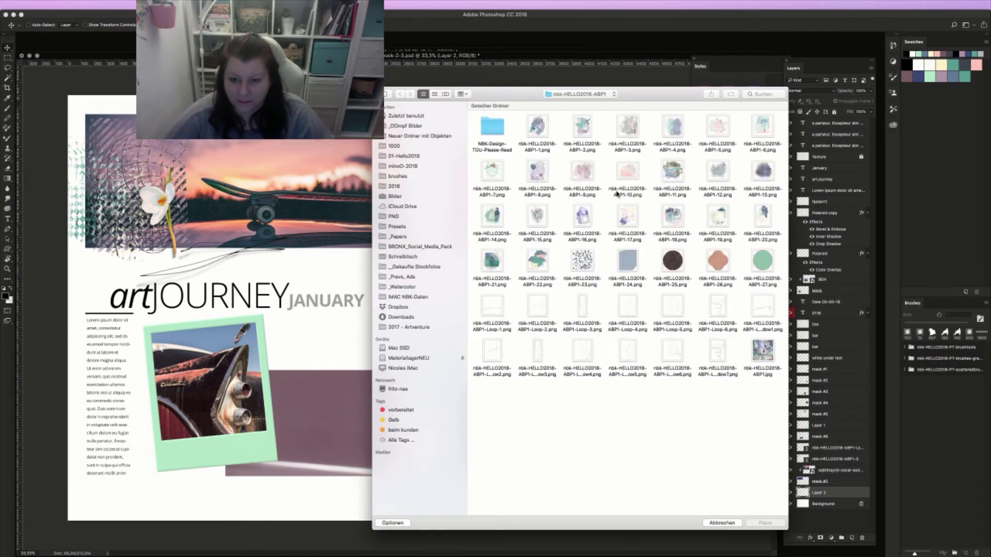
click(589, 95)
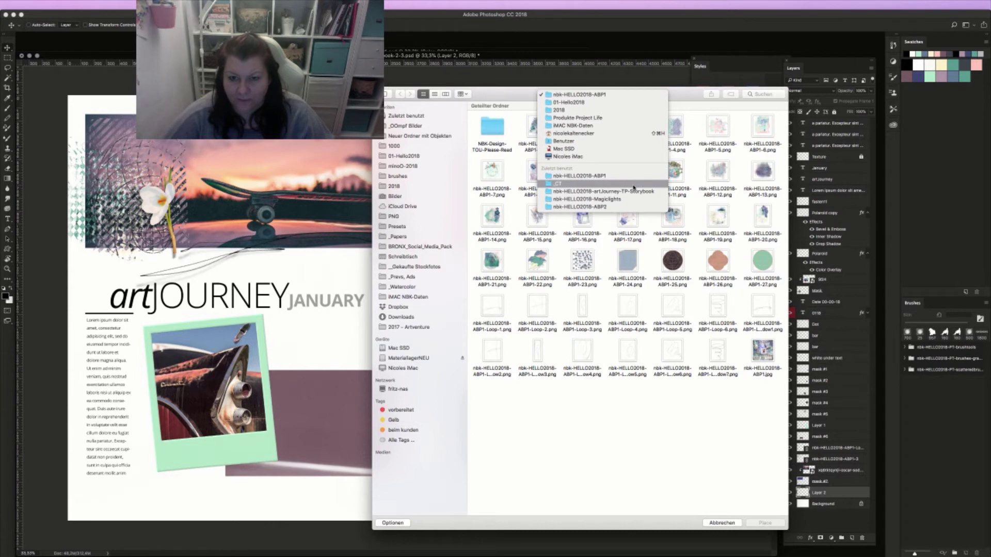
click(619, 102)
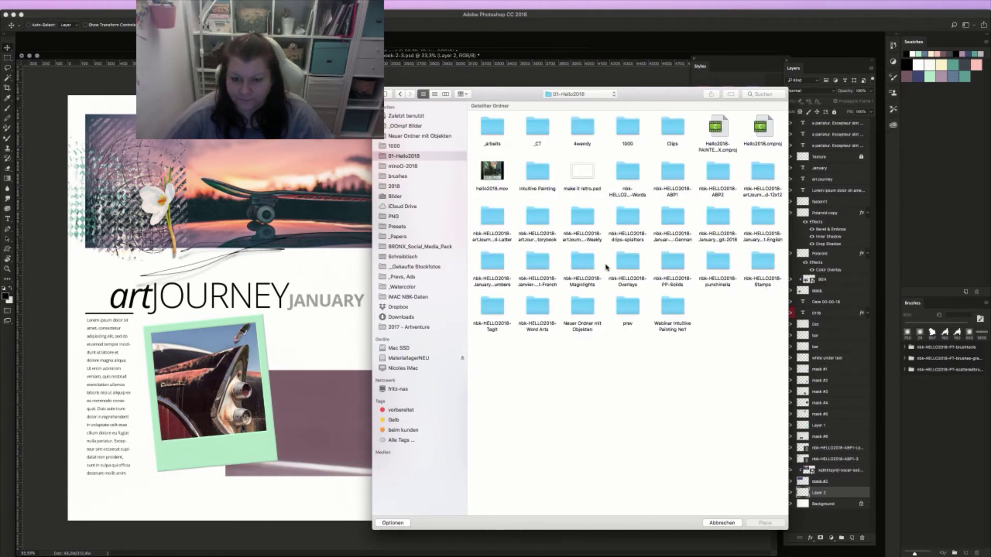
double_click(673, 265)
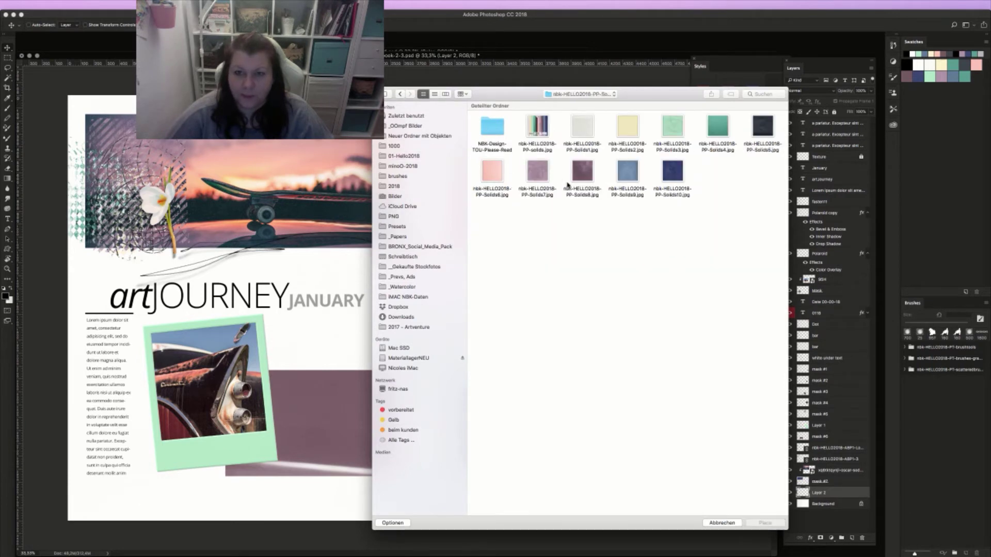
double_click(637, 136)
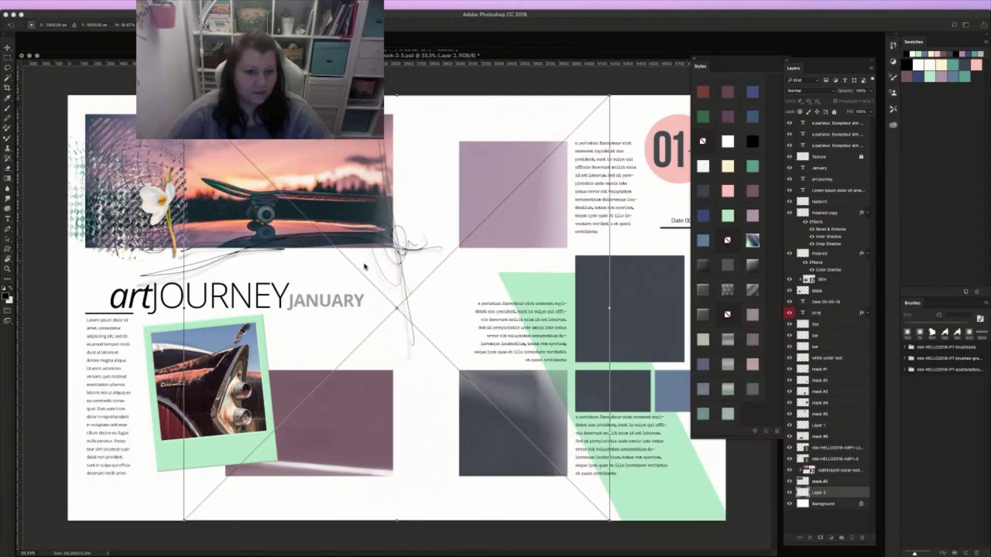
drag(547, 120, 428, 117)
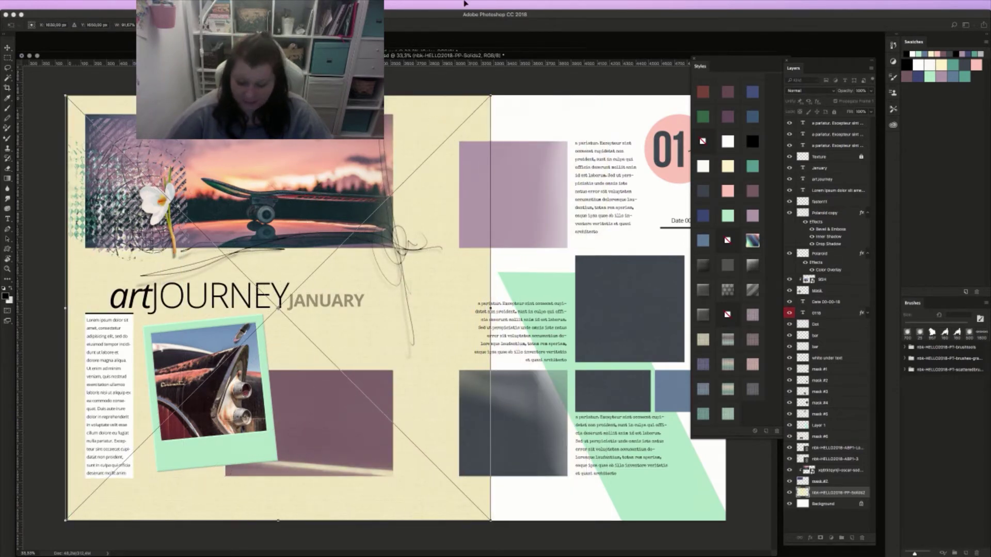
key(Return)
Show the guides and shift the cream paper left until its right edge meets the spread's centre fold
key(super+minus)
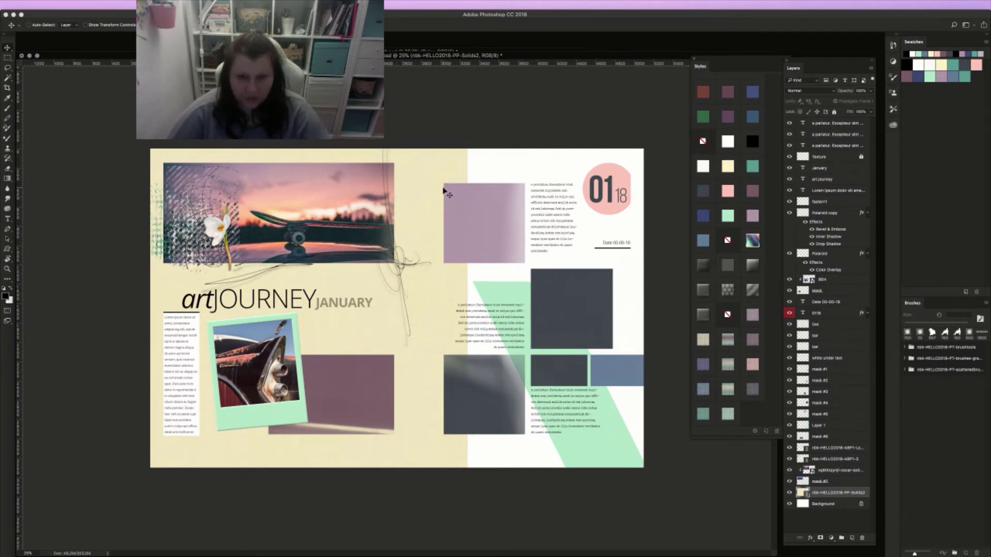
key(super+semicolon)
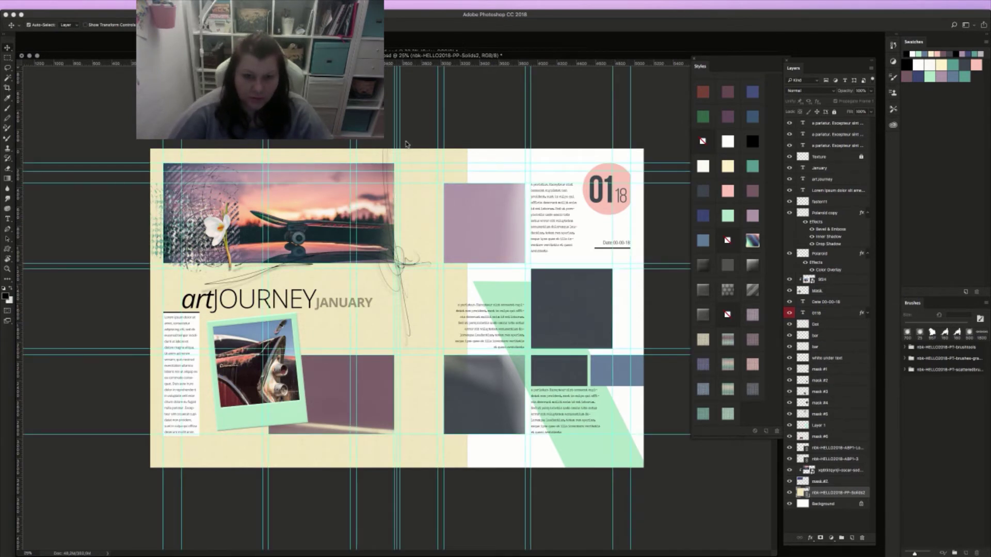
drag(416, 161, 345, 171)
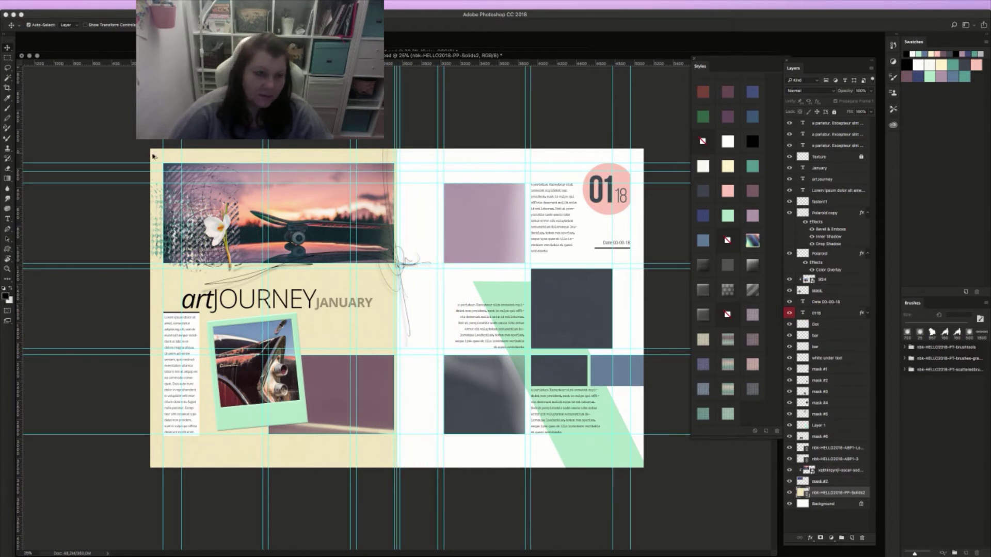
Duplicate the cream paper, move the copy over the spread's right half and hide the guides
alt+drag(152, 156, 156, 156)
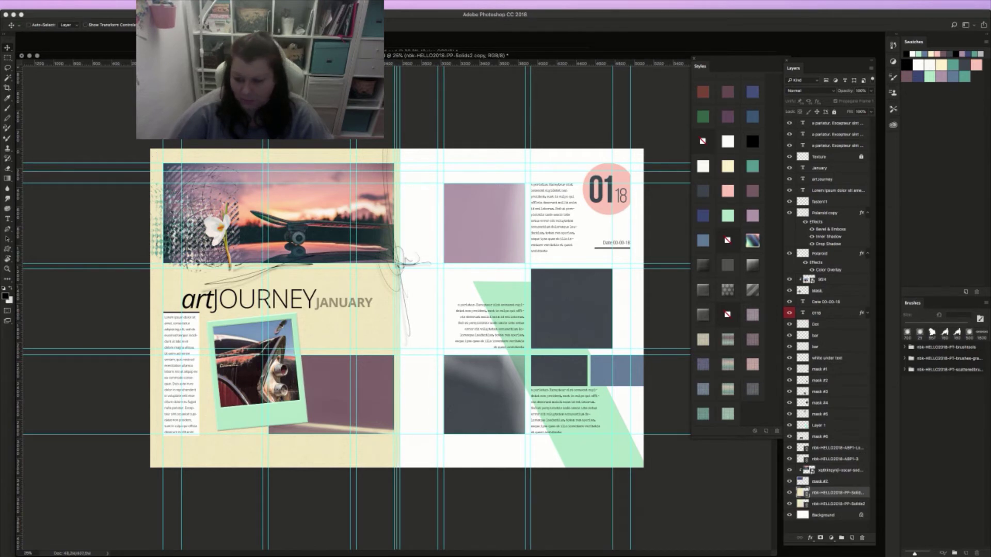
key(super+t)
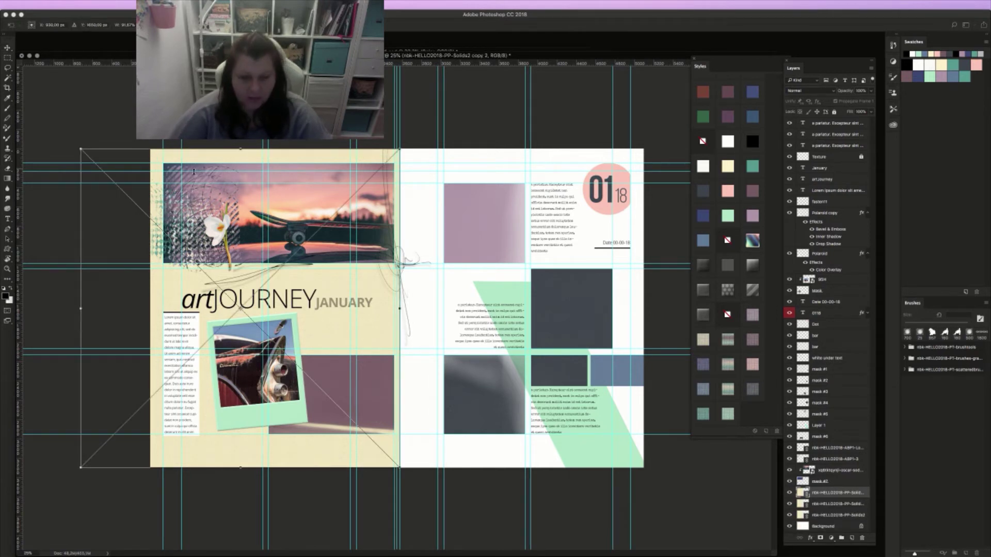
drag(143, 190, 253, 182)
drag(445, 172, 459, 175)
key(Return)
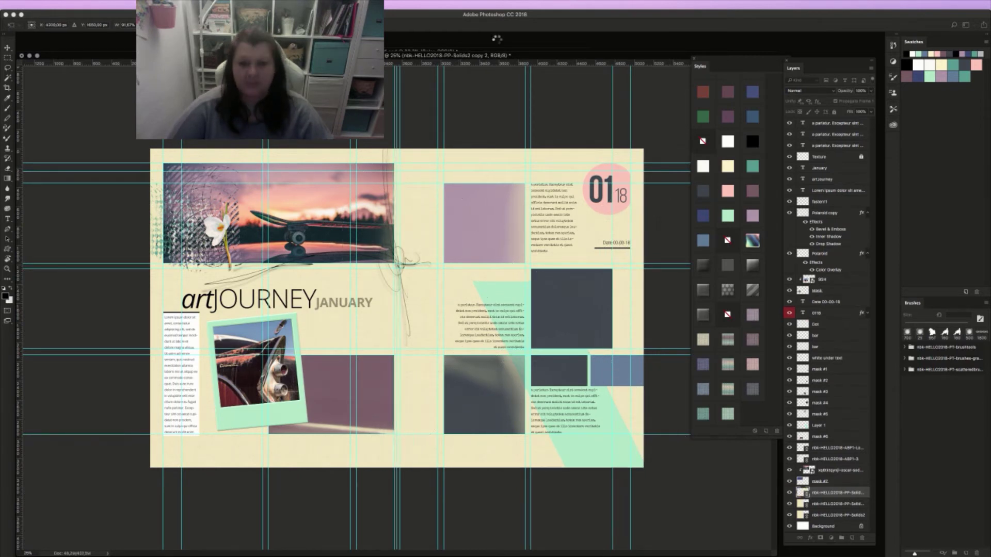
key(super+semicolon)
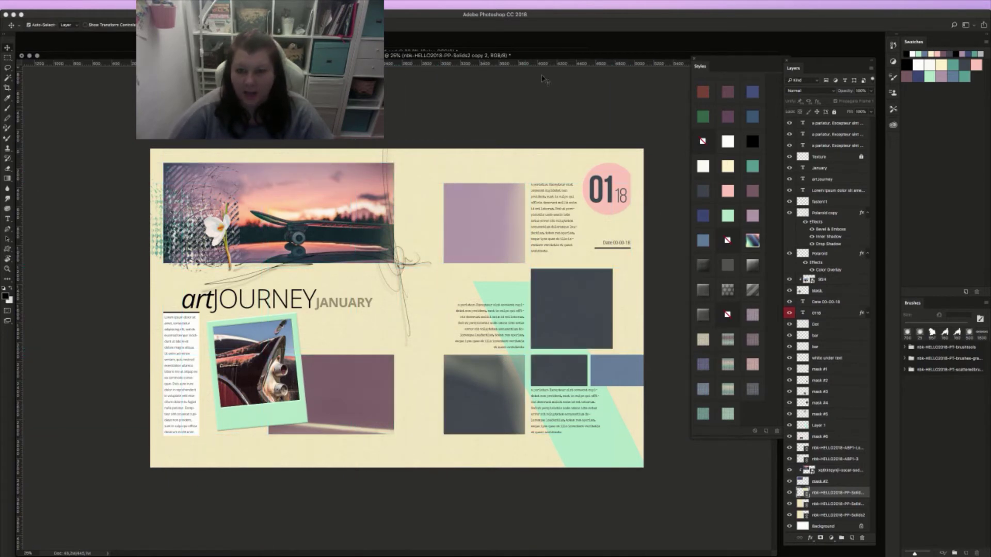
key(super+equal)
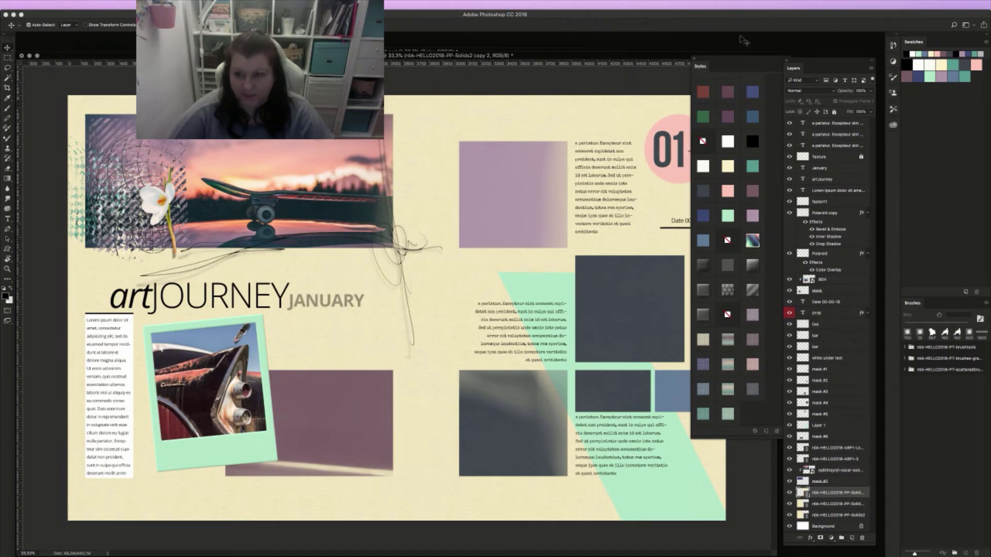
Lock all three nbk-HELLO2018-PP-Solids2 paper layers
drag(629, 58, 632, 49)
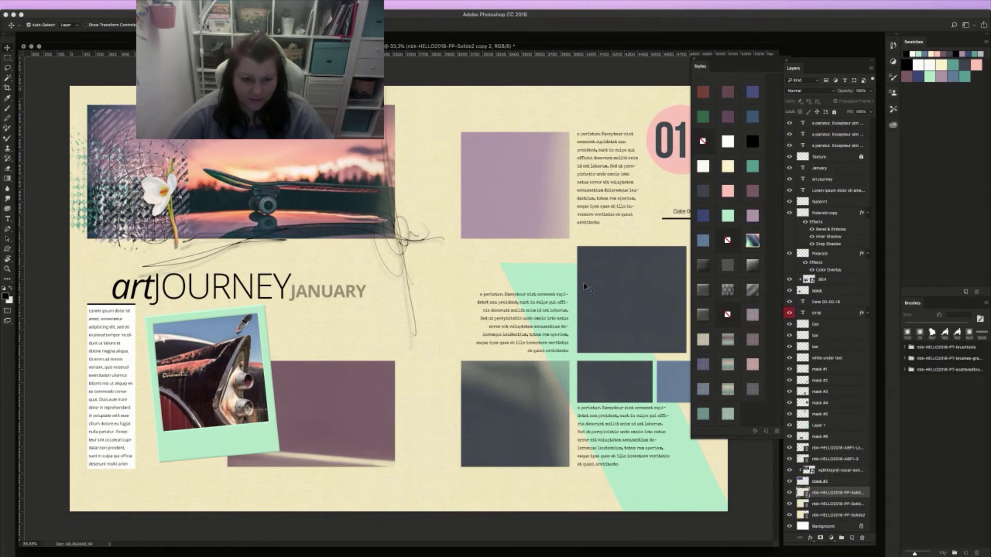
shift+click(837, 516)
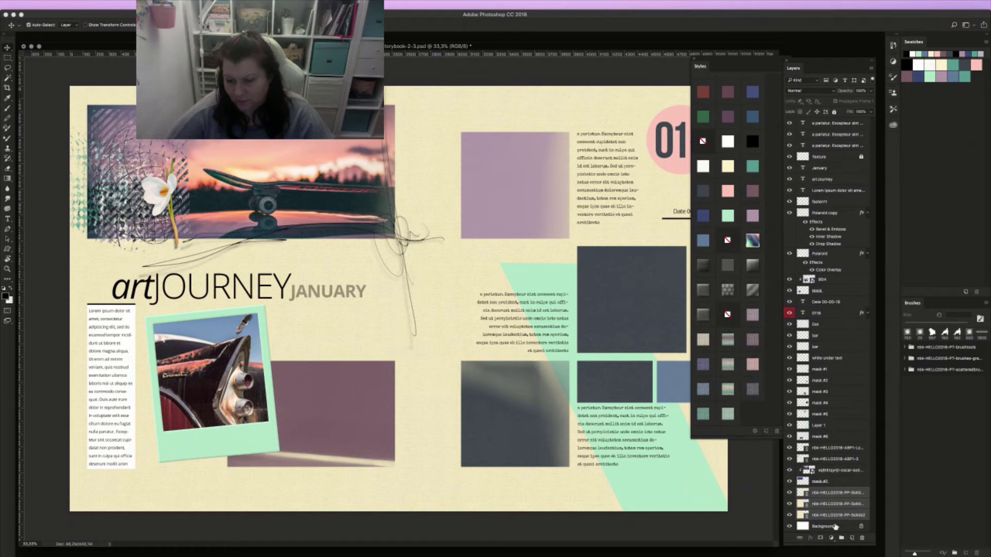
click(834, 112)
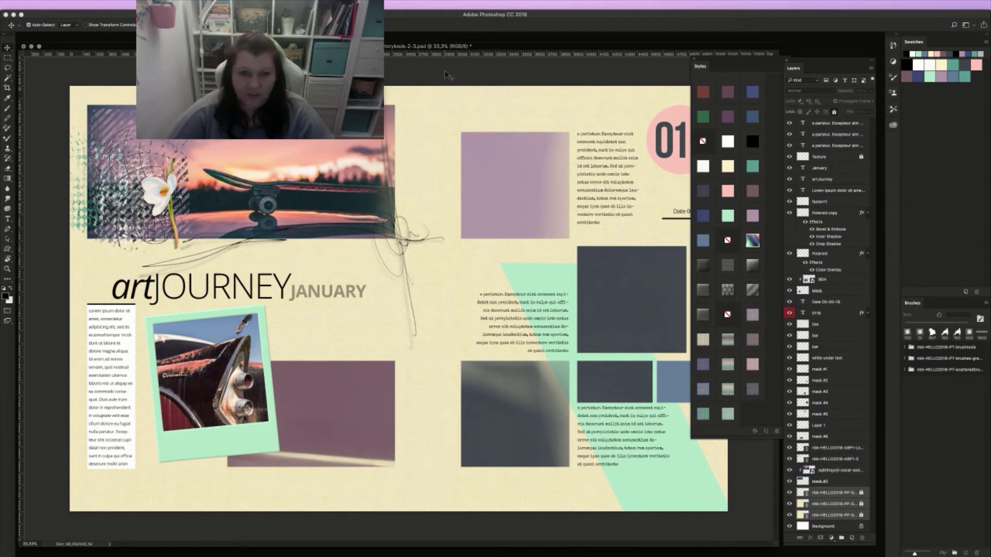
Select the purple mask #5, switch to the photo library and bring the teal succulent photo into the spread above that mask
click(456, 161)
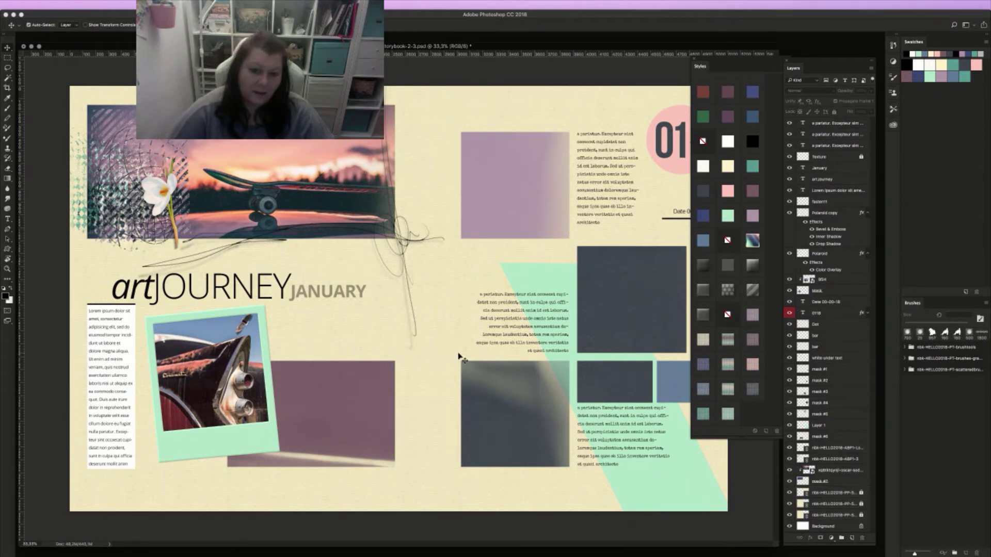
click(551, 297)
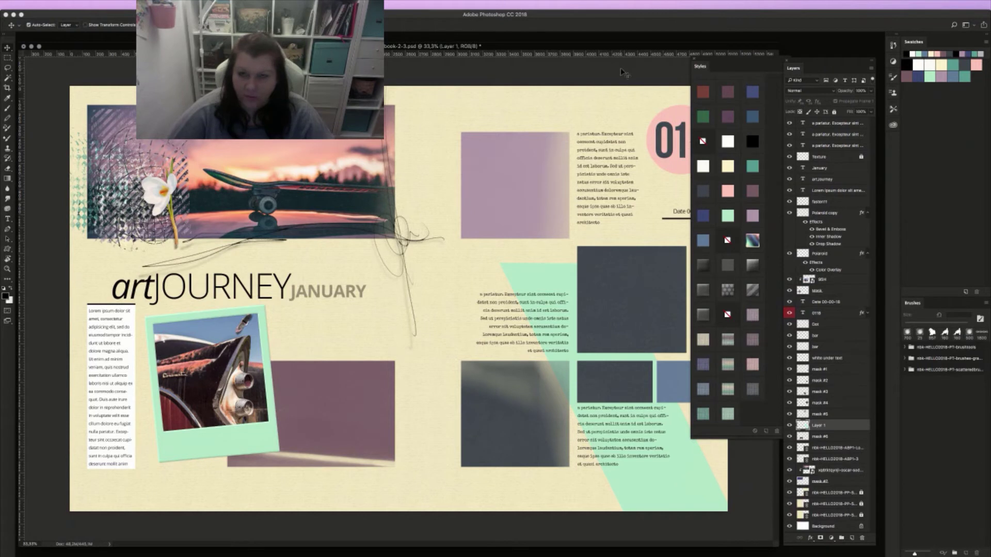
click(524, 200)
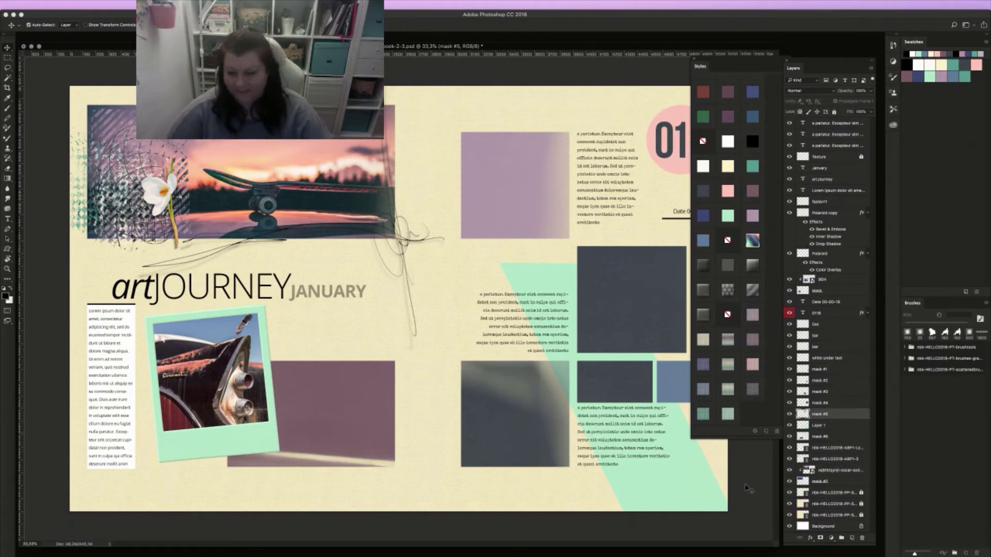
click(782, 552)
scroll(837, 247, right, 2)
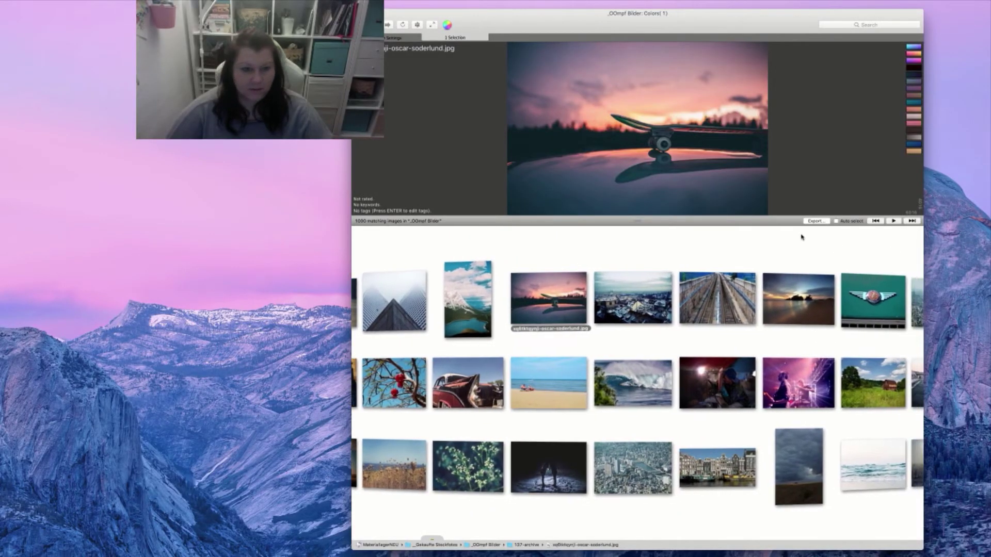
scroll(801, 237, right, 2)
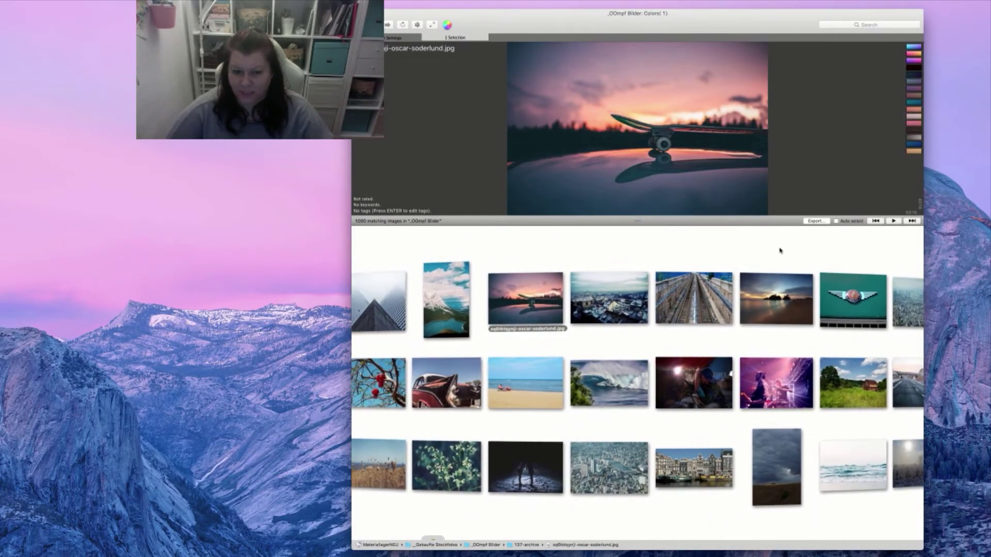
scroll(784, 251, left, 1)
scroll(792, 252, right, 15)
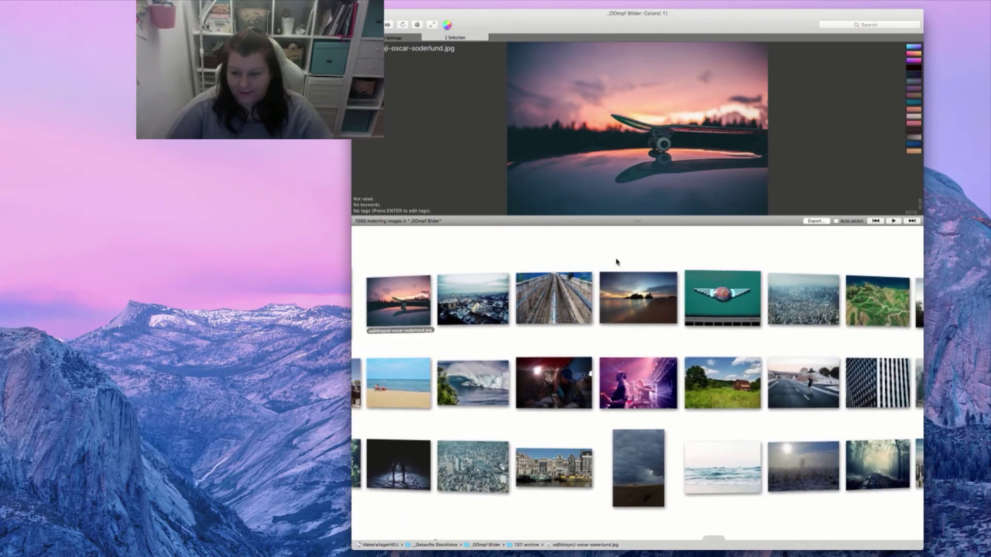
scroll(753, 266, right, 8)
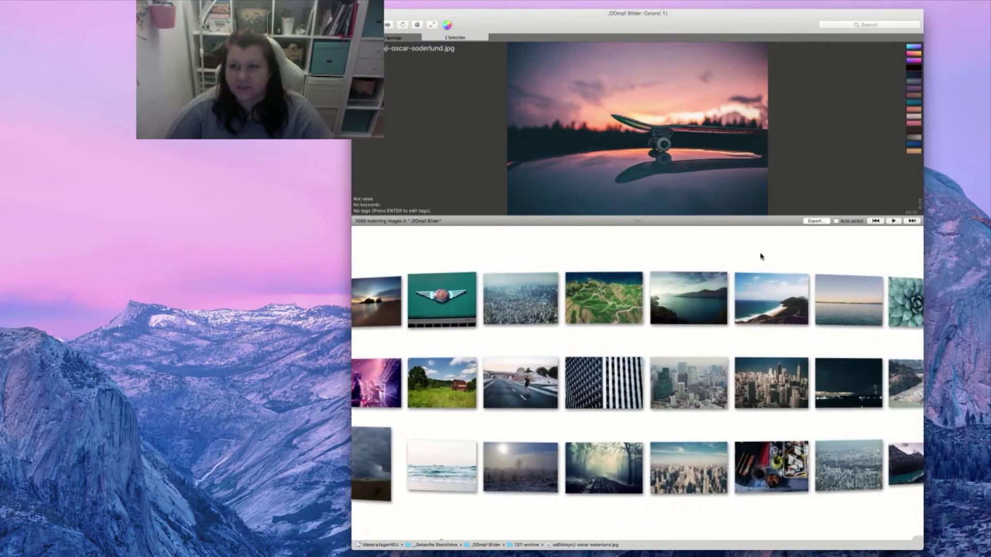
scroll(764, 263, right, 3)
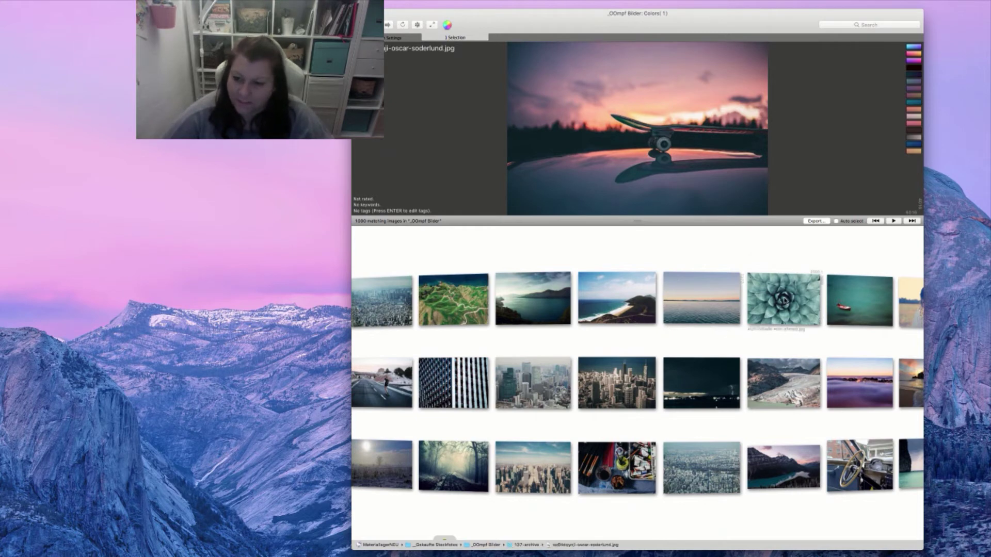
drag(784, 299, 286, 281)
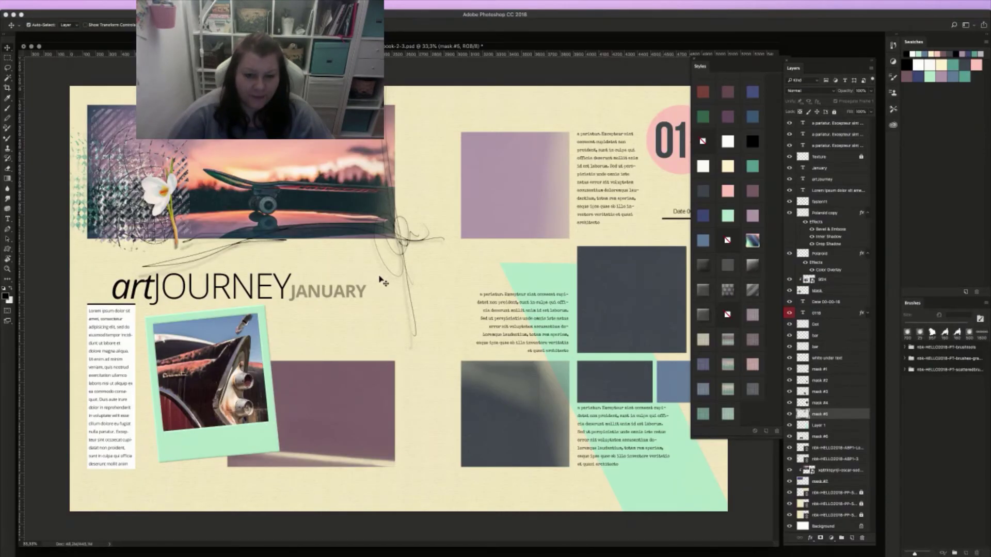
drag(382, 281, 354, 274)
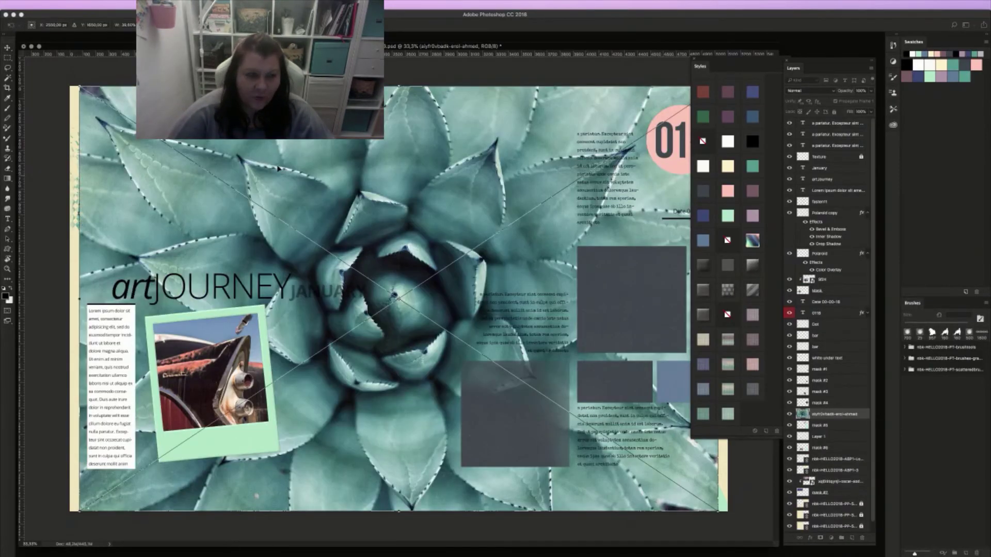
Scale the succulent photo down over the right page's lower area and try clipping it to mask #5
drag(77, 85, 285, 331)
key(Return)
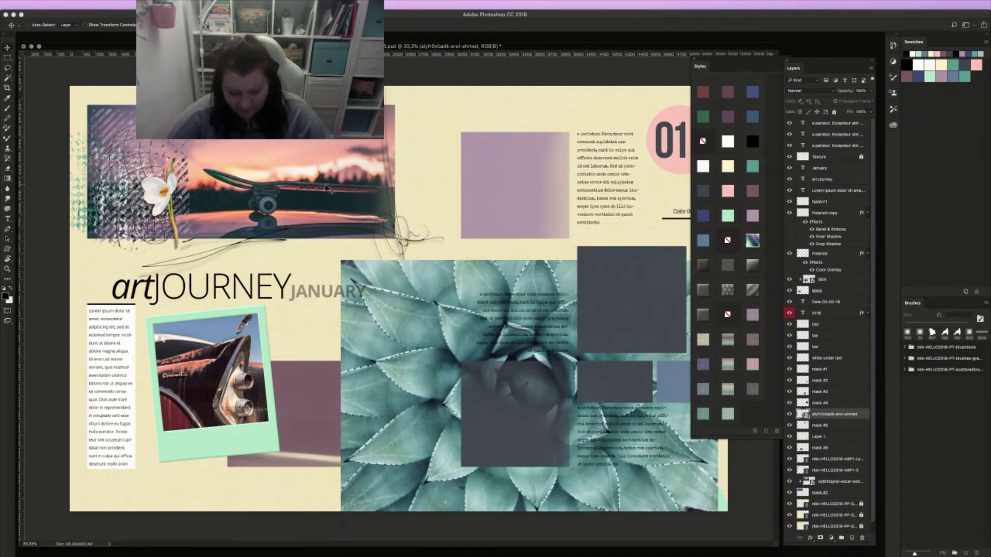
key(ctrl+alt+g)
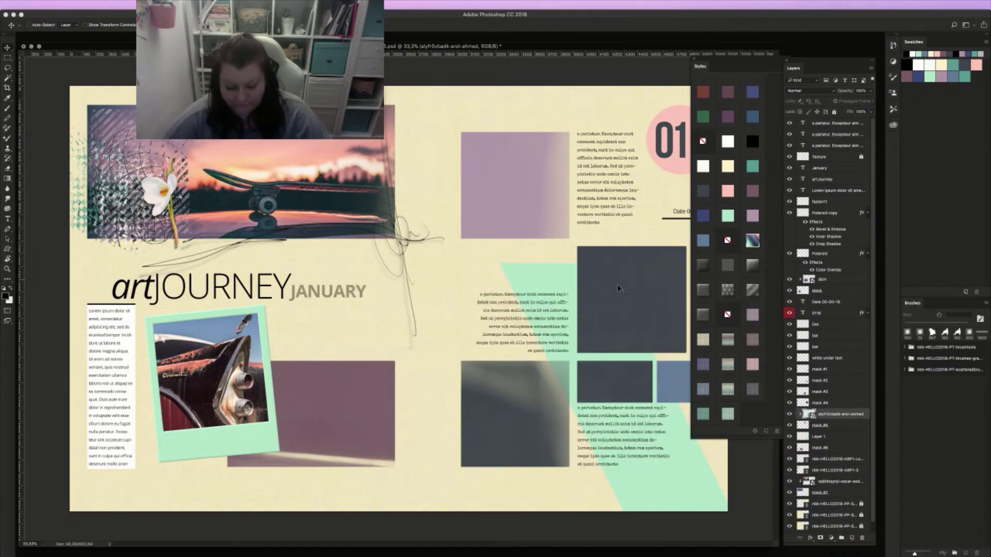
key(ctrl+alt+g)
Shift the succulent photo right, stack it directly above the green diagonal shape on Layer 1 and clip it to that shape
drag(415, 423, 494, 423)
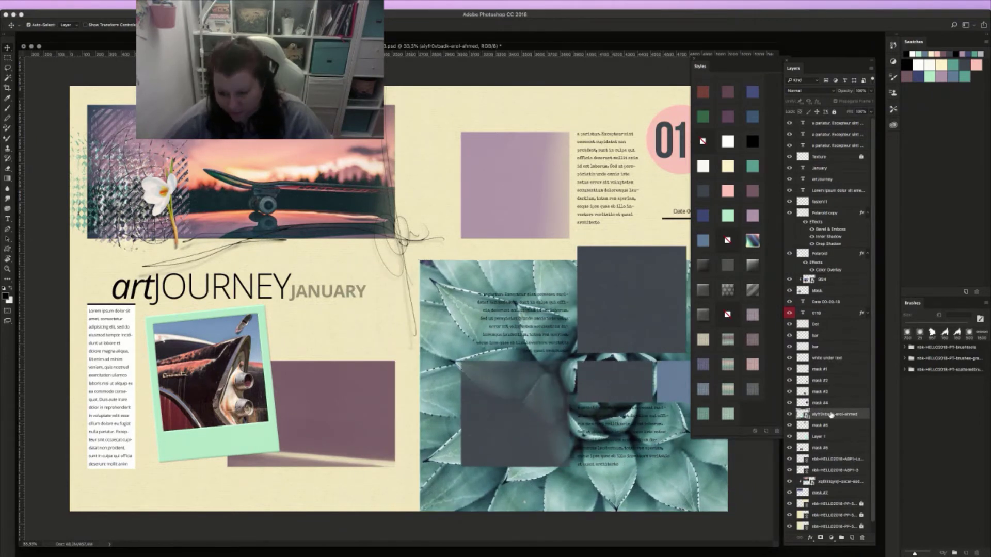
drag(830, 414, 835, 427)
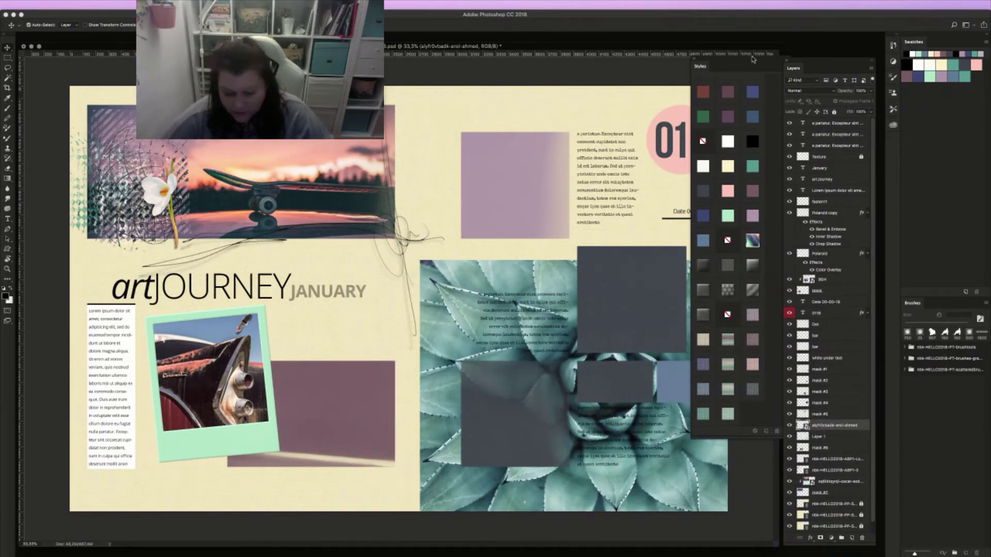
key(ctrl+alt+g)
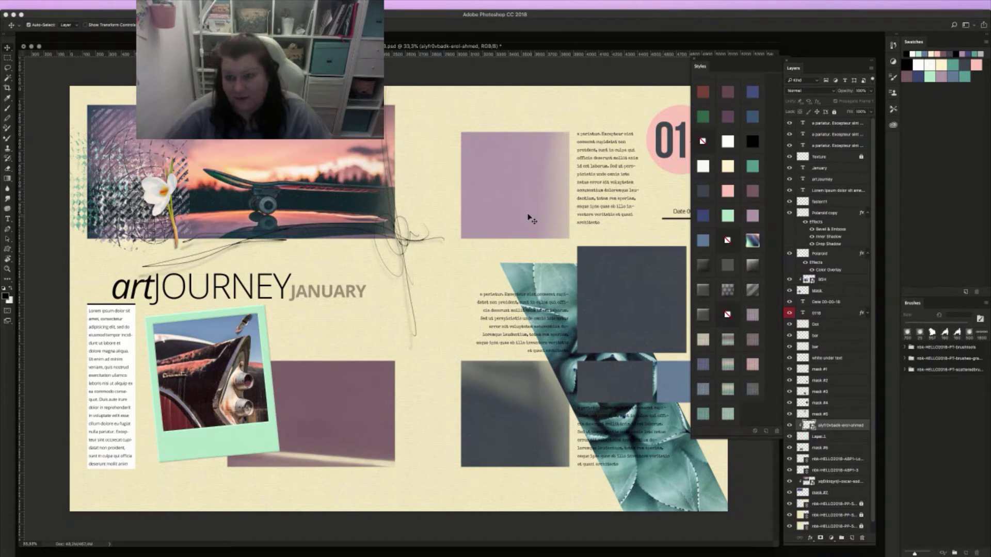
Select mask #5 on the right page, then reposition the document window and narrow it to free up screen space
click(487, 167)
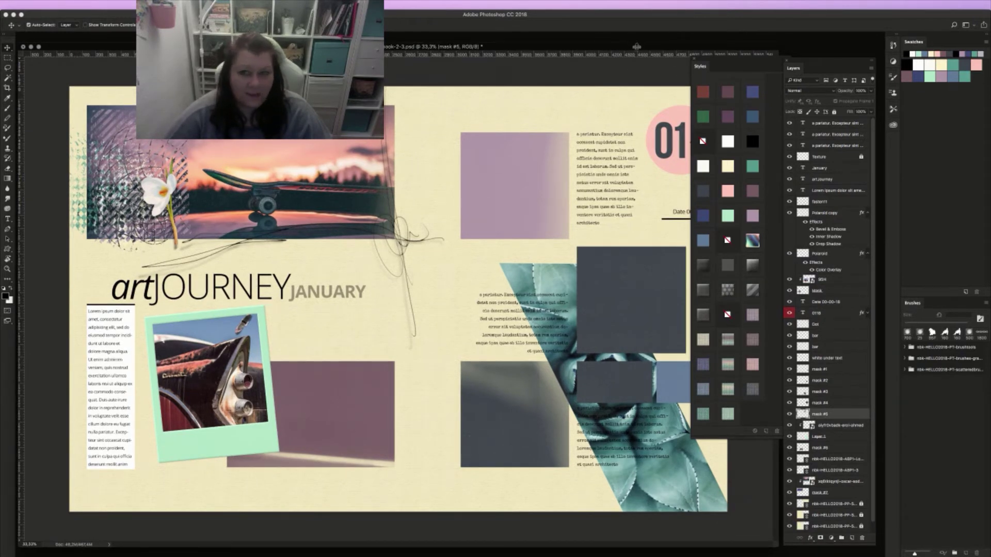
drag(635, 50, 633, 42)
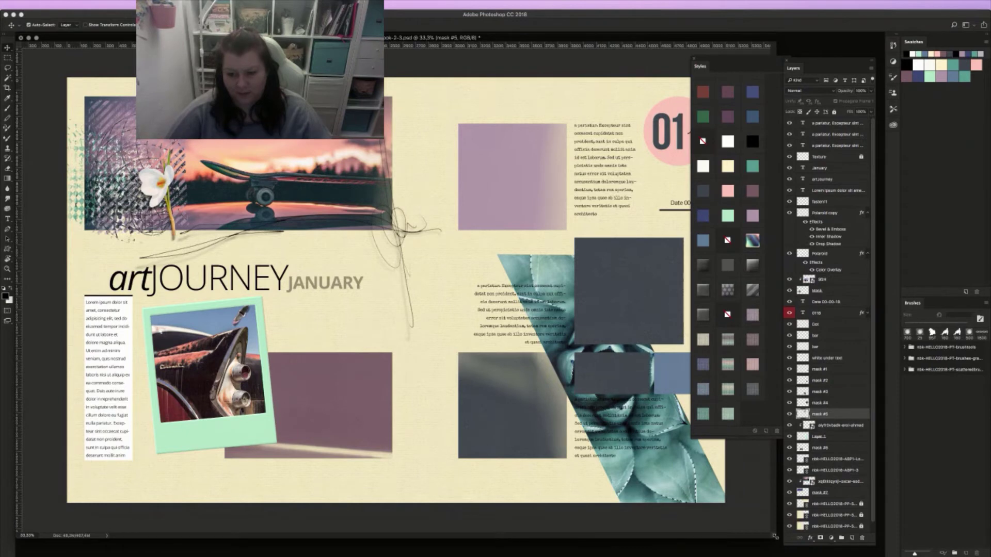
drag(775, 539, 684, 548)
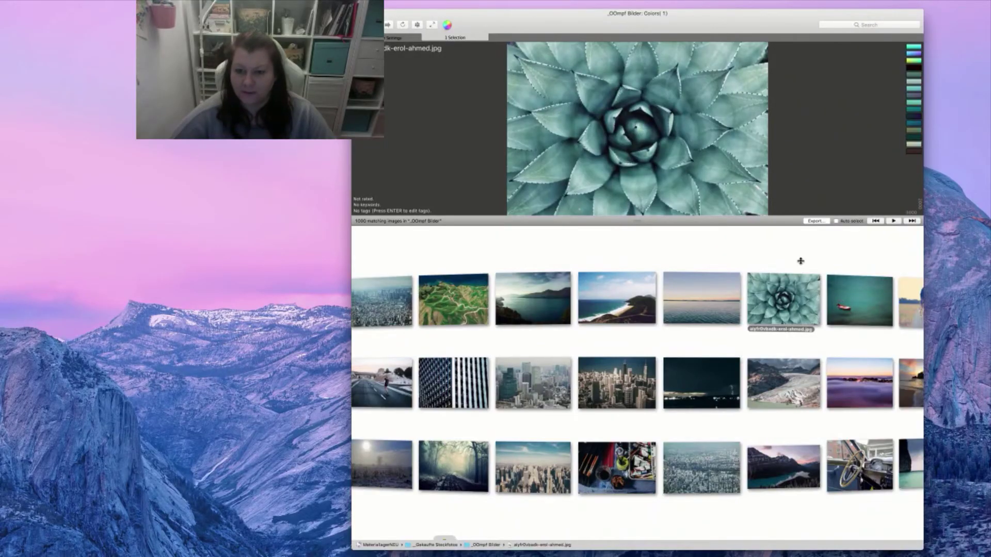
Browse the photo library for the yellow patty-pan-squash photo and bring it into the spread above mask #5
scroll(800, 261, right, 5)
scroll(617, 241, right, 10)
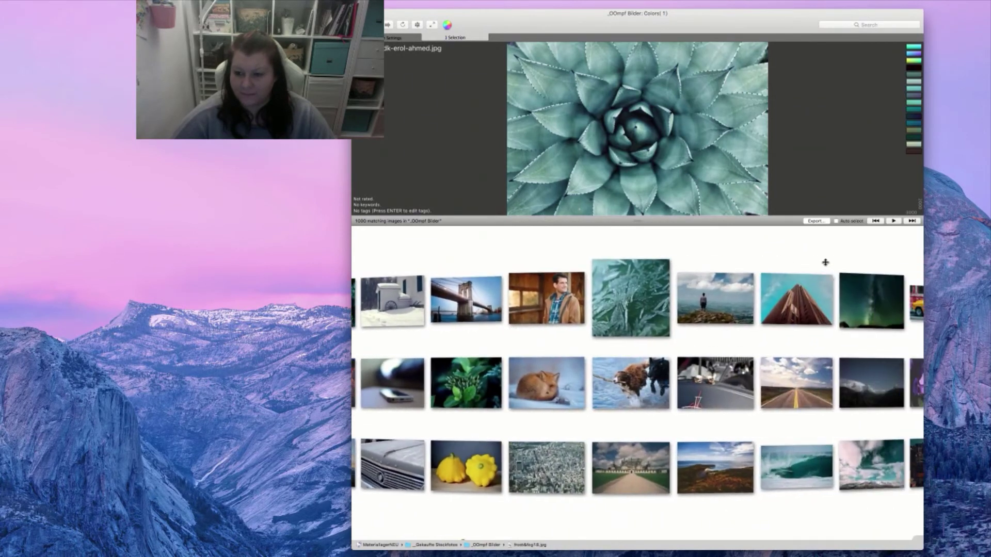
drag(491, 223, 938, 272)
drag(518, 320, 309, 361)
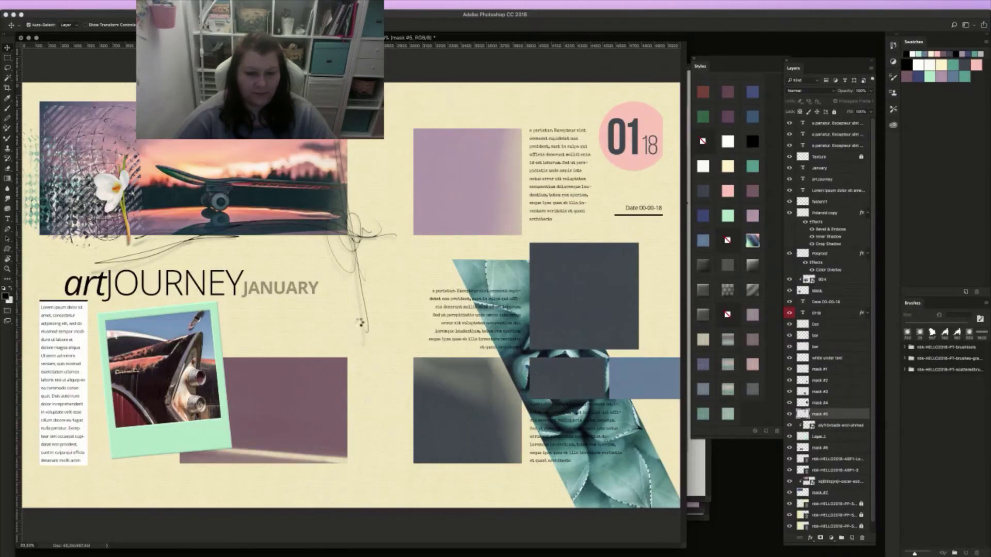
drag(362, 322, 369, 317)
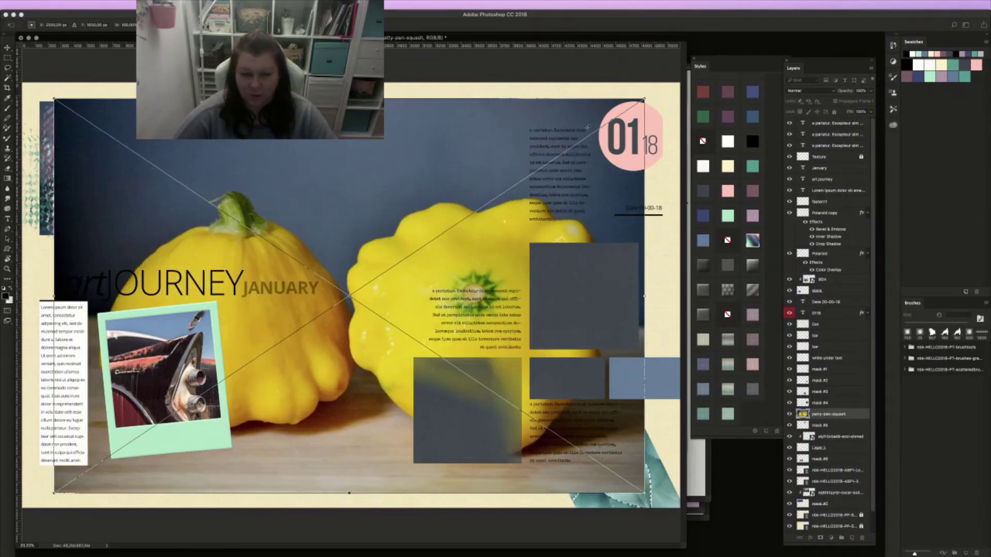
Scale the squash photo to about half size and place it over the right page's lower area
drag(648, 97, 356, 250)
drag(249, 390, 572, 402)
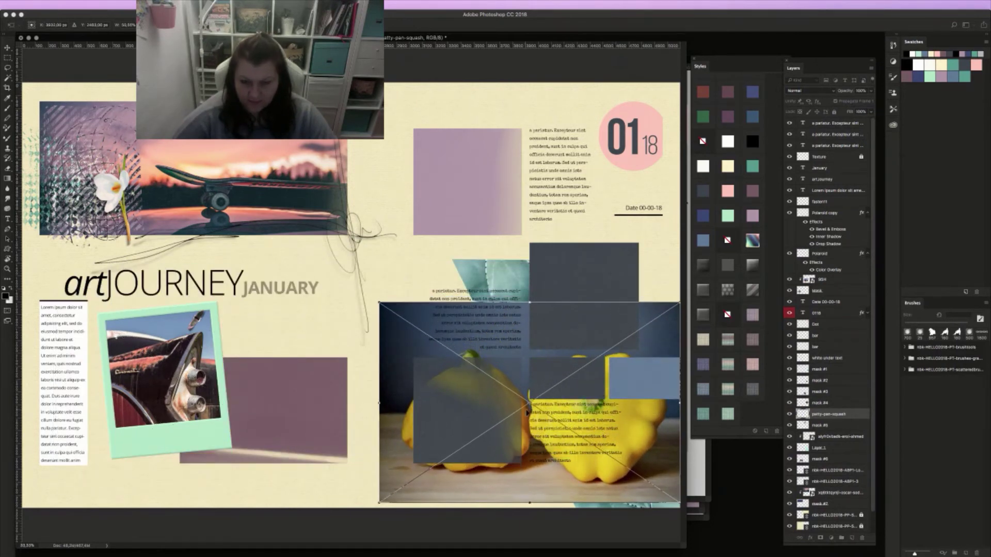
key(Return)
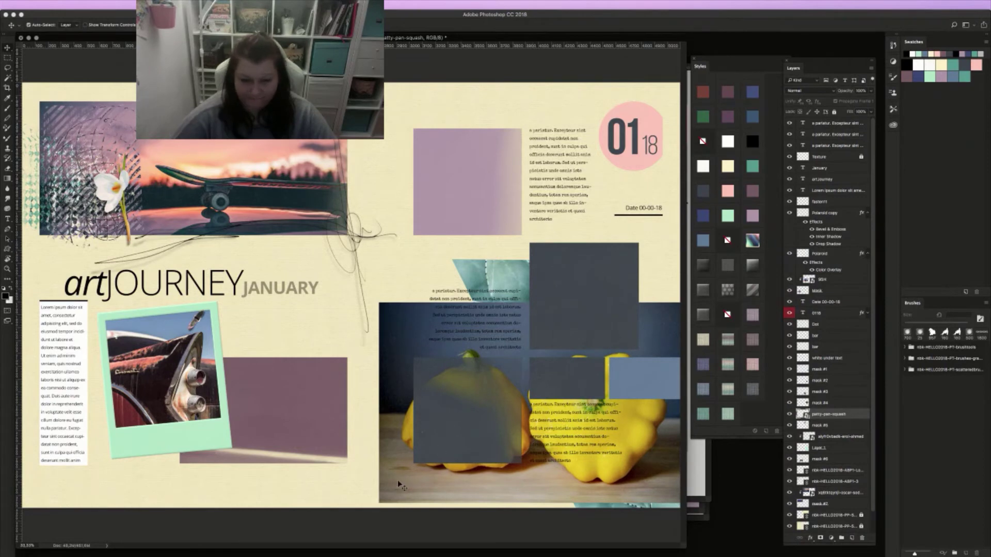
Stack the patty-pan-squash layer directly above mask #3 and clip it to that mask
click(451, 460)
click(443, 472)
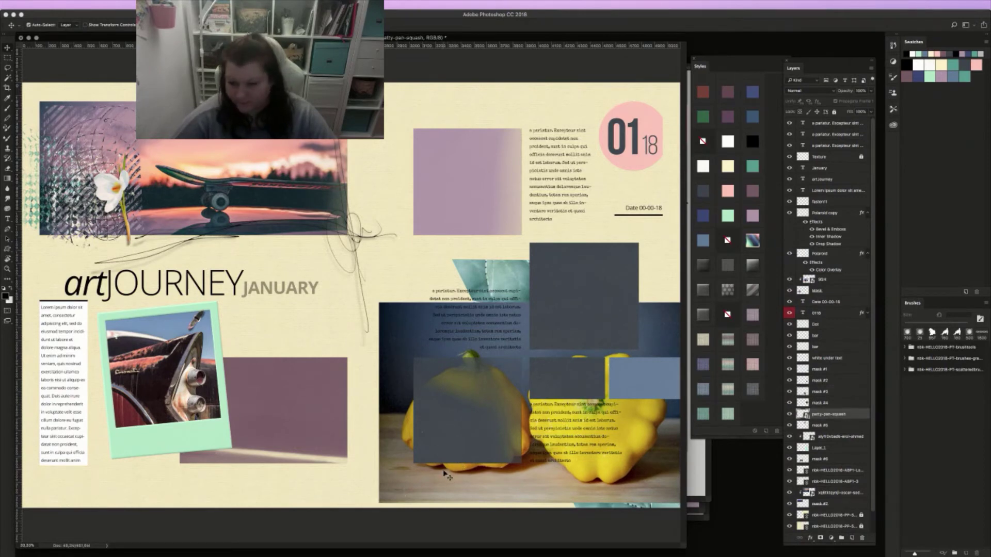
drag(831, 414, 824, 386)
key(super+alt+g)
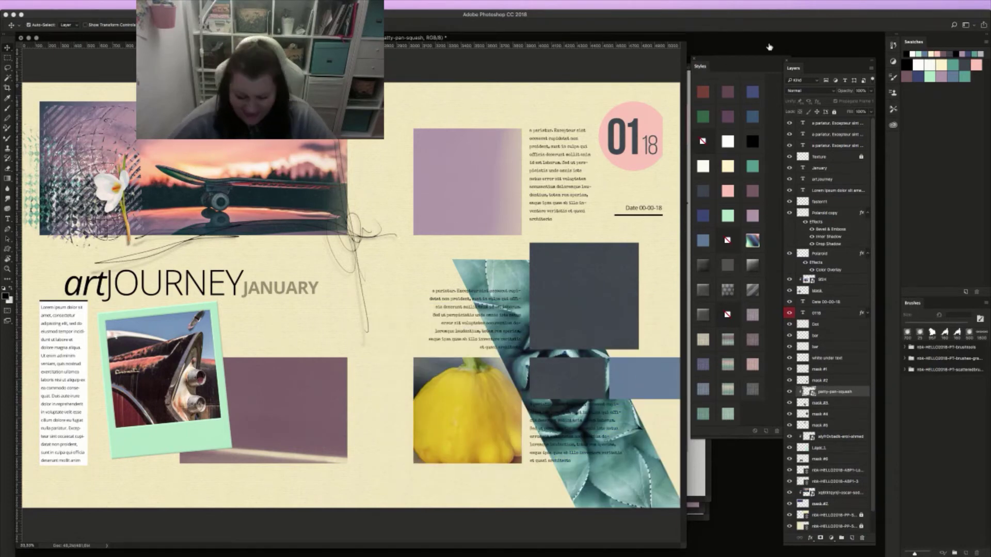
Duplicate the squash photo, shift the copy up over the dark square mask #4, stack it above that mask and clip it
key(super+j)
drag(642, 324, 635, 217)
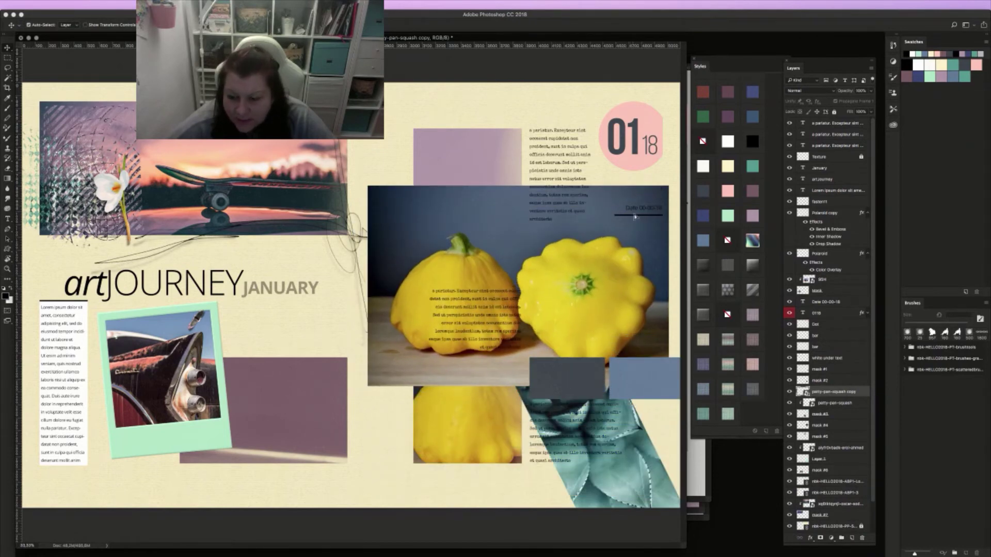
right_click(597, 292)
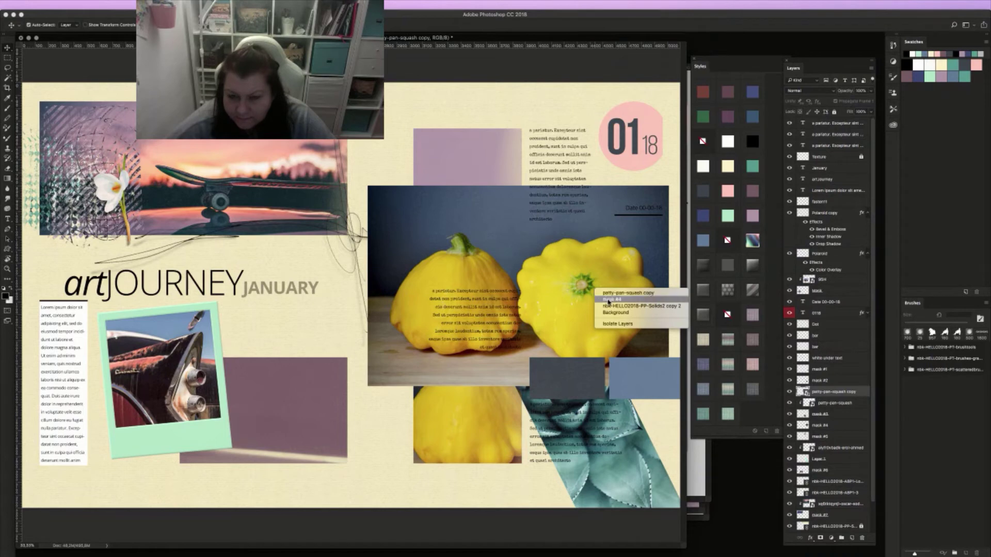
click(608, 300)
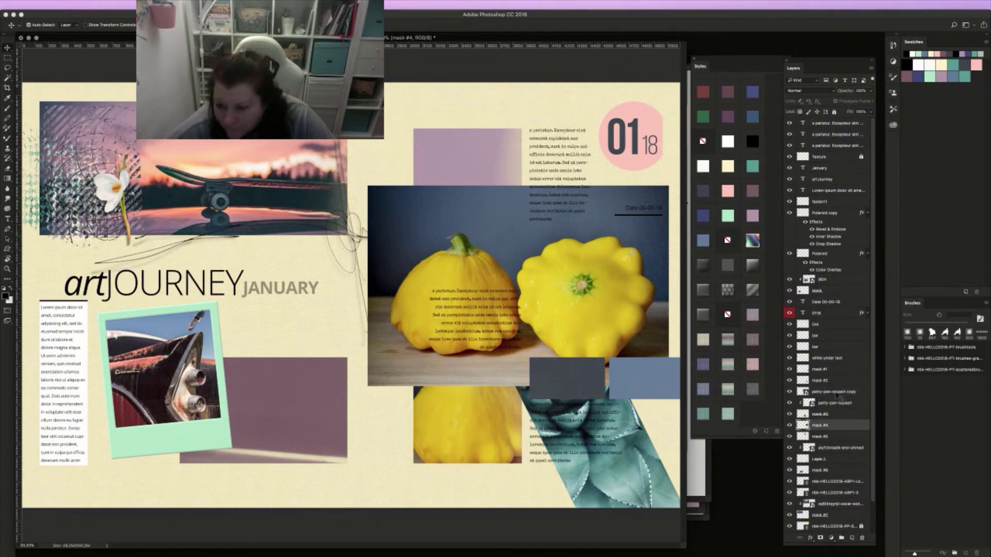
drag(845, 394, 843, 419)
key(super+alt+g)
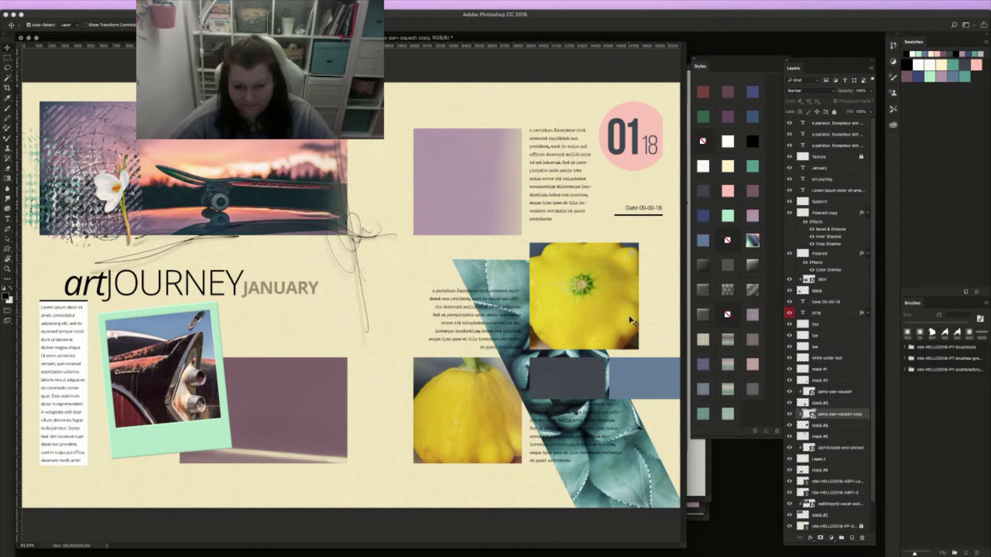
Select mask #4 and choose the nbk-texture fine dot paint brush for the Brush tool
click(836, 428)
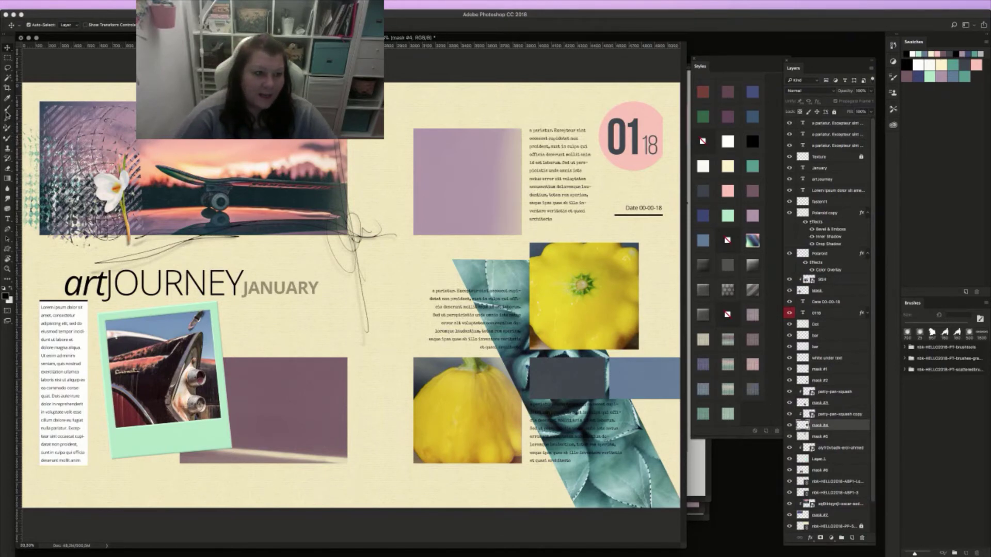
key(b)
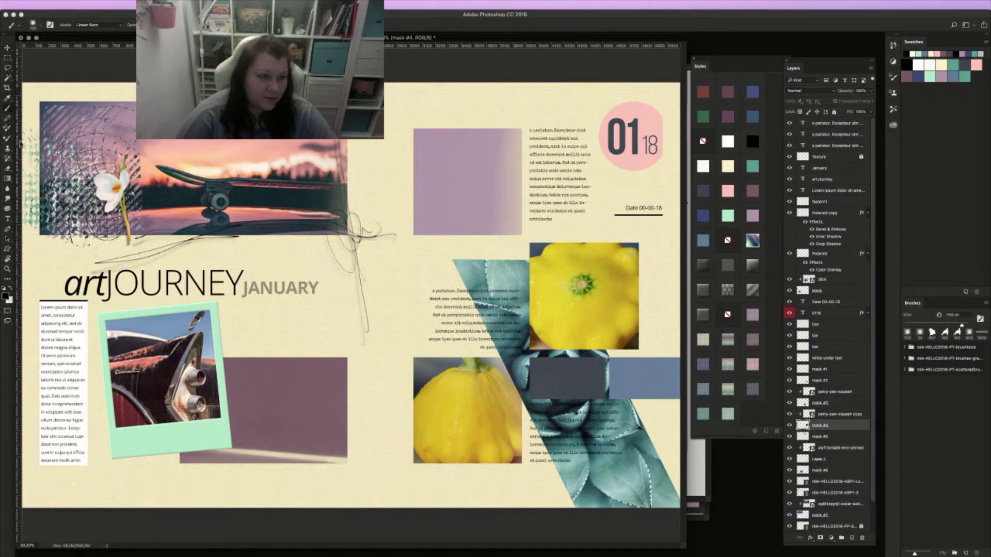
right_click(399, 253)
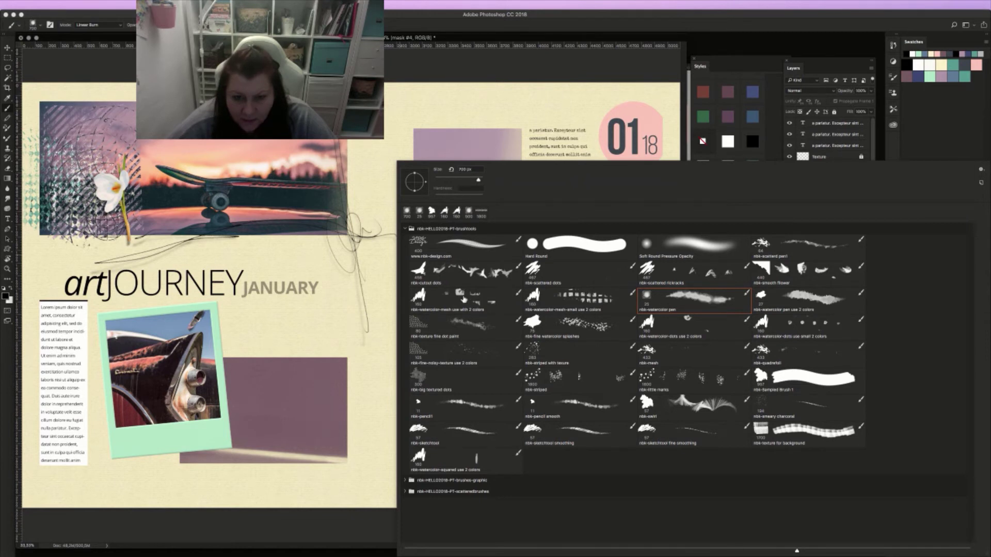
click(461, 326)
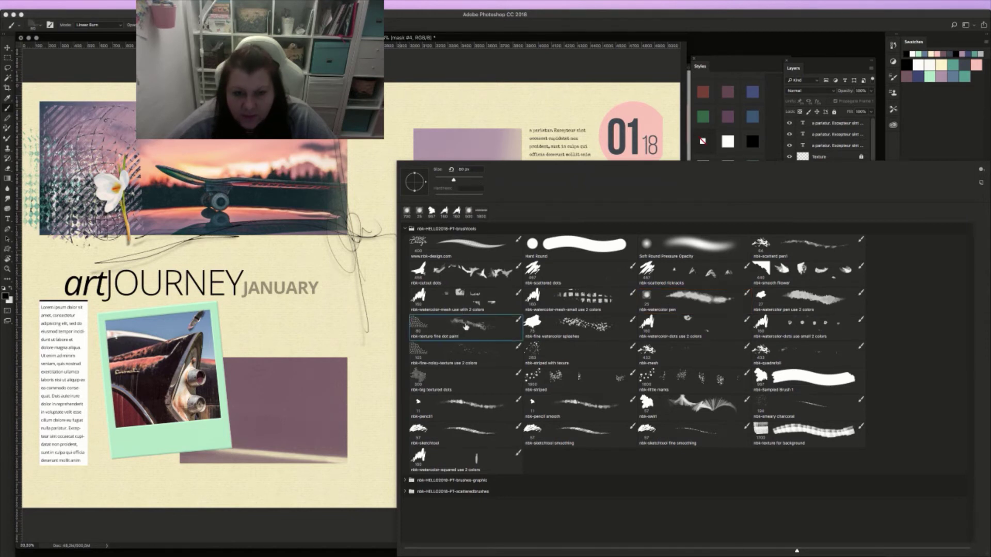
key(Return)
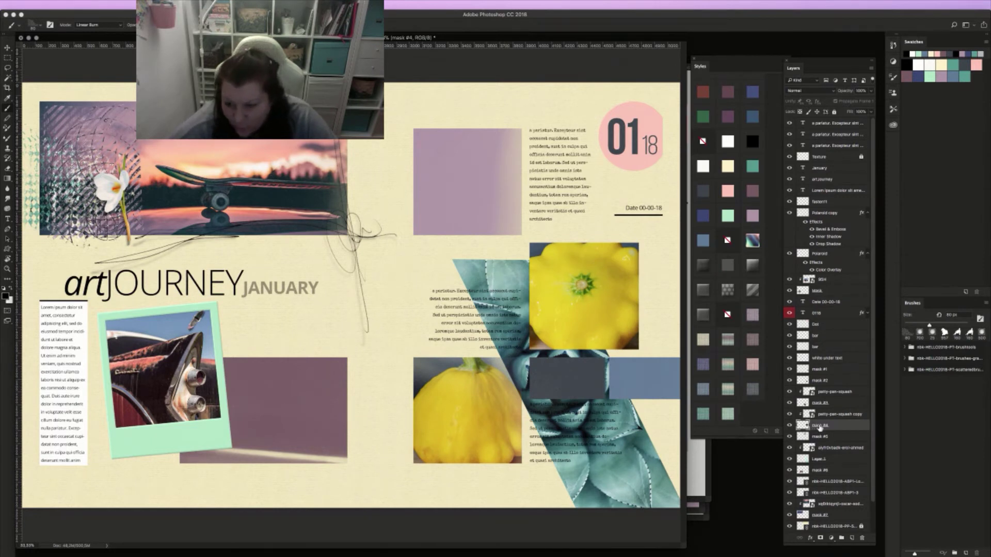
Check mask #4 by toggling its visibility, then paint around its edges to extend the upper squash beyond the square
click(790, 426)
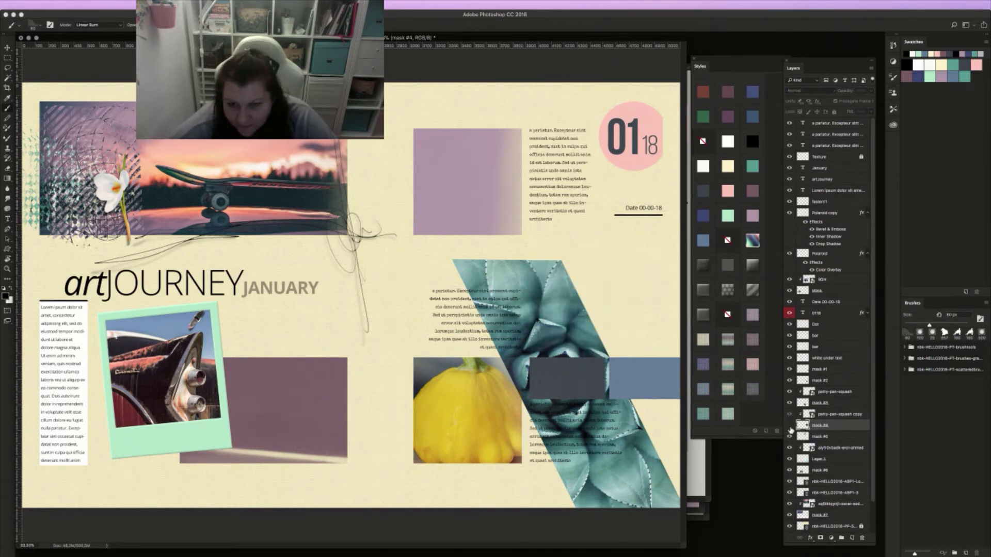
click(789, 427)
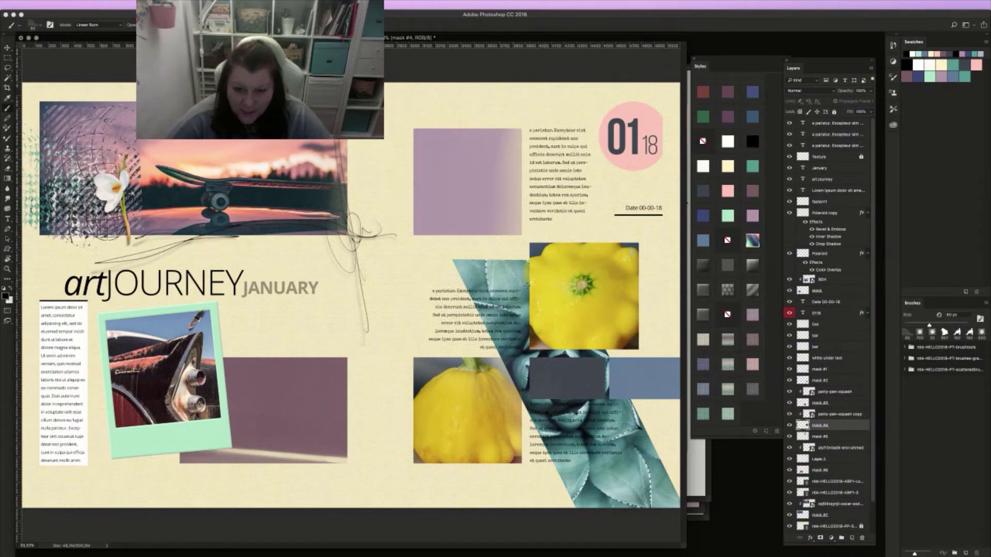
drag(519, 282, 525, 311)
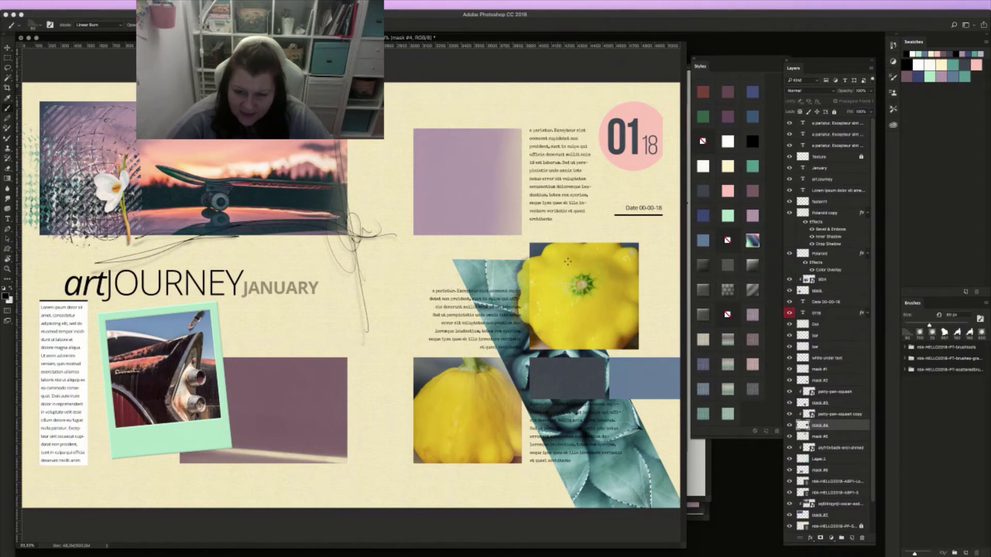
drag(568, 239, 609, 236)
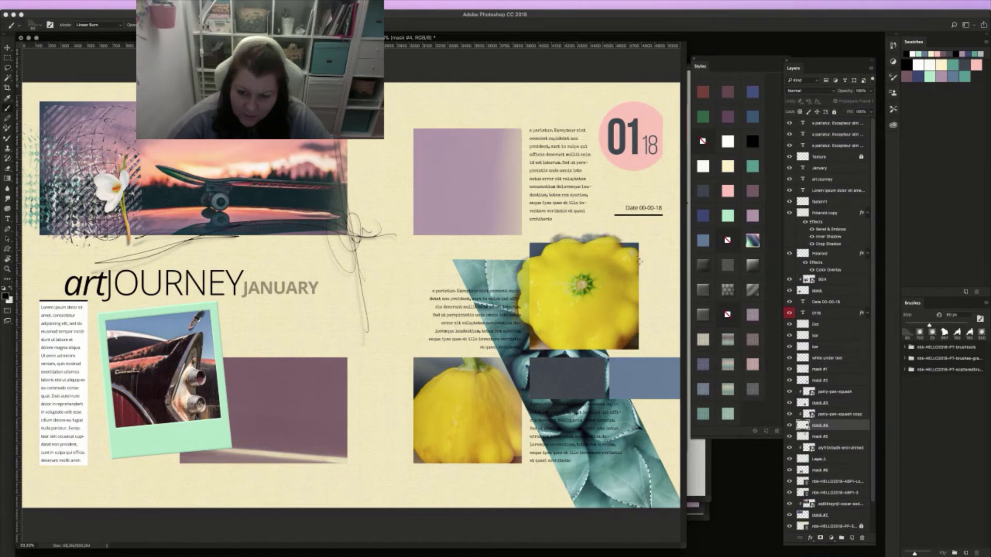
mouse_move(640, 261)
mouse_down()
mouse_move(642, 292)
mouse_move(632, 251)
mouse_move(645, 313)
mouse_move(643, 284)
mouse_move(649, 299)
mouse_move(642, 328)
mouse_move(653, 278)
mouse_up()
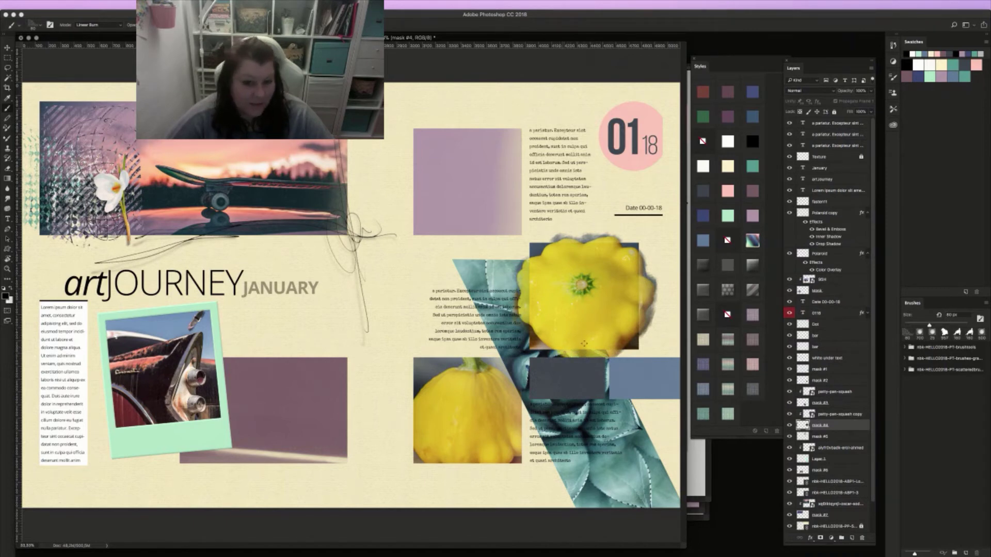
Select mask #3 and paint around its edges and above the stem to extend the lower squash beyond its square
super+click(480, 408)
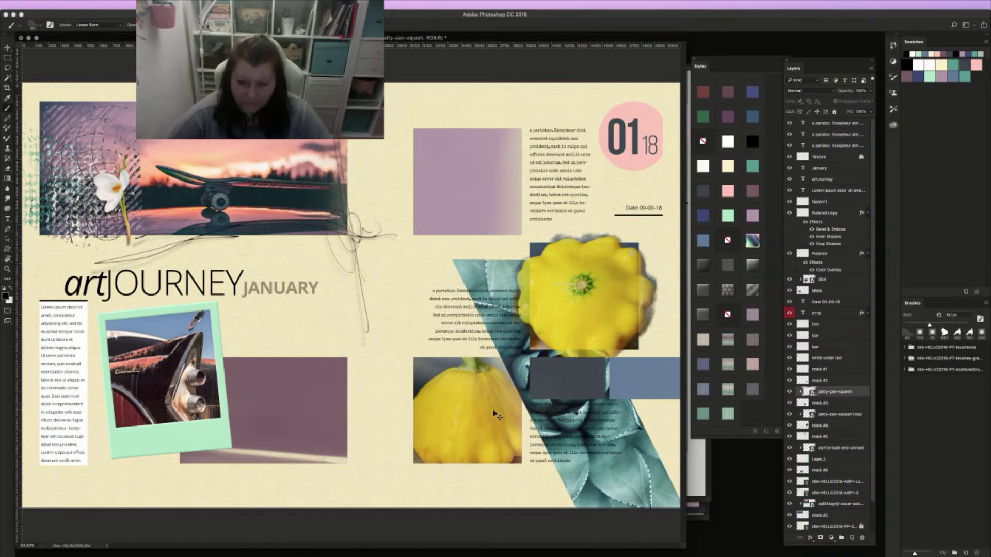
click(840, 404)
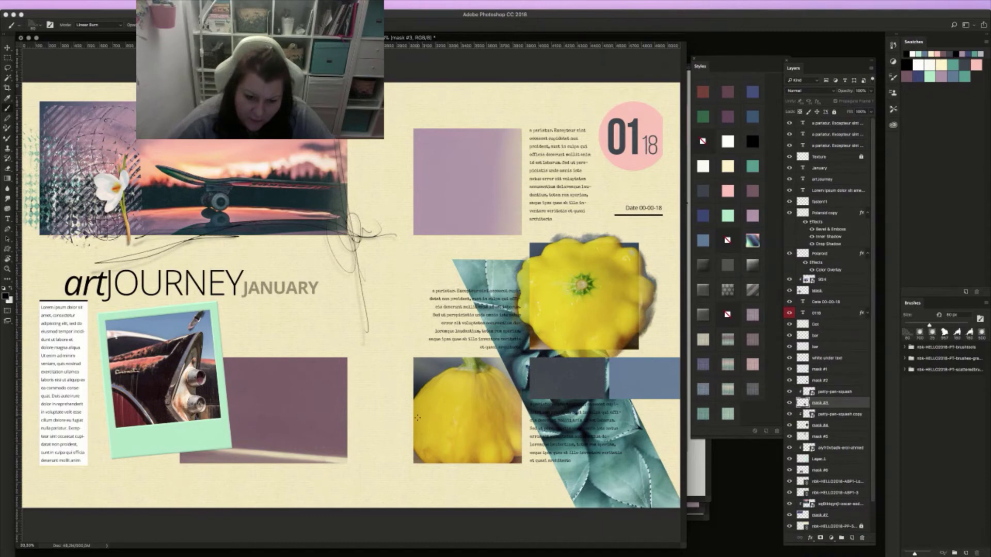
mouse_move(417, 418)
mouse_down()
mouse_move(405, 445)
mouse_move(410, 425)
mouse_move(403, 435)
mouse_move(434, 452)
mouse_move(429, 463)
mouse_move(494, 467)
mouse_up()
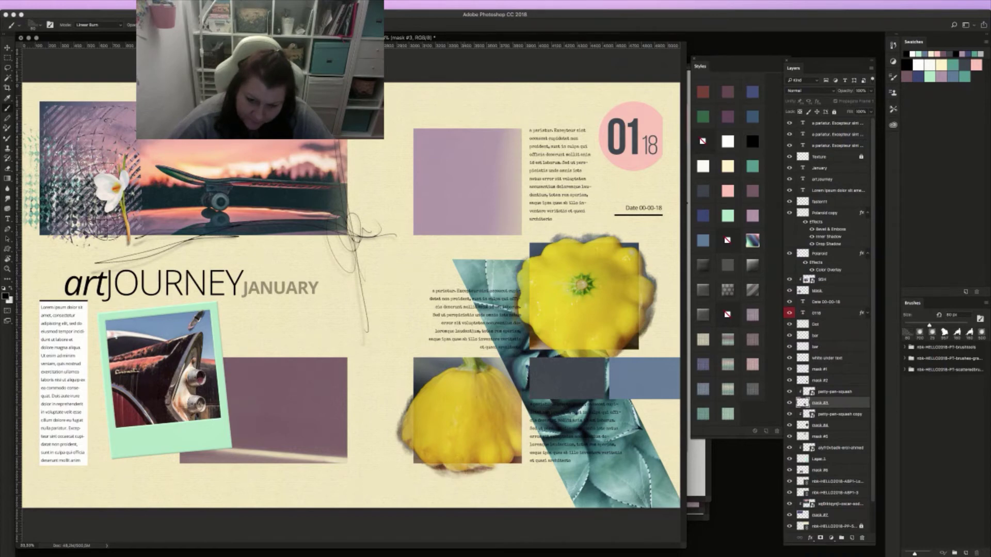
mouse_move(523, 427)
mouse_down()
mouse_move(523, 442)
mouse_move(524, 405)
mouse_move(527, 464)
mouse_move(531, 439)
mouse_up()
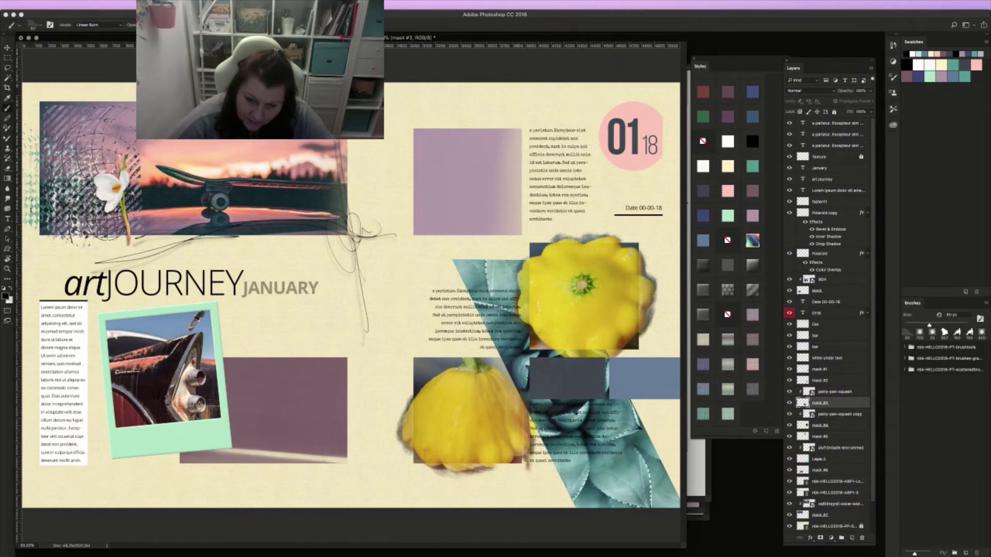
mouse_move(457, 467)
mouse_down()
mouse_move(469, 474)
mouse_move(500, 459)
mouse_move(475, 474)
mouse_up()
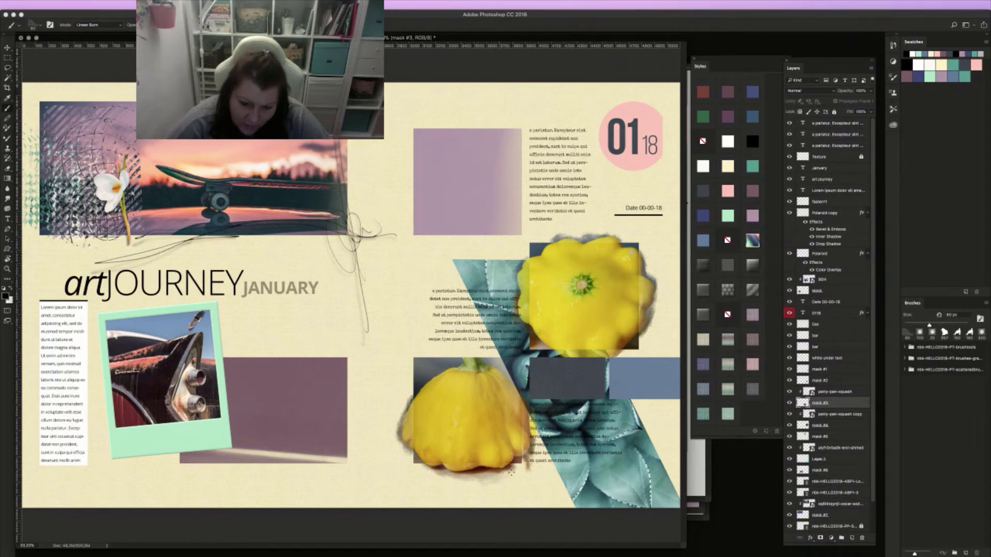
drag(469, 363, 470, 361)
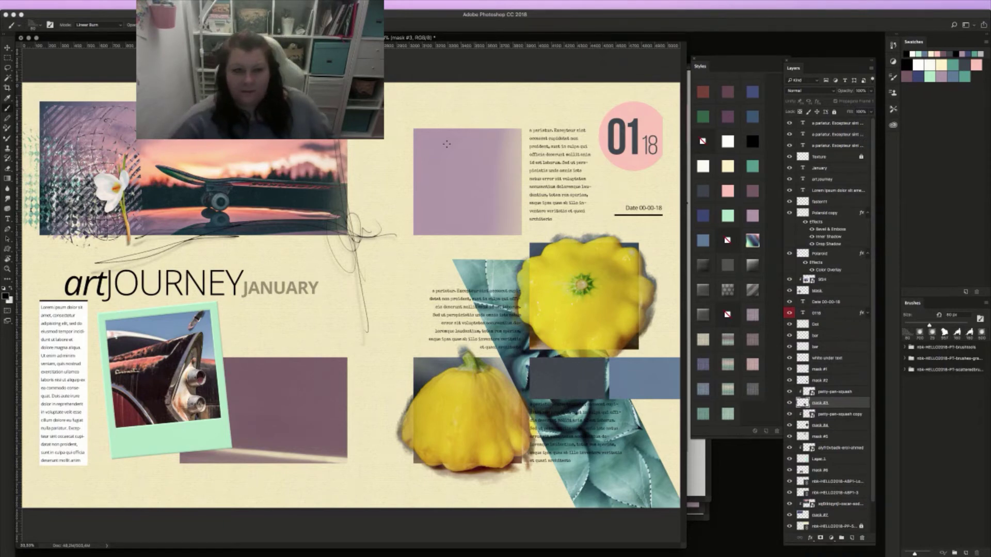
Select the lilac square mask #5, switch to the image browser and place photo 61726 of the girl in the field above the mask
click(7, 48)
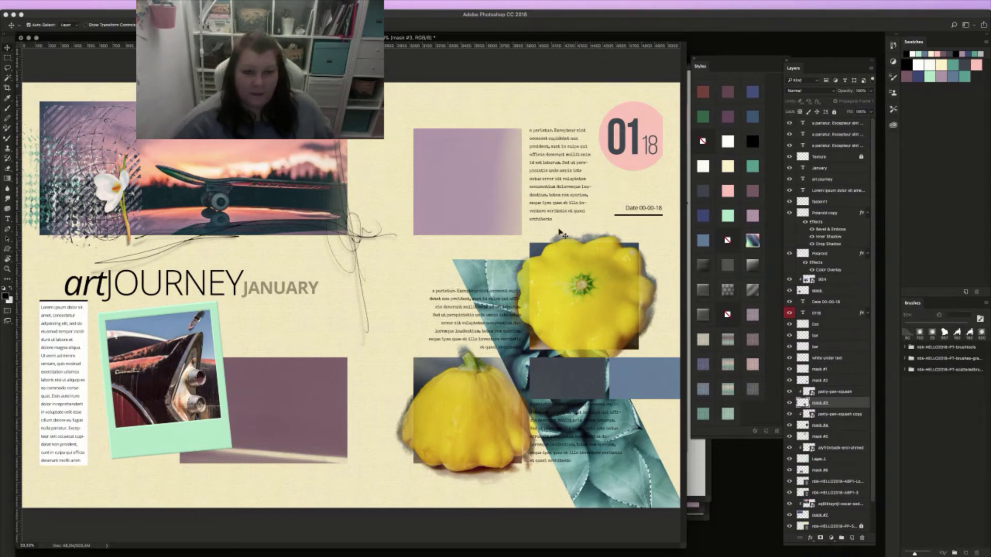
click(443, 219)
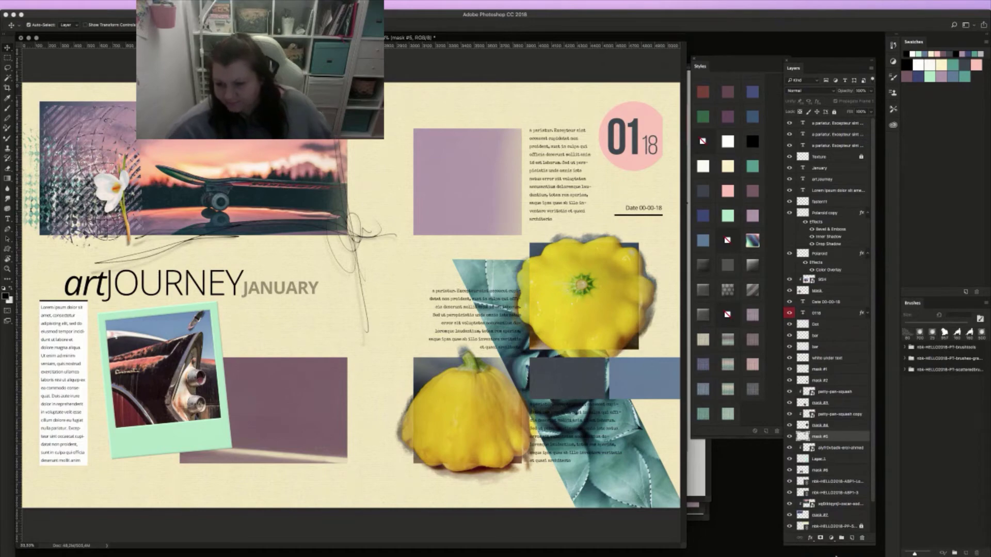
click(782, 556)
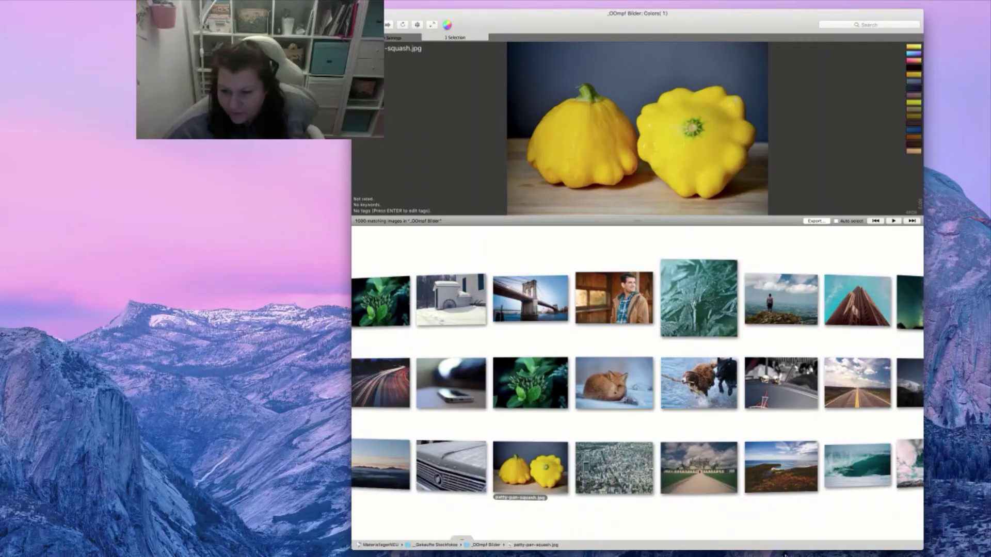
drag(855, 249, 537, 224)
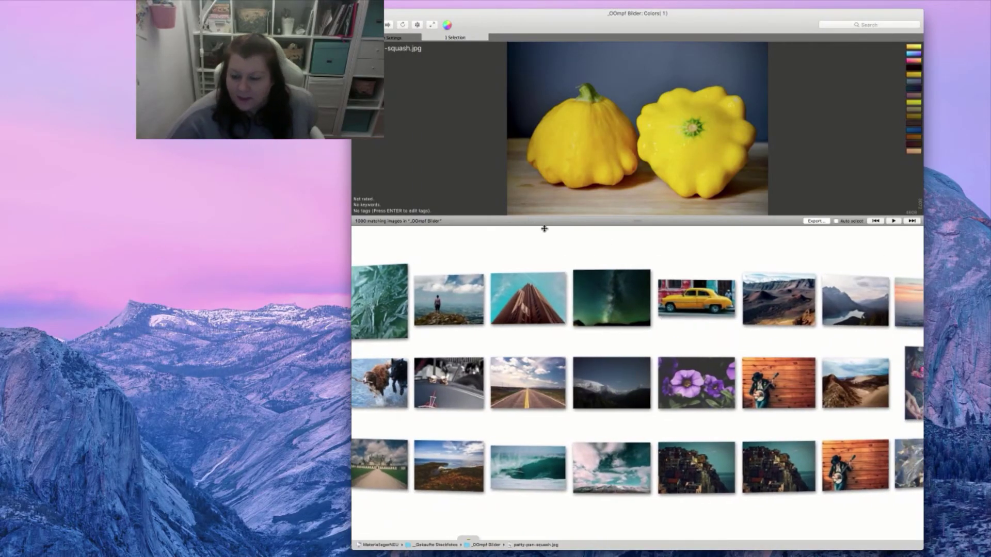
scroll(794, 255, right, 5)
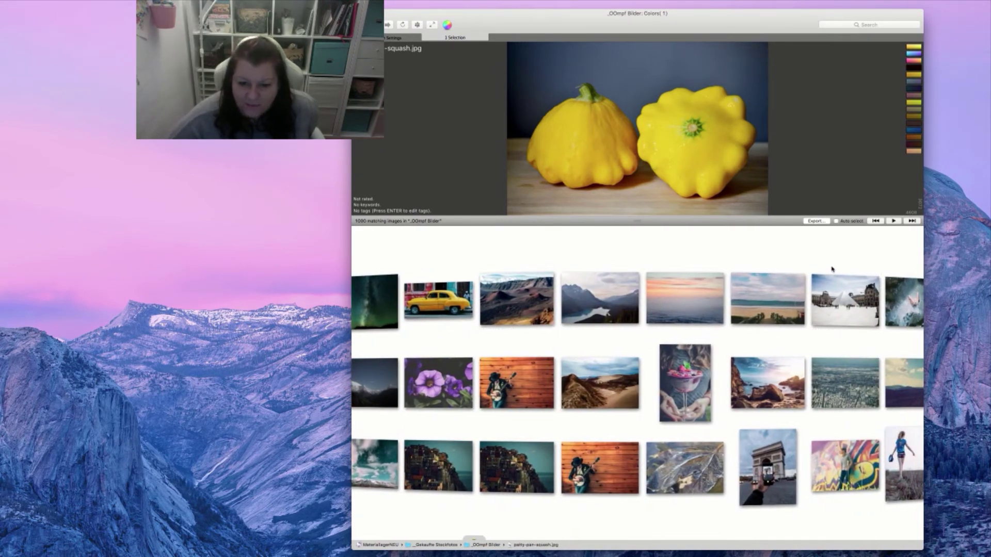
scroll(832, 268, right, 6)
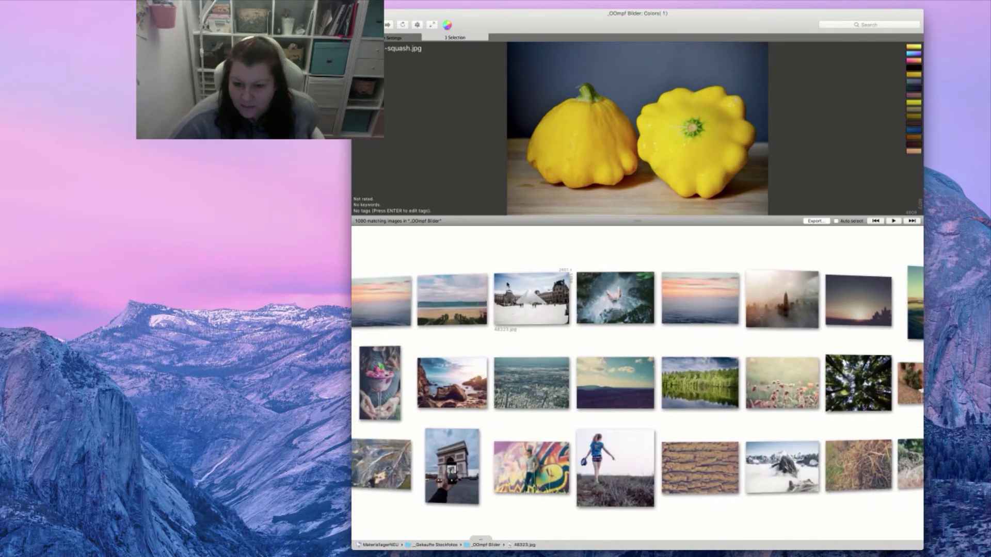
drag(618, 461, 261, 380)
key(super+Tab)
drag(347, 251, 352, 252)
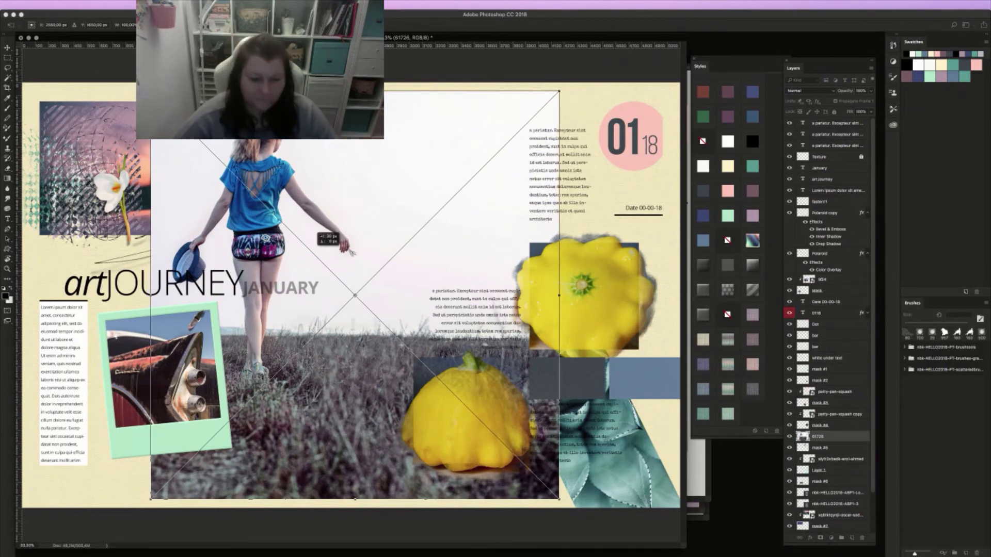
key(Return)
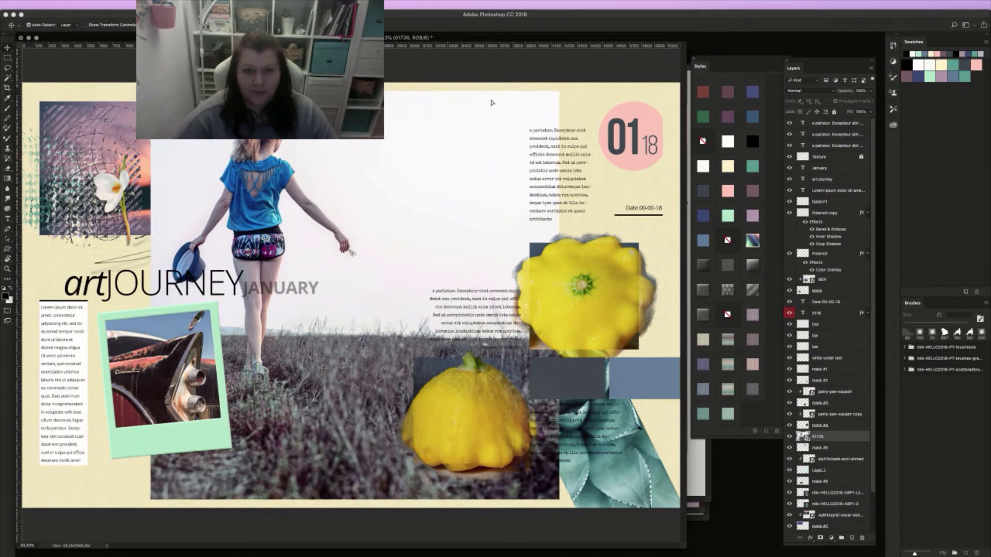
Reposition the girl photo across the spread so it covers the lilac square and clip it to mask #5
drag(304, 138, 143, 172)
mouse_move(389, 149)
mouse_down()
mouse_move(367, 170)
mouse_move(372, 158)
mouse_up()
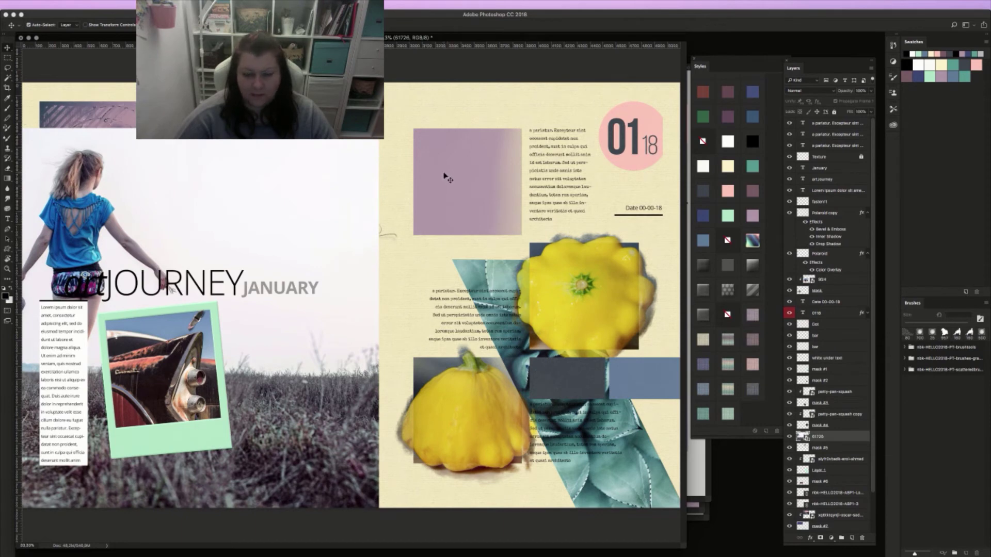
click(445, 177)
drag(321, 203, 484, 183)
key(alt+super+g)
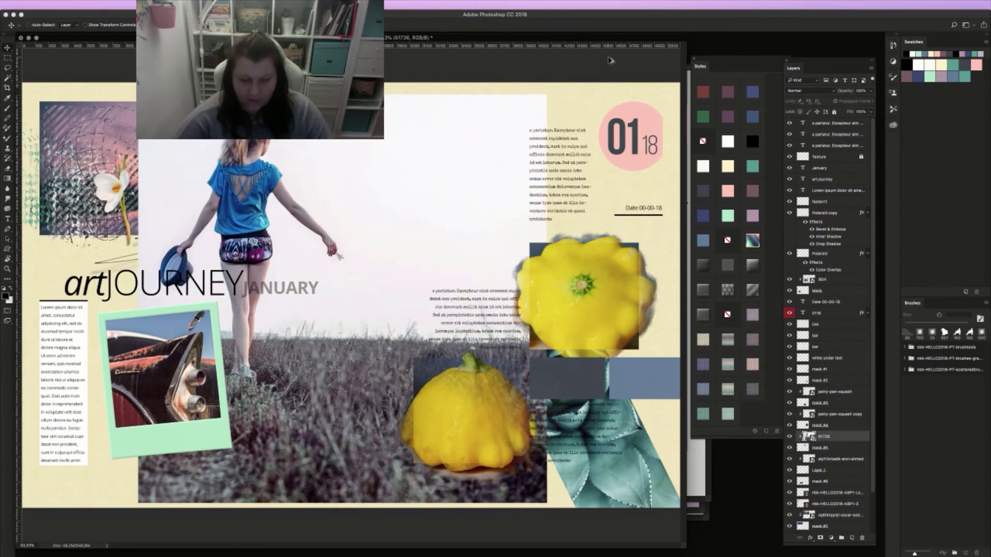
Scale the clipped girl photo down to about 39% and move it over the mask #5 square
key(super+t)
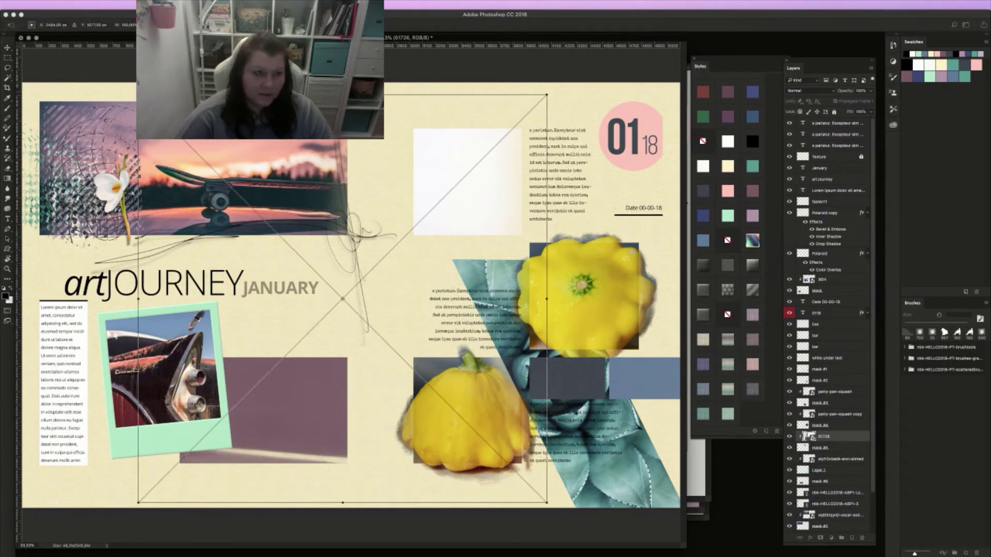
drag(138, 94, 264, 219)
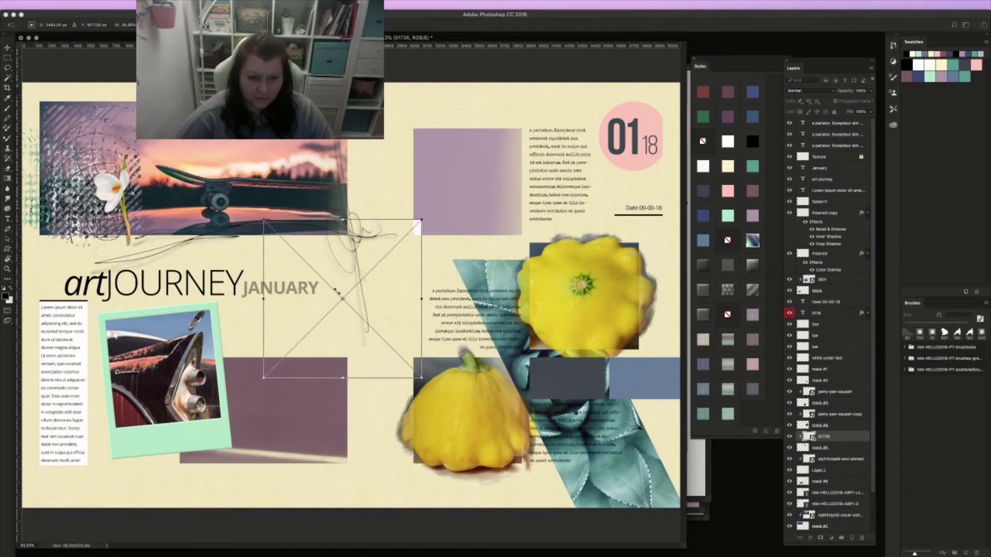
drag(339, 292, 457, 192)
key(Return)
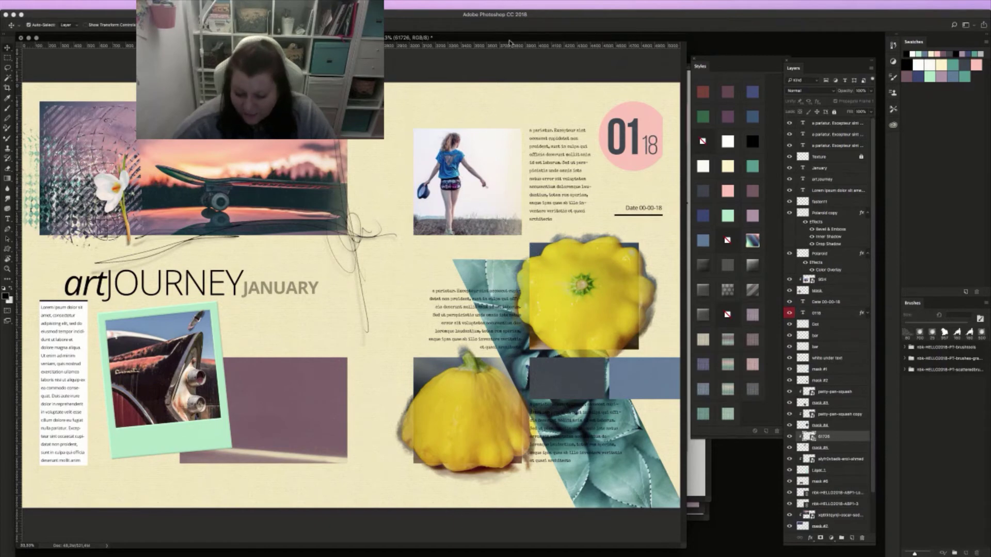
Shrink the girl photo slightly further and nudge it so the girl's whole figure and the meadow fit within mask #5
key(ctrl+t)
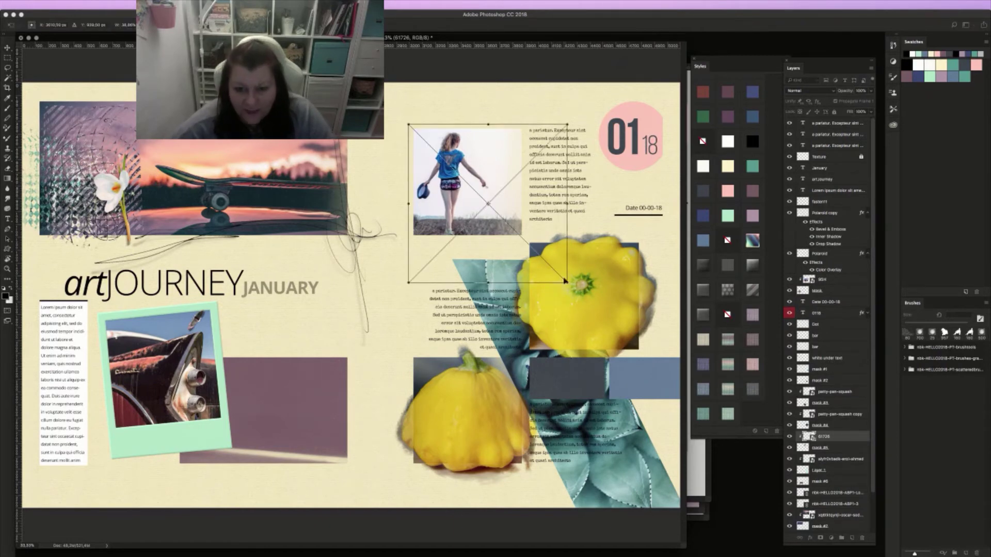
drag(565, 283, 548, 268)
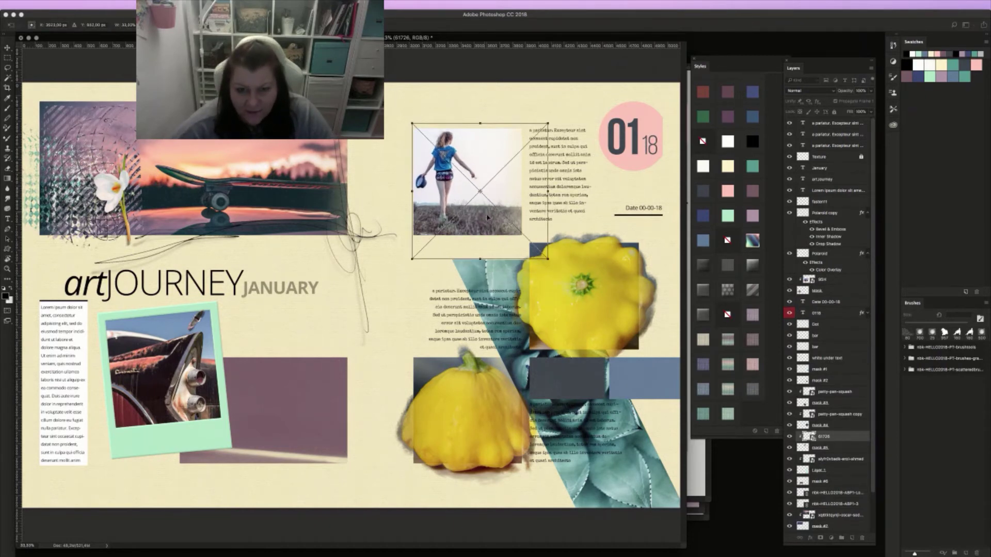
drag(485, 214, 483, 218)
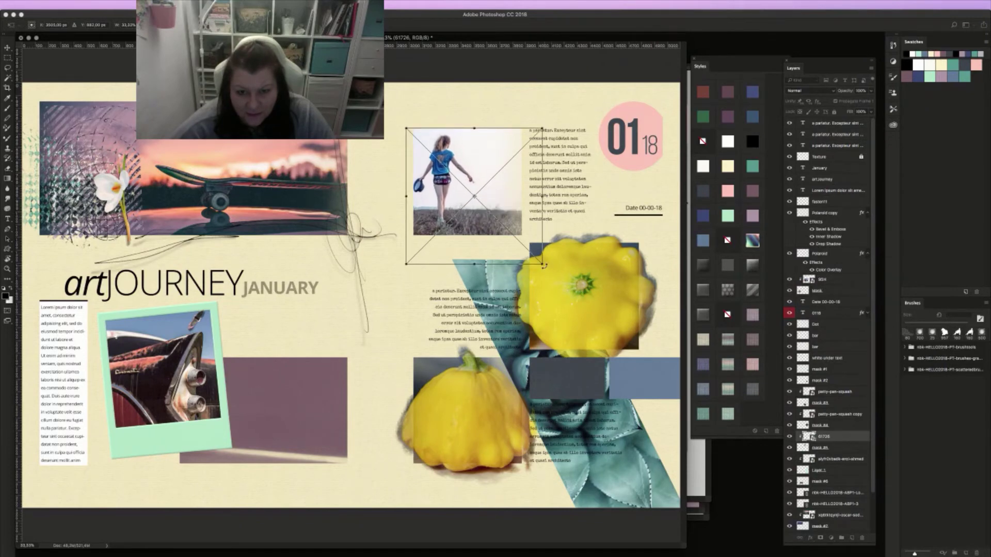
drag(544, 266, 546, 267)
key(Return)
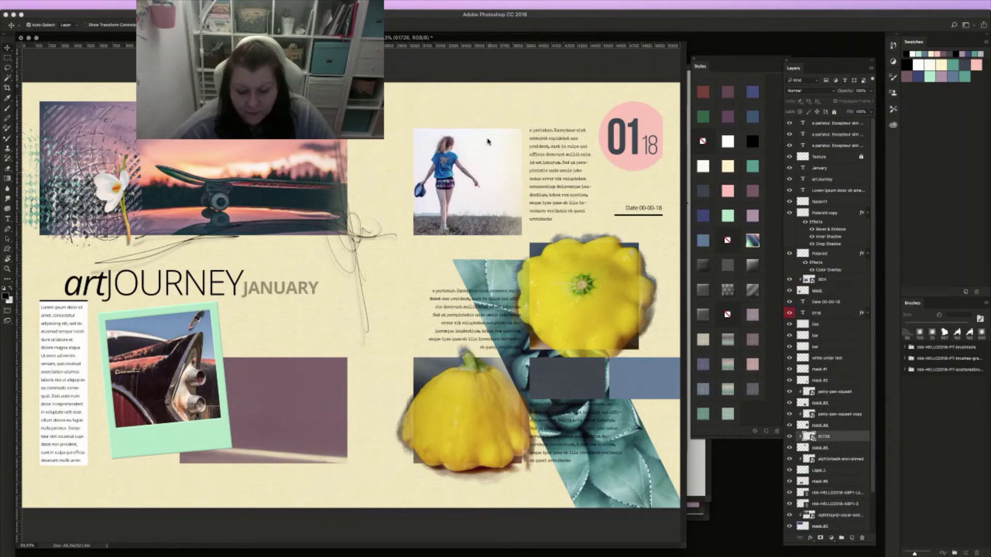
Examine the faded right side of the girl photo and its straight edge against the paper background up close
super+click(513, 191)
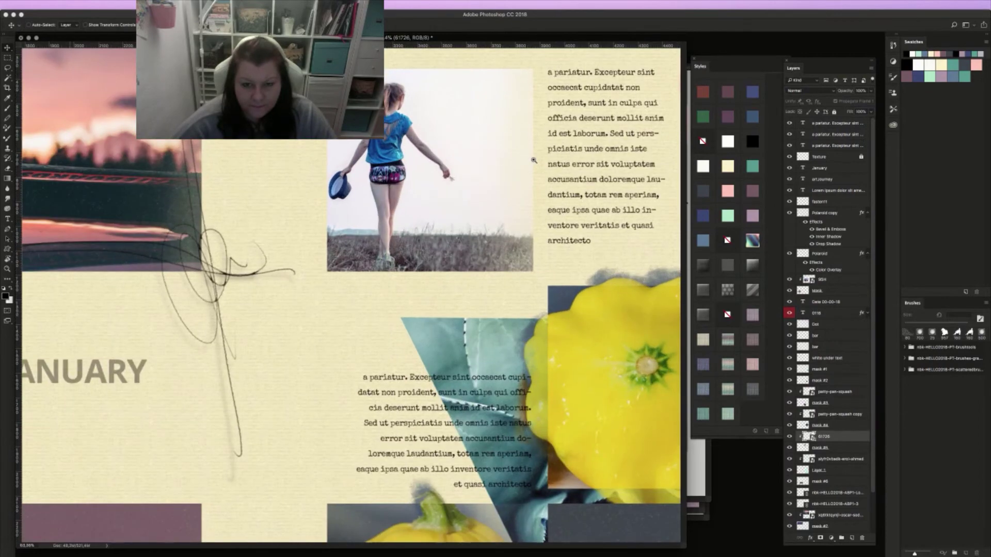
drag(534, 160, 564, 134)
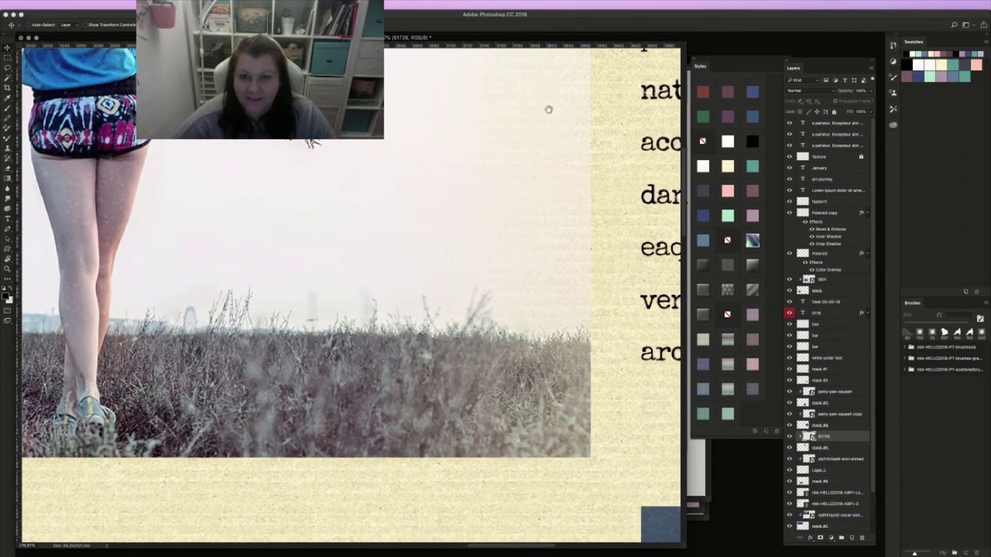
scroll(549, 110, up, 10)
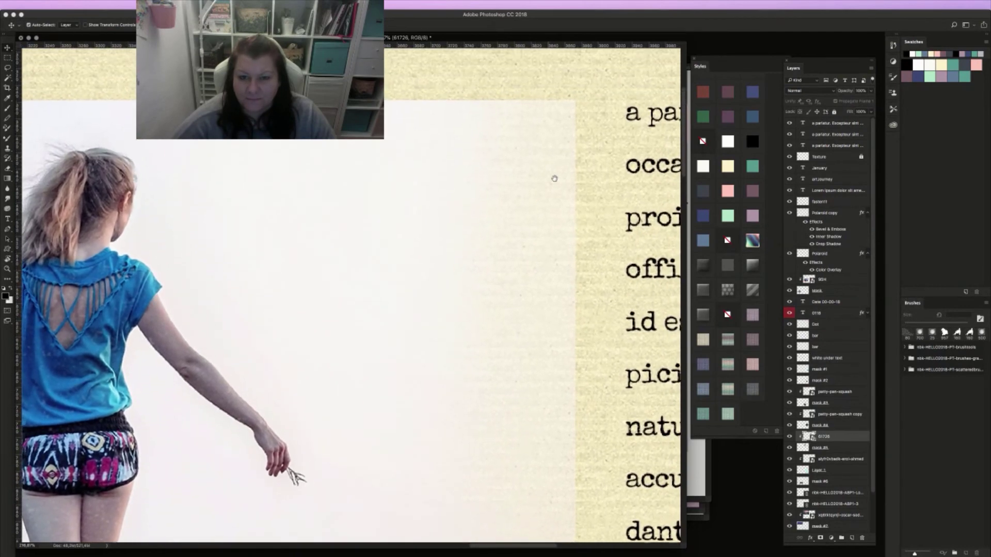
scroll(560, 162, left, 3)
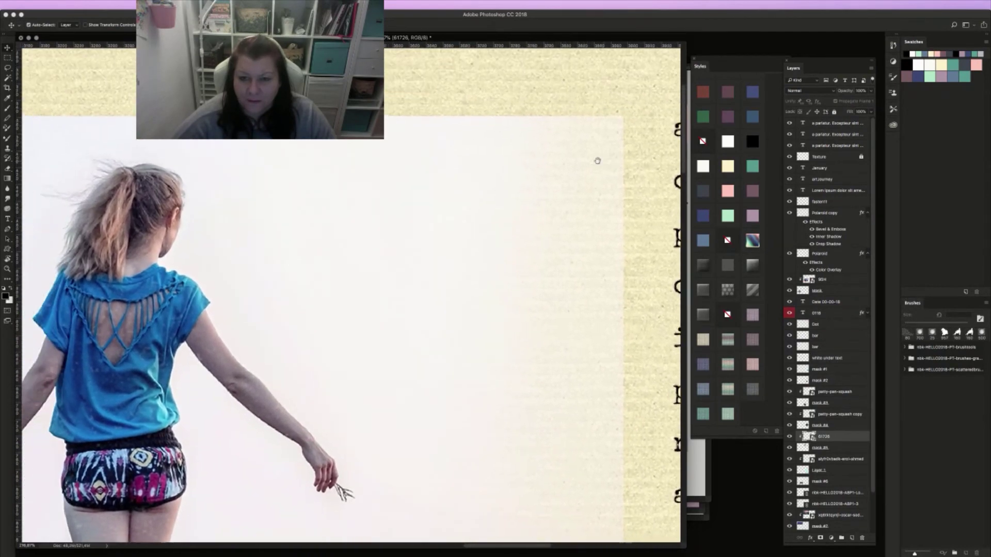
scroll(510, 237, down, 1)
scroll(542, 242, down, 4)
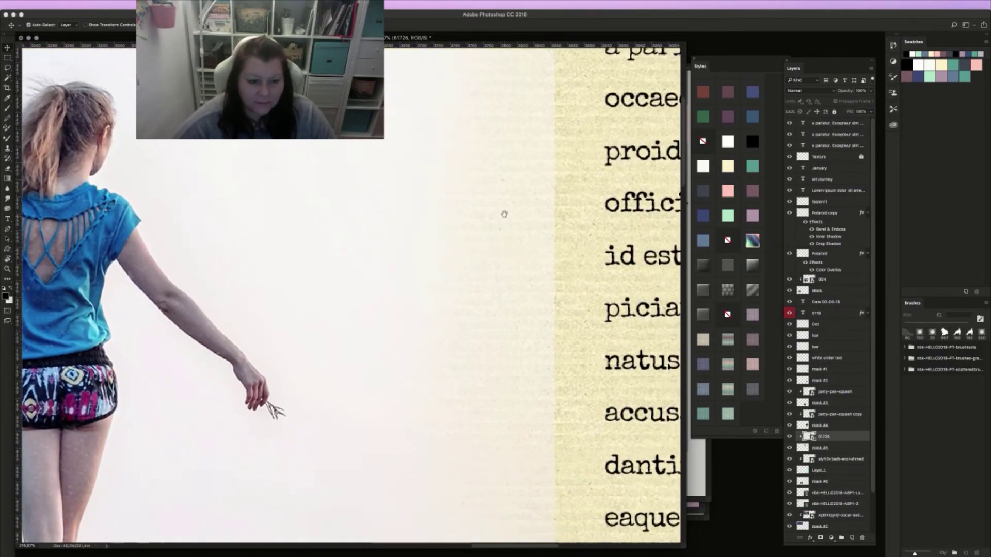
scroll(521, 269, down, 3)
scroll(521, 268, left, 2)
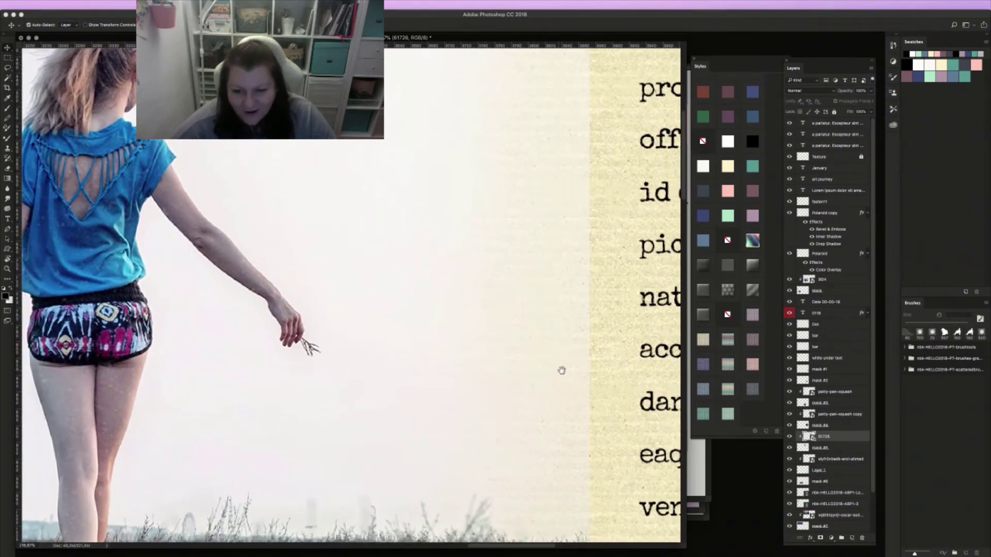
scroll(559, 305, down, 2)
scroll(559, 305, left, 1)
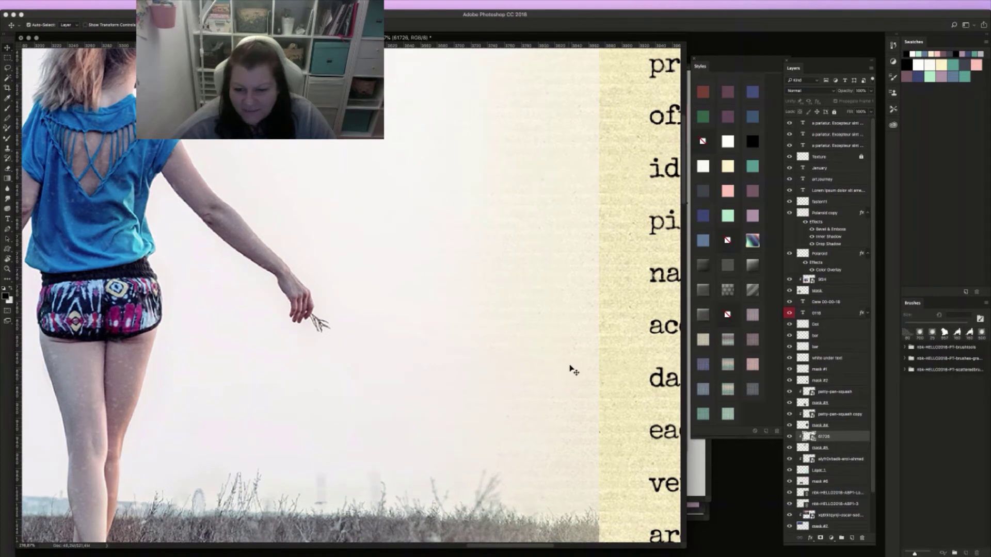
Add a single layer mask to mask #5 and paint away parts of its right edge with the fine dot paint brush
click(839, 448)
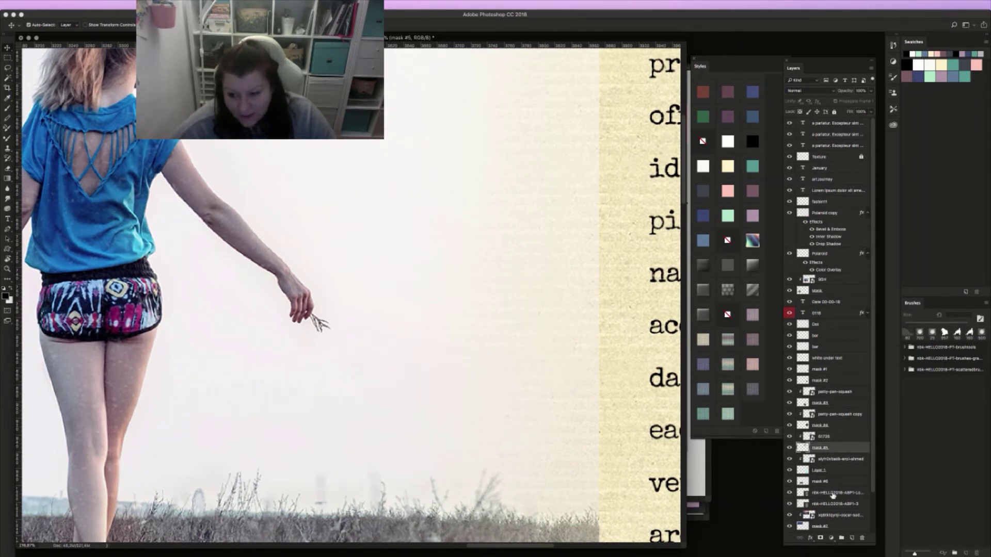
click(820, 538)
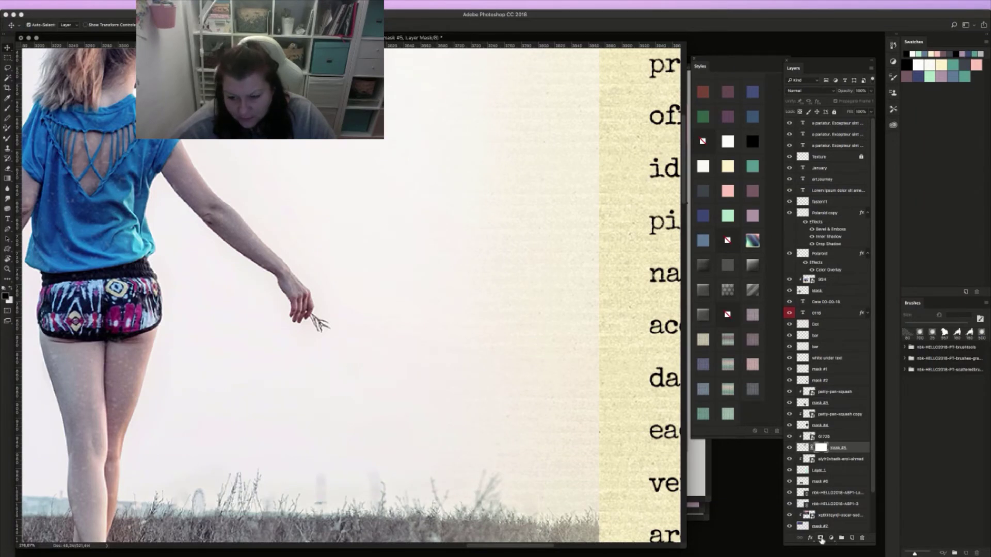
click(820, 538)
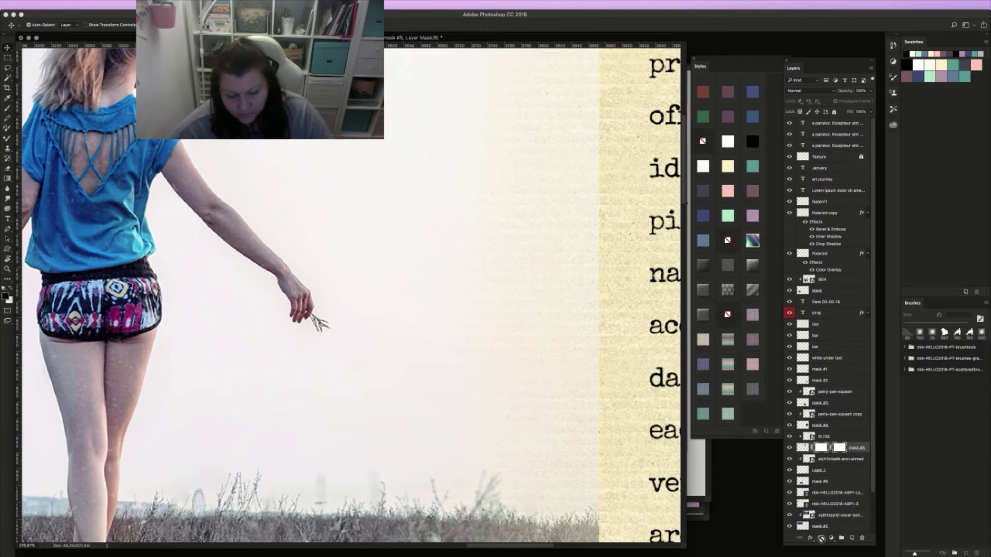
key(ctrl+z)
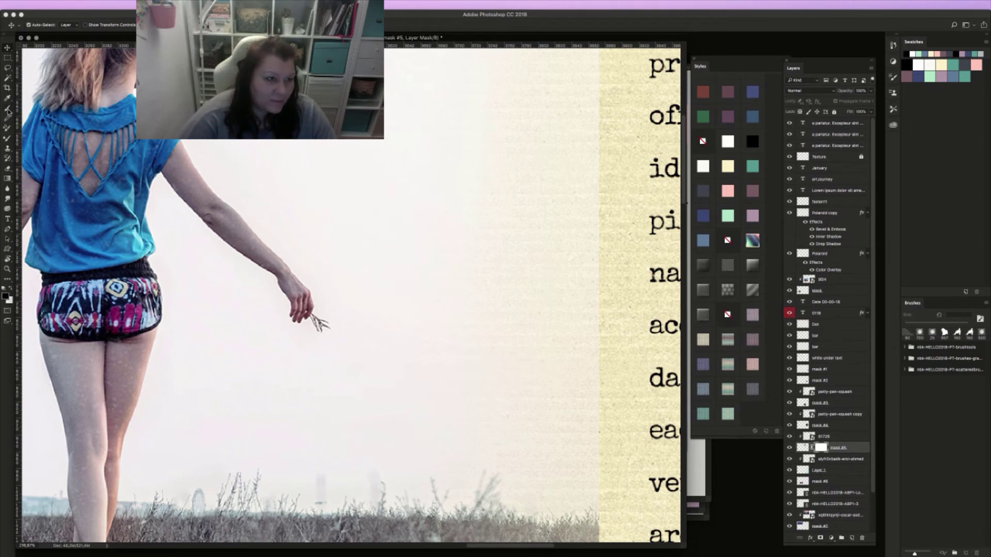
click(8, 109)
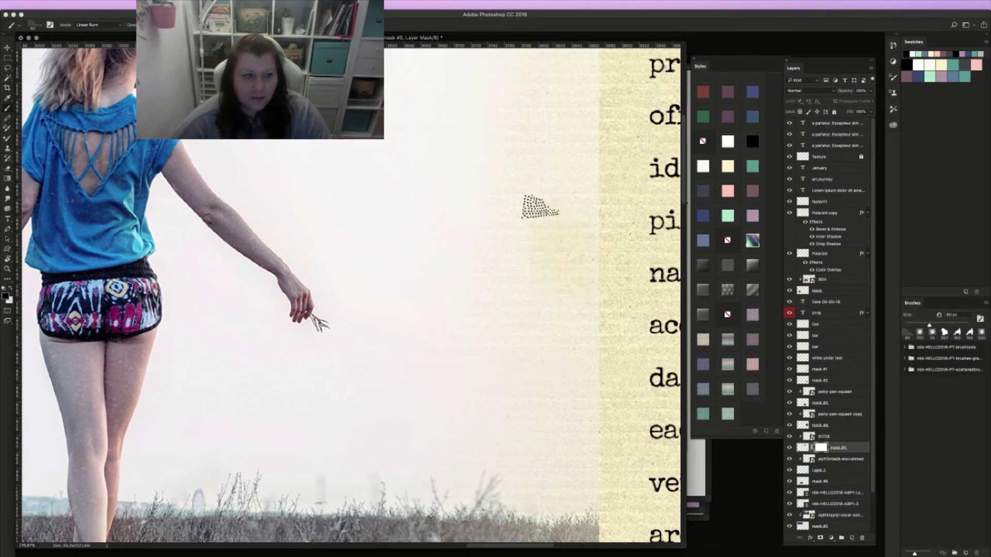
mouse_move(540, 207)
mouse_down()
mouse_move(505, 218)
mouse_move(479, 341)
mouse_move(500, 376)
mouse_move(572, 333)
mouse_move(567, 483)
mouse_up()
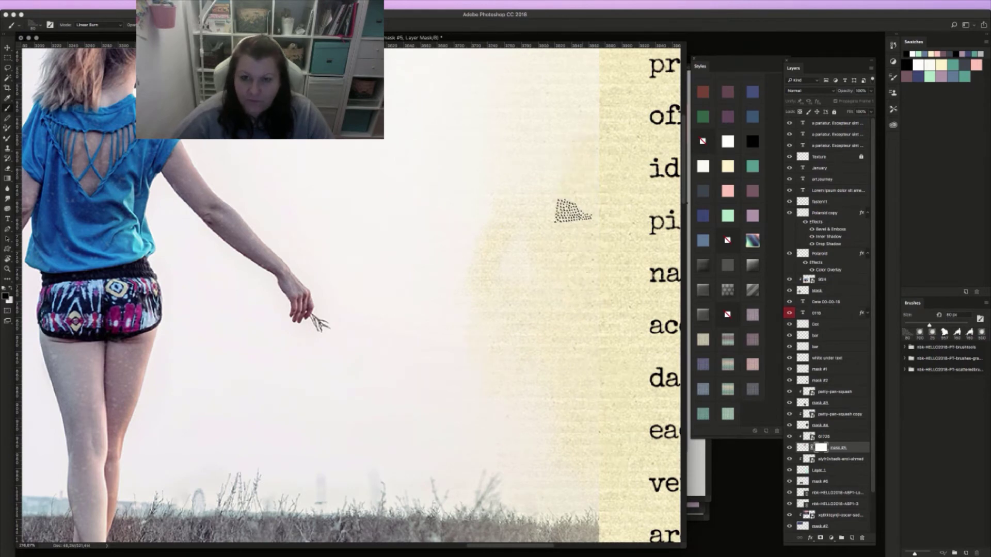
Choose the nbk-watercolor-mesh-small 2 colors brush and paint a mesh texture into the right edge of mask #5's layer mask
right_click(492, 309)
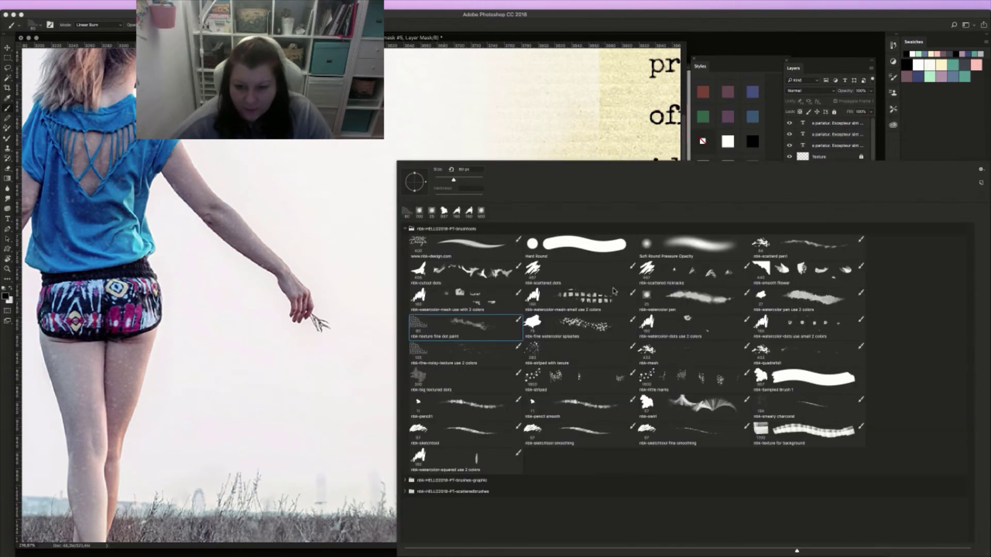
double_click(576, 303)
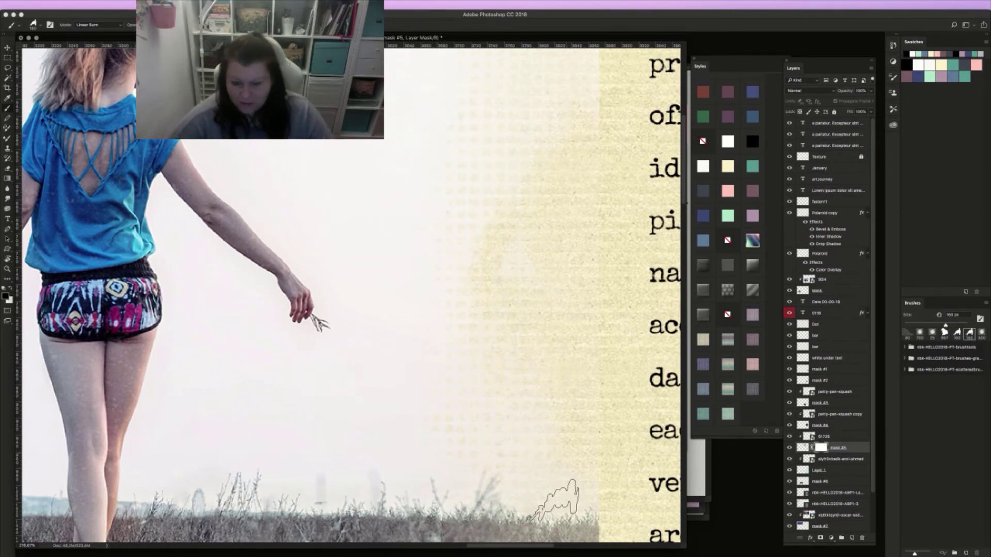
scroll(535, 436, down, 2)
scroll(536, 434, down, 2)
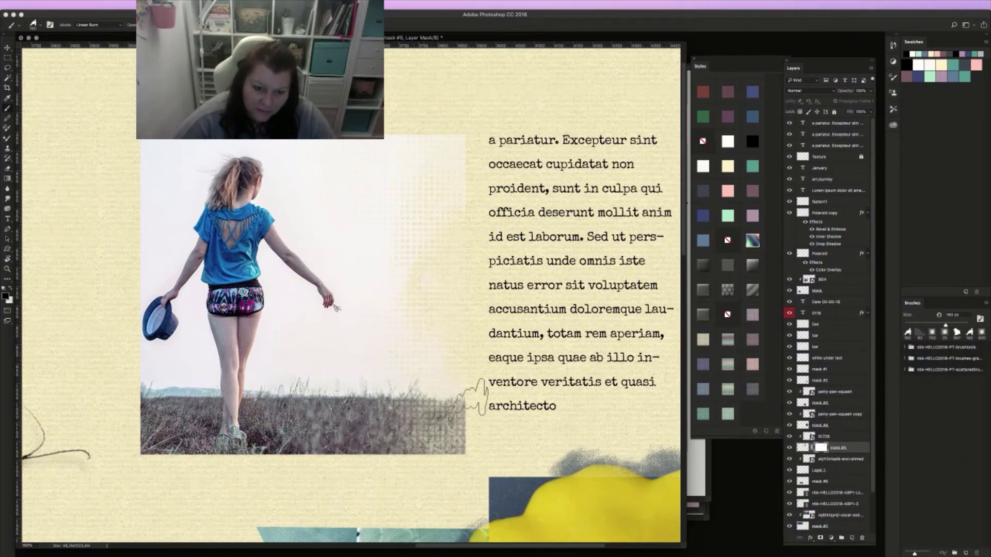
Choose the nbk-watercolor-dots use small 2 colors brush from the nbk-HELLO2018-PT-brushtools set
right_click(412, 307)
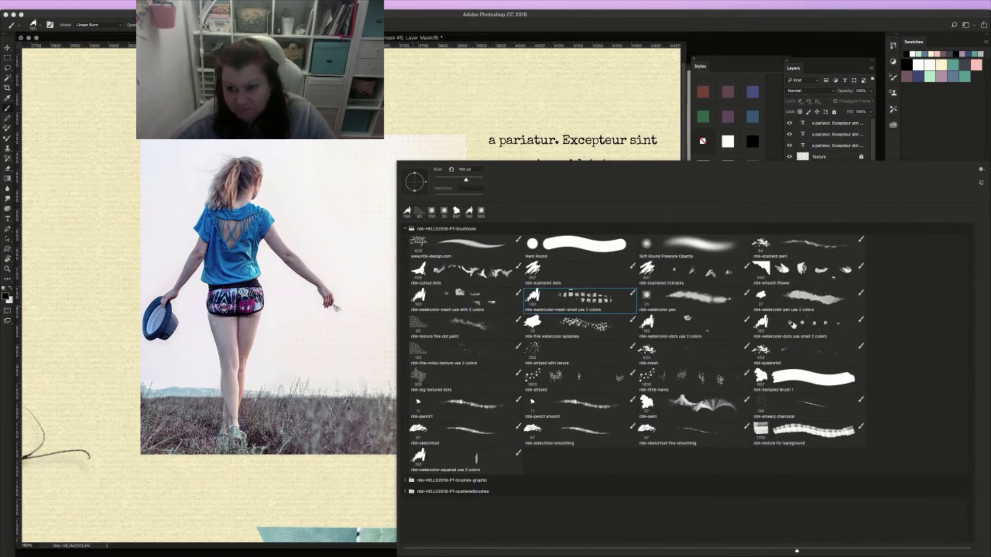
click(792, 323)
click(351, 165)
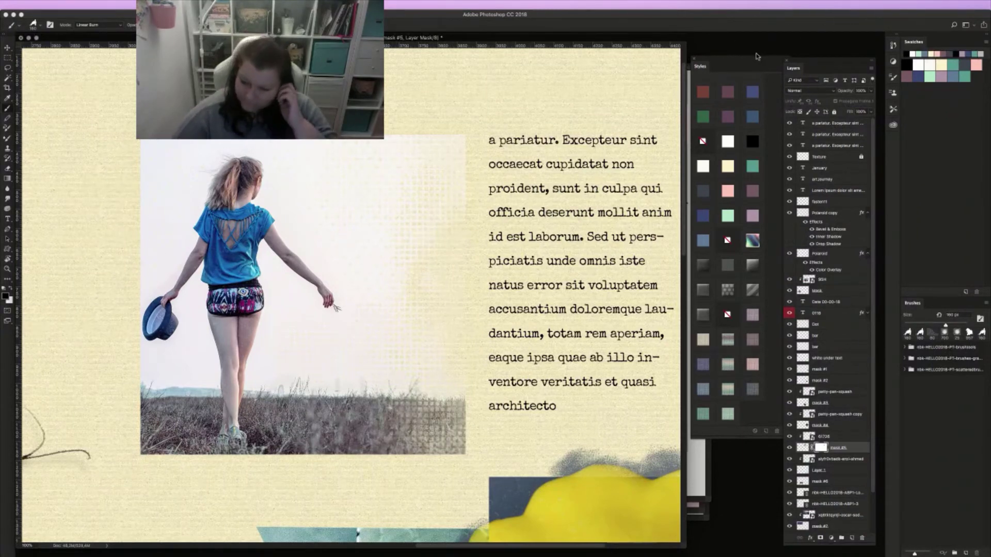
Add a new layer between mask #1 and mask #2 and paint dots over the walking woman photo's edges
click(853, 538)
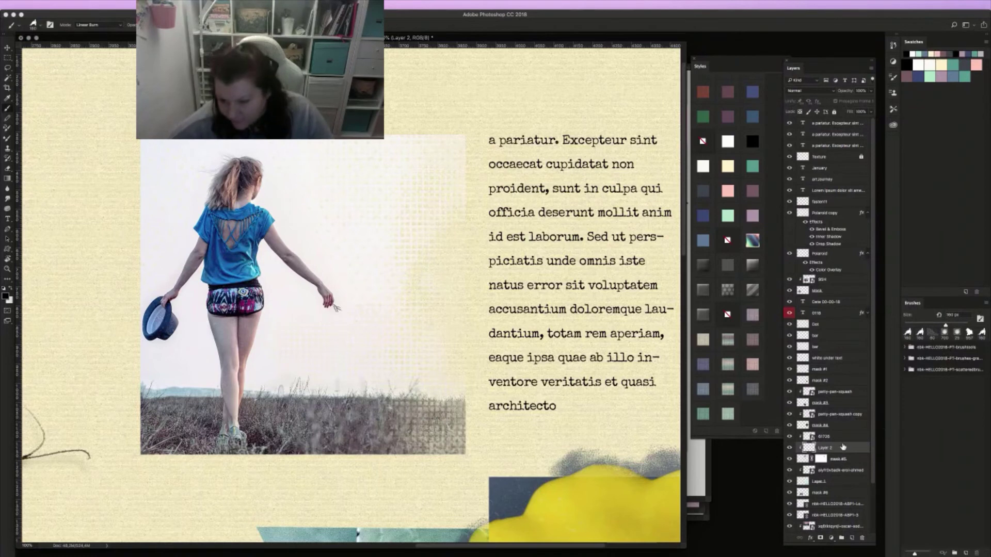
drag(838, 447, 854, 378)
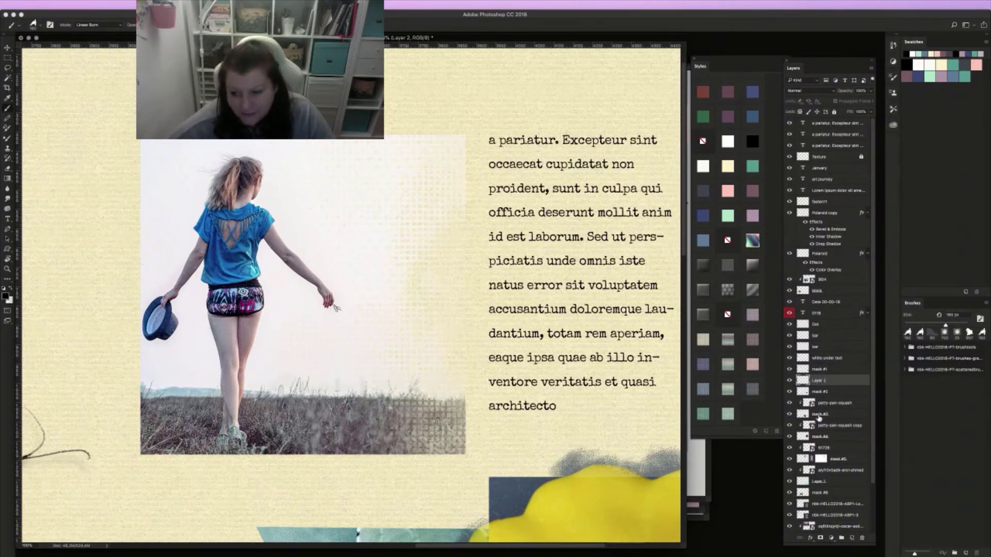
drag(822, 383, 821, 453)
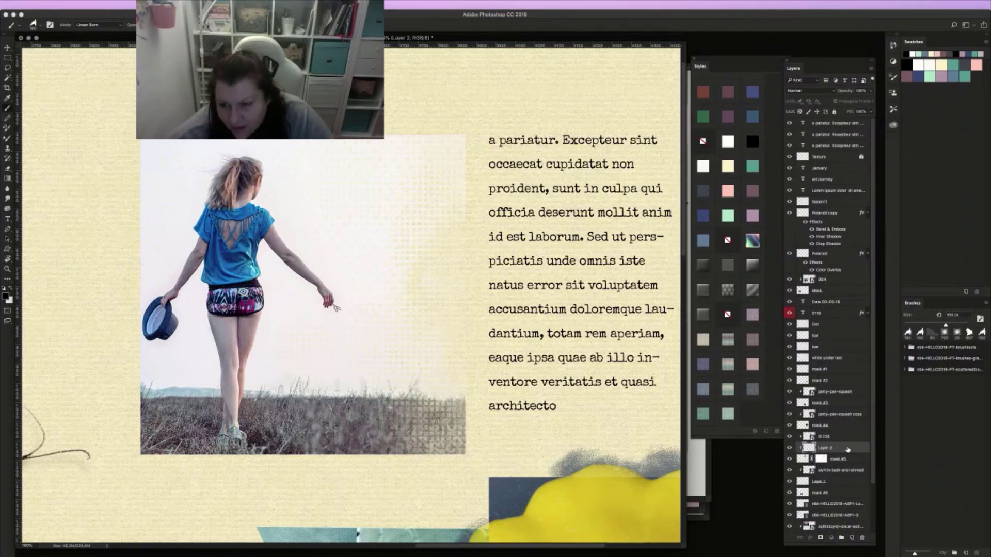
drag(846, 450, 847, 373)
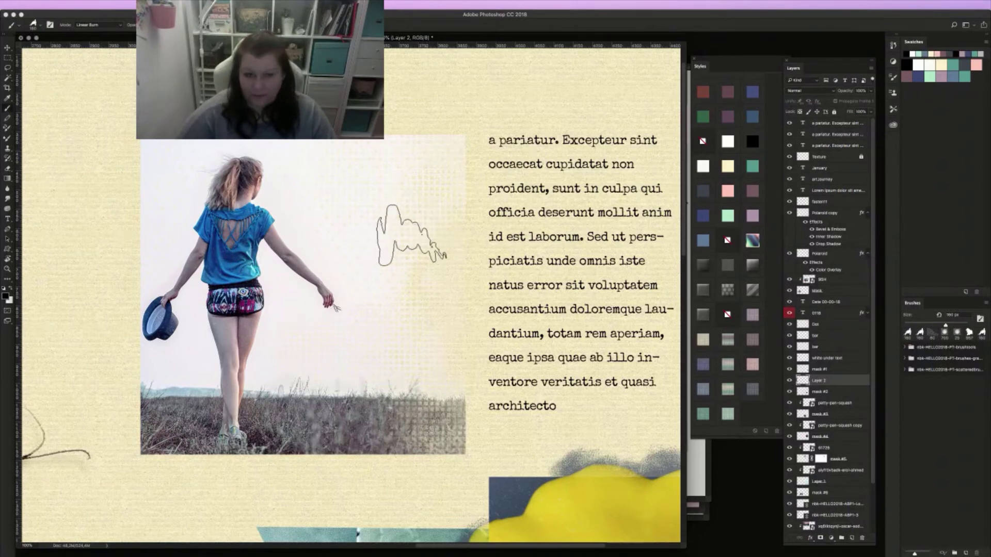
mouse_move(359, 207)
mouse_down()
mouse_move(407, 164)
mouse_move(407, 134)
mouse_move(394, 198)
mouse_move(337, 157)
mouse_move(391, 224)
mouse_move(432, 234)
mouse_move(130, 218)
mouse_move(142, 232)
mouse_move(105, 279)
mouse_move(105, 299)
mouse_up()
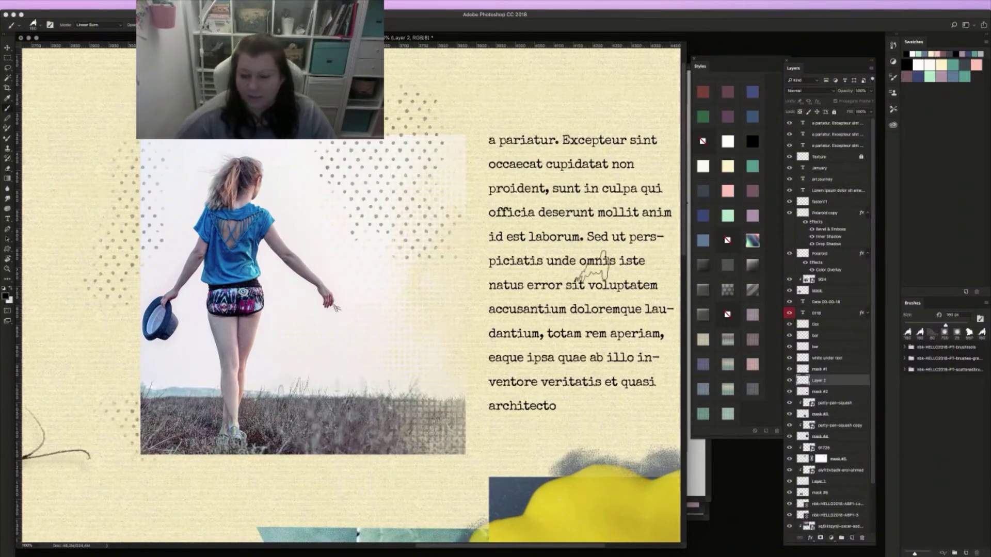
Choose the nbk-watercolor-mesh use with 2 colors brush for painting on the new layer
right_click(483, 330)
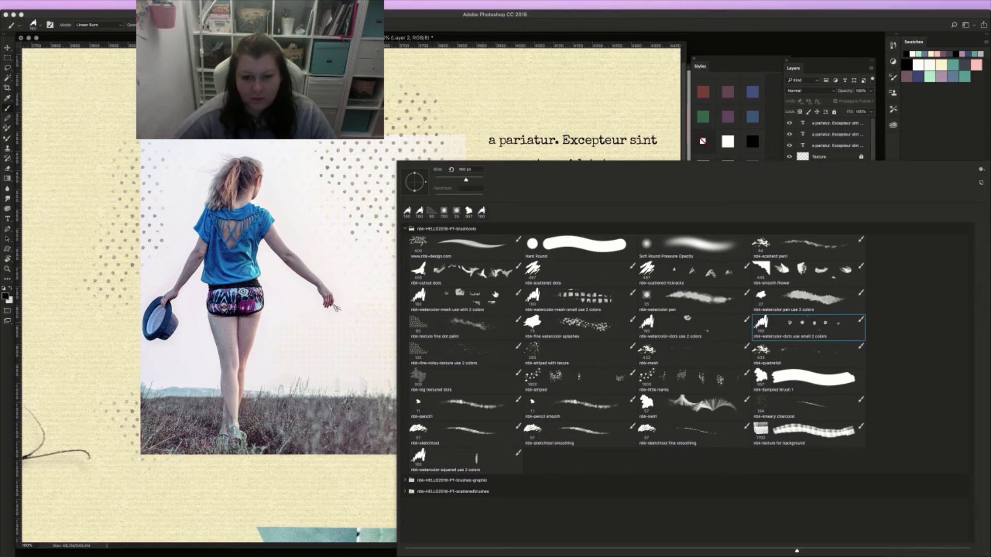
click(458, 304)
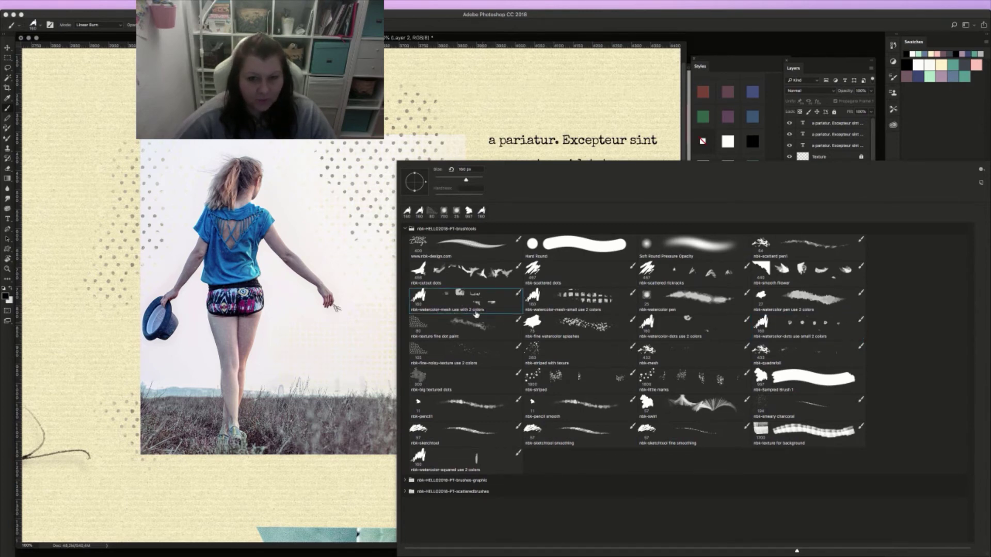
key(Return)
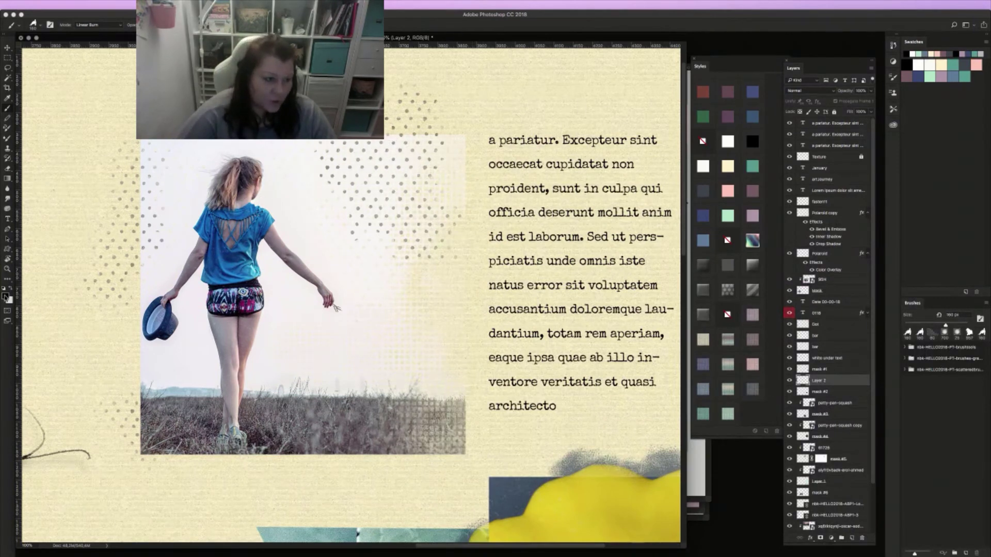
Set the background color to dark blue sampled from the woman's shirt and the foreground to magenta sampled from her shorts
click(6, 297)
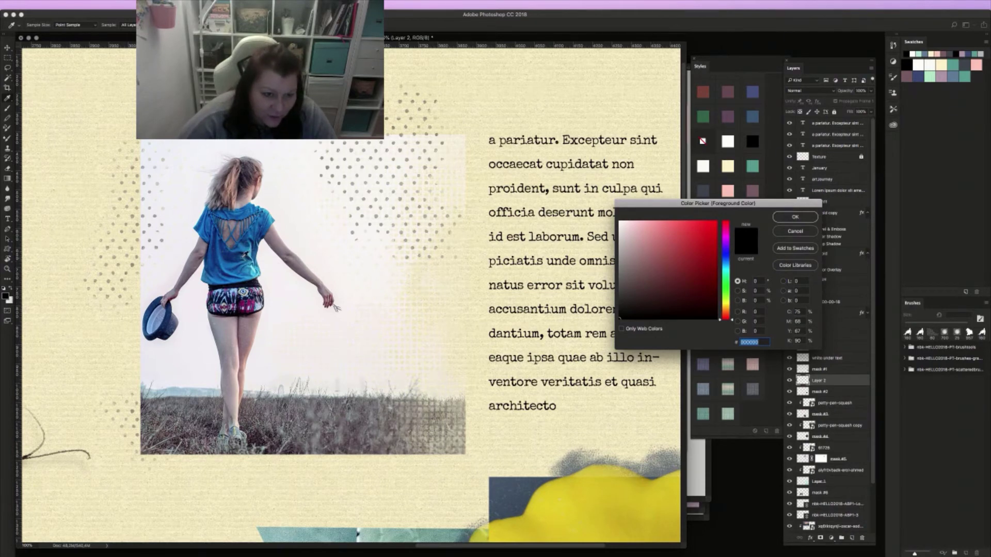
click(239, 259)
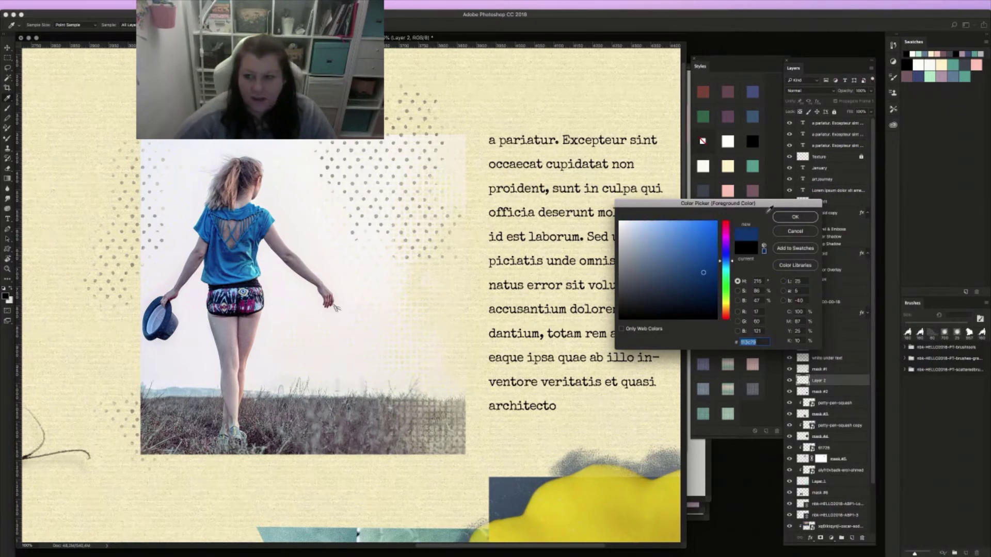
click(794, 217)
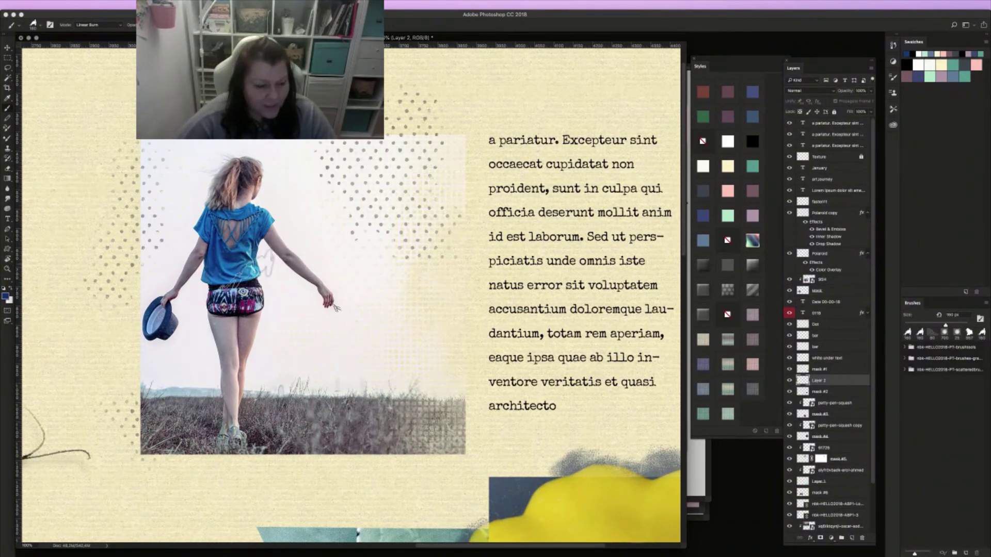
key(x)
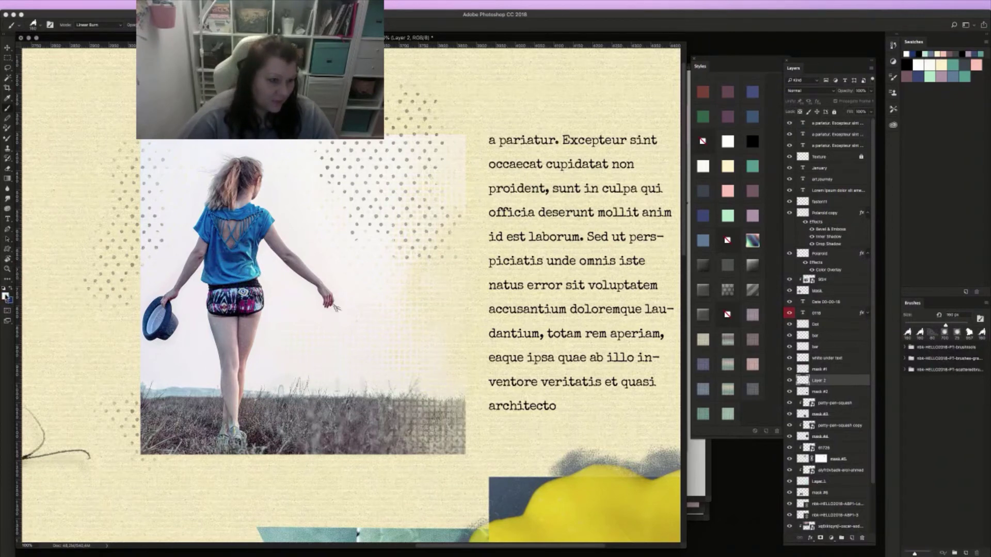
click(6, 296)
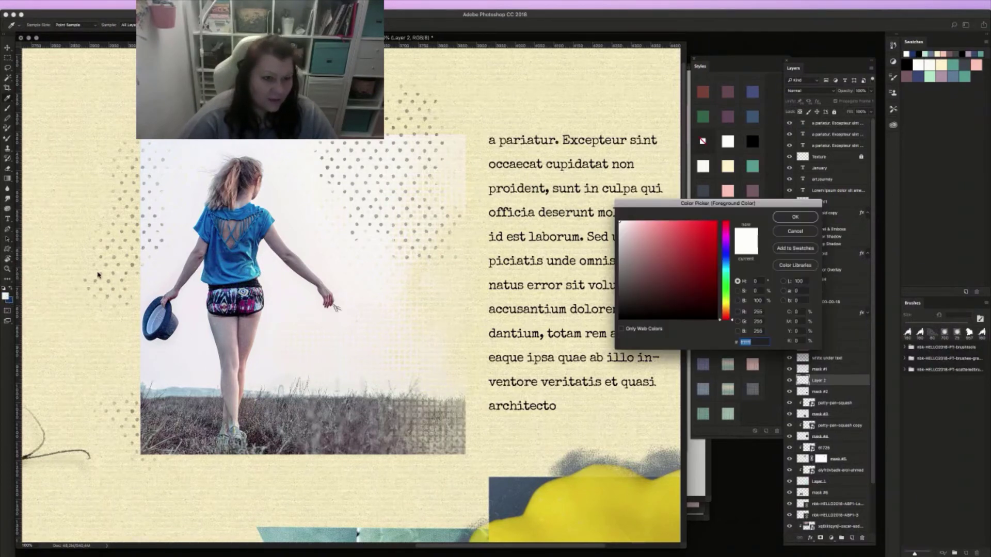
click(249, 304)
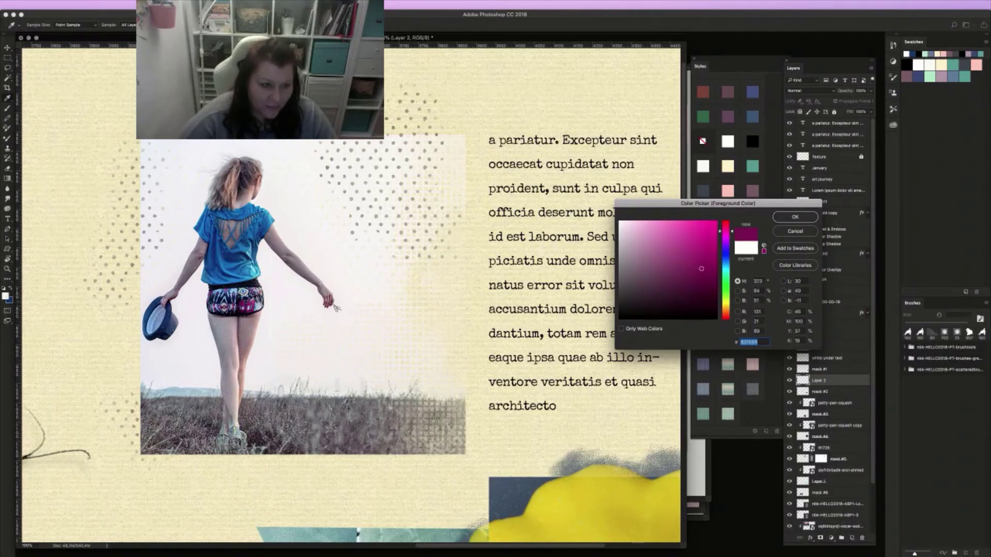
click(788, 214)
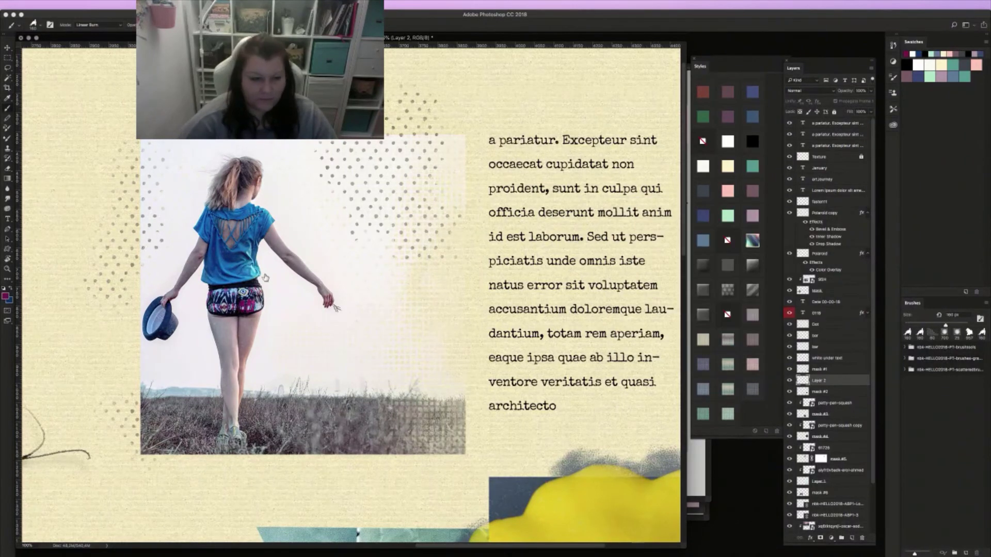
Paint mesh squares over the upper-right, left and lower-left edges of the walking woman photo
mouse_move(335, 243)
mouse_down()
mouse_move(405, 195)
mouse_move(387, 144)
mouse_move(395, 114)
mouse_move(400, 190)
mouse_move(413, 135)
mouse_move(372, 185)
mouse_move(428, 155)
mouse_move(413, 227)
mouse_move(433, 258)
mouse_up()
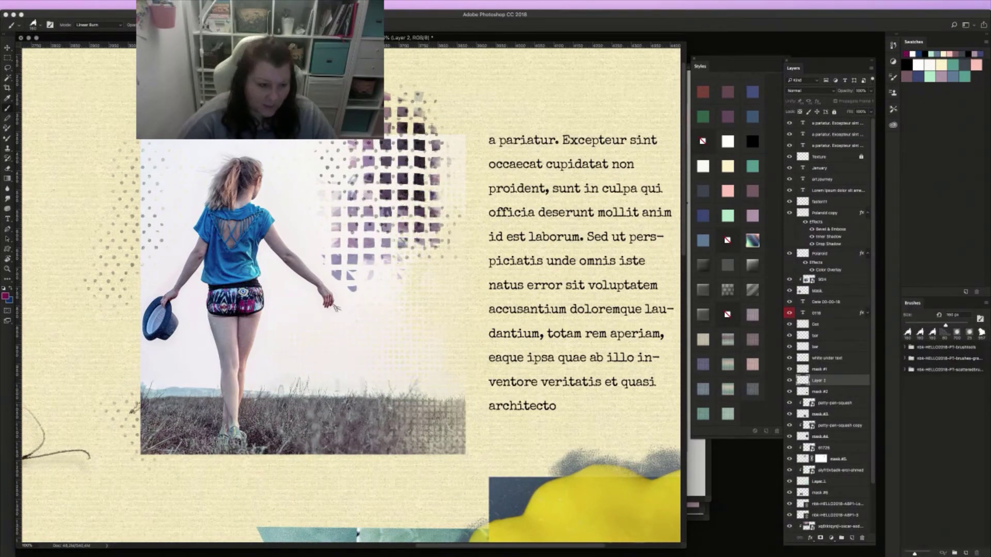
mouse_move(135, 405)
mouse_down()
mouse_move(142, 386)
mouse_move(160, 395)
mouse_move(156, 453)
mouse_move(130, 429)
mouse_move(155, 447)
mouse_move(140, 456)
mouse_up()
mouse_move(437, 191)
mouse_down()
mouse_move(454, 144)
mouse_move(453, 153)
mouse_move(431, 106)
mouse_up()
drag(96, 272, 102, 273)
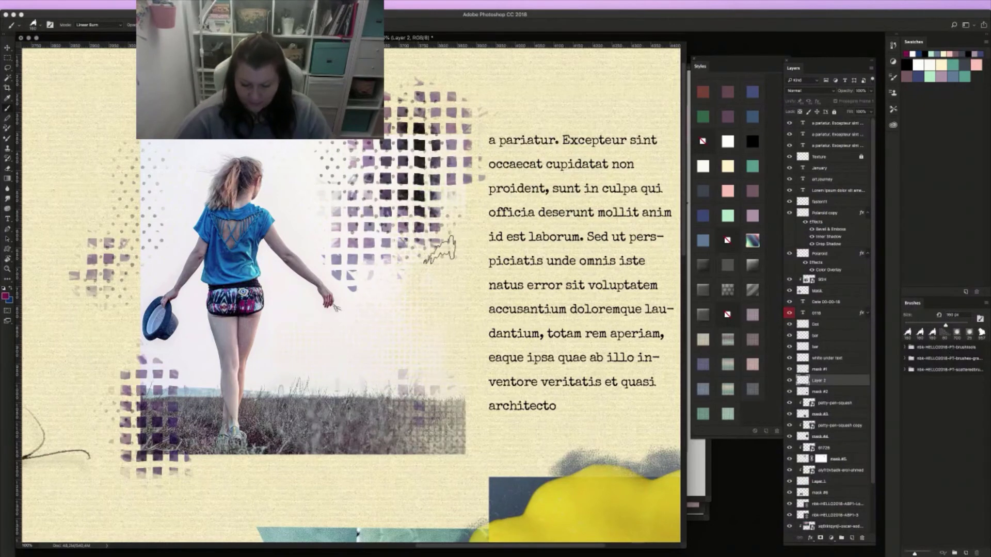
Select the 0118 text layer with the Move tool and toggle its visibility off and on
key(ctrl+minus)
key(ctrl+minus)
key(ctrl+minus)
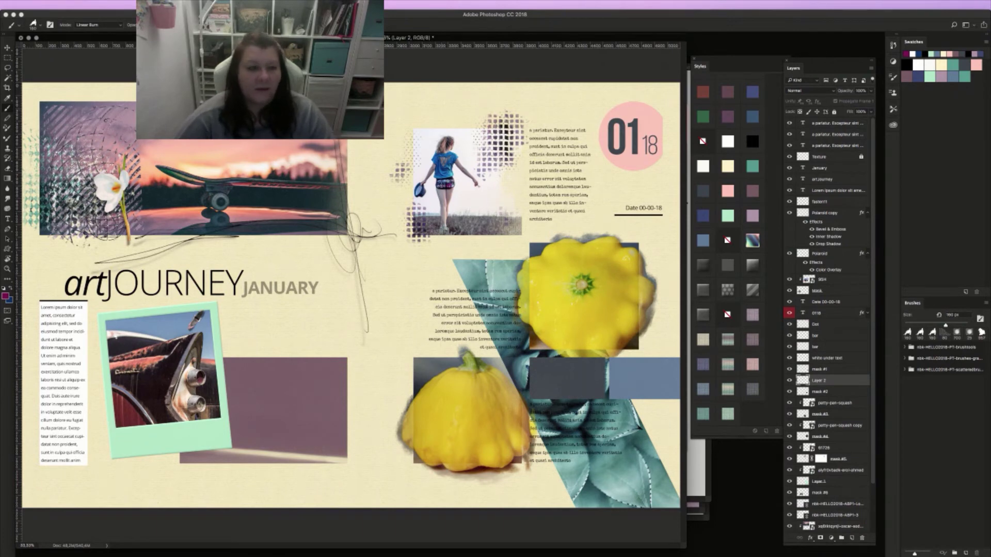
click(7, 48)
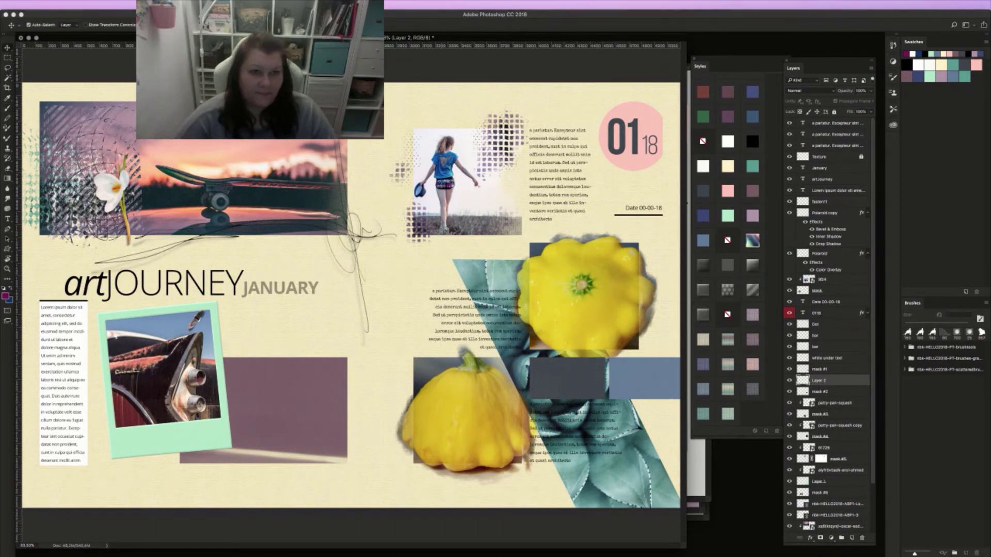
mouse_move(309, 38)
mouse_down()
mouse_move(325, 42)
mouse_move(316, 41)
mouse_up()
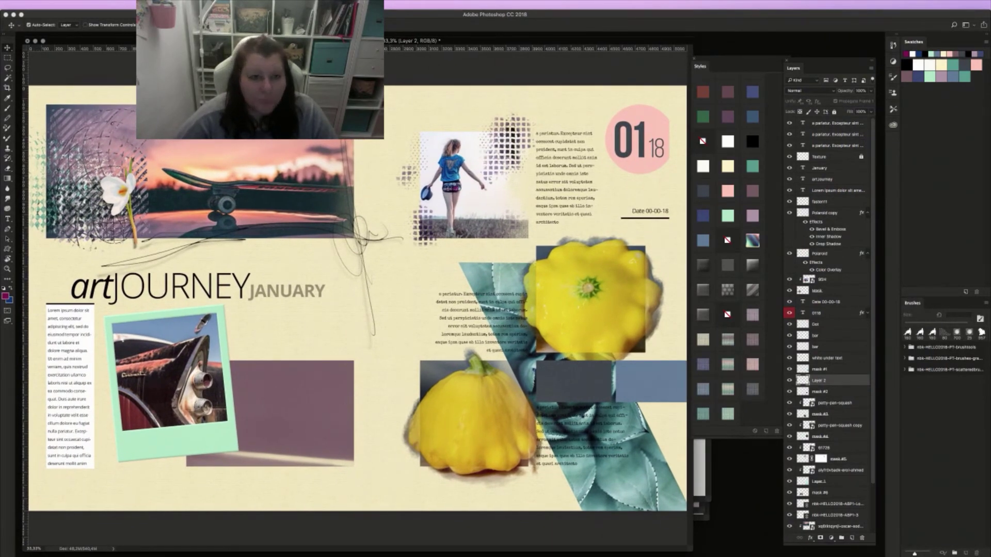
click(645, 139)
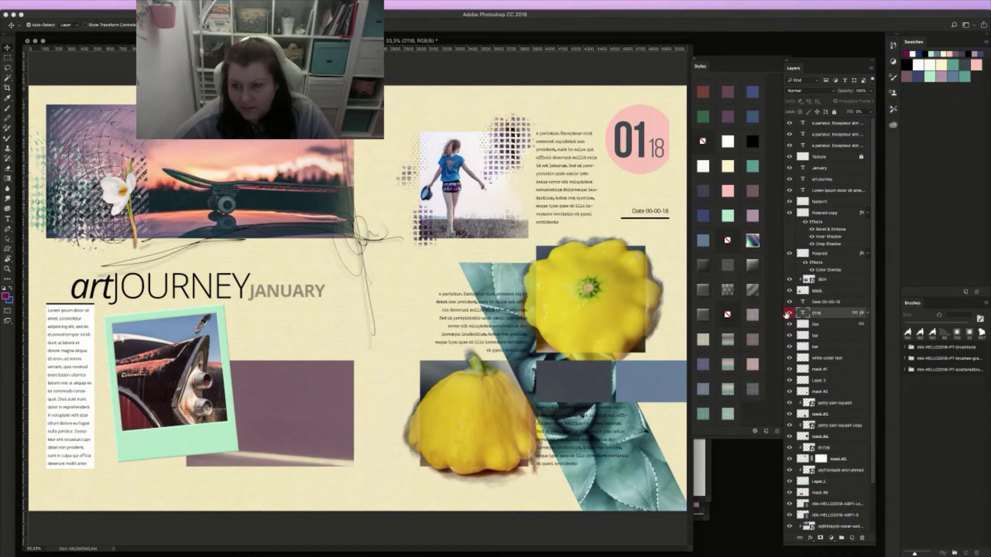
click(787, 313)
click(789, 313)
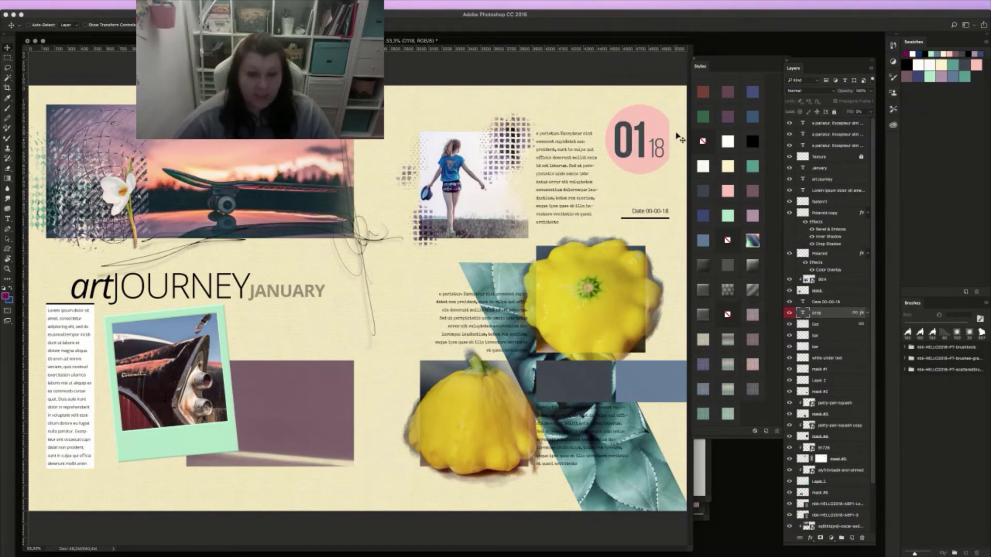
Start placing a file and browse from 2018 to 01-Hello2018, opening the January English TagIt folder's Thursday subfolder
key(super+shift+p)
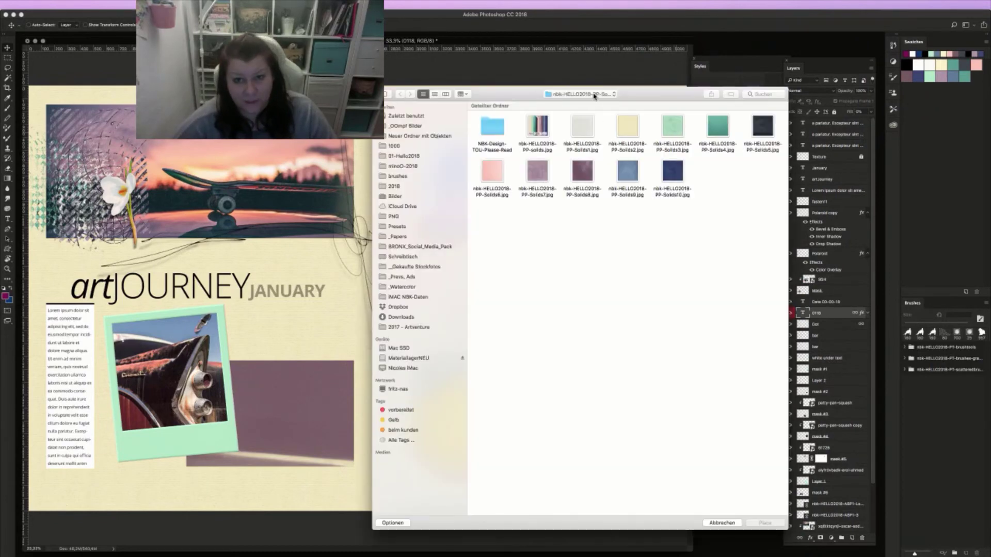
click(595, 96)
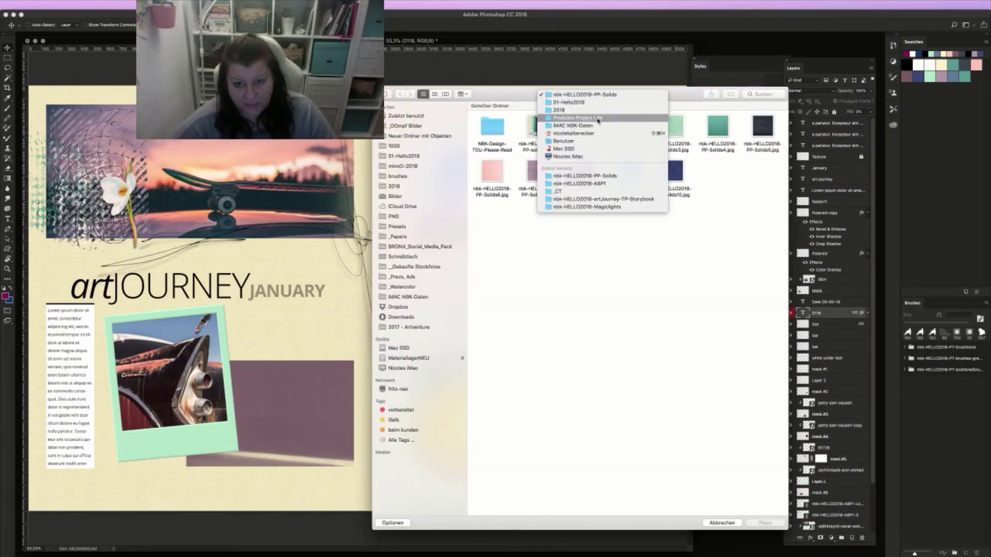
click(582, 80)
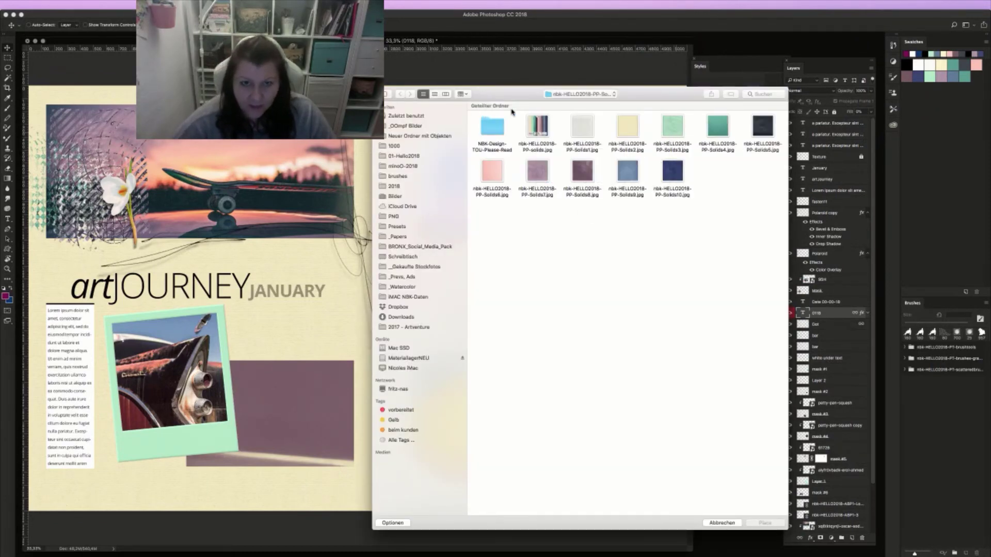
click(578, 100)
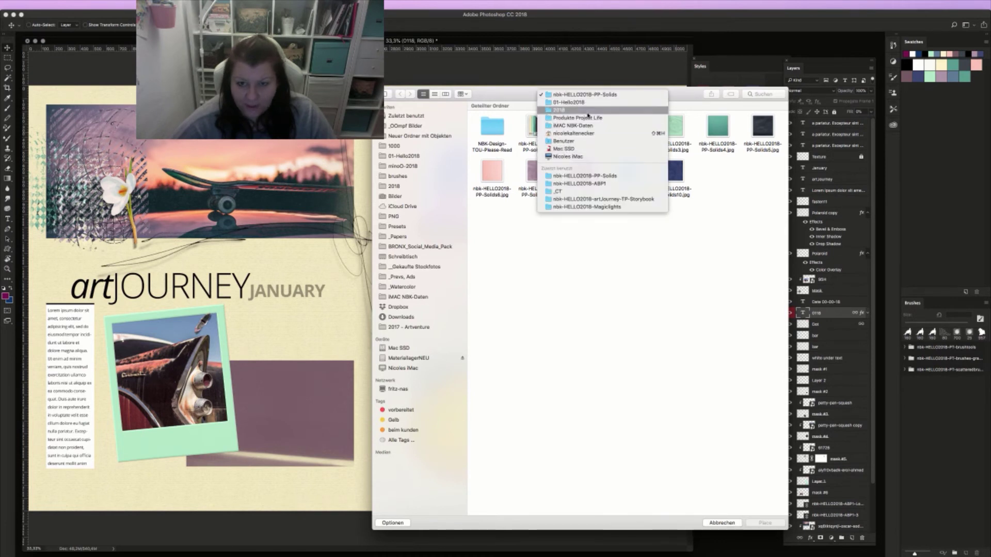
click(588, 106)
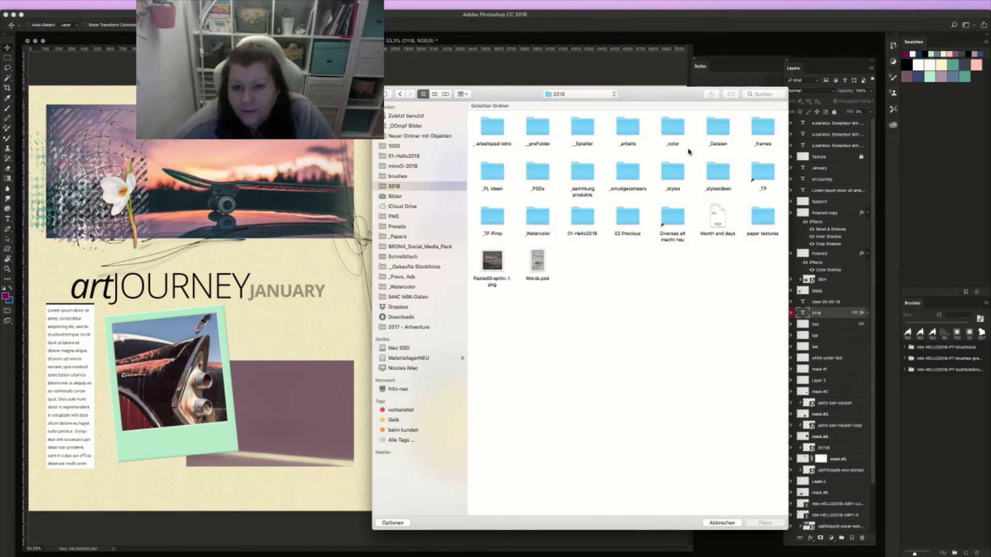
double_click(582, 219)
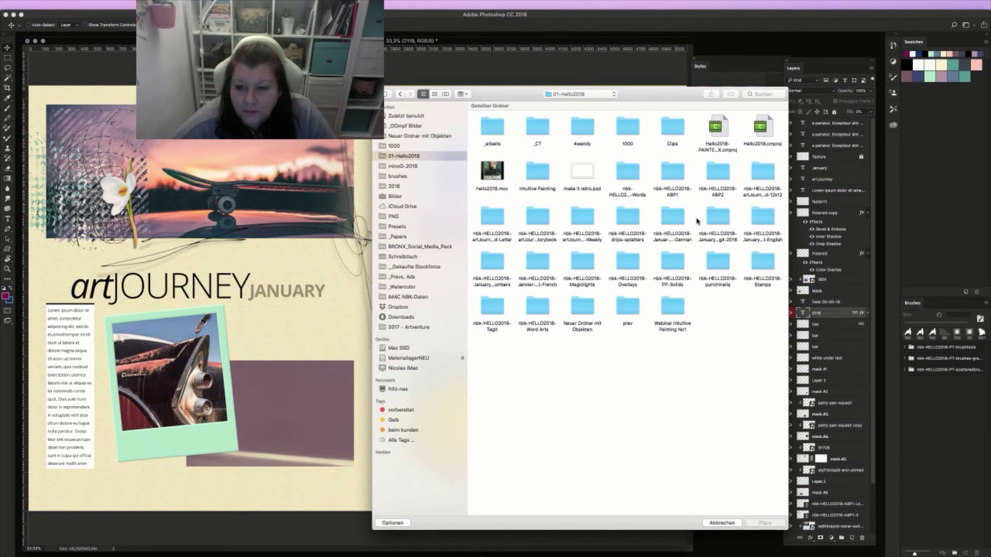
double_click(760, 220)
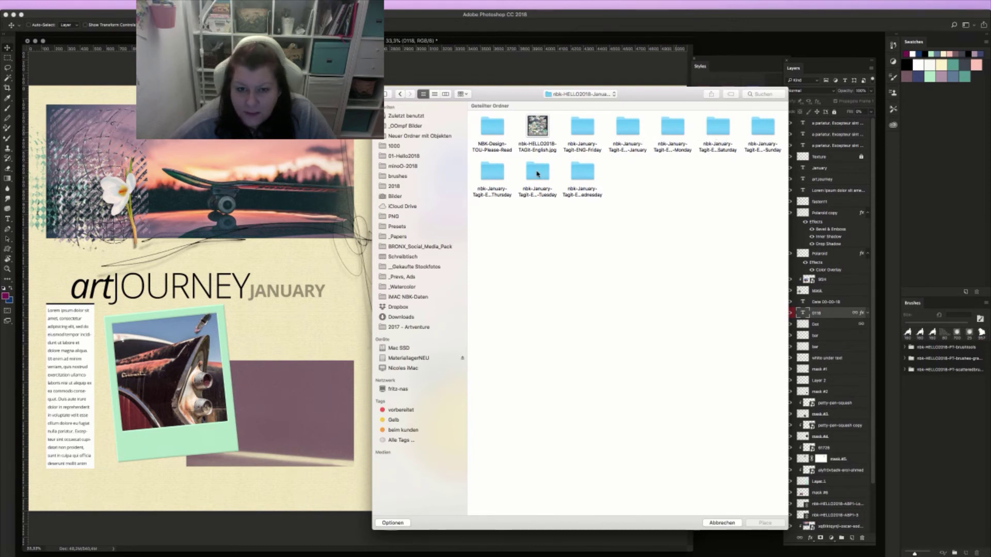
double_click(503, 180)
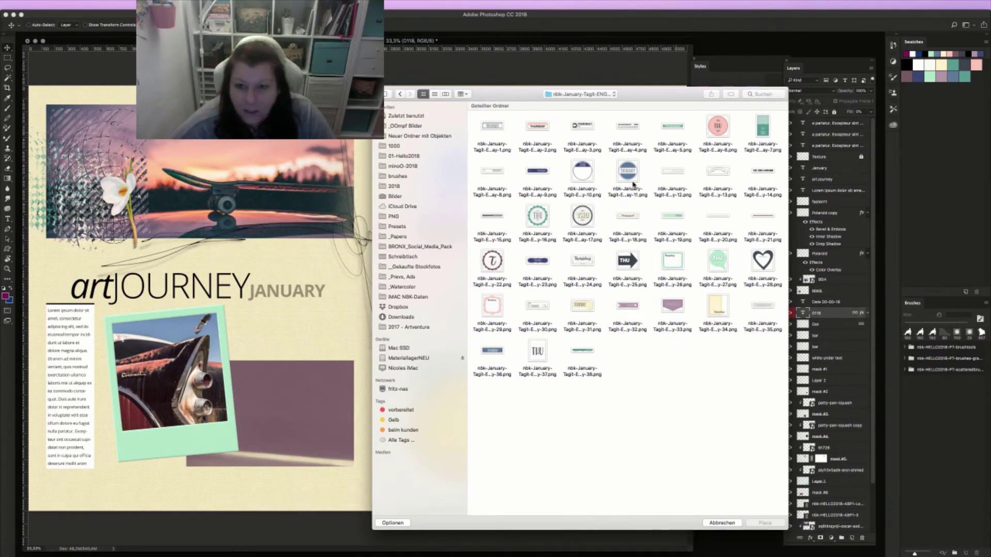
Place the round teal THU tag, Thursday-16, and enlarge it over the pink 01 18 circle
double_click(538, 217)
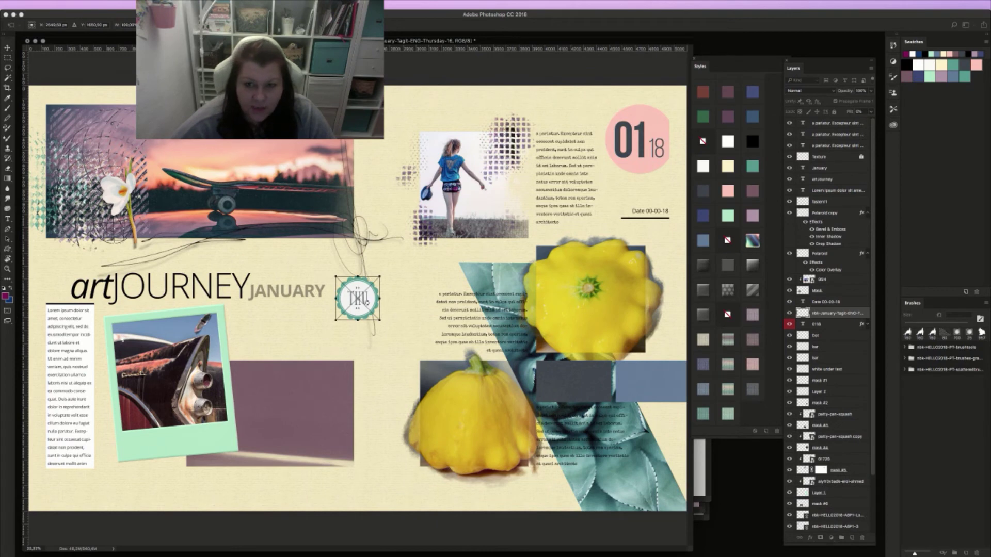
drag(358, 297, 681, 99)
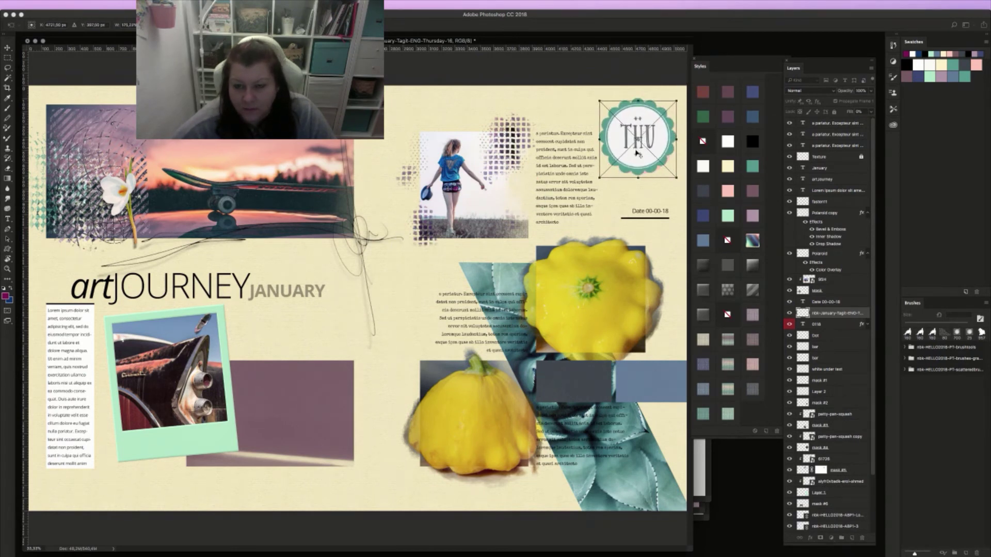
click(704, 25)
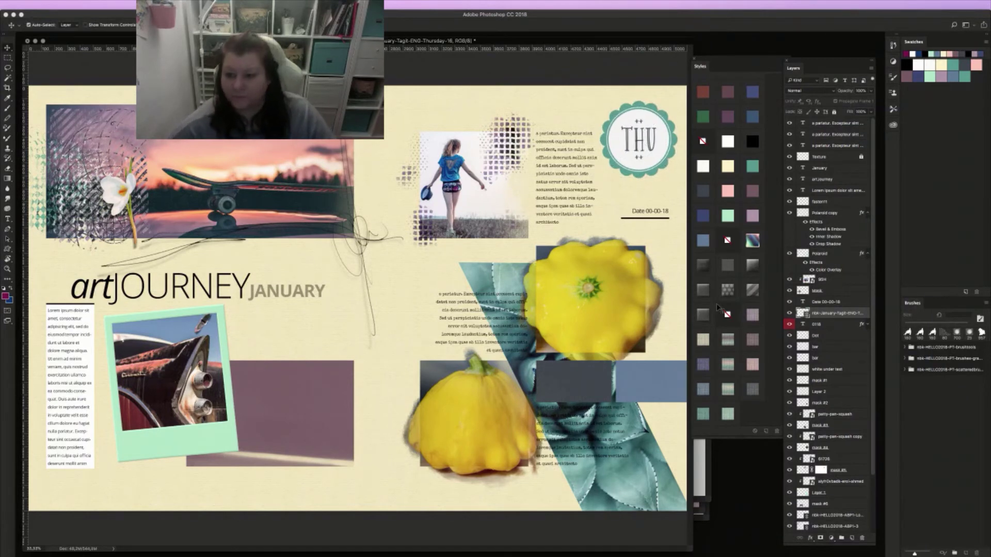
Apply a preset layer style with Bevel & Emboss, Inner Shadow, Pattern Overlay and Drop Shadow to the THU tag
click(728, 265)
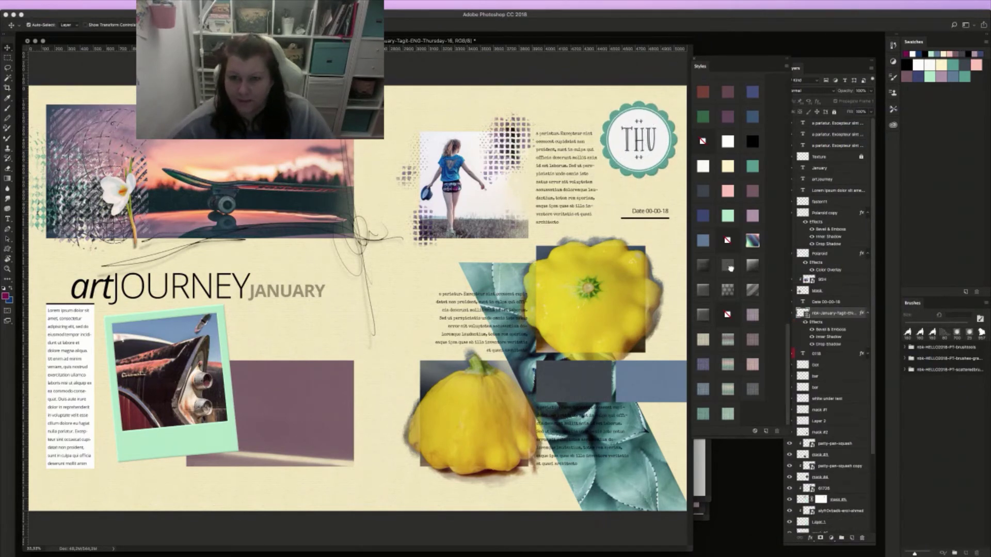
click(705, 265)
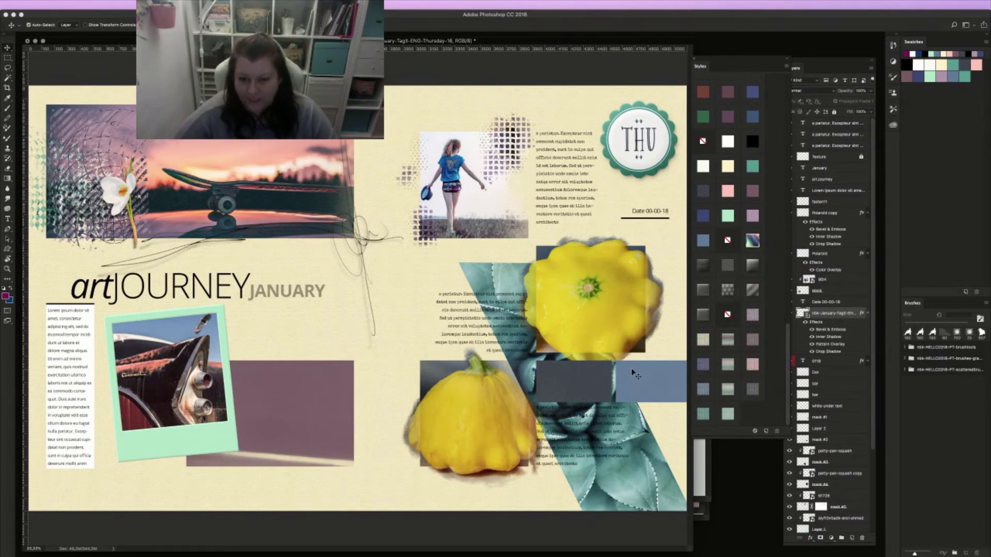
Delete the dark mask #2 and blue mask #1 rectangles below the upper yellow squash
click(592, 384)
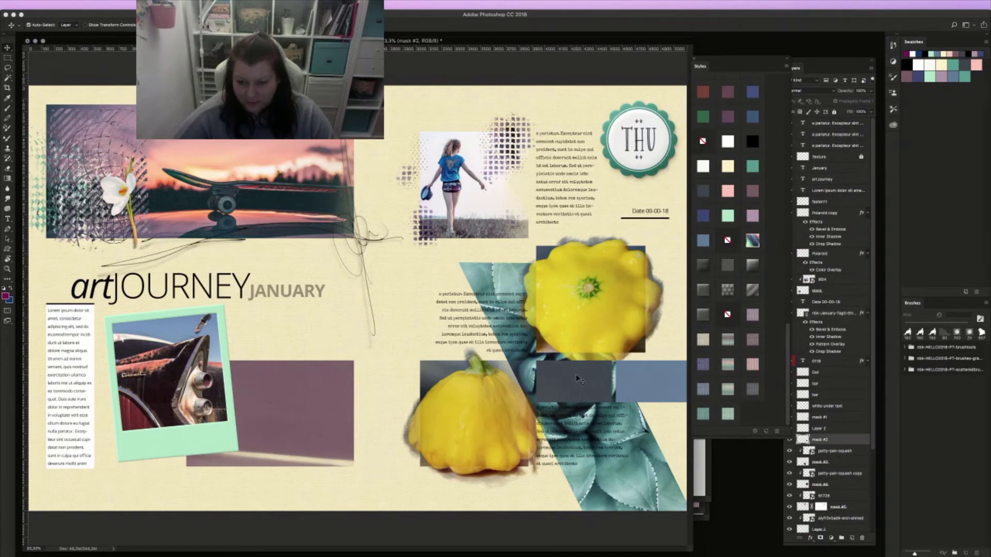
drag(587, 385, 586, 381)
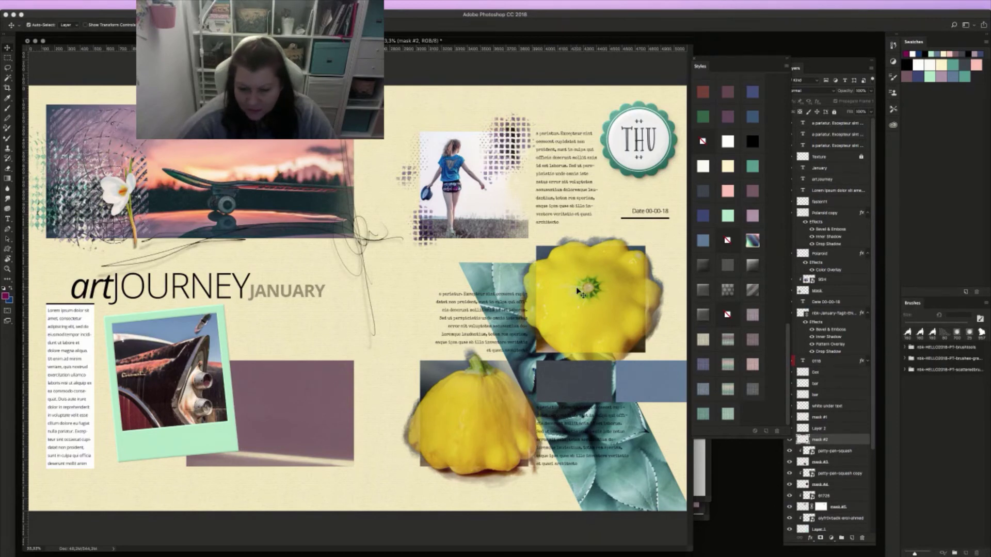
key(Delete)
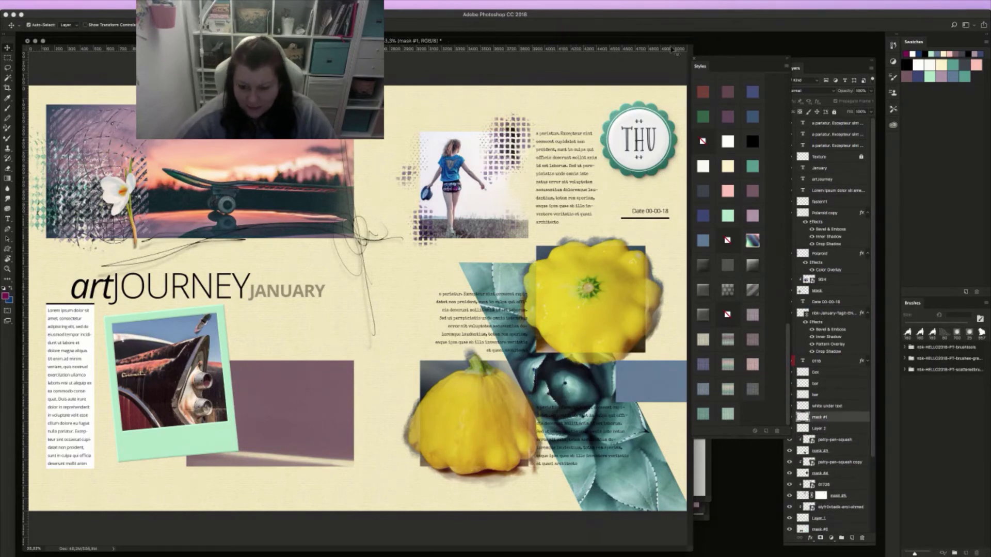
key(Delete)
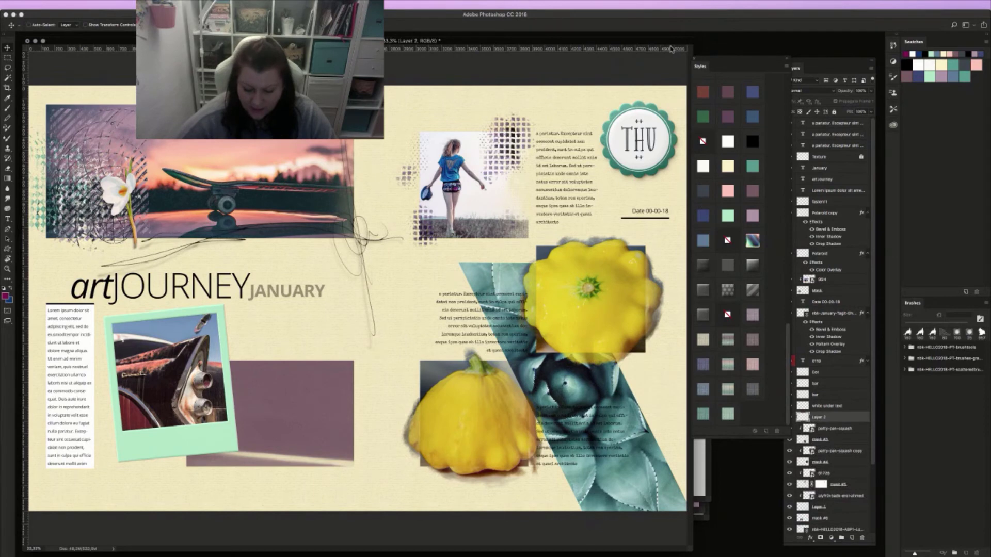
Try the THURSDAY banner tag, Thursday-18, on the teal succulent stripe below the upper squash, and delete it
key(super+shift+p)
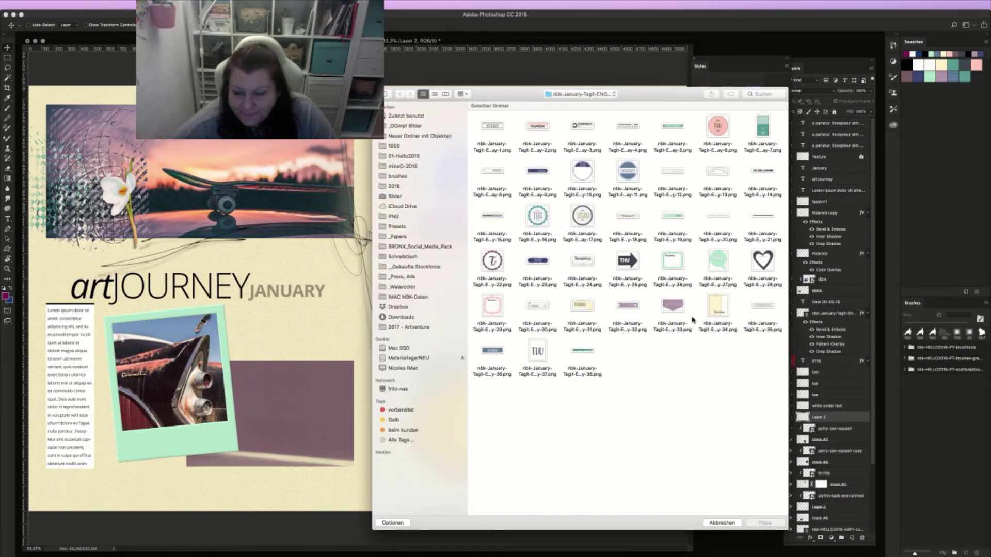
click(632, 219)
double_click(632, 218)
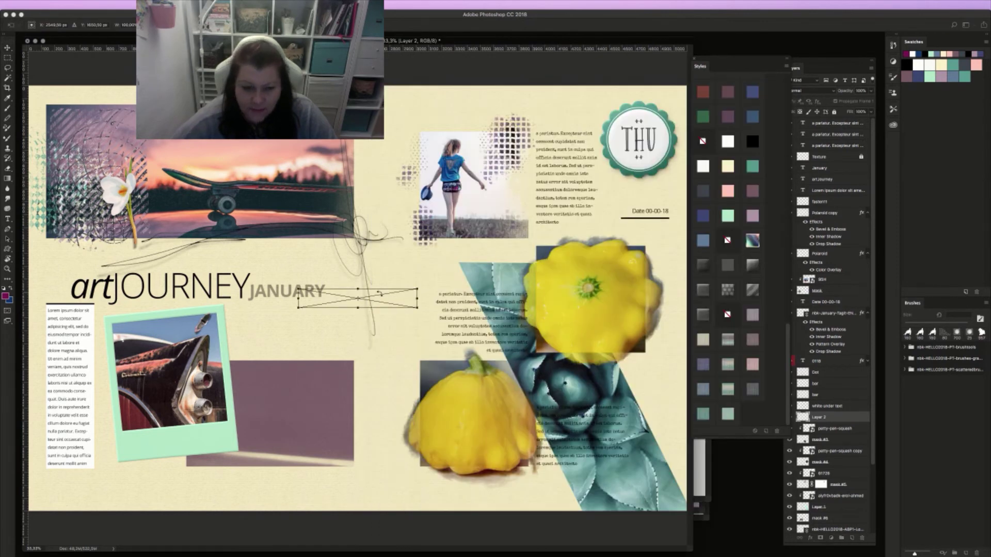
key(Return)
drag(391, 299, 640, 382)
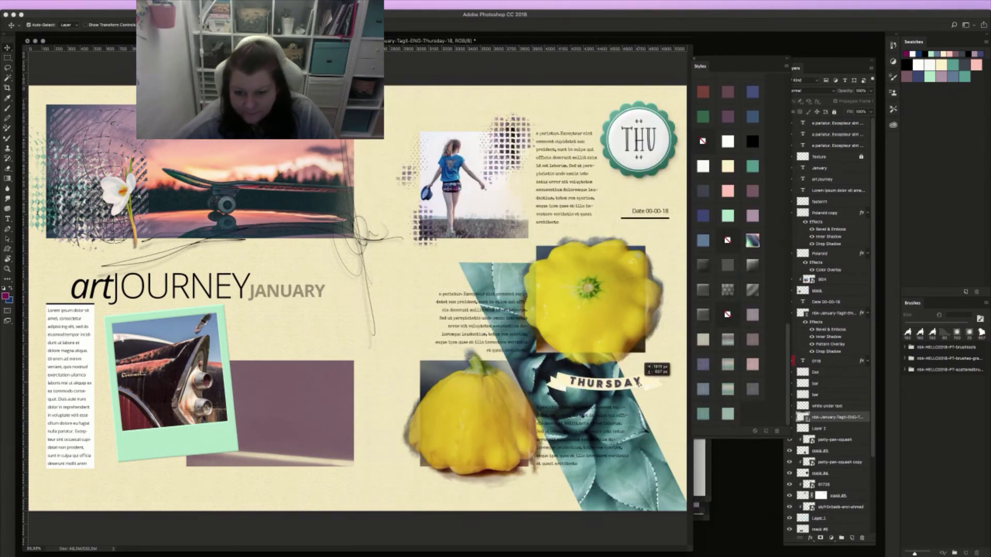
key(Delete)
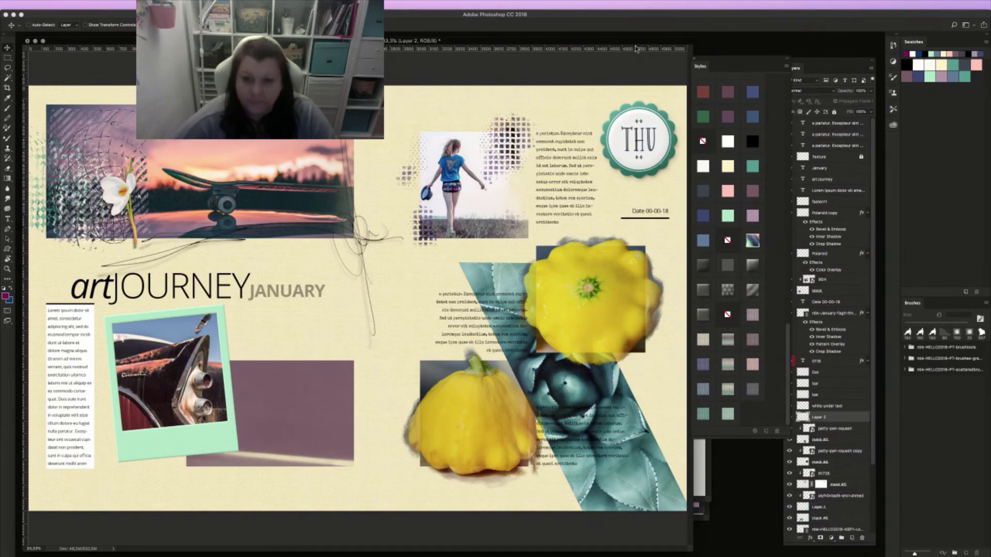
Open the lined note paper TagIt-35.png from the nbk-HELLO2018-TagIt folder and bring it into the spread behind the lower text block
key(super+o)
key(super+Up)
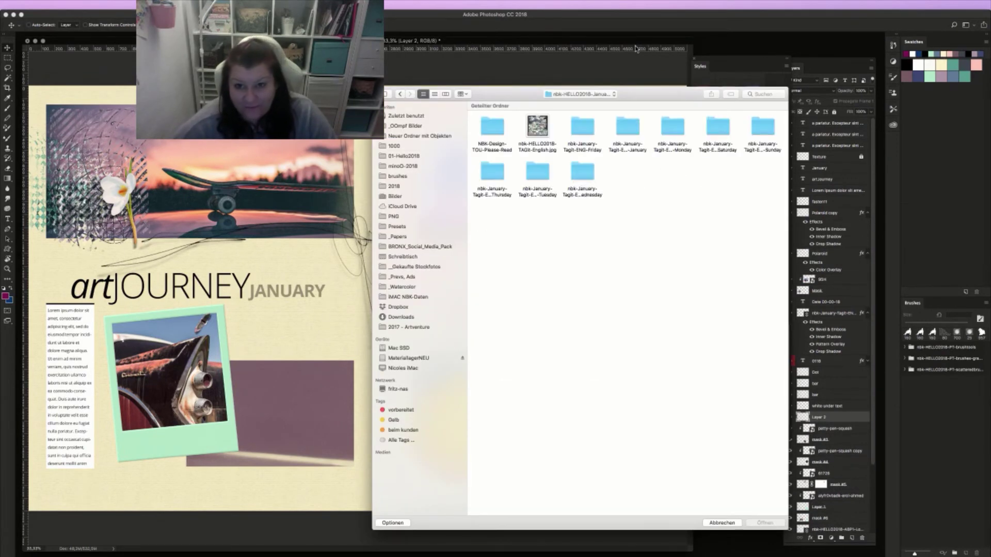
key(super+Up)
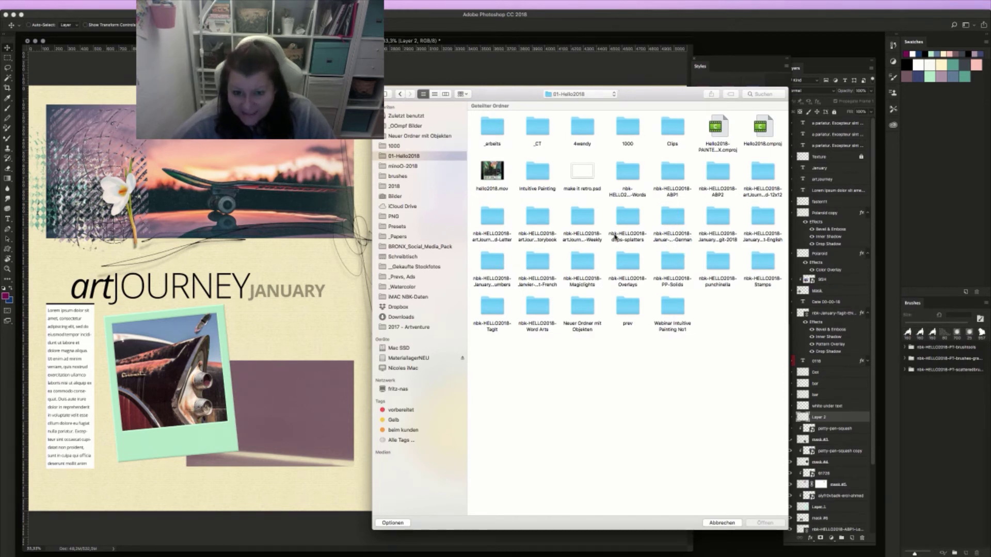
double_click(492, 310)
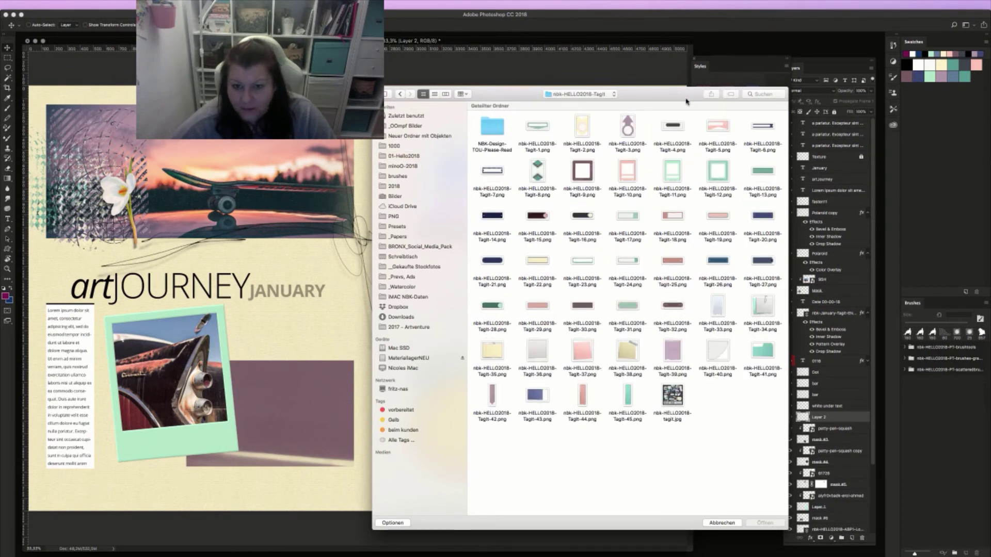
double_click(491, 353)
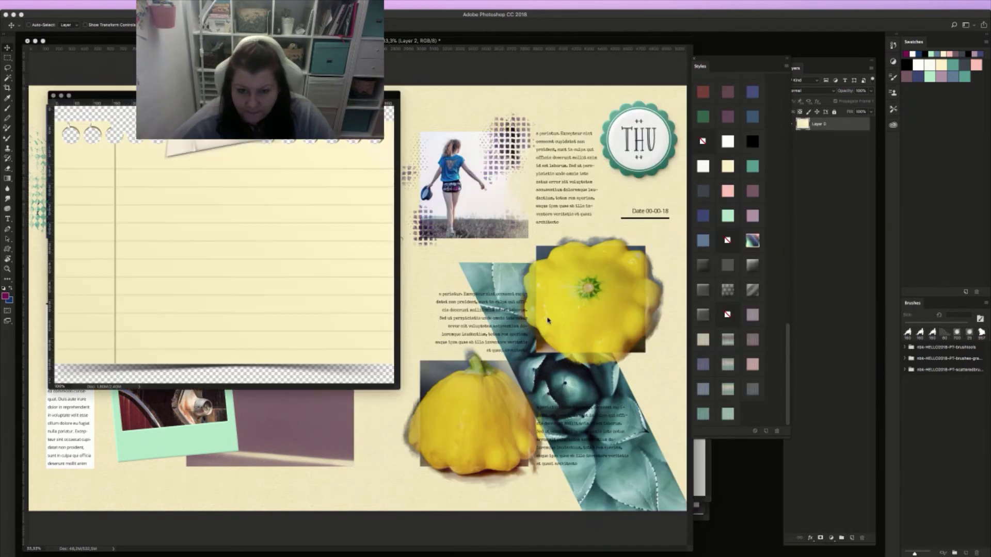
drag(358, 204, 625, 393)
Try tilting the note paper and its text slightly counterclockwise and moving them down over the lower squash's edge
key(ctrl+t)
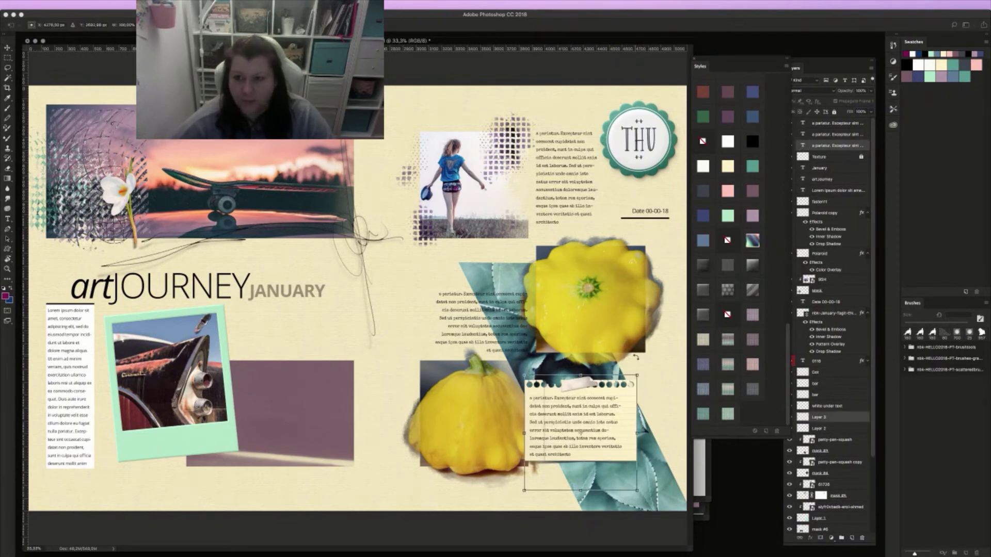
drag(640, 355, 634, 357)
key(Return)
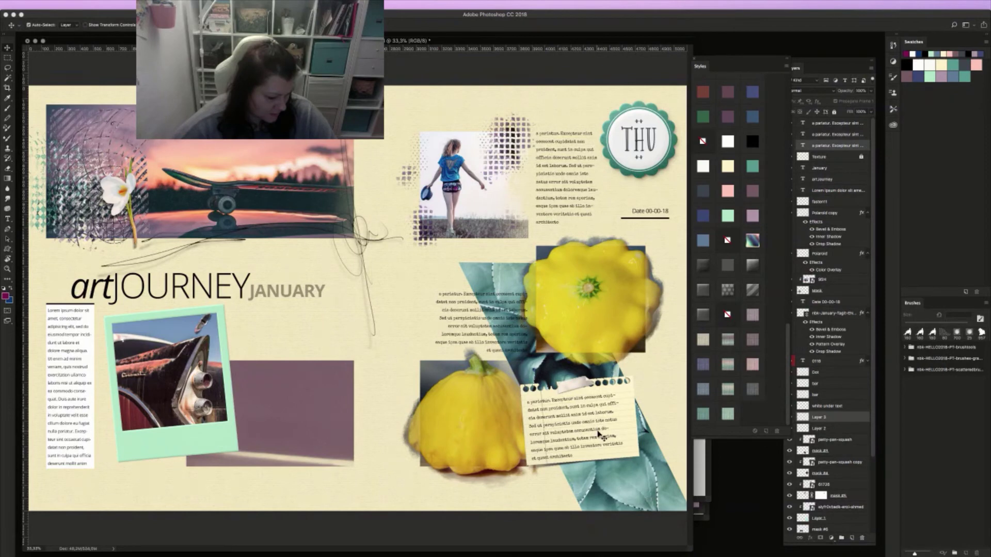
mouse_move(598, 435)
mouse_down()
mouse_move(579, 448)
mouse_move(588, 440)
mouse_up()
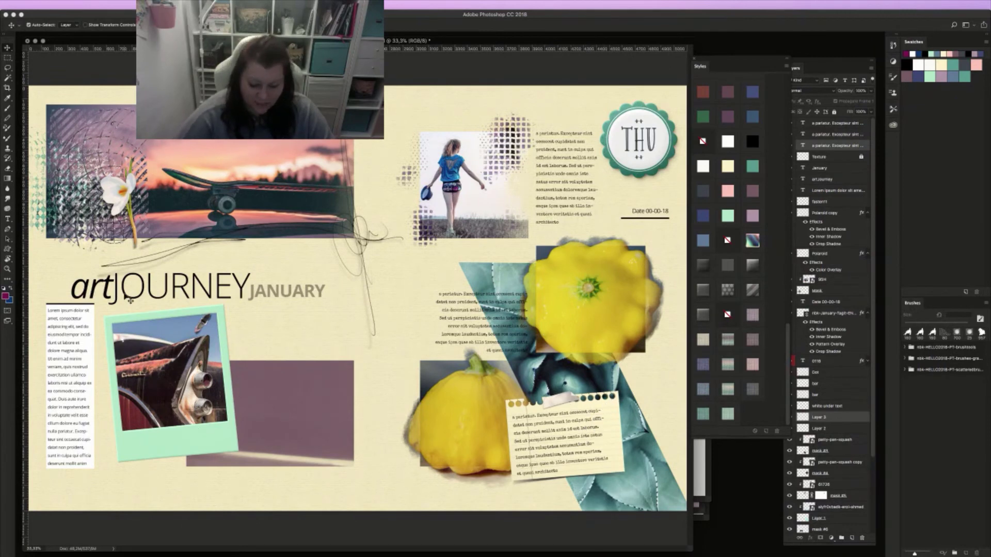
drag(555, 441, 552, 443)
Tilt the note paper and its text slightly clockwise and position them over the succulent stripe beside the lower squash
key(ctrl+t)
drag(582, 352, 607, 349)
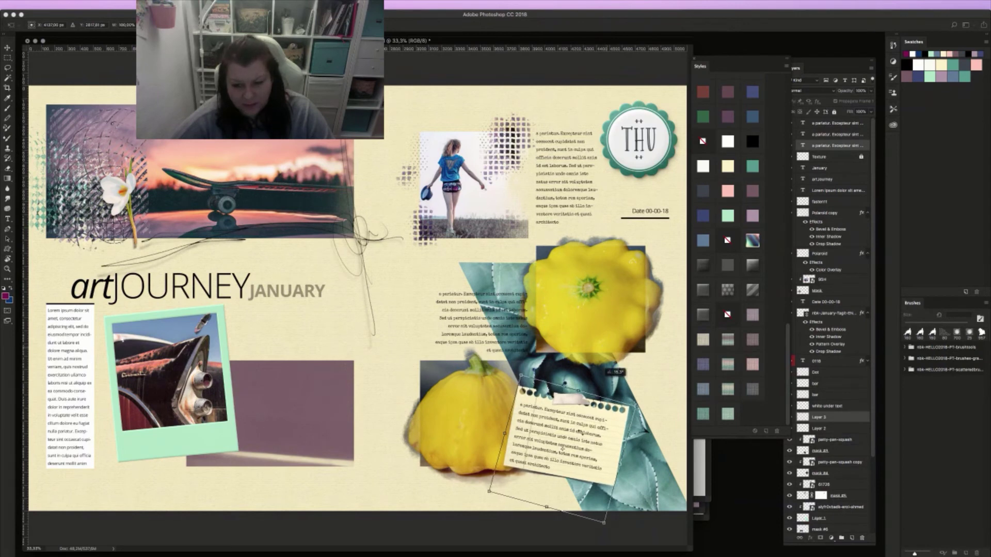
drag(577, 442, 613, 439)
drag(606, 350, 601, 350)
key(Return)
drag(621, 430, 625, 429)
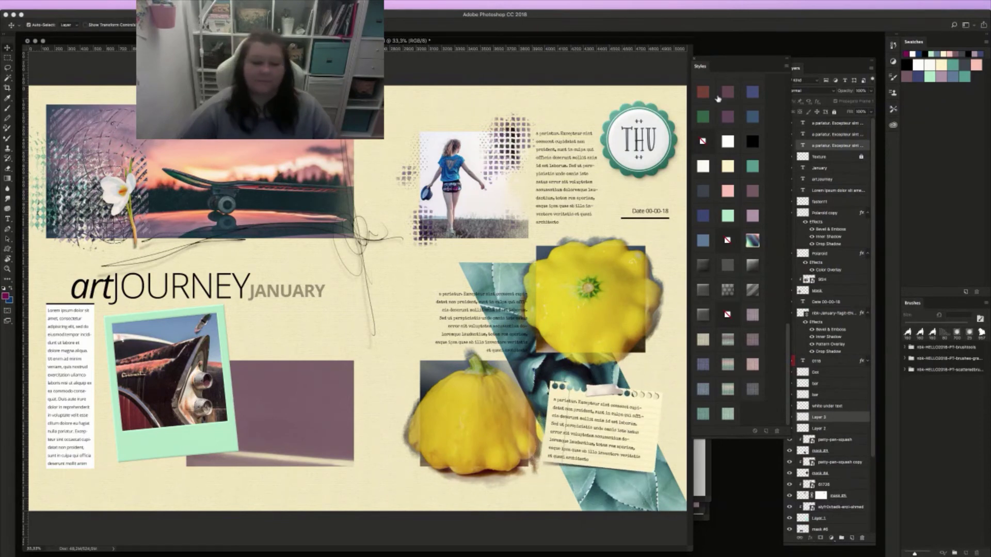
Replace the date placeholder text below the THU tag with January and Week 1 on two lines, enlarging its text box
click(668, 218)
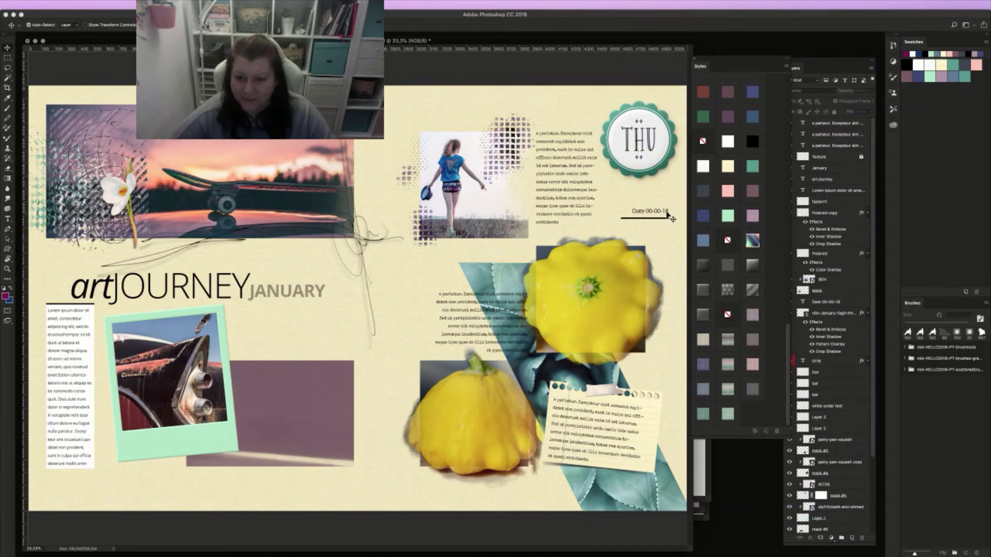
double_click(639, 211)
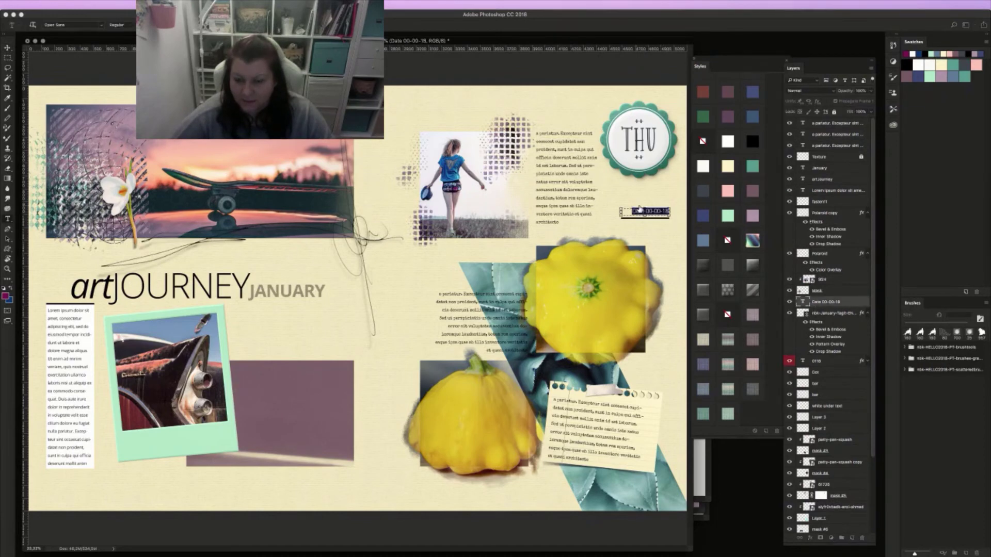
text(Januar)
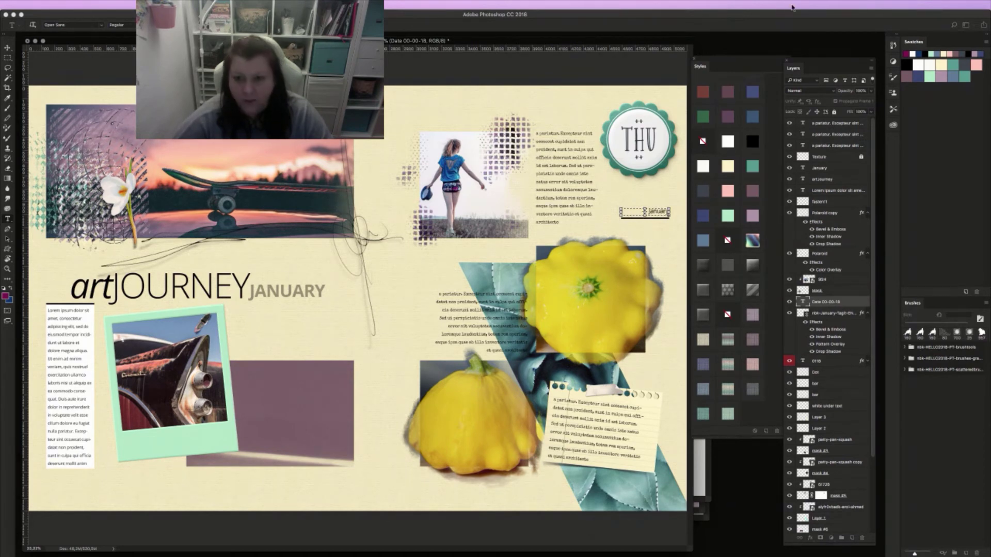
text(y)
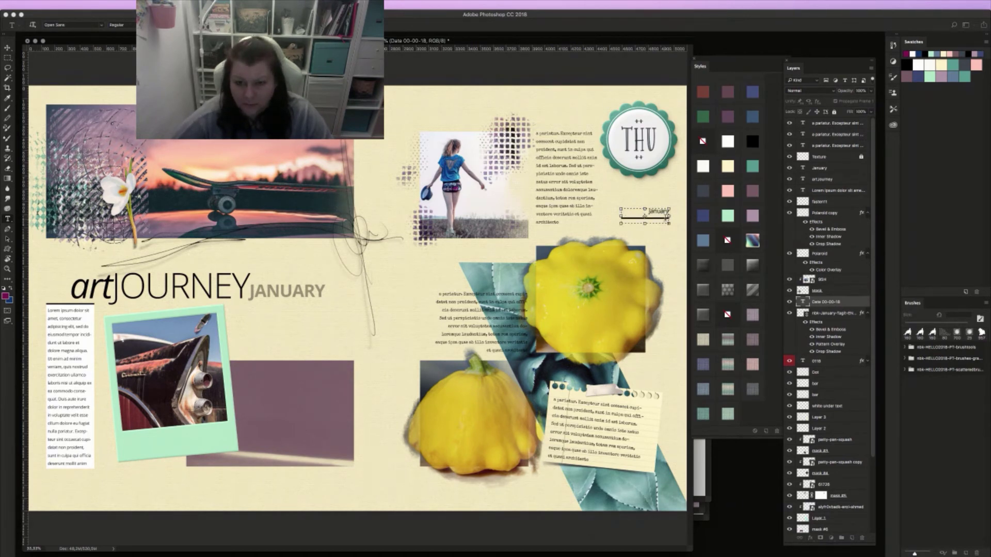
drag(647, 222, 649, 228)
Set the leading of the January Week 1 text to 12 pt and commit the text edit
key(super+a)
key(super+t)
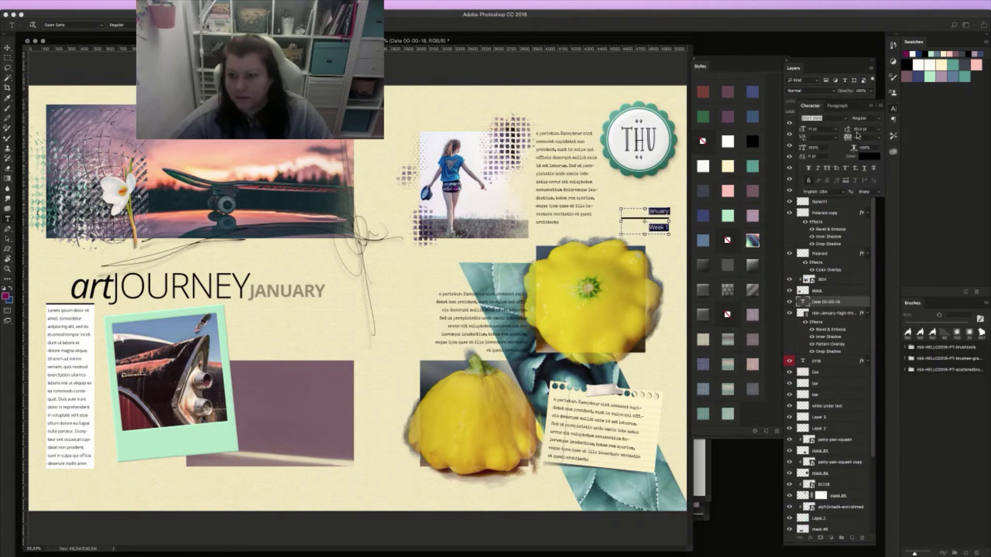
text(1)
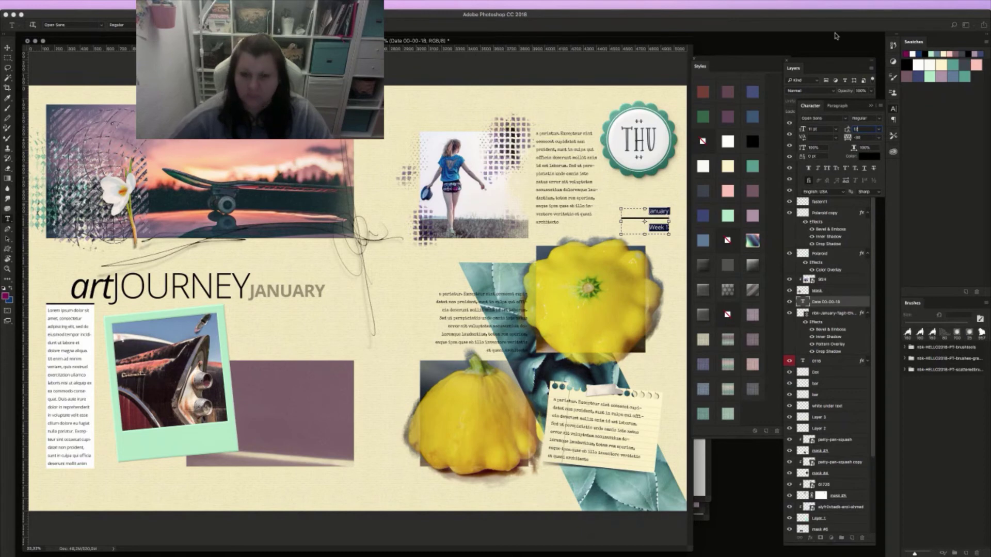
text(2)
click(10, 49)
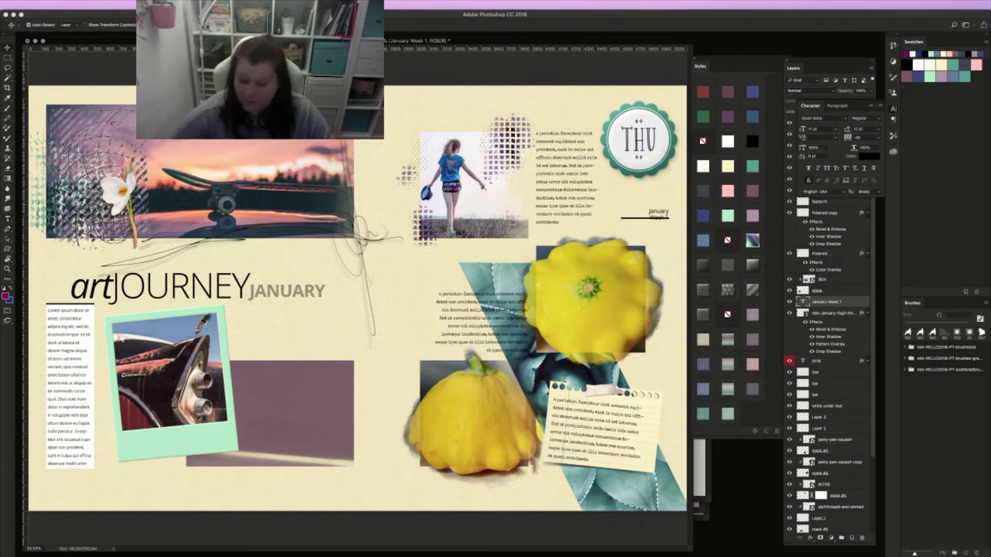
Nudge the January Week 1 text up until both lines sit above the black rule
key(Up)
key(Up)
key(Up)
key(Up)
key(Up)
key(Up)
key(Up)
key(Up)
key(Up)
key(Up)
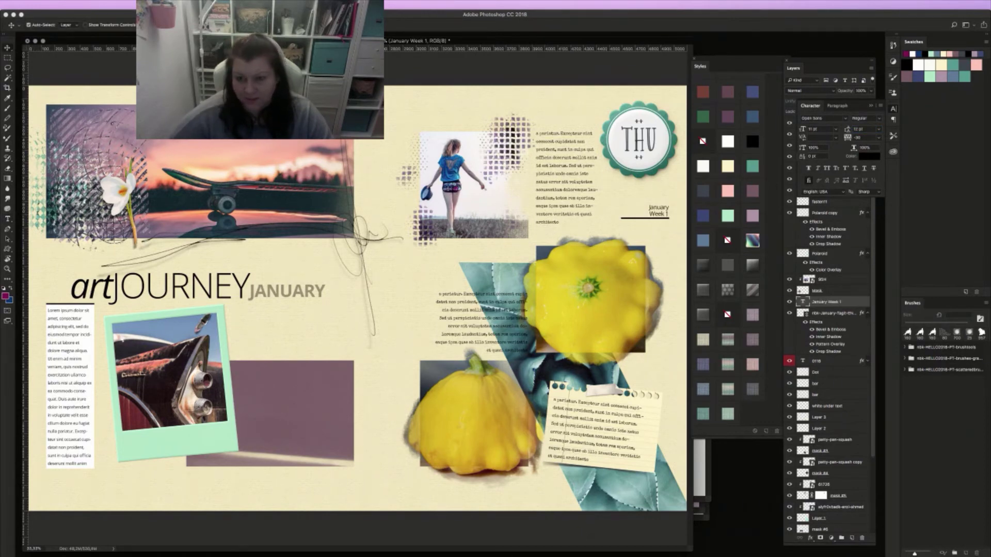
key(Up)
key(Up)
key(Up)
key(Up)
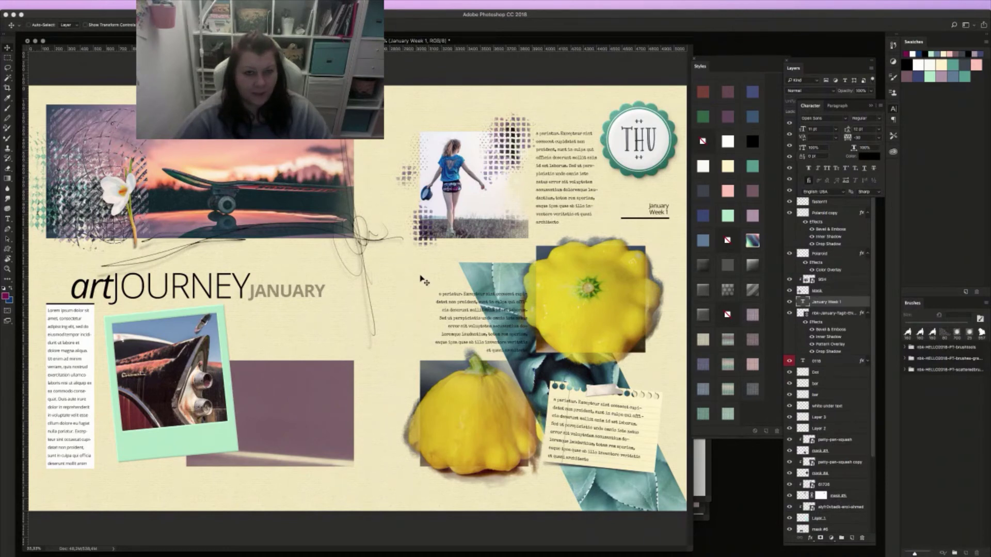
Start saving the spread under a new name in the _CT folder and cancel
key(super+shift+s)
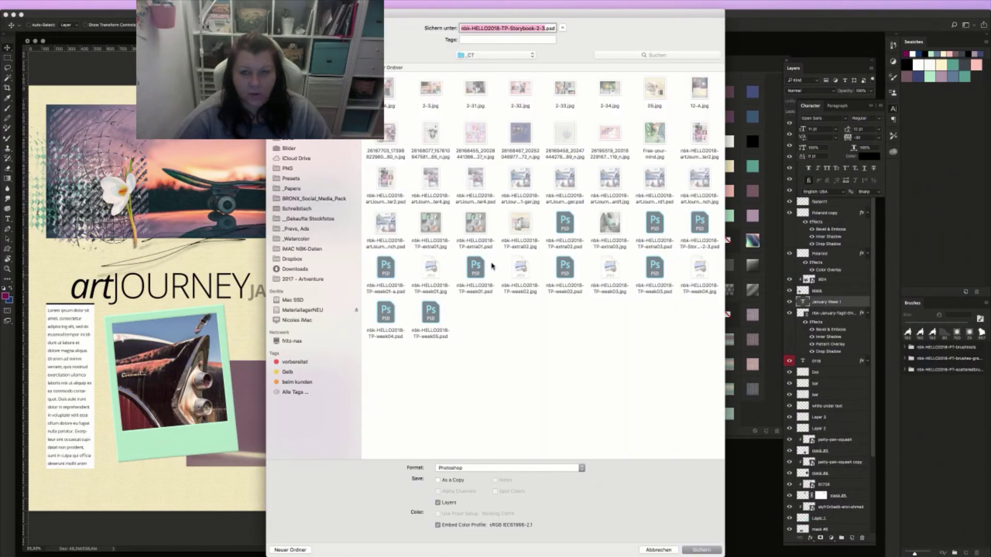
click(656, 546)
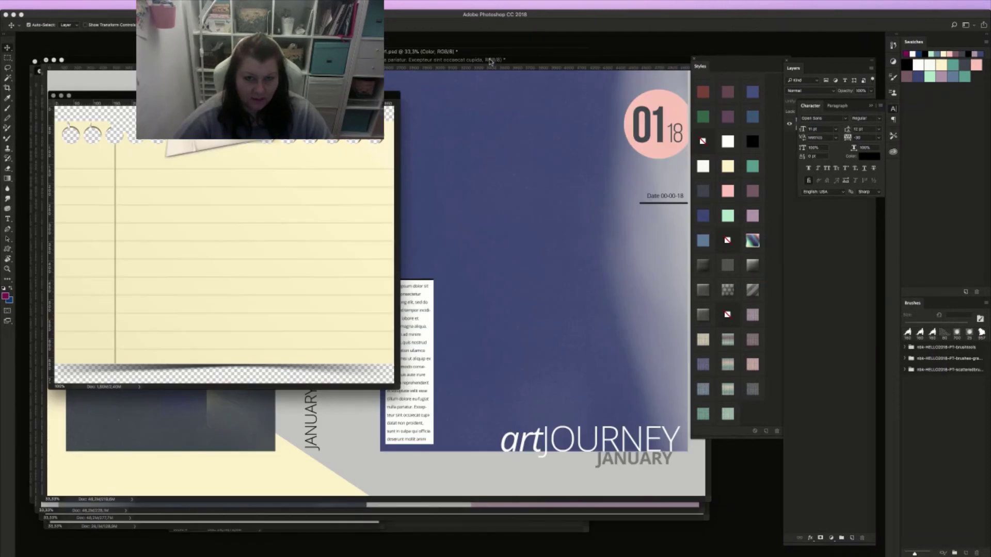
Close the note paper document and the open unused art journal template documents without saving changes
key(super+w)
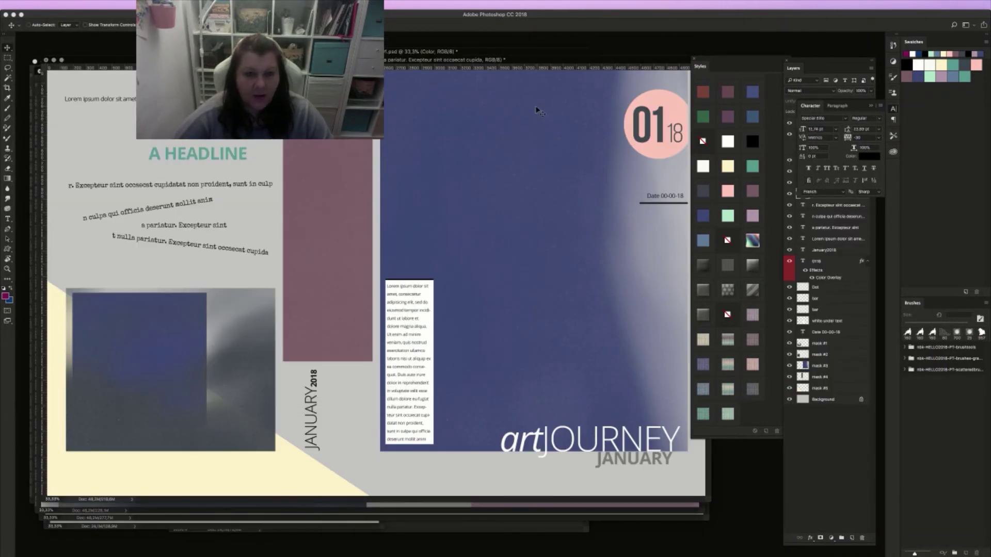
key(super+w)
click(463, 179)
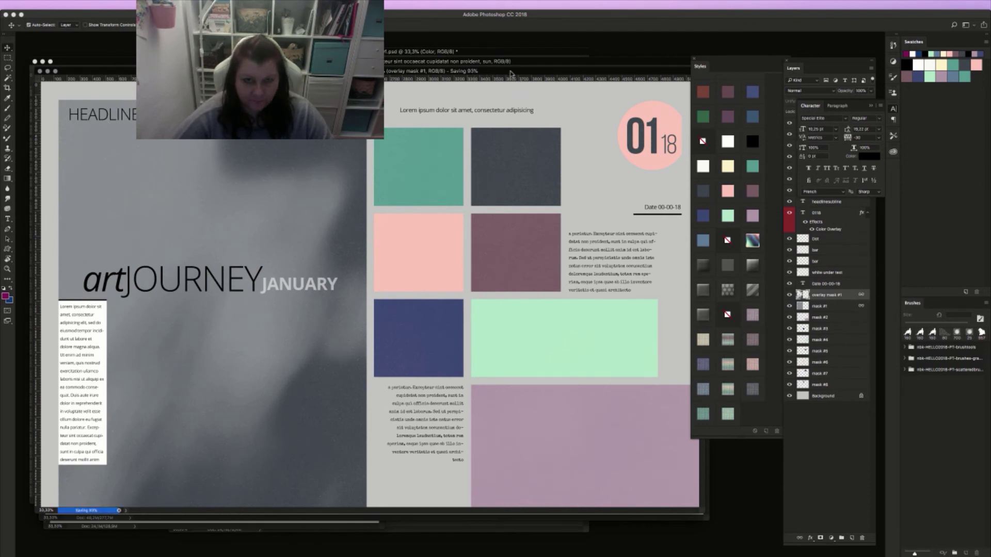
key(super+w)
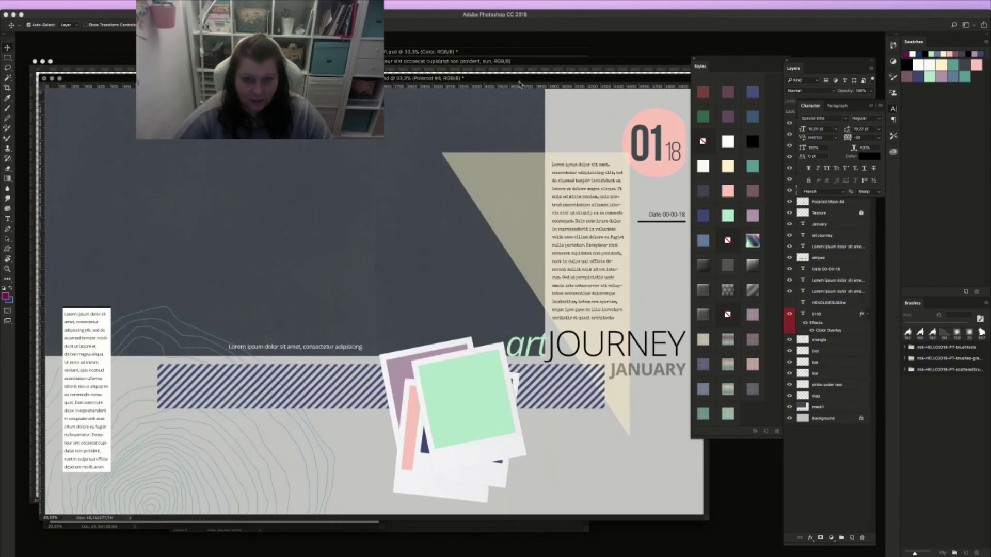
key(super+w)
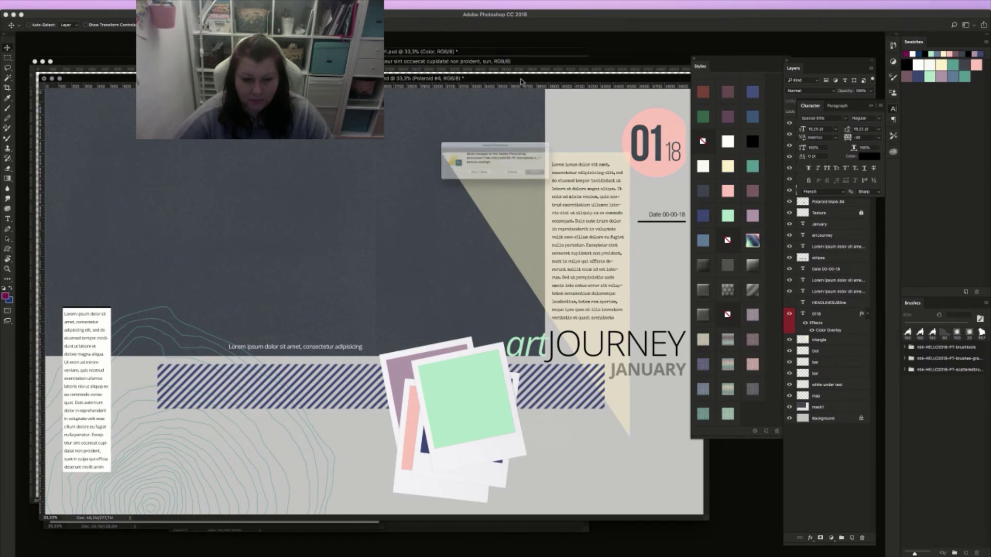
click(468, 179)
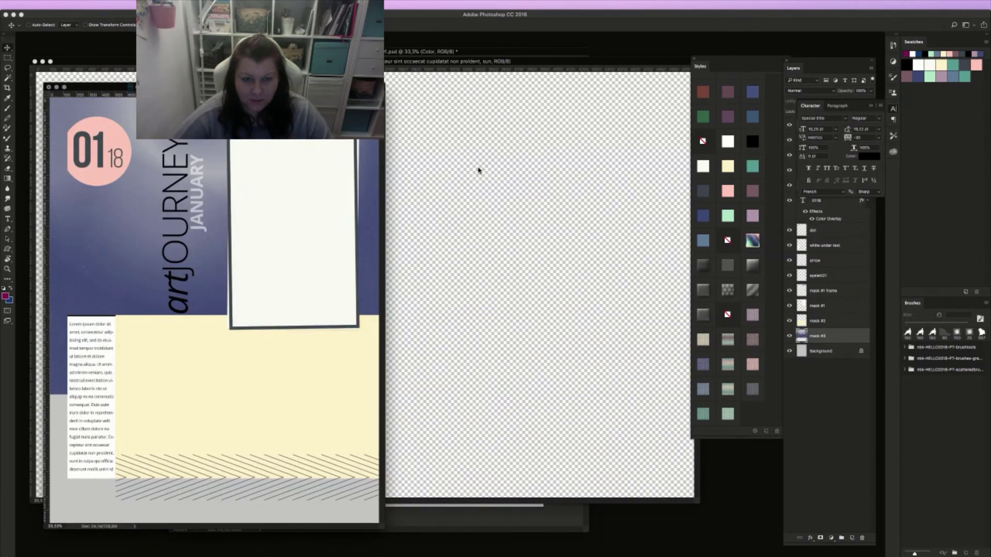
Close the three remaining art journal template documents without saving their changes
key(super+w)
click(482, 179)
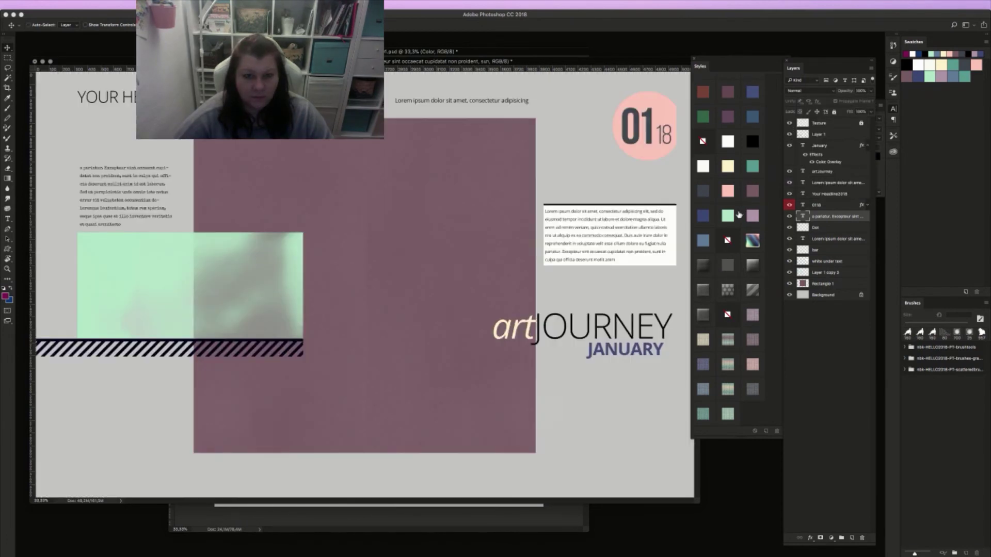
key(super+w)
click(468, 179)
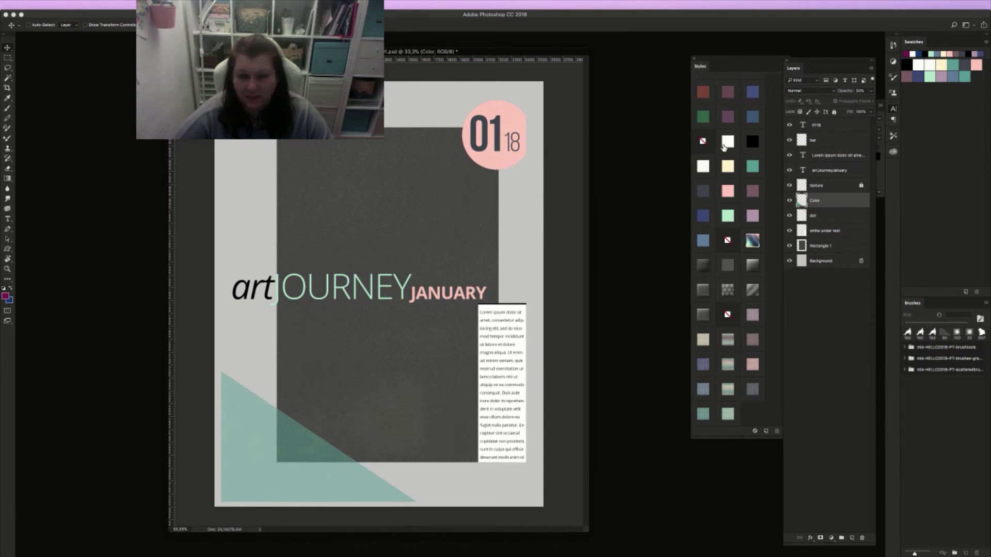
key(super+w)
click(472, 181)
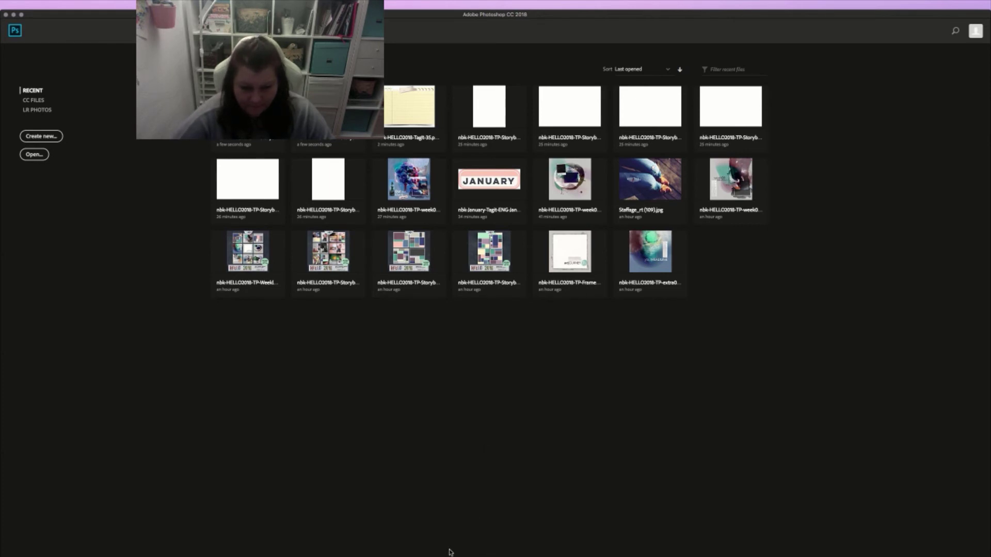
Open the artJourney-TP-Storyboard2.psd template from the 12x12 art journal template folder inside 01-Hello2018
key(super+o)
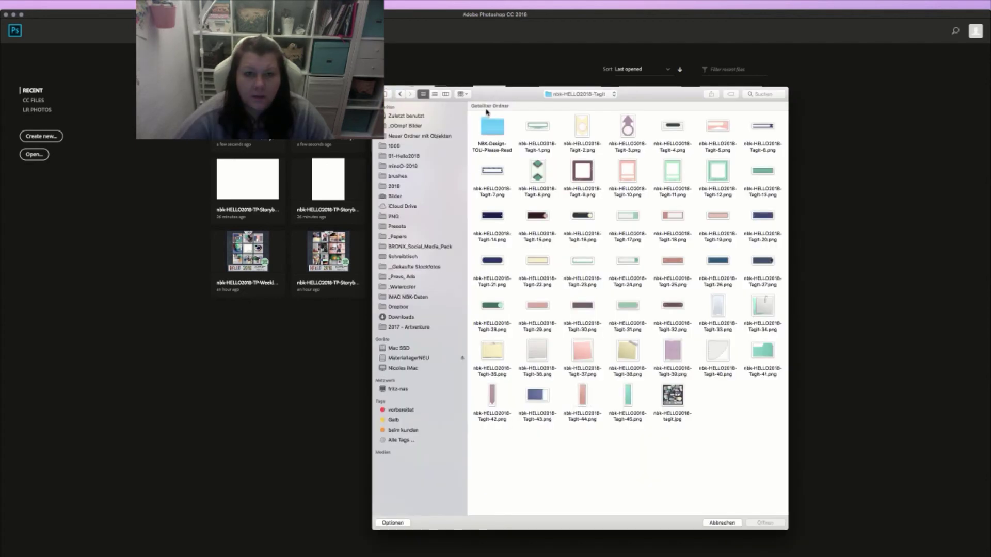
click(580, 94)
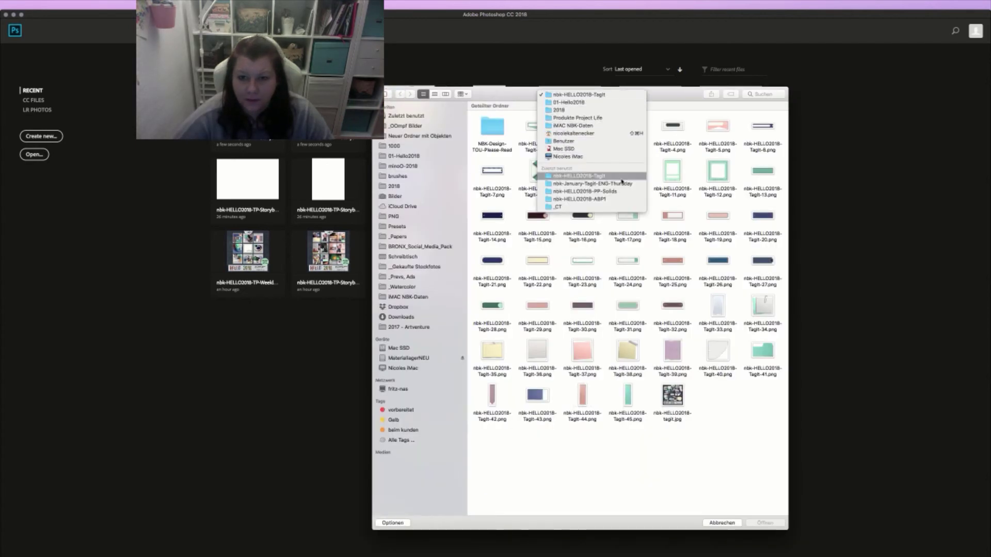
click(568, 102)
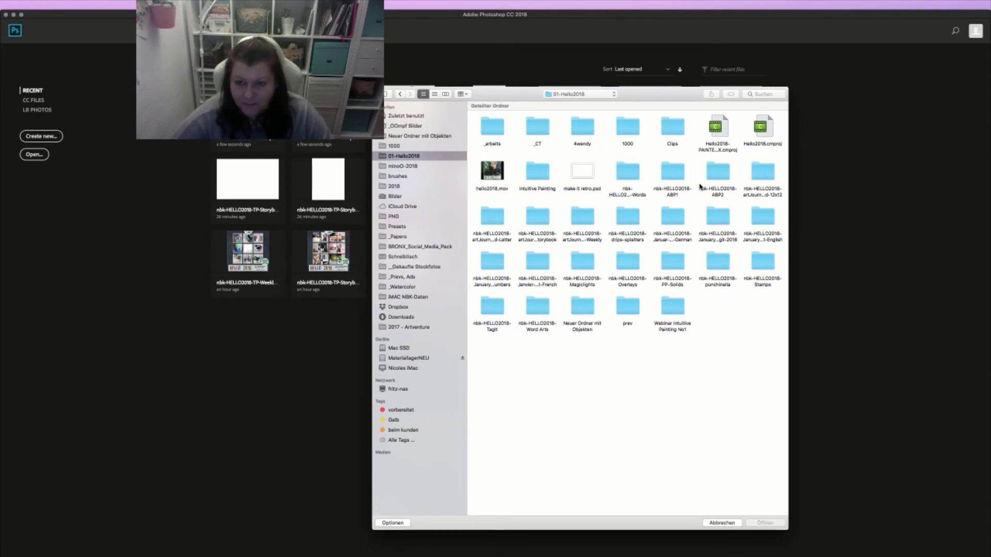
double_click(760, 170)
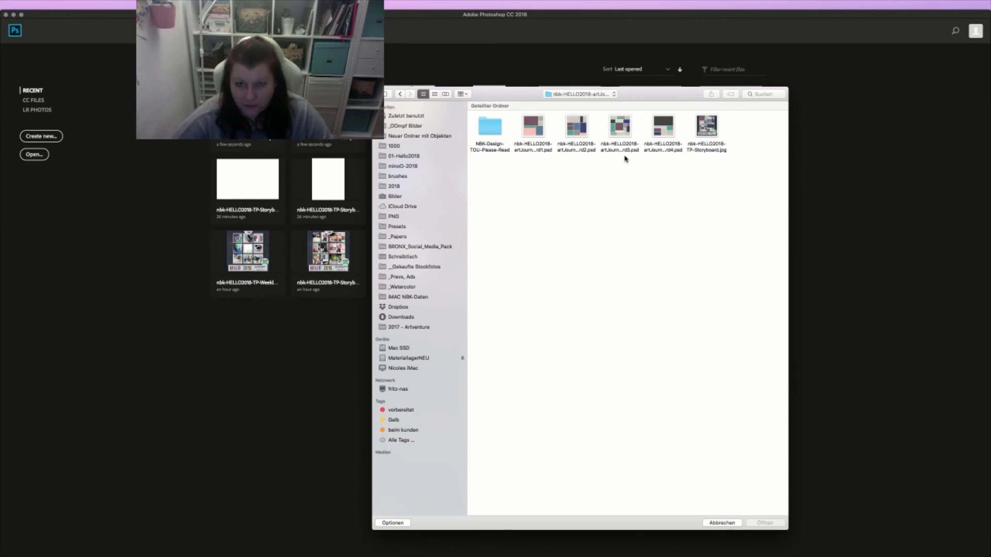
click(576, 127)
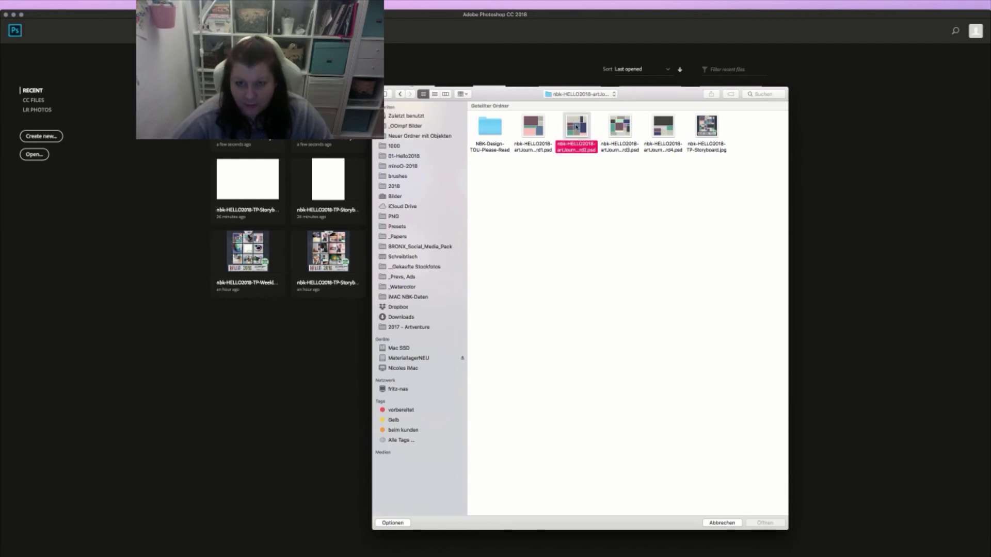
double_click(576, 127)
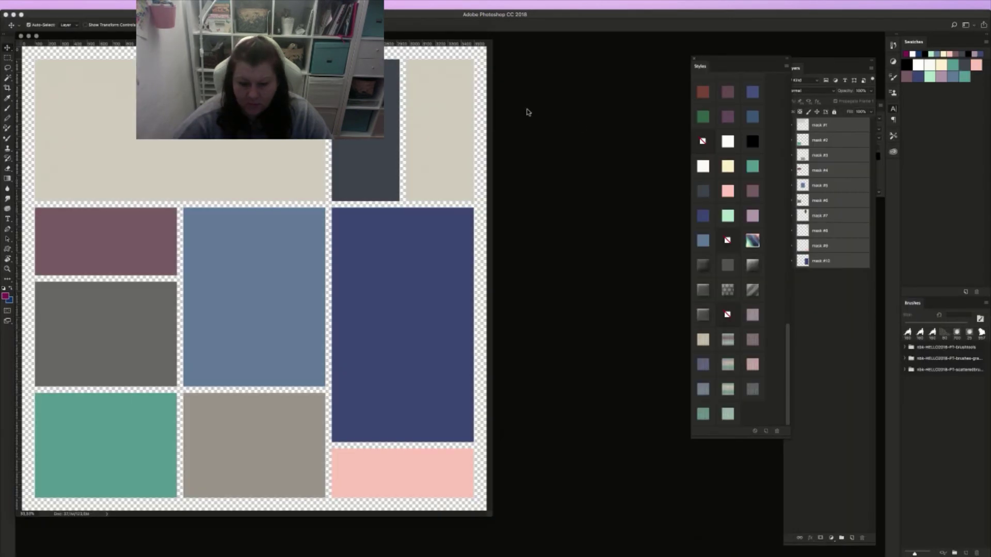
Reposition and slightly enlarge the Storyboard2 document window, and deselect all its mask layers
drag(442, 37, 622, 51)
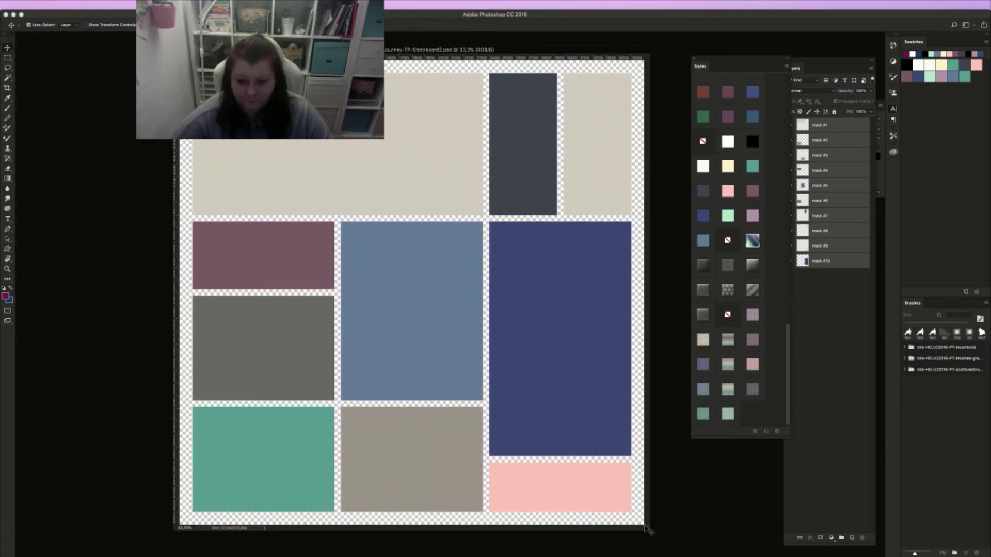
drag(649, 531, 658, 534)
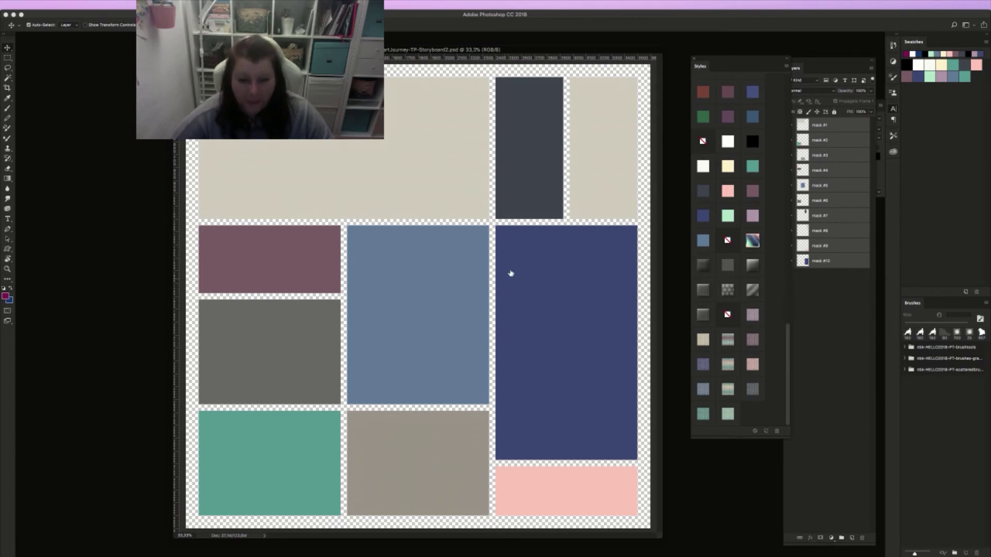
drag(615, 51, 611, 49)
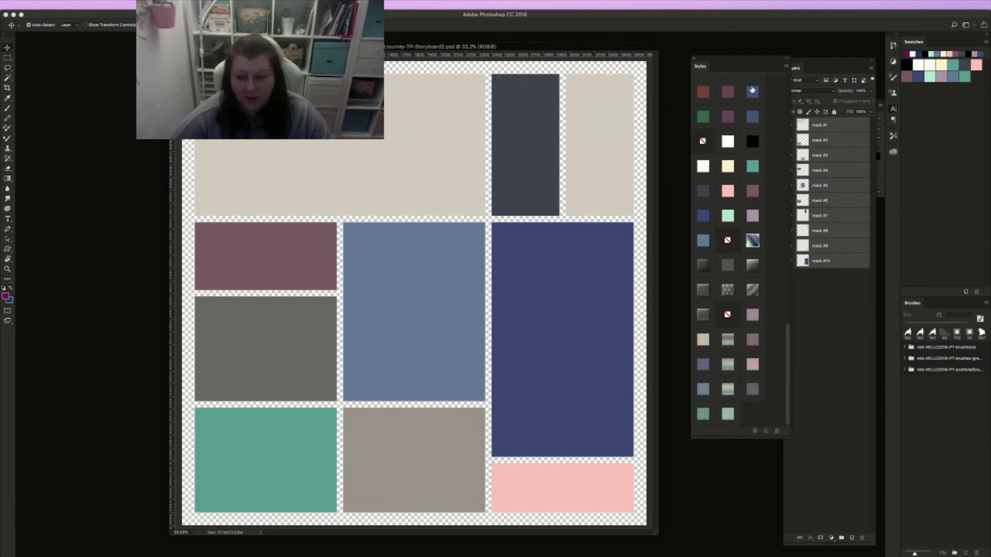
drag(658, 530, 663, 532)
click(827, 317)
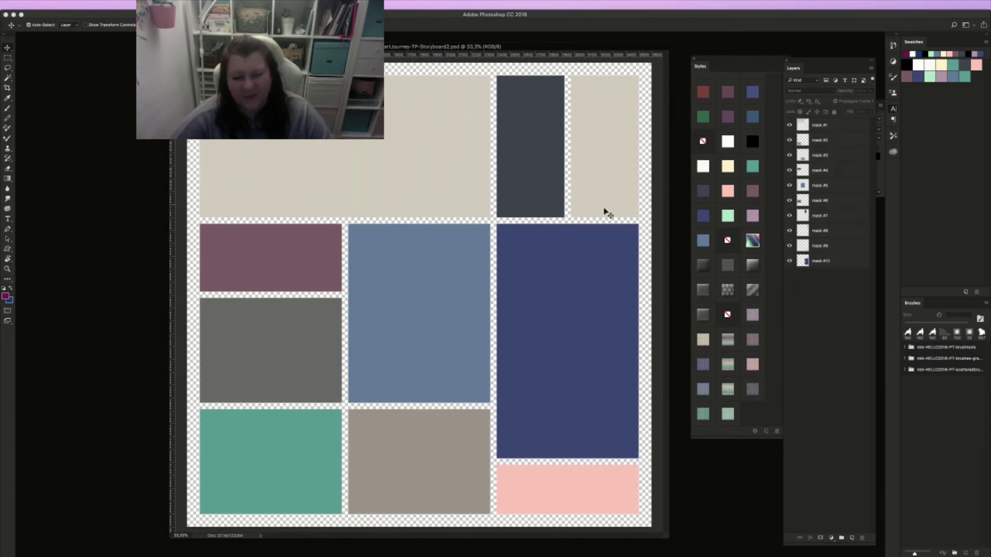
Add a new empty layer and move it beneath mask #10 at the bottom of the layer stack
click(852, 538)
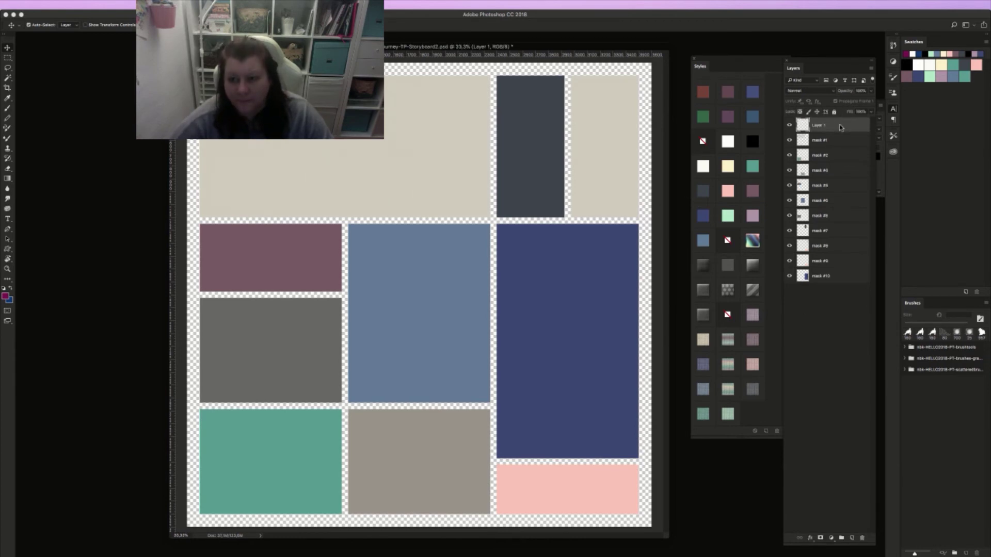
drag(840, 127, 836, 281)
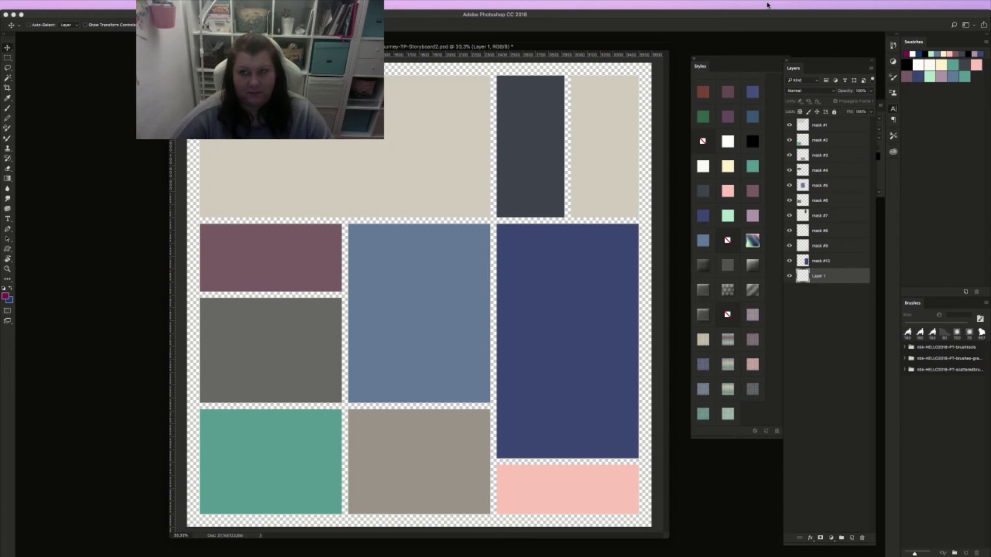
Try filling the new bottom layer with the blue background color and with the magenta foreground color
key(super+BackSpace)
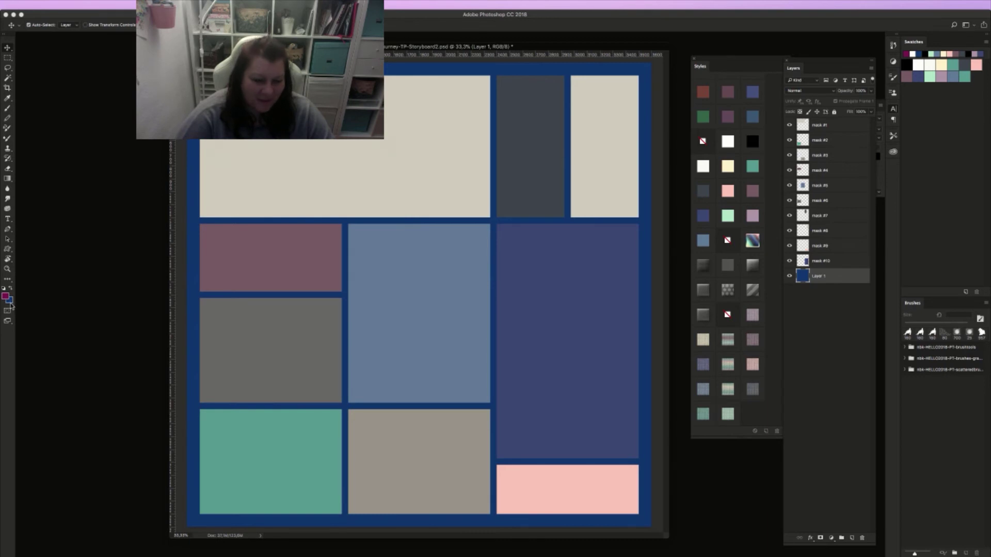
key(alt+super+BackSpace)
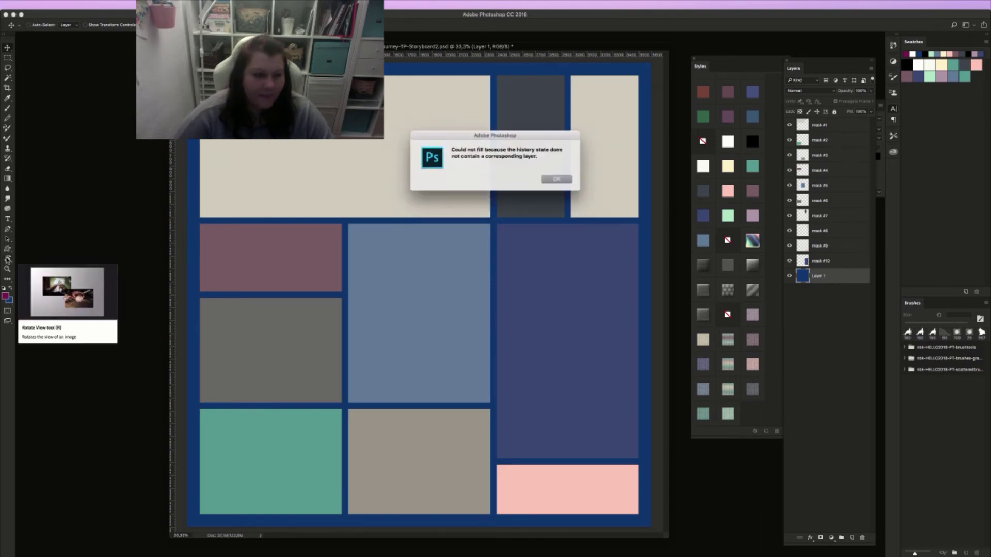
click(560, 180)
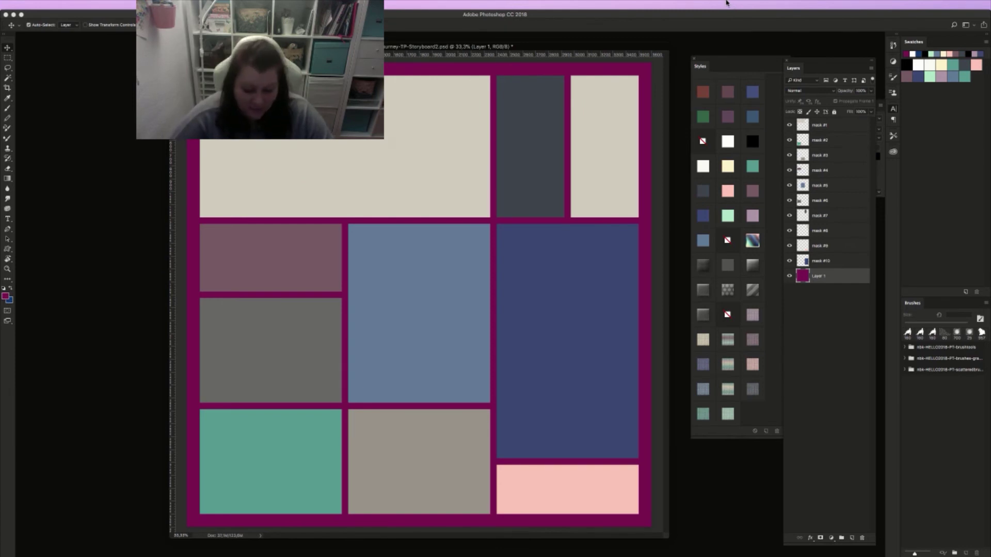
Reset the colors to default black and white, fill the bottom layer with white and lock it
key(d)
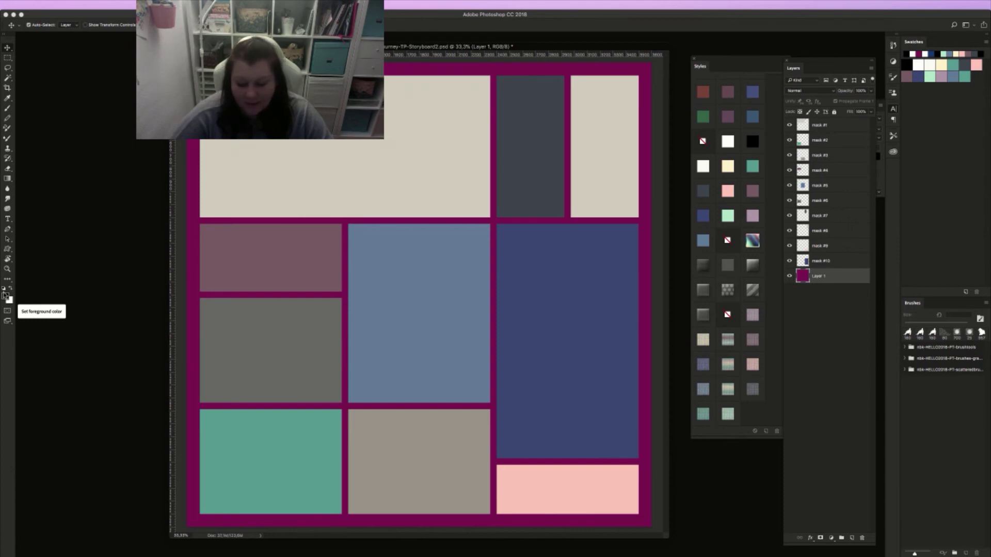
key(super+BackSpace)
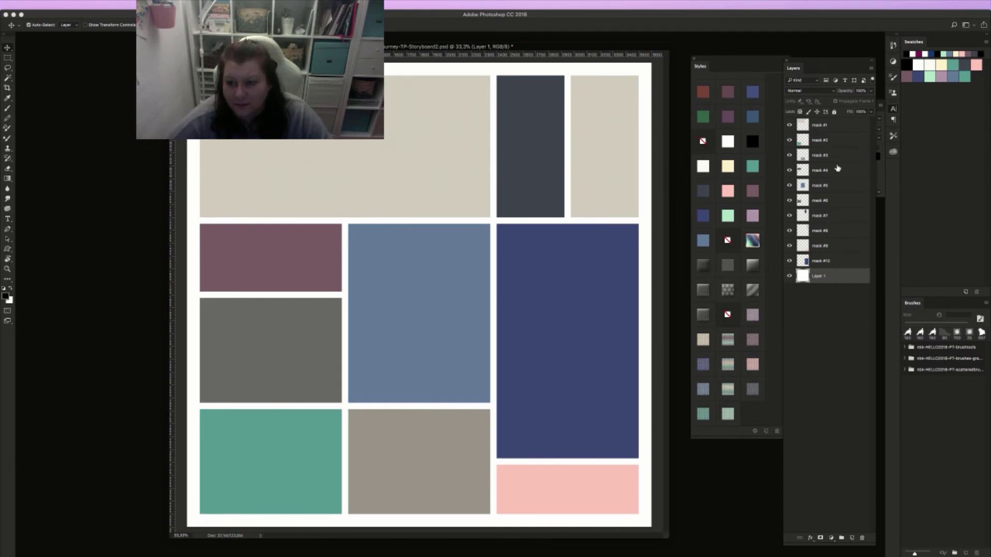
click(834, 112)
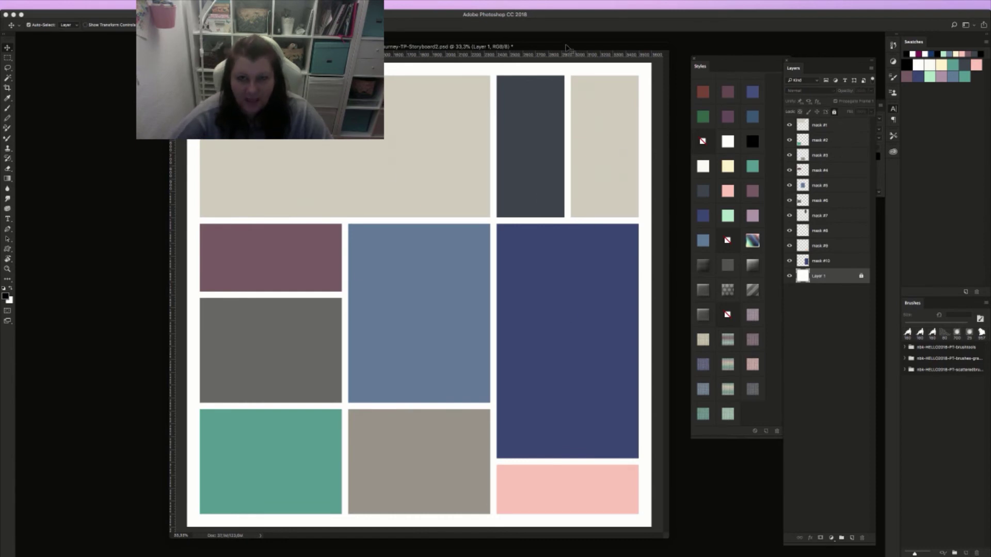
mouse_move(567, 48)
mouse_down()
mouse_move(551, 41)
mouse_move(558, 47)
mouse_up()
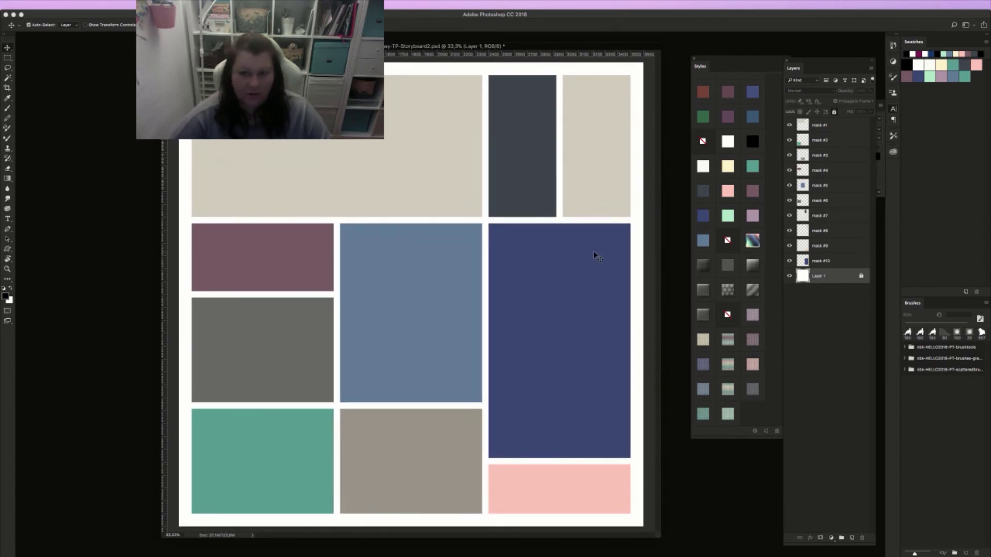
click(649, 204)
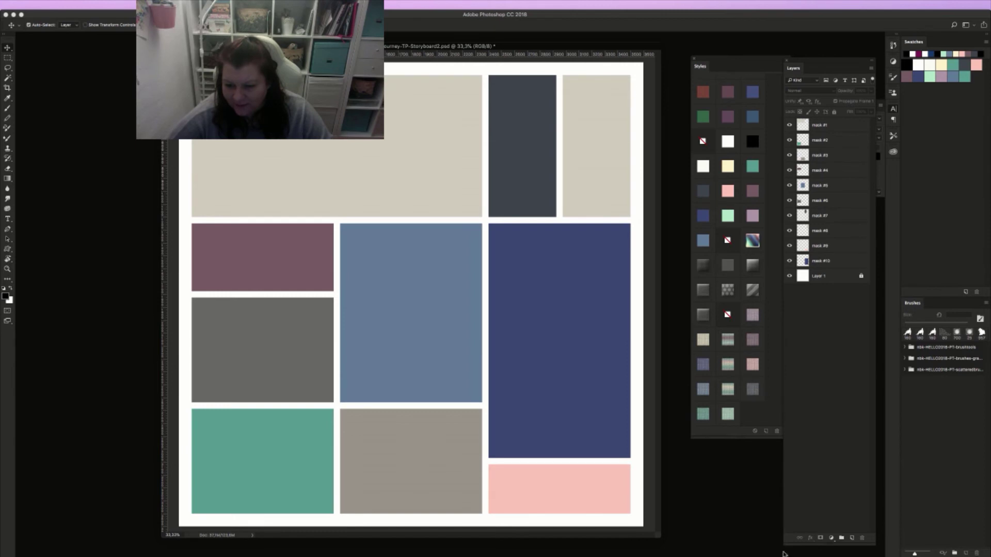
Switch to the image browser showing the _OOmpf Bilder library and clear its selected color filters
key(super+h)
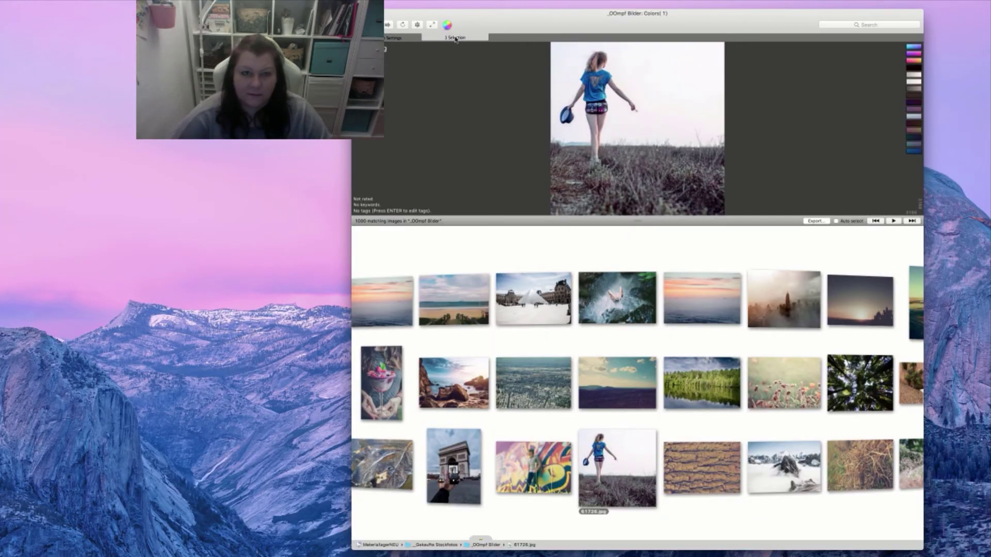
click(401, 38)
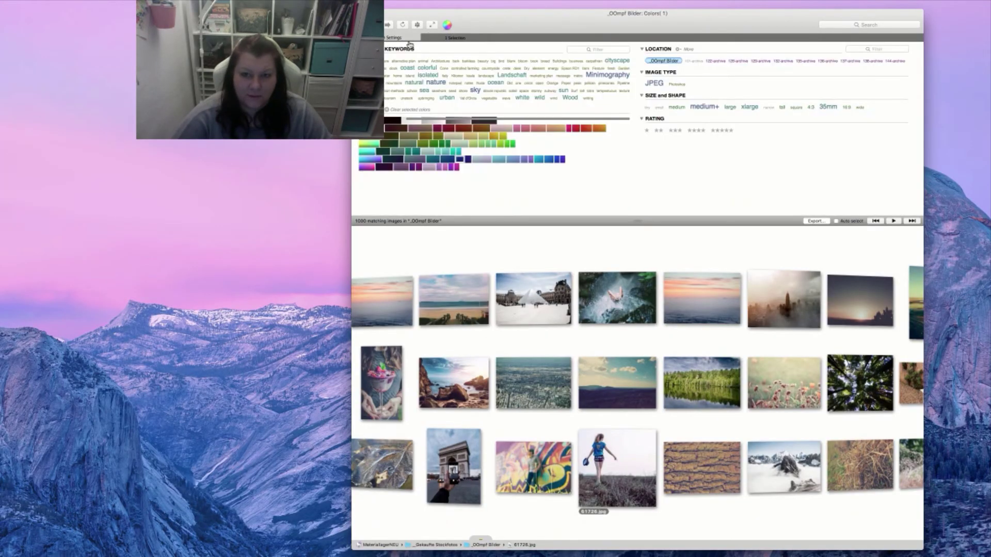
click(365, 150)
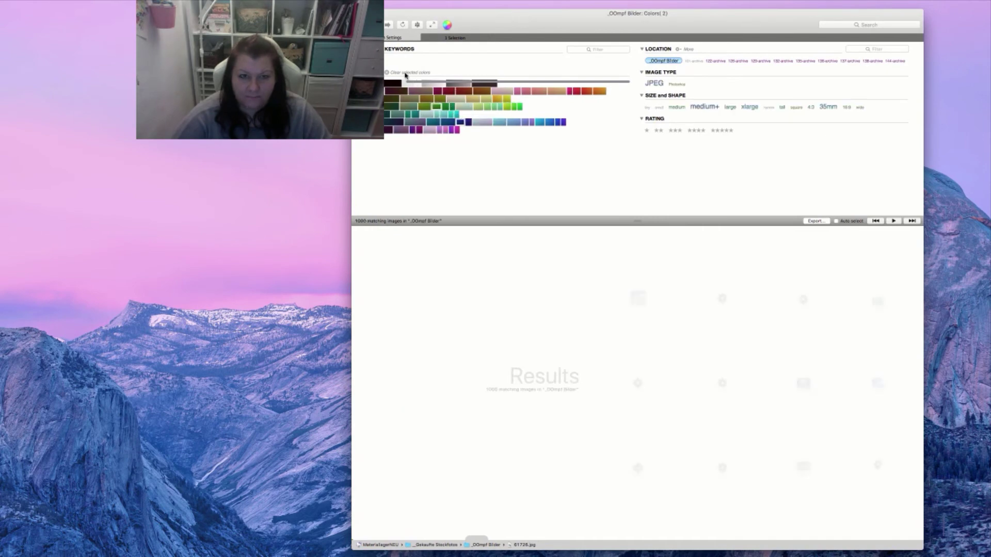
click(405, 74)
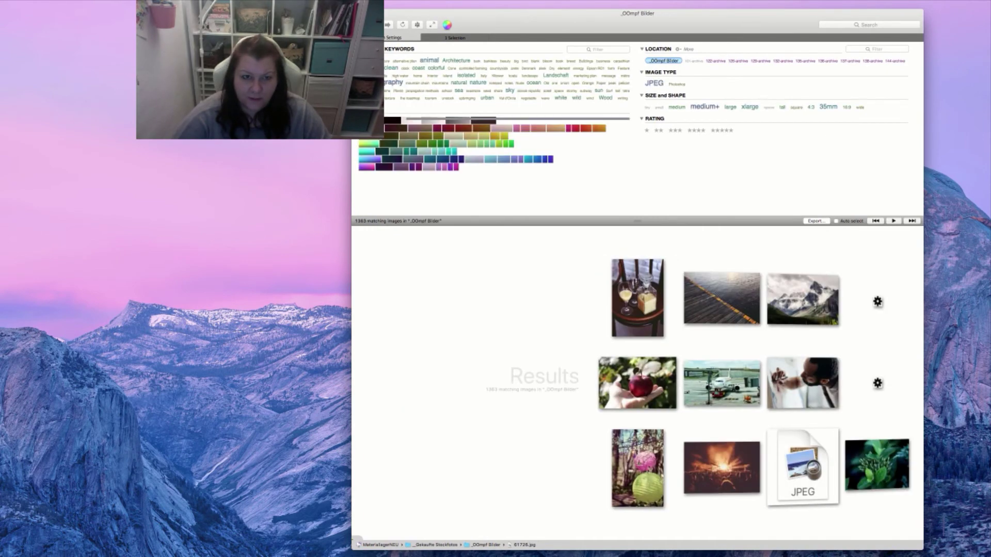
Filter the _OOmpf Bilder library by a green and a turquoise color and browse the matching photos
click(373, 145)
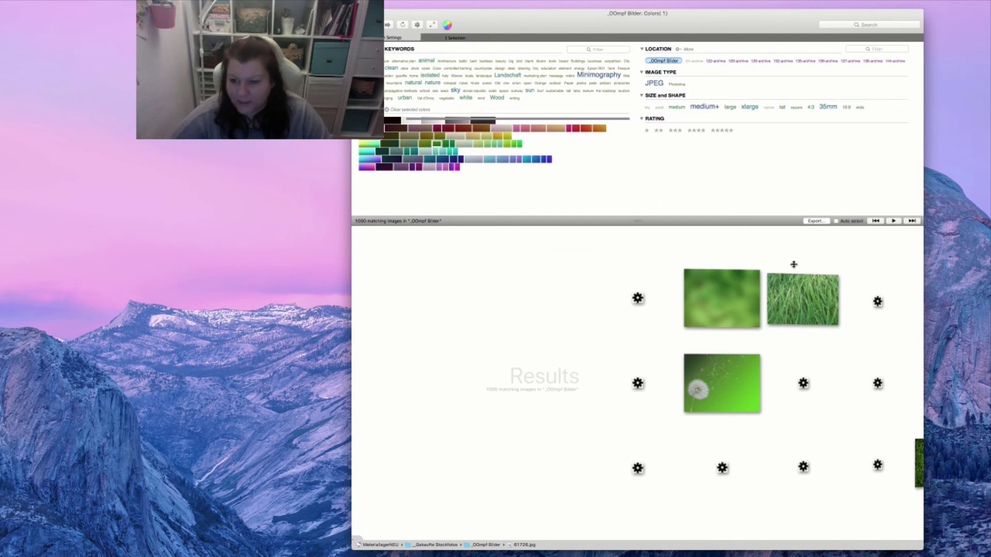
click(367, 153)
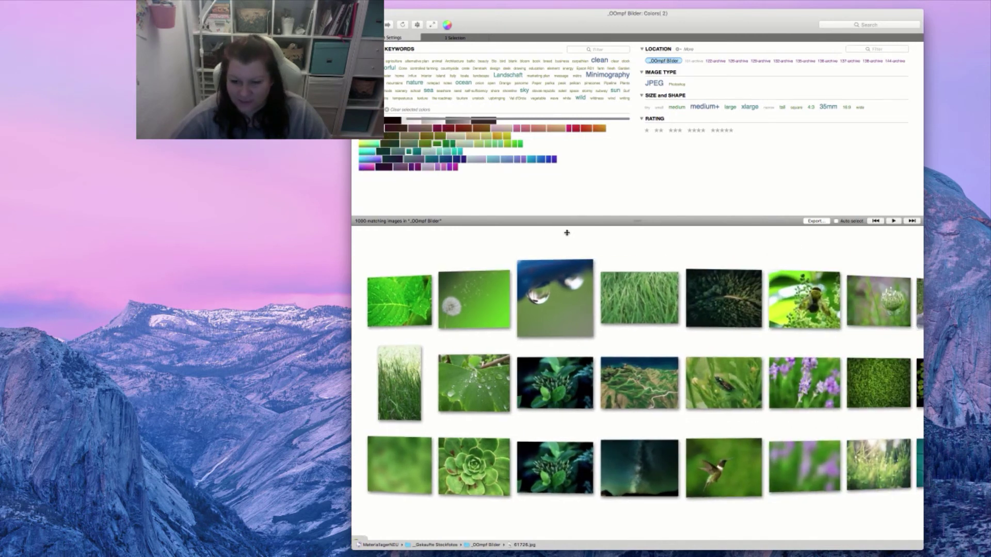
scroll(649, 255, right, 5)
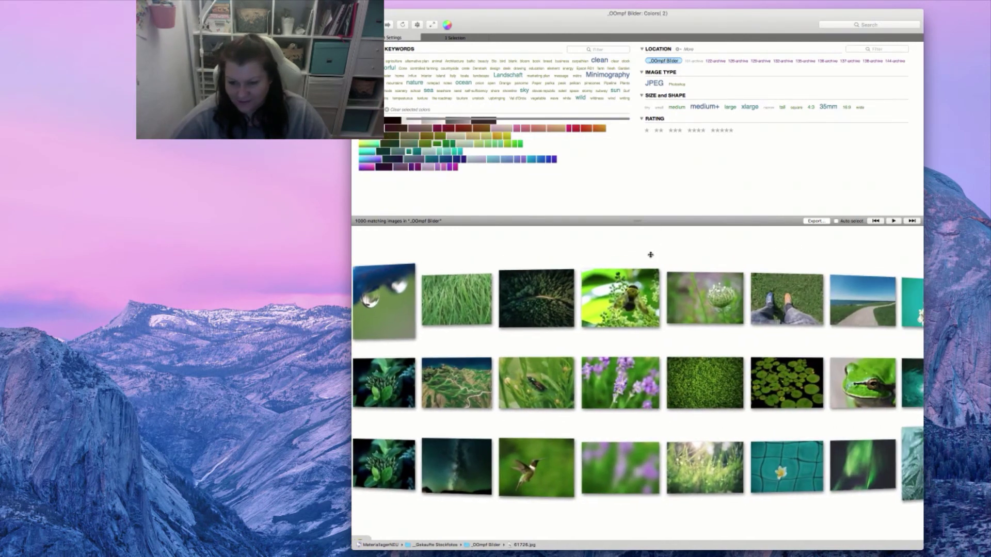
scroll(650, 254, right, 5)
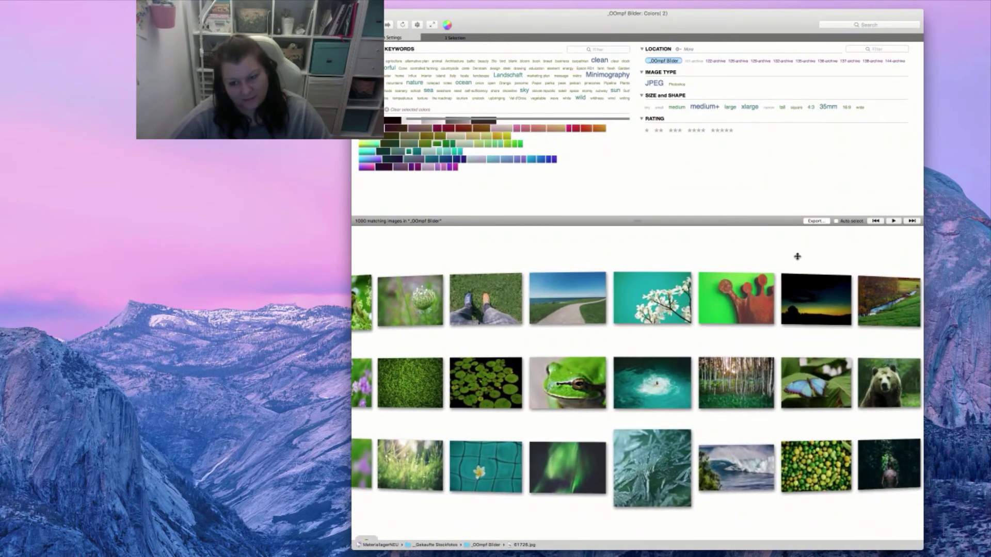
Place the dogwood-flowers.jpg photo into the Storyboard2 document in Photoshop, above the masks, and shift it slightly right and down
click(662, 300)
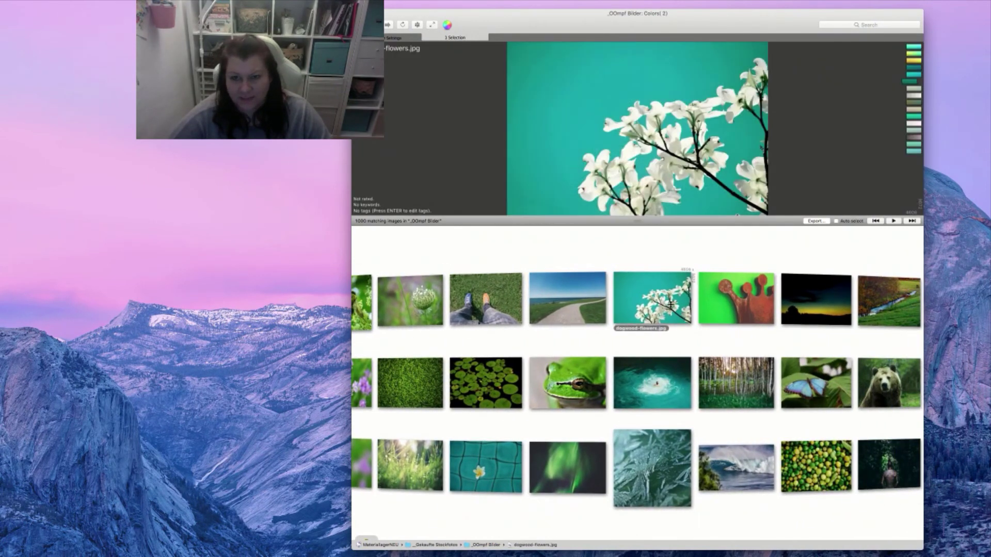
drag(662, 299, 449, 212)
key(super+Tab)
drag(529, 233, 494, 236)
key(Return)
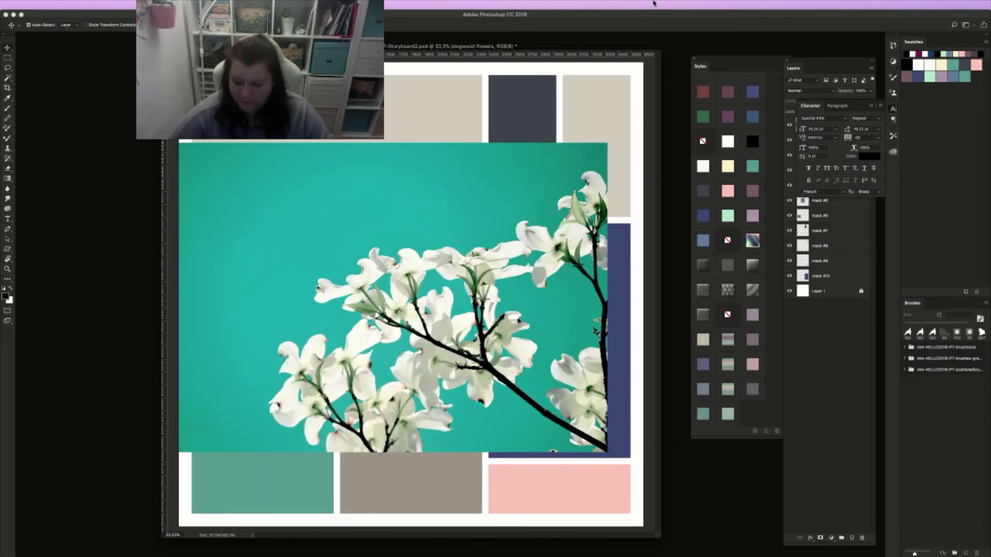
click(835, 380)
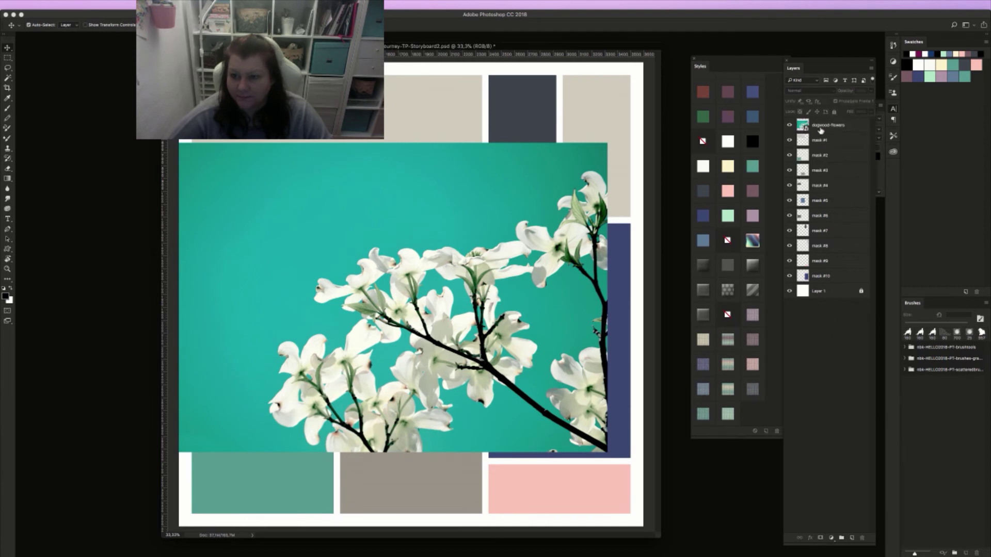
drag(588, 262, 607, 267)
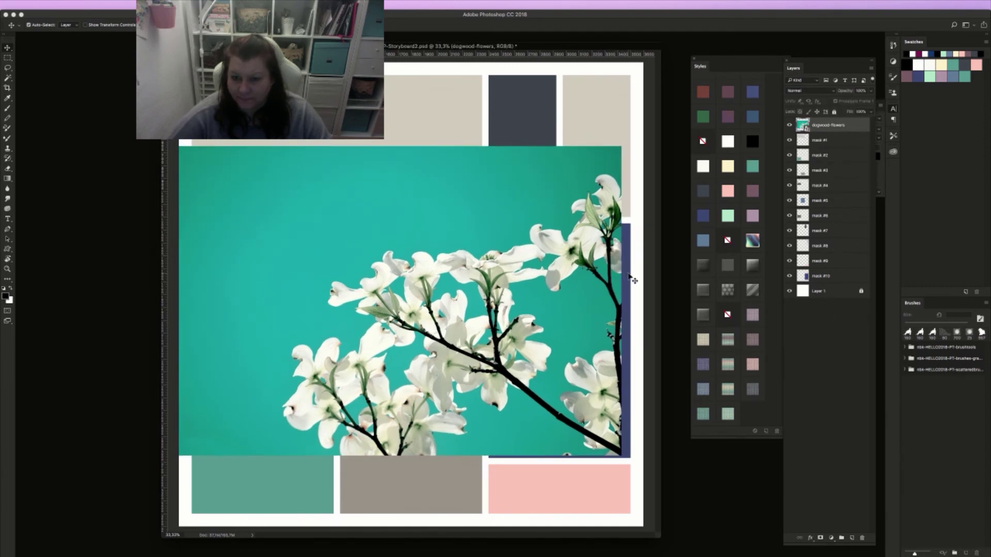
Move the dogwood-flowers layer down the layer stack to sit directly above mask #10
click(633, 280)
drag(836, 129, 821, 269)
click(362, 257)
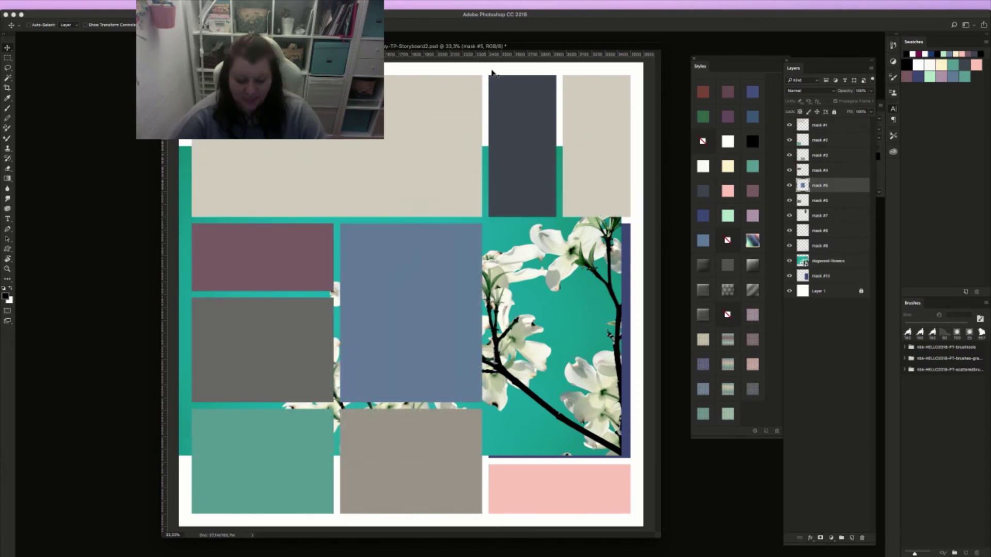
key(alt+super+g)
key(super+t)
key(Escape)
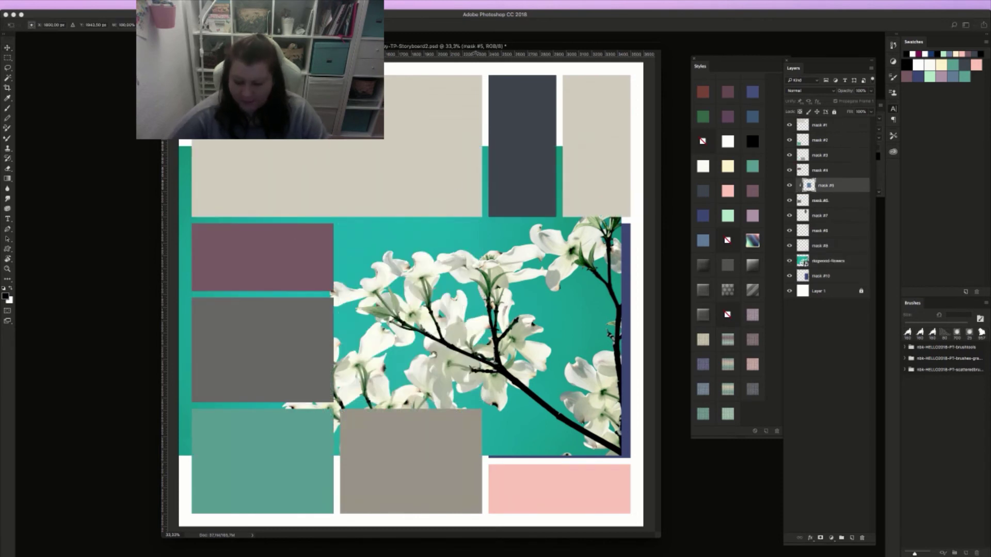
key(alt+super+g)
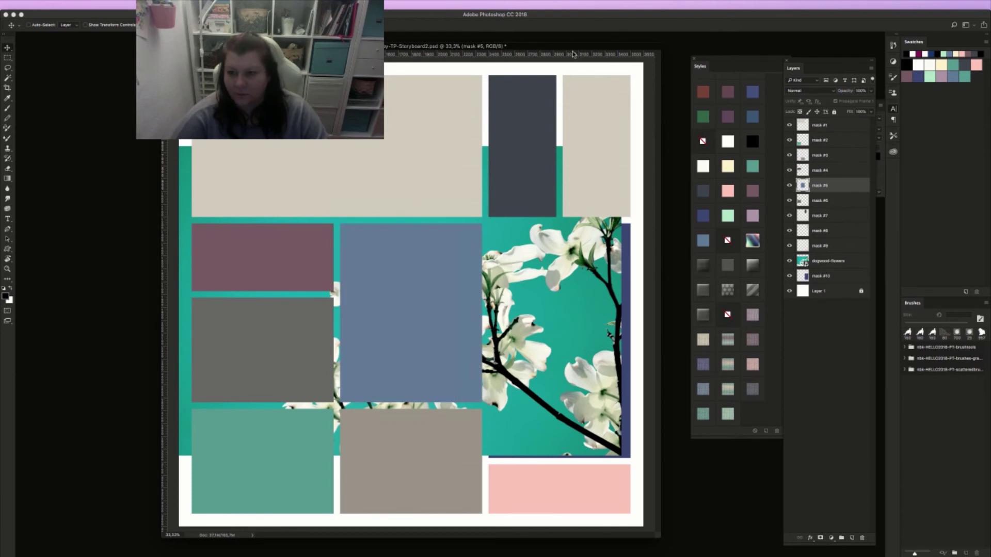
Clip the dogwood-flowers photo to mask #10, then scale it down and position the blossoms in the lower right of the mask
click(821, 262)
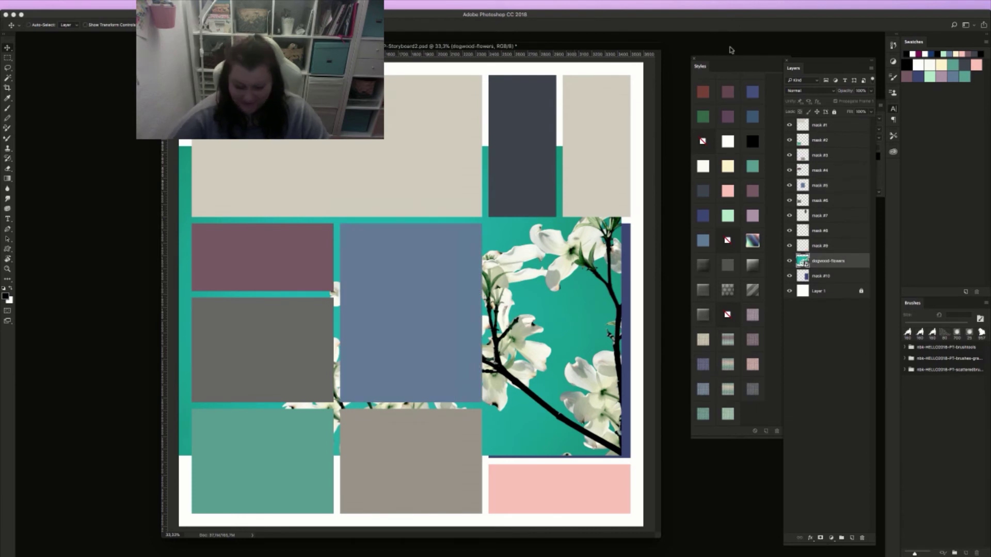
key(alt+super+g)
key(super+t)
drag(309, 227, 349, 244)
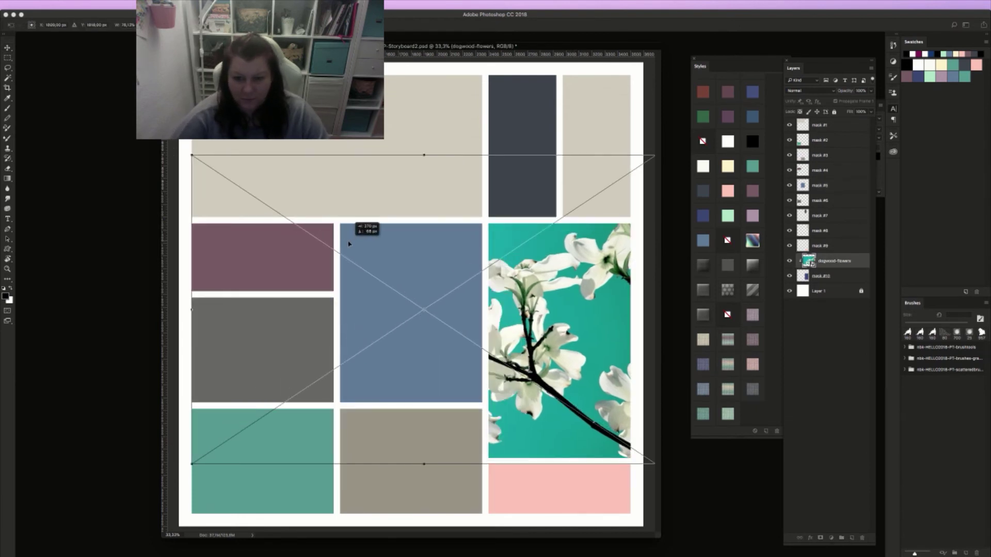
drag(191, 154, 281, 215)
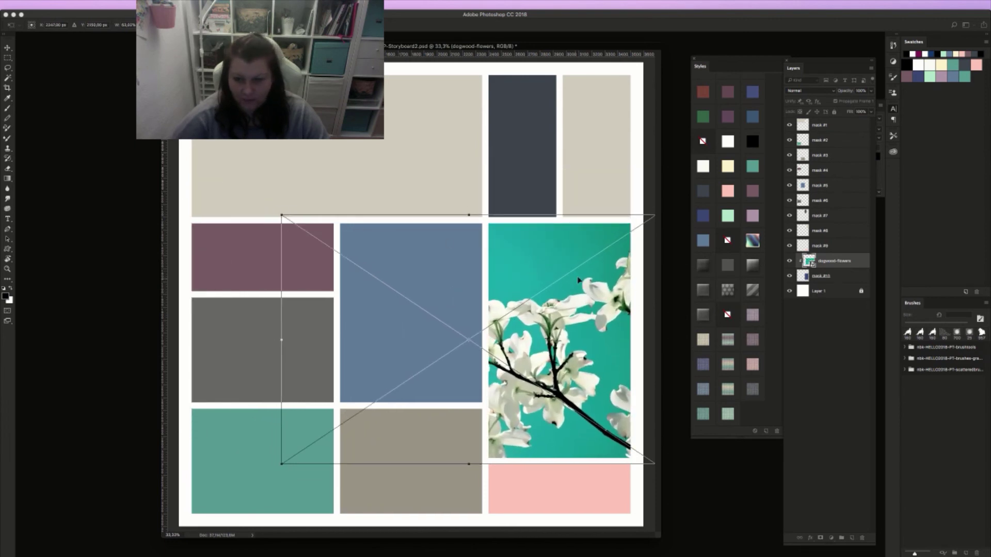
key(Return)
drag(579, 310, 588, 361)
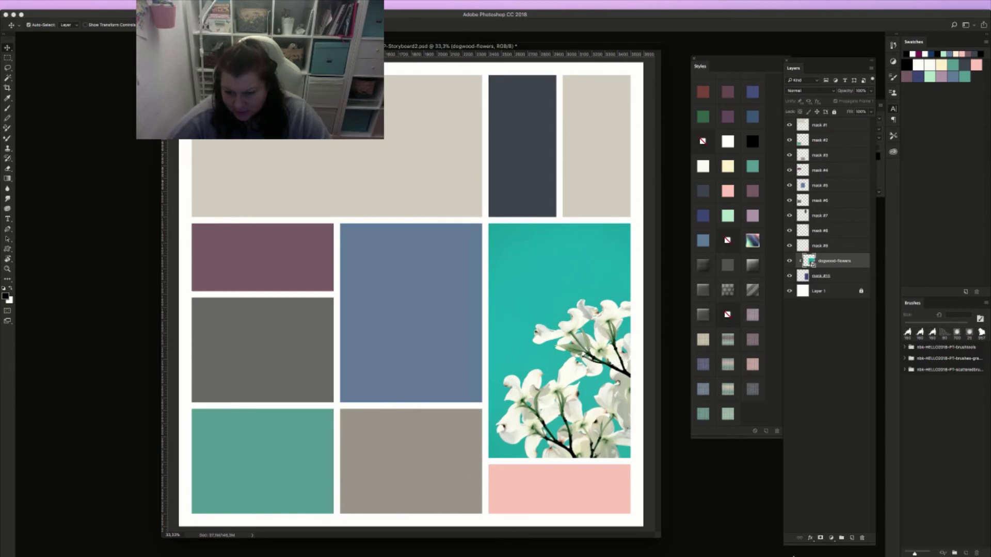
key(super+Tab)
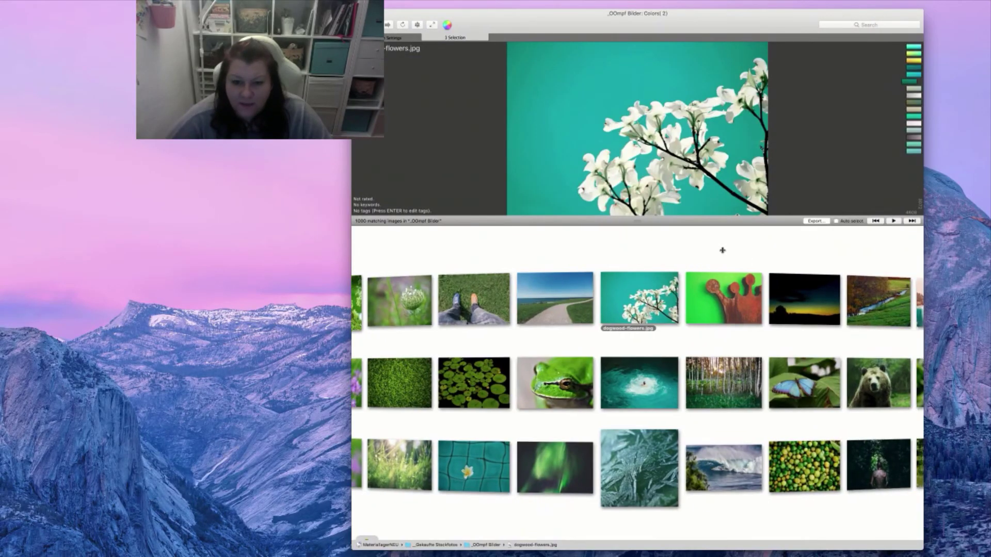
drag(623, 391, 281, 282)
key(super+Tab)
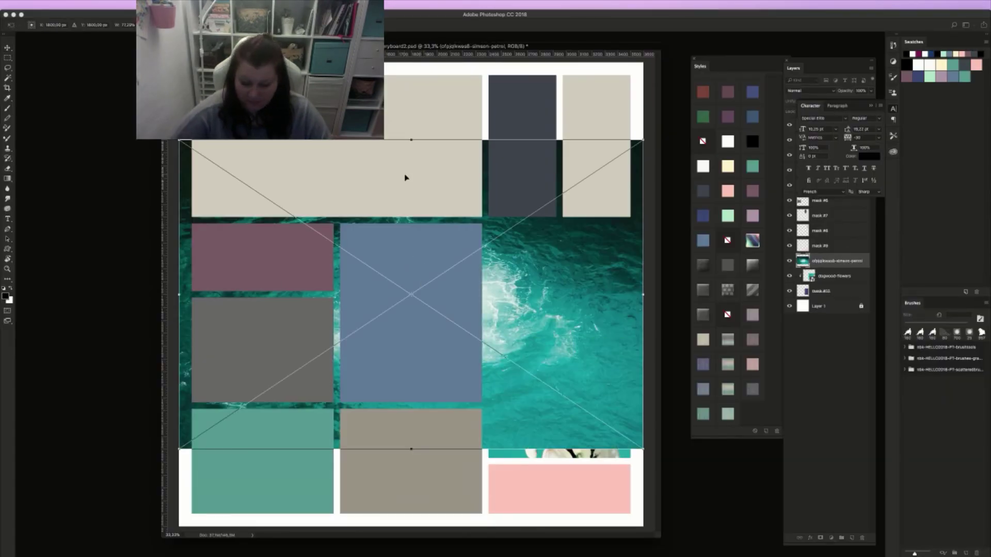
key(Return)
click(432, 154)
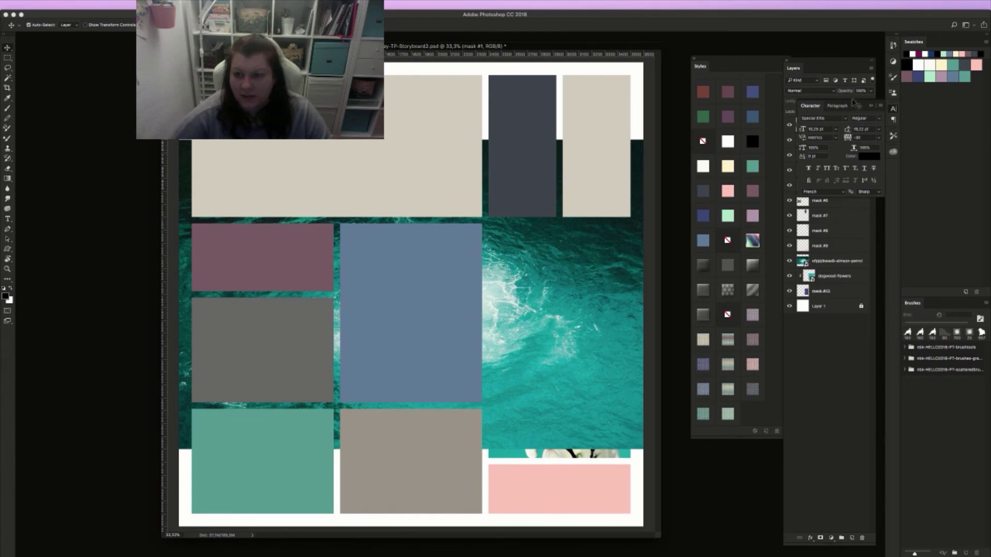
click(870, 105)
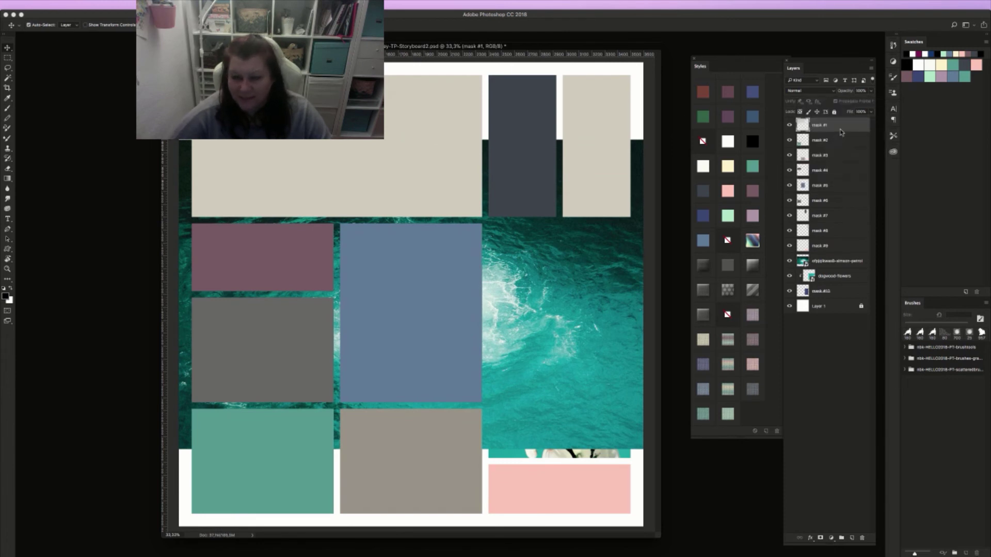
click(836, 261)
key(Delete)
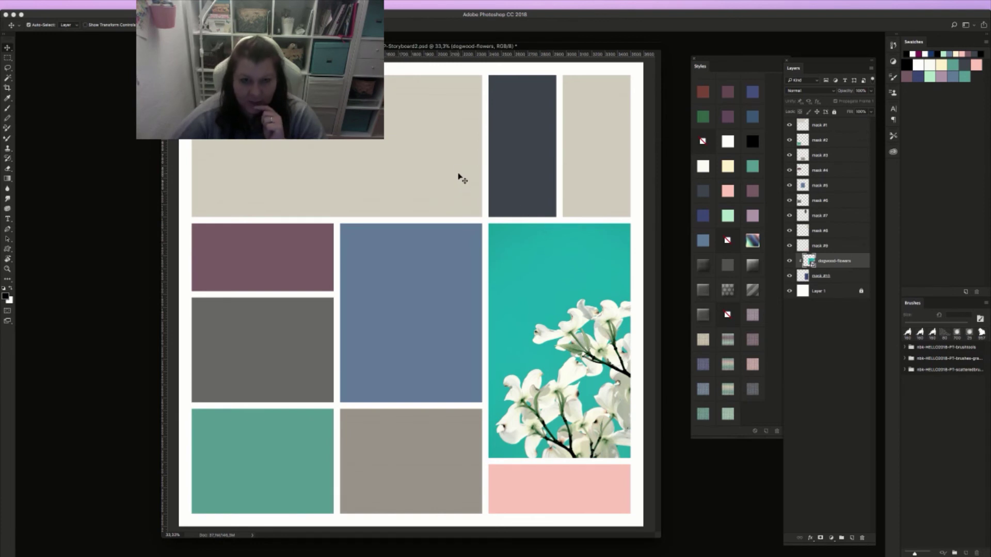
Place the swimmer-in-turquoise-water photo from the image browser directly above mask #1 and move it up and left over that mask
click(412, 146)
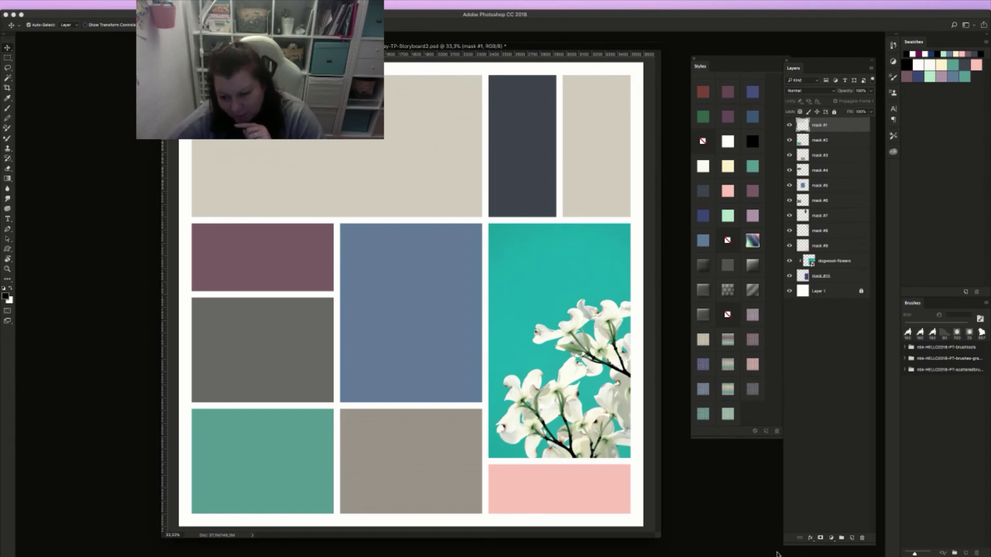
key(super+Tab)
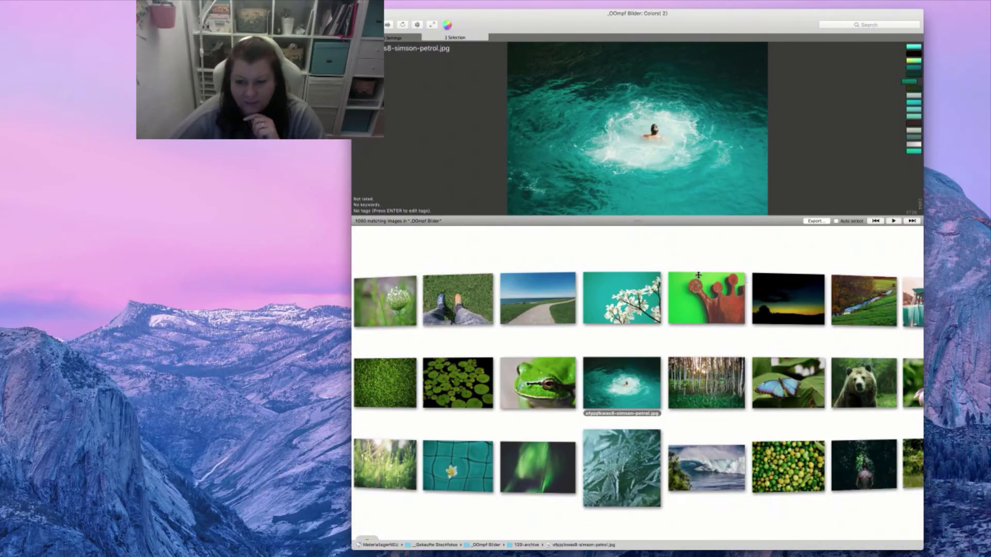
drag(649, 356, 290, 169)
key(Return)
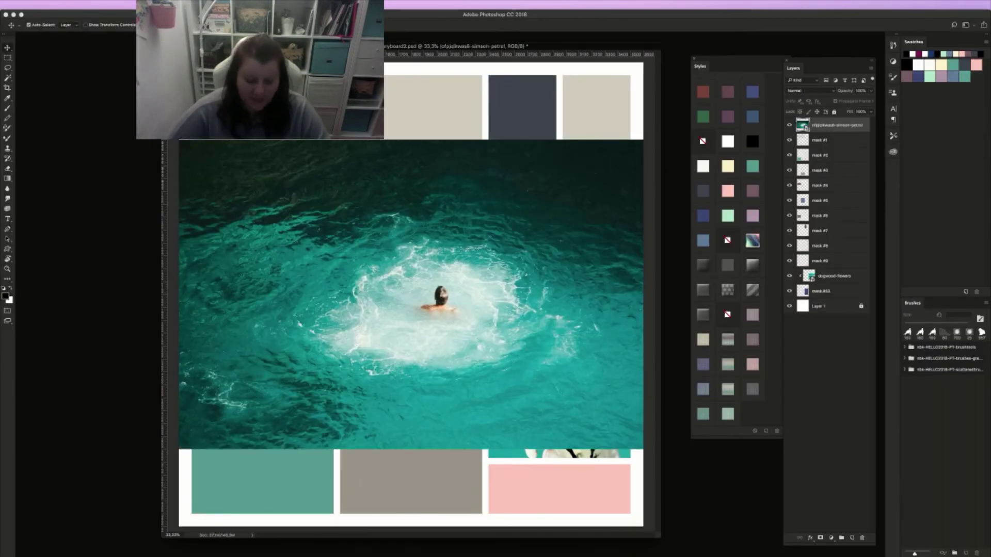
key(super+t)
drag(493, 319, 405, 176)
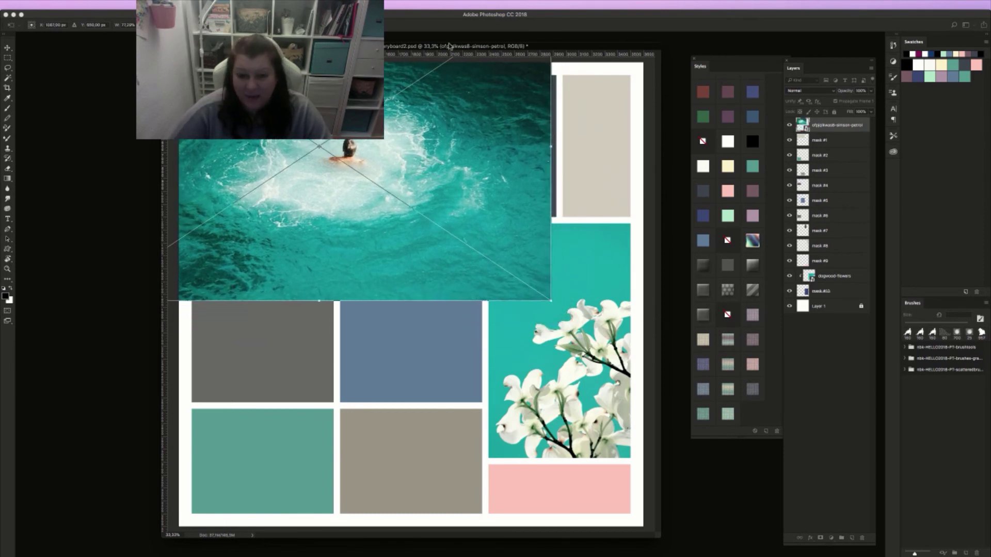
key(Return)
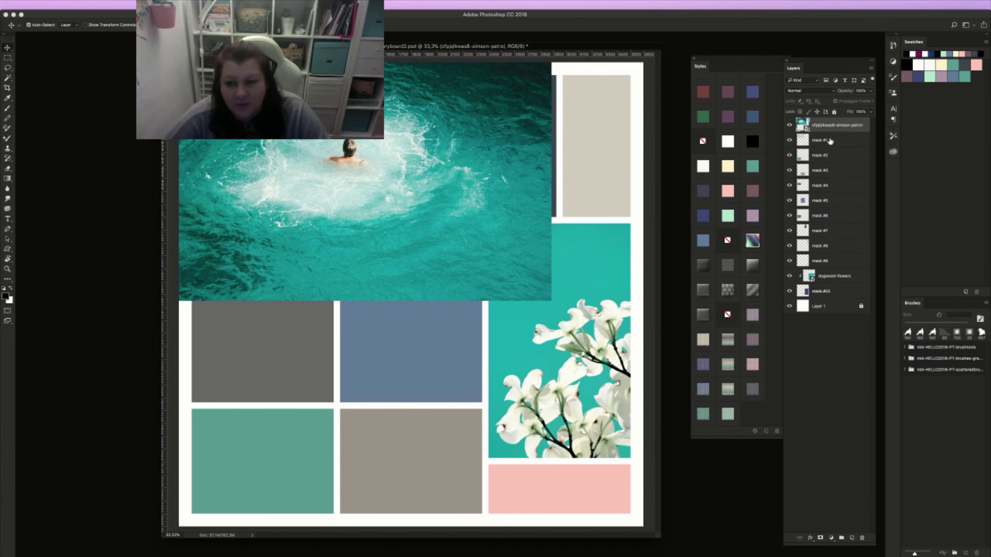
Clip the swimmer photo to mask #1 and shift it slightly left and up within the mask
key(super+alt+g)
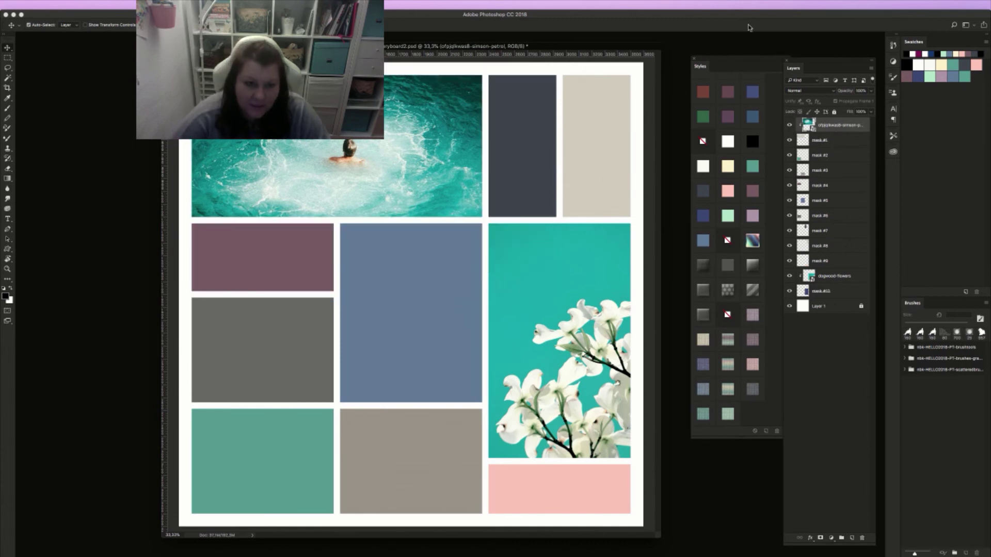
mouse_move(415, 172)
mouse_down()
mouse_move(395, 170)
mouse_move(413, 170)
mouse_up()
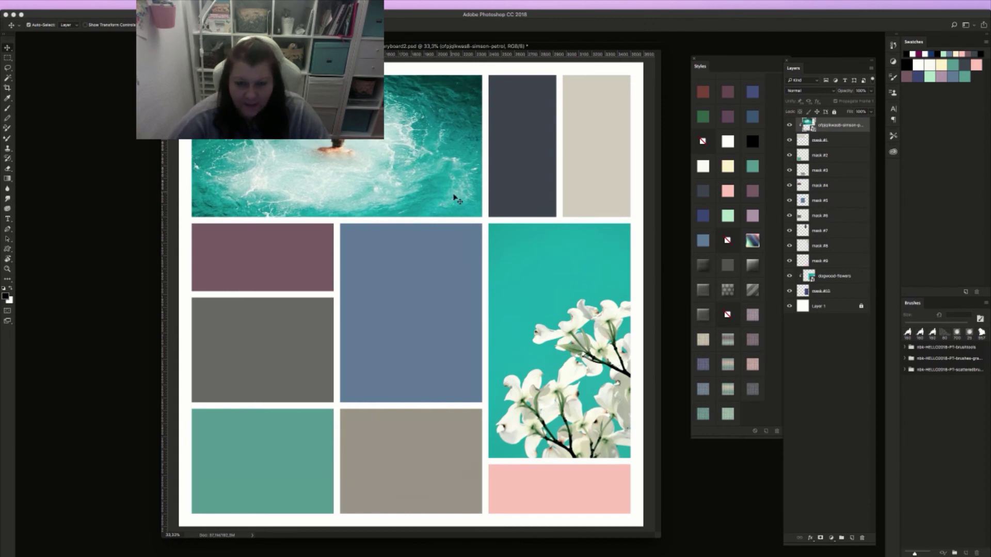
drag(430, 170, 428, 170)
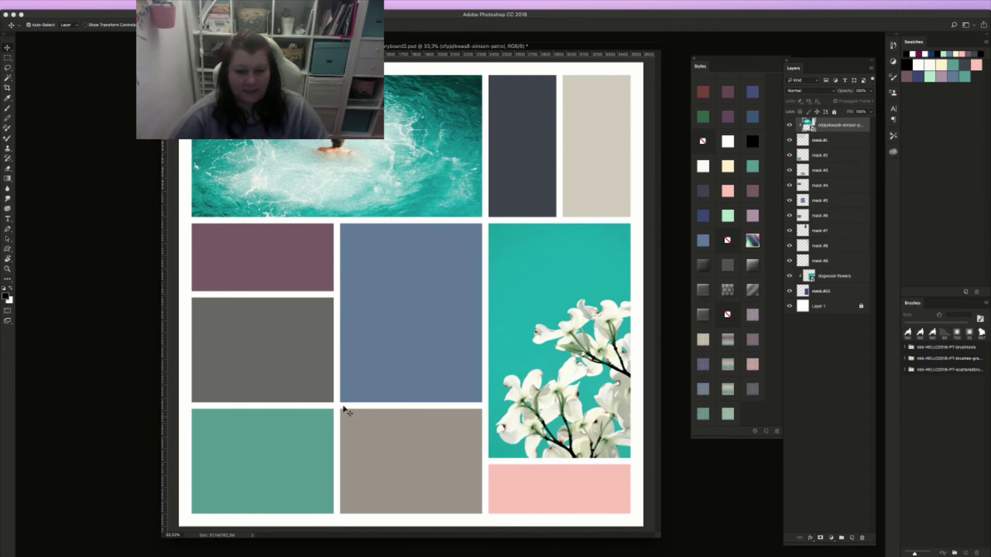
Try several holographic pattern styles on mask #9, the pink rectangle, ending with the dark blue iridescent crystal style
click(582, 484)
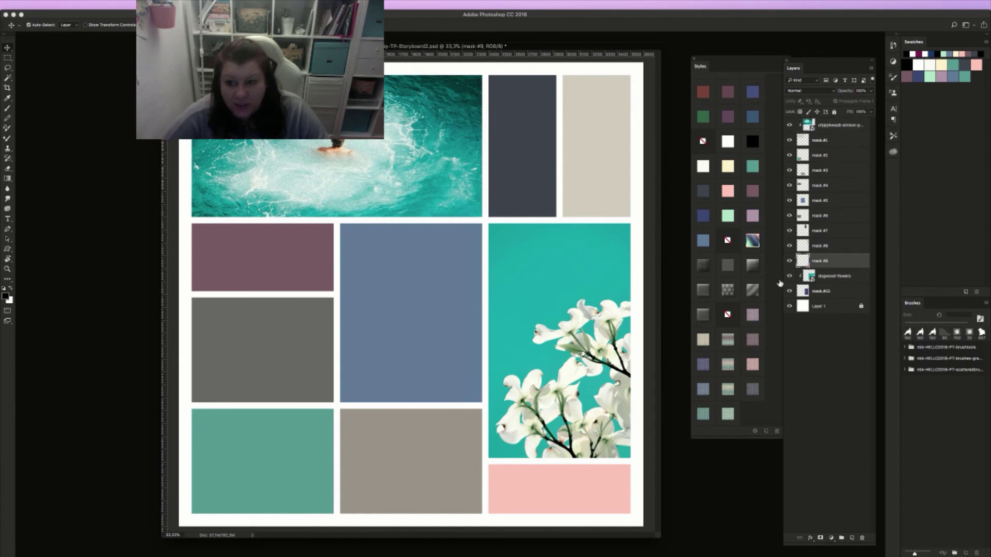
drag(769, 67, 755, 64)
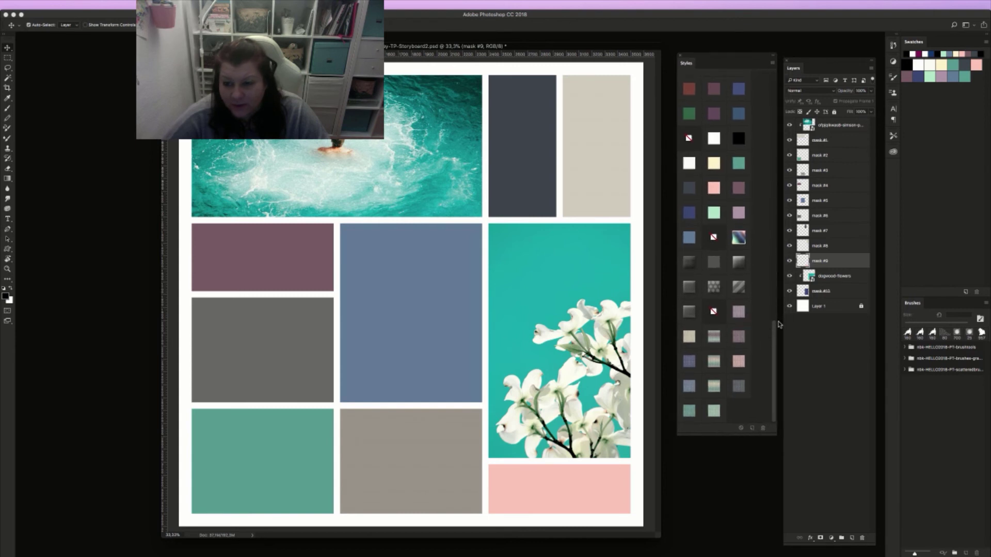
drag(774, 327, 764, 205)
click(741, 262)
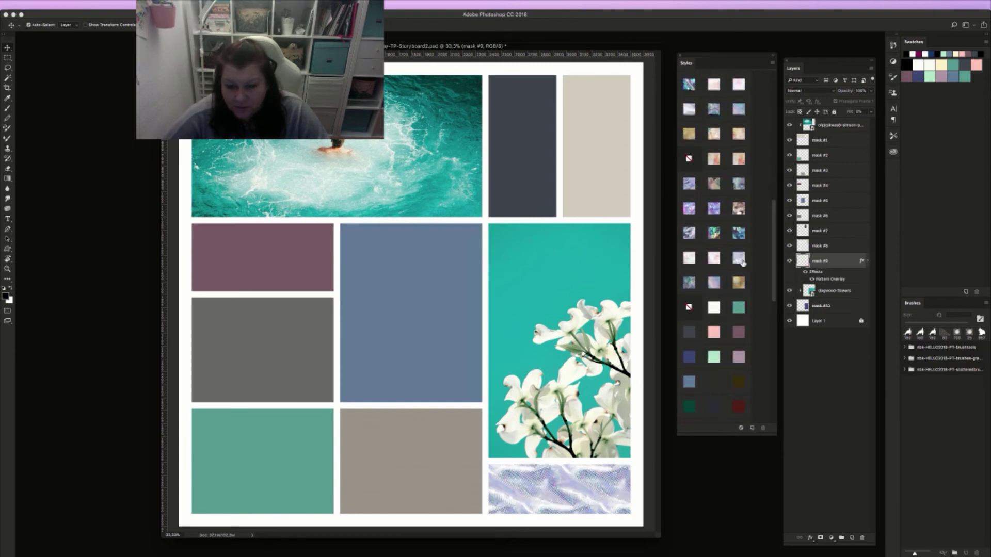
click(714, 233)
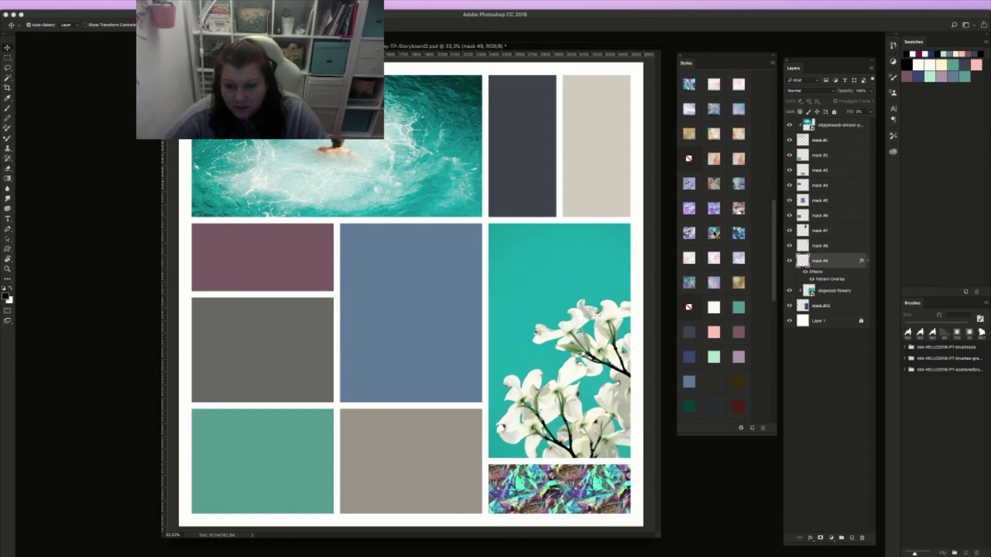
click(714, 284)
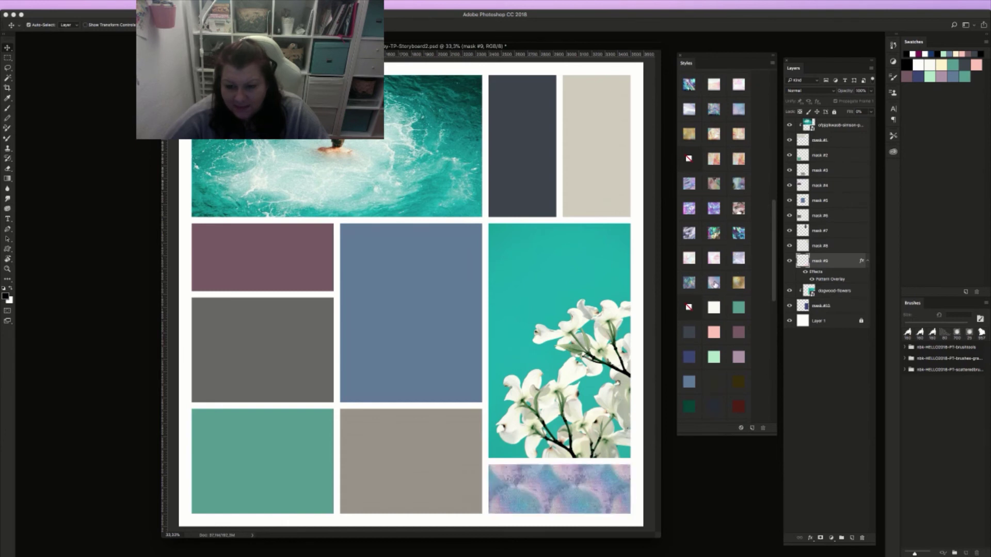
click(738, 283)
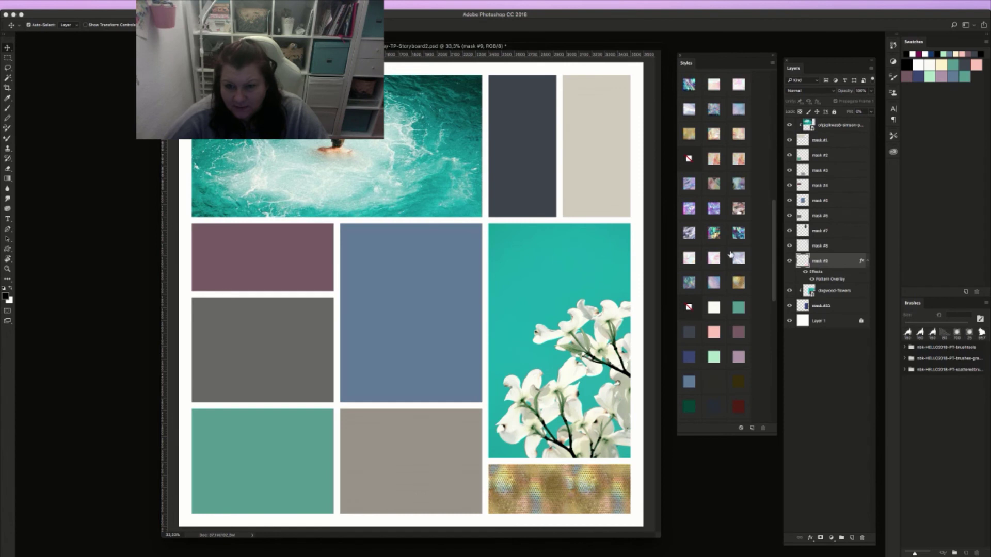
click(691, 282)
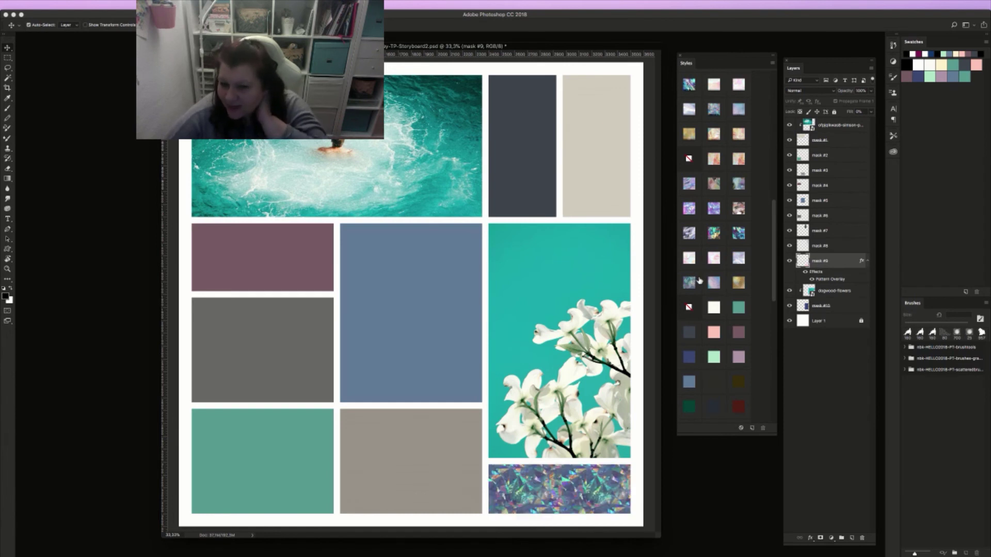
Place the photo of raised hands with green sleeves from the image browser into the Storyboard2 document, above mask #7
click(542, 181)
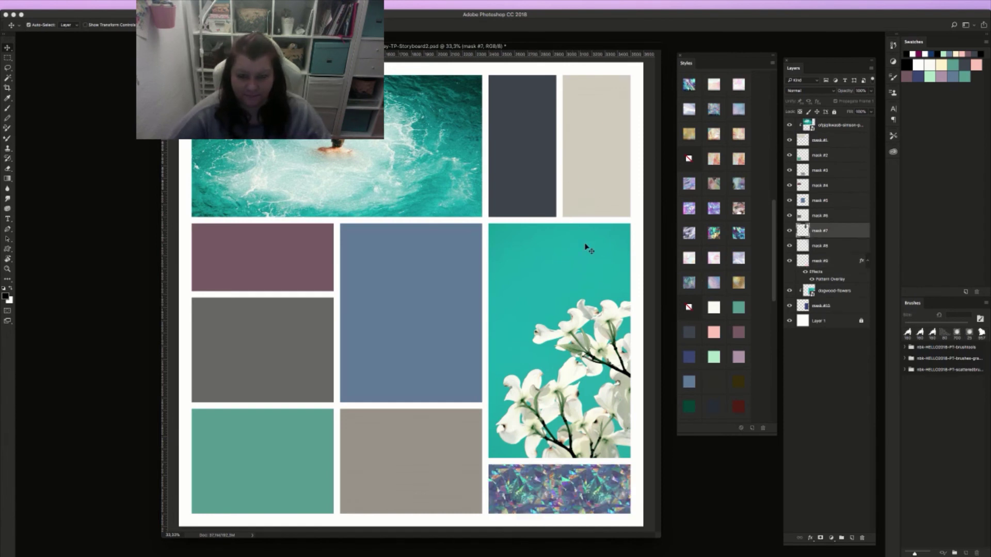
click(784, 554)
drag(784, 258, 476, 232)
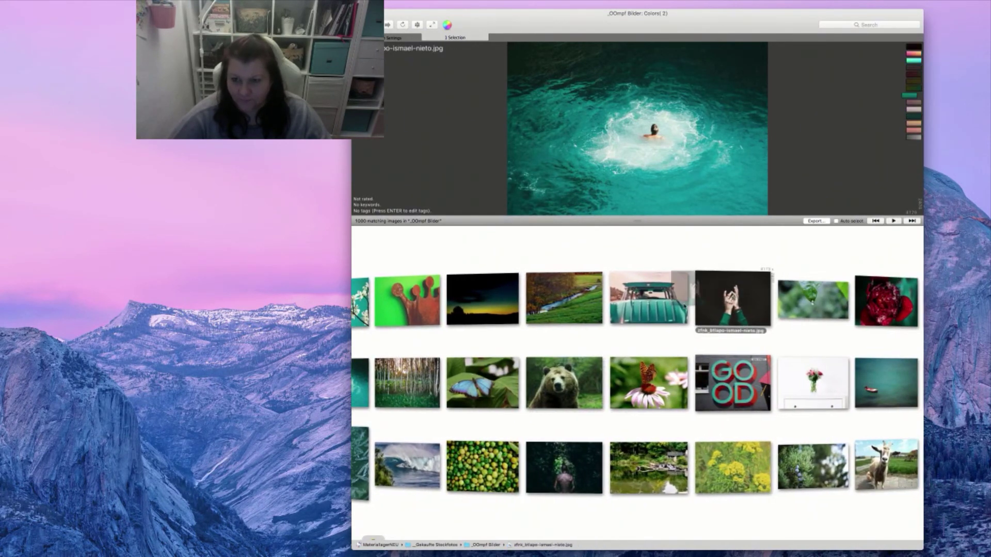
drag(743, 292, 312, 335)
key(super+Tab)
drag(378, 314, 360, 305)
key(Return)
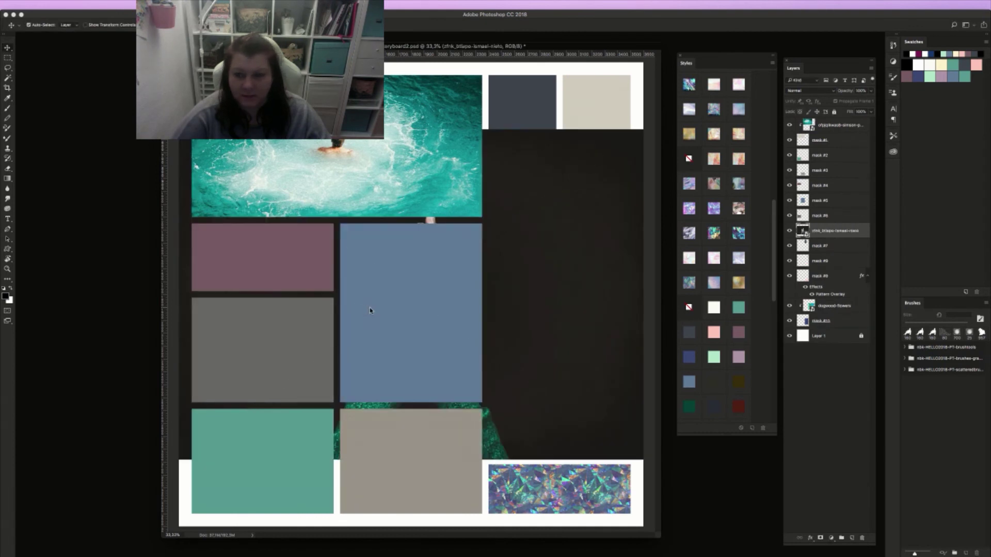
Clip the hands photo to mask #5 instead and scale it down to show the hands and green sleeves
drag(830, 230, 825, 196)
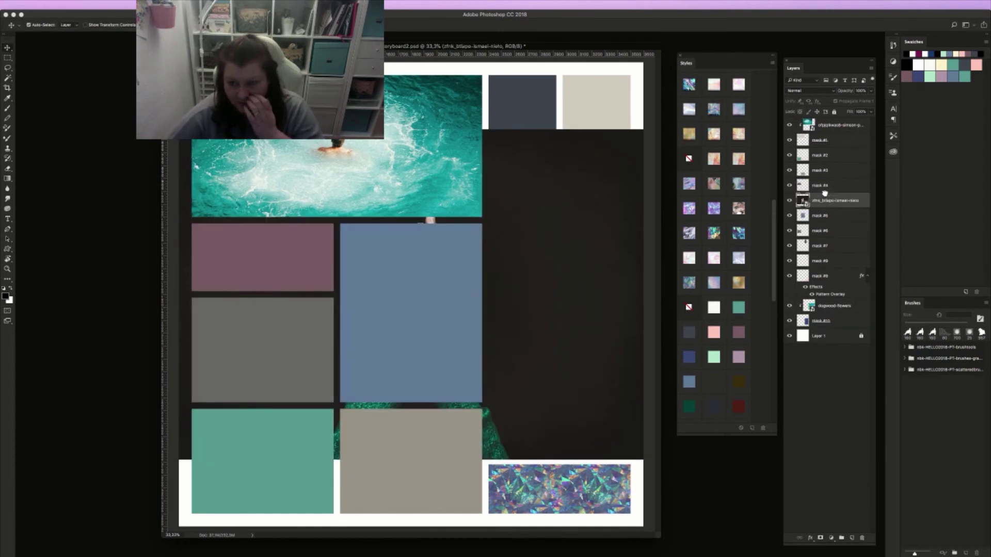
key(super+alt+g)
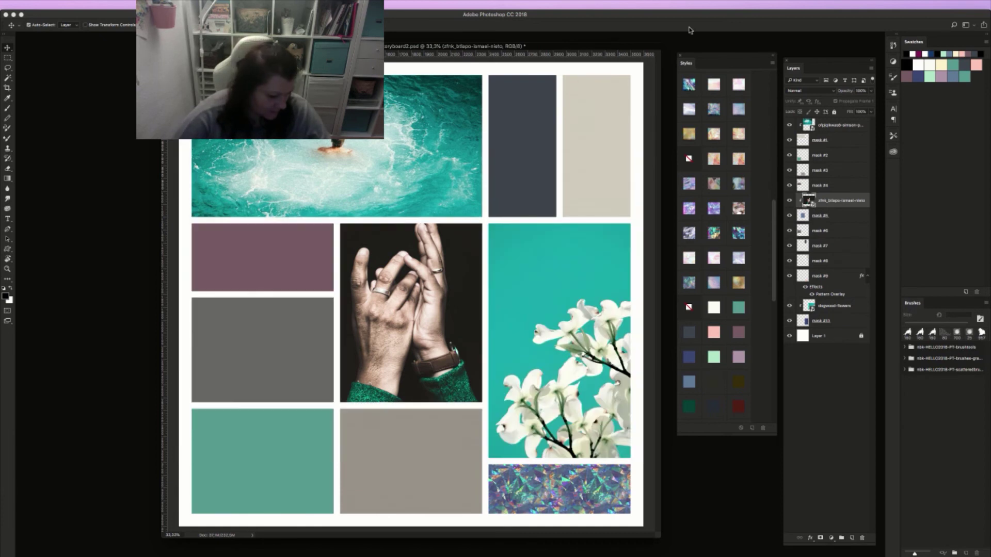
key(super+t)
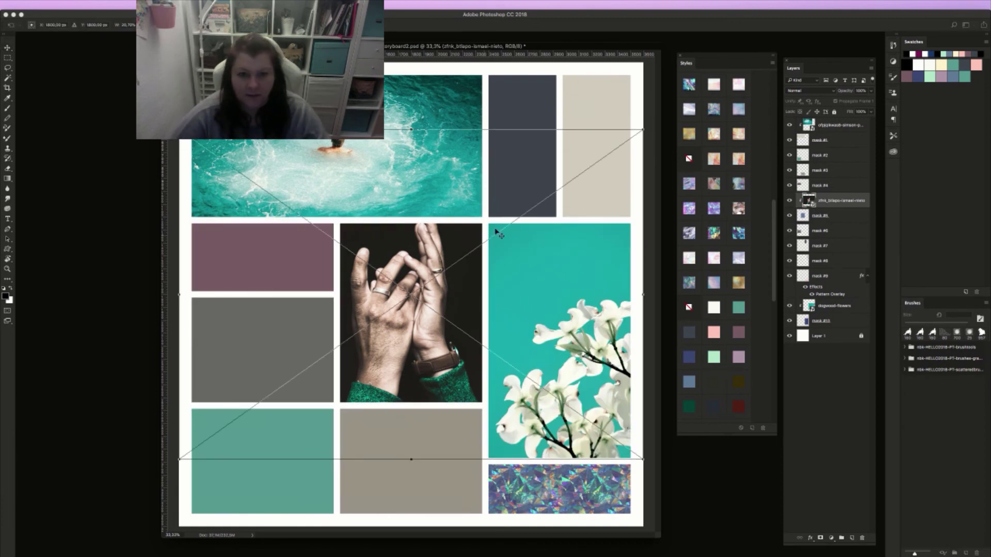
drag(642, 130, 593, 164)
key(Return)
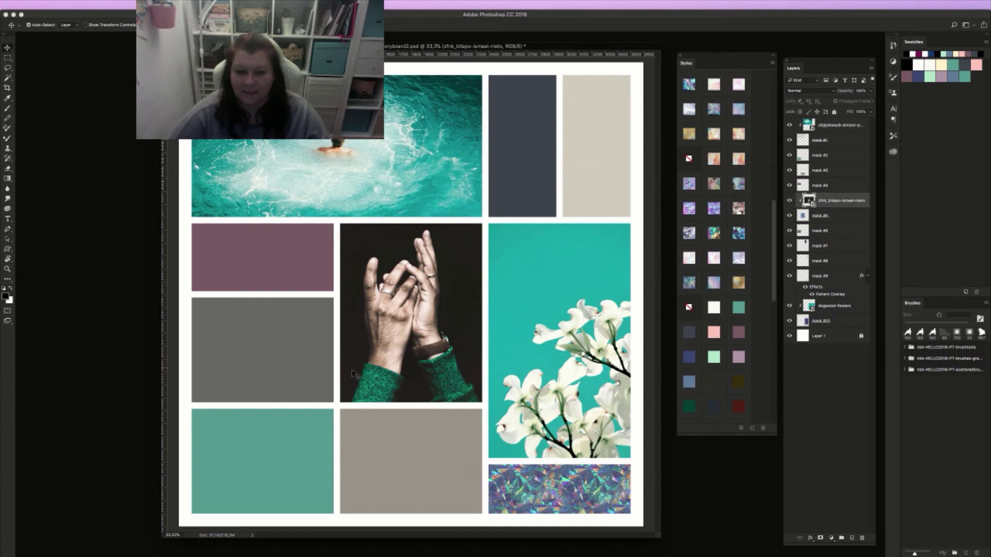
Apply the mint green solid color style to mask #6 and the muted teal green one to mask #7
click(290, 350)
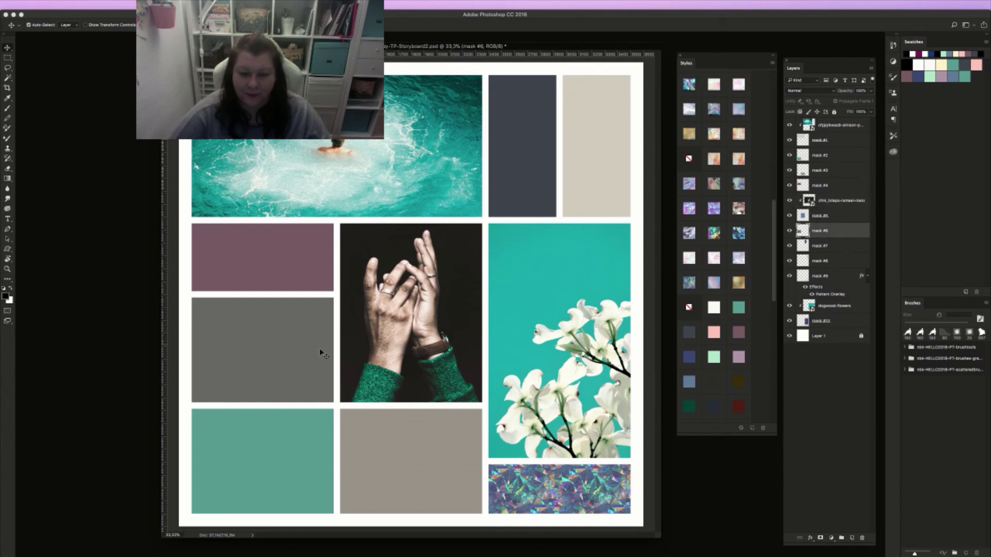
click(714, 357)
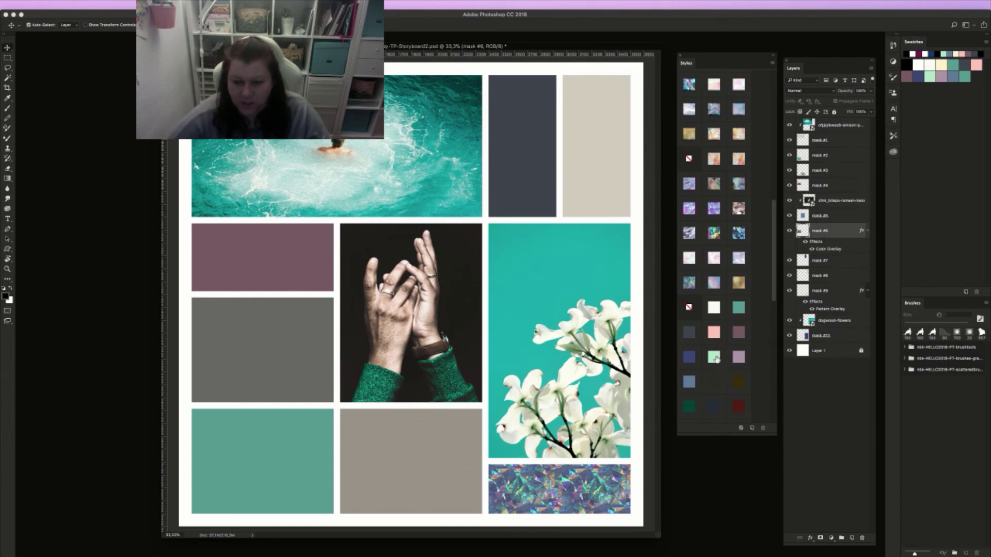
click(524, 155)
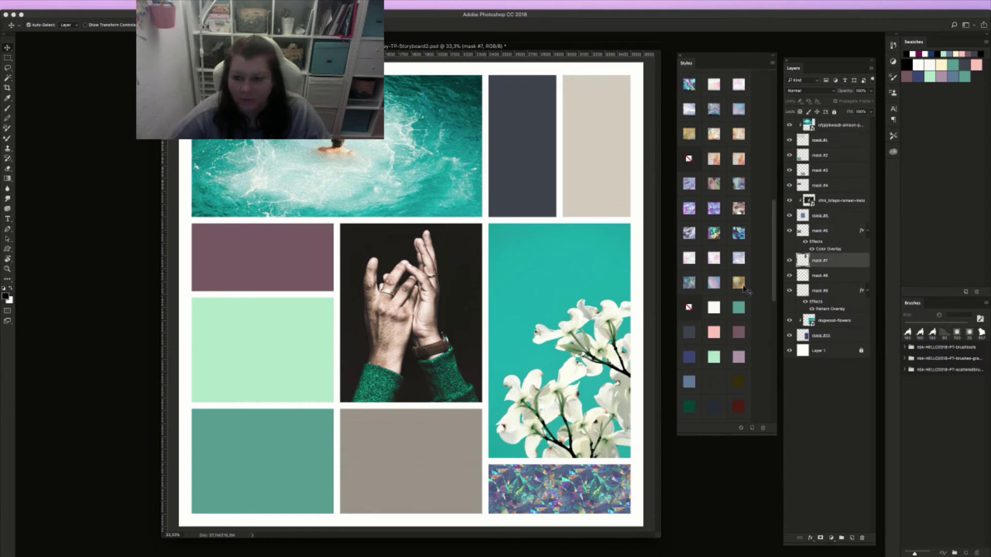
click(738, 307)
click(611, 143)
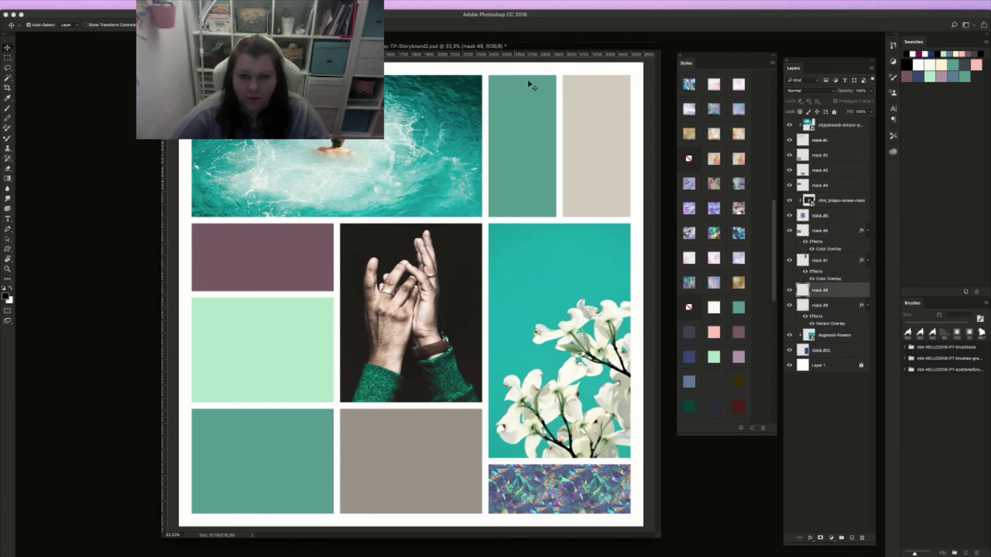
Apply the slate blue color style to mask #4, and try muted teal green on mask #3 before settling on mint green
click(289, 266)
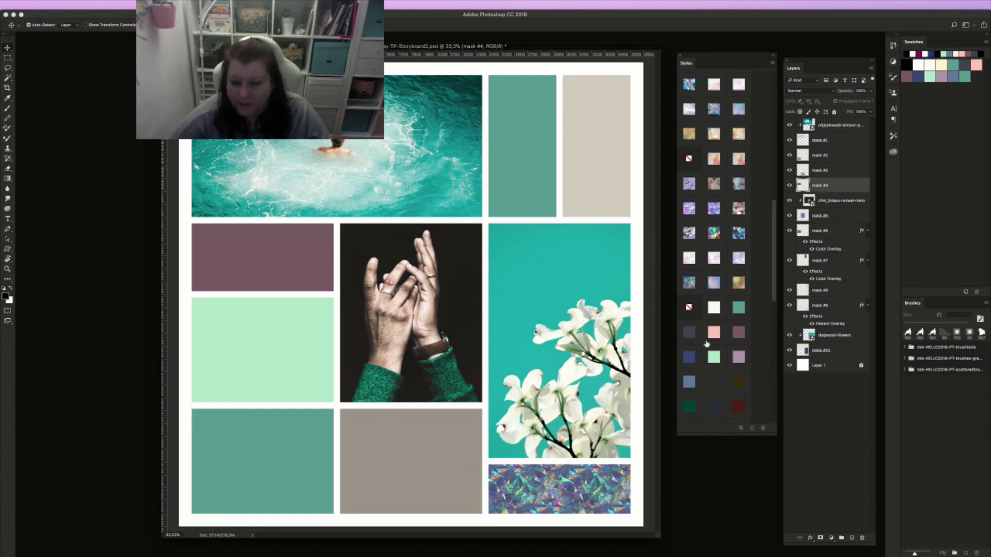
click(689, 382)
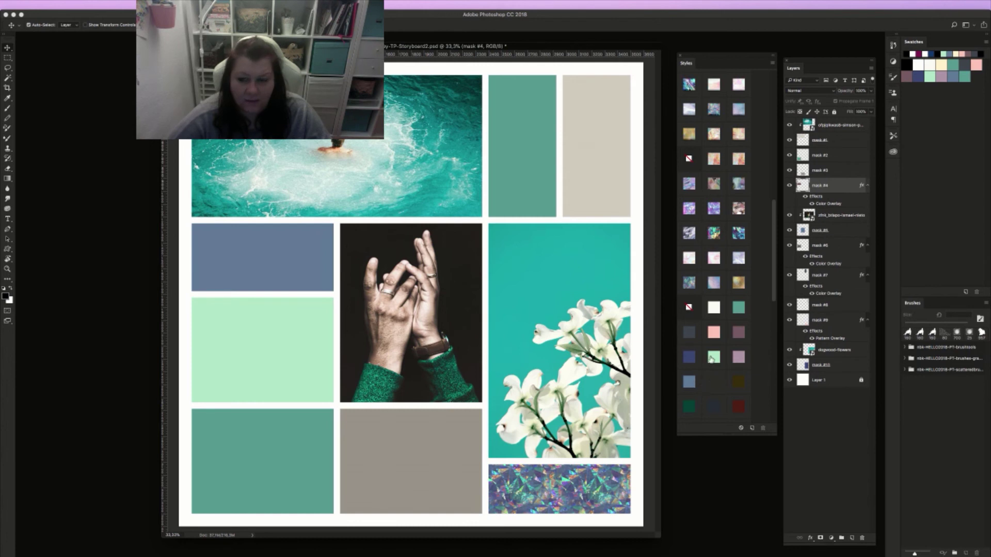
click(423, 492)
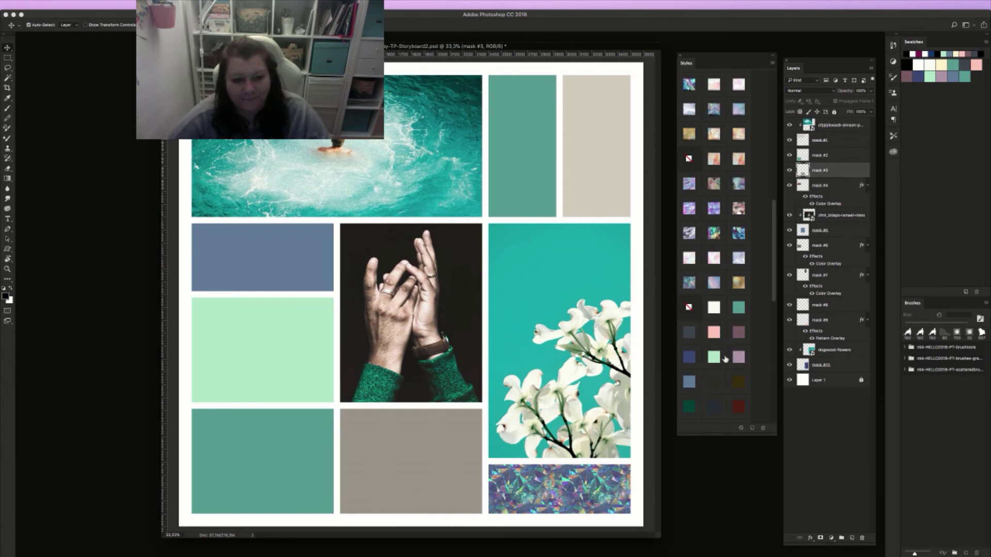
click(738, 307)
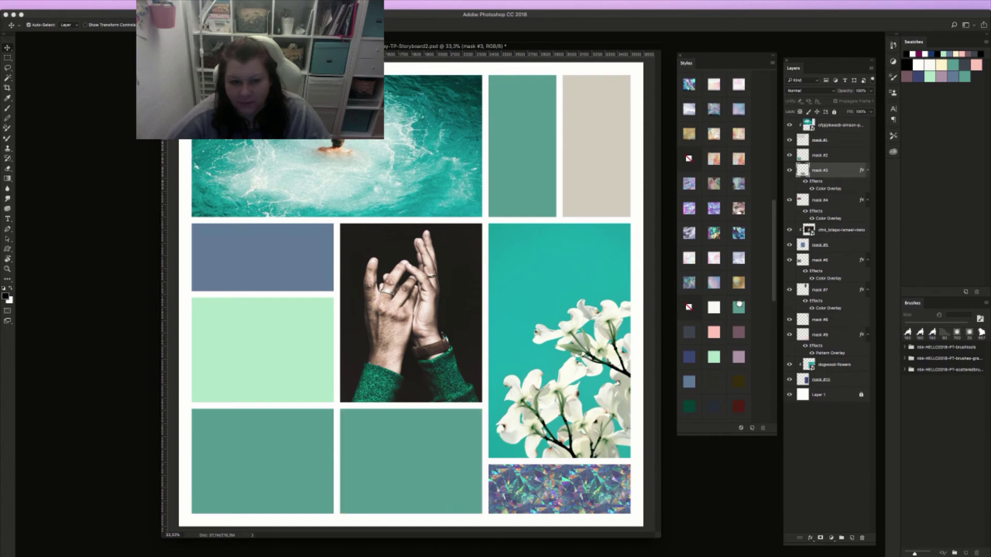
click(713, 359)
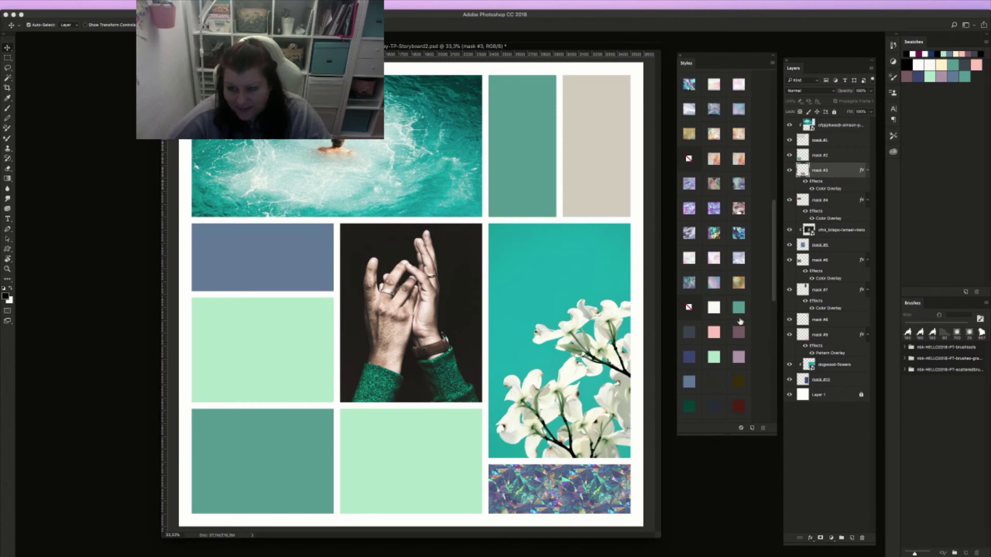
Set mask #3's Color Overlay to turquoise 01aeb0, sampled from the background of the dogwood flower photo
double_click(838, 189)
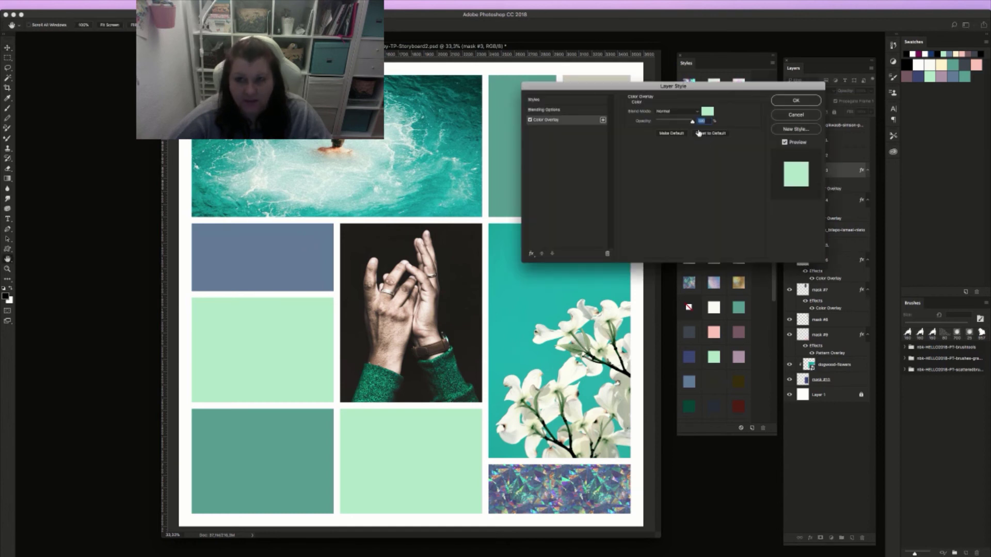
click(708, 112)
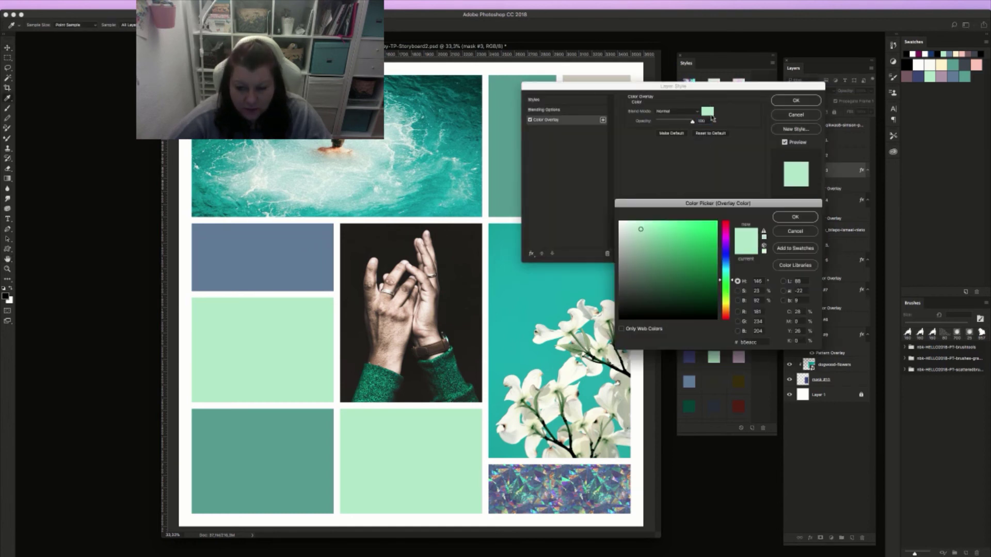
drag(703, 207, 688, 210)
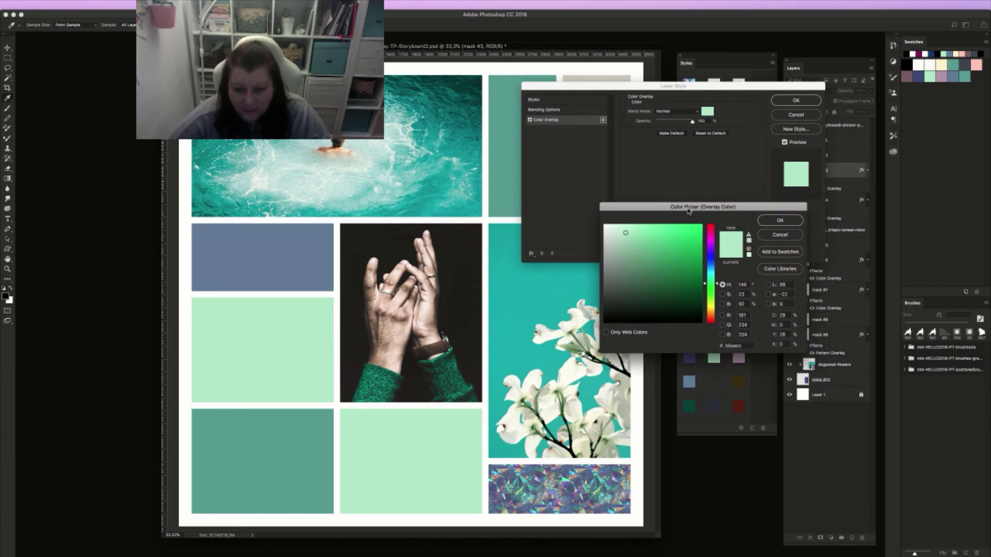
click(506, 302)
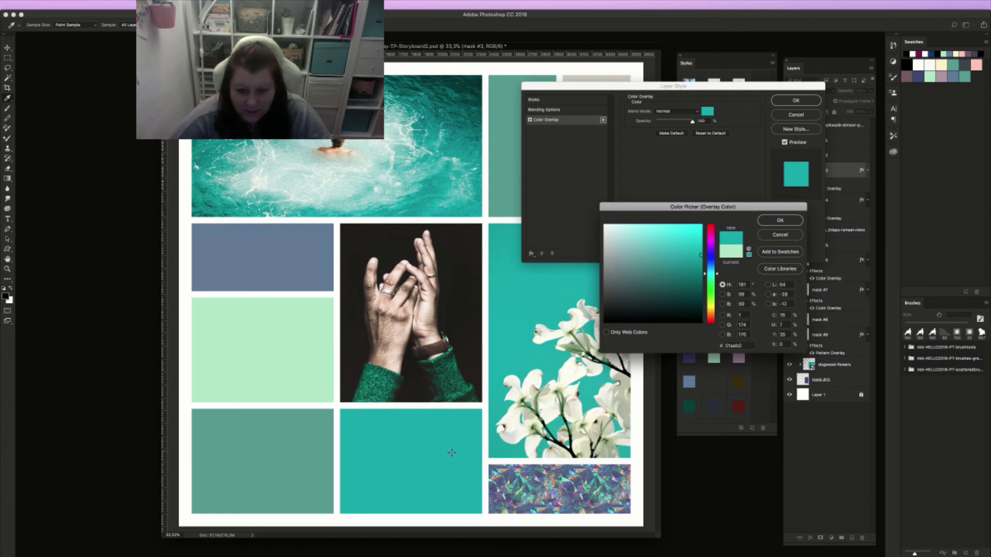
click(776, 220)
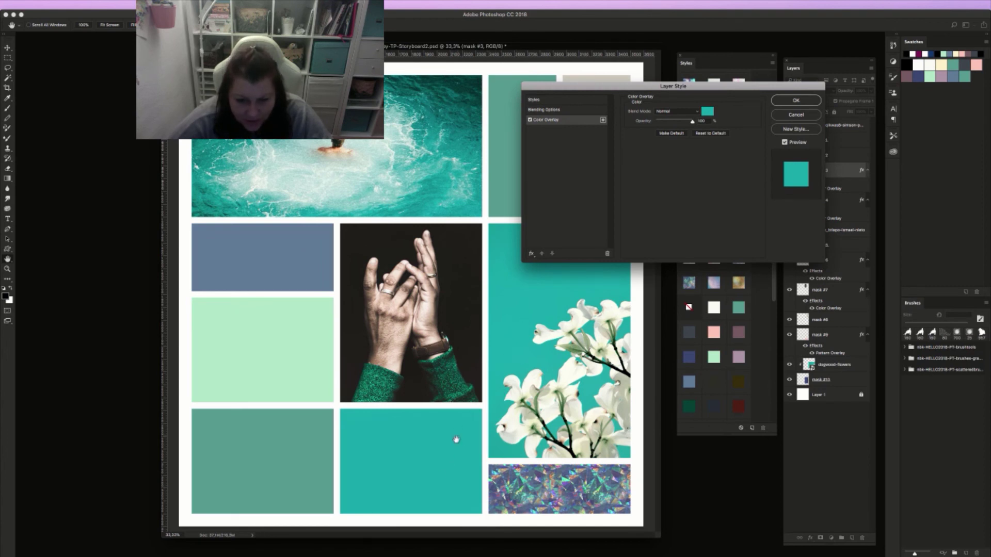
click(795, 101)
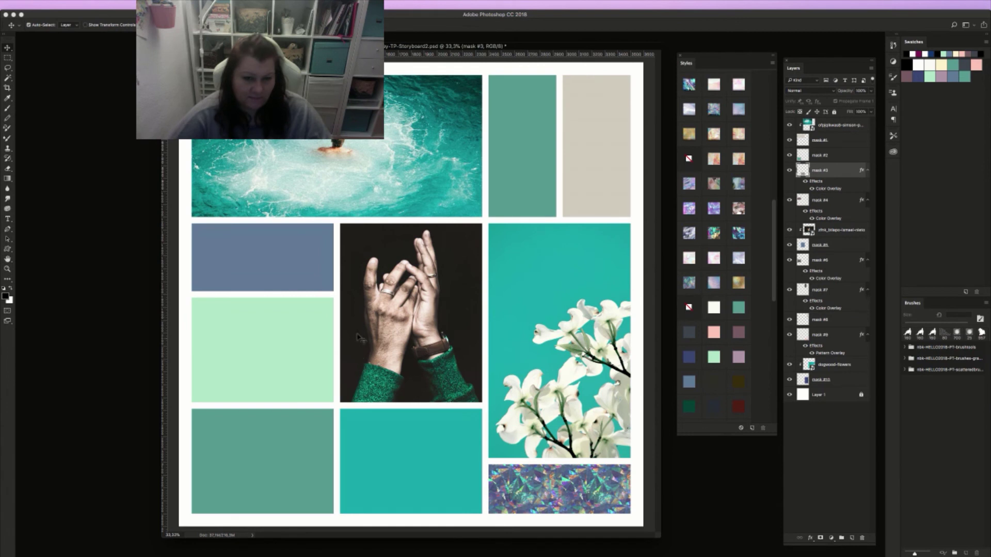
Set mask #4's Color Overlay to dark green 014a3d, sampled from the sleeve in the hands photo
click(317, 254)
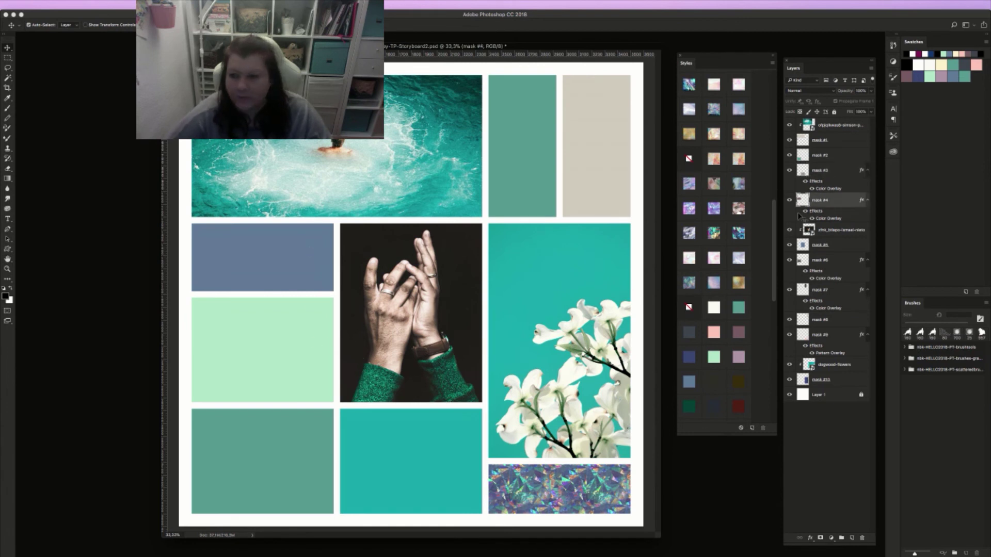
double_click(835, 221)
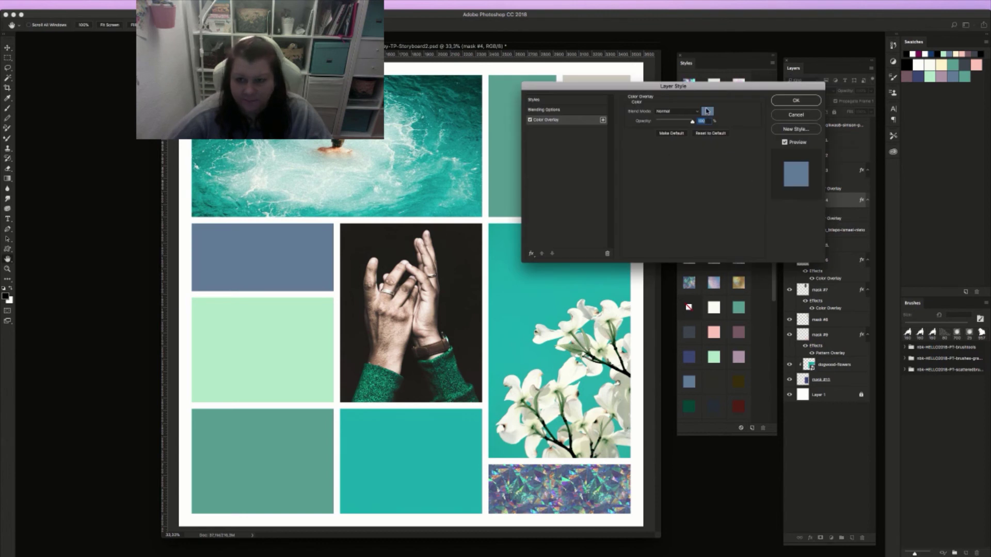
click(707, 112)
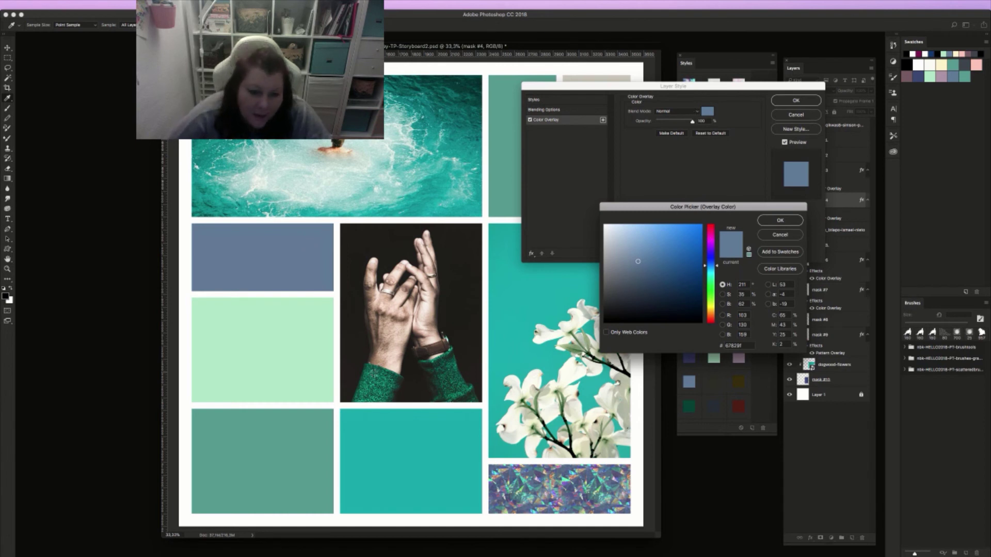
click(371, 374)
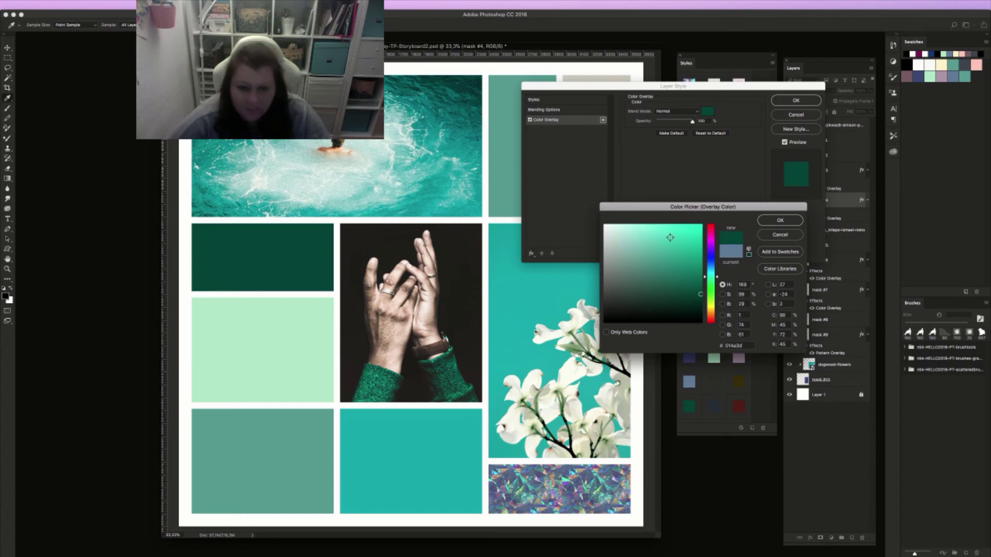
click(780, 221)
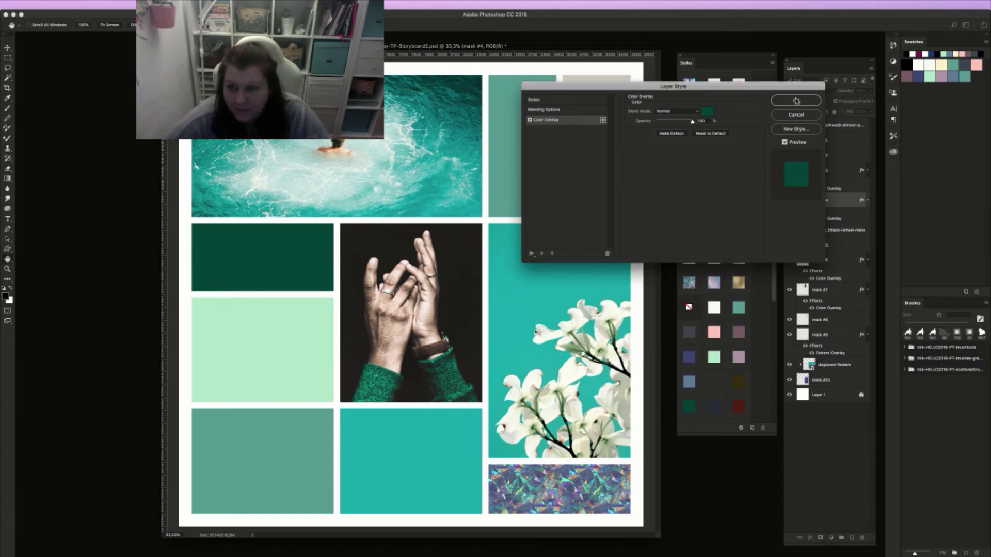
click(795, 100)
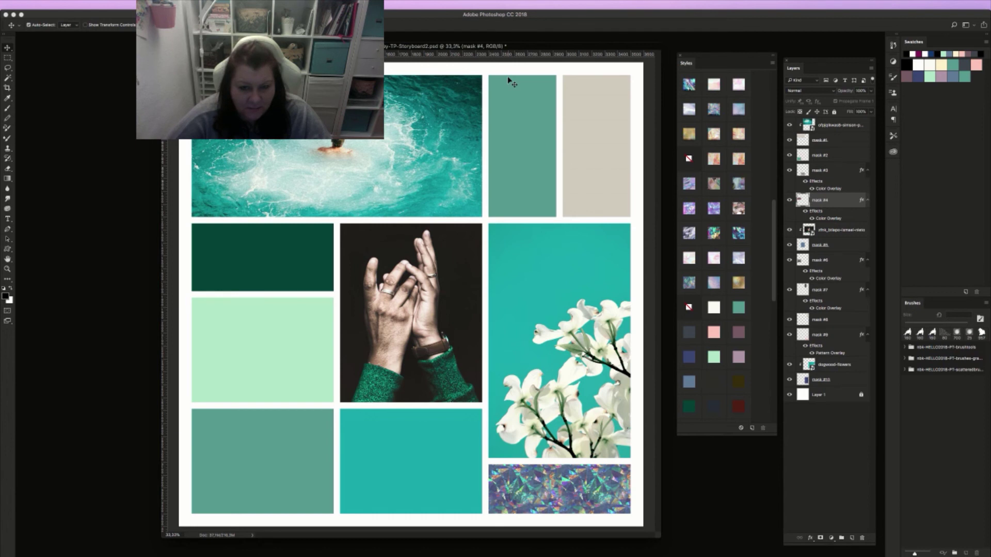
Try several crystal and textured pattern styles on mask #9, ending with the pale green marble texture
click(568, 491)
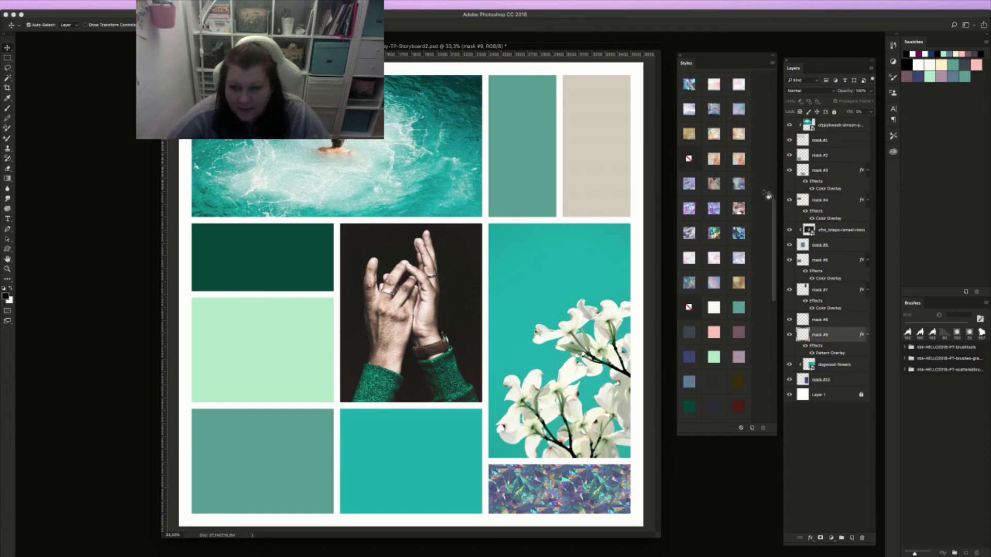
click(740, 184)
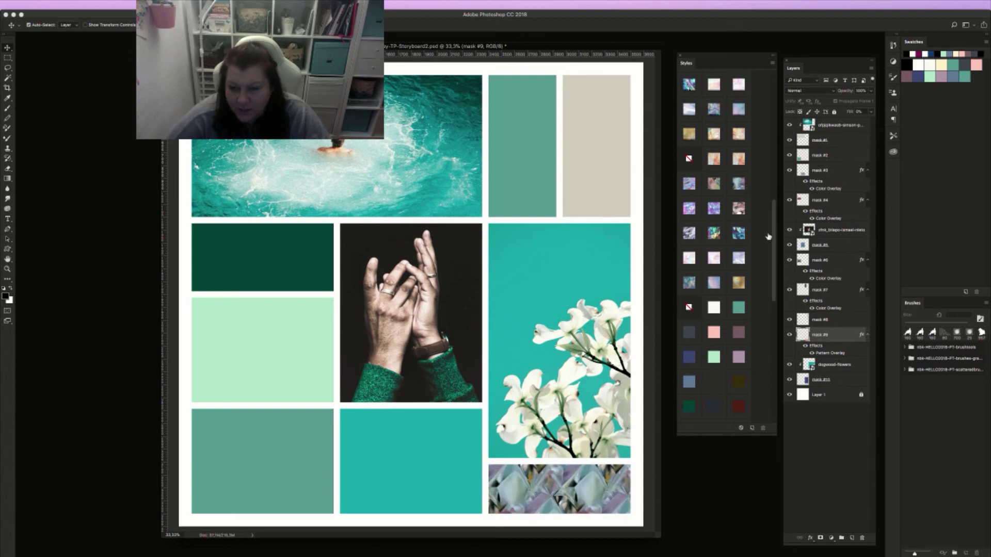
drag(772, 237, 773, 137)
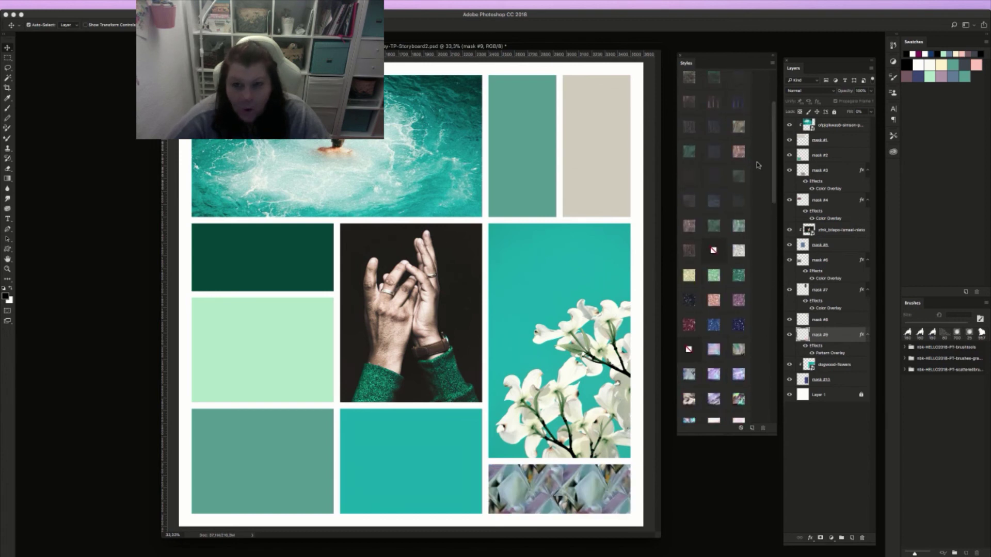
click(716, 226)
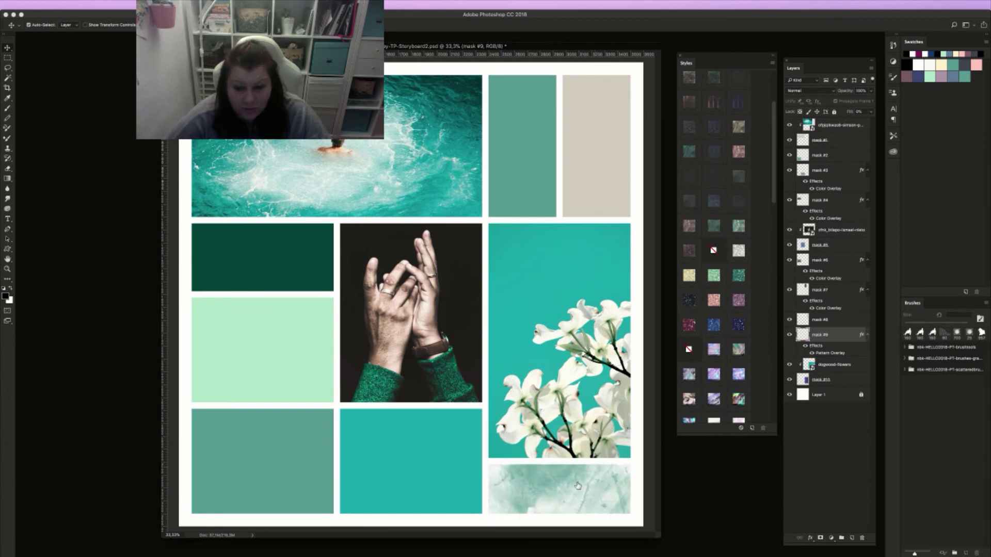
click(739, 151)
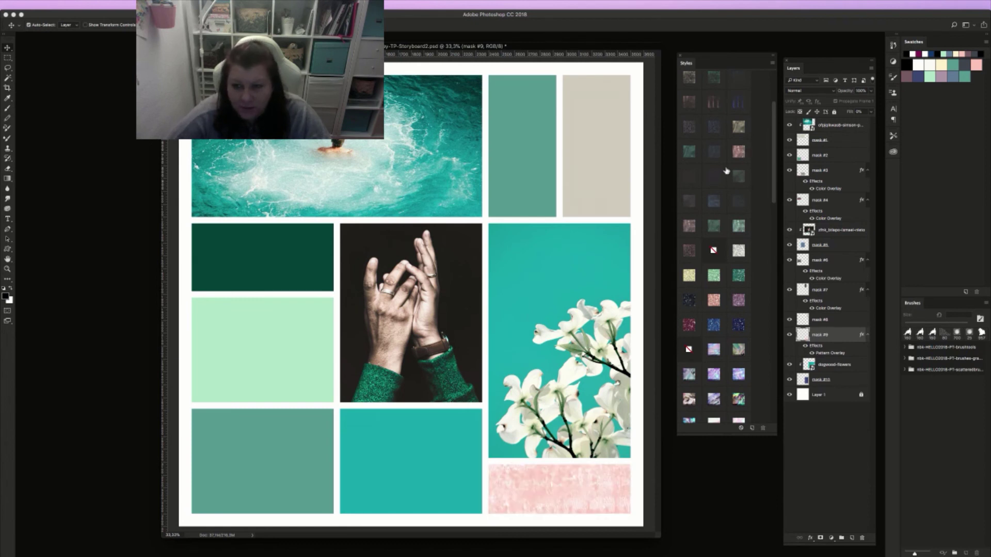
click(738, 176)
click(689, 151)
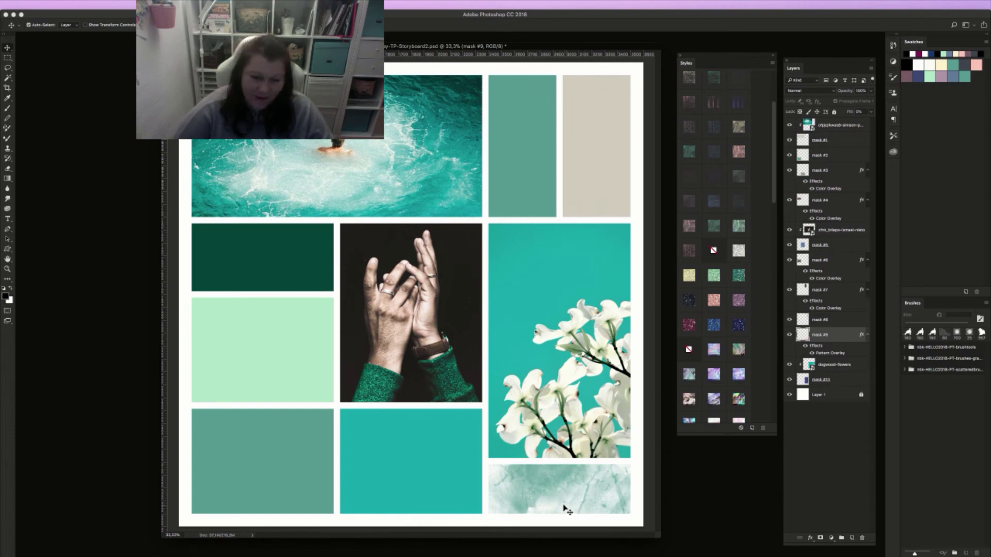
Apply the distressed mint green pattern style to mask #4 and the pale green marble pattern style to mask #7
click(261, 236)
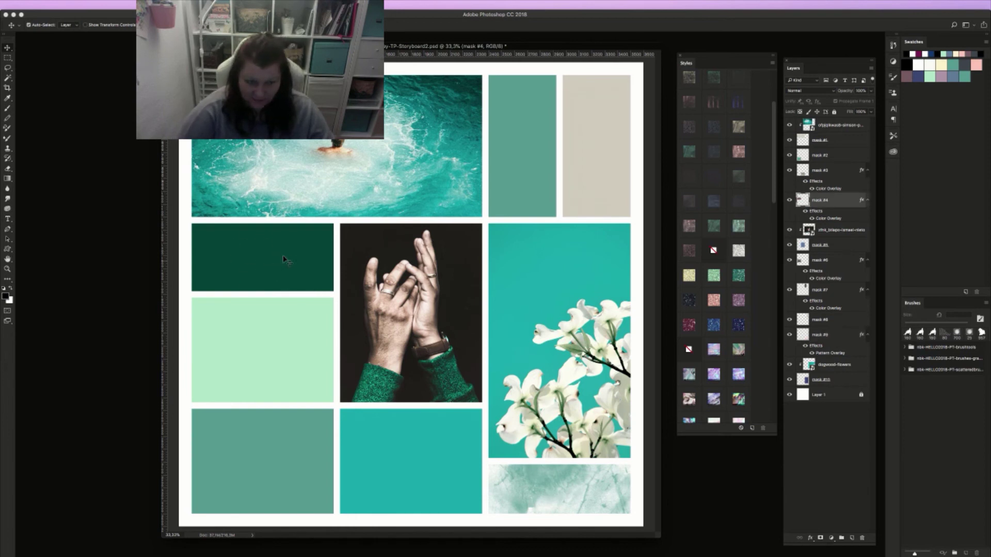
click(738, 228)
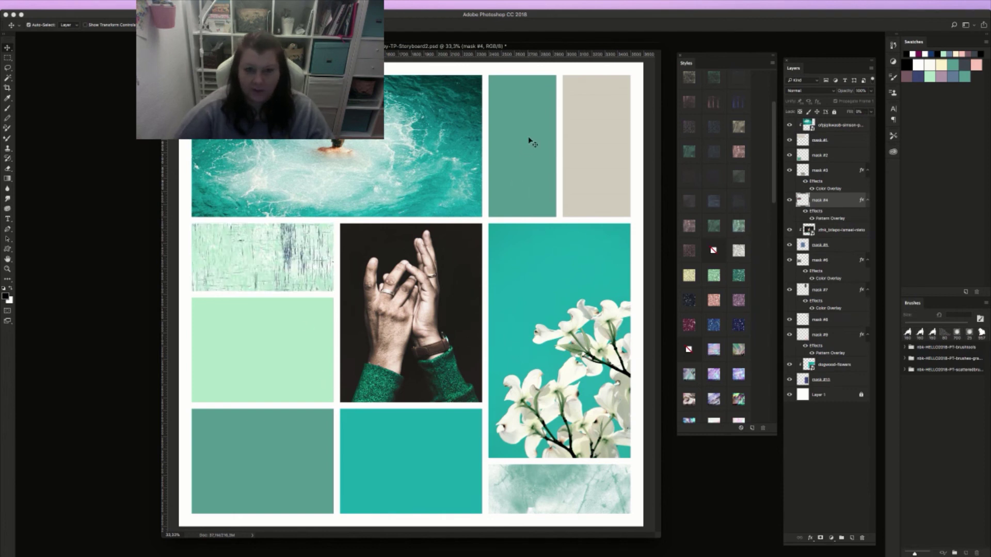
click(525, 123)
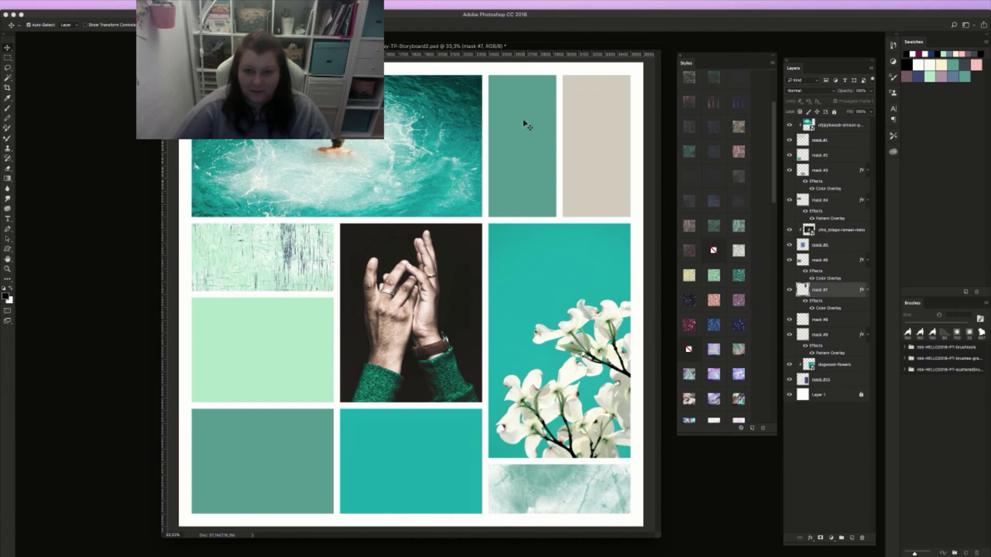
click(693, 156)
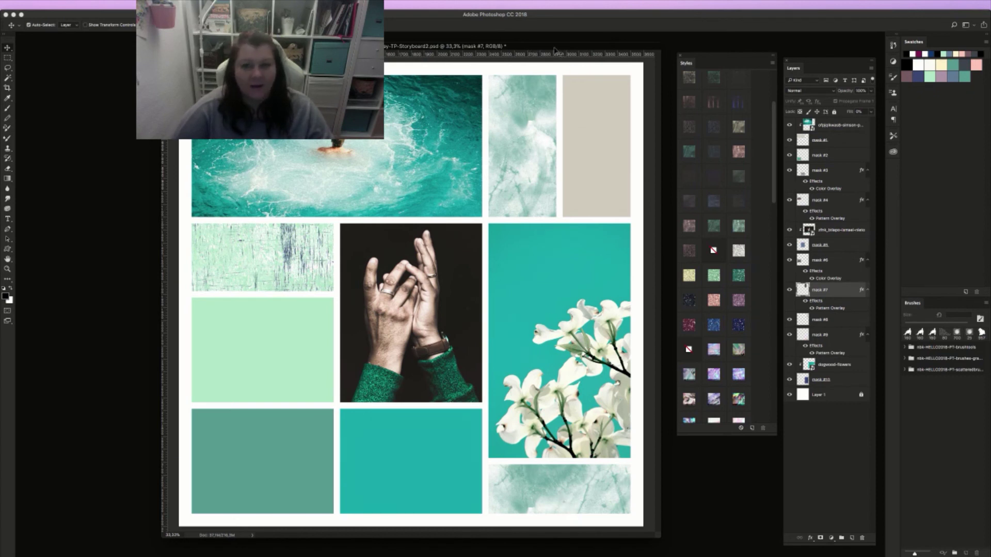
Try the scratched green-and-white pattern style on mask #7 and return to the pale green marble style
drag(549, 44, 552, 41)
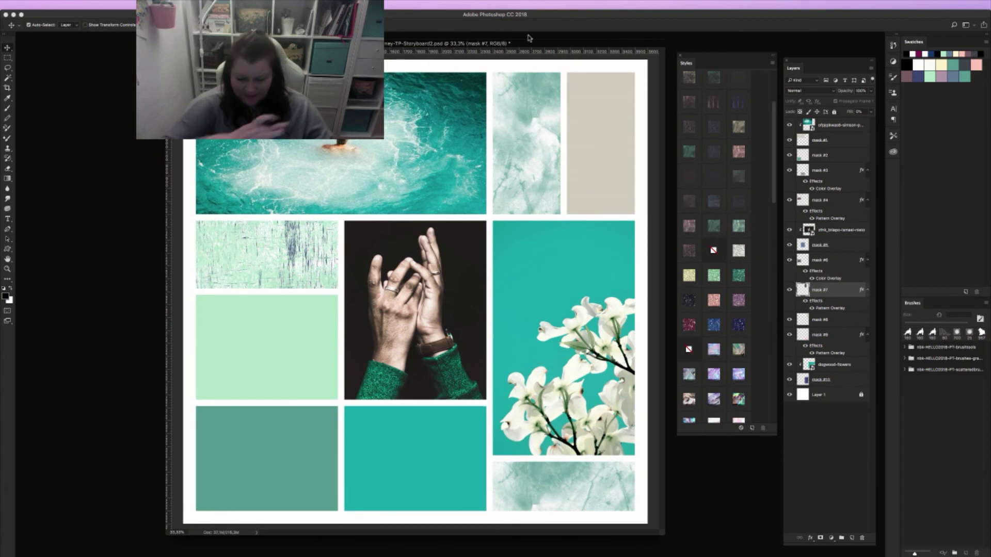
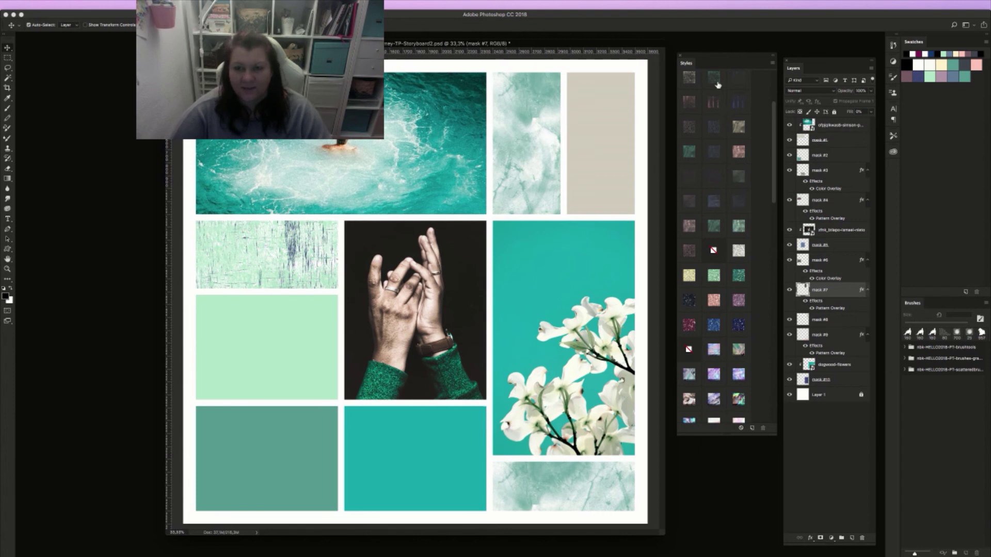
click(716, 79)
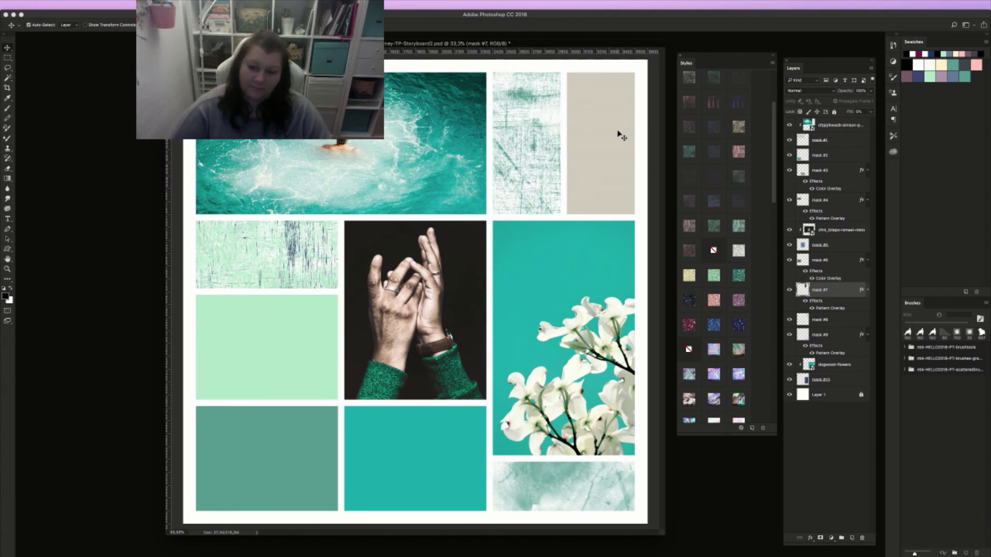
click(689, 151)
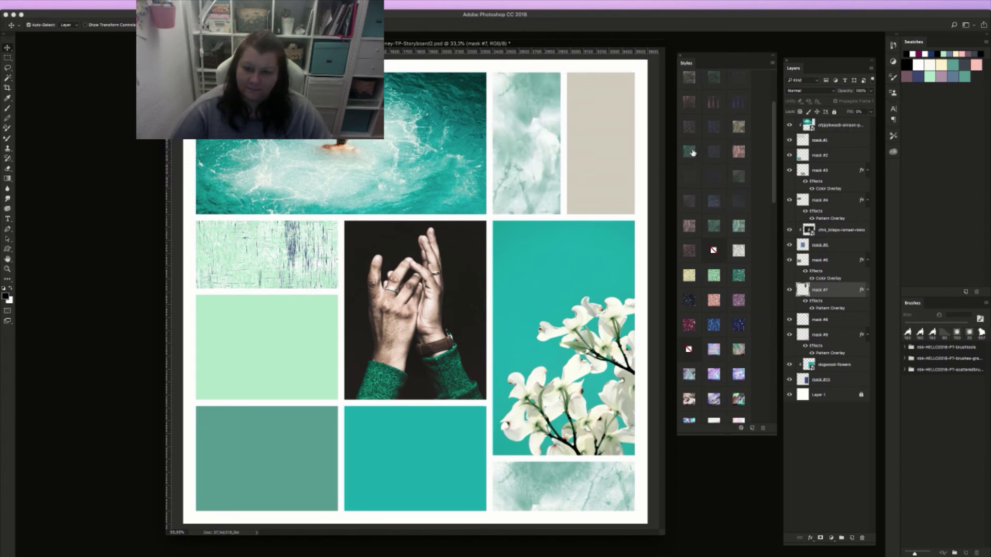
Try a faint white pattern style on mask #7 and replace it with the scratched green-and-white pattern style
click(737, 179)
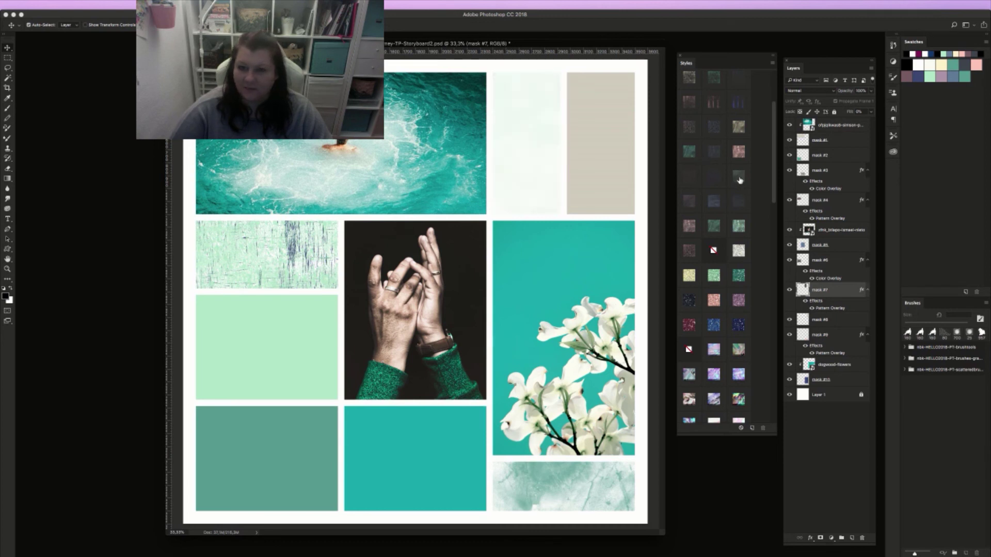
click(717, 79)
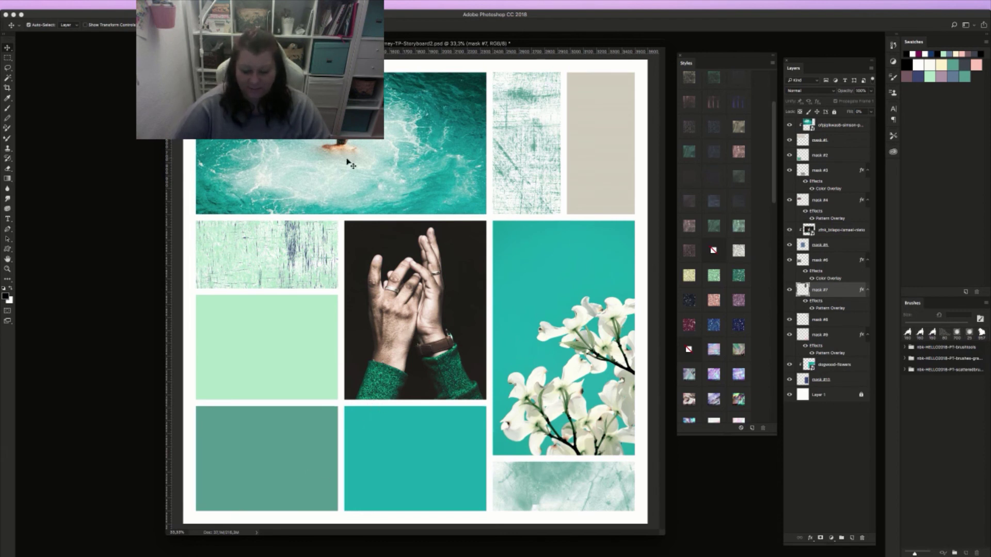
Place nbk-HELLO2018-TagIt-1.png from the nbk-HELLO2018-TagIt folder and bring it to the front of the layer stack
key(super+shift+p)
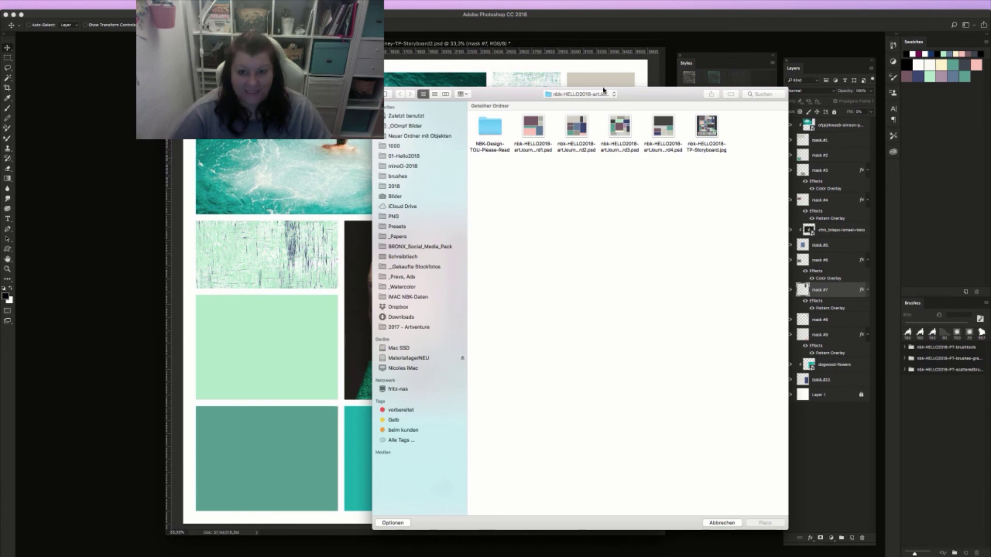
click(603, 93)
click(635, 183)
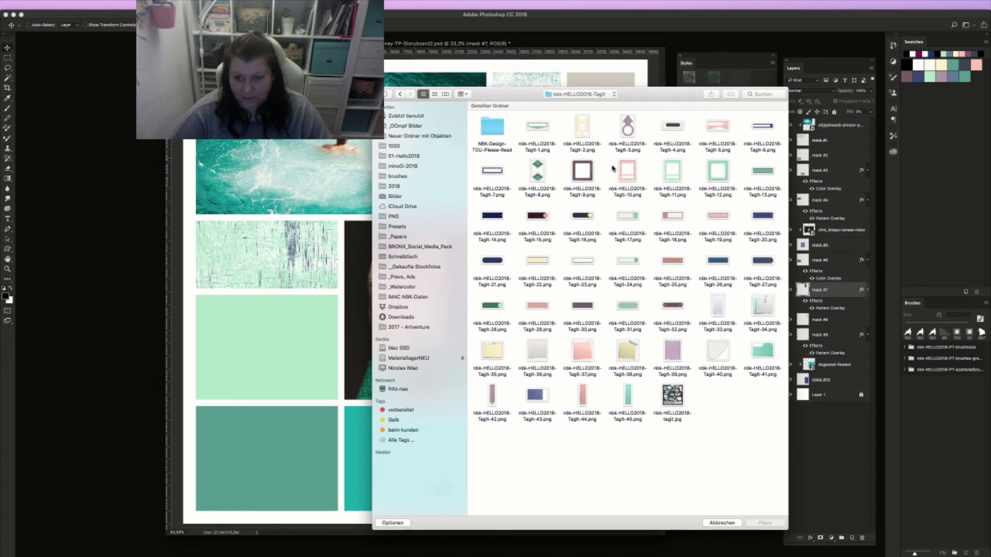
click(544, 173)
click(539, 126)
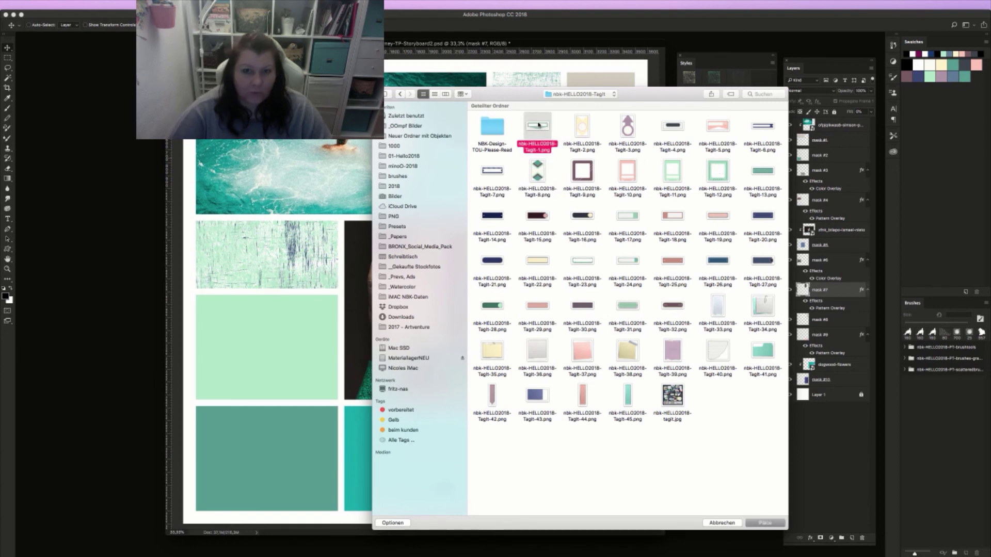
double_click(539, 125)
key(Return)
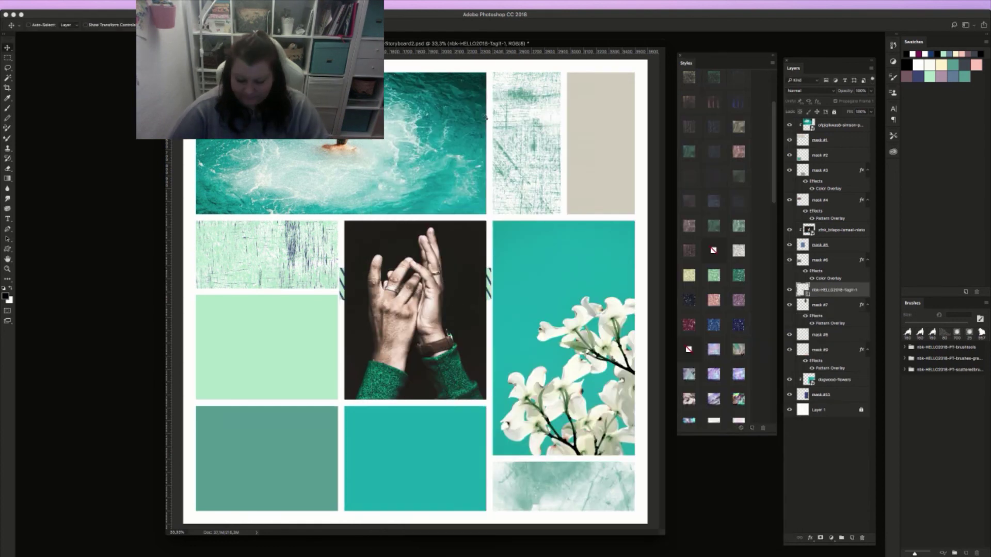
key(super+shift+bracketright)
Position and resize the striped tag on the upper part of the swimming photo and give it a Bevel & Emboss and shadow style
drag(455, 291, 338, 100)
key(ctrl+t)
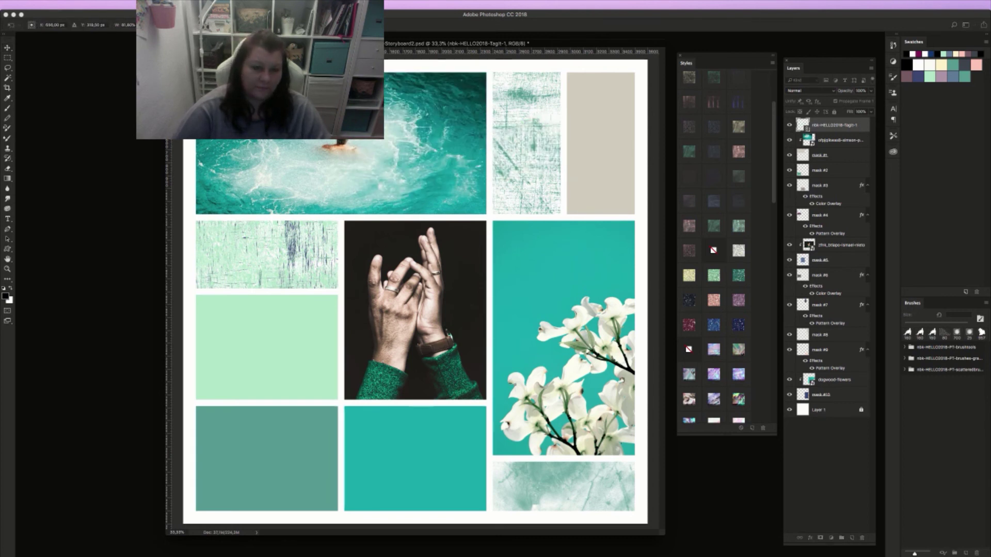
key(Return)
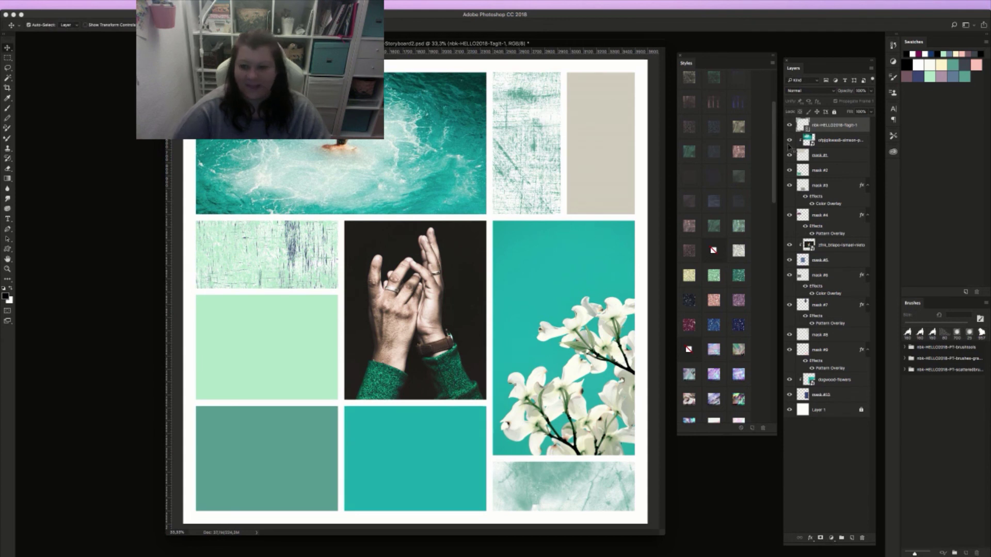
drag(773, 193, 741, 447)
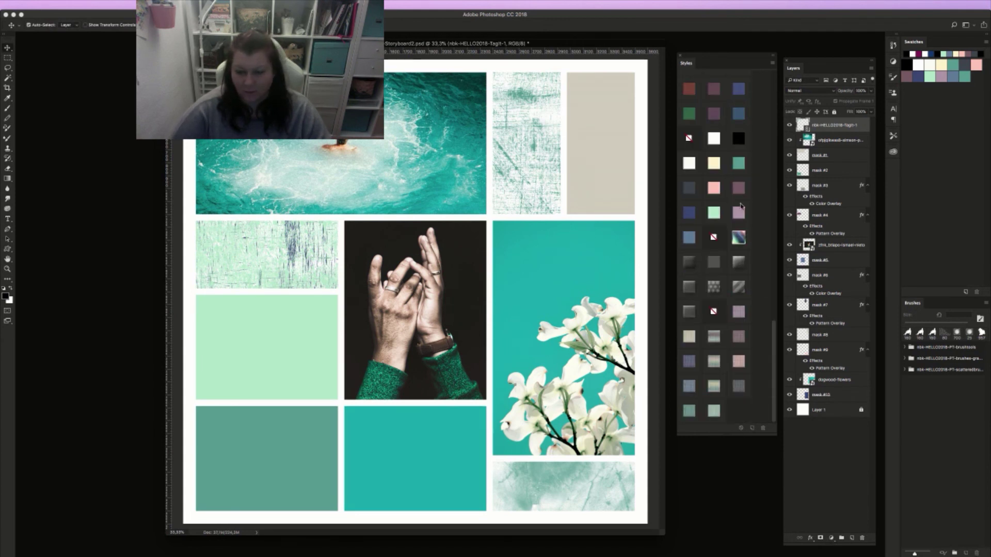
click(716, 267)
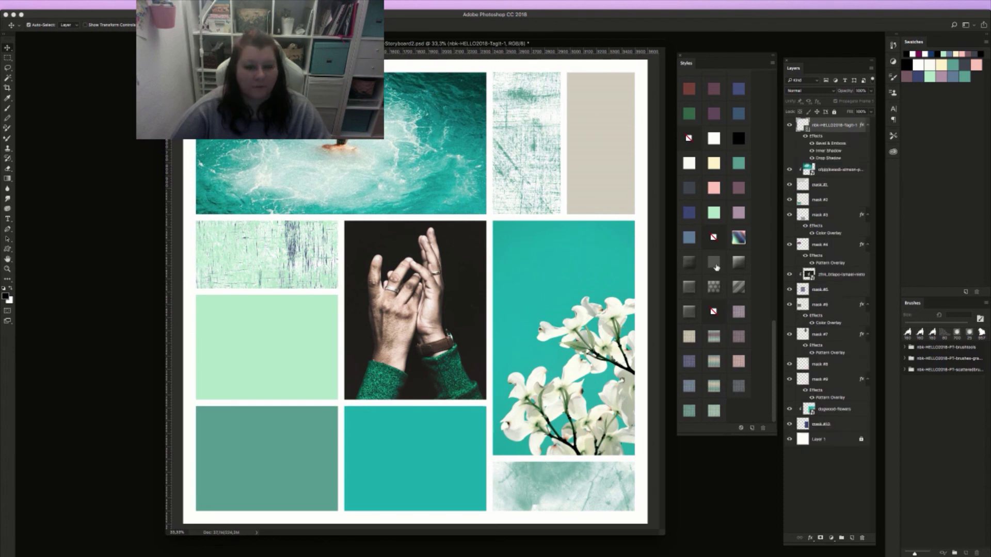
Add the text "SWIMMING TIME" on the swimming photo
click(7, 218)
click(269, 168)
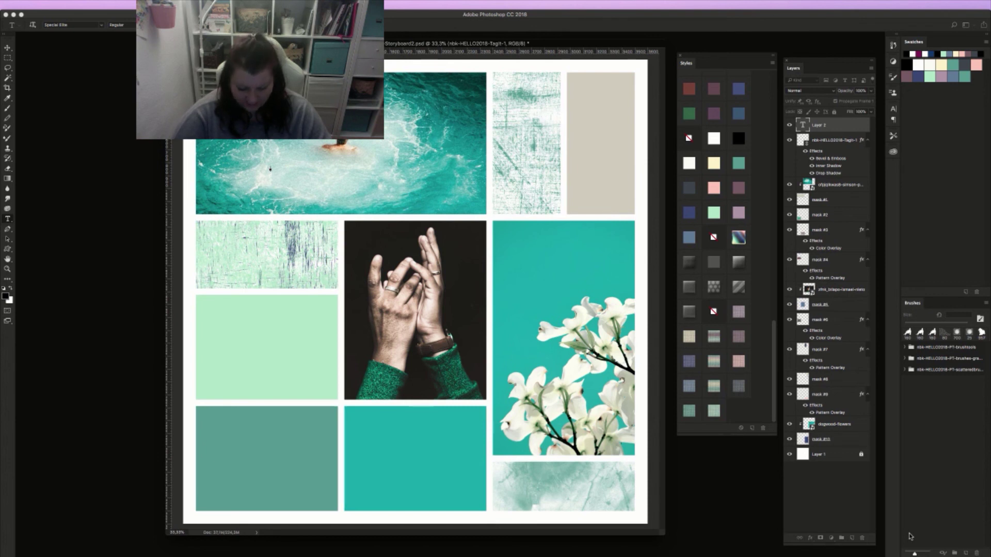
text(MMING TIME)
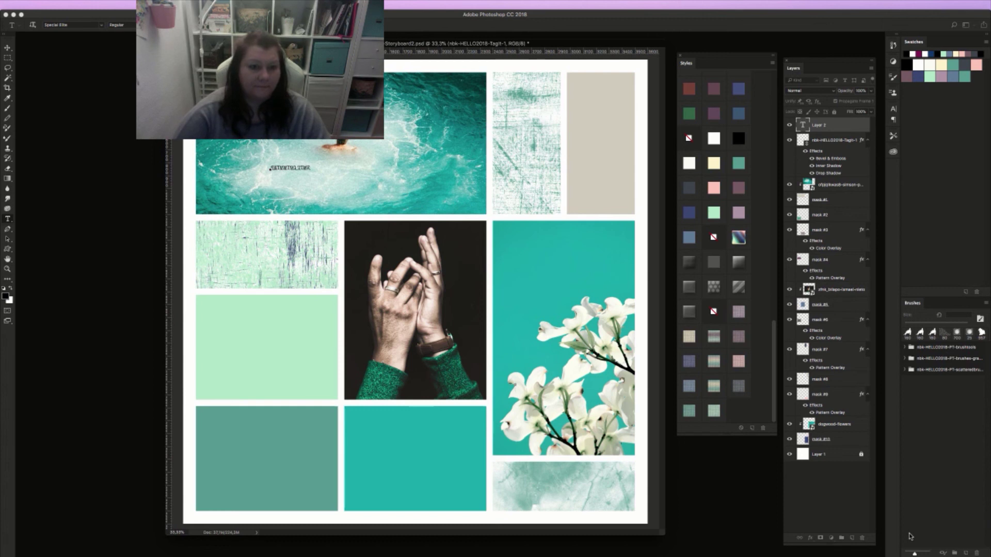
click(14, 48)
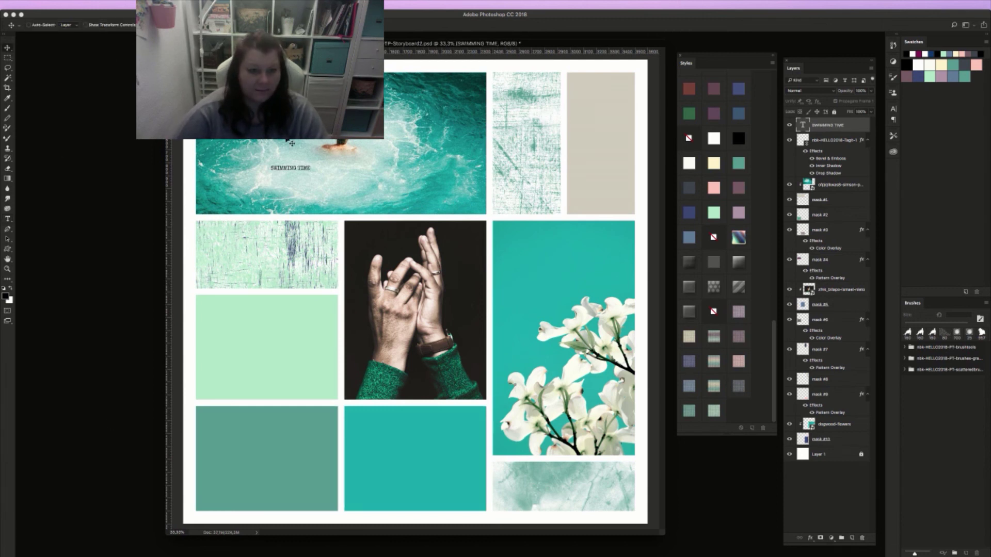
Move the "SWIMMING TIME" text onto the tag in the swimming photo and scale it to fit
drag(297, 169, 291, 104)
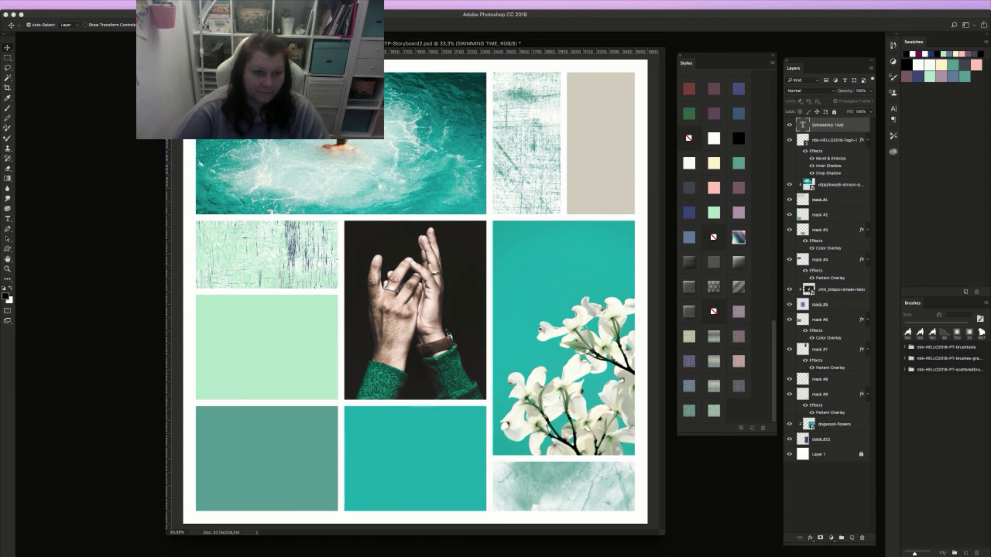
key(super+t)
drag(241, 95, 241, 95)
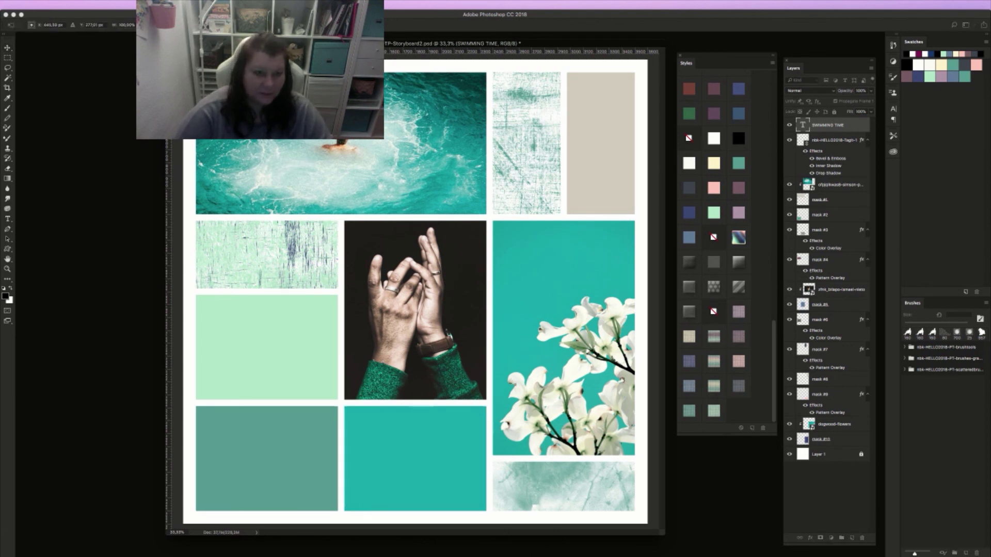
drag(281, 103, 296, 107)
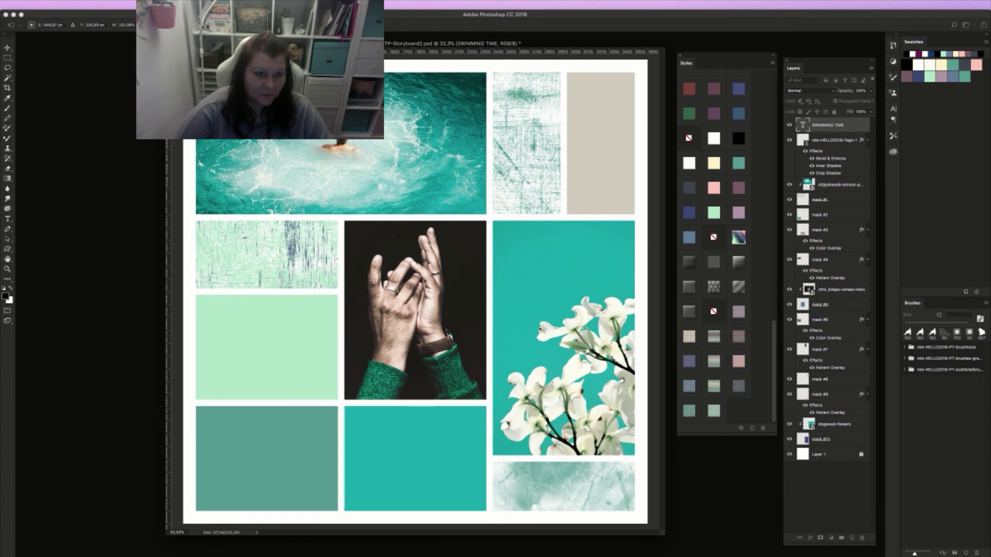
key(Return)
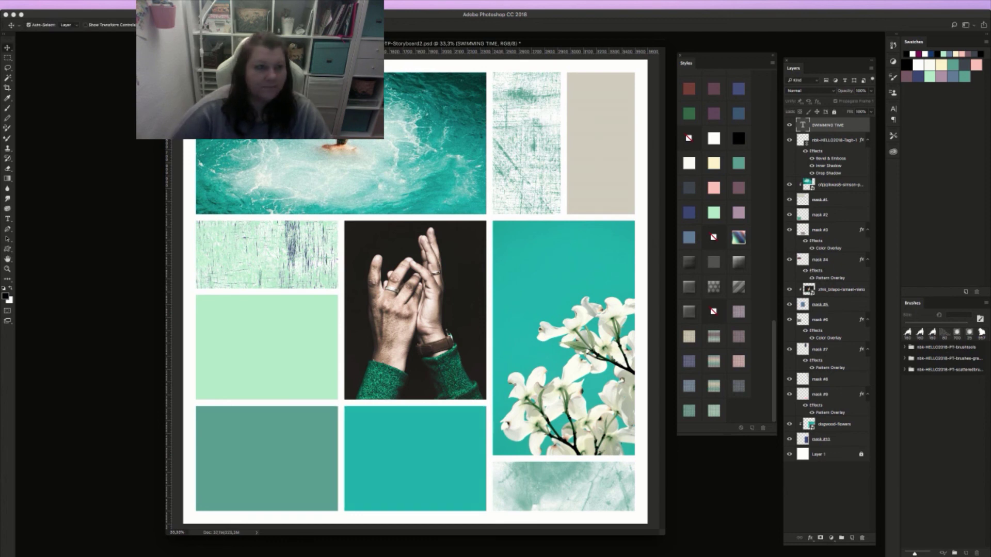
key(t)
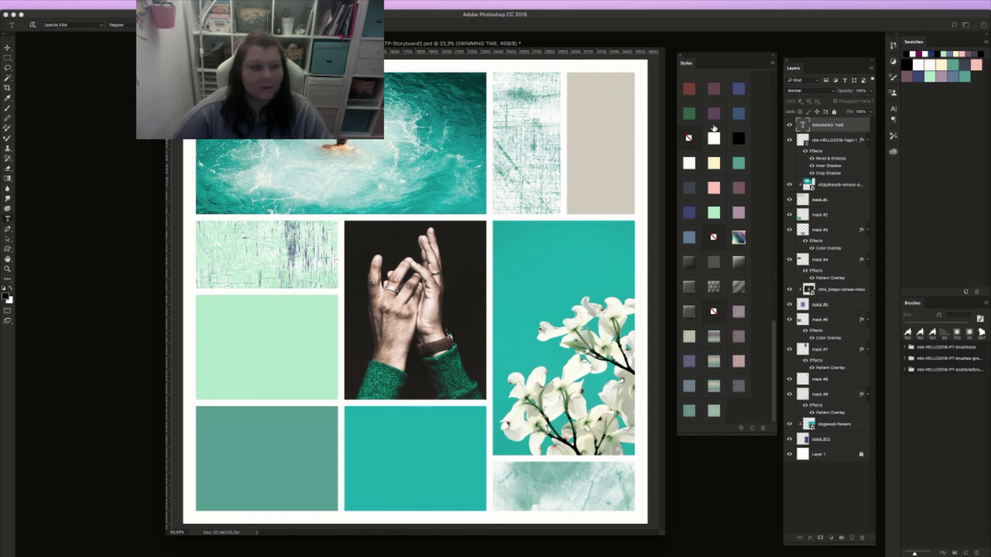
click(74, 25)
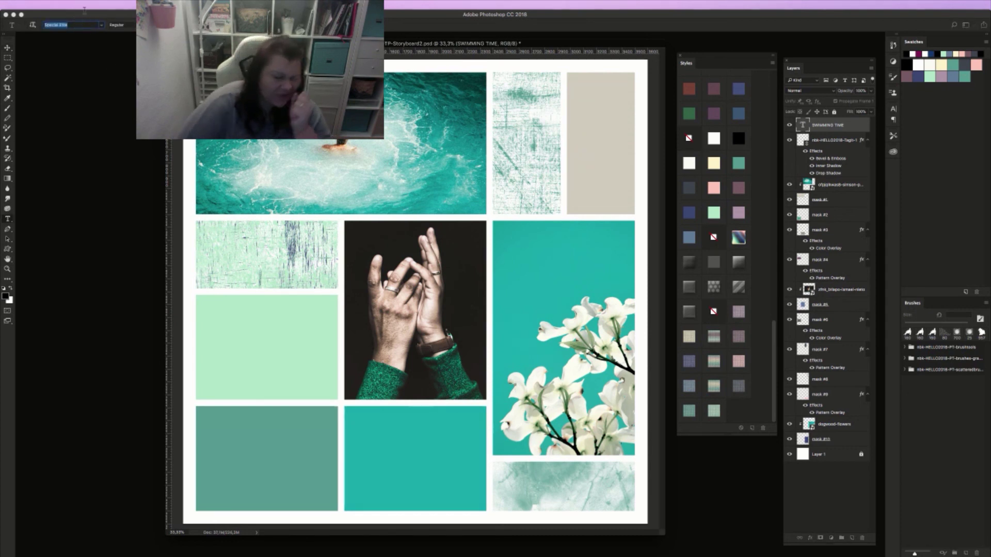
click(9, 48)
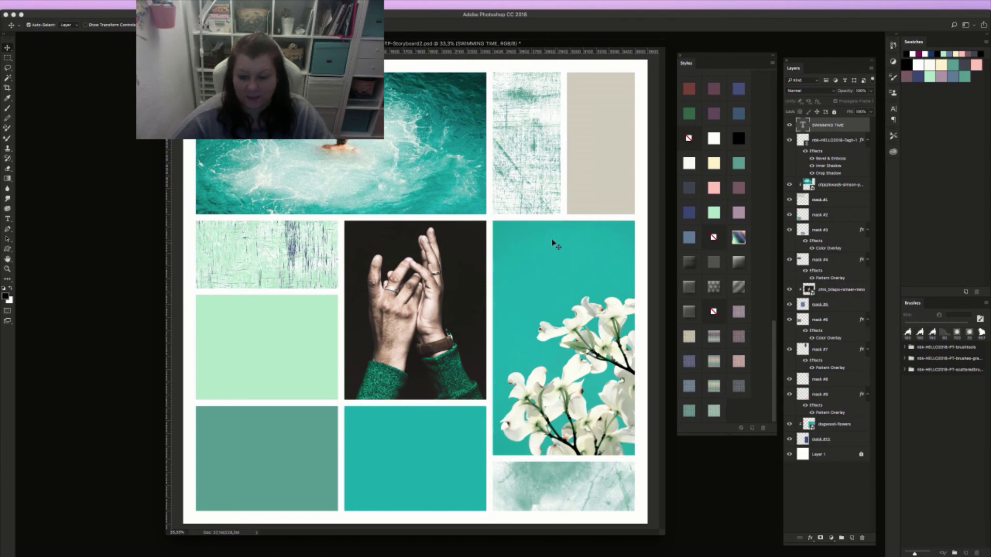
Place the green speech bubble tag number 27 from the nbk-January-TagIt-ENG-Monday folder above the dogwood-flowers layer
click(591, 364)
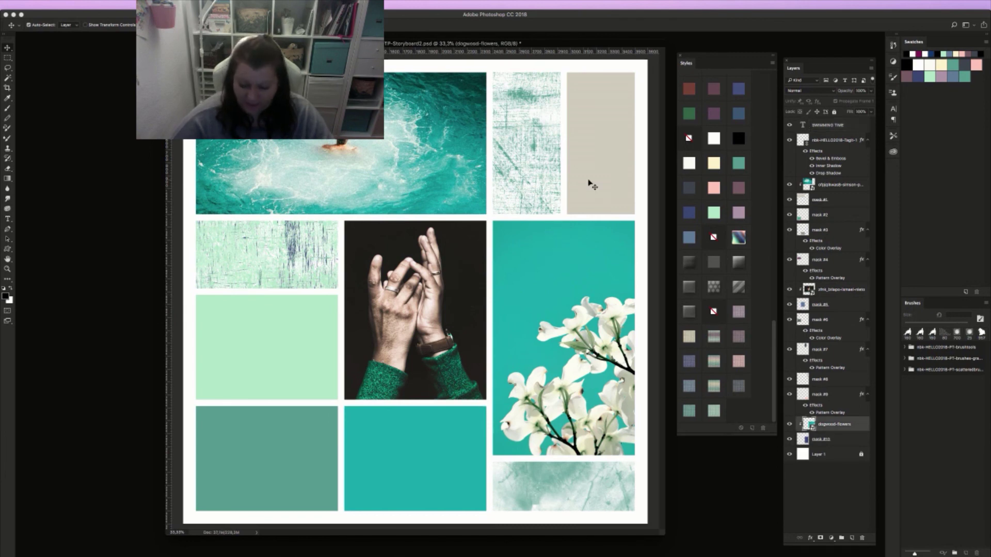
key(super+shift+p)
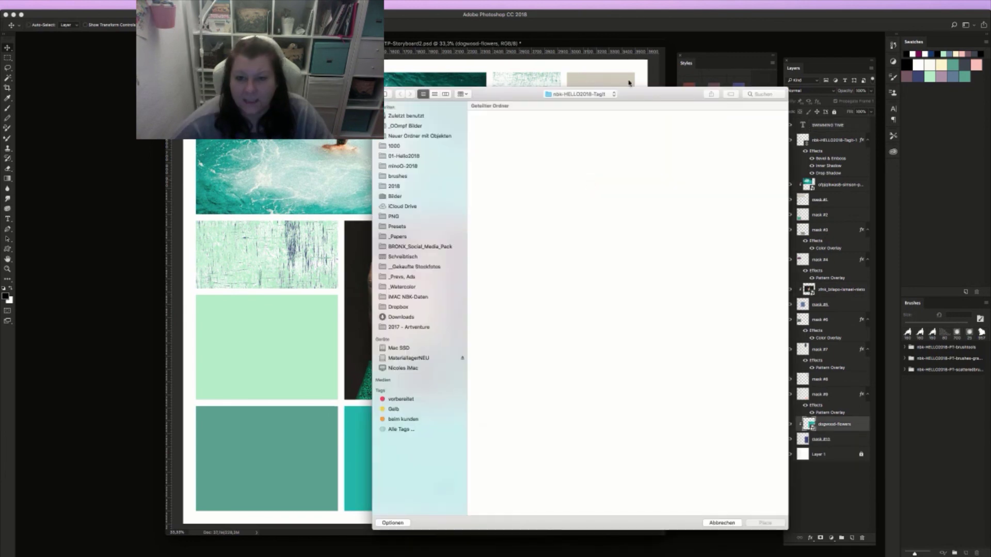
click(593, 96)
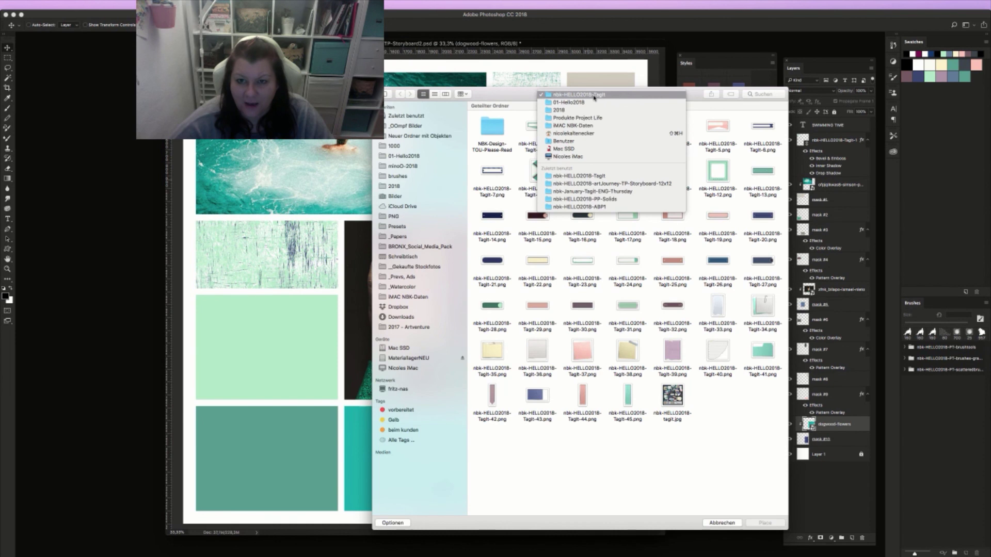
click(651, 192)
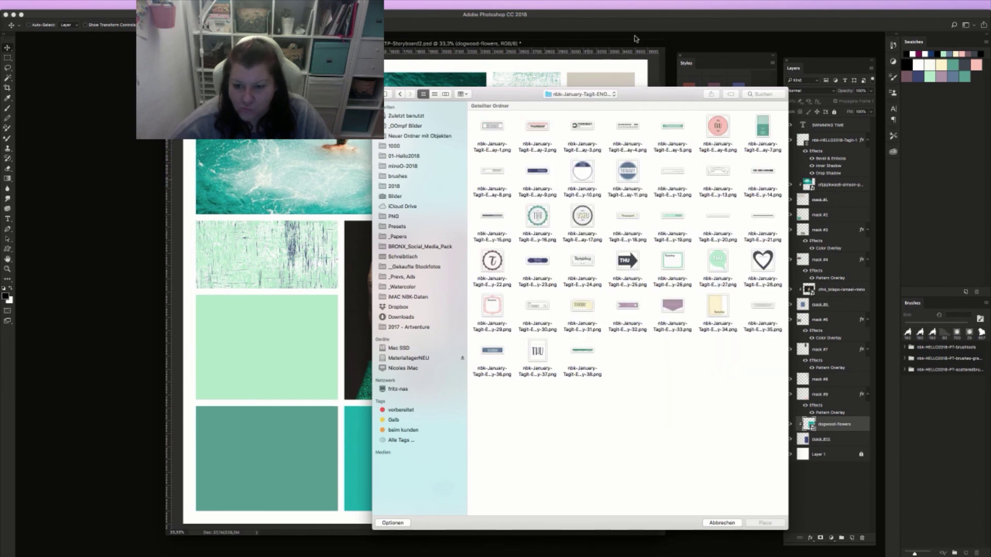
key(super+Up)
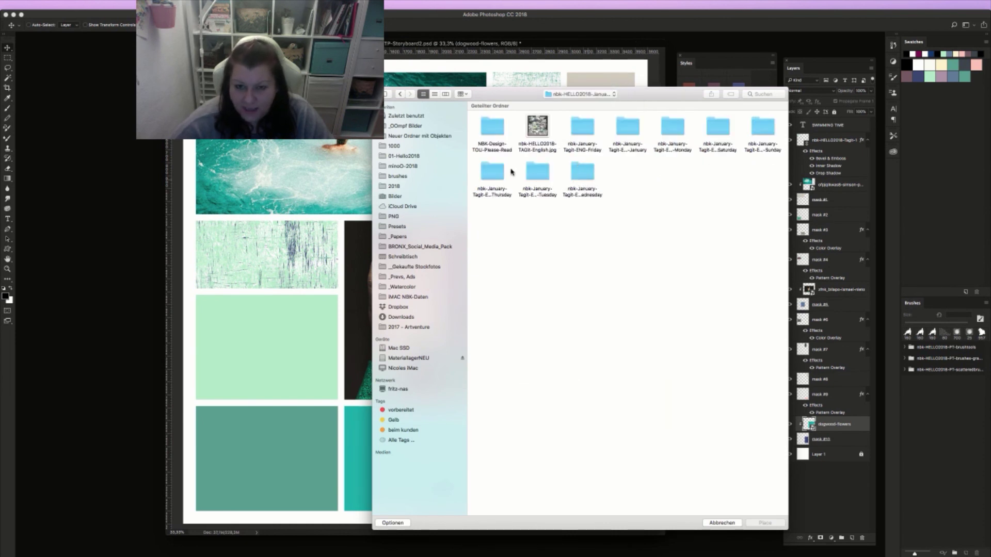
double_click(681, 128)
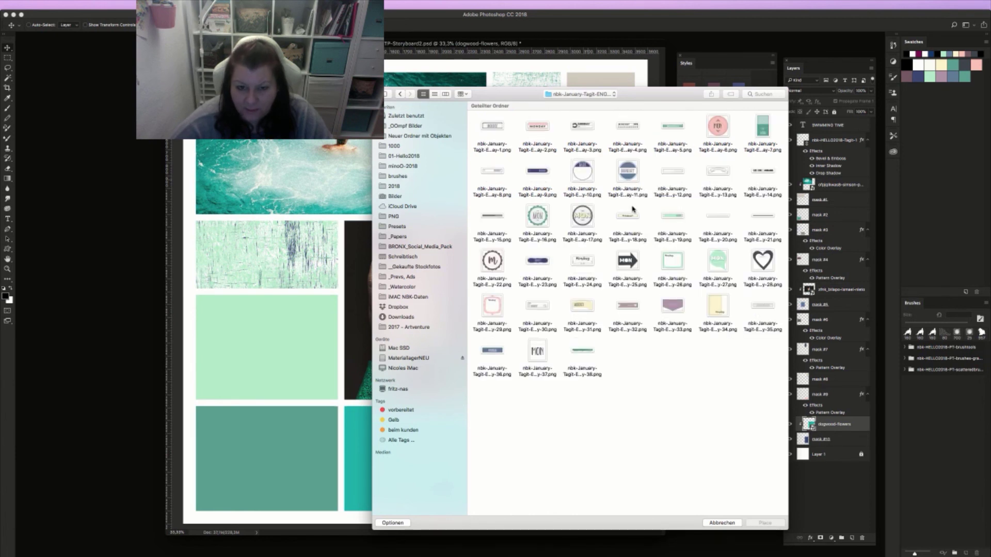
double_click(714, 268)
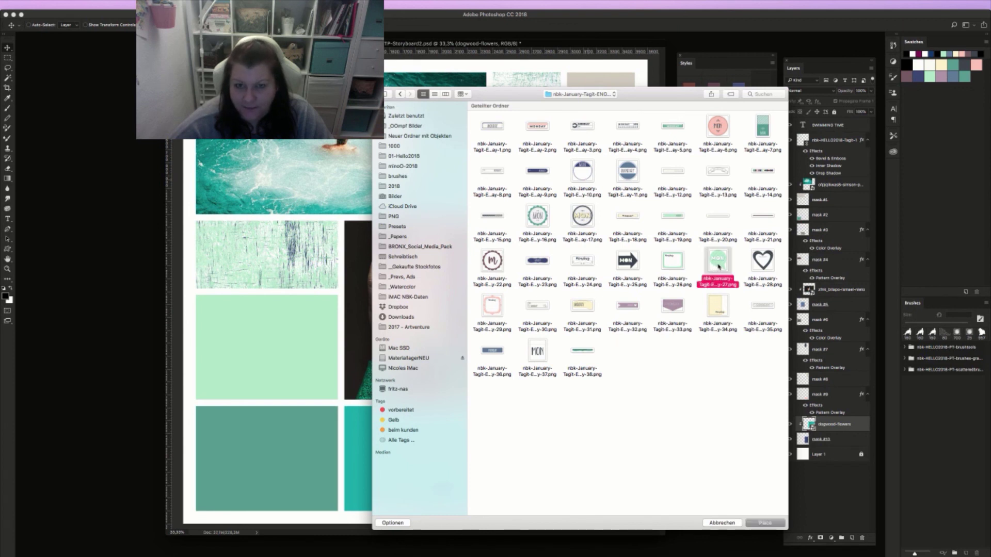
key(Return)
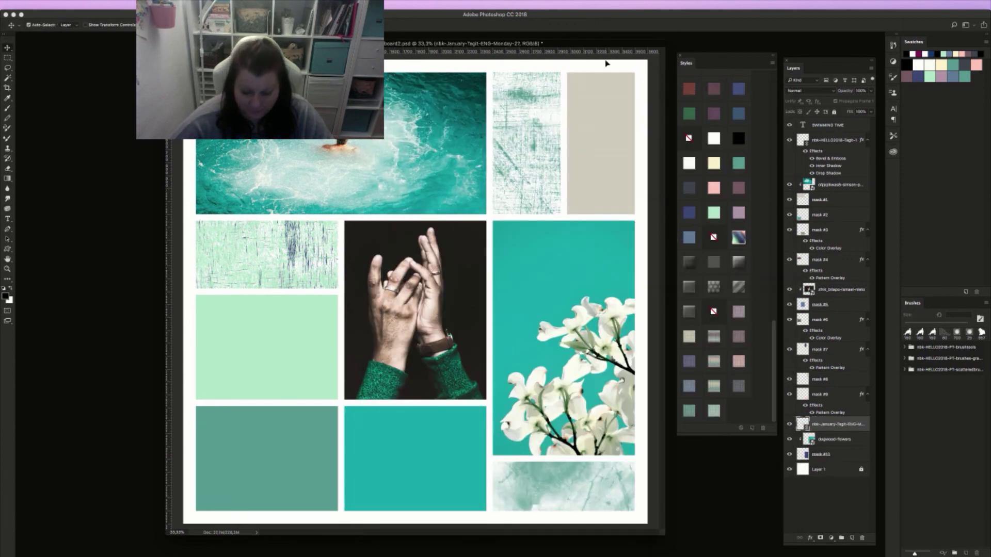
Move the MON bubble above the dogwood flowers and try embossed styles on it, ending with the one combining bevel, inner shadow, pattern overlay and drop shadow
drag(416, 308, 552, 265)
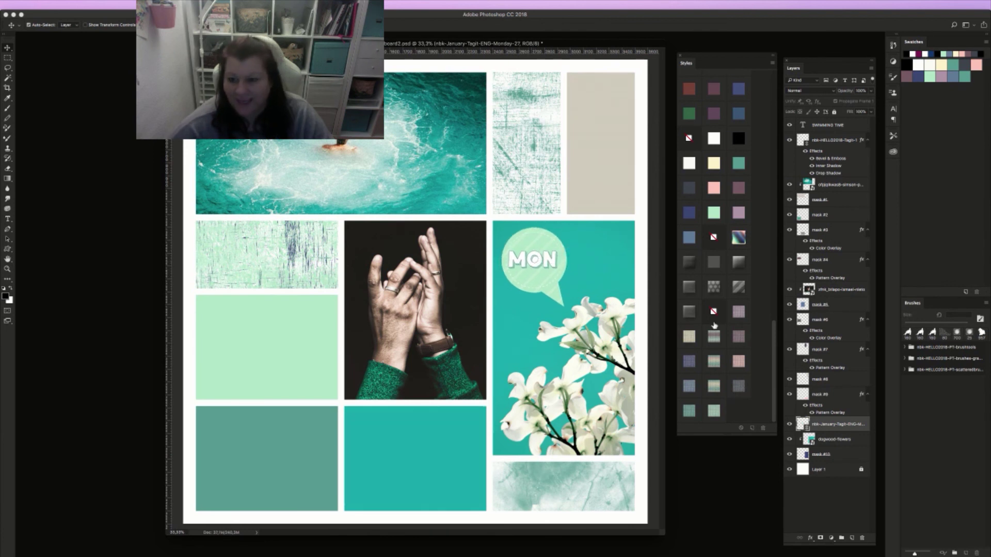
click(713, 287)
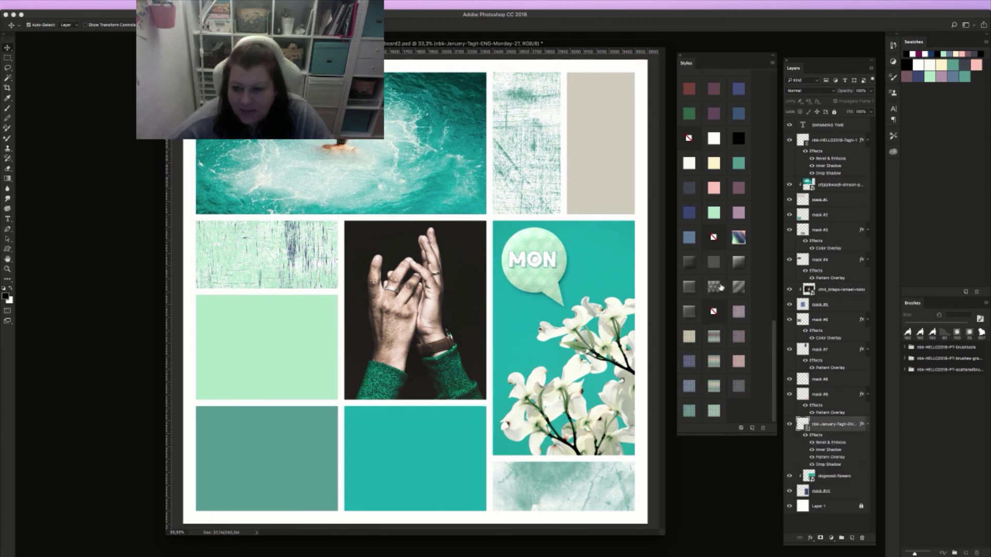
click(714, 258)
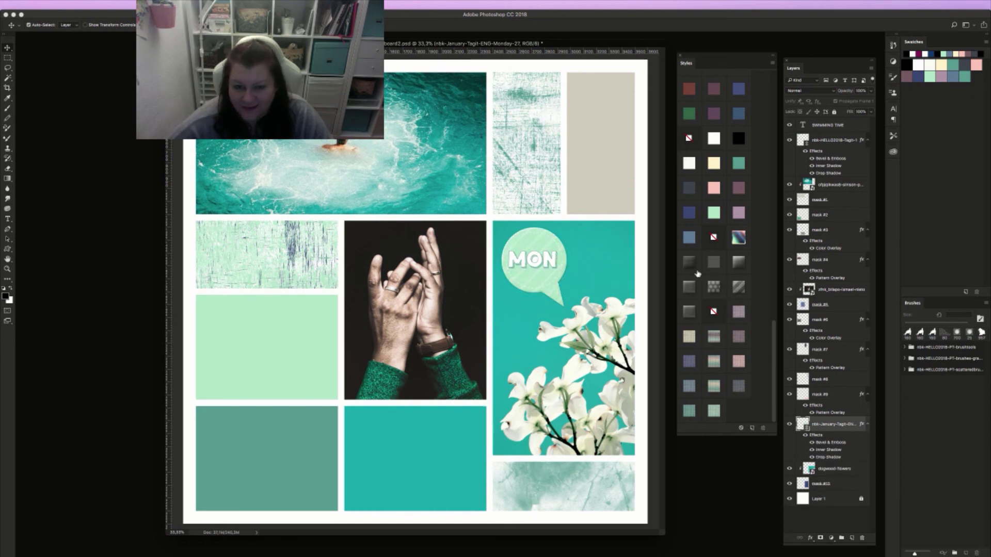
click(693, 265)
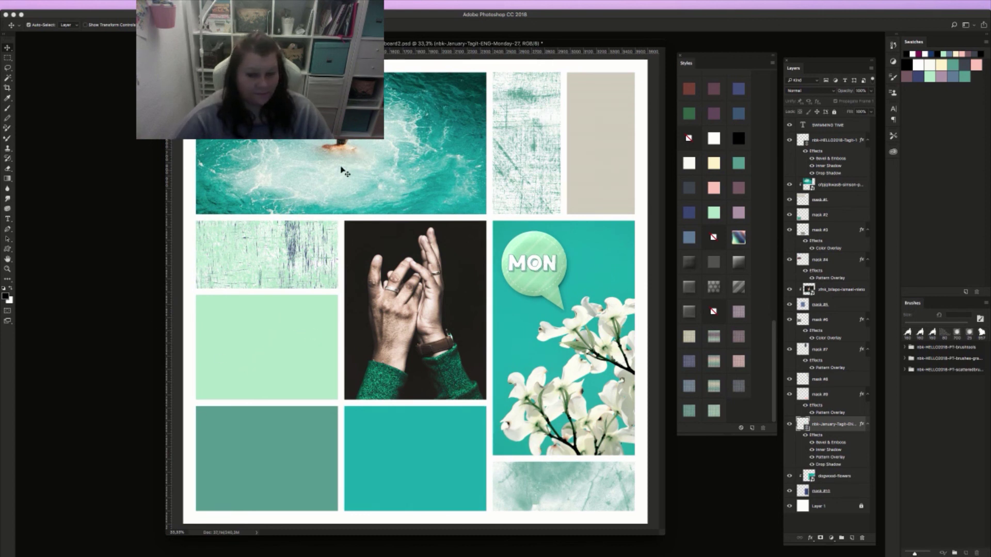
Place nbk-HELLO2018-ABP1-7 from the nbk-HELLO2018-ABP1 folder above the mask #6 layer and move its flower artwork onto the light green block
click(268, 365)
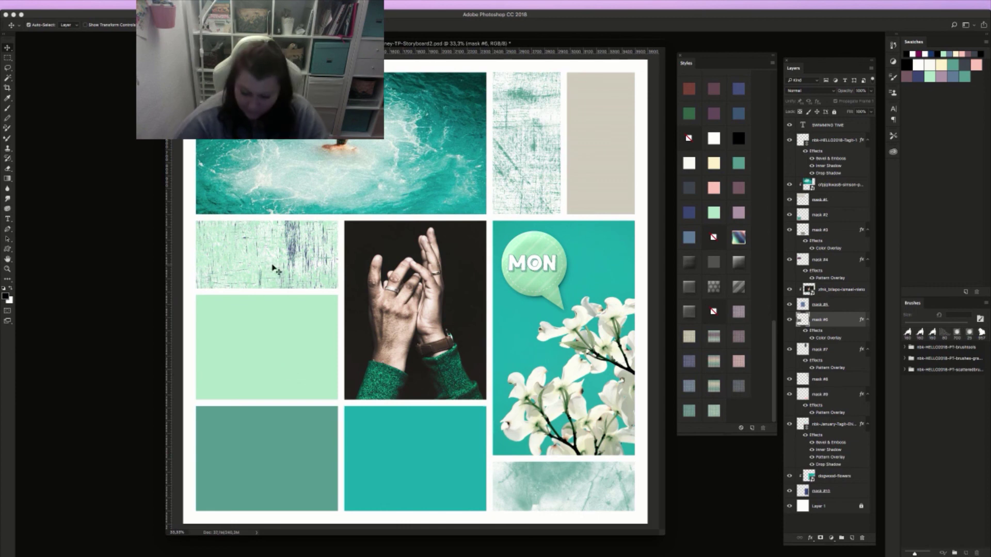
key(super+shift+p)
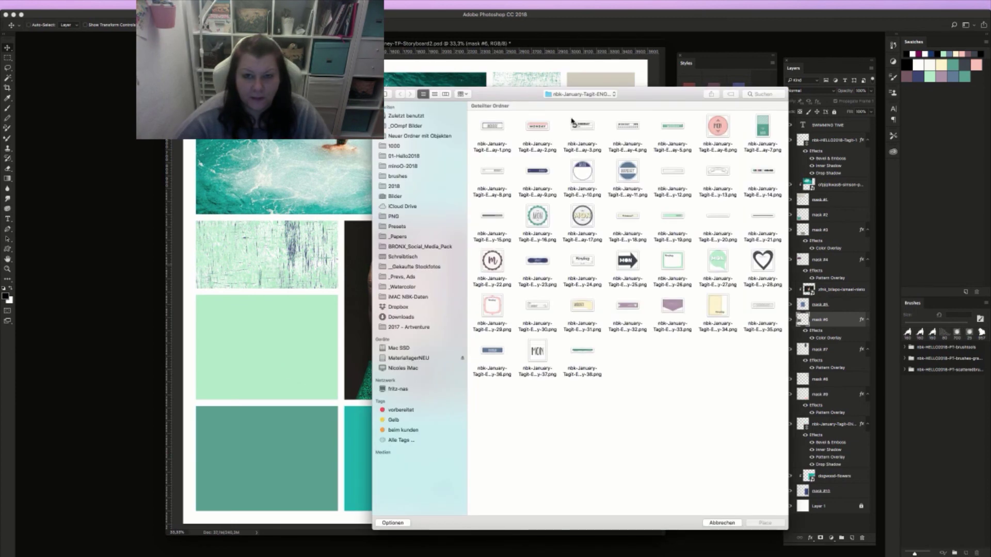
click(572, 99)
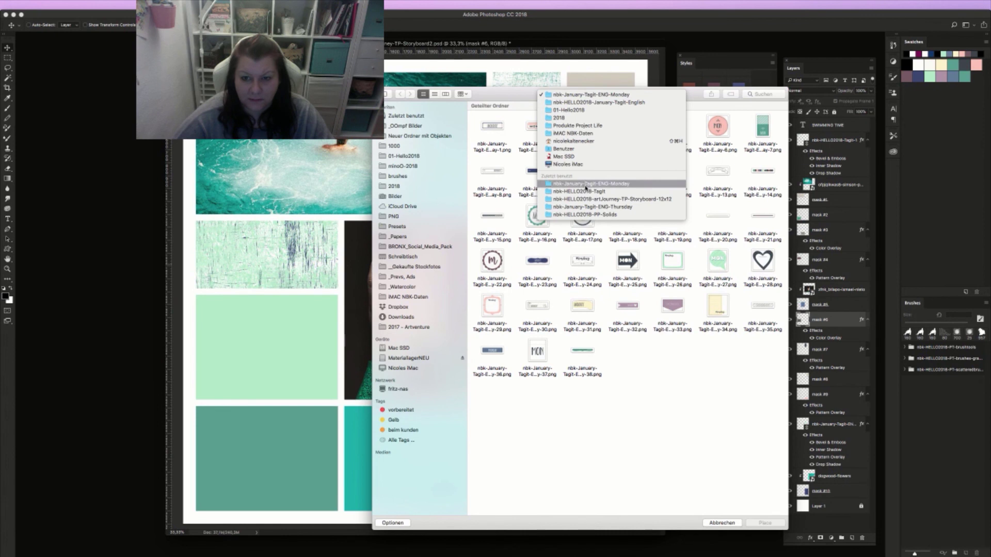
click(568, 110)
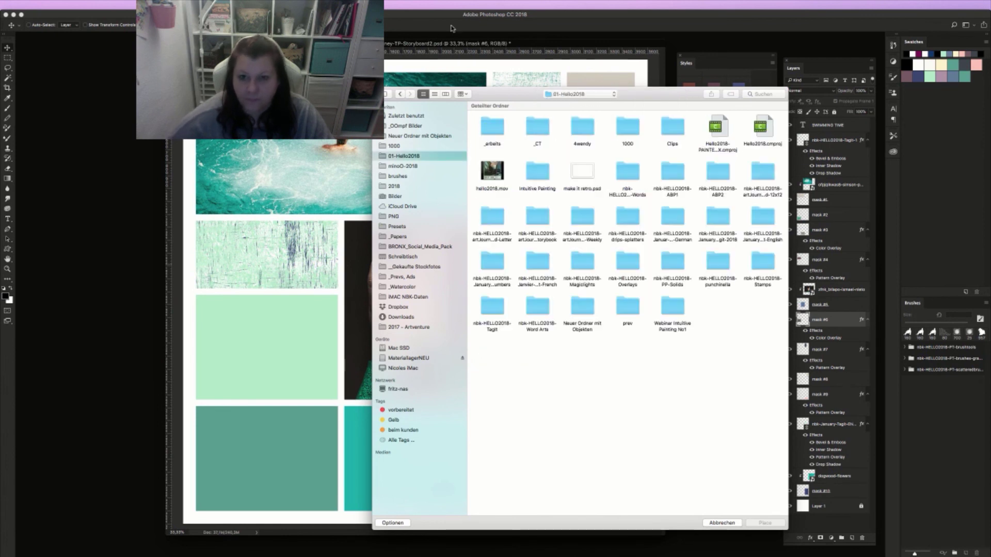
double_click(672, 171)
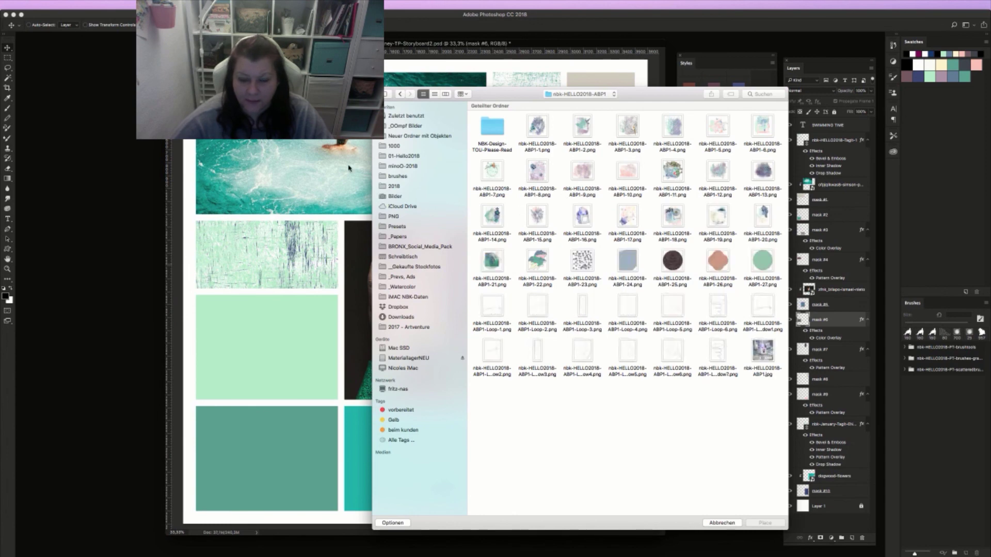
click(500, 172)
double_click(496, 169)
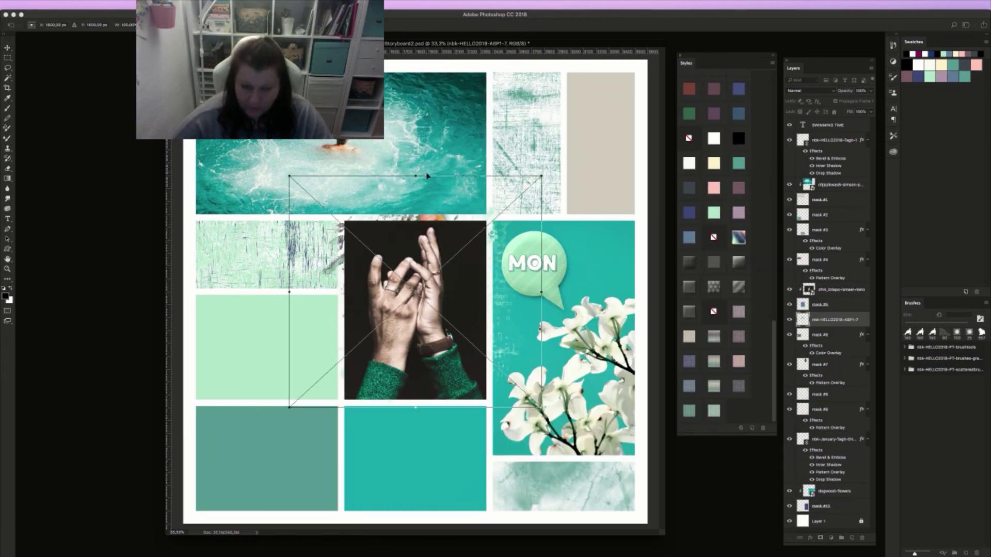
key(Return)
drag(432, 272, 284, 339)
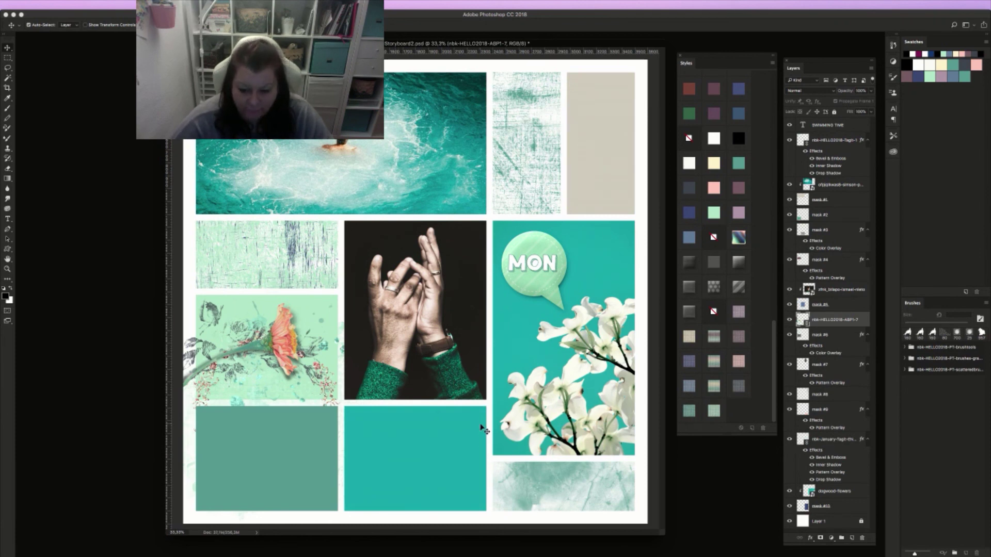
mouse_move(285, 351)
mouse_down()
mouse_move(274, 341)
mouse_move(282, 333)
mouse_up()
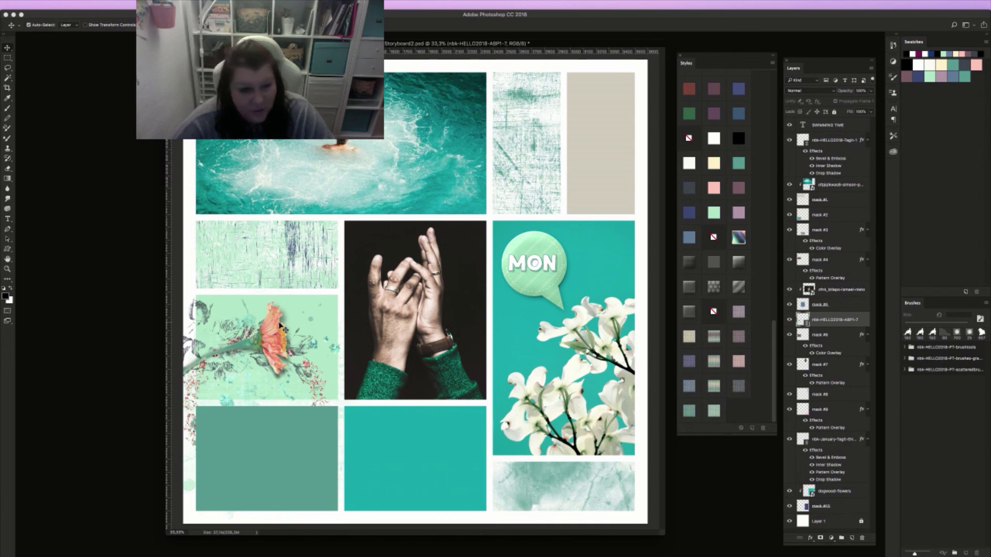
Place nbk-HELLO2018-drips-19 from the drips-splatters folder as the topmost layer, hanging between the green scratched block and the hands photo
key(super+shift+p)
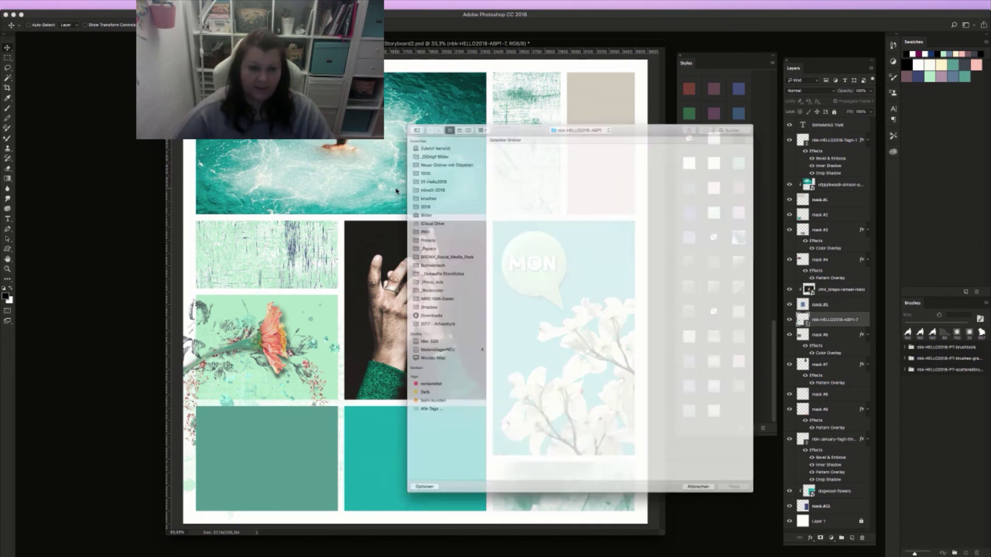
click(606, 95)
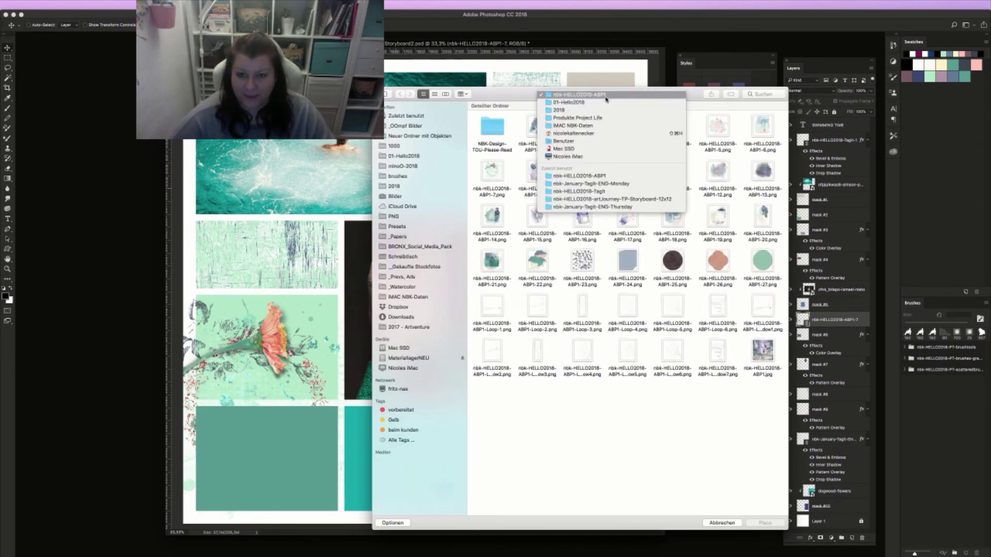
click(608, 102)
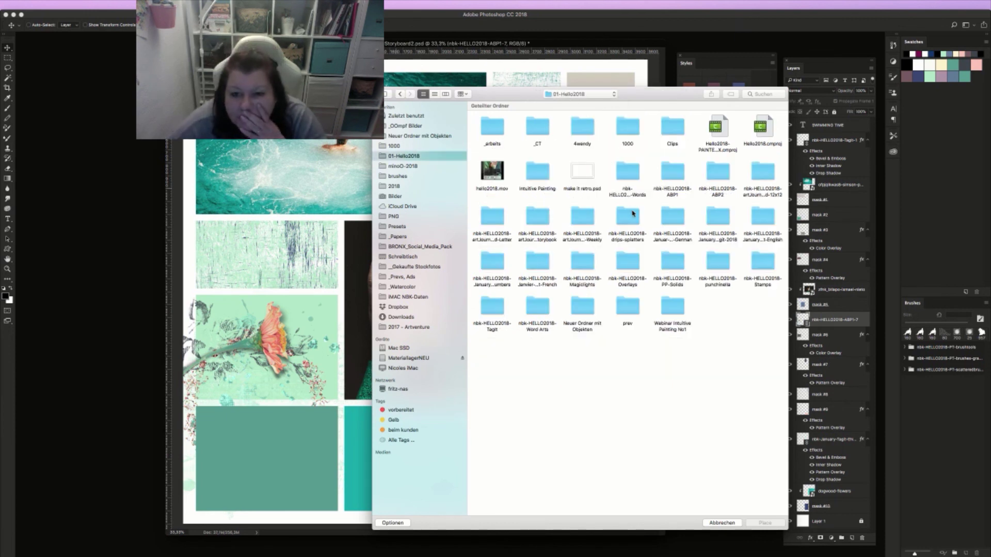
double_click(635, 217)
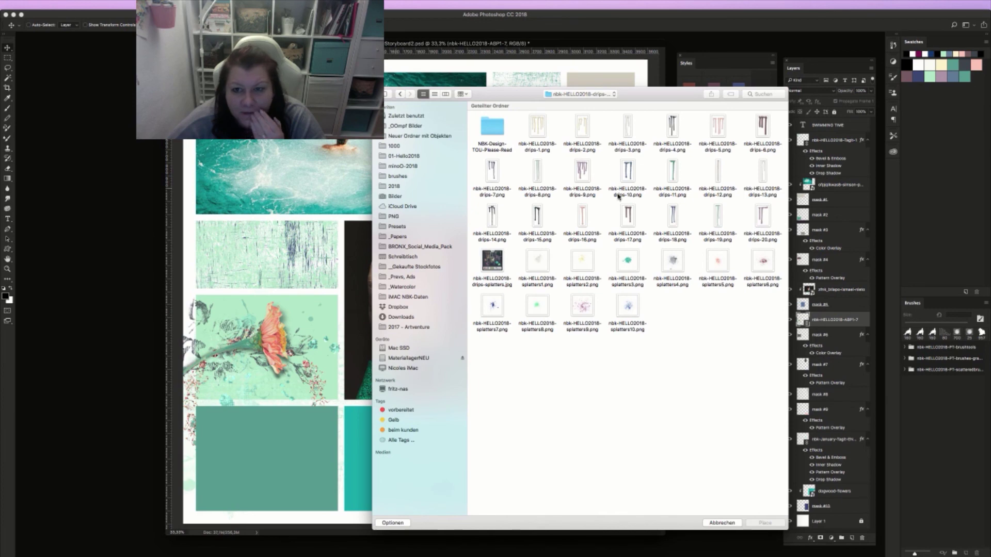
click(672, 217)
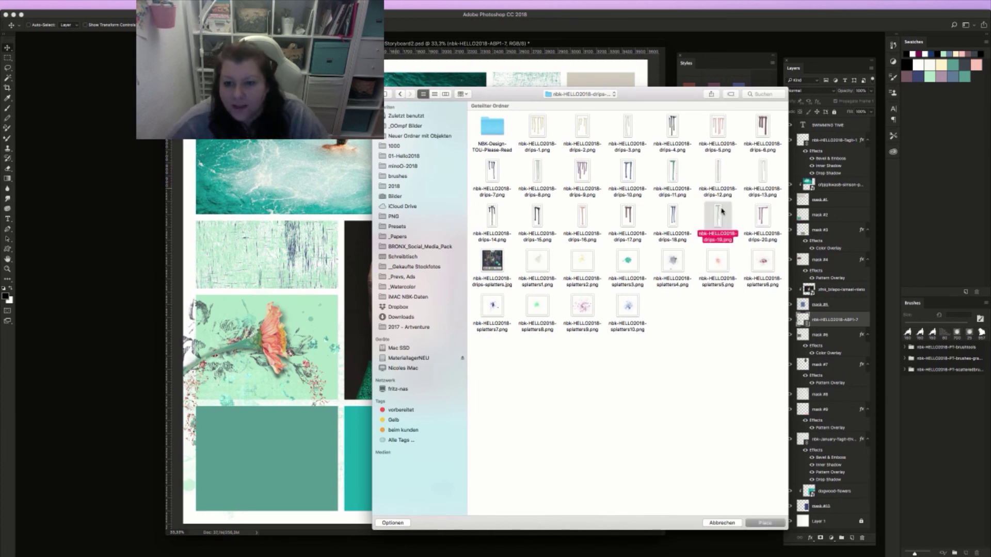
key(Return)
key(Return)
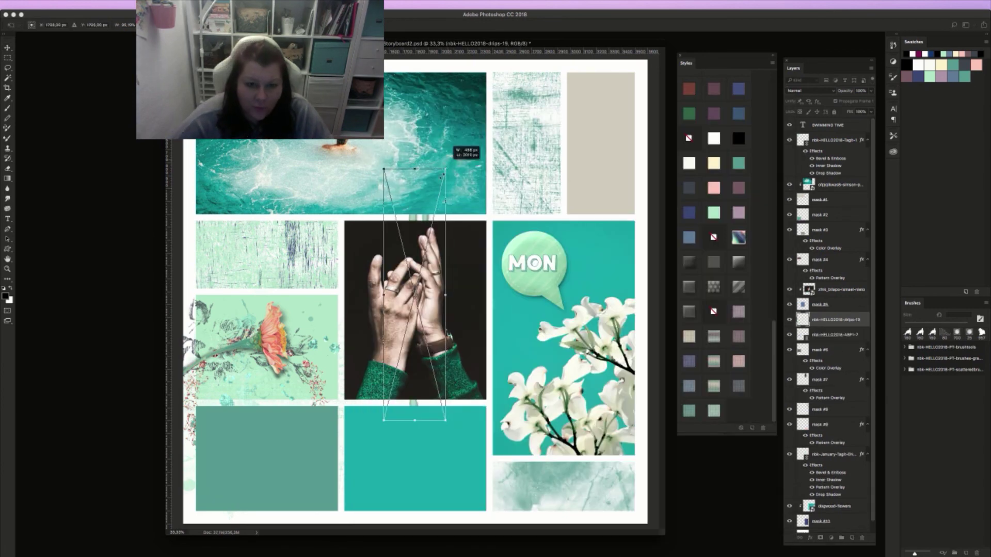
key(super+shift+bracketright)
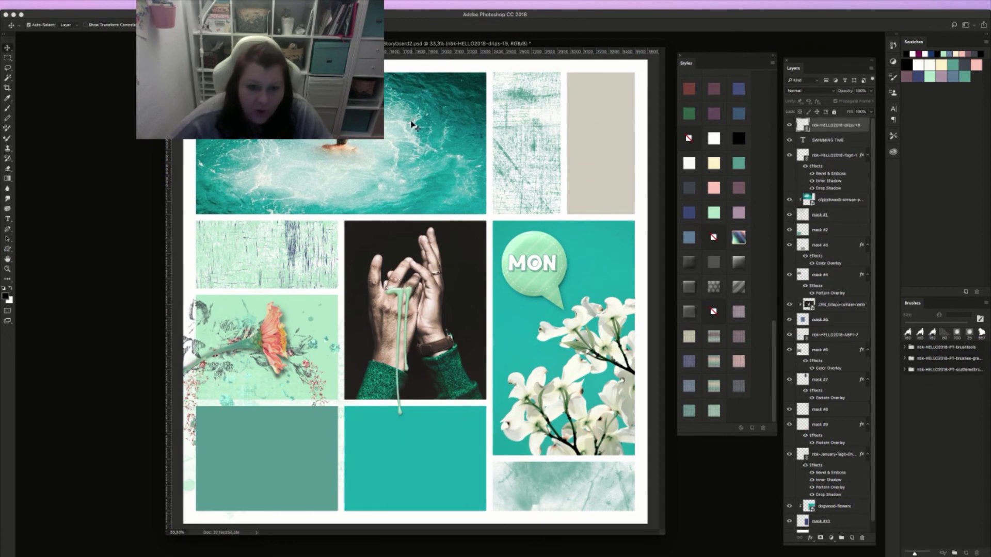
drag(400, 300, 333, 212)
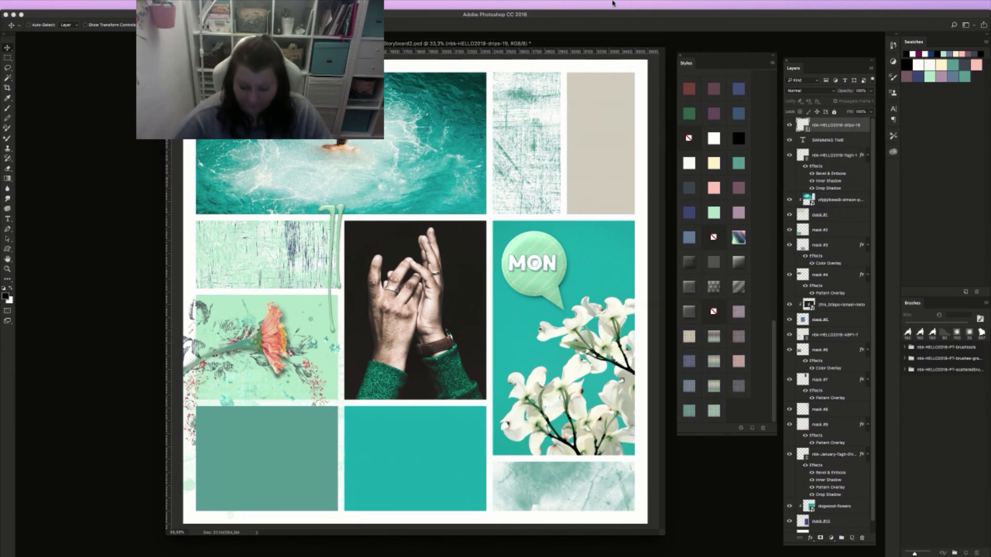
Place nbk-HELLO2018-splatters8 beneath the drips layer and move it to the page's upper edge between the swimming photo and the scratched block
key(super+shift+p)
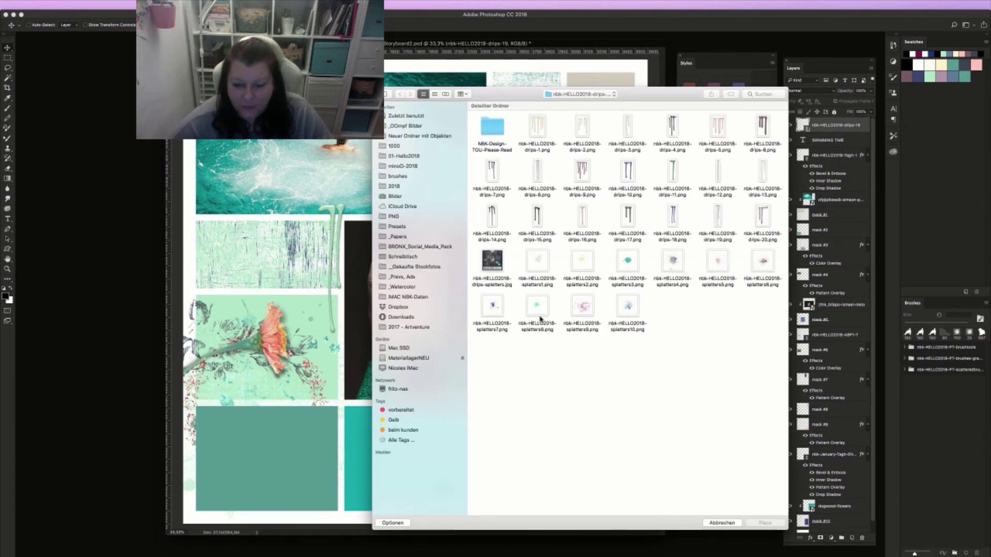
double_click(539, 316)
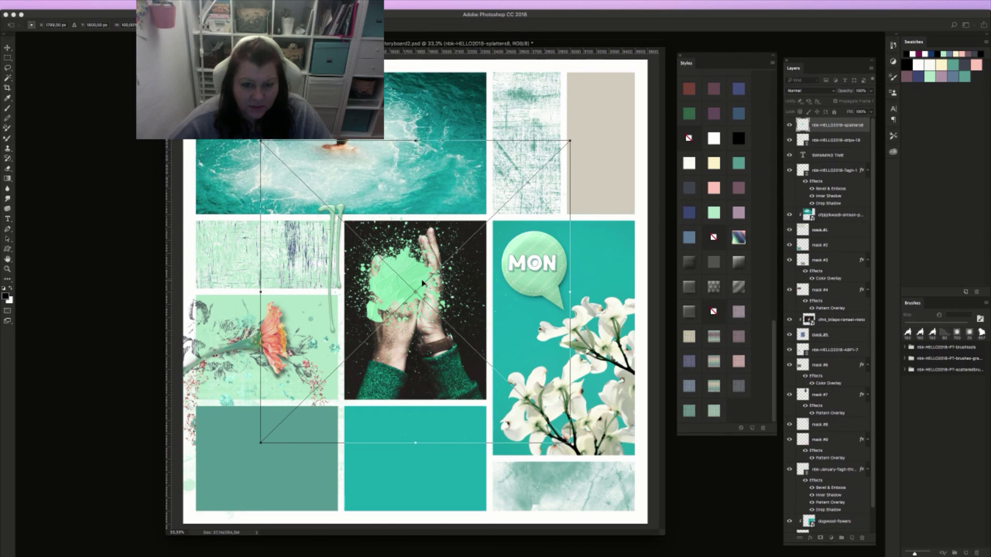
drag(422, 283, 342, 214)
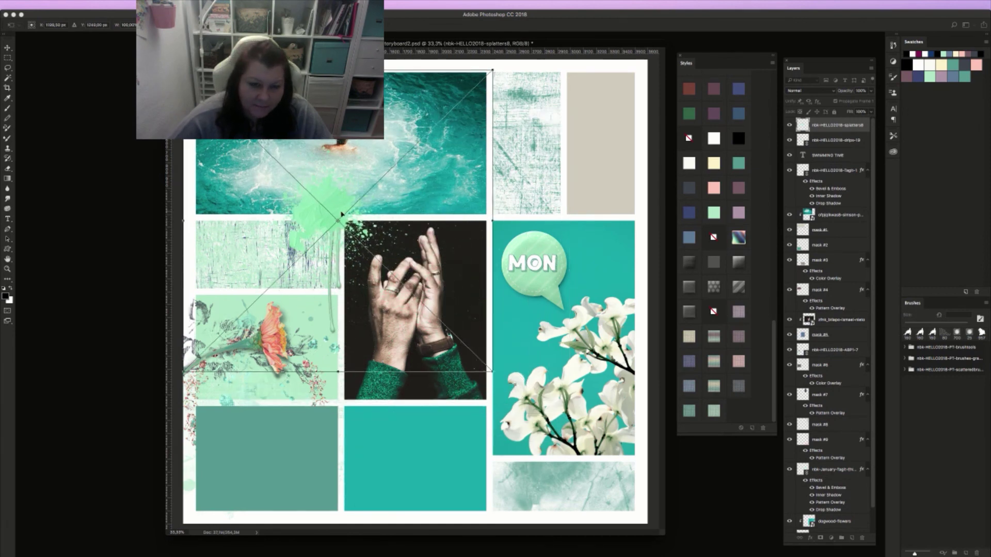
key(Return)
drag(851, 125, 847, 140)
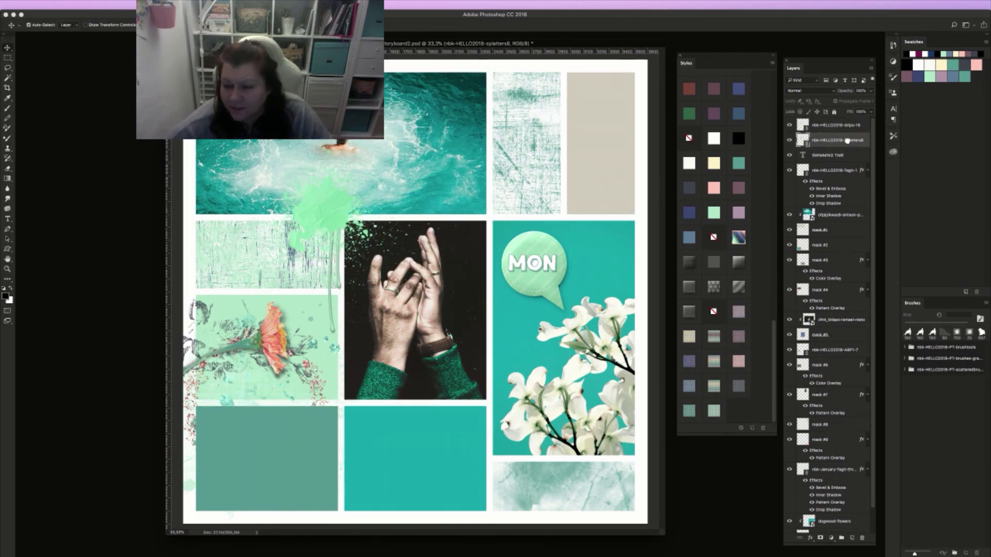
drag(325, 192, 476, 75)
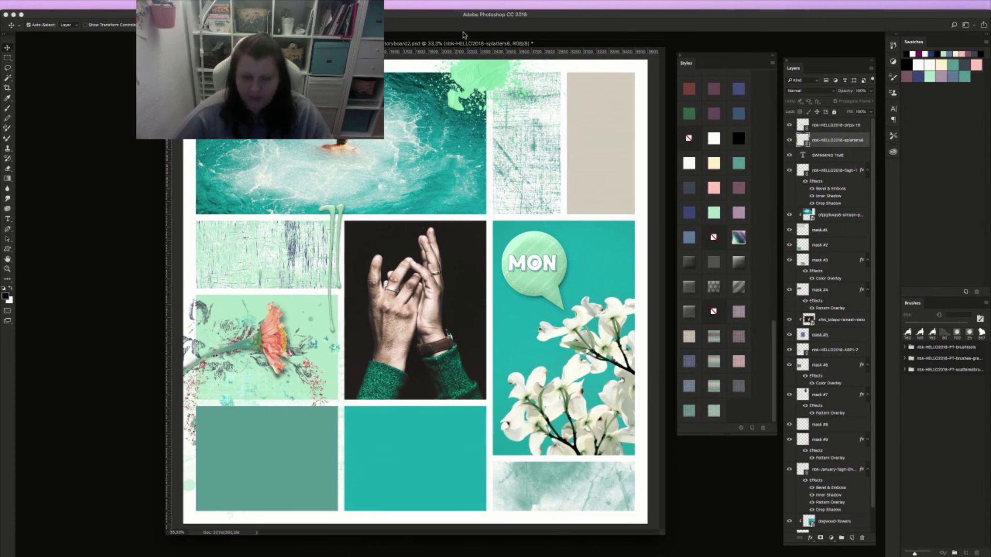
Try Magiclights4 from the nbk-HELLO2018-Magiclights folder over the dogwood flowers photo
key(super+shift+p)
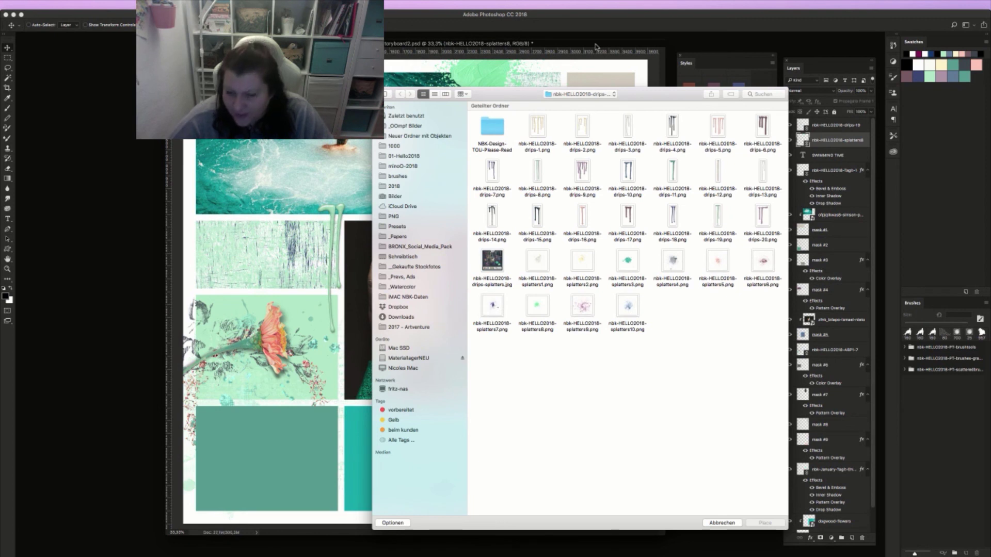
key(super+Up)
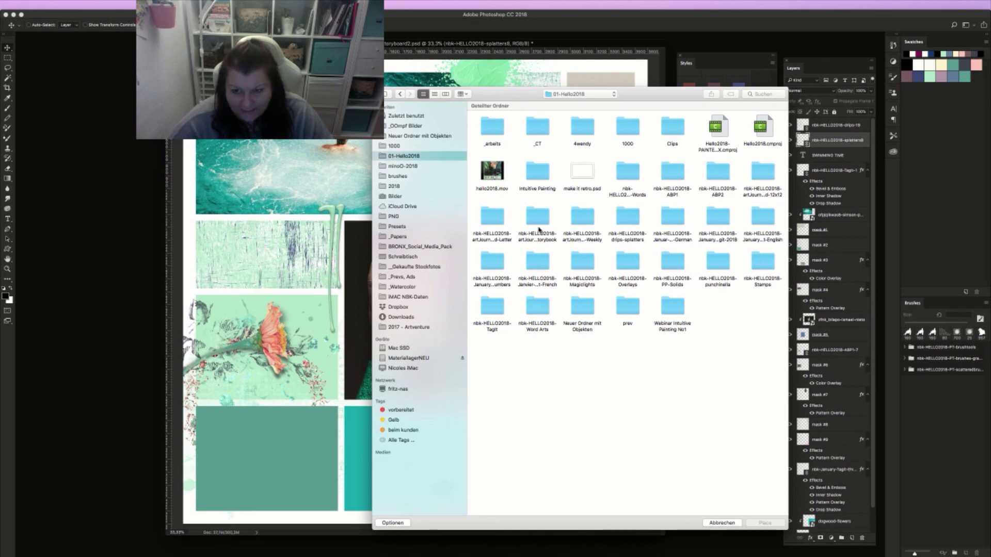
double_click(581, 261)
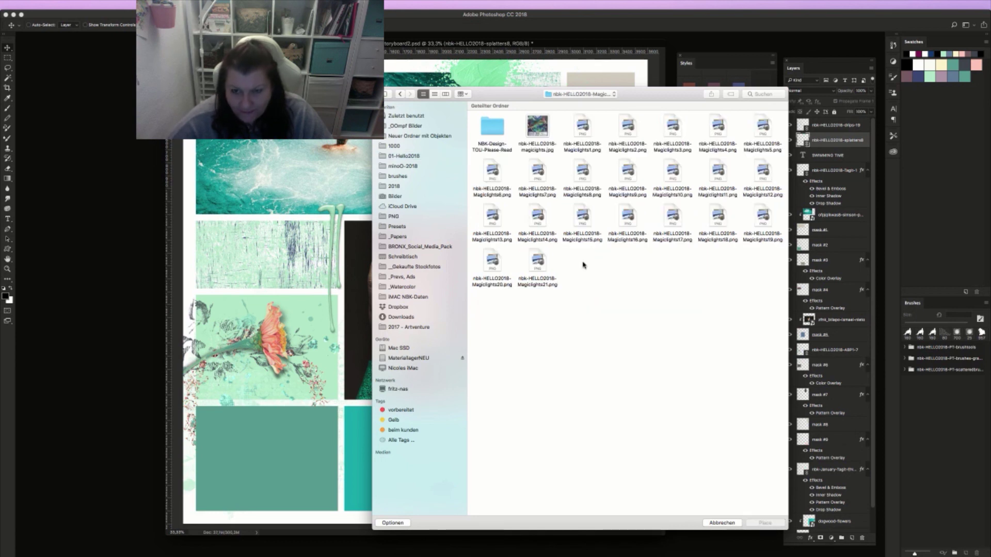
double_click(718, 125)
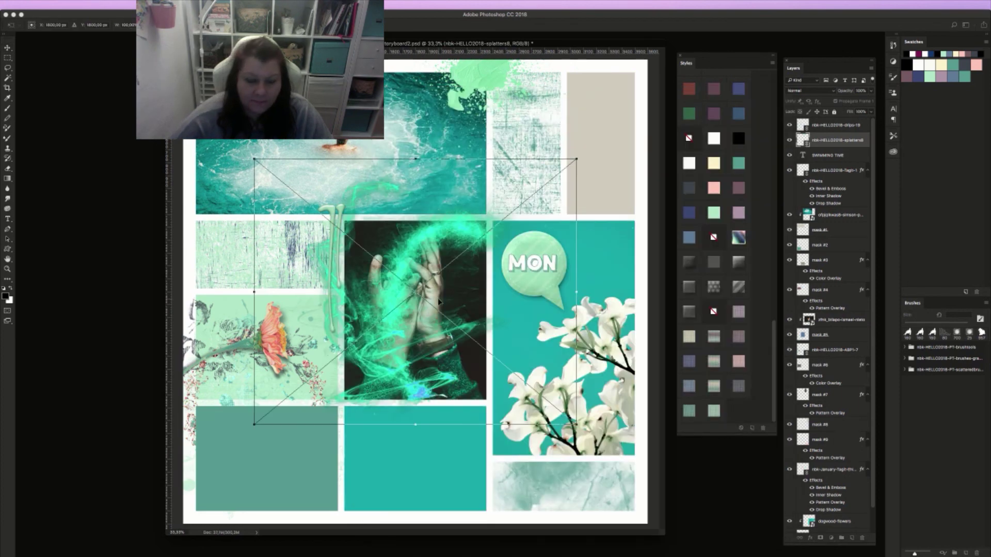
drag(400, 311, 565, 376)
key(Return)
Try the Color Burn and Overlay blend modes on the green magic light, test it over the hands photo, and delete it
click(810, 91)
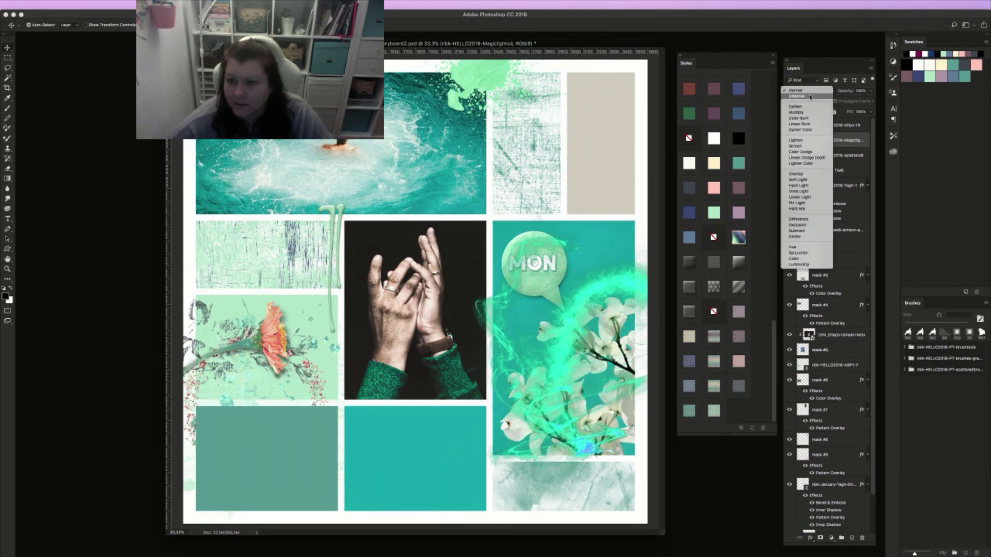
click(818, 119)
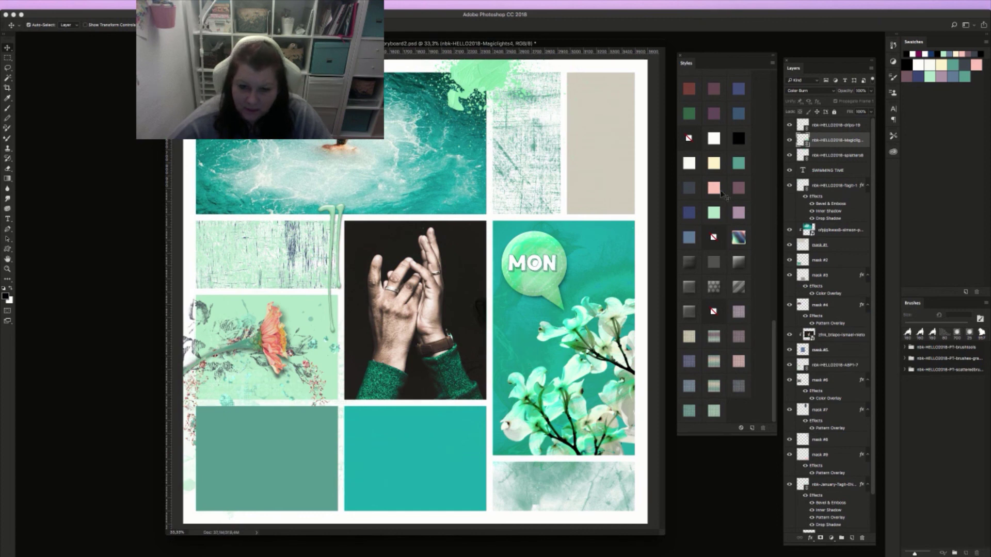
click(810, 90)
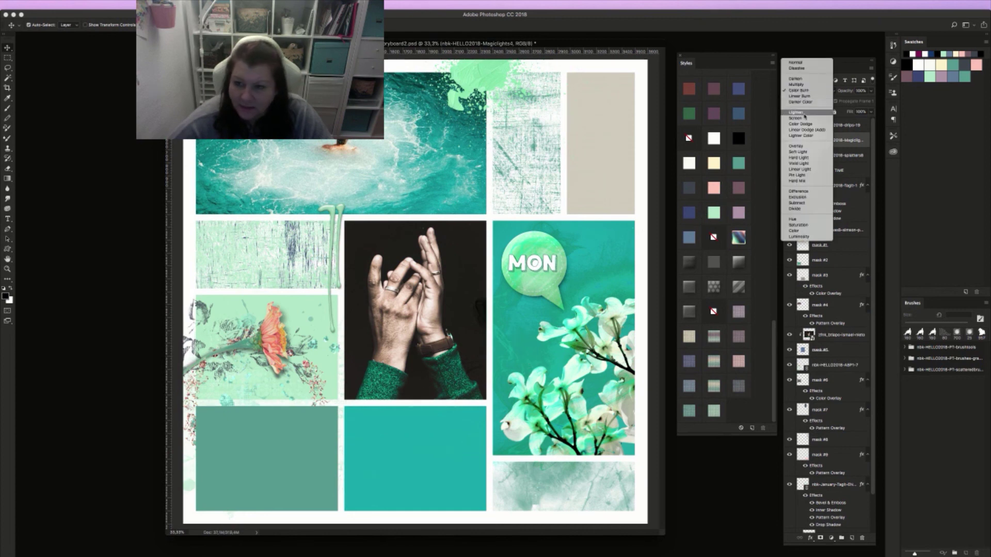
click(810, 146)
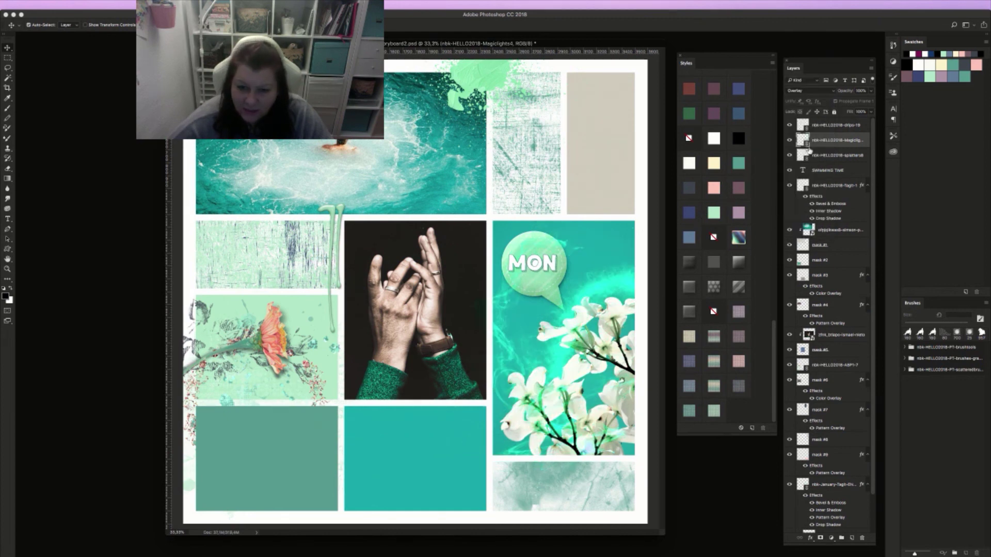
drag(537, 371, 404, 244)
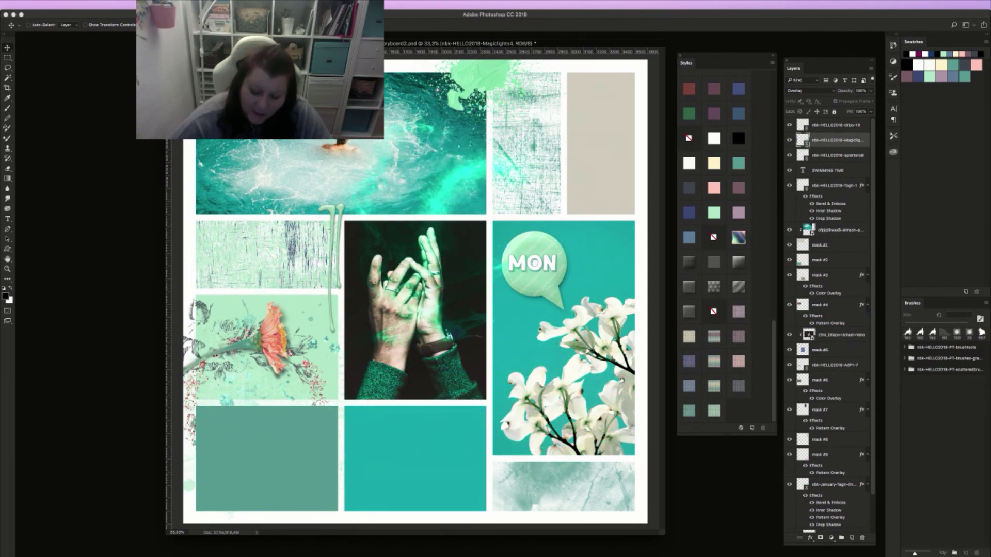
key(Delete)
Place Magiclights16 above the splatter layer, scaled down and rotated, and move it over the fingers in the hands photo
key(super+shift+p)
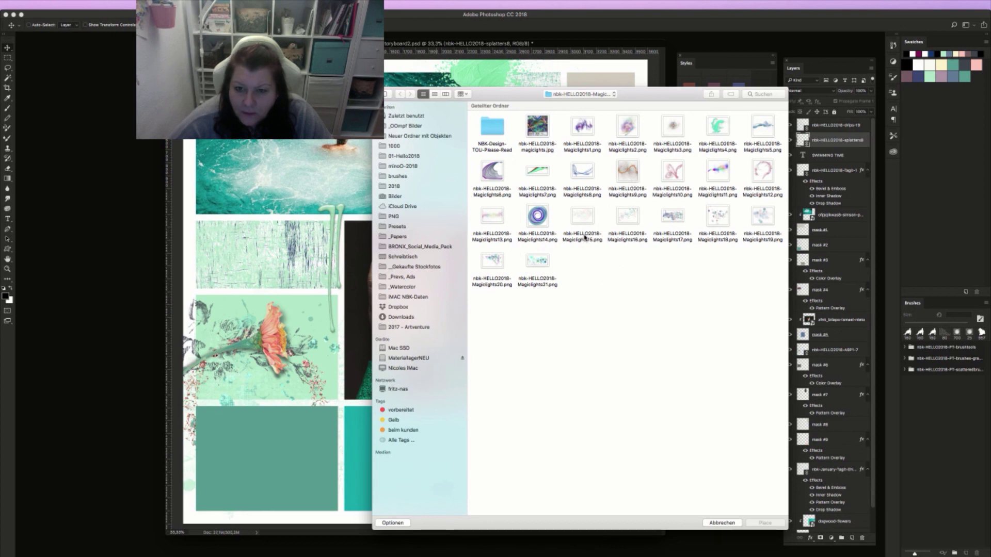
click(627, 219)
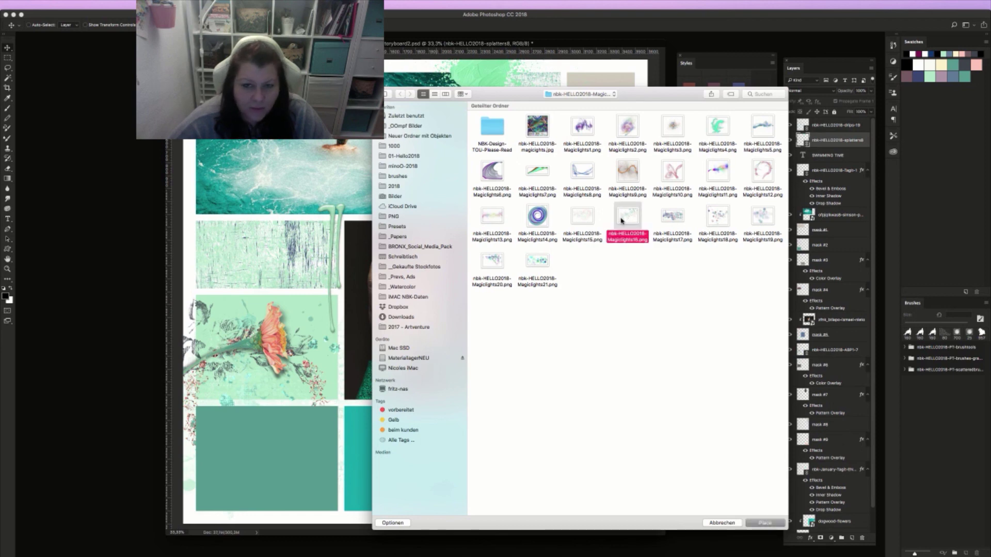
double_click(623, 219)
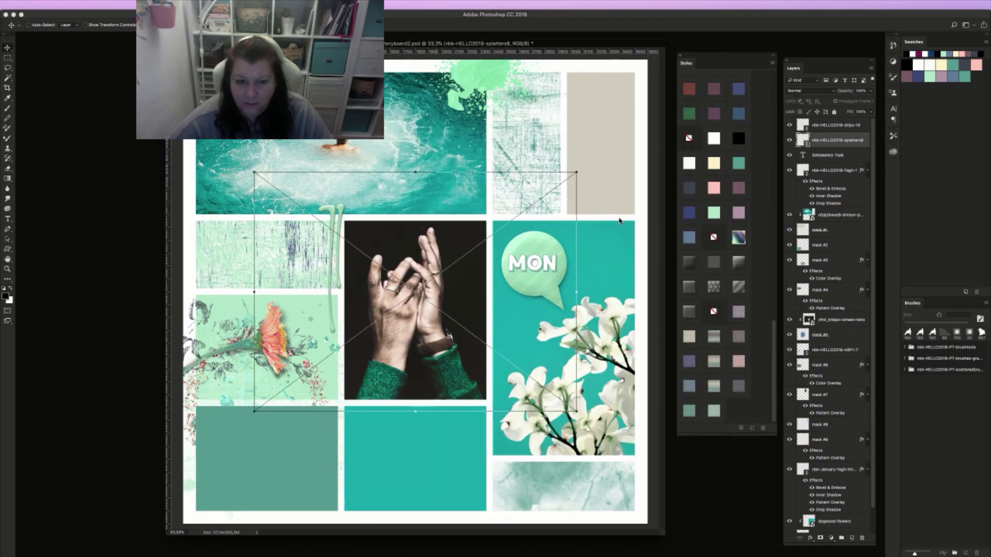
drag(576, 171, 252, 187)
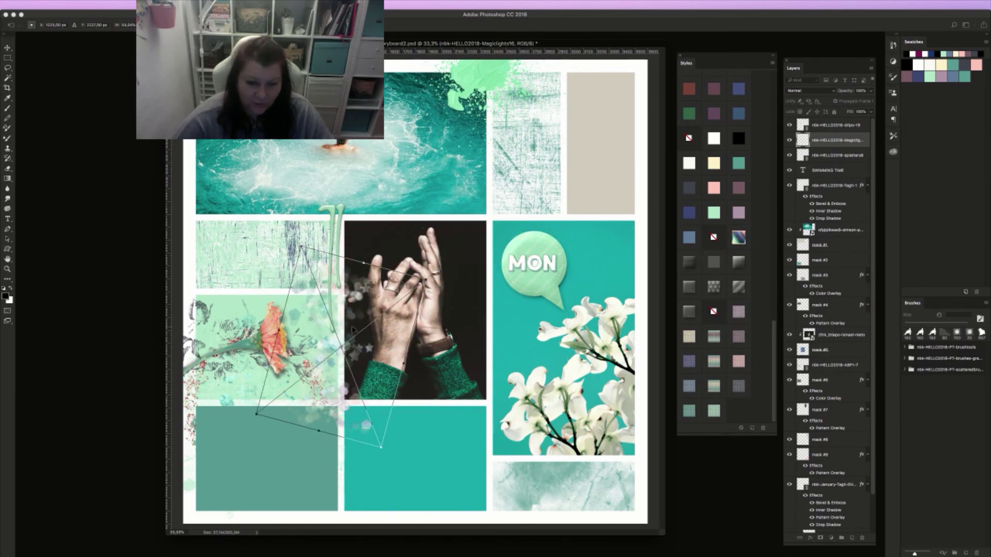
key(Return)
drag(364, 356, 443, 223)
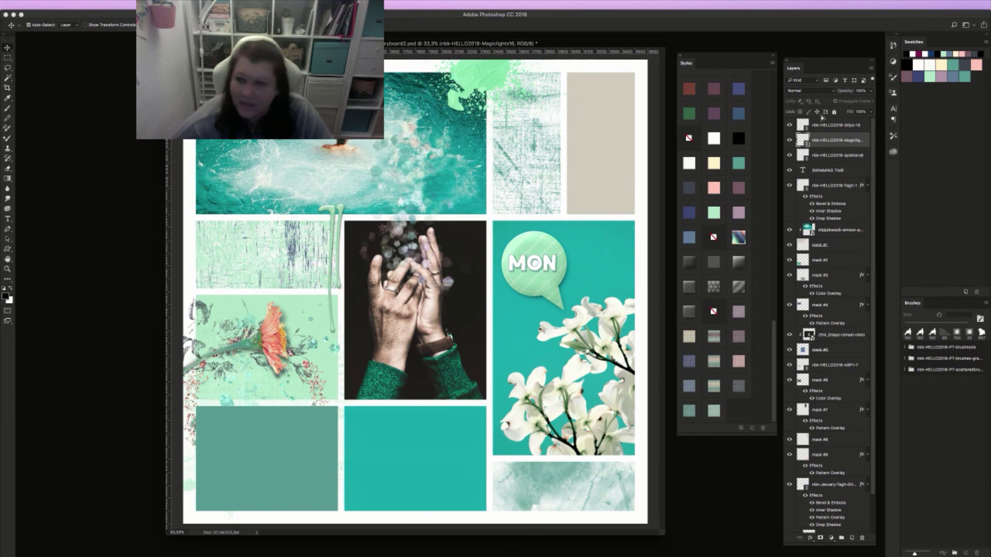
Try the Multiply, Linear Burn, Overlay and Soft Light blend modes on the Magiclights16 layer over the hands photo
click(806, 90)
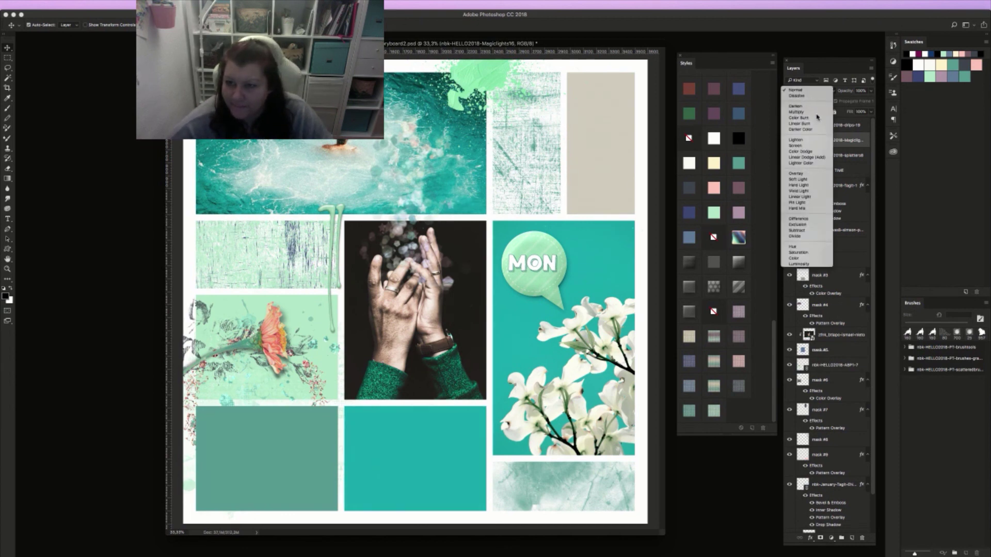
click(811, 112)
click(806, 92)
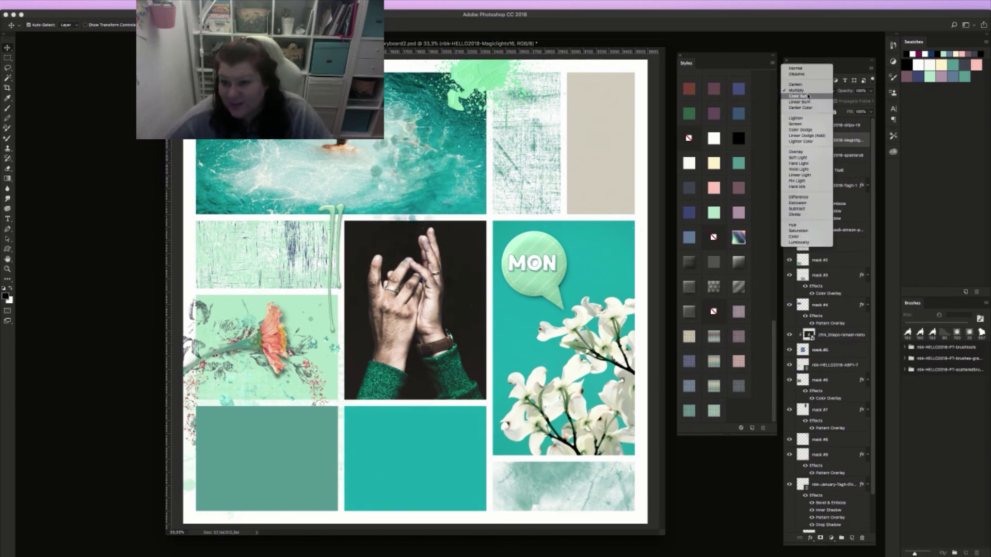
click(810, 102)
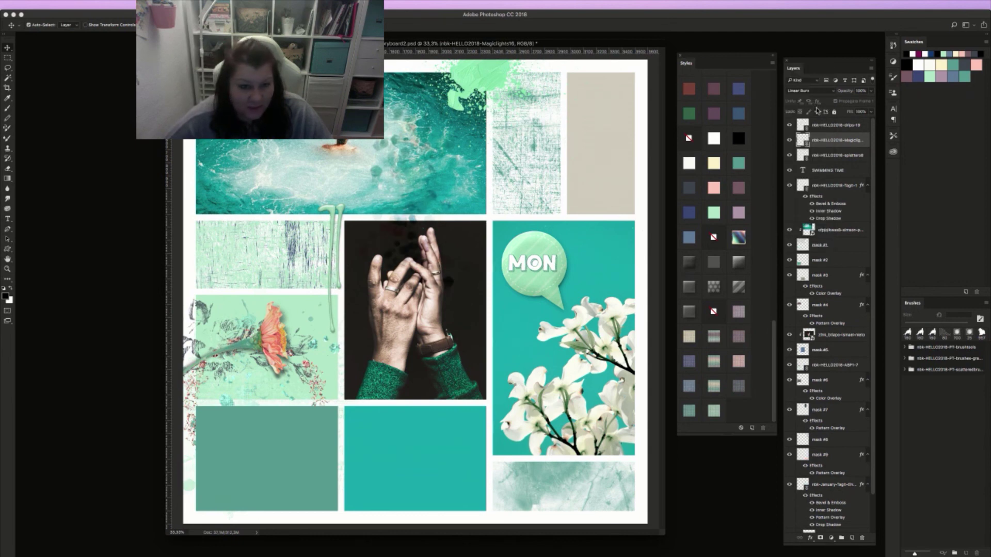
click(811, 93)
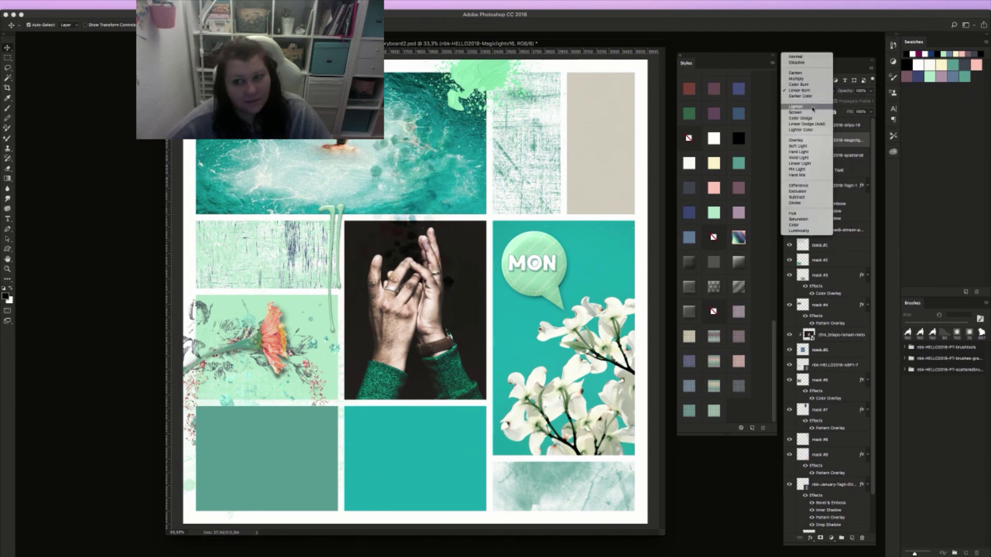
click(812, 140)
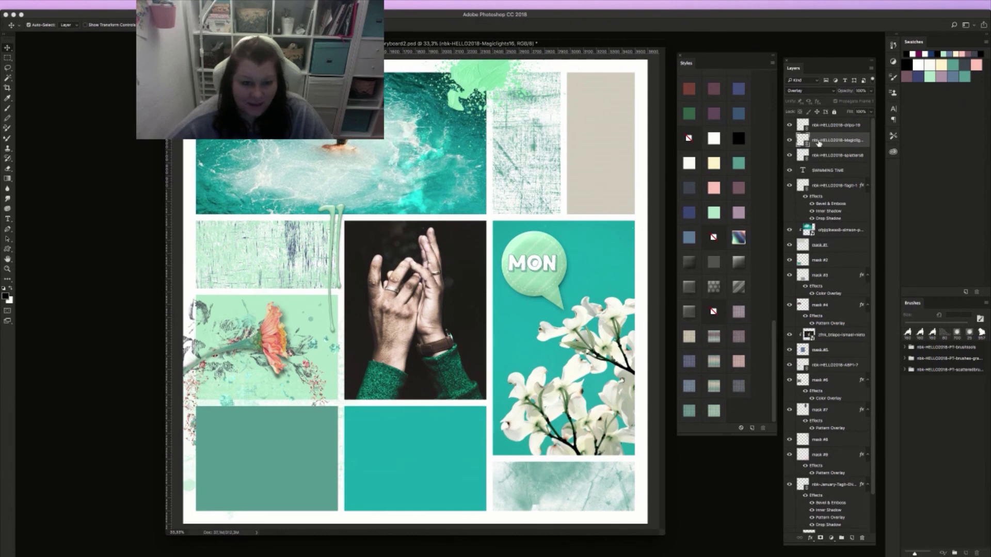
click(813, 91)
click(815, 98)
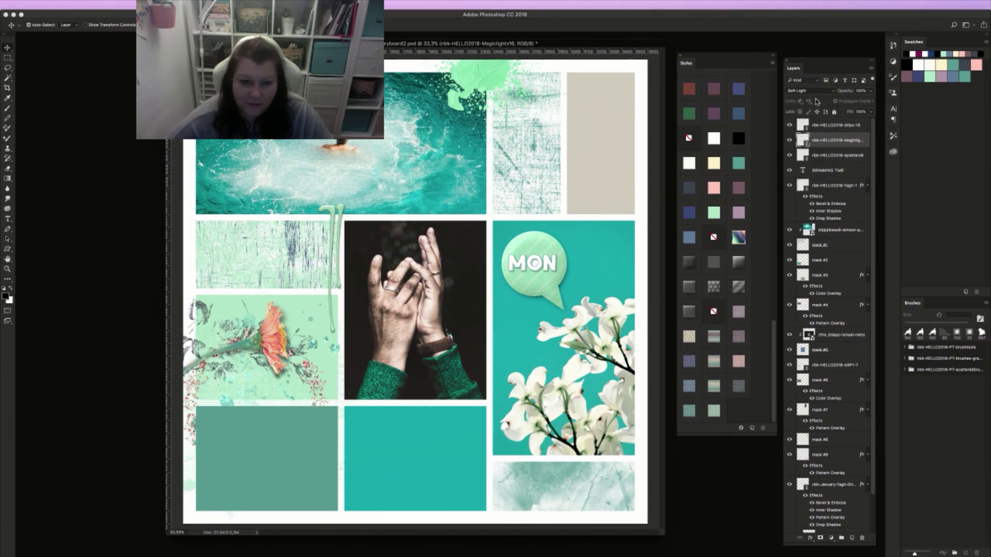
Set the Magiclights16 layer's blend mode to Hard Light and inspect the lights around the fingers up close
click(820, 92)
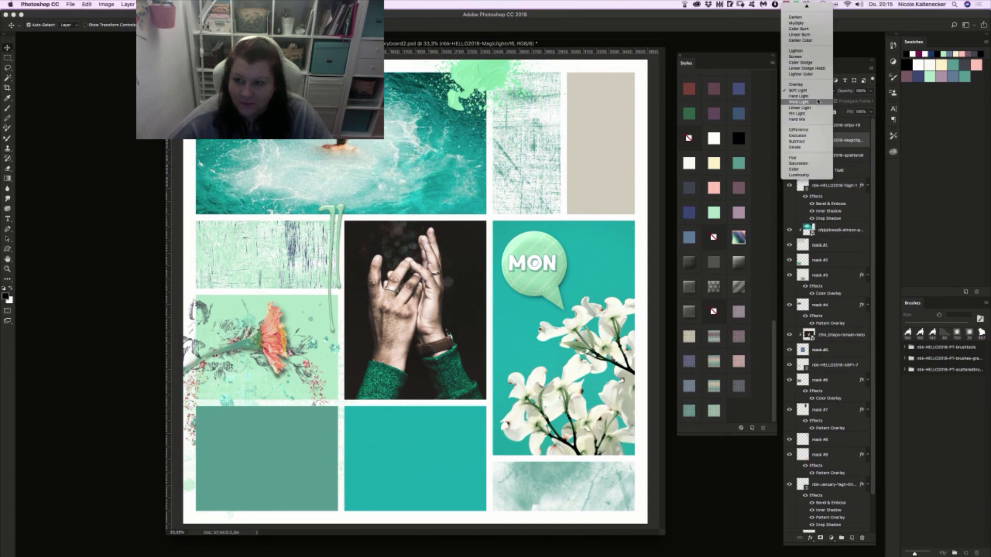
click(816, 99)
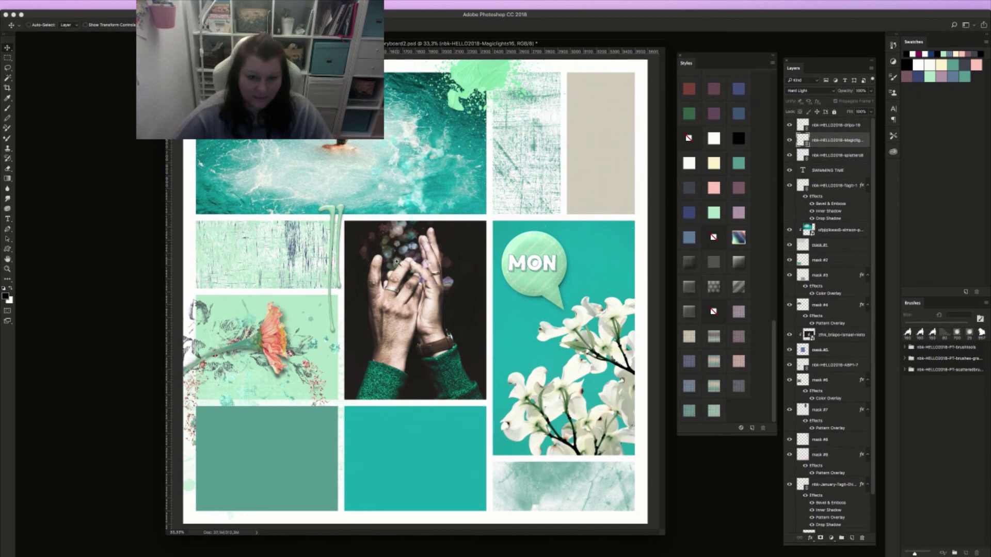
scroll(401, 264, up, 5)
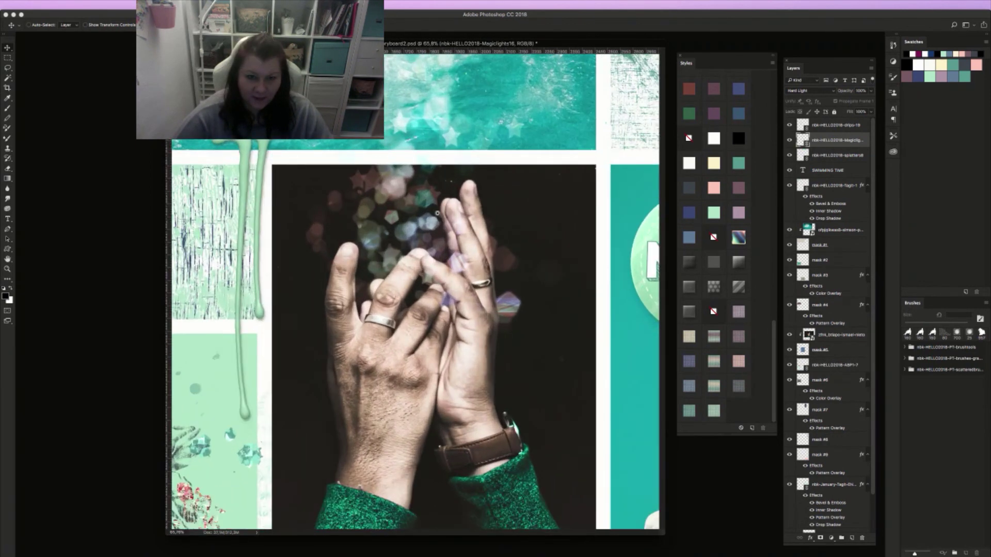
scroll(443, 204, up, 4)
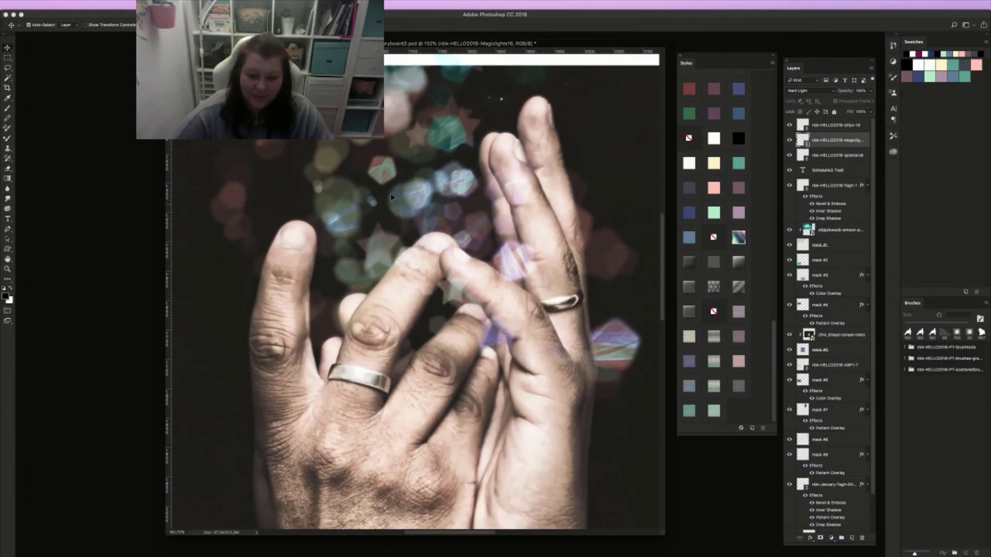
drag(470, 190, 471, 185)
key(super+0)
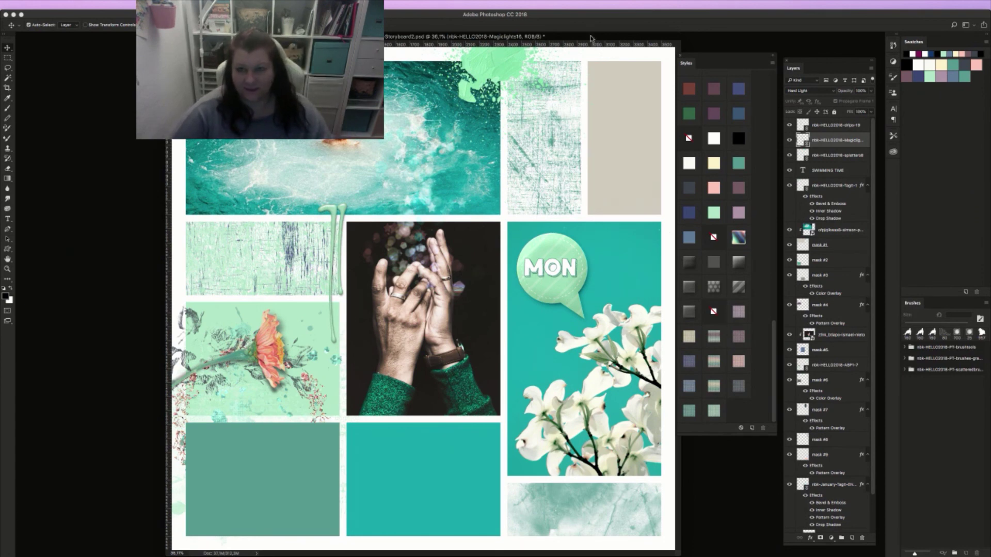
drag(591, 37, 576, 41)
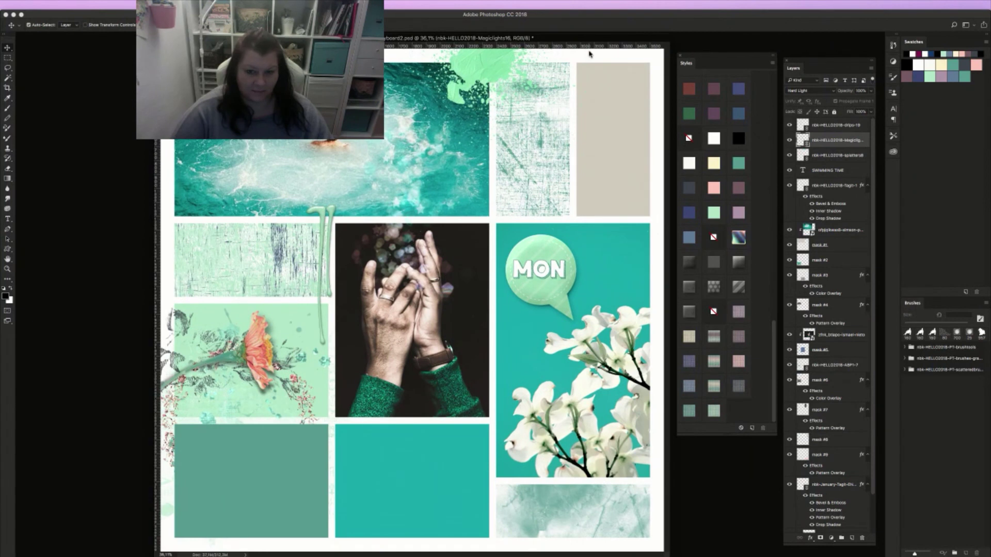
Select the mask #3 block layer and open the Free Your Mind word art from the Word Arts folder in 01-Hello2018
click(413, 509)
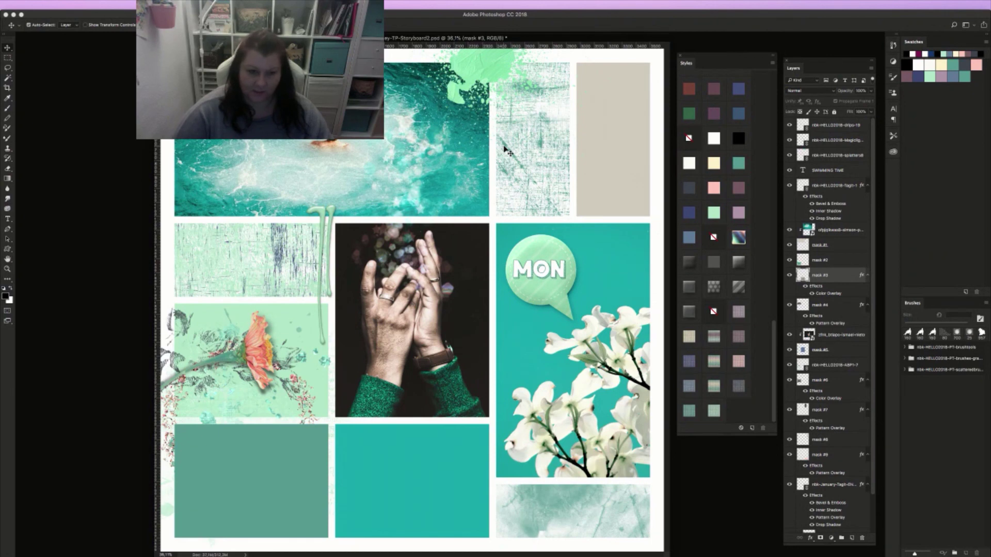
click(273, 508)
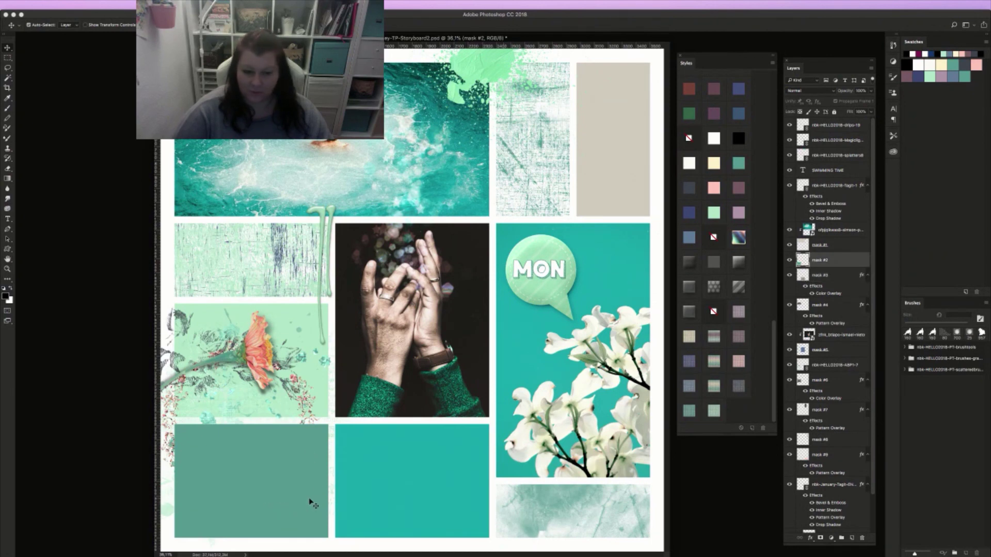
click(368, 503)
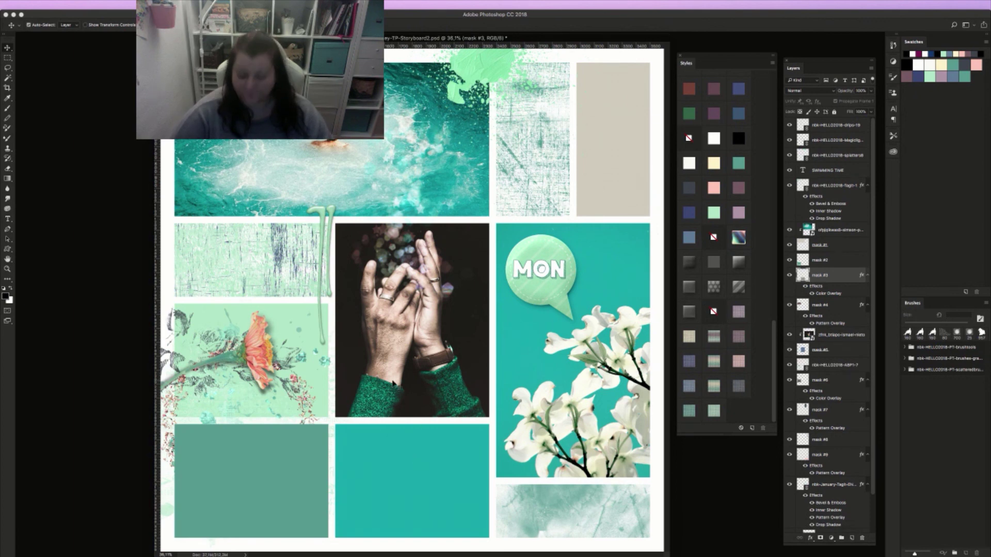
key(super+o)
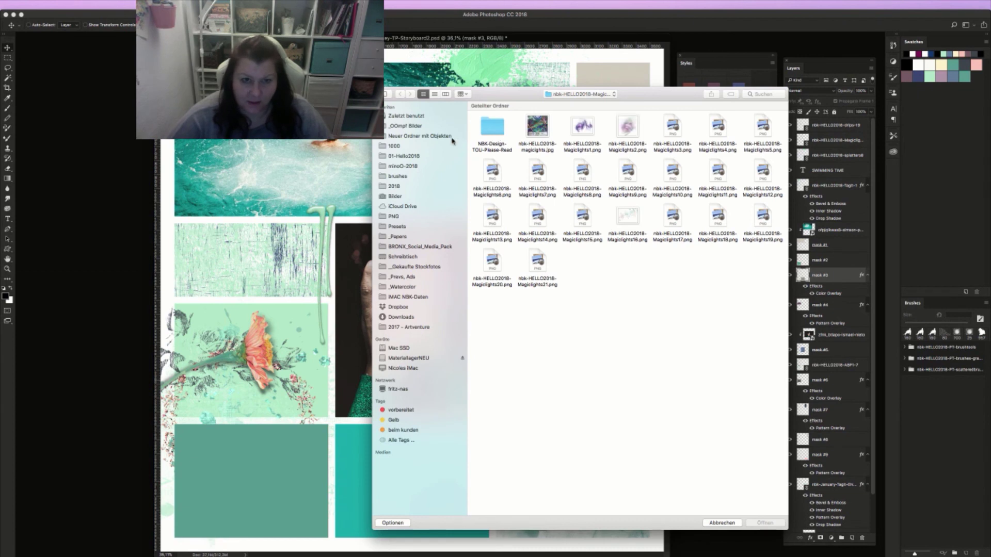
click(420, 156)
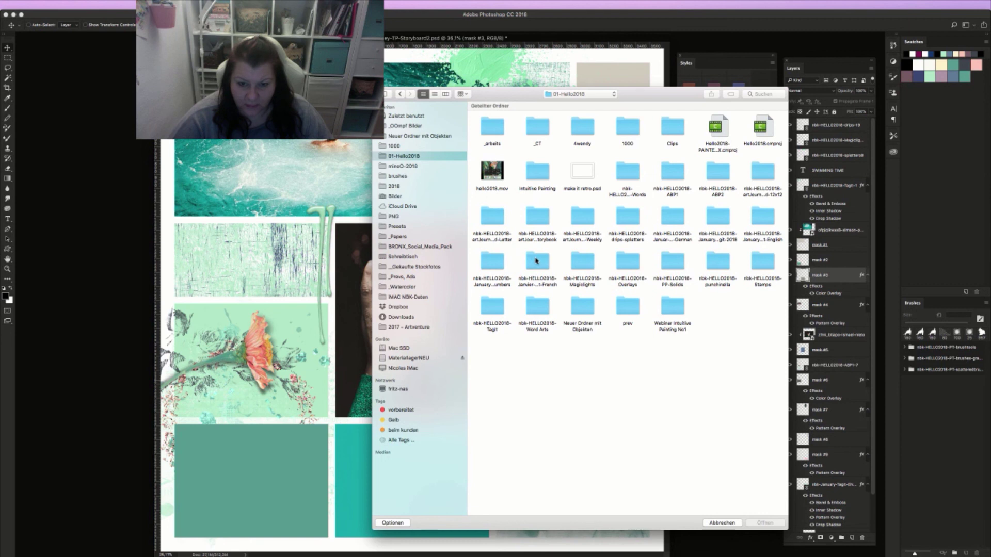
double_click(542, 322)
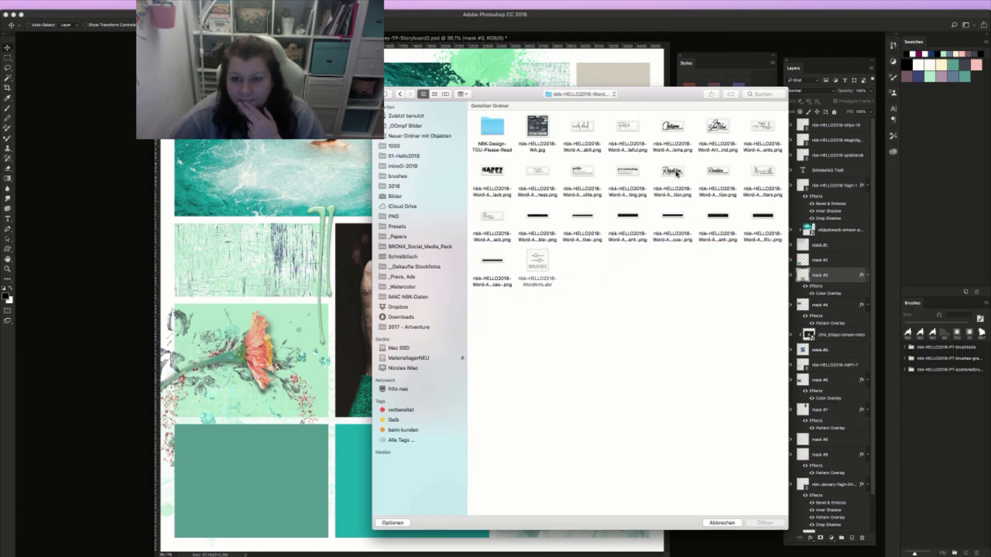
double_click(717, 126)
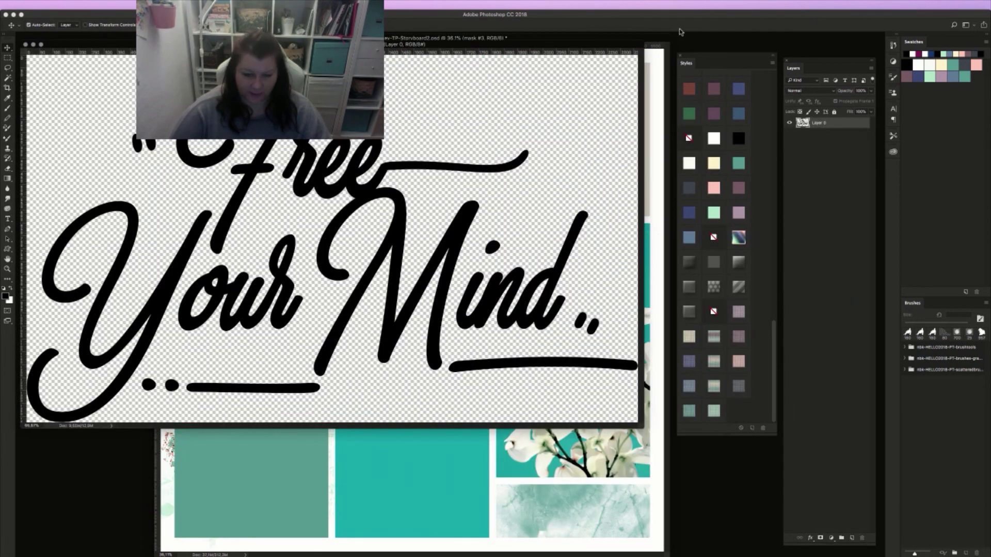
Bring the Free Your Mind word art onto the page as the topmost layer and scale it down inside the grey-green block
drag(442, 370, 459, 464)
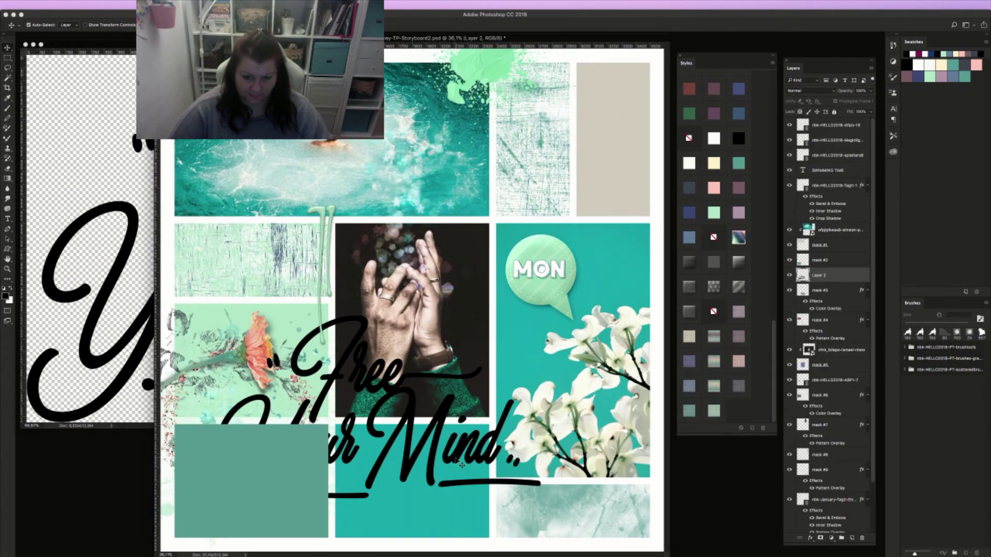
key(ctrl+shift+bracketright)
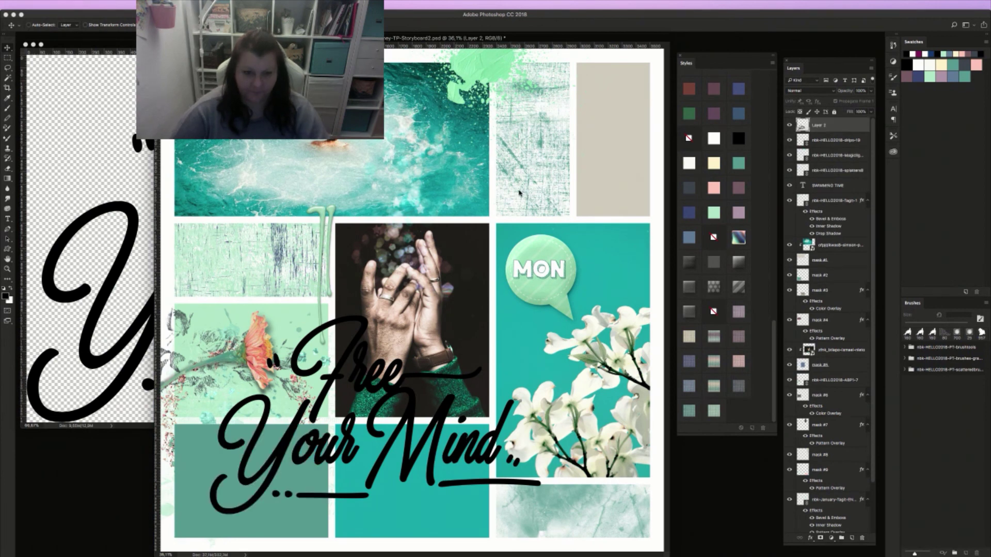
key(ctrl+t)
drag(540, 321, 331, 441)
drag(284, 467, 291, 470)
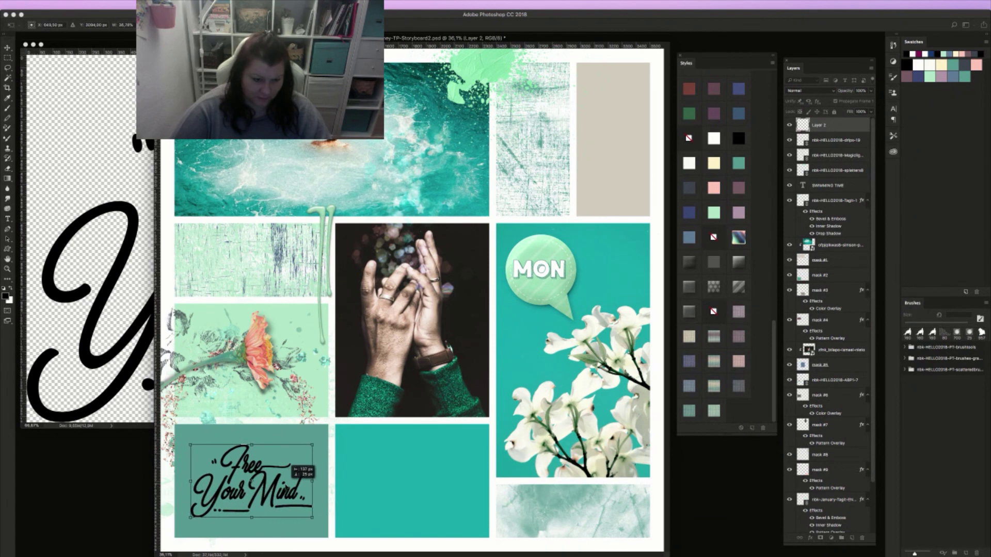
key(Return)
Reselect the word art layer on the page and close the separate Free Your Mind source file
click(301, 486)
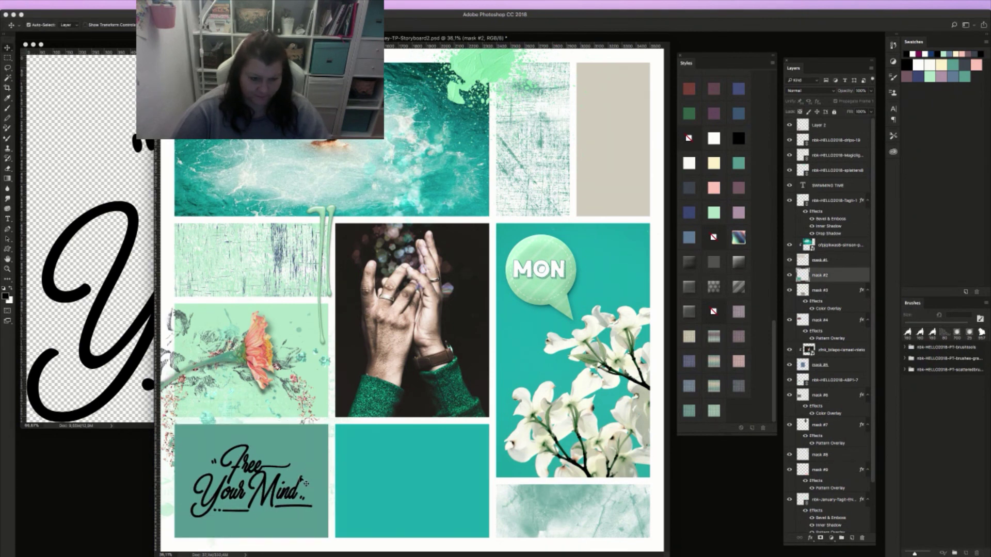
click(306, 483)
click(121, 309)
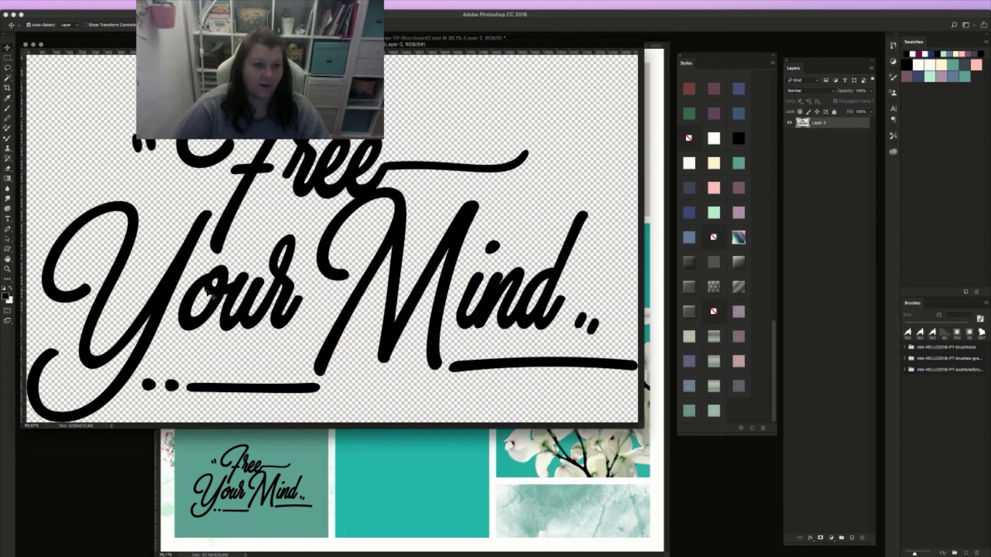
key(super+w)
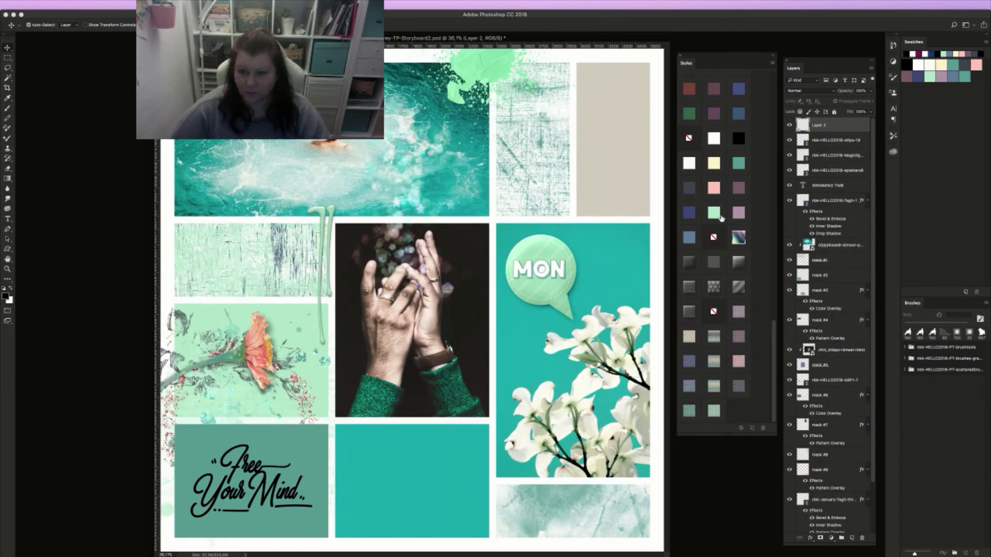
Try the solid teal, multicoloured gradient and muted mauve pattern styles on the Free Your Mind word art
click(740, 165)
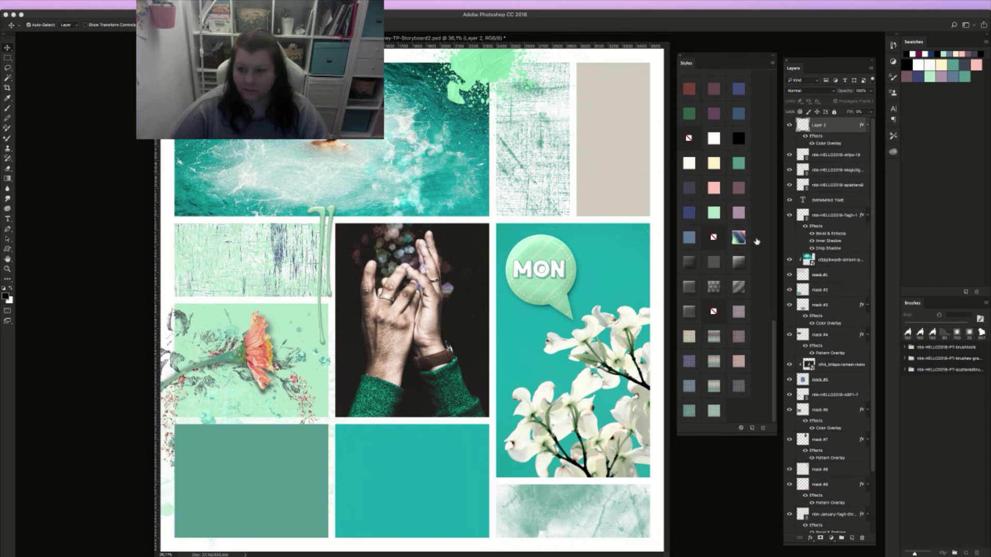
click(739, 239)
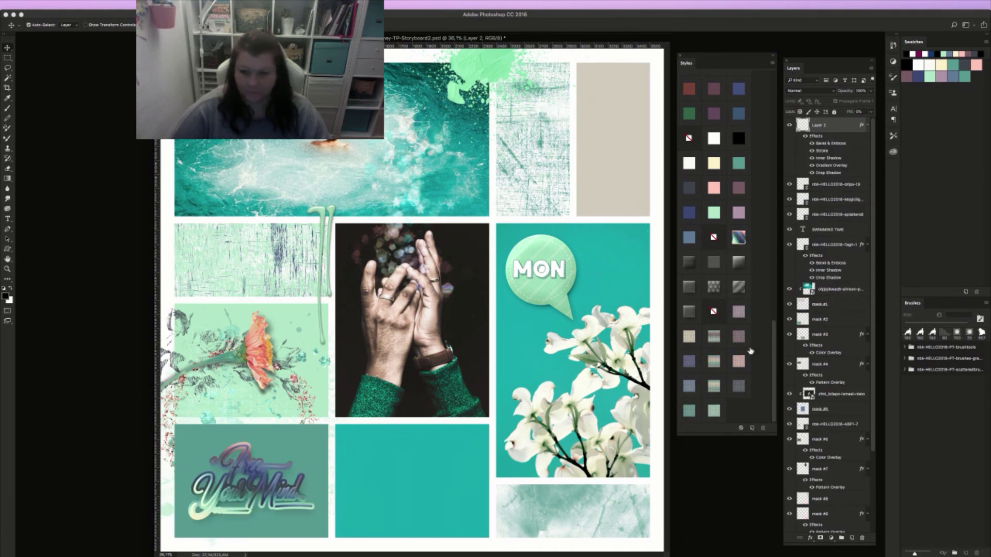
click(739, 336)
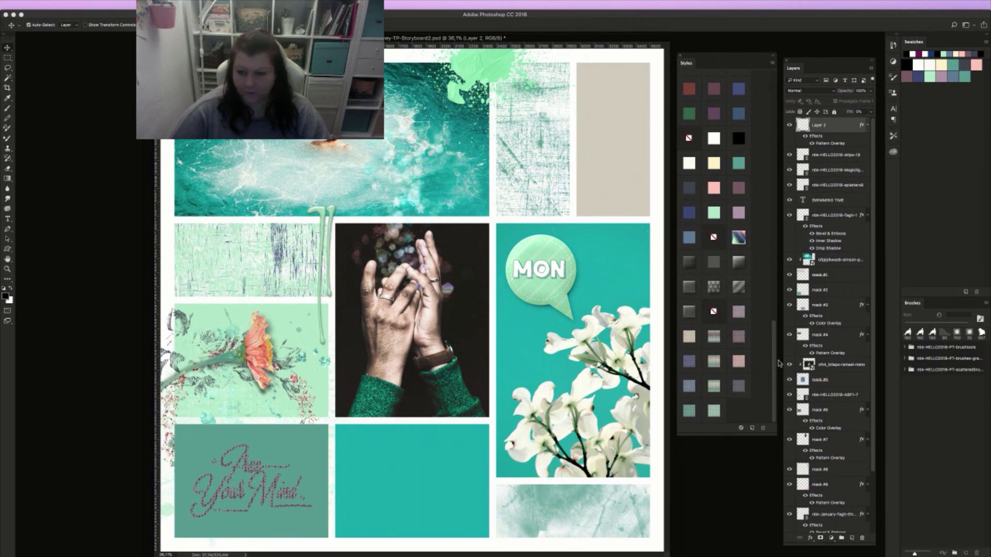
Try the dark blue glitter, lilac, pale blue, peach and purple iridescent styles on the Free Your Mind word art
drag(774, 362, 774, 222)
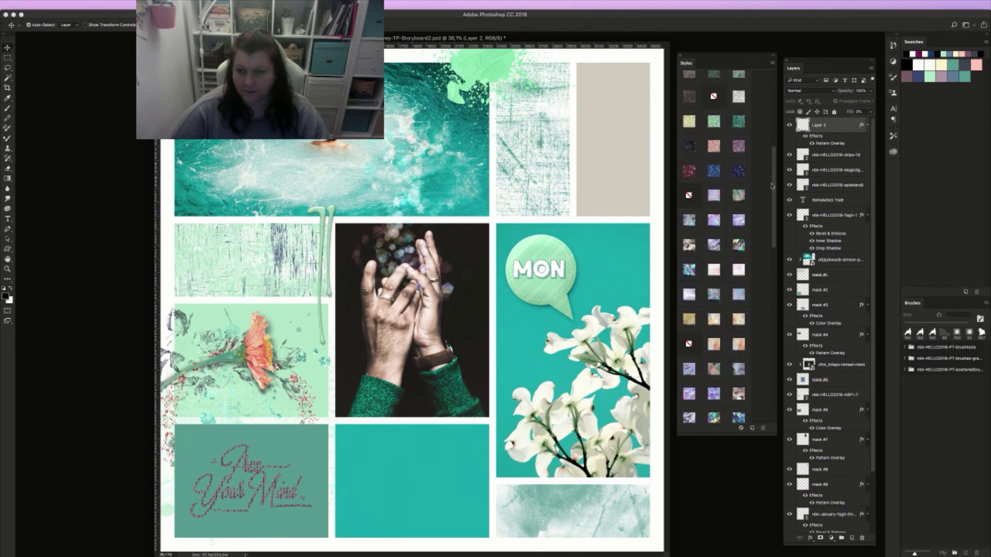
click(736, 176)
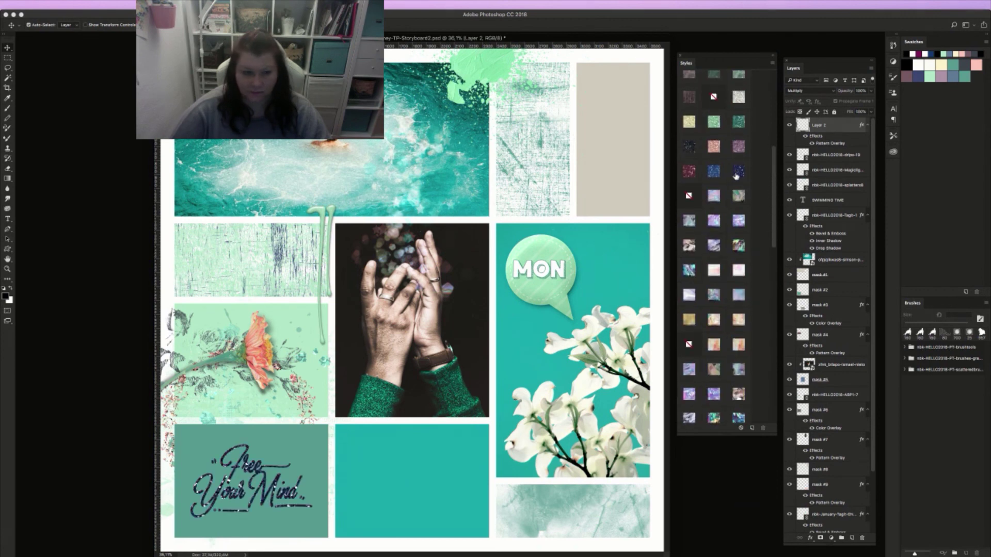
click(716, 194)
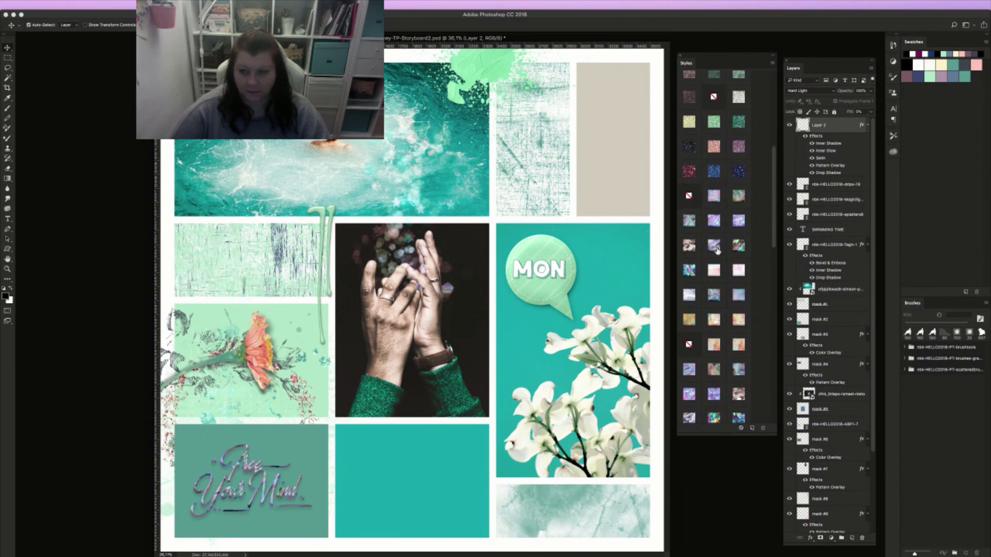
click(715, 299)
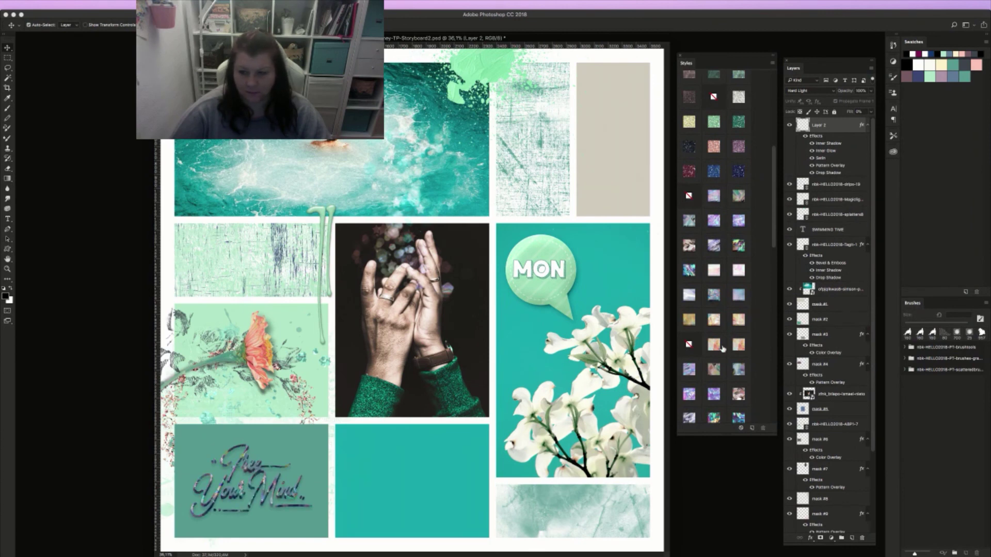
click(721, 347)
click(714, 396)
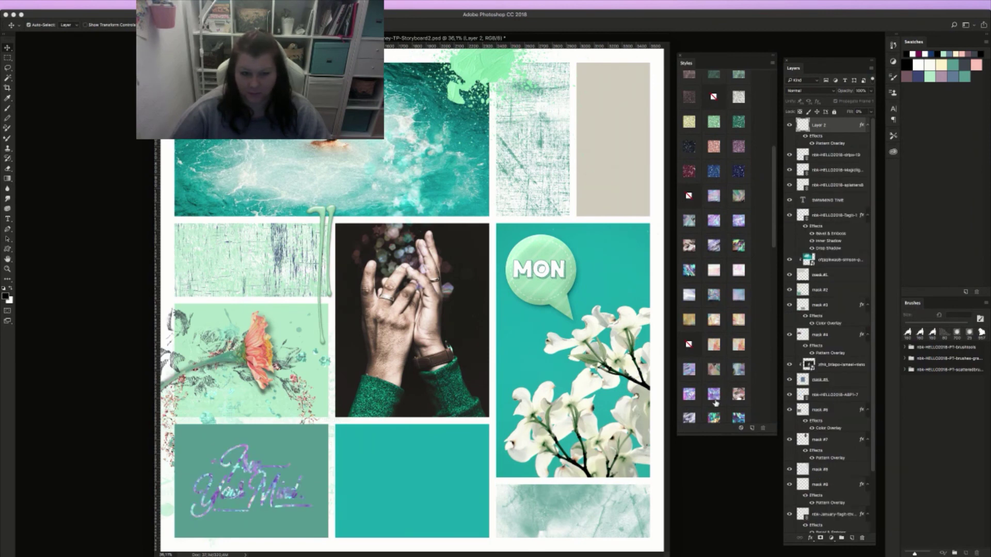
Try dark blue-green iridescent, light green glitter and silver glitter styles on the Free Your Mind word art, settling on black glitter
click(734, 419)
click(746, 396)
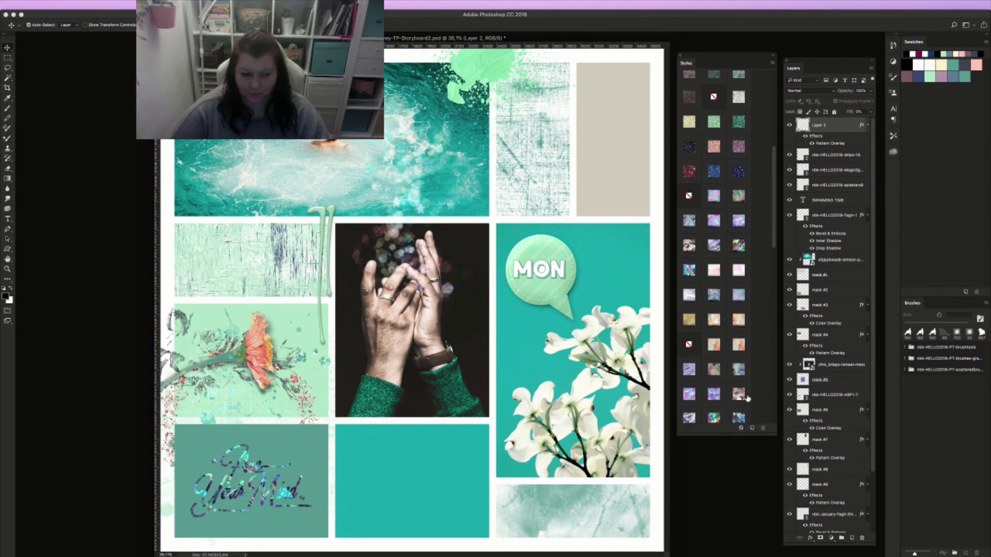
scroll(772, 232, up, 5)
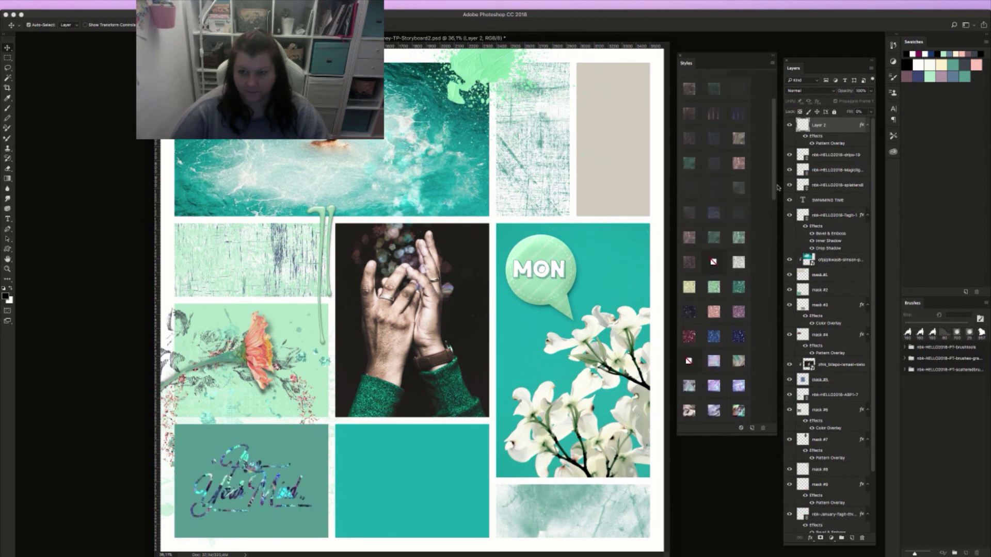
click(719, 293)
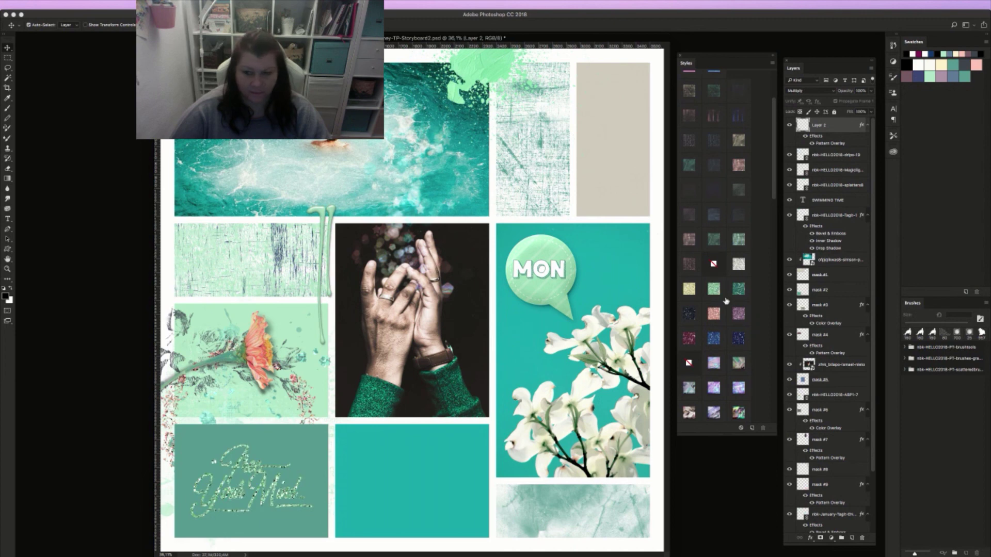
click(741, 271)
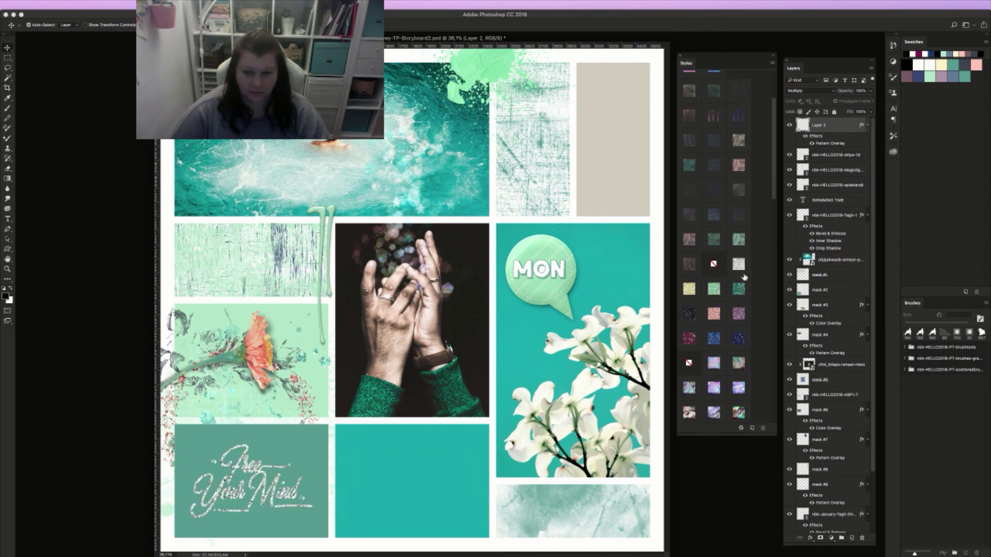
click(691, 314)
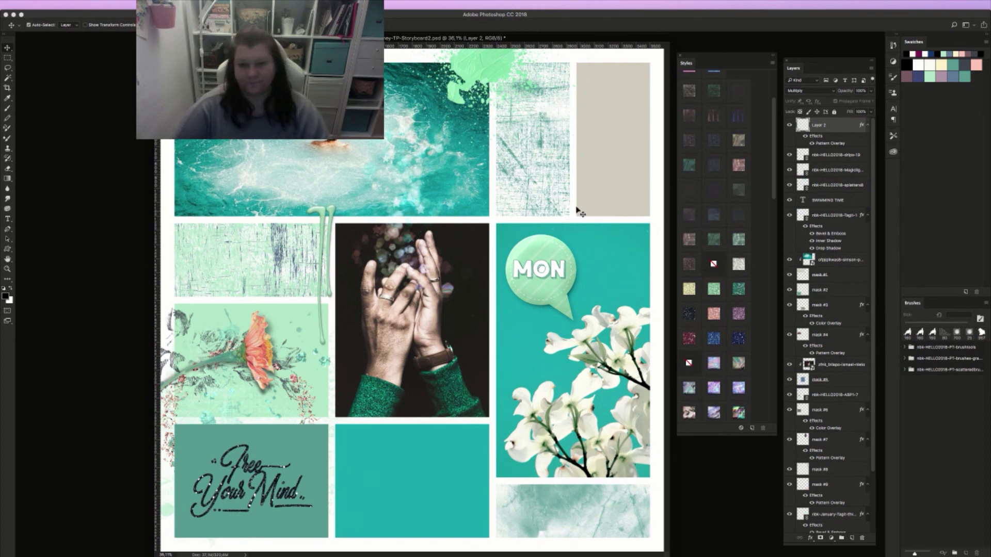
drag(589, 39, 591, 36)
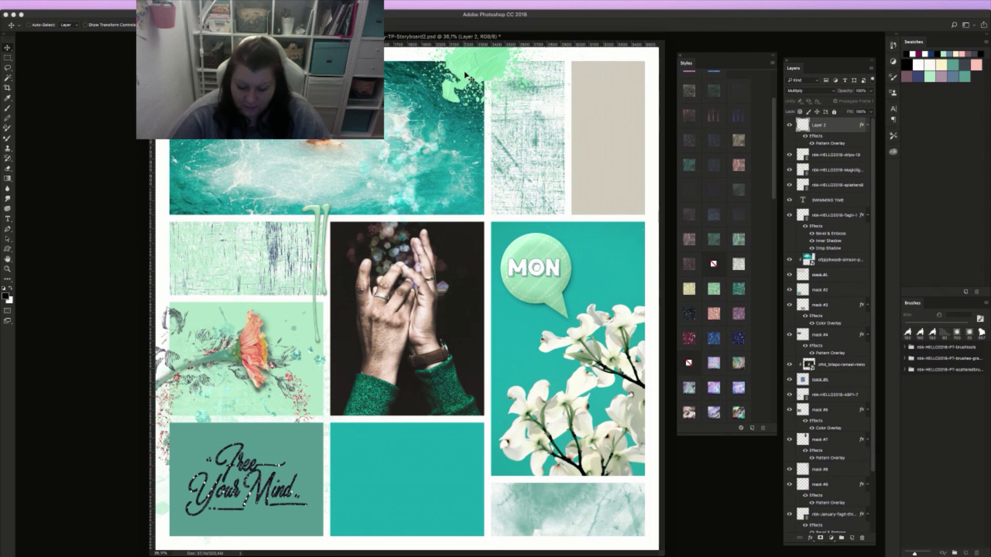
Open the shadowed teal and white flower PNG from the nbk-HELLO2018-ABP2 folder inside 01-Hello2018
key(super+o)
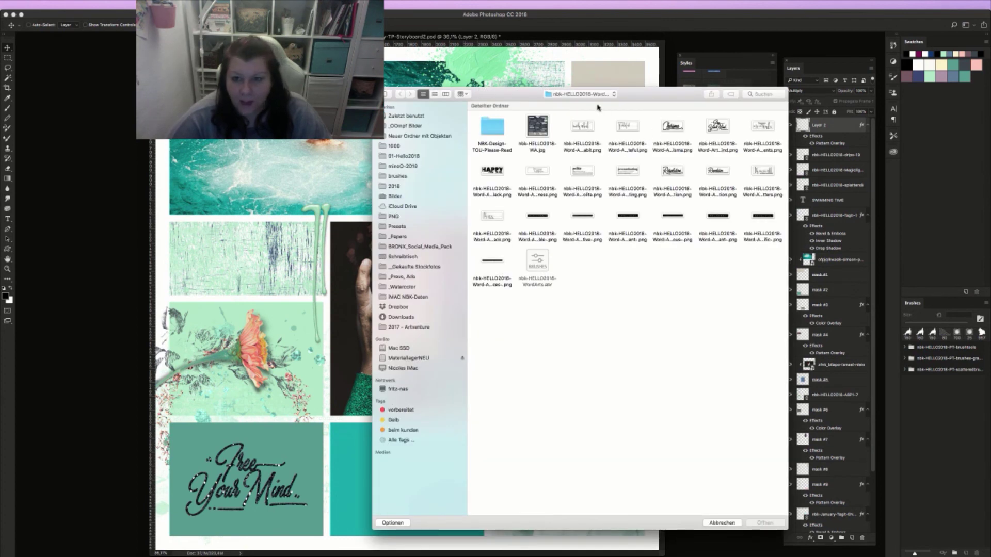
click(594, 95)
click(597, 109)
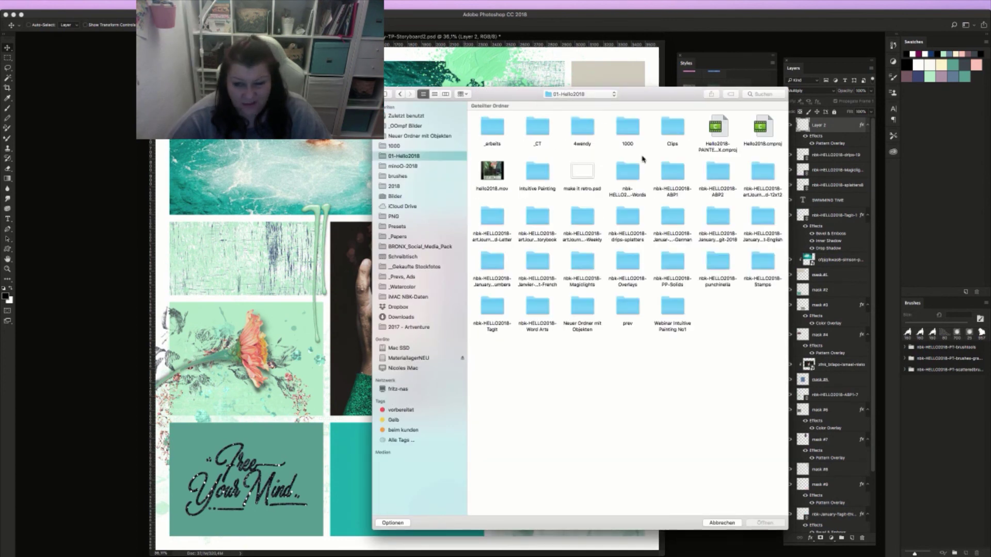
drag(671, 92, 663, 63)
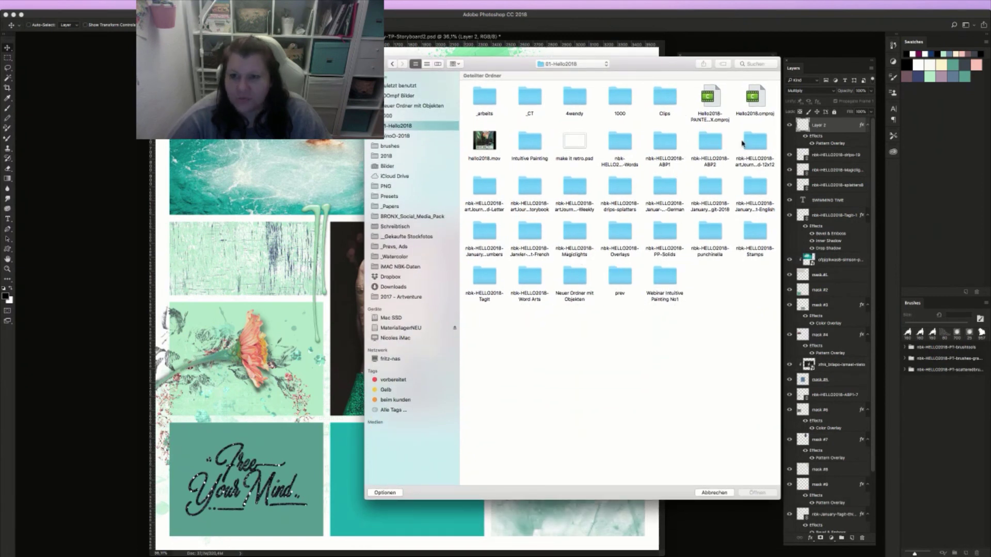
click(705, 139)
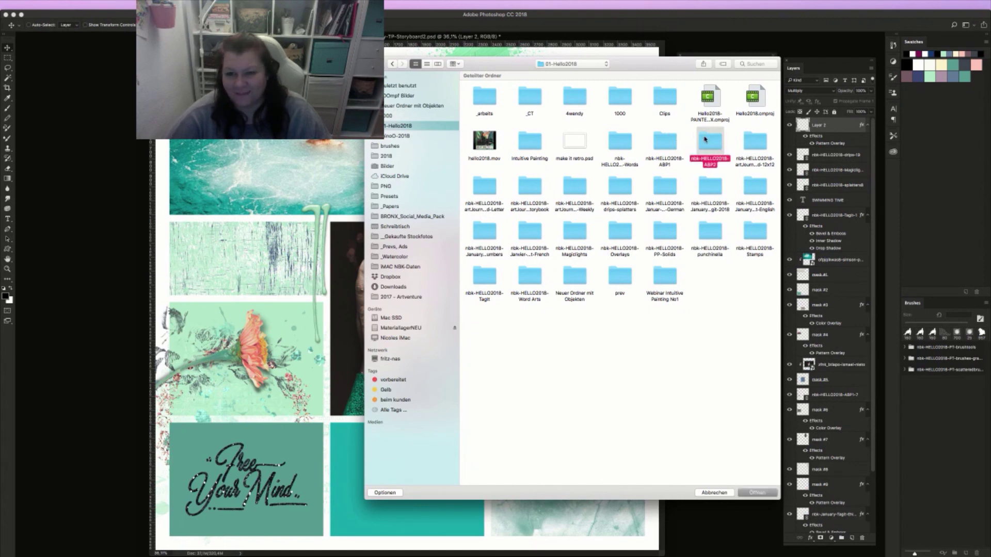
double_click(705, 136)
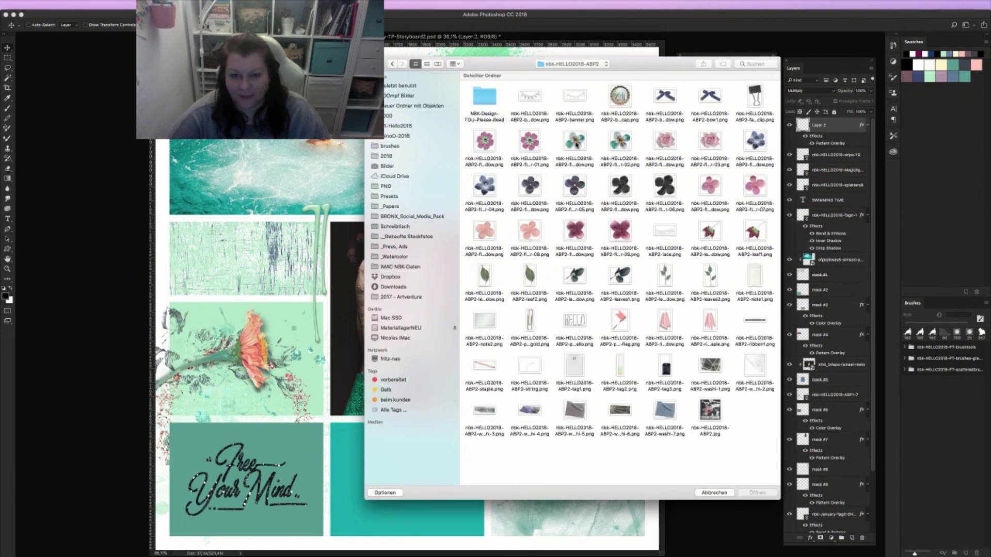
click(577, 140)
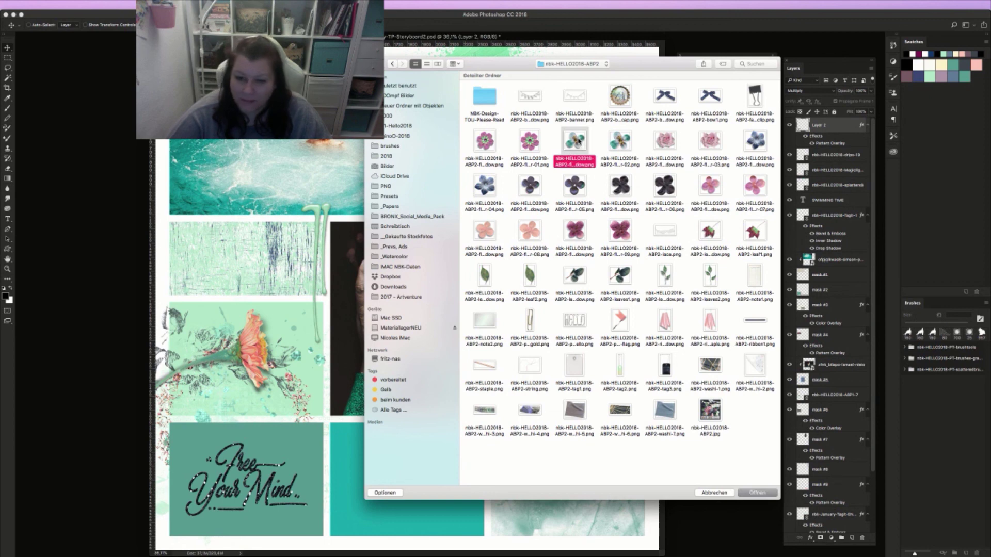
double_click(578, 139)
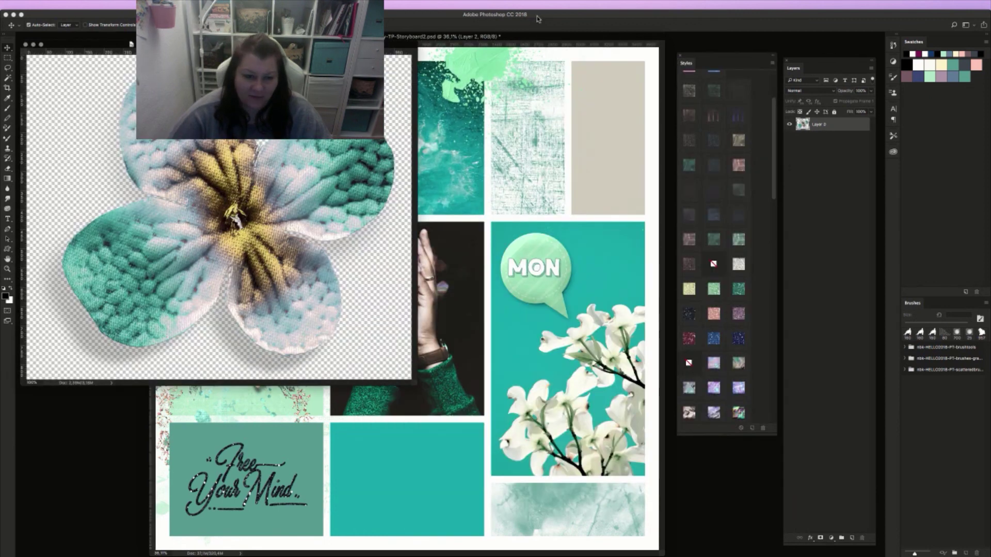
Copy the teal flower onto the journal page as the topmost layer and close its source file
drag(381, 212, 487, 229)
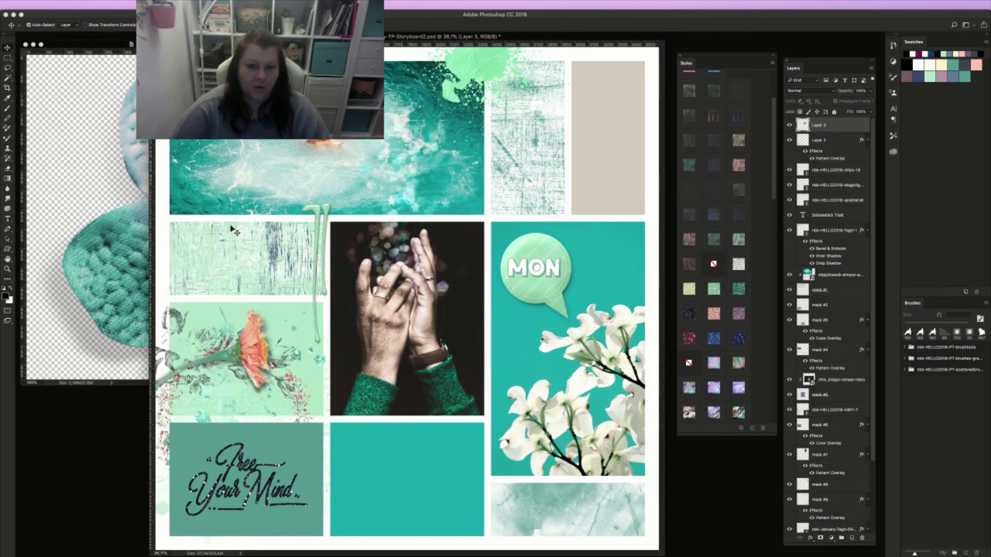
click(69, 221)
key(super+w)
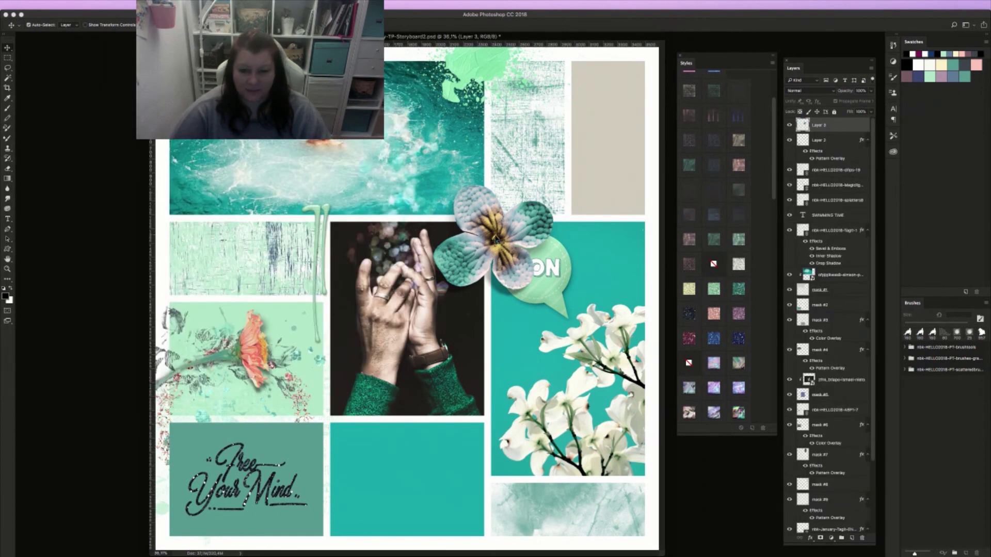
Scale the flower to about 39% and place it above the word Mind in the grey-green block's upper-right corner
drag(495, 239, 483, 191)
key(super+t)
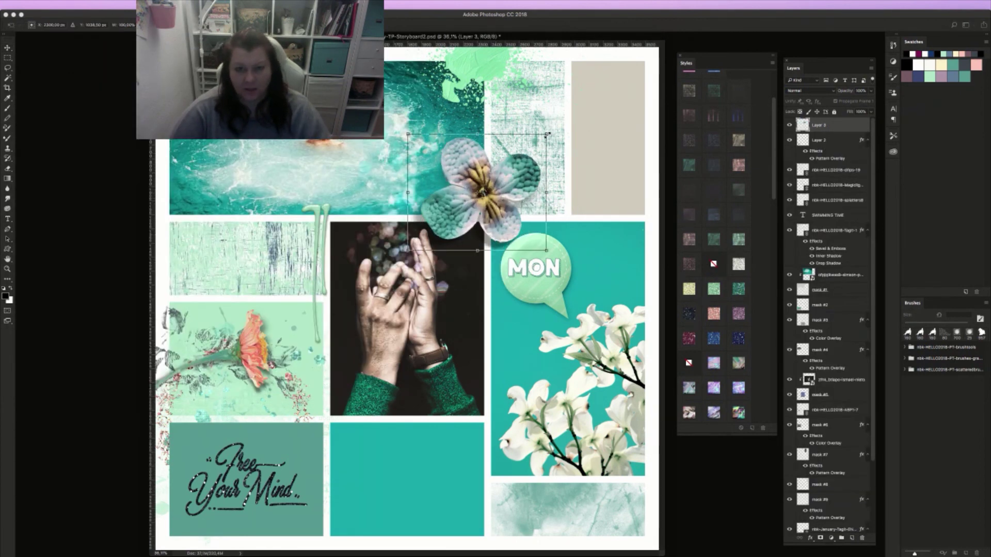
drag(550, 133, 302, 478)
drag(302, 436, 302, 436)
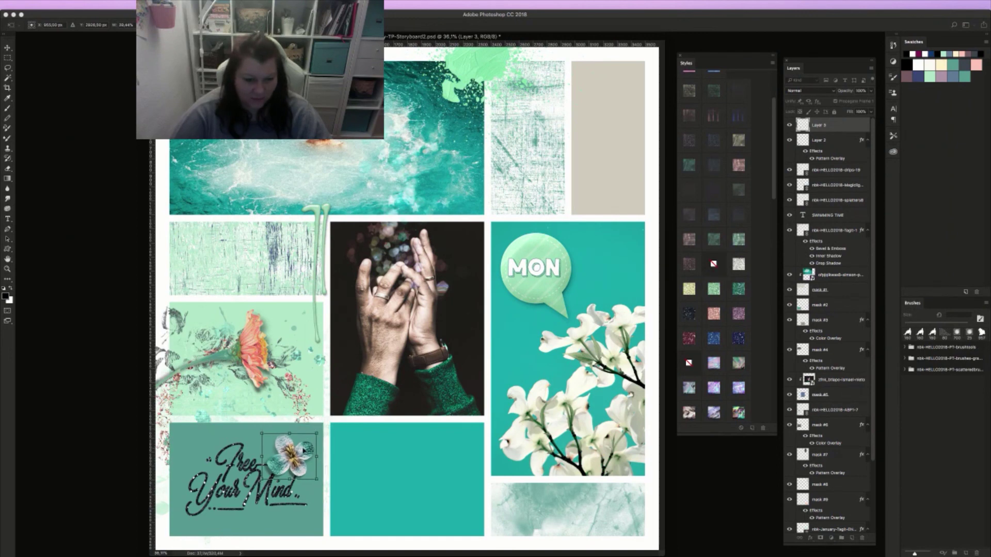
key(Return)
drag(304, 444, 310, 447)
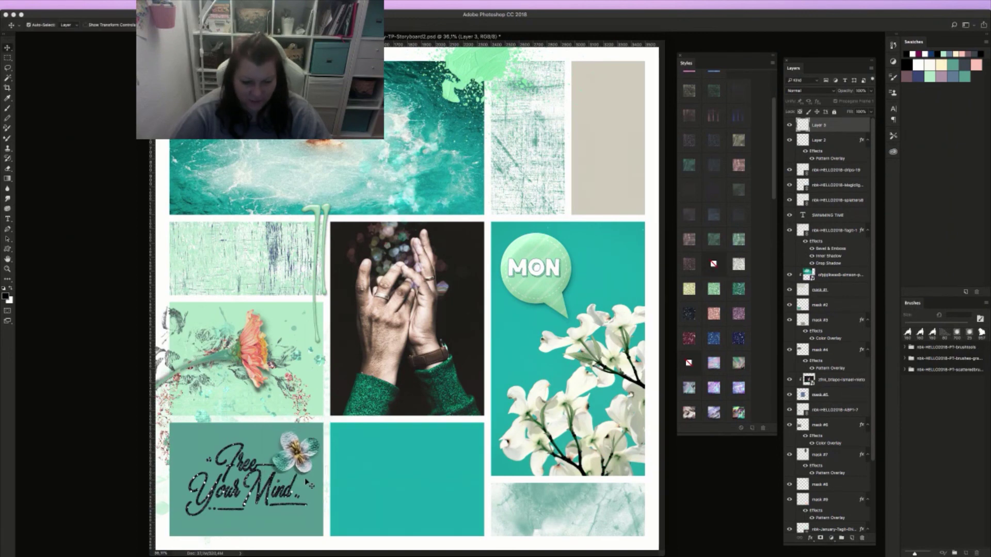
Move the word art slightly lower in its block and nudge the flower left to sit above it
drag(294, 491, 294, 500)
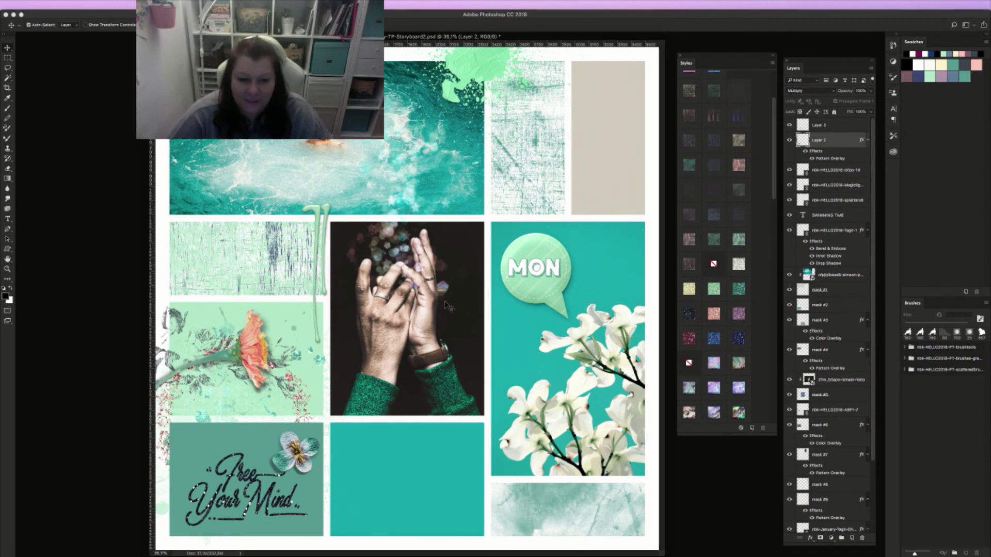
drag(299, 453, 294, 455)
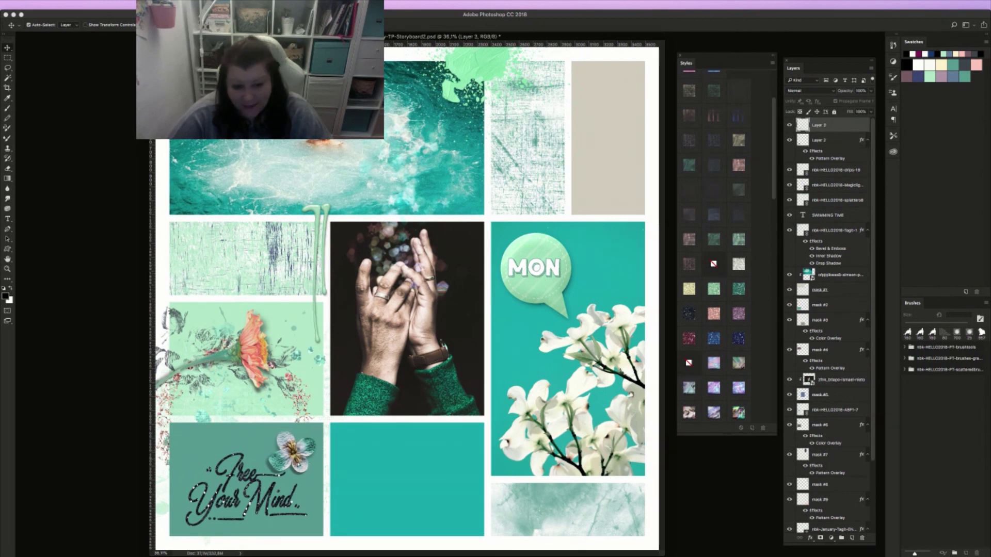
drag(299, 494, 299, 494)
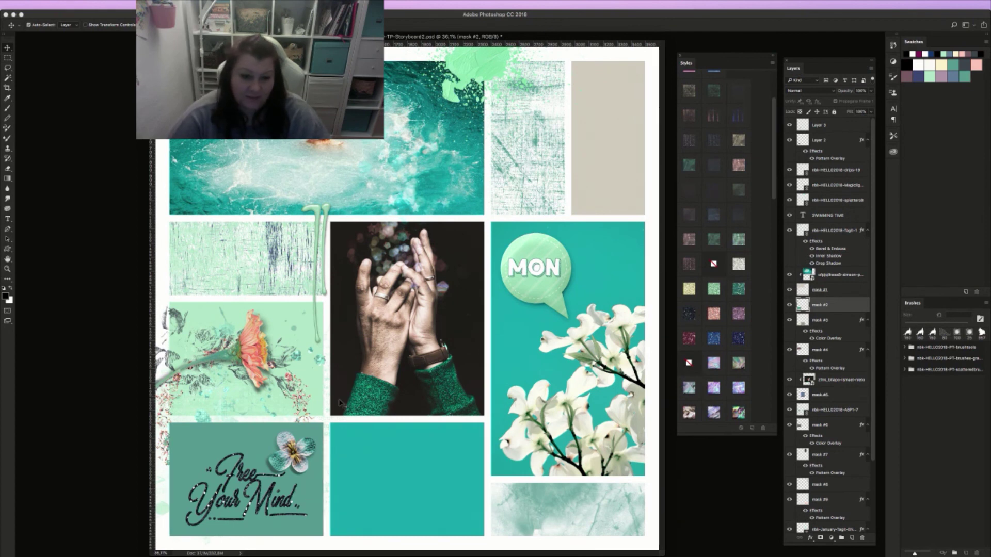
click(313, 455)
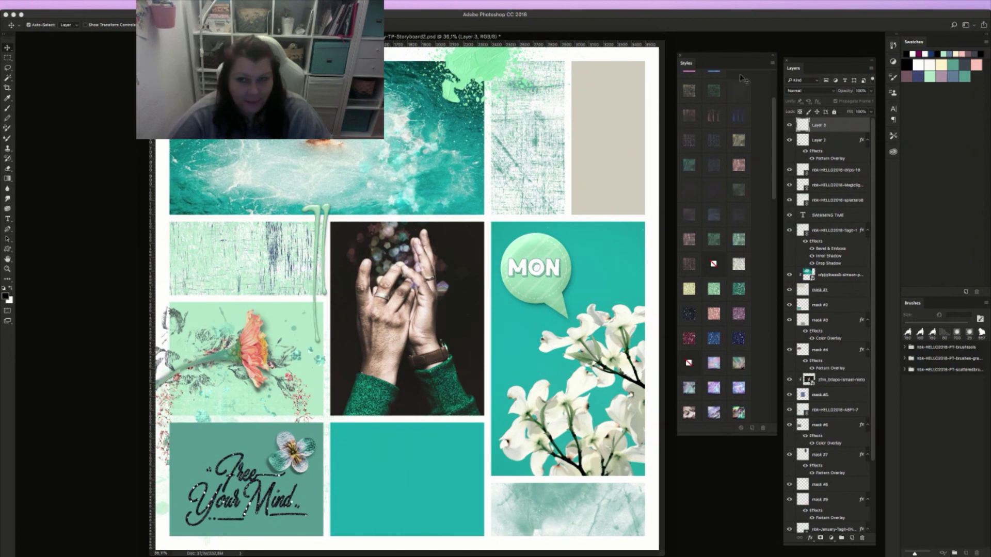
key(super+Tab)
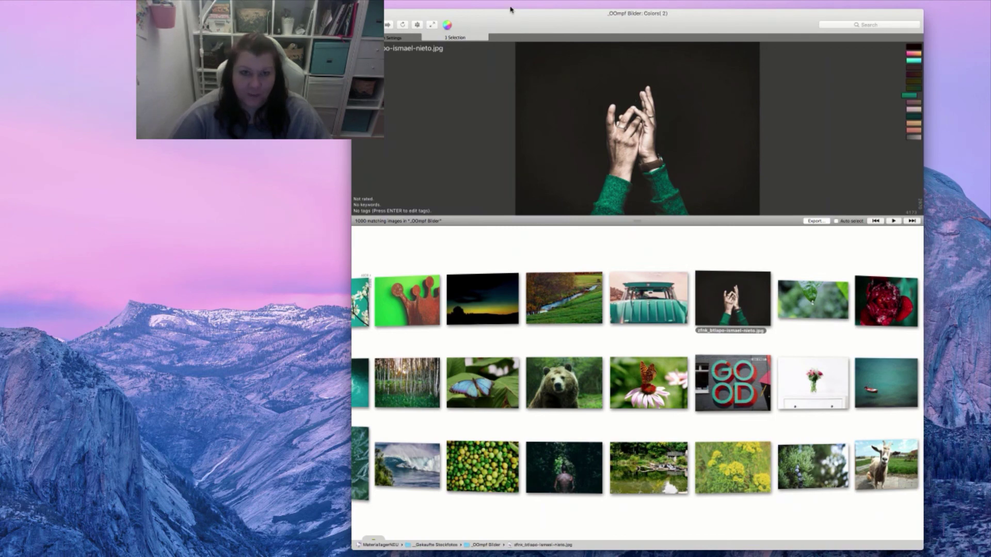
drag(516, 9, 504, 8)
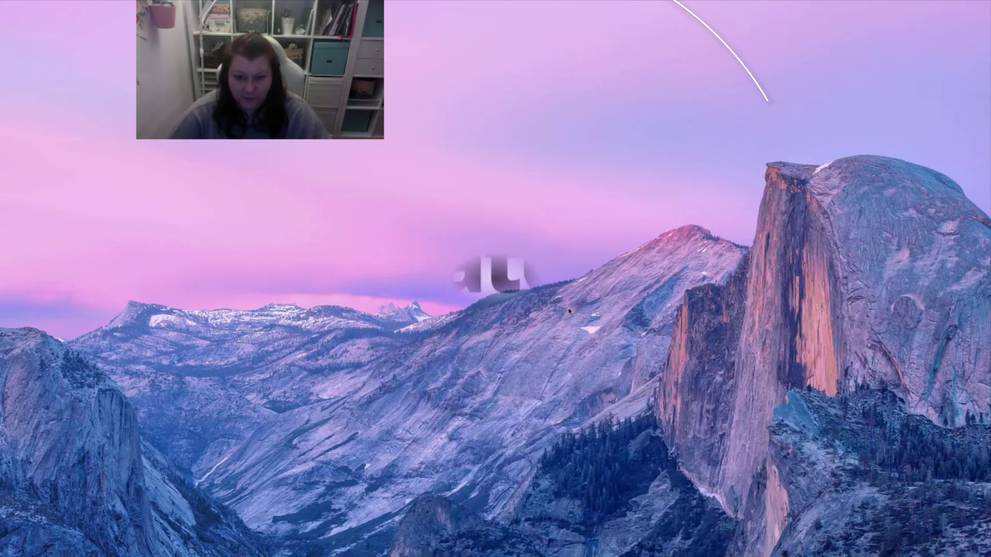